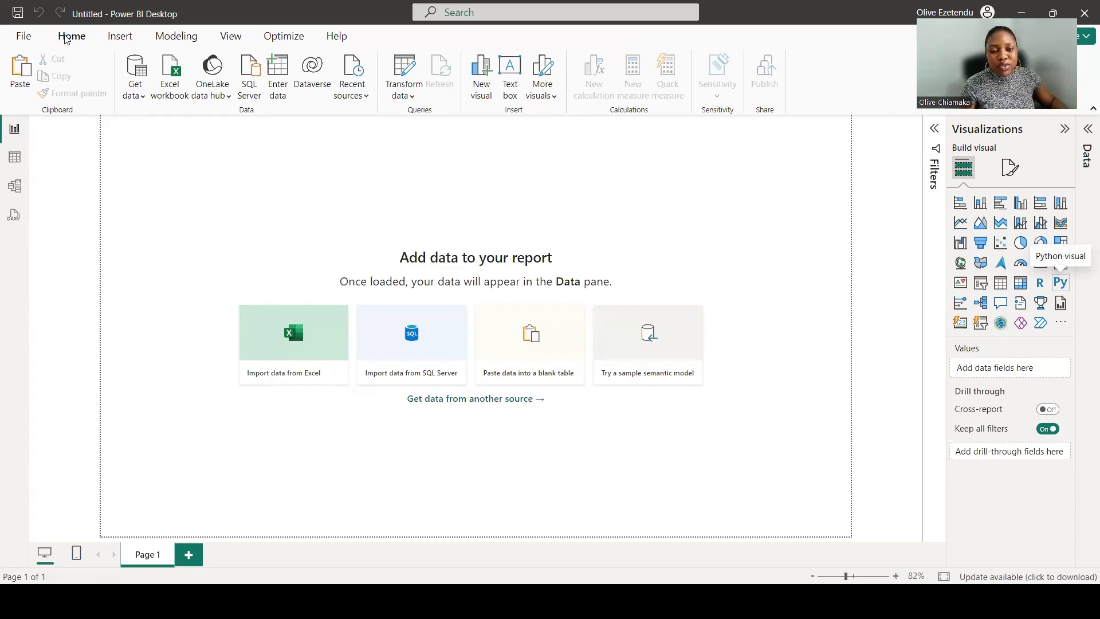
Import the Unicorn_Companies.csv text file, load it, and expand its table in the Data pane.
click(138, 99)
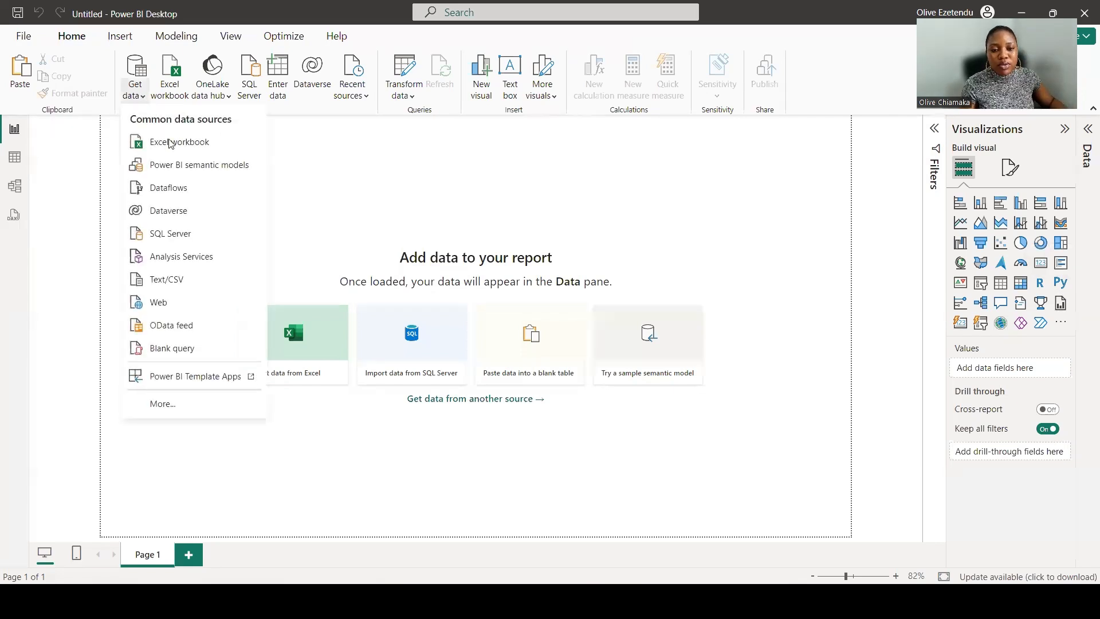
click(196, 279)
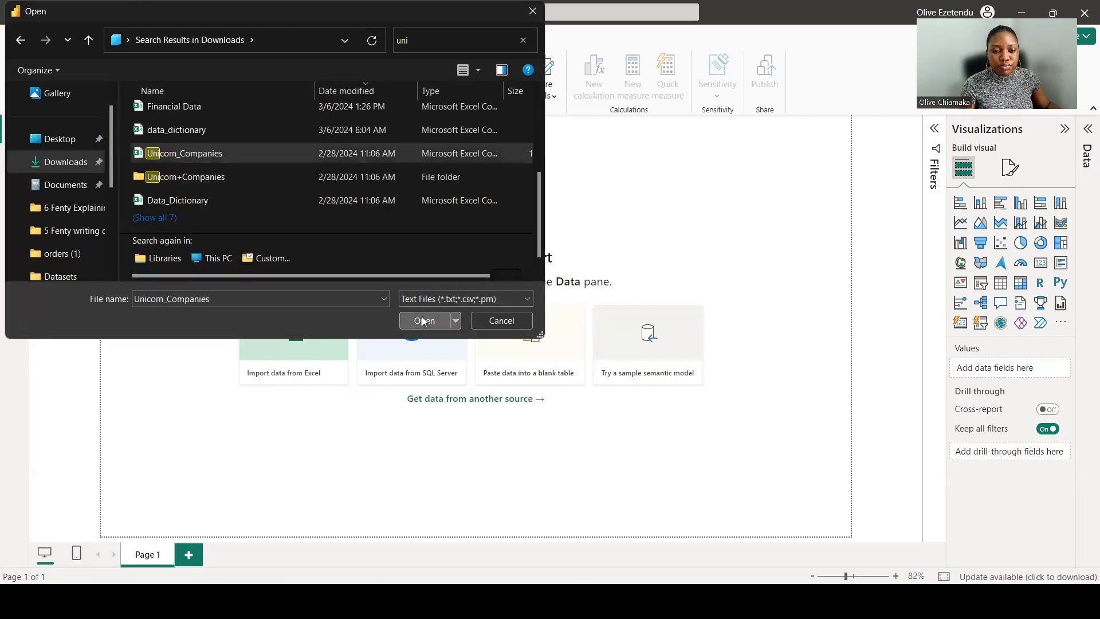
click(426, 321)
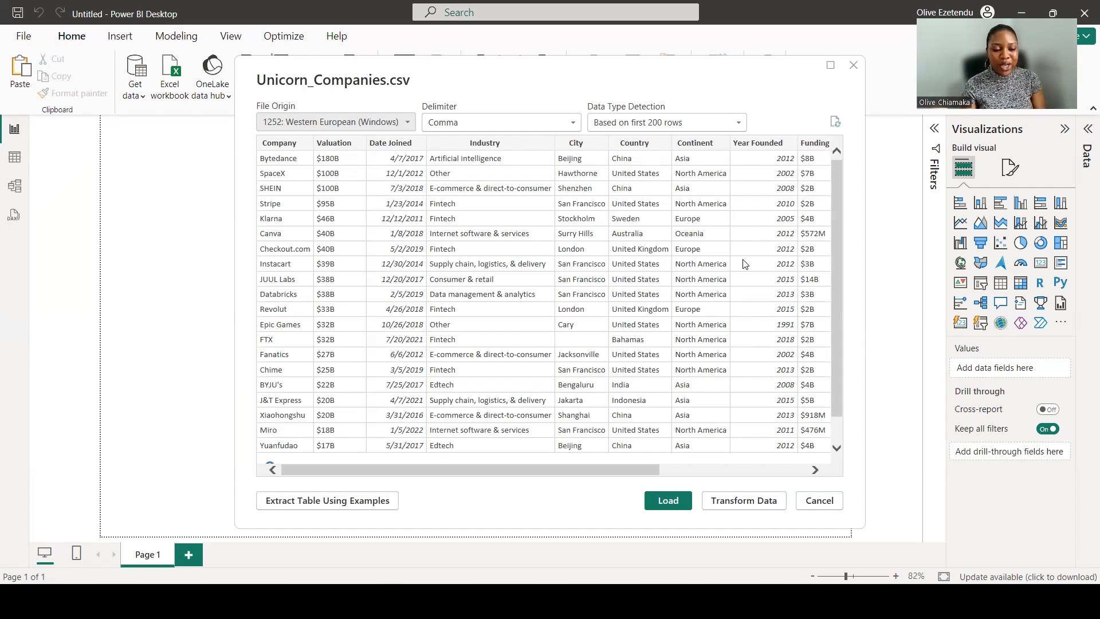
click(669, 502)
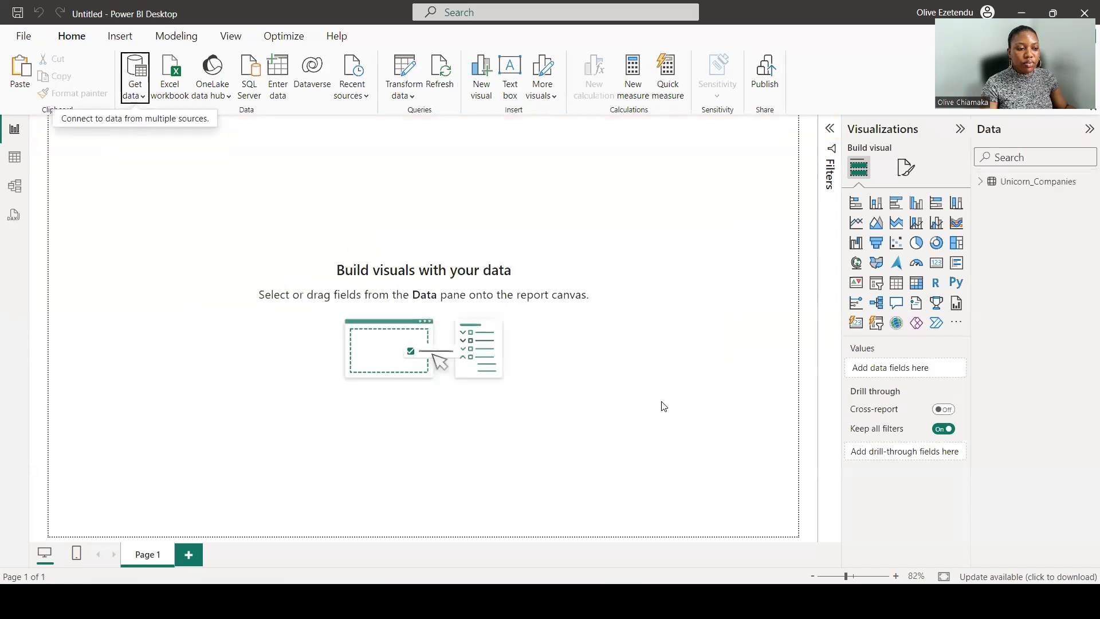
click(981, 182)
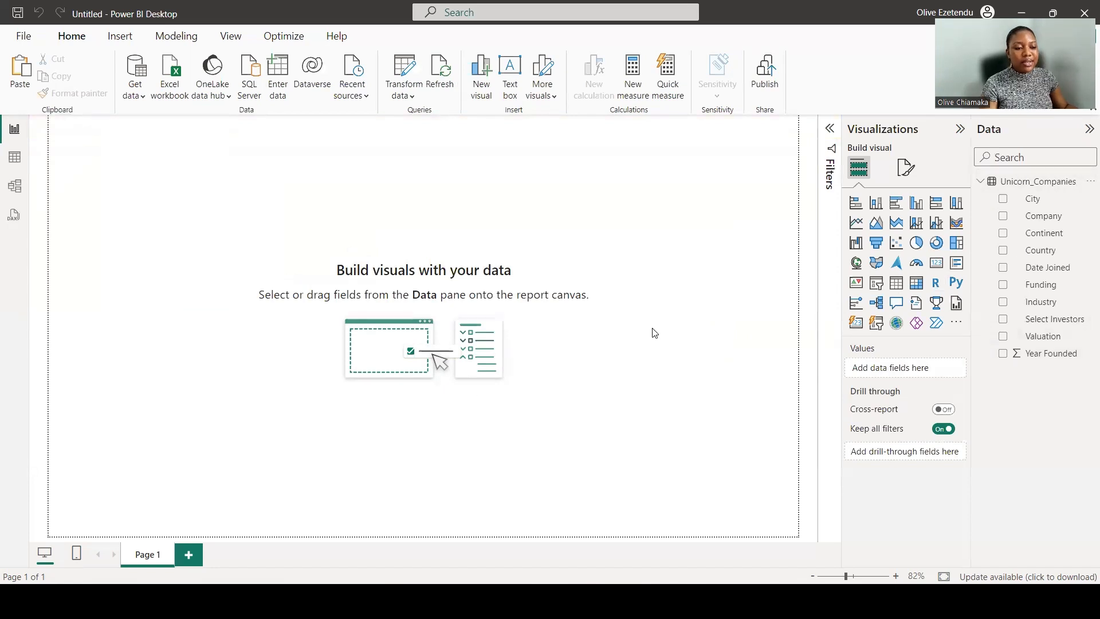
Set the page canvas to a custom size with height 2000 px and width 3000 px.
click(906, 168)
click(903, 270)
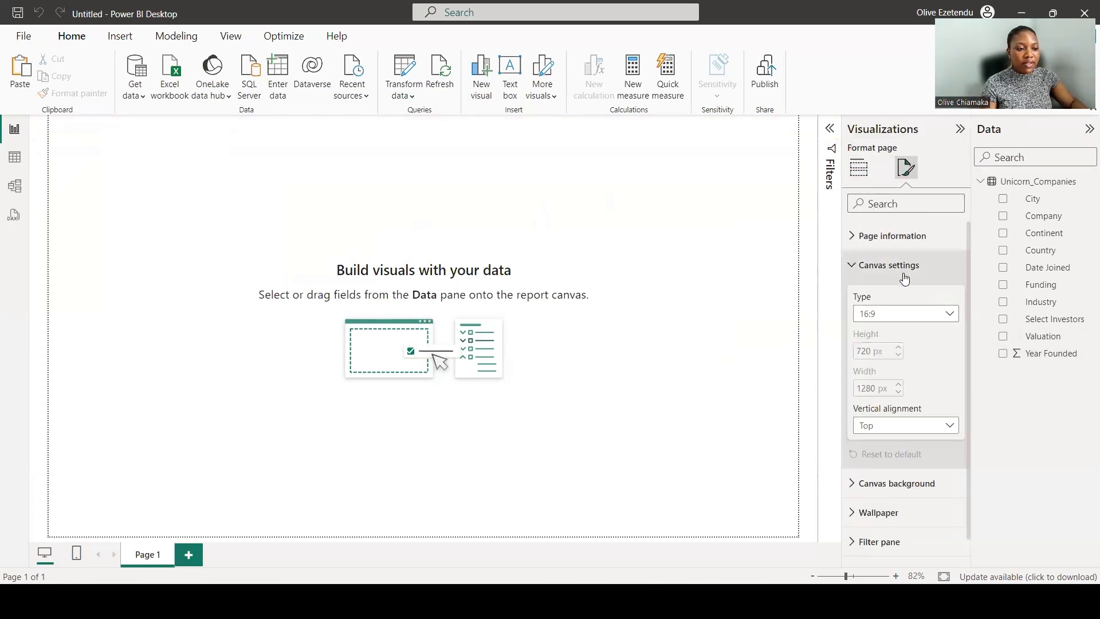
click(903, 312)
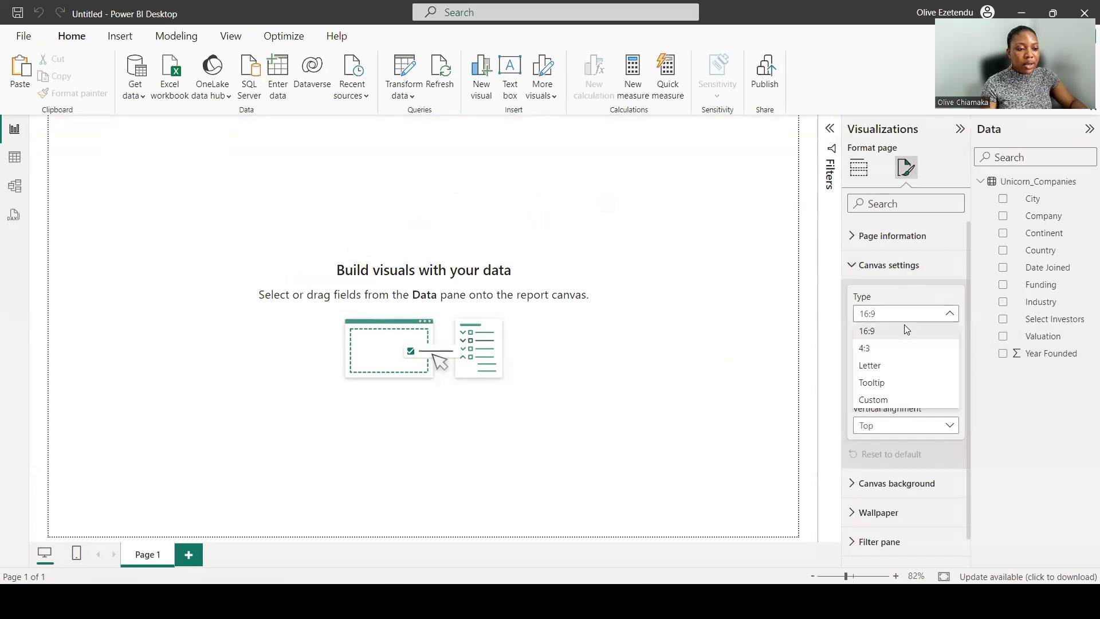
click(897, 399)
double_click(871, 351)
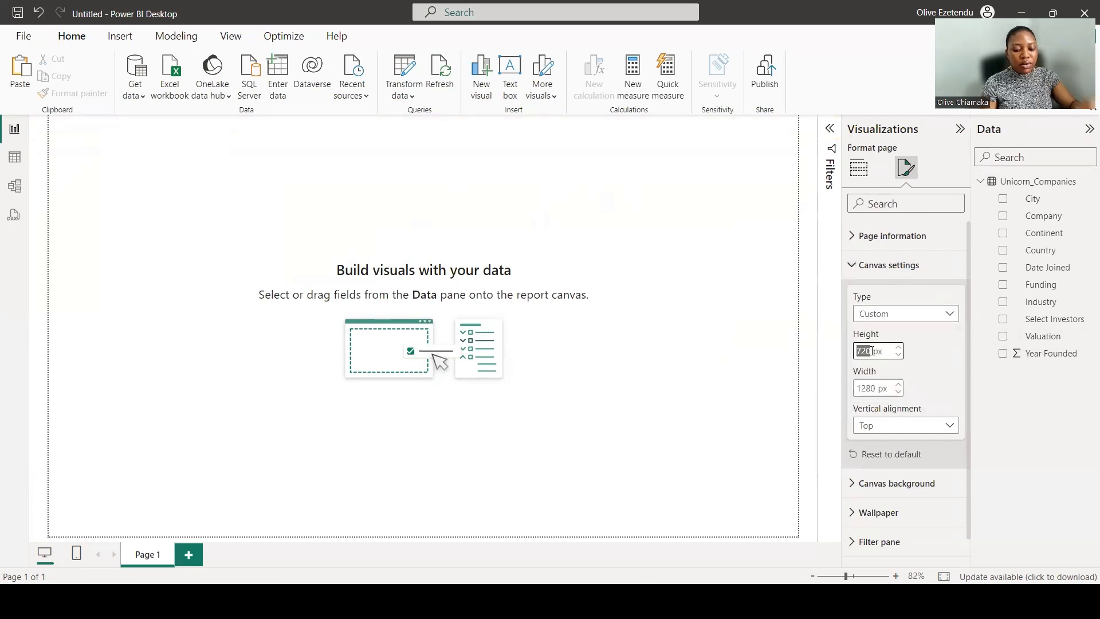
text(2000)
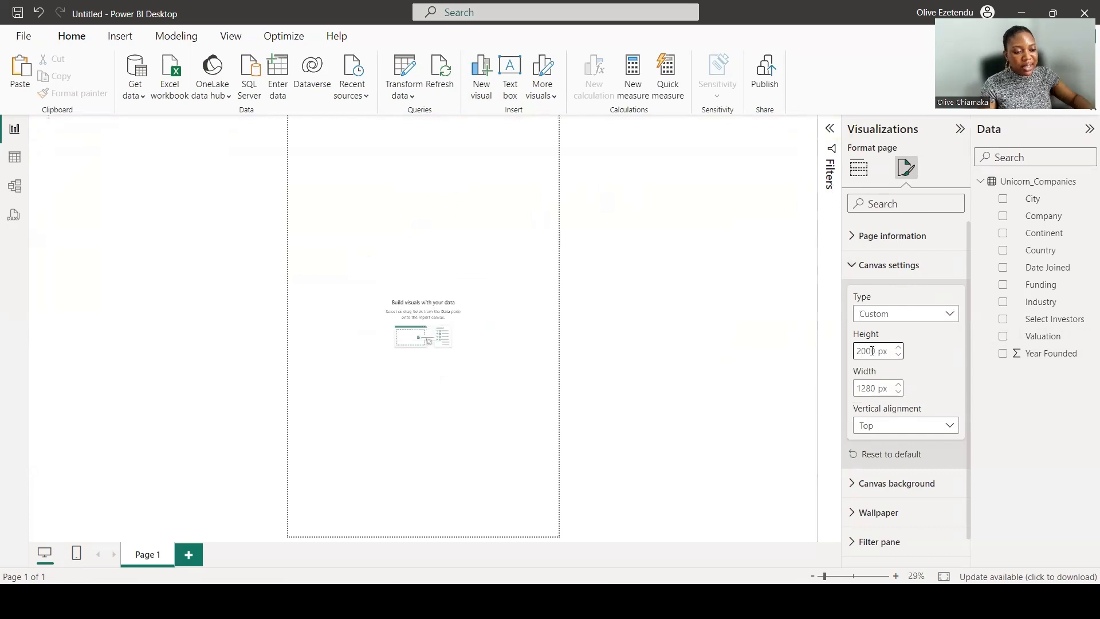
double_click(875, 390)
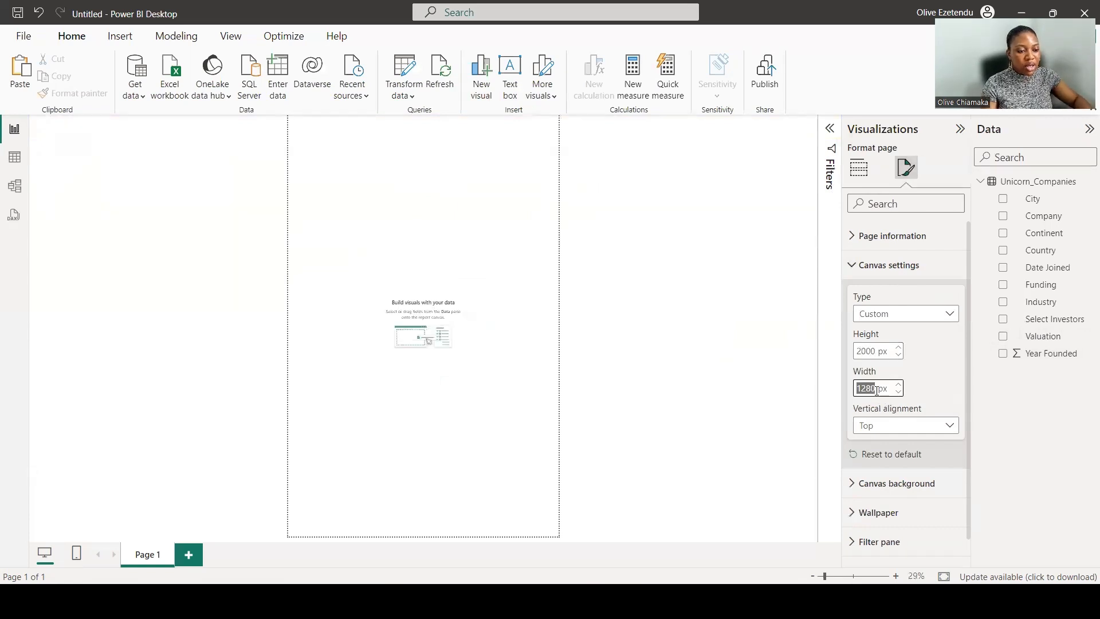
text(3000)
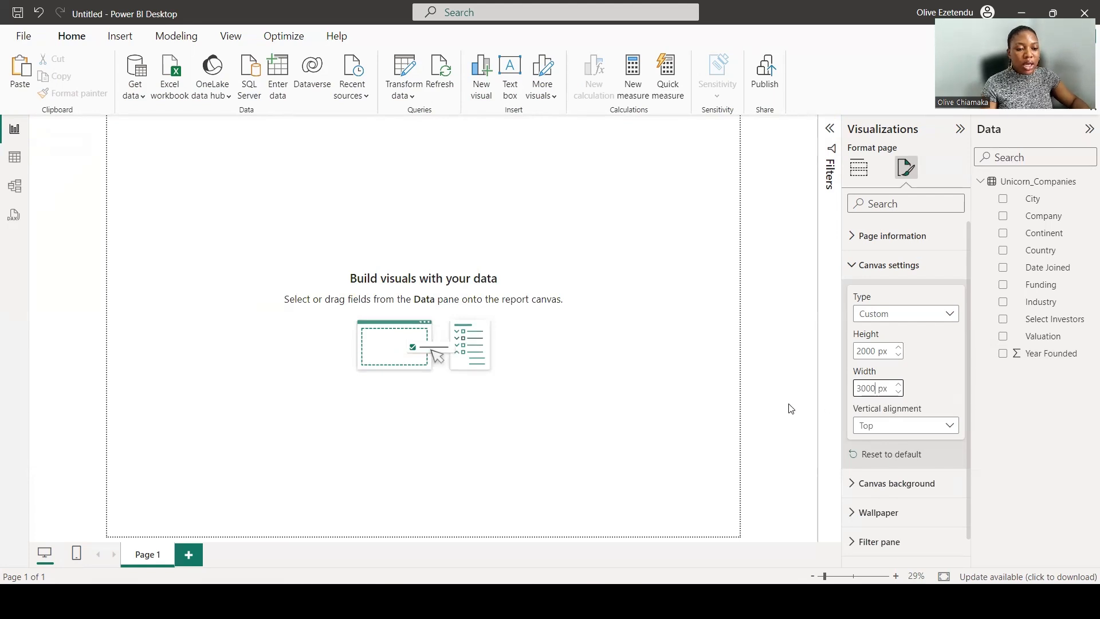
key(Return)
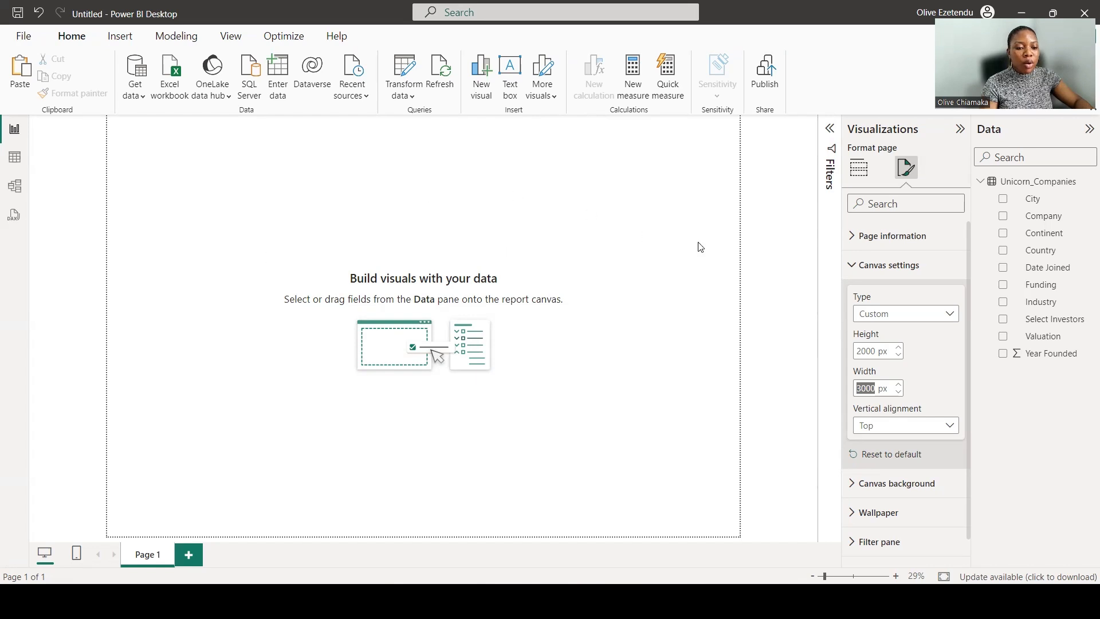
Set the canvas background colour to light grey with about 16% transparency.
click(896, 488)
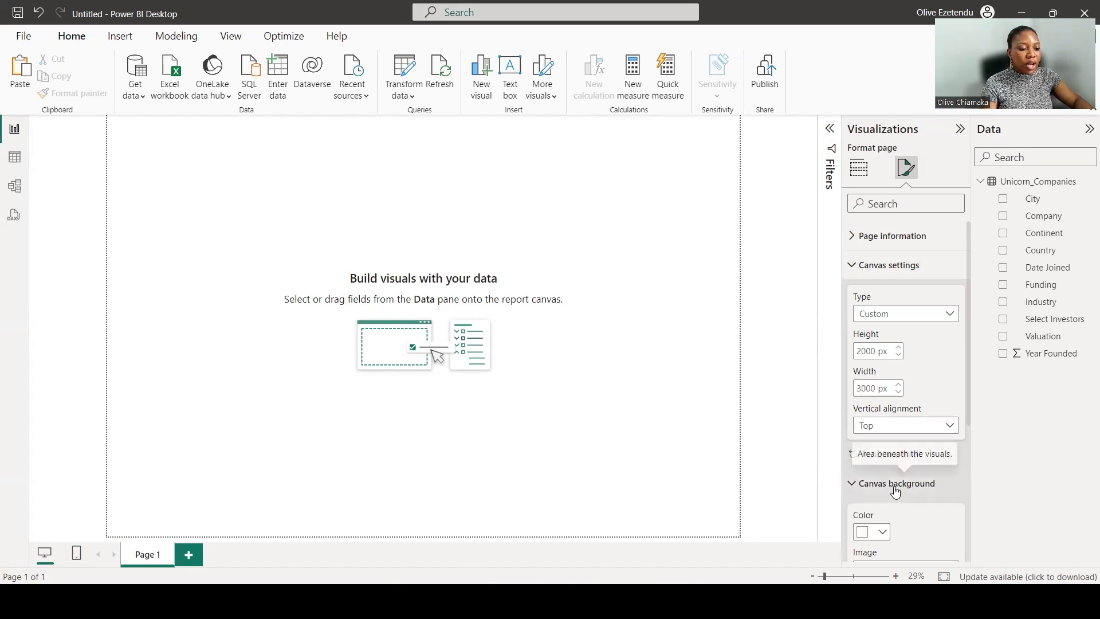
scroll(895, 491, down, 3)
click(882, 380)
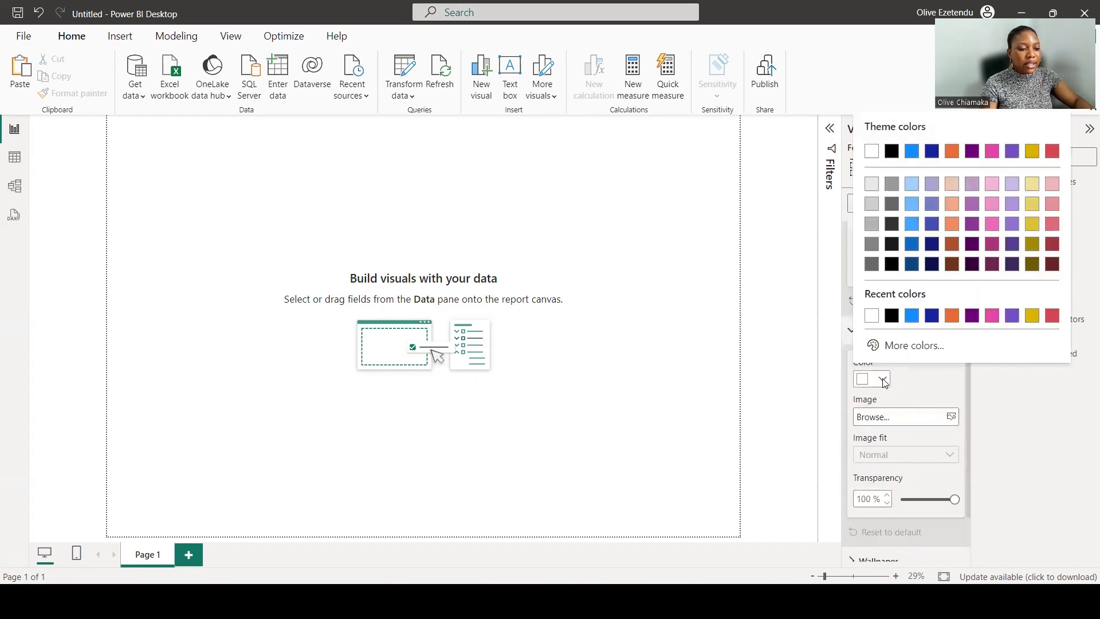
click(871, 184)
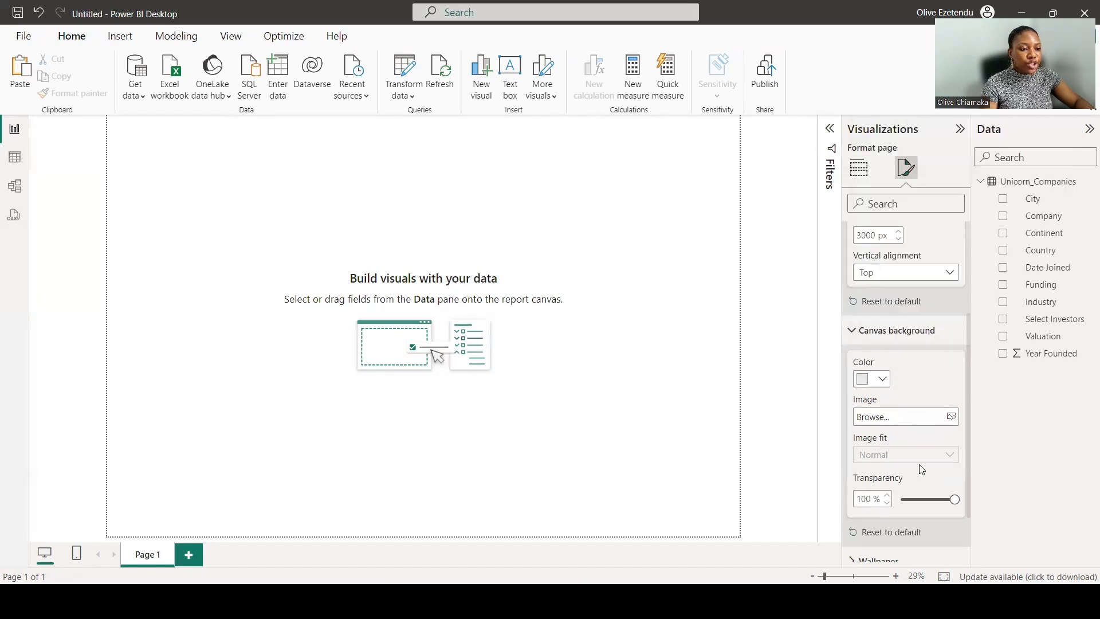
drag(954, 499, 905, 500)
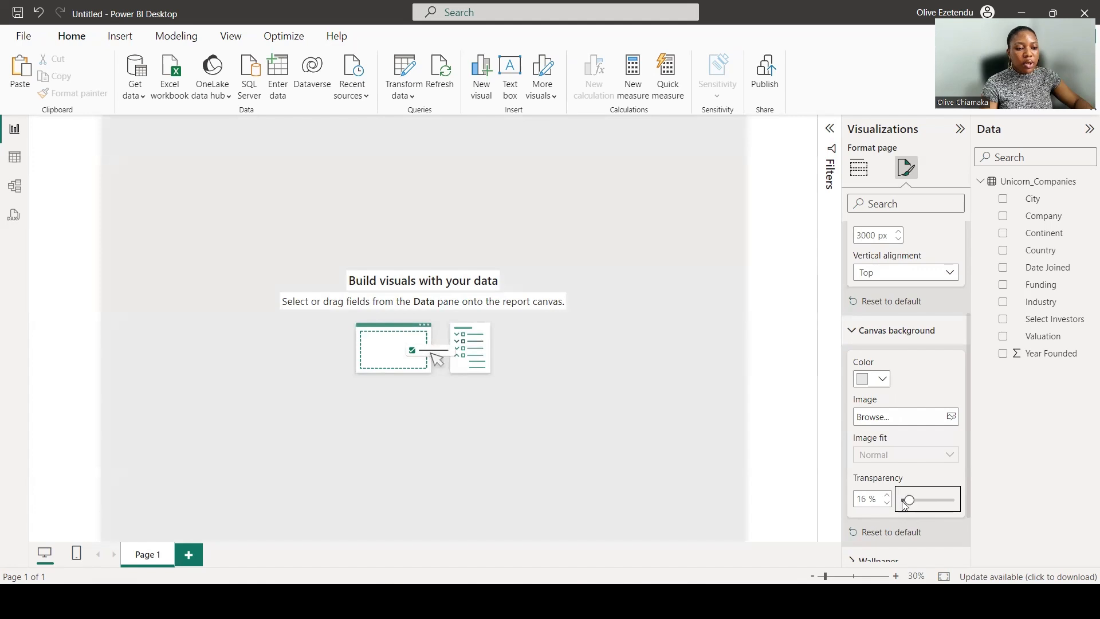
click(789, 467)
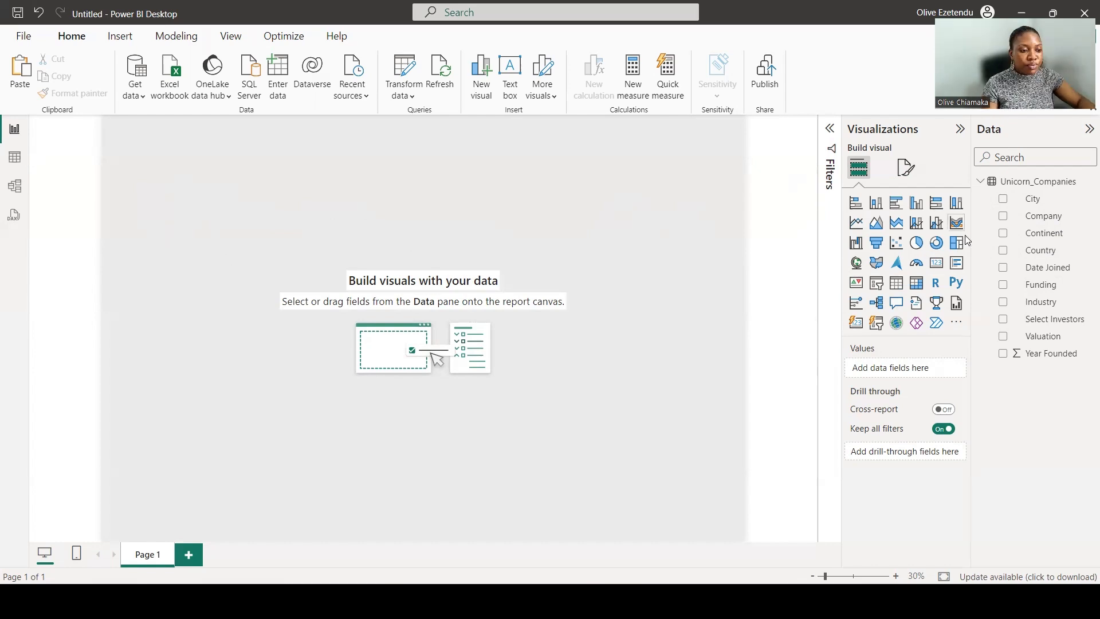
Insert a rounded rectangle shape and resize it into a tall narrow bar along the page's left edge.
click(119, 36)
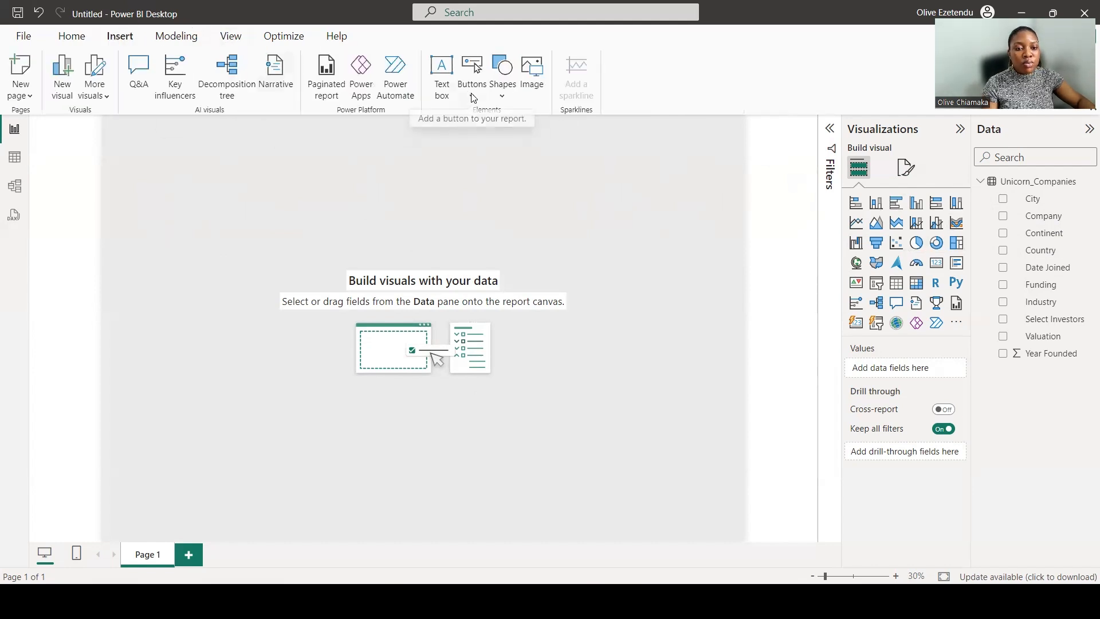
click(502, 77)
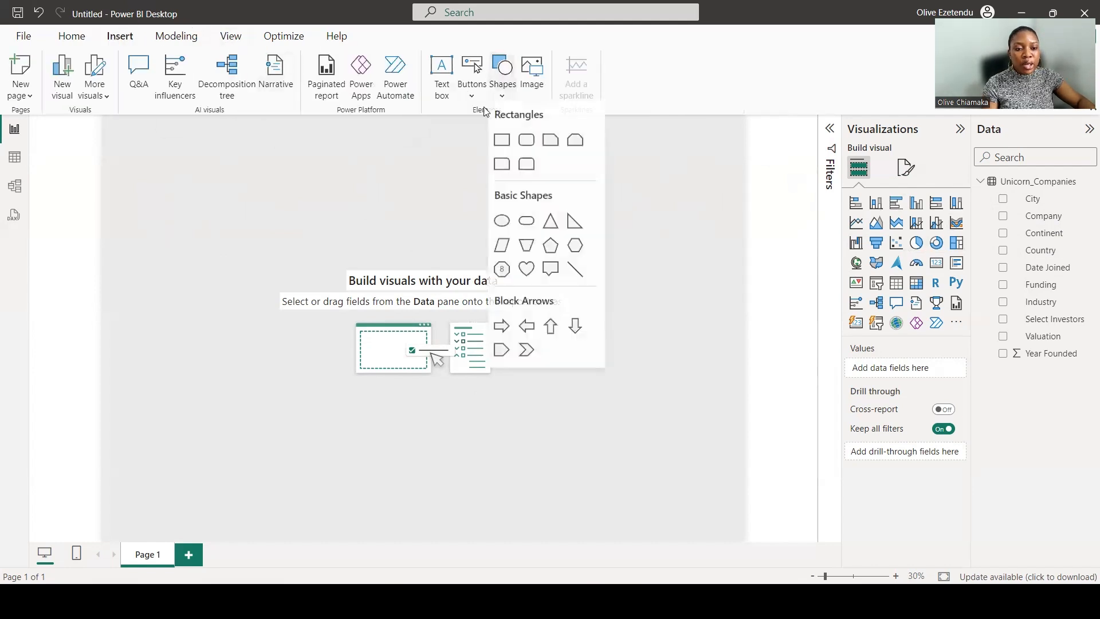
click(525, 145)
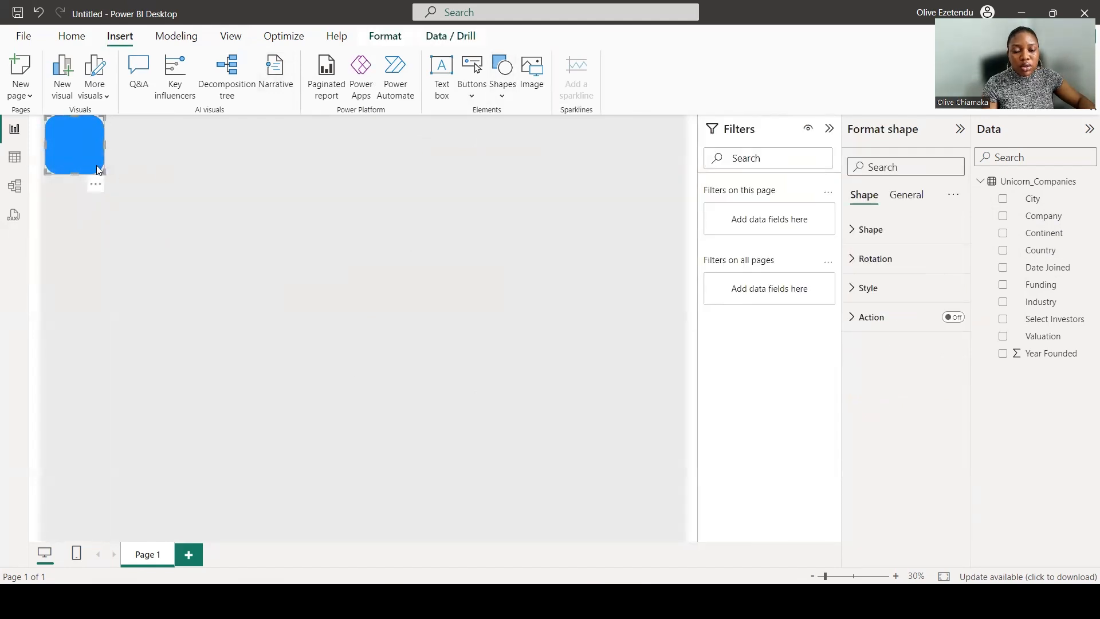
drag(83, 154, 71, 538)
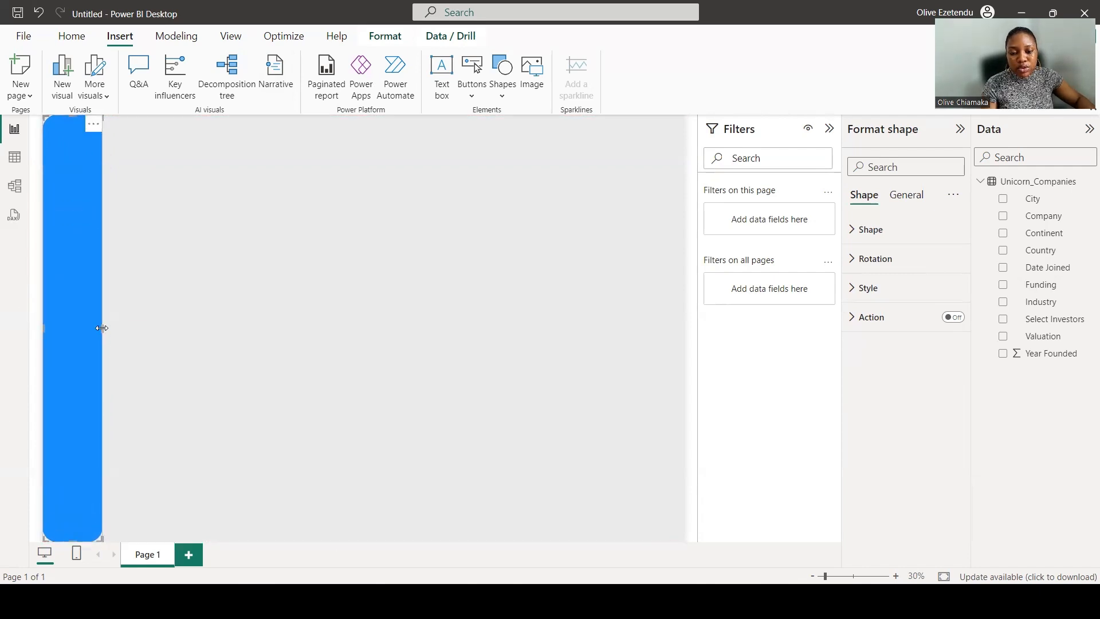
drag(100, 327, 75, 322)
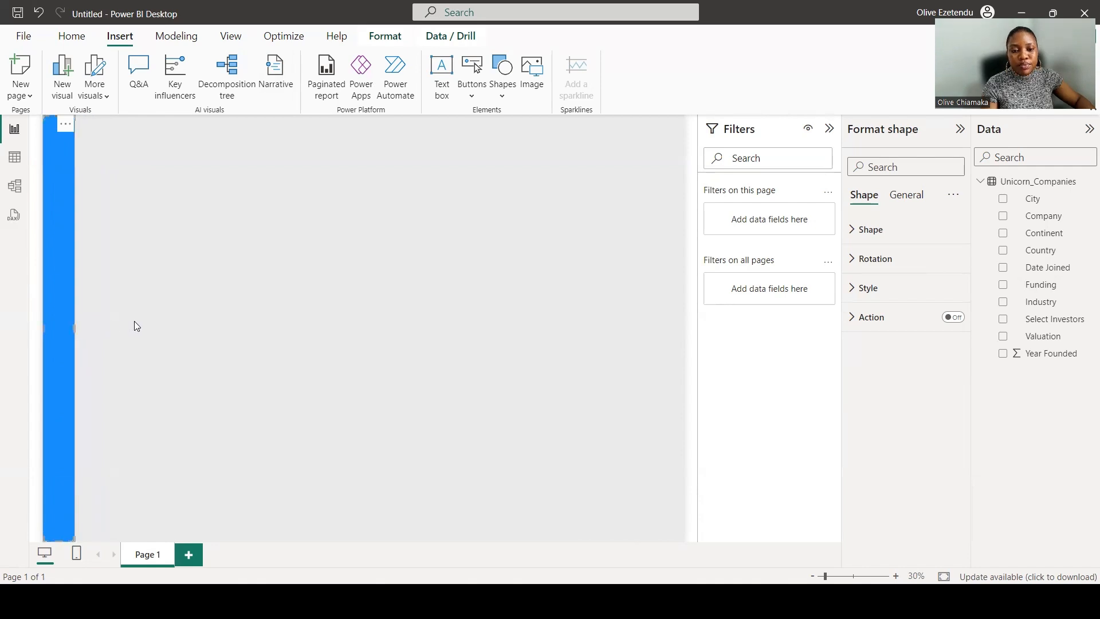
Insert another rounded rectangle and position it as a card in a row at the top of the page.
click(500, 87)
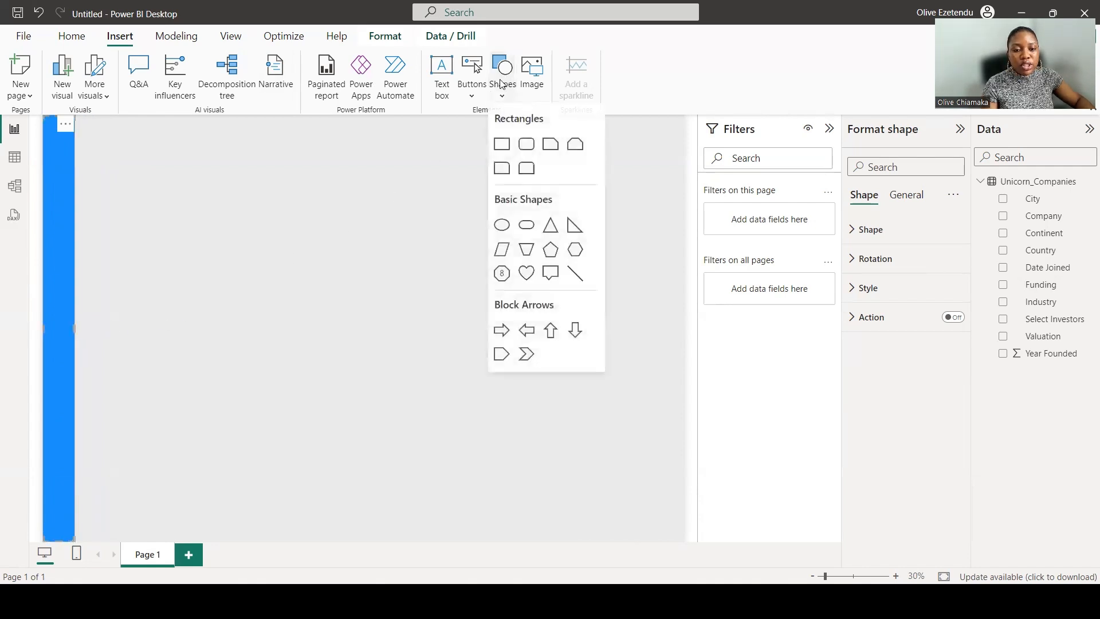
click(527, 142)
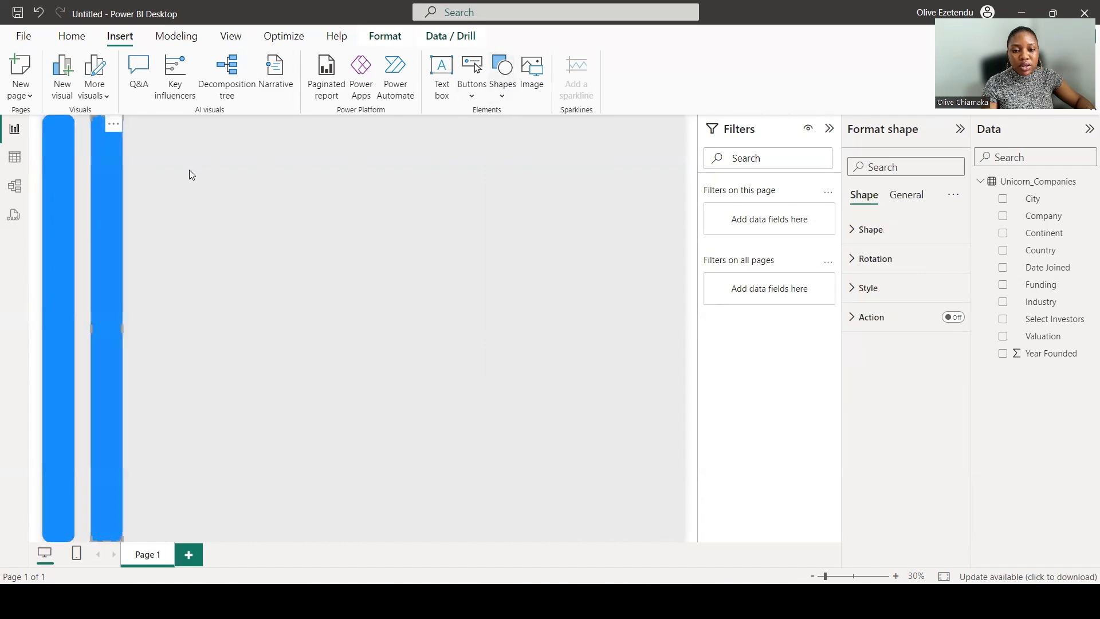
drag(156, 169, 262, 165)
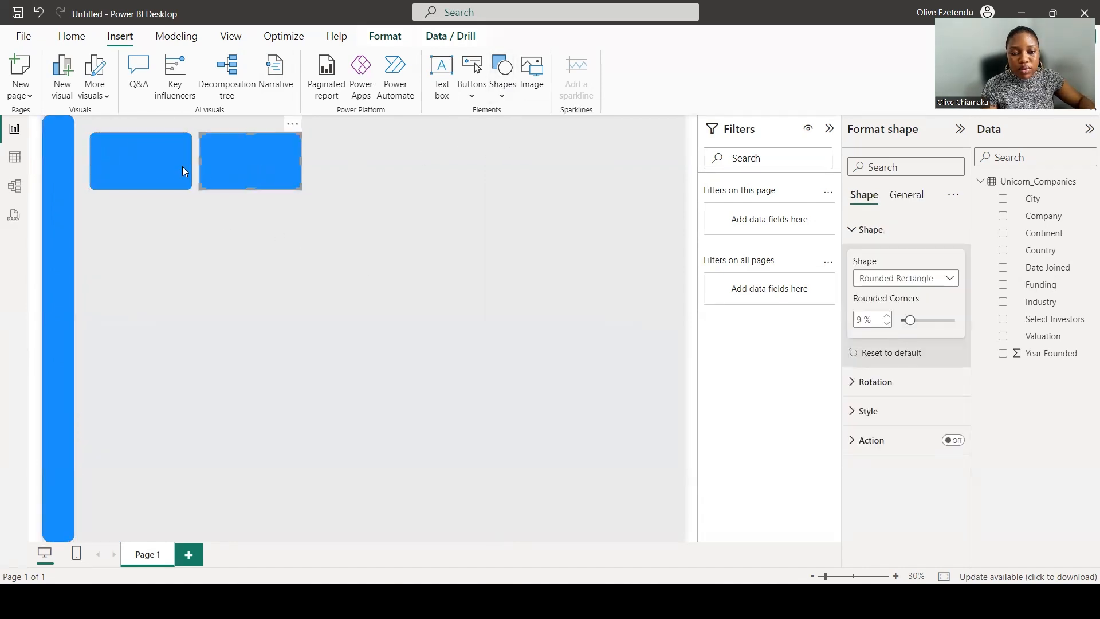
Set the left bar's fill colour to hex #D04686.
click(882, 411)
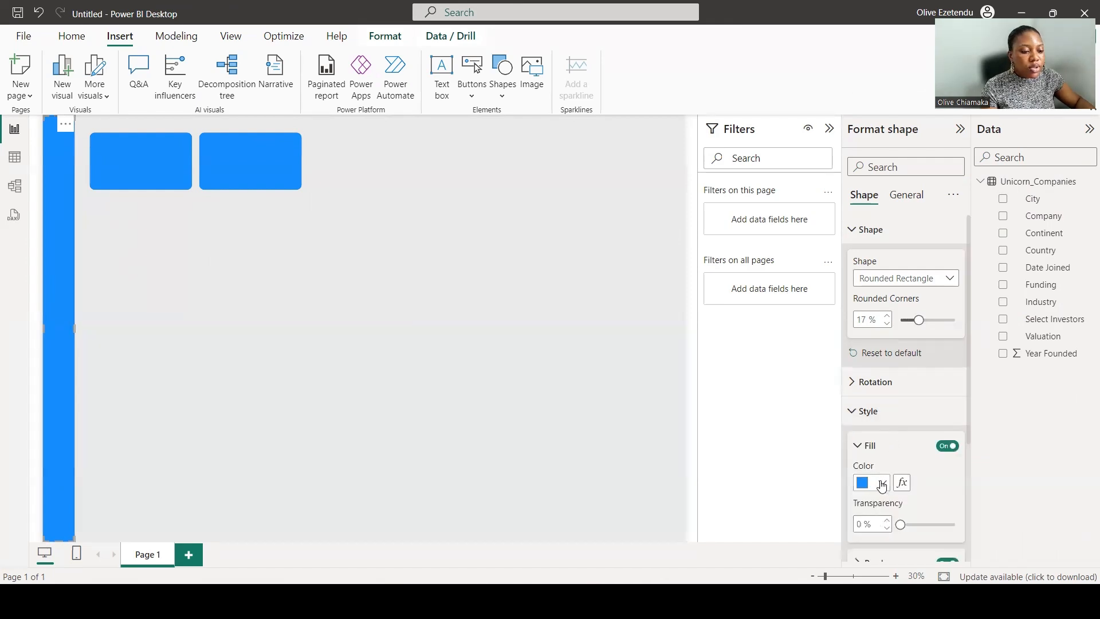
click(880, 482)
click(893, 448)
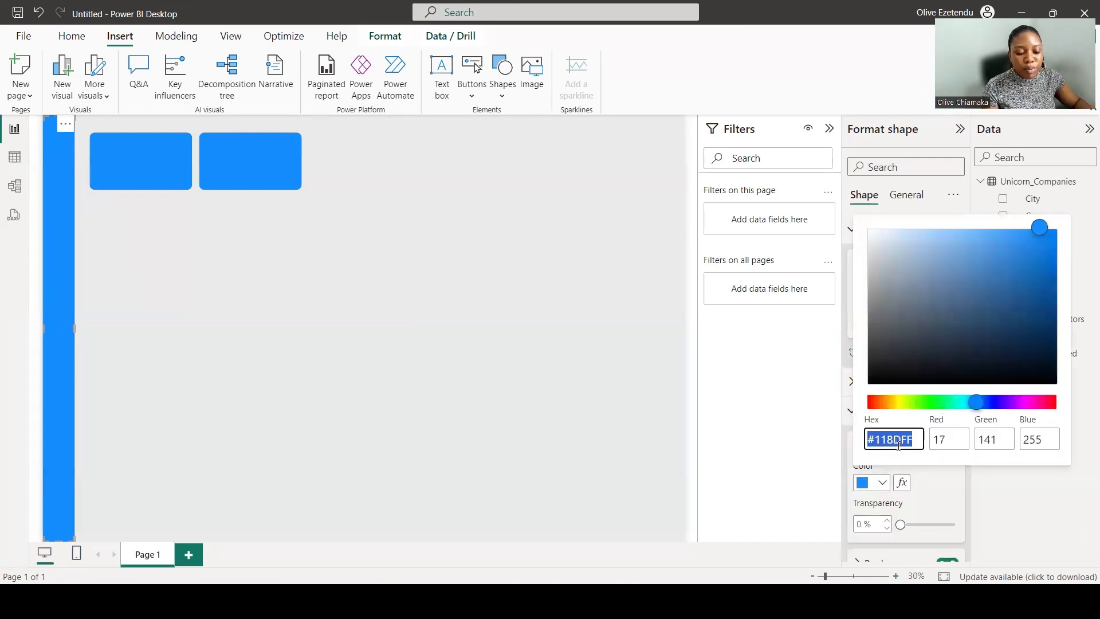
text(#D04686)
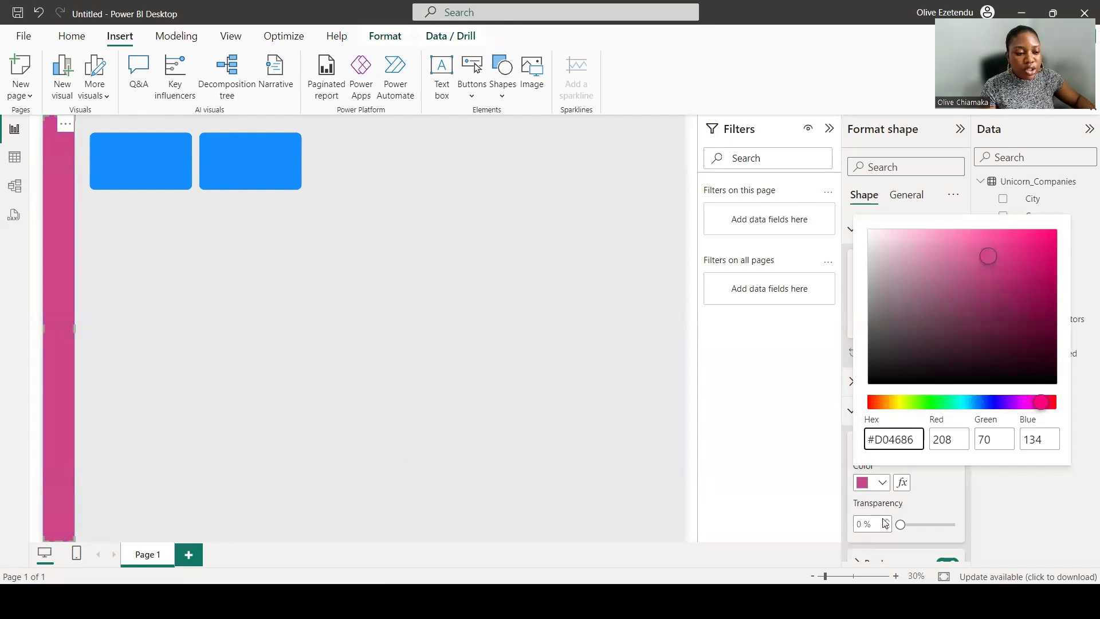
click(939, 499)
Create a large grey card to the right of the row of coloured cards.
scroll(939, 501, down, 2)
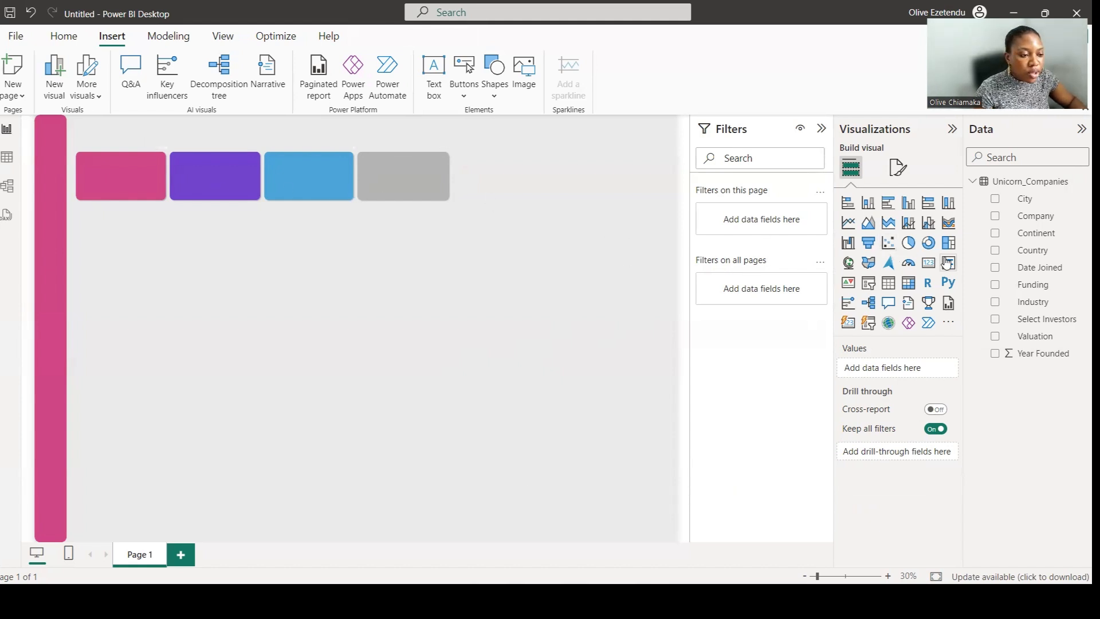
click(412, 178)
drag(412, 178, 668, 304)
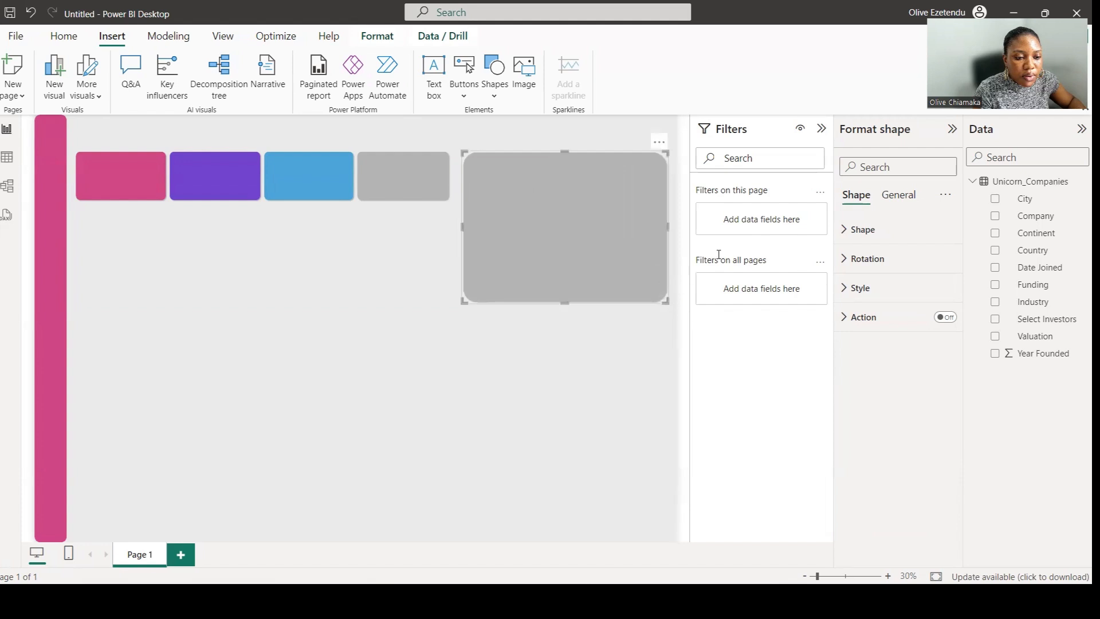
Reduce the large card's corner rounding and set its fill colour to white.
click(859, 229)
drag(900, 320, 893, 324)
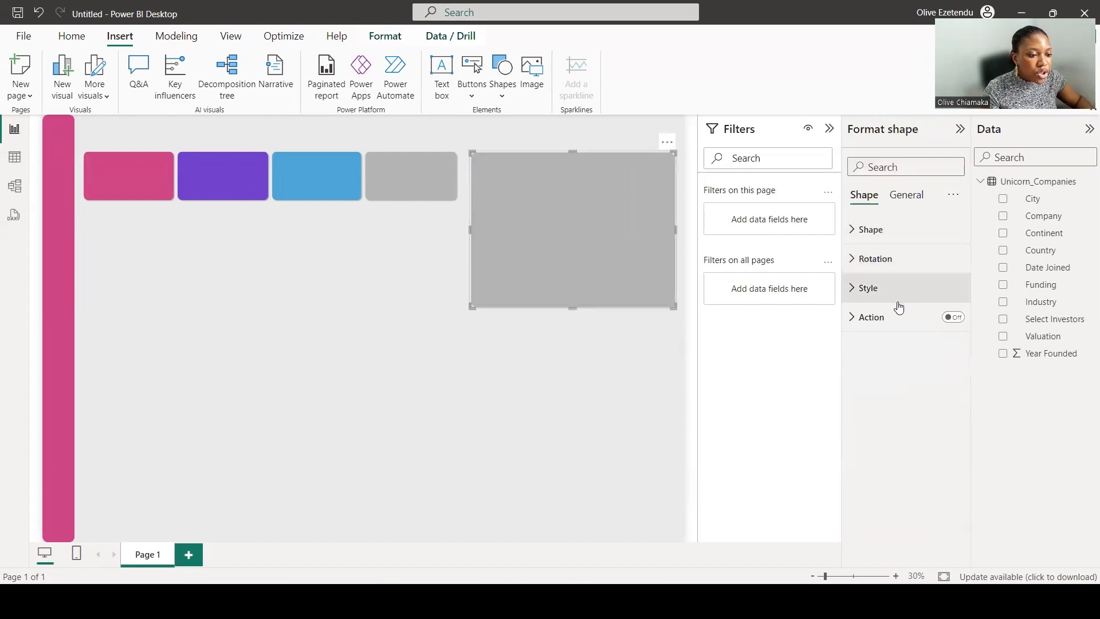
click(889, 289)
click(881, 360)
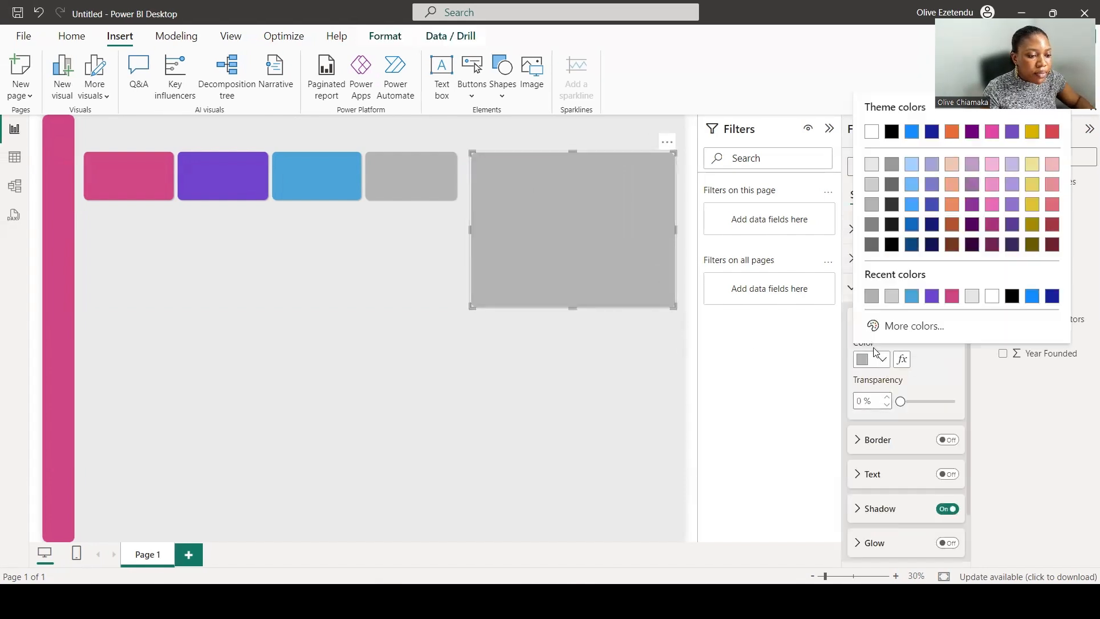
click(989, 297)
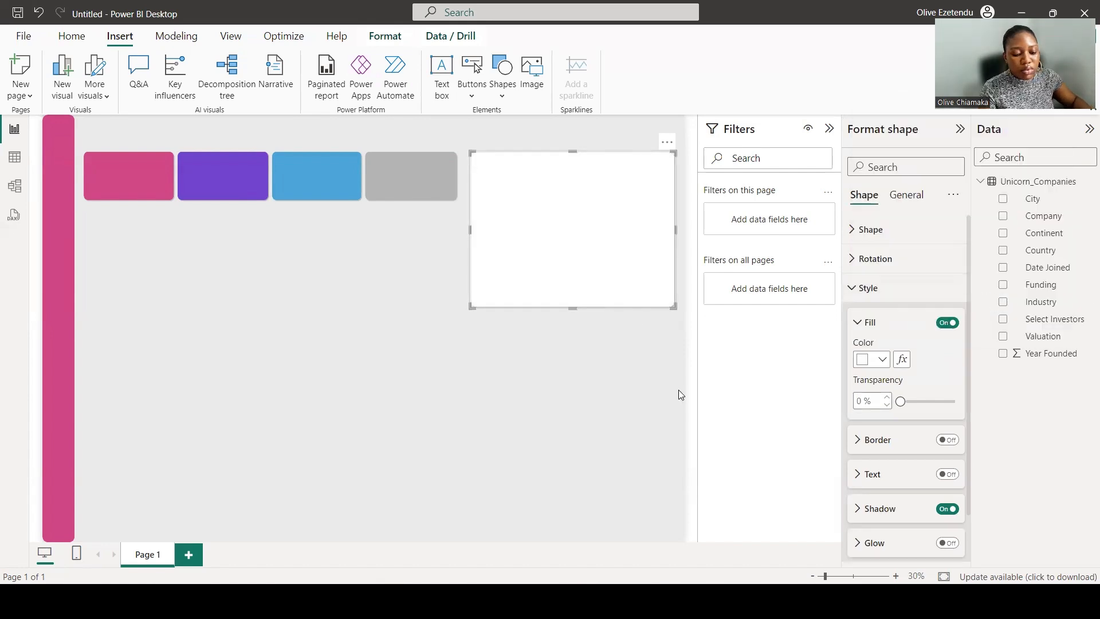
Duplicate the white card and place the copy below the original.
key(ctrl+c)
key(ctrl+v)
drag(584, 208, 580, 397)
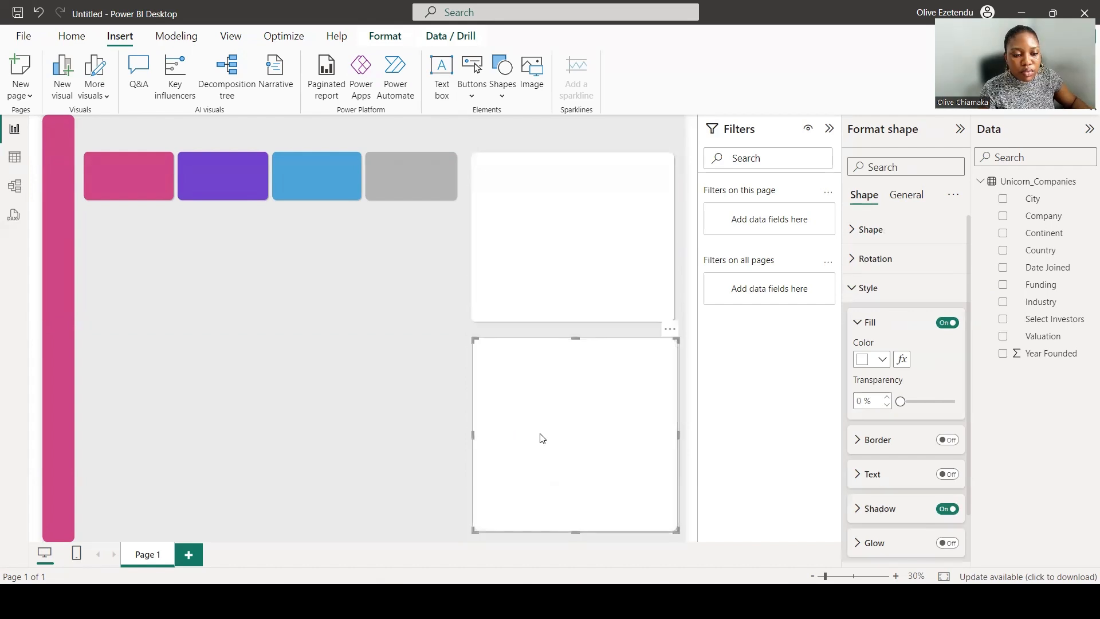
Arrange further white card copies in a row beneath the coloured cards and resize them to fit.
drag(539, 434, 154, 309)
drag(183, 401, 371, 299)
mouse_move(260, 263)
mouse_down()
mouse_move(290, 270)
mouse_move(280, 270)
mouse_up()
click(273, 271)
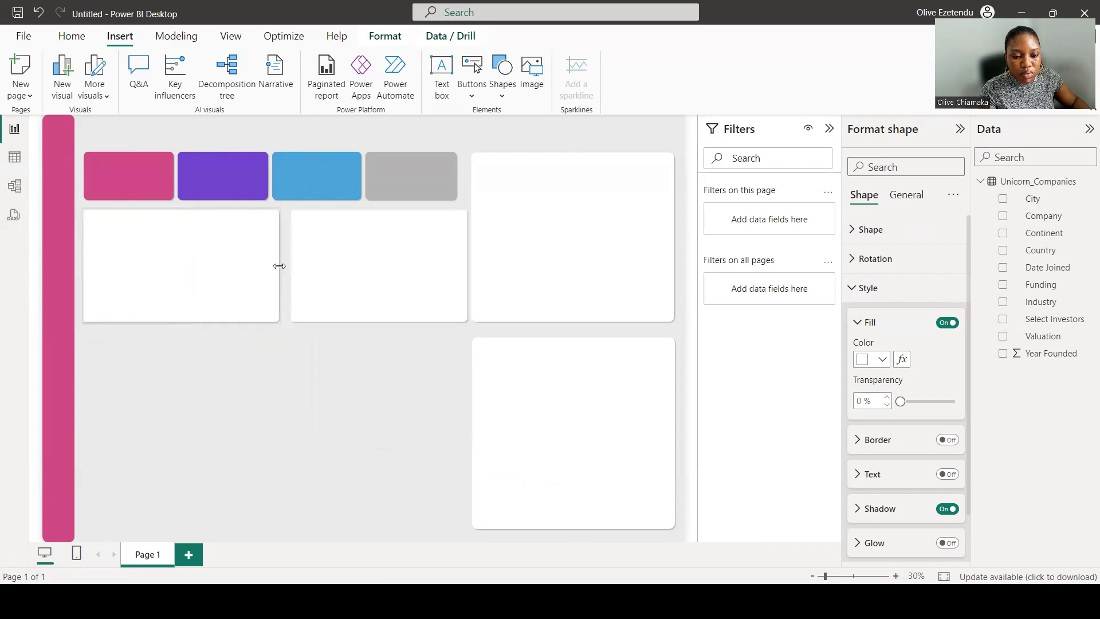
Stretch the middle white card downward so it reaches the bottom of the canvas.
click(317, 270)
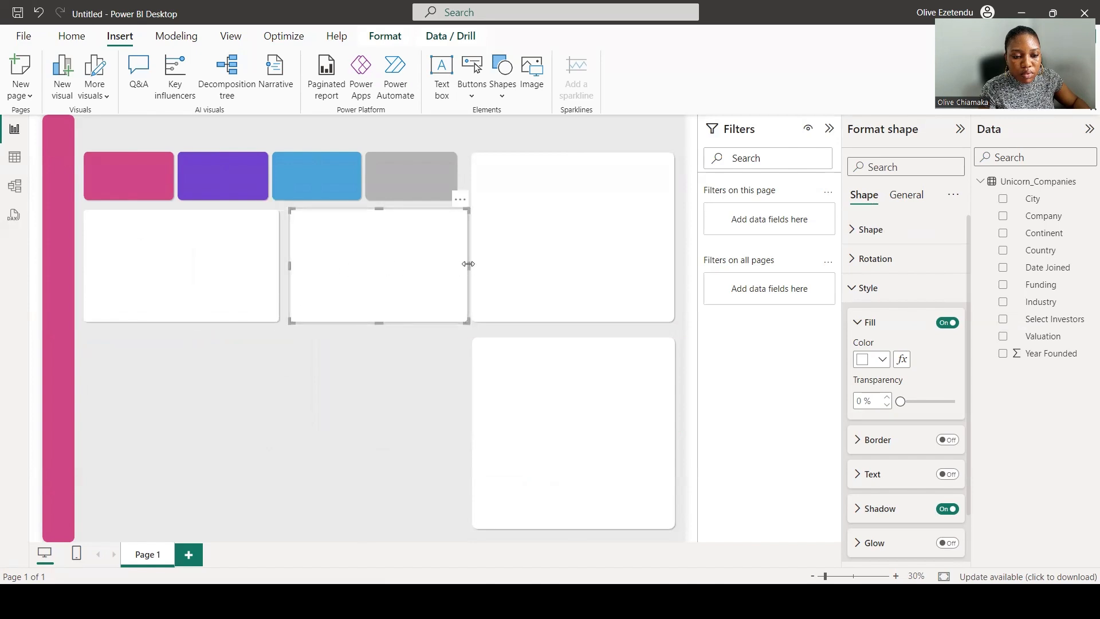
drag(466, 263, 459, 264)
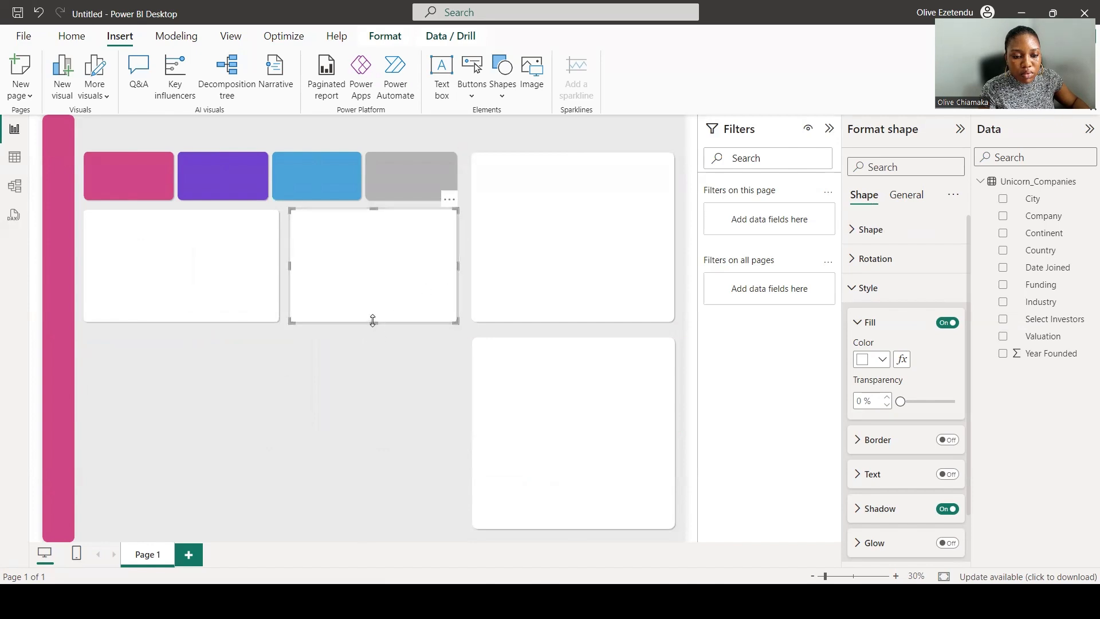
drag(373, 320, 373, 528)
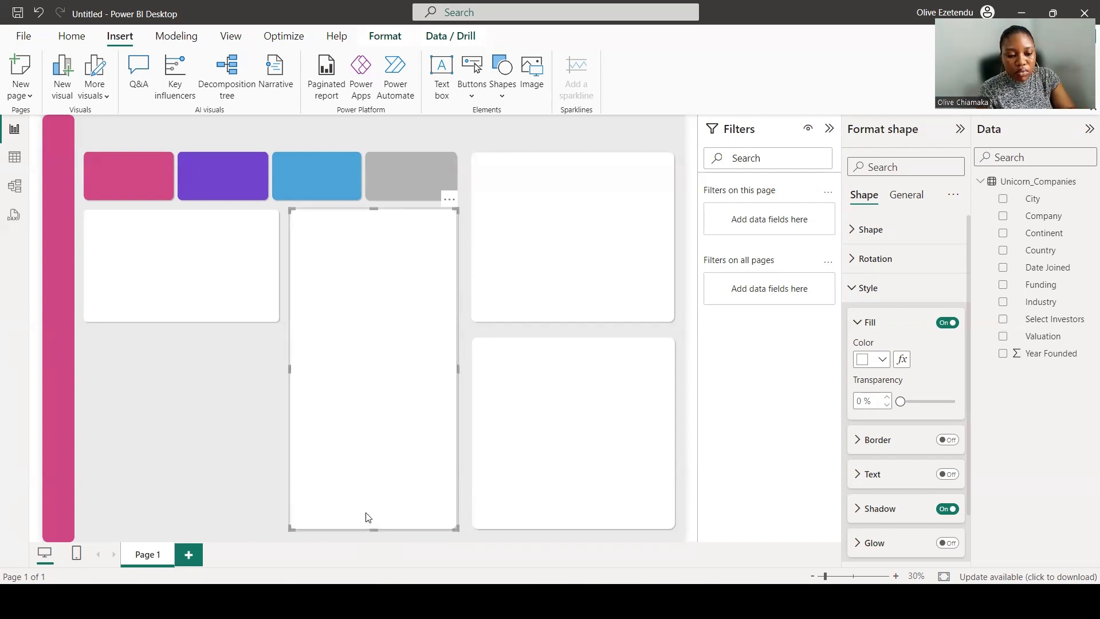
Place a white card copy in the lower left beneath the first white card and resize it to match that card's width.
drag(368, 517, 159, 498)
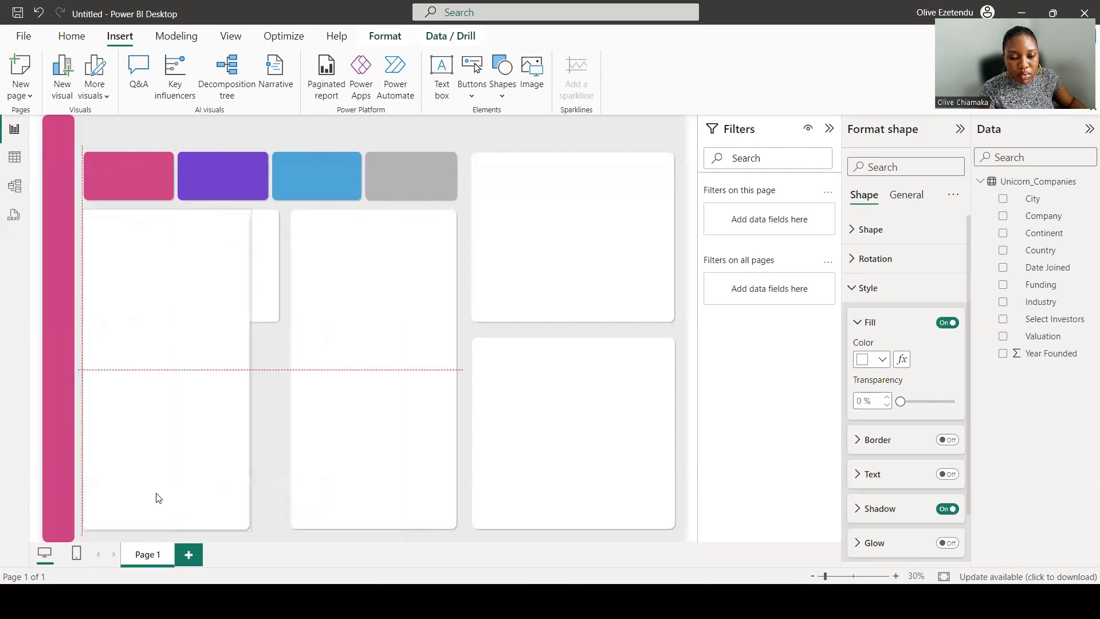
drag(176, 449, 175, 449)
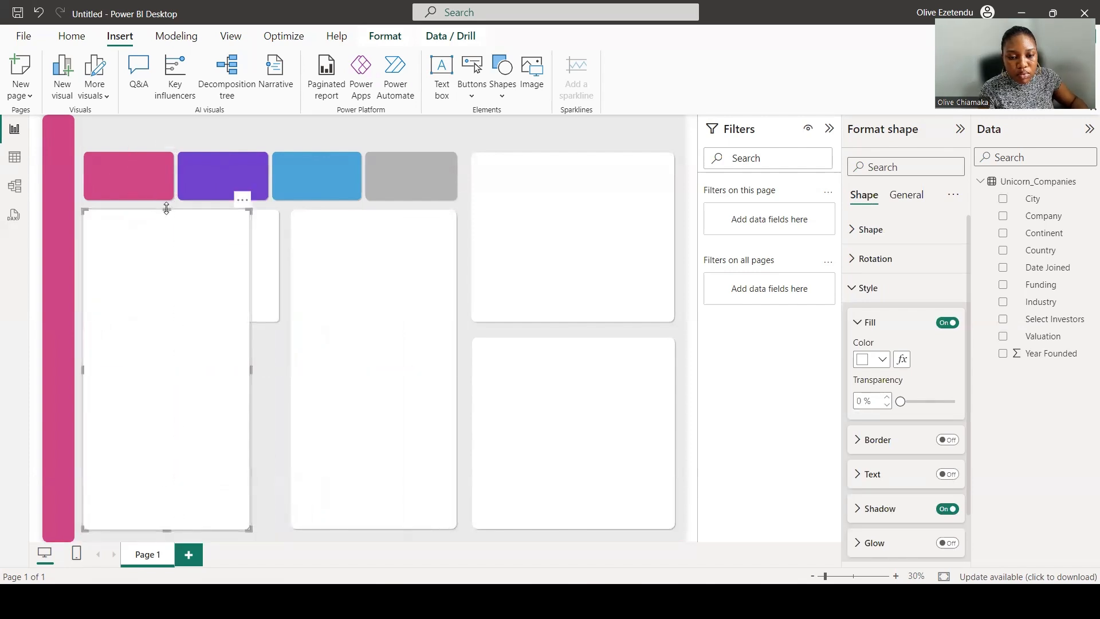
drag(167, 209, 164, 341)
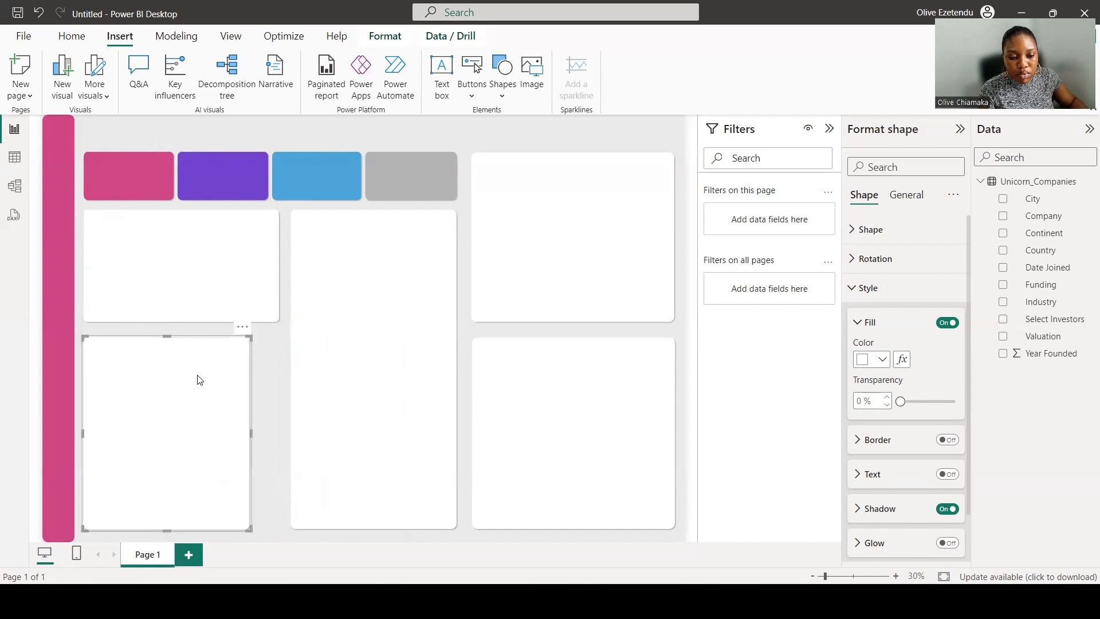
click(275, 439)
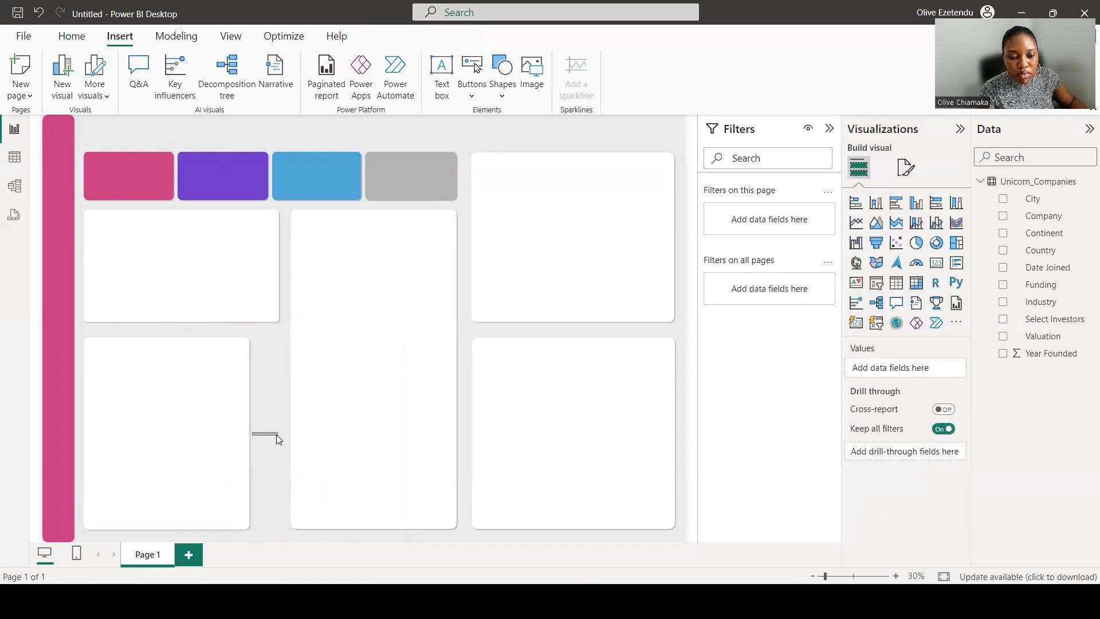
drag(250, 435, 279, 438)
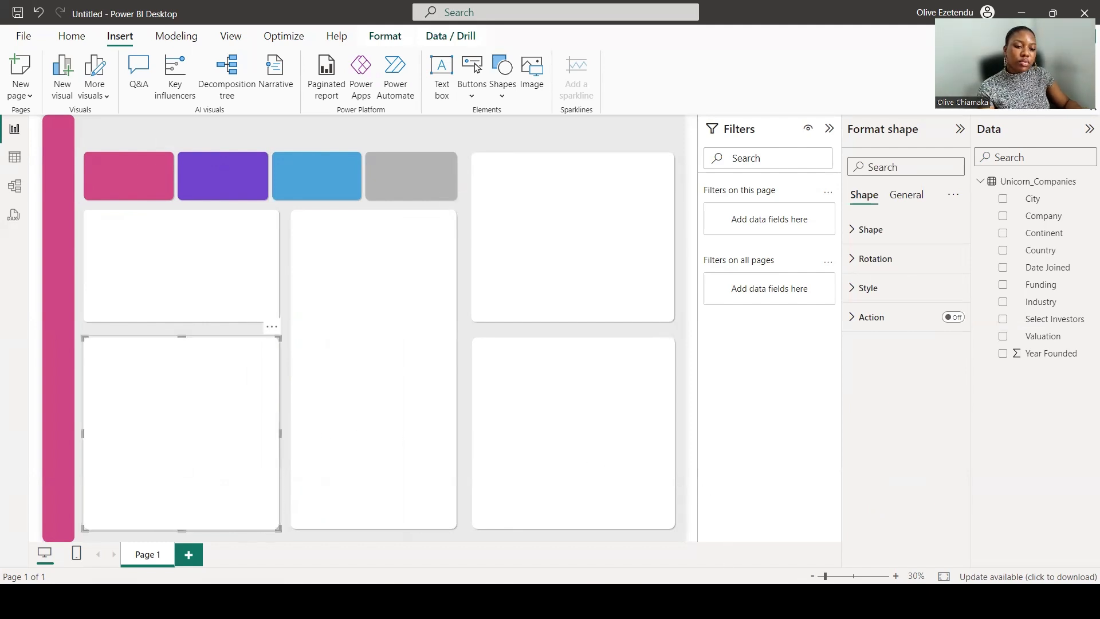
click(737, 411)
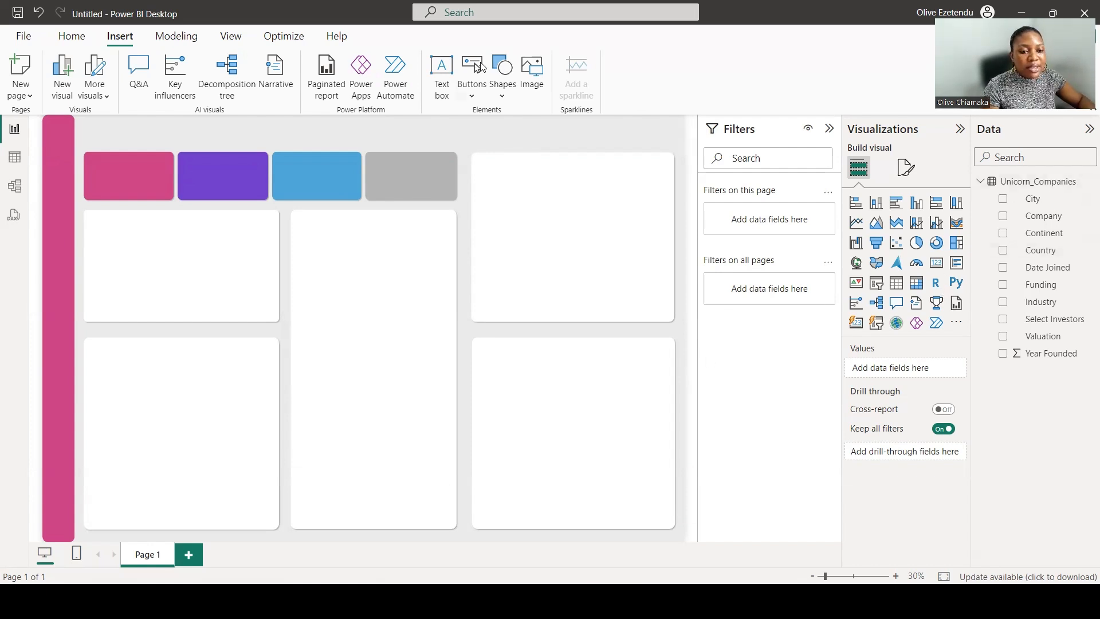
Create an empty table named Measure Table with Enter data and load it.
click(72, 38)
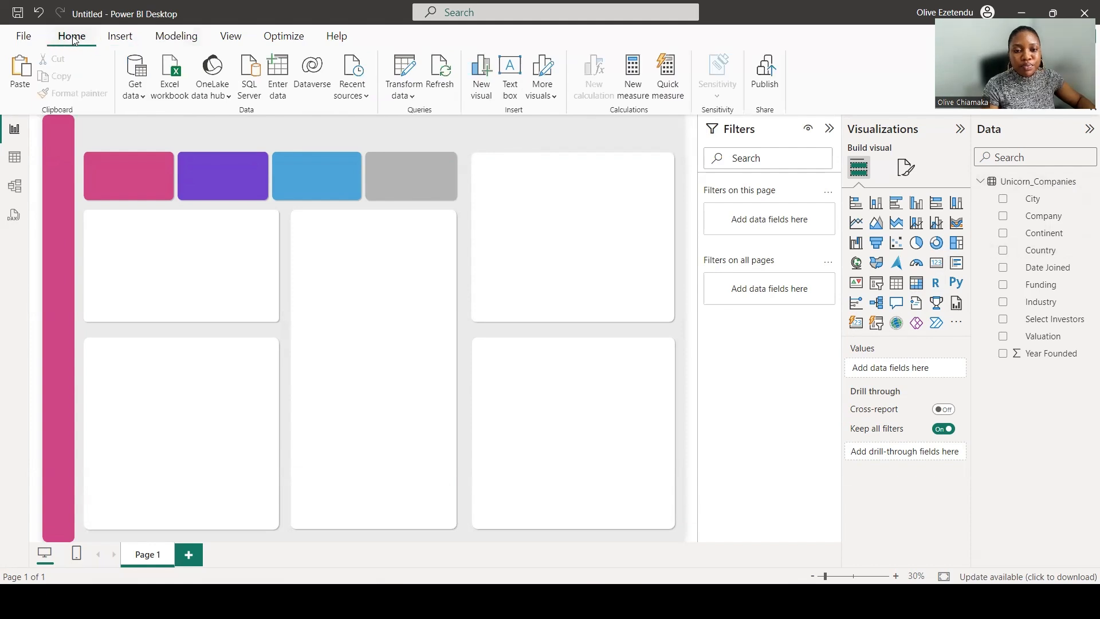
click(276, 67)
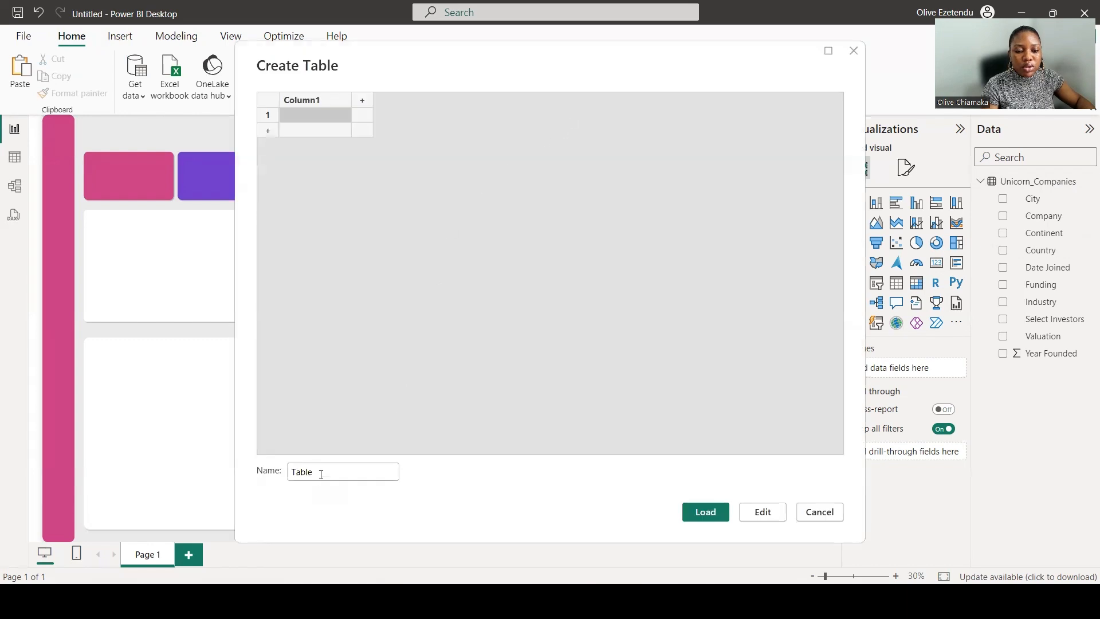
click(321, 474)
click(321, 473)
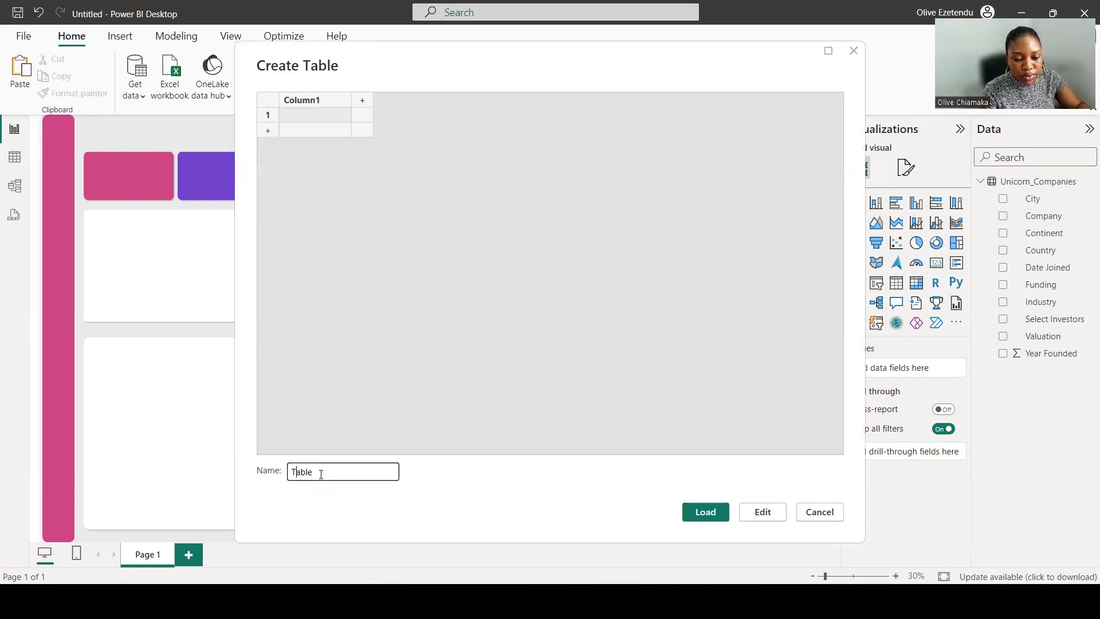
text(Measure)
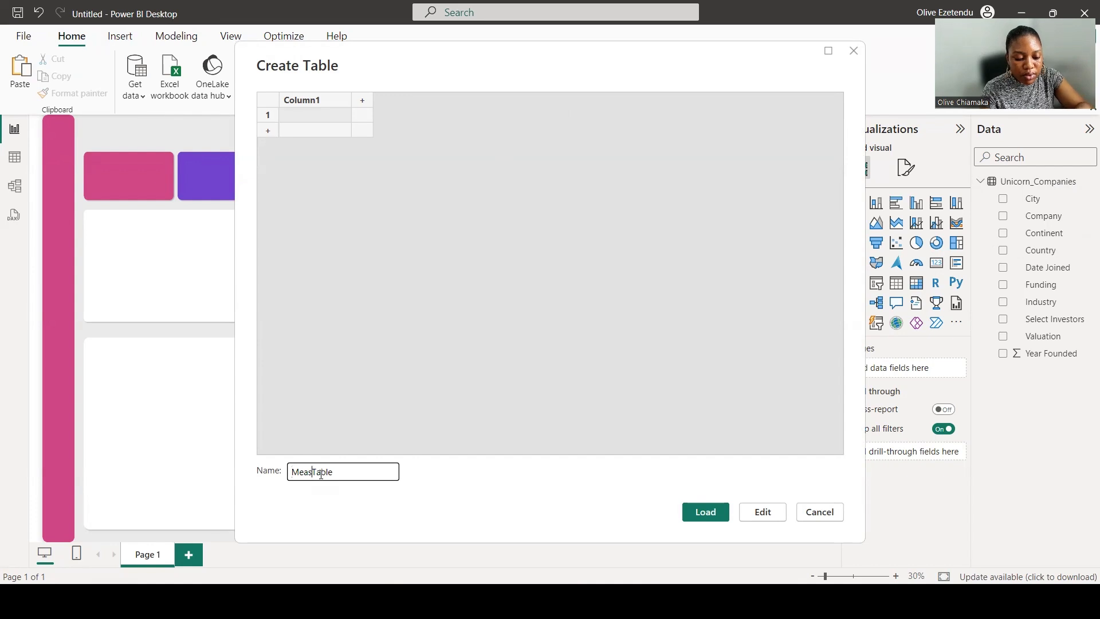
key(Return)
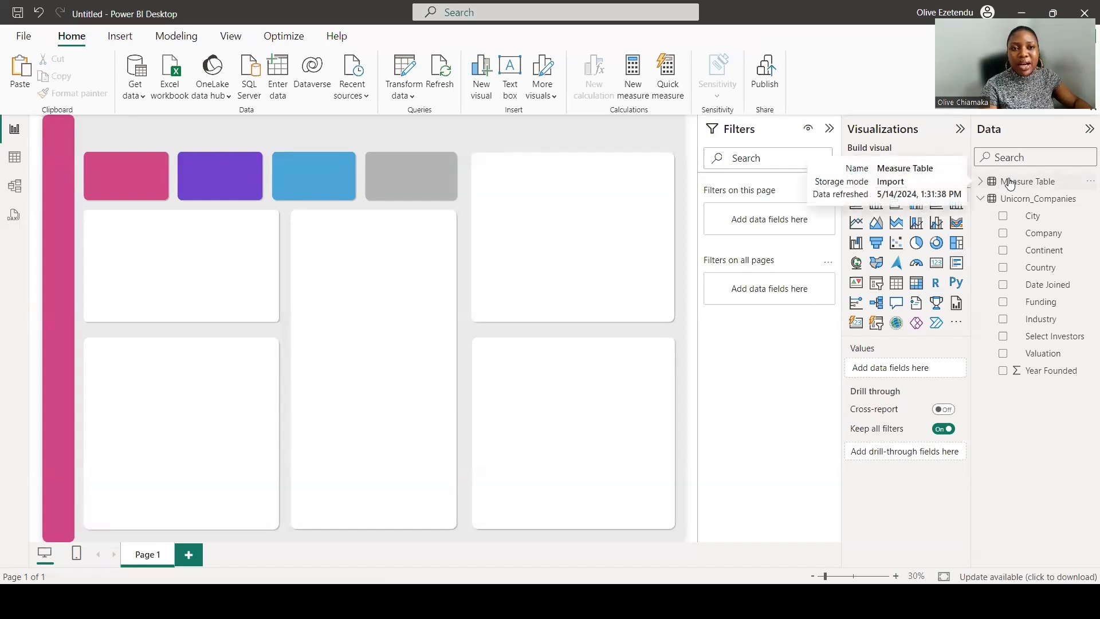
Add a new measure in Measure Table: No of Companies = COUNTROWS(Unicorn_Companies).
click(1009, 182)
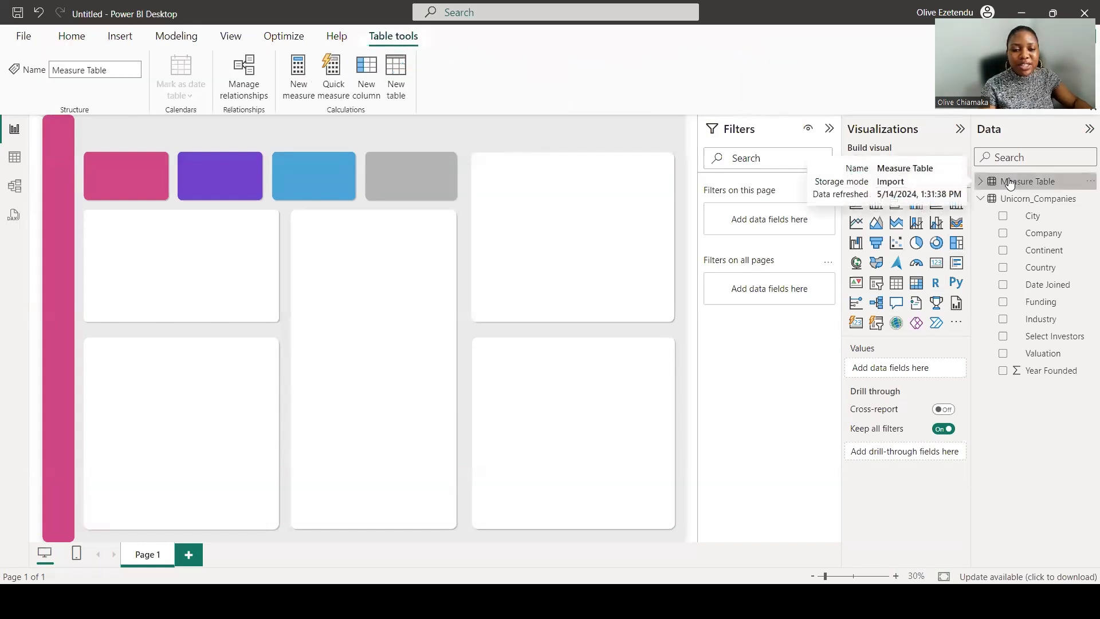
click(296, 96)
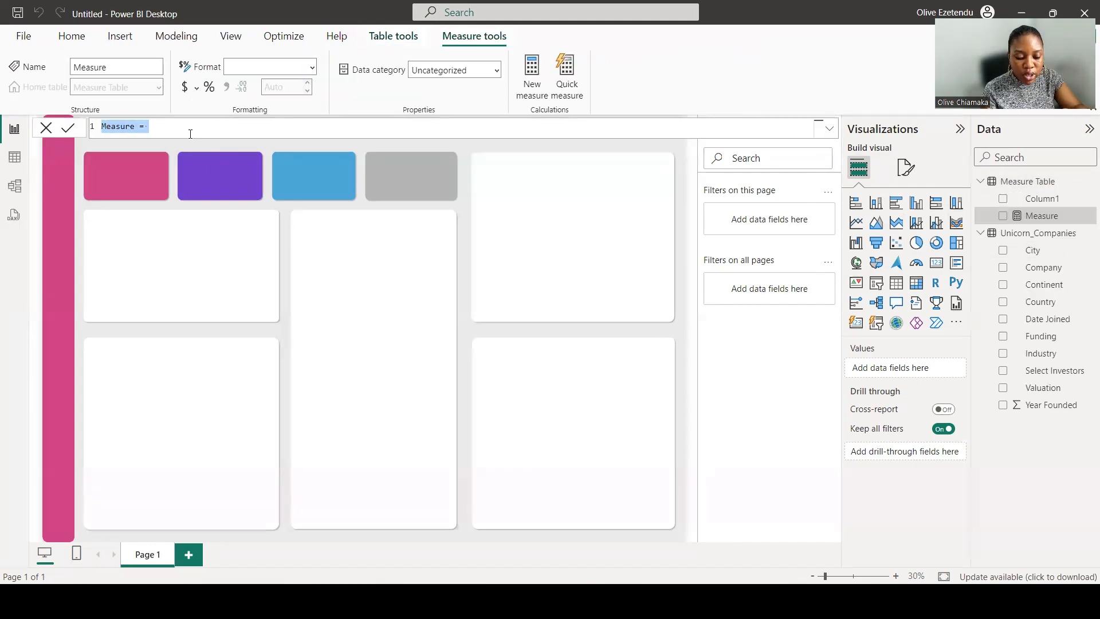
text(N)
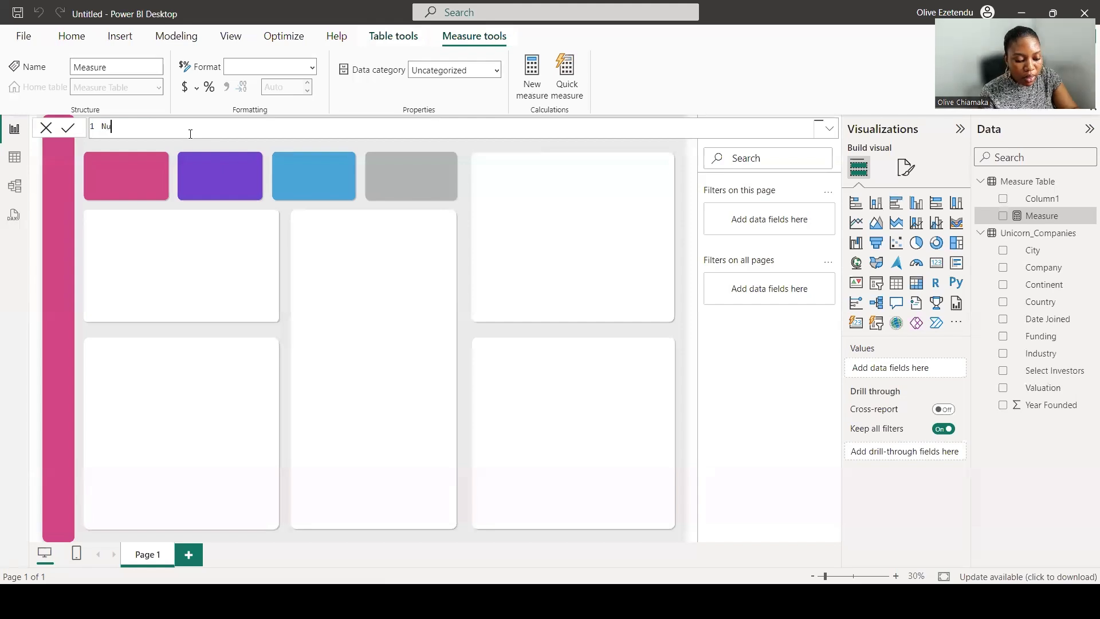
text(u)
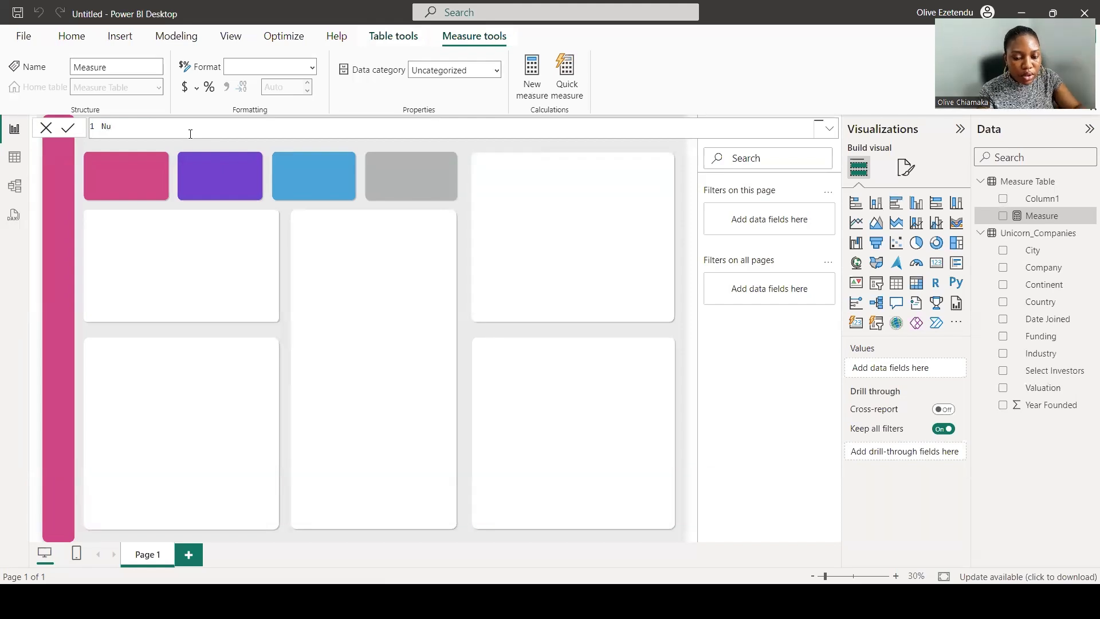
text(mbe)
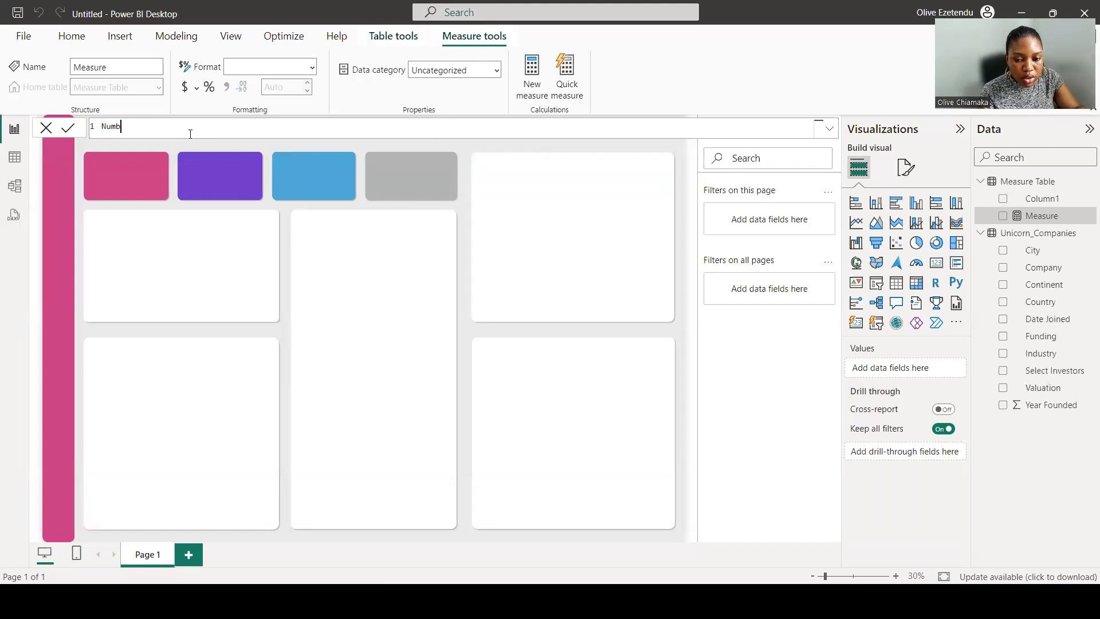
key(BackSpace)
key(BackSpace)
text(o of Companie)
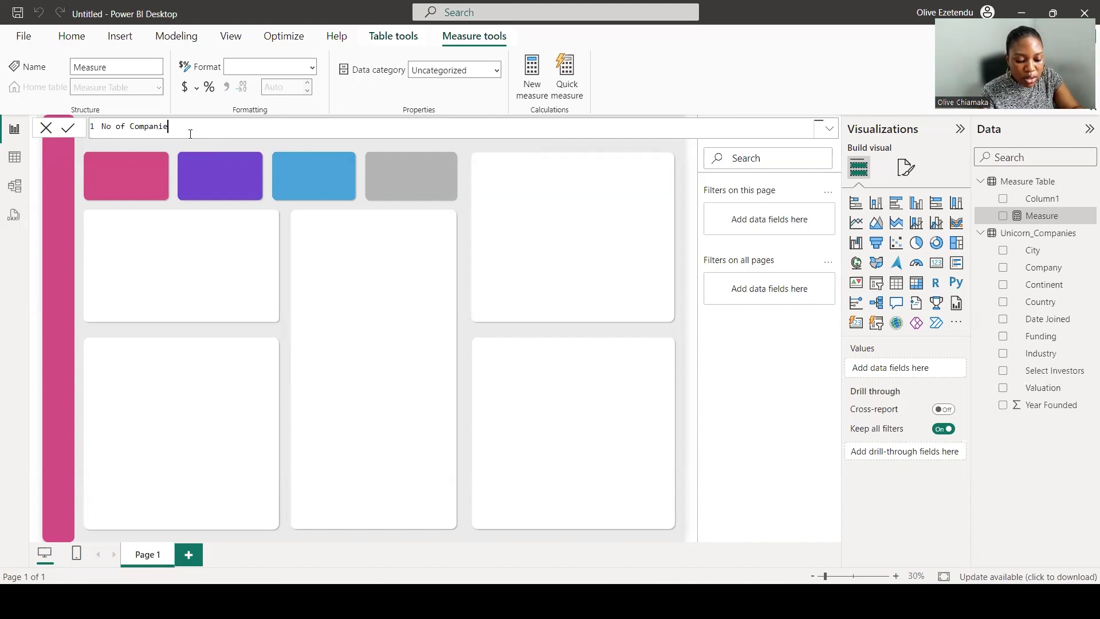
text(s = )
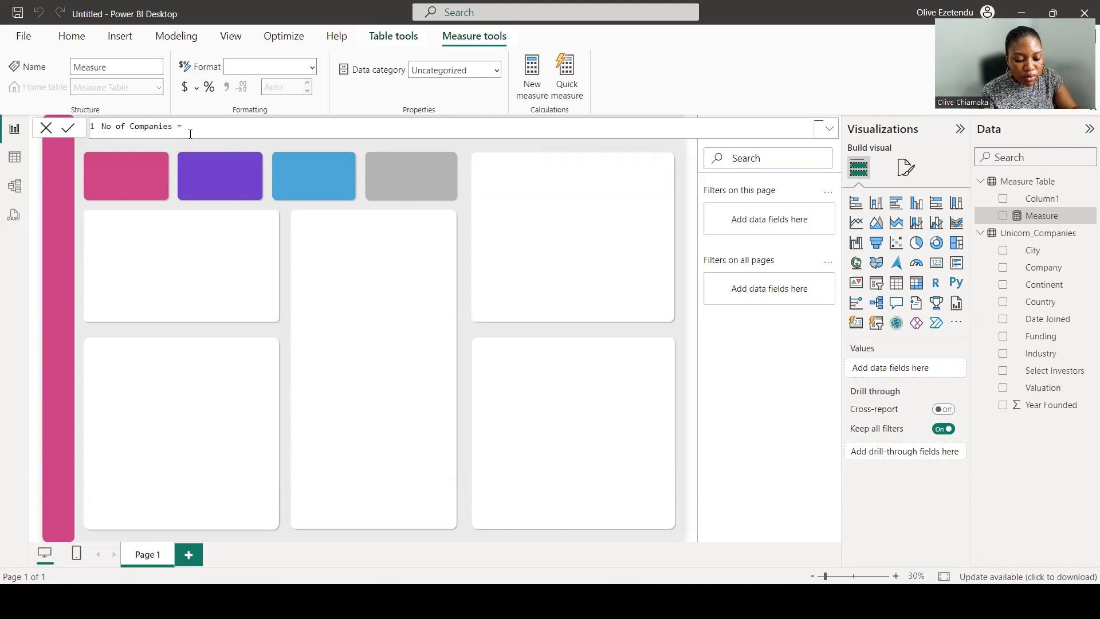
text(Cou)
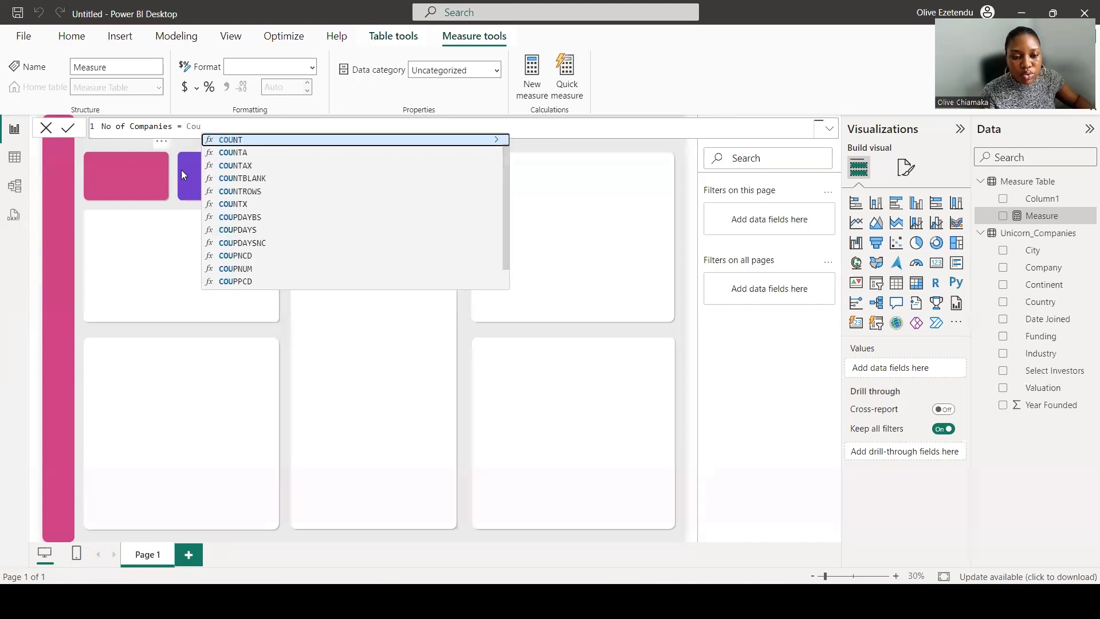
click(229, 193)
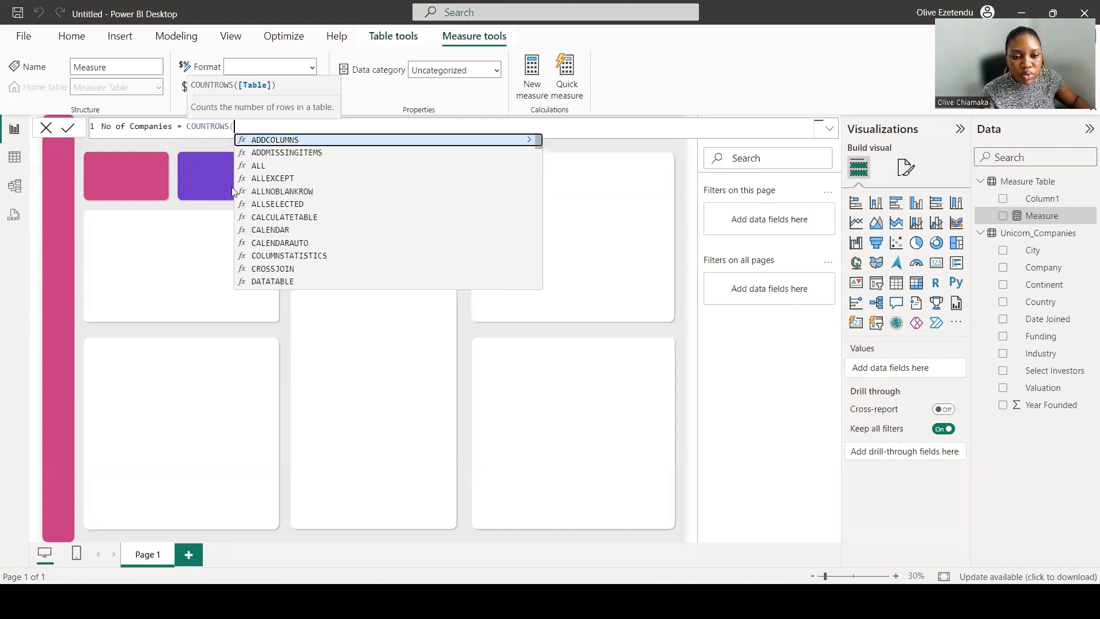
text(Uni)
click(307, 138)
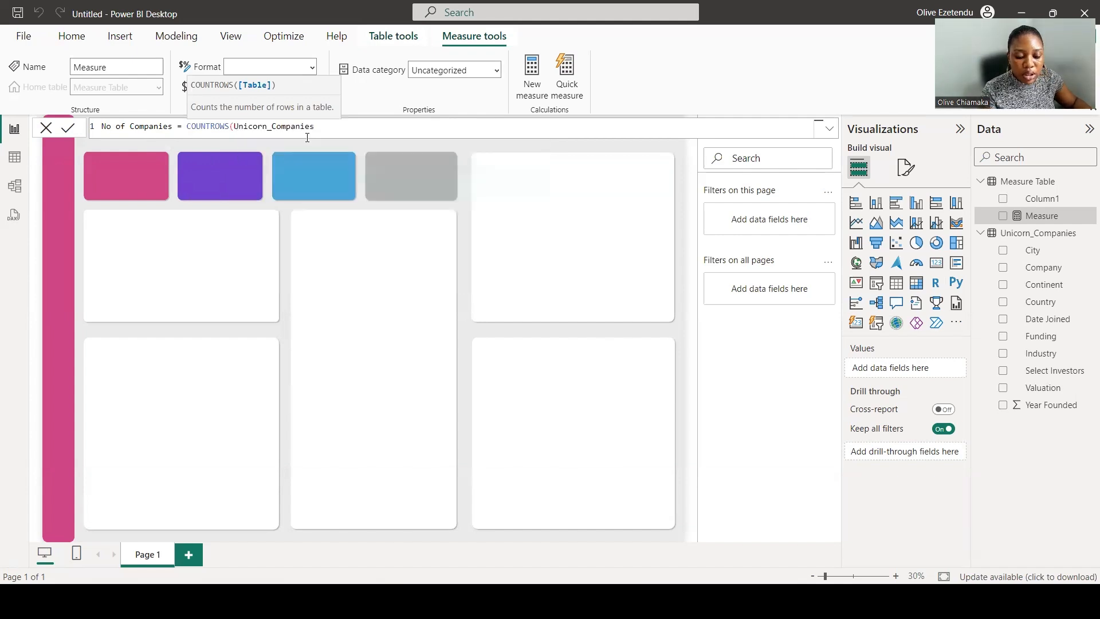
text())
key(Return)
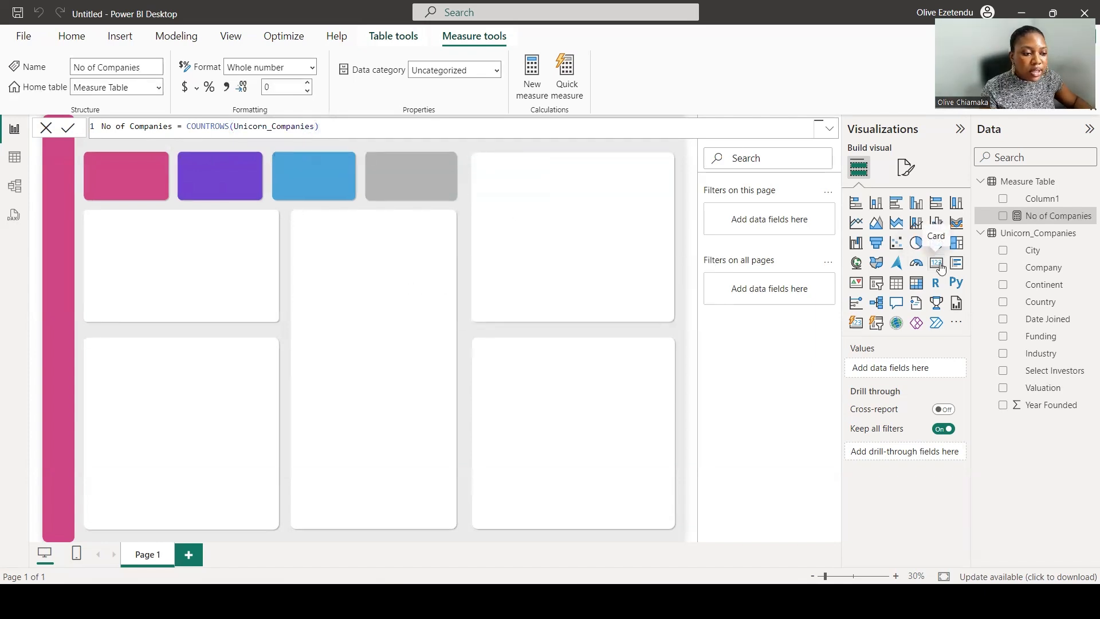
Insert a card visual showing No of Companies and move it onto the pink card.
click(937, 263)
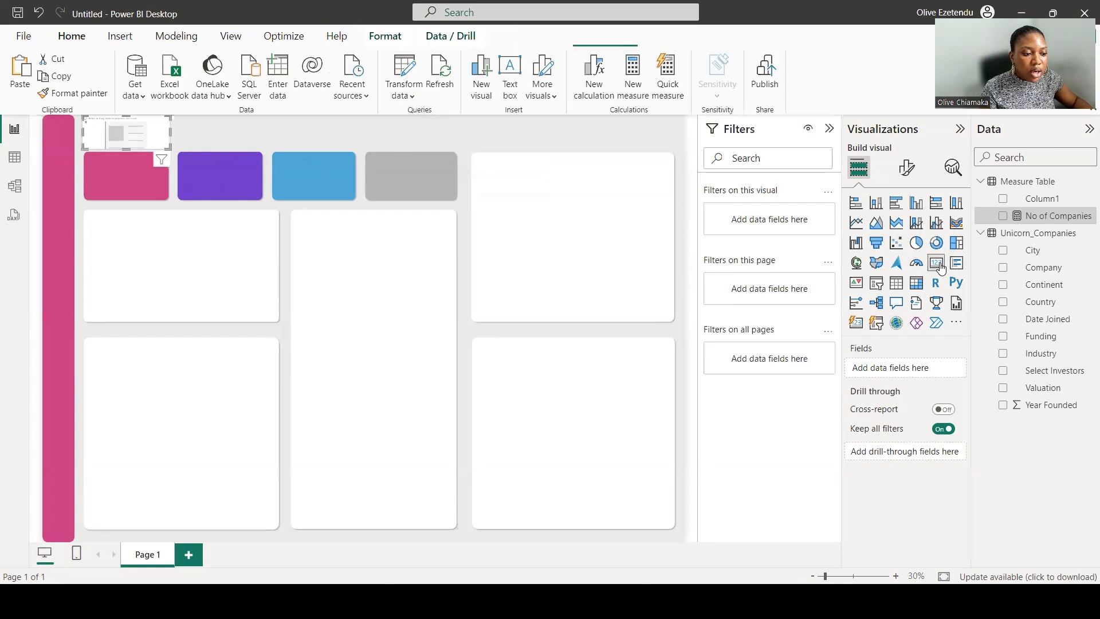
click(1002, 217)
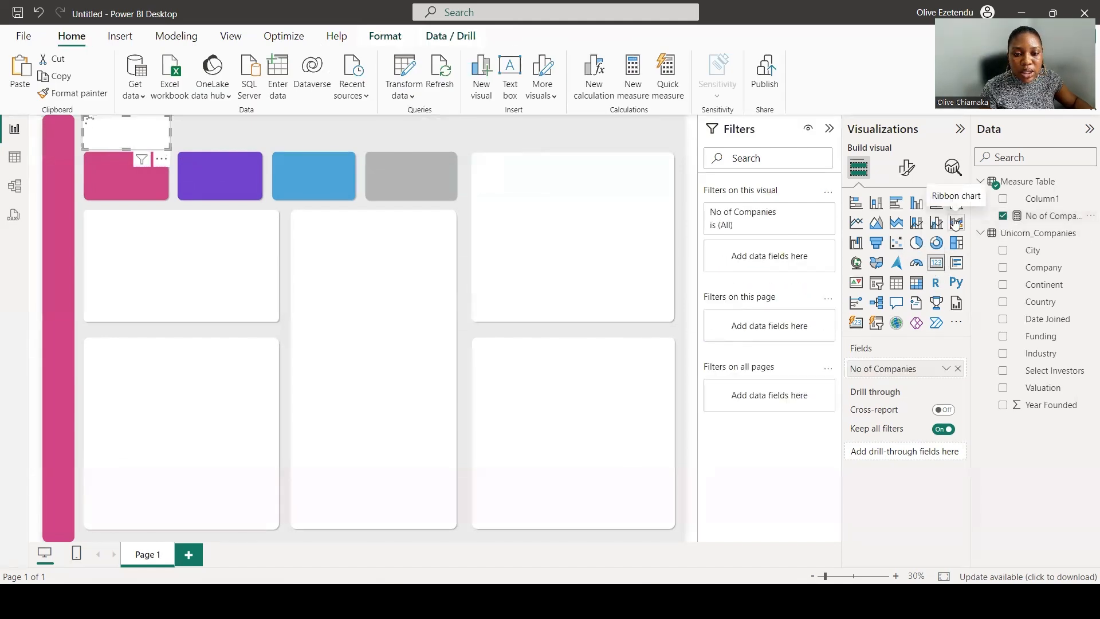
click(1040, 217)
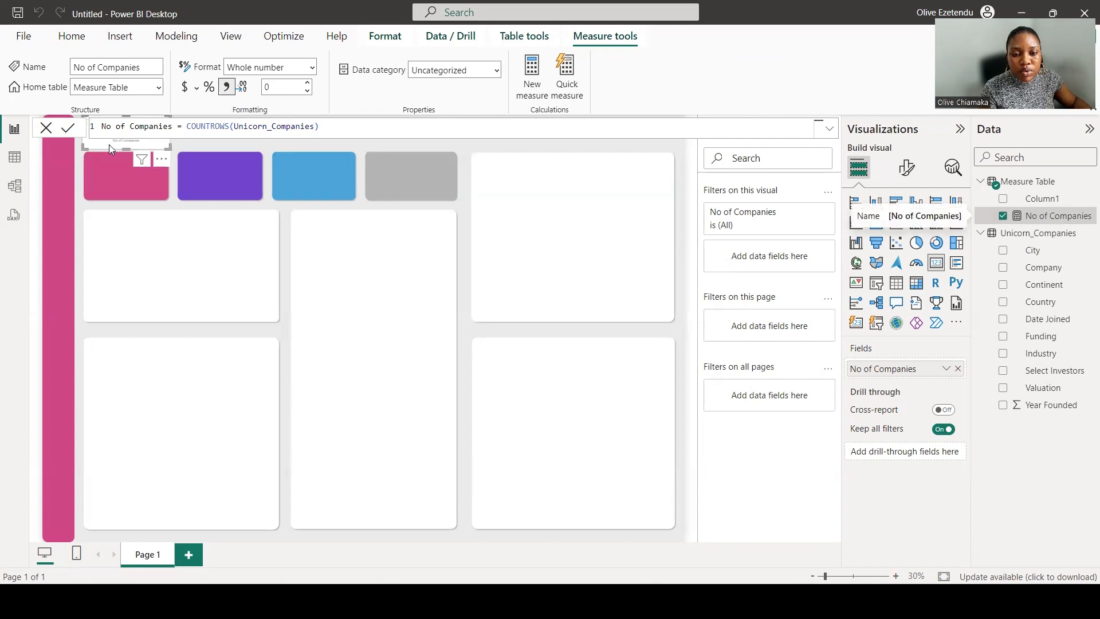
drag(112, 149, 165, 175)
Set the card's category label font size to 25, then turn the category label off.
click(906, 167)
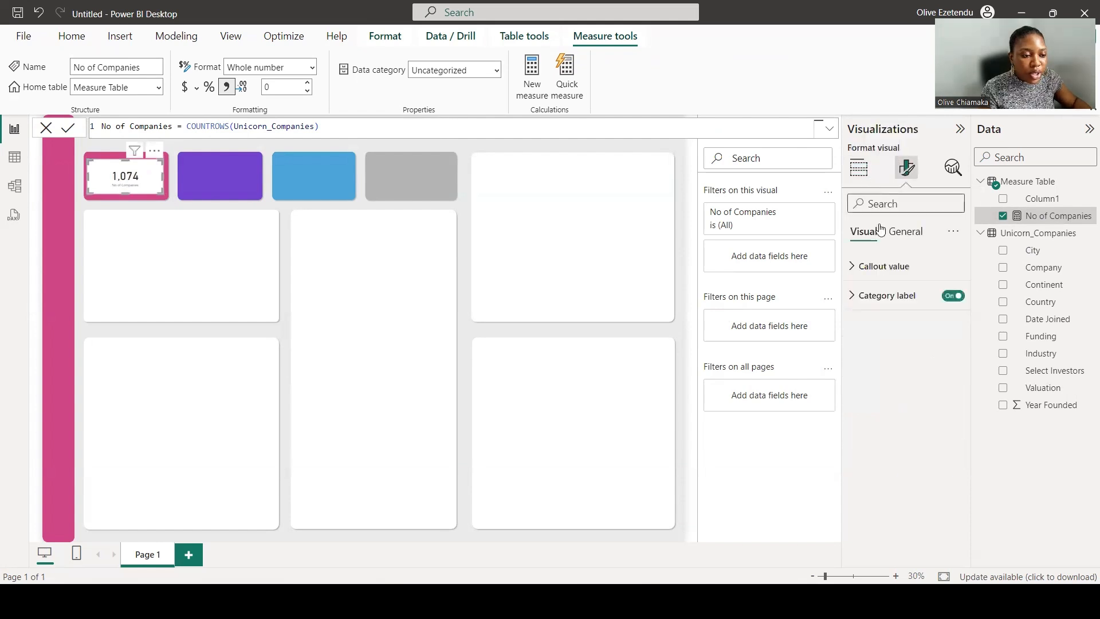
click(888, 303)
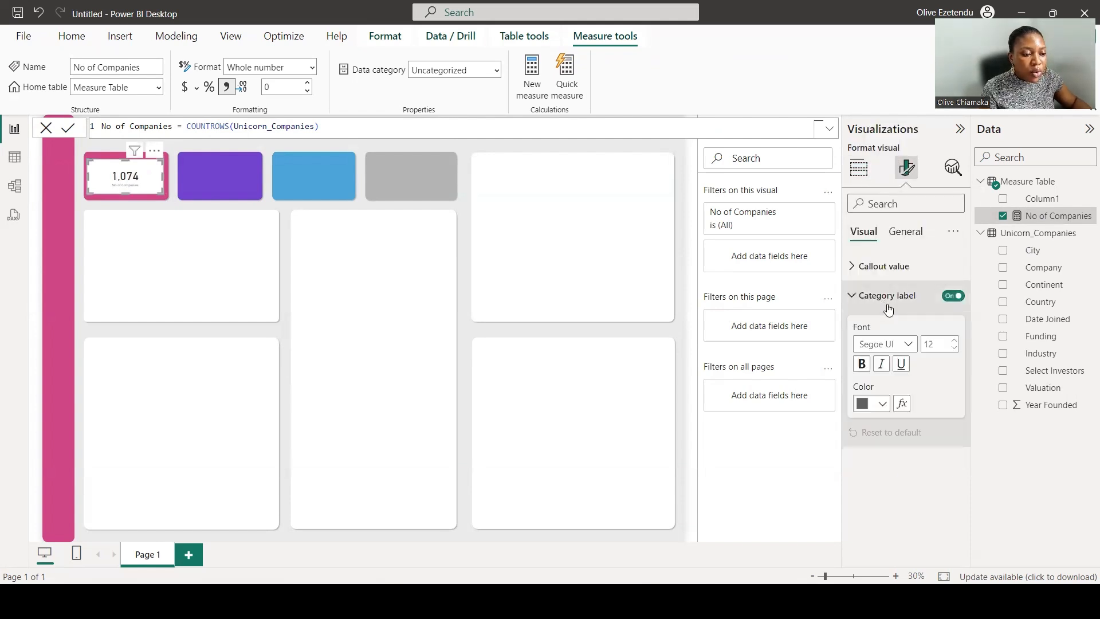
click(944, 343)
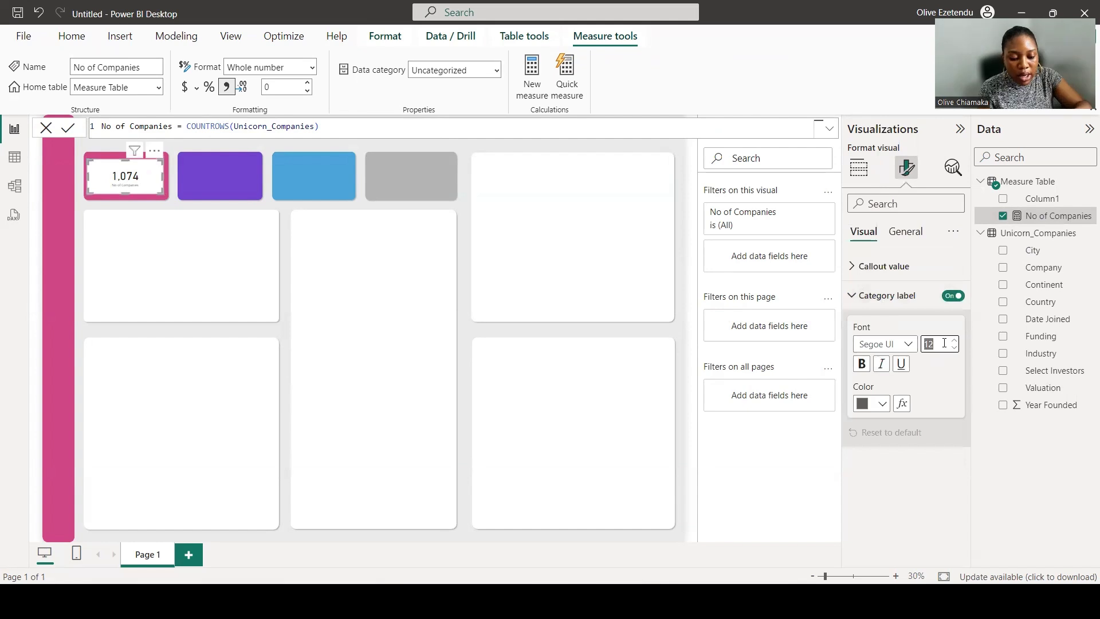
text(20)
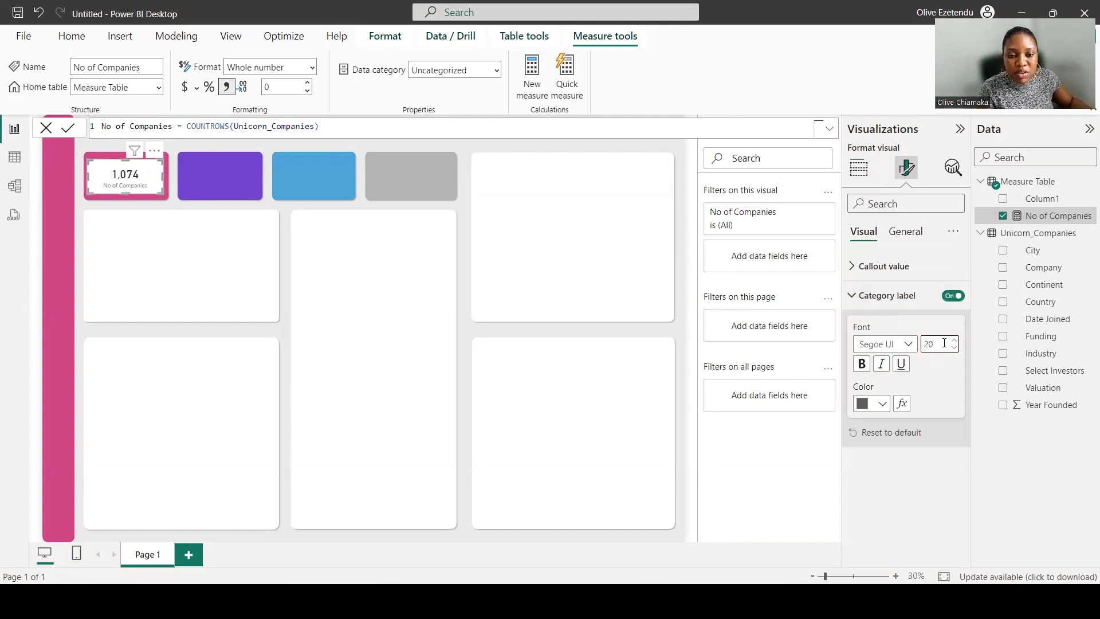
key(BackSpace)
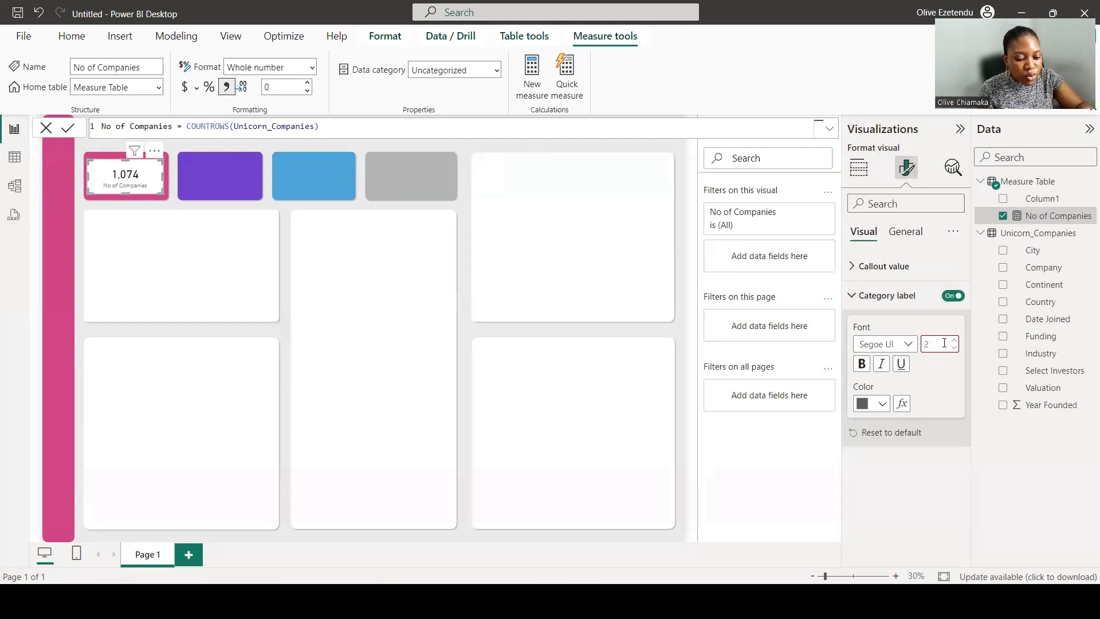
text(5)
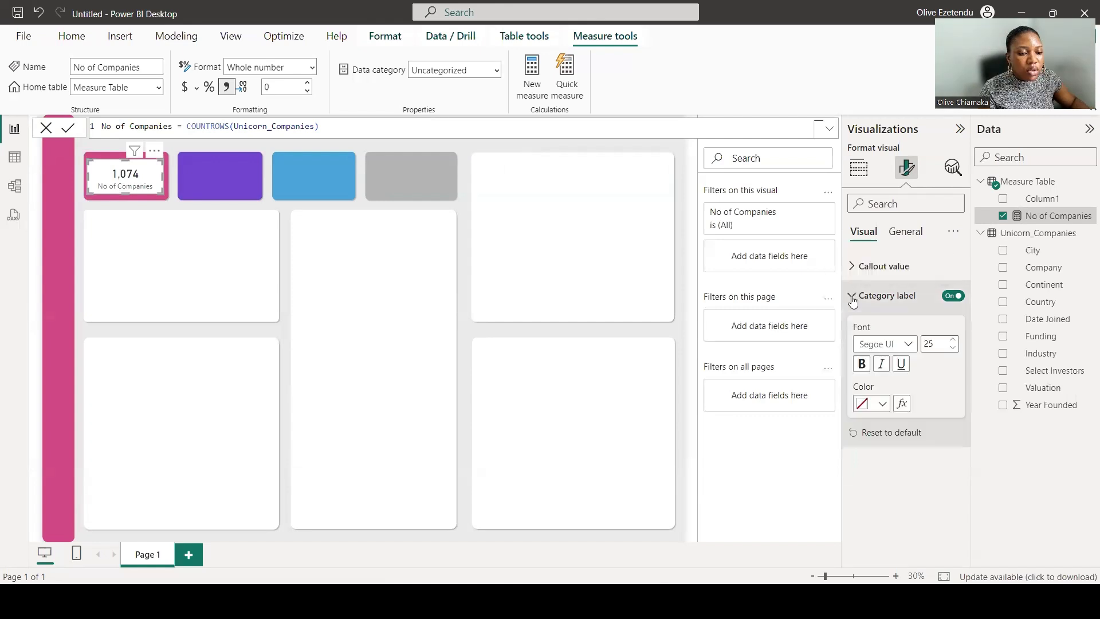
click(952, 296)
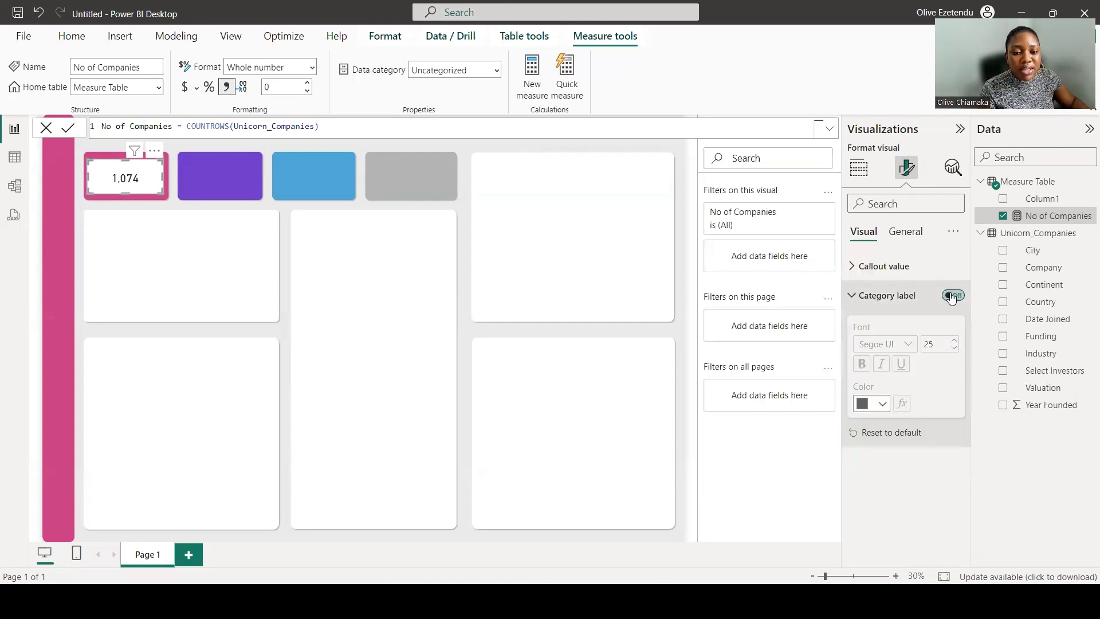
Set the card's callout value font to Segoe UI Semibold with size 60.
click(872, 269)
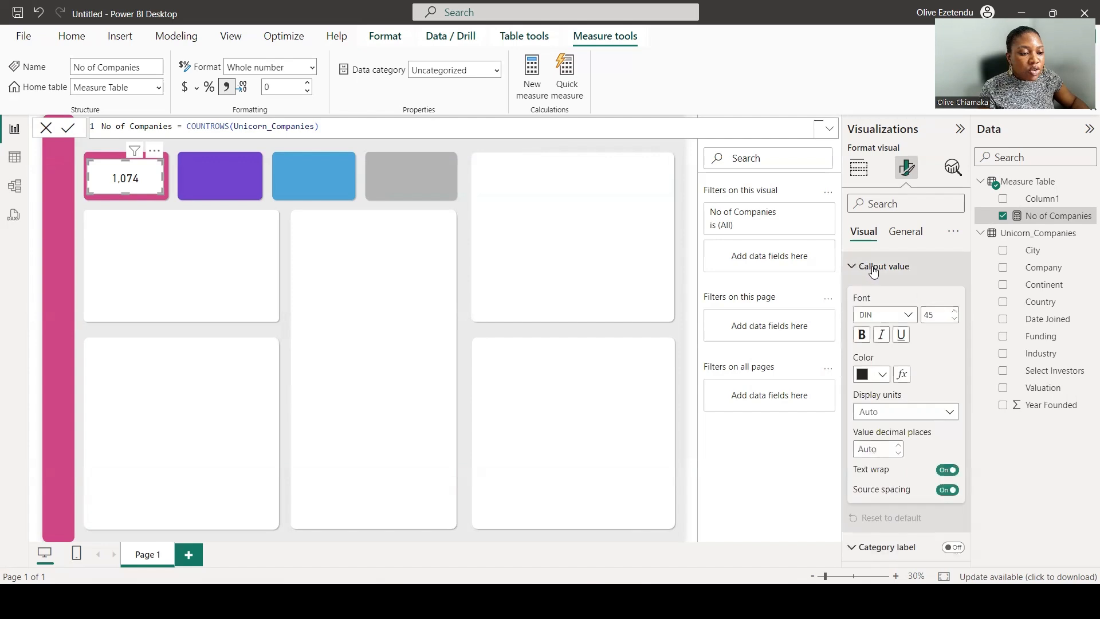
click(885, 315)
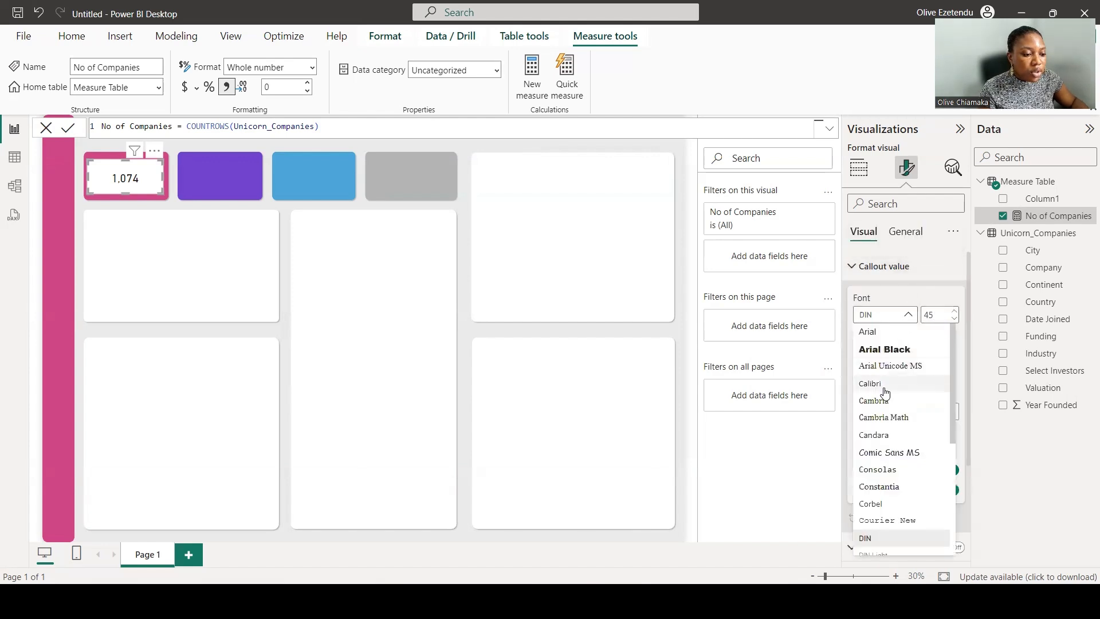
scroll(883, 518, down, 3)
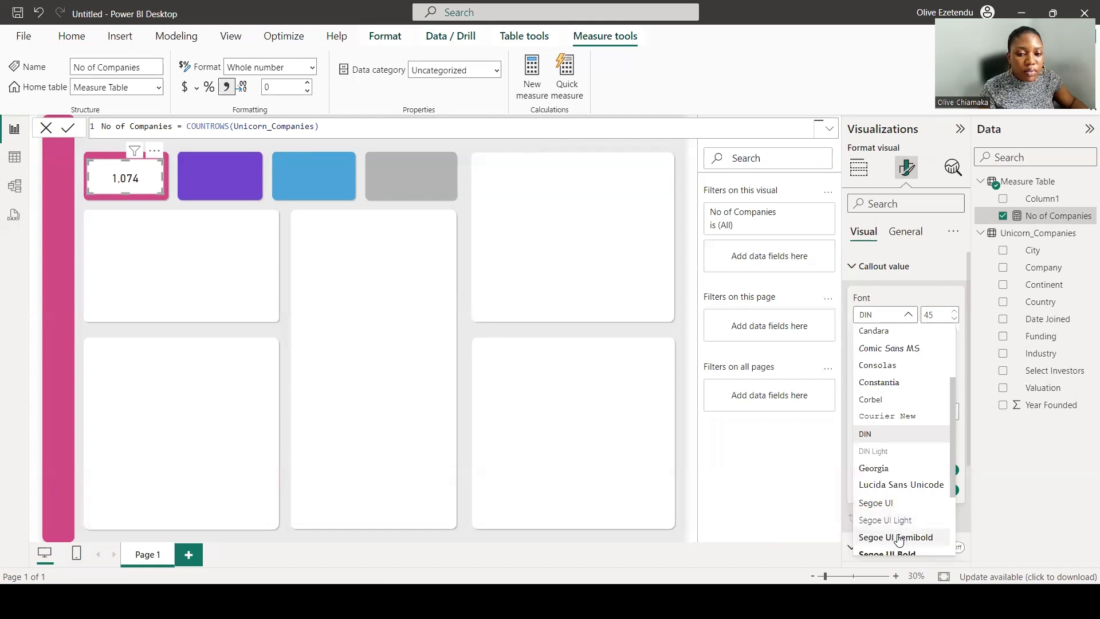
click(896, 538)
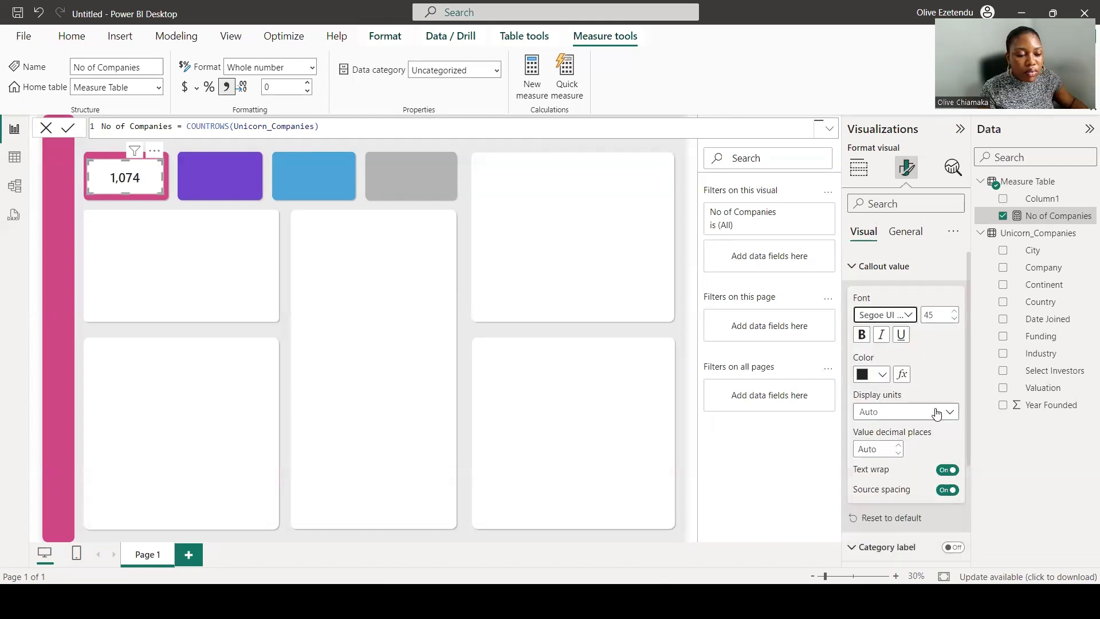
double_click(939, 315)
text(60)
key(Return)
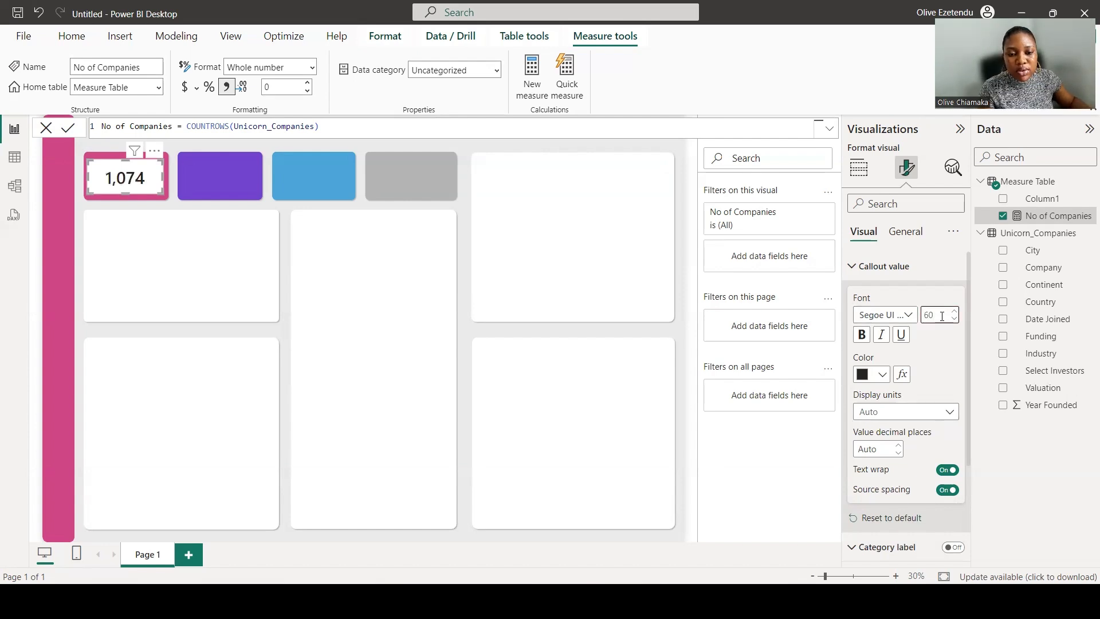
Turn off the card visual's background effect.
click(909, 231)
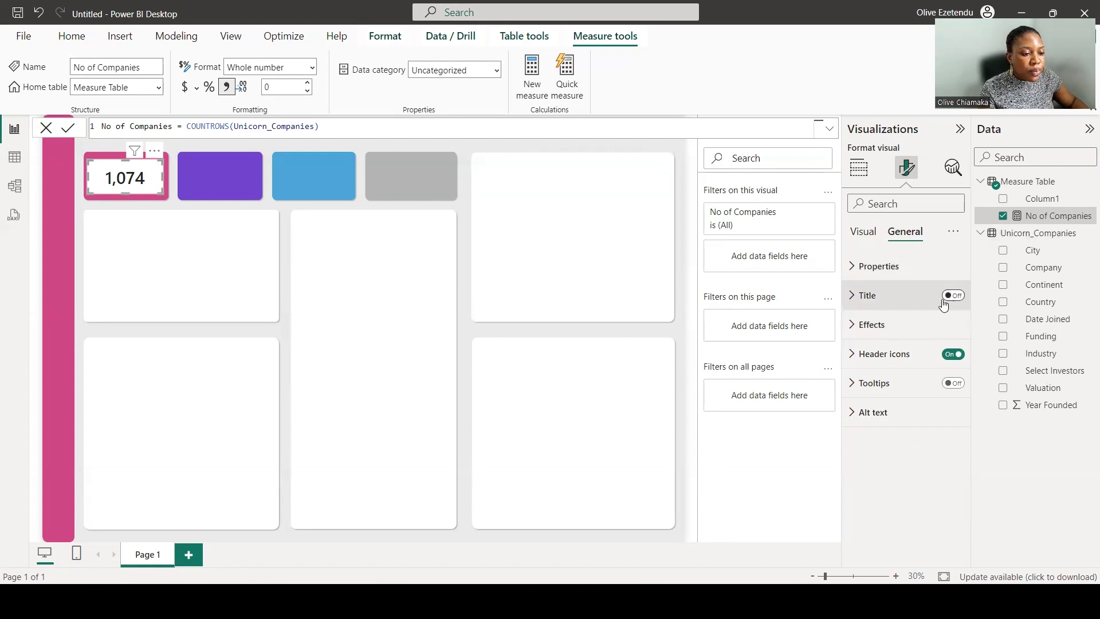
click(876, 327)
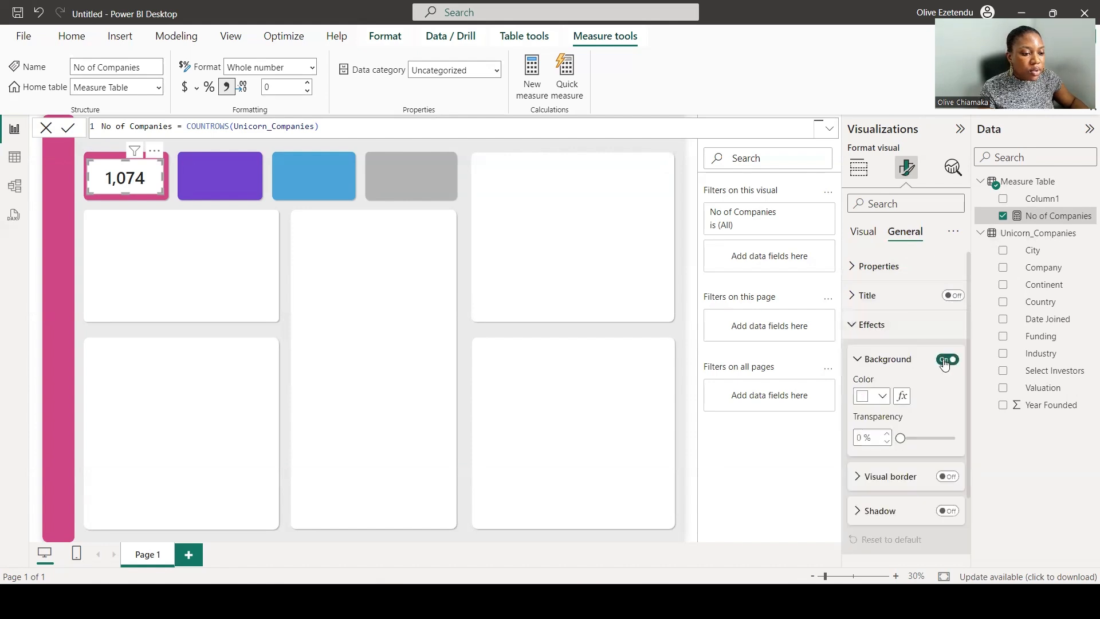
click(946, 360)
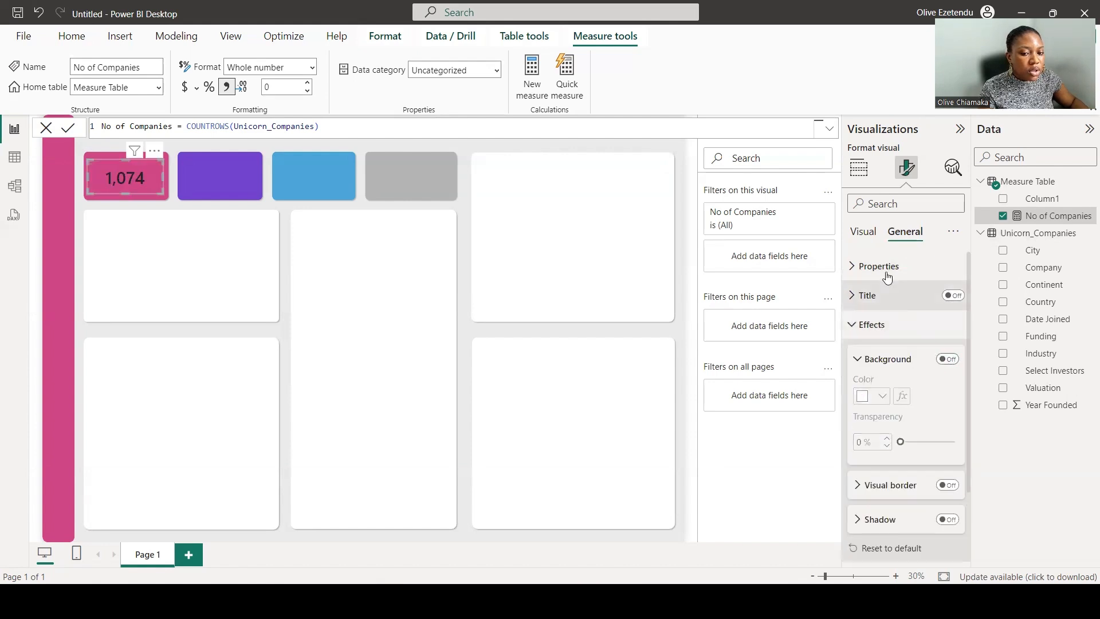
Set the callout value's font color to white.
click(867, 235)
click(882, 374)
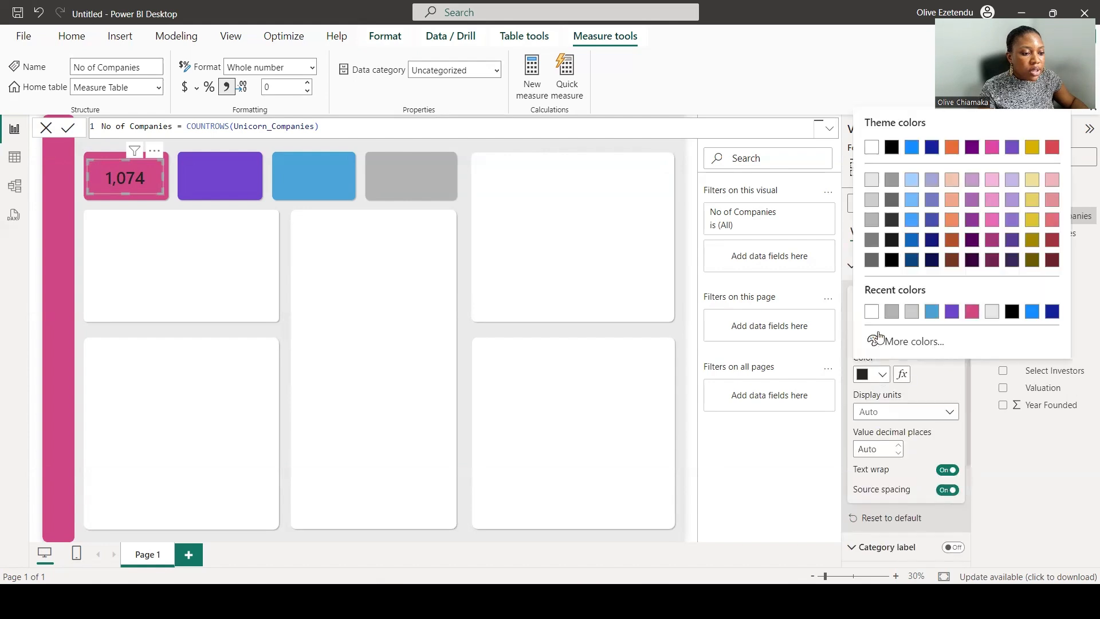
click(871, 312)
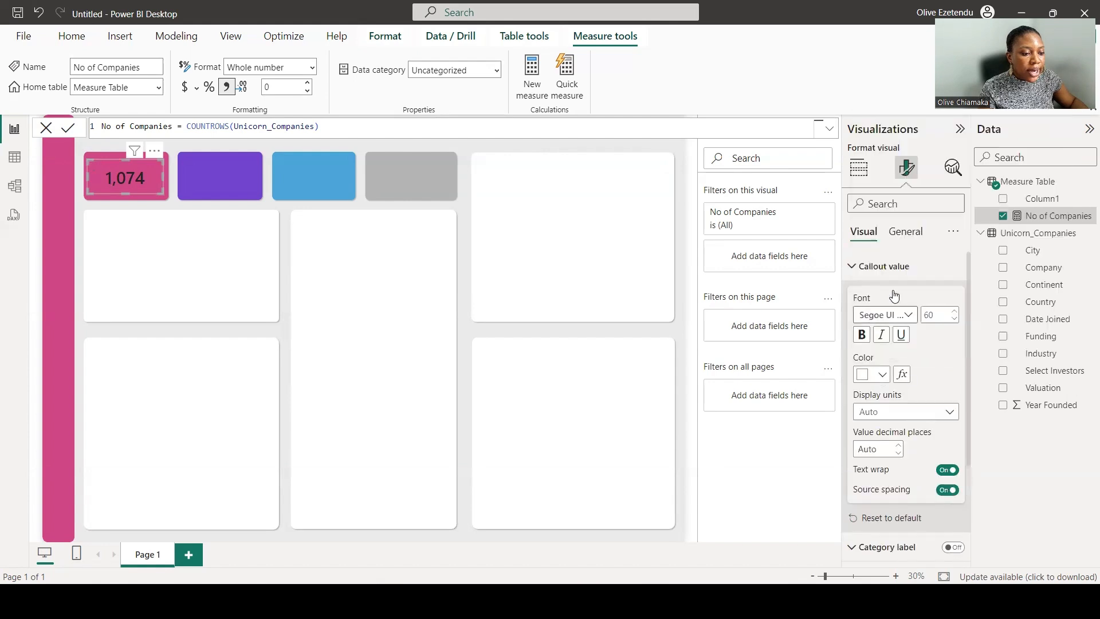
Turn on the card's title and set its text to No of Companies.
click(915, 234)
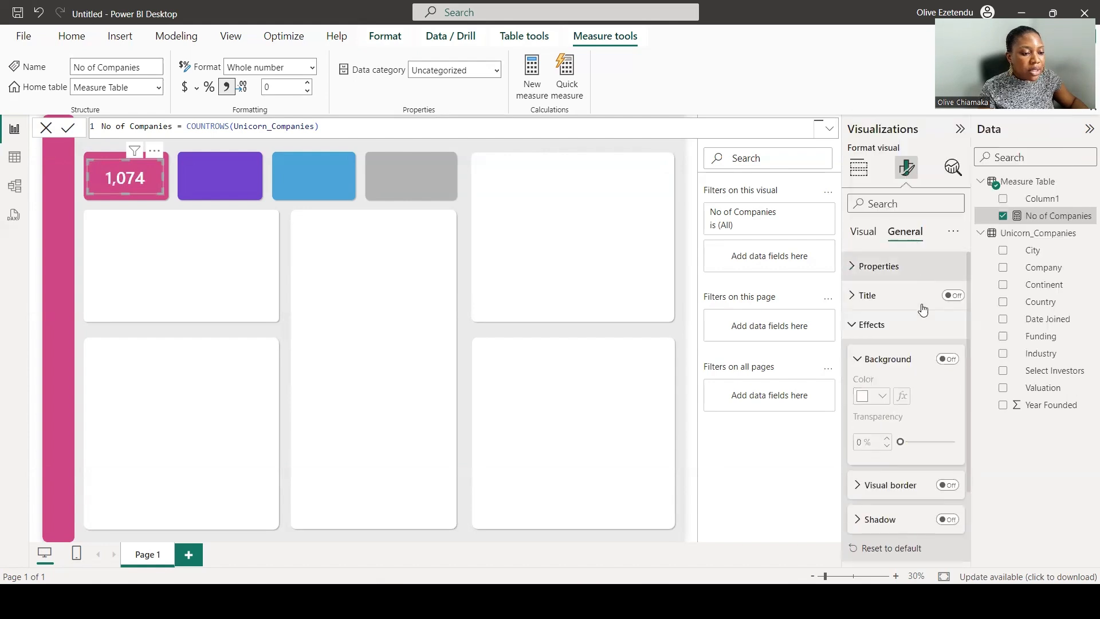
click(955, 295)
click(860, 295)
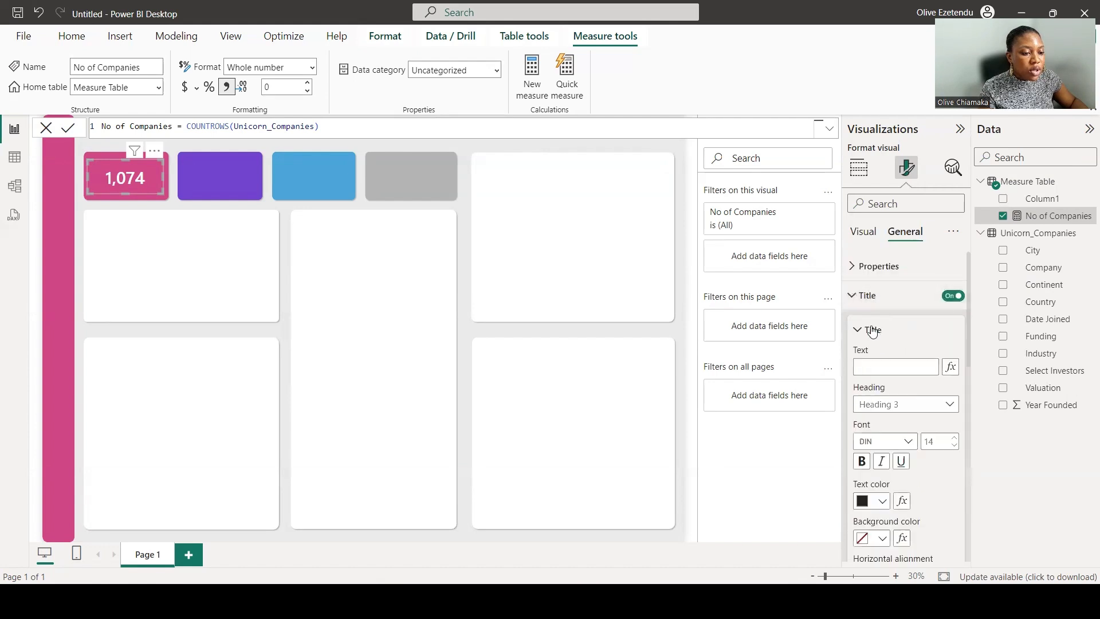
click(872, 367)
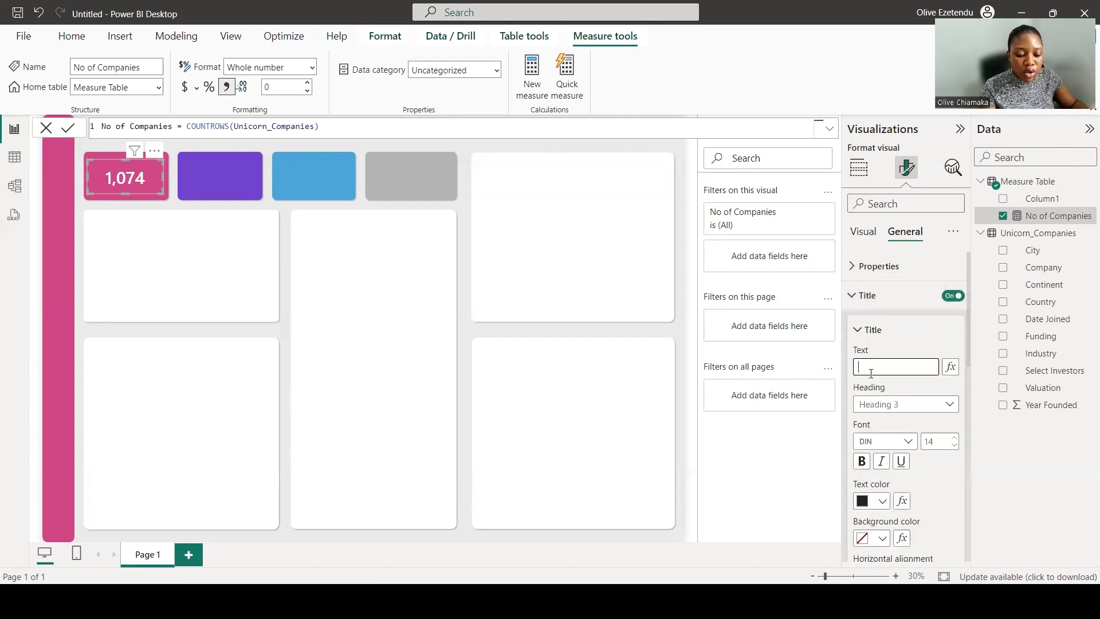
text(No of Companies)
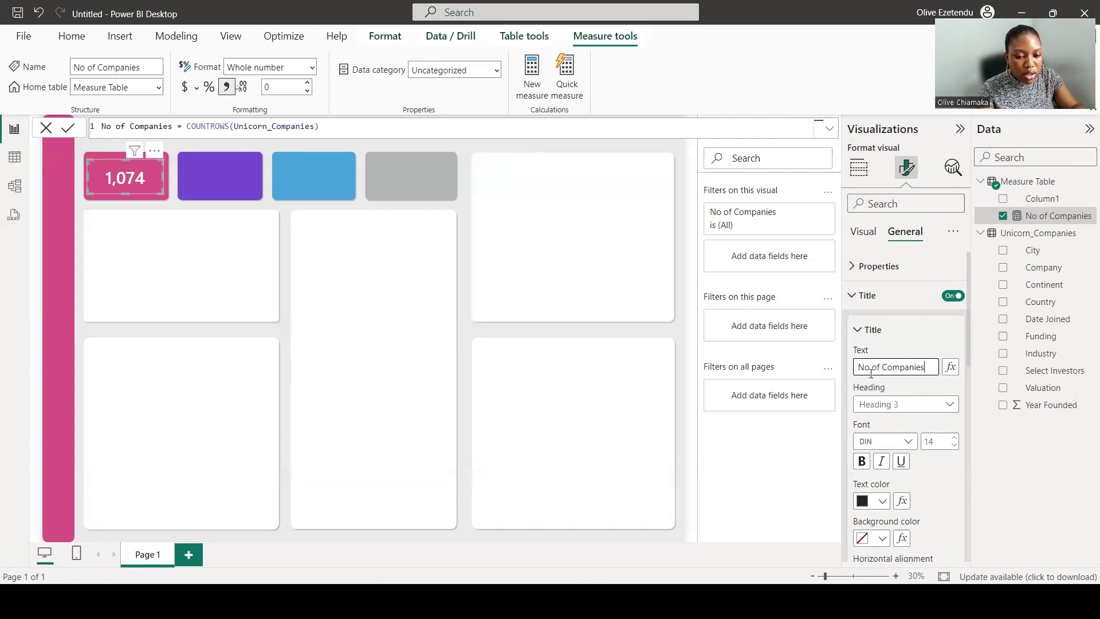
Set the title font to Segoe UI with size 25.
double_click(936, 440)
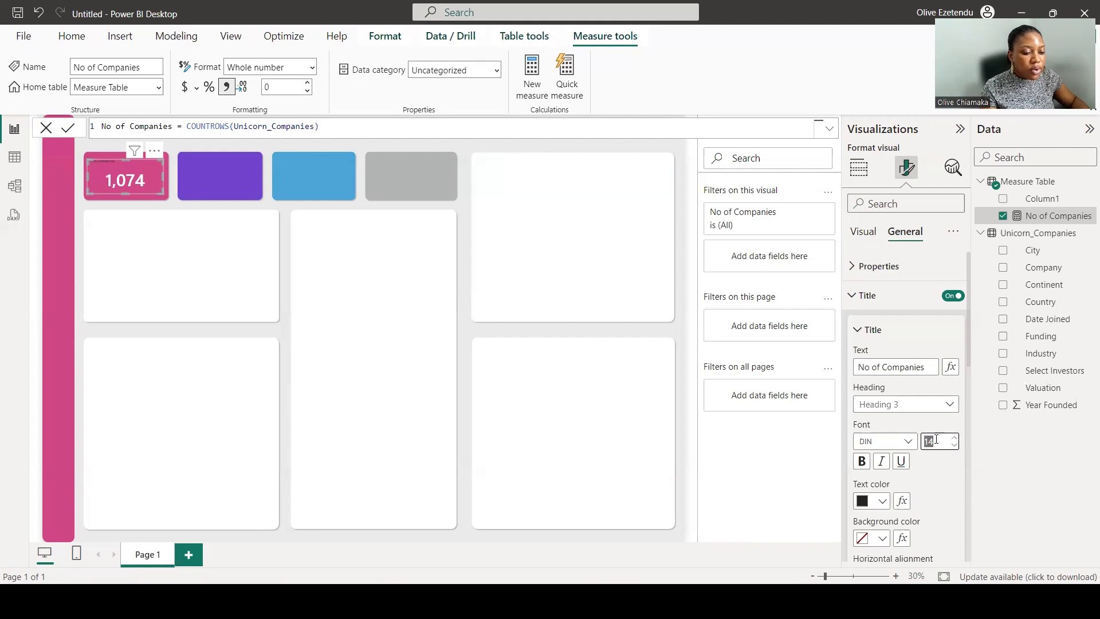
text(25)
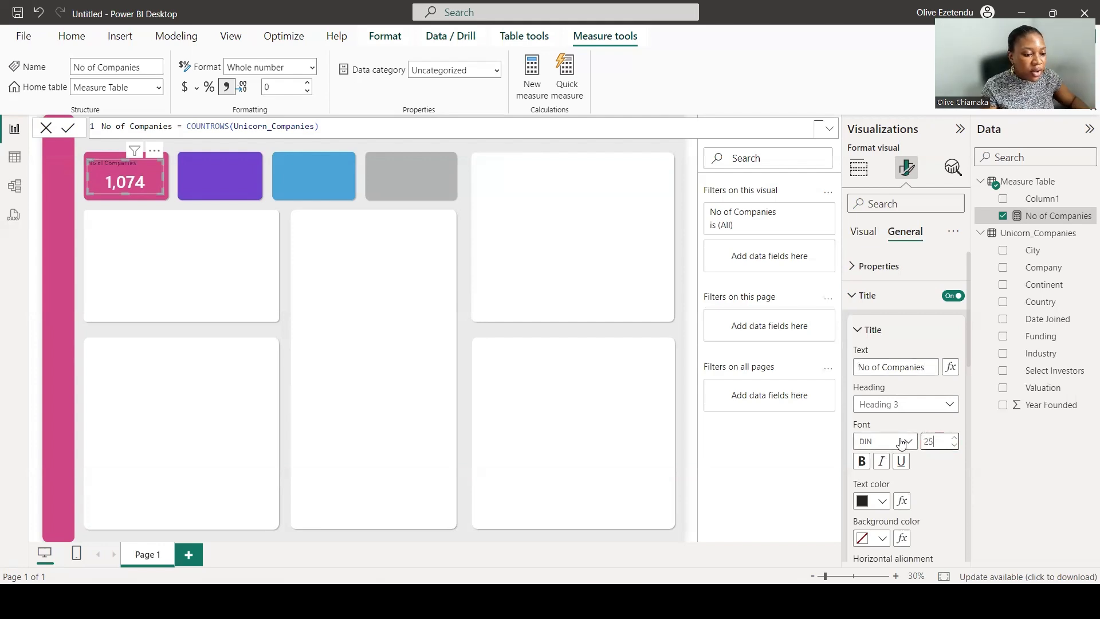
click(903, 436)
scroll(899, 378, down, 2)
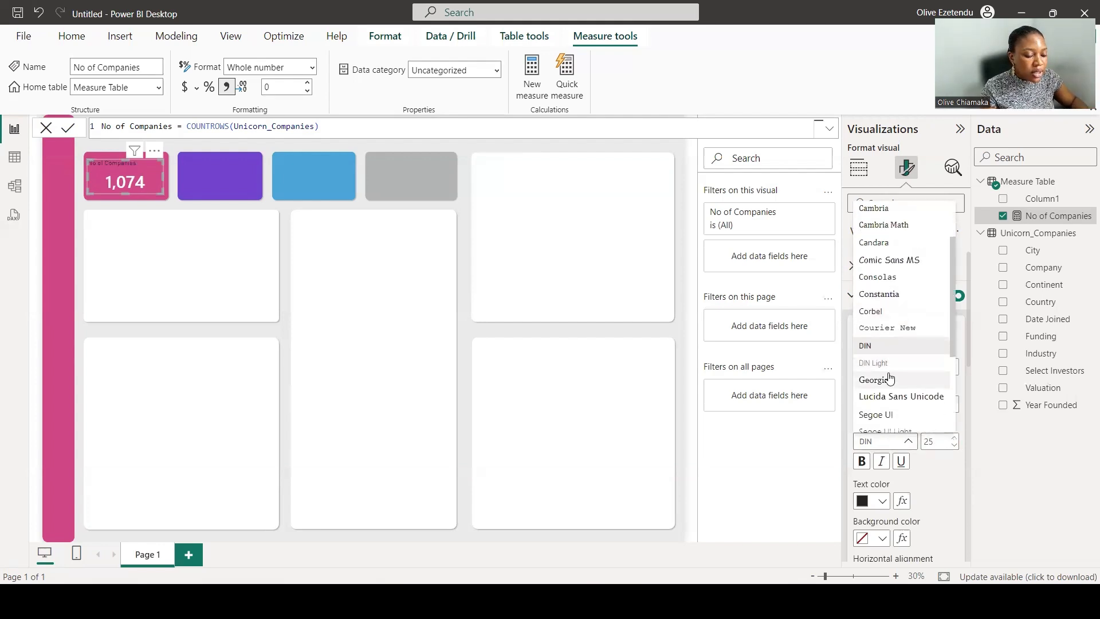
click(889, 416)
Make the title text white and center-align it.
scroll(882, 401, down, 2)
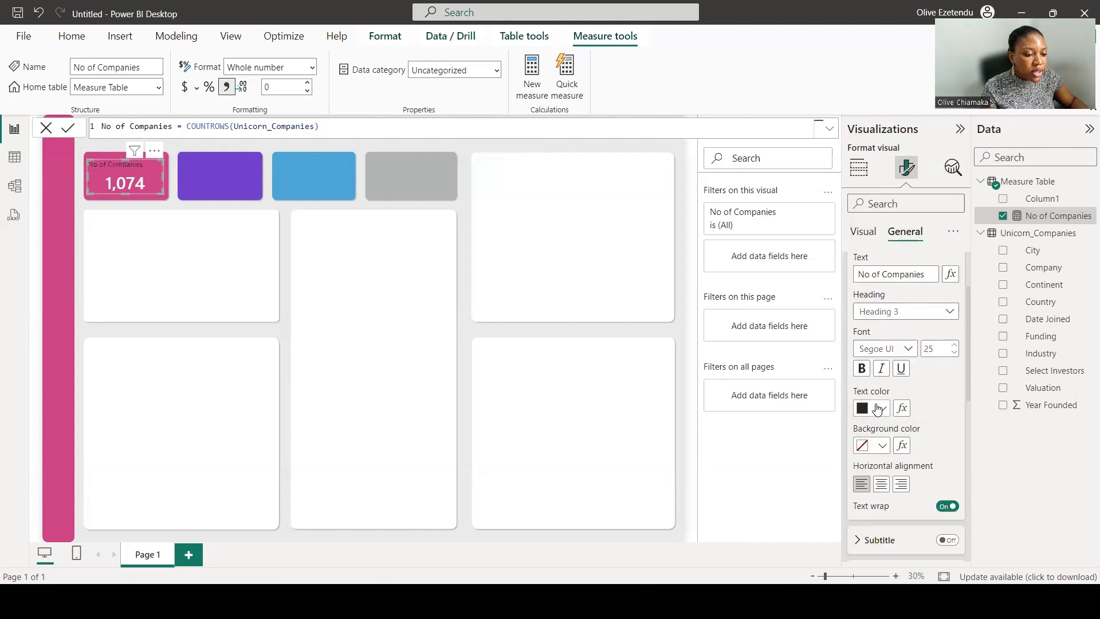
click(881, 408)
click(868, 353)
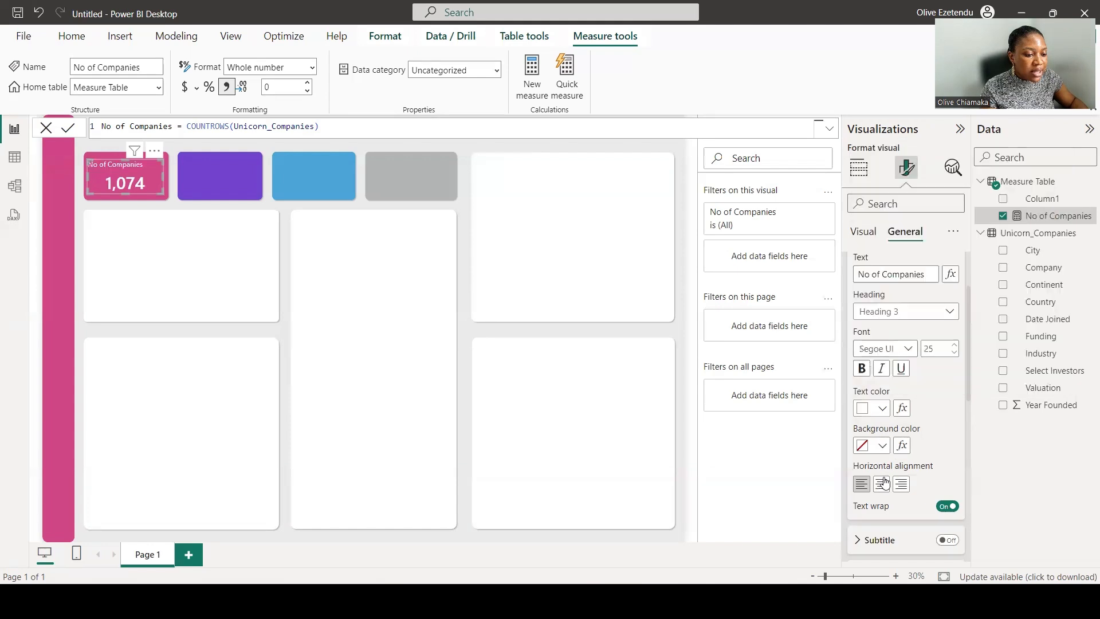
click(882, 486)
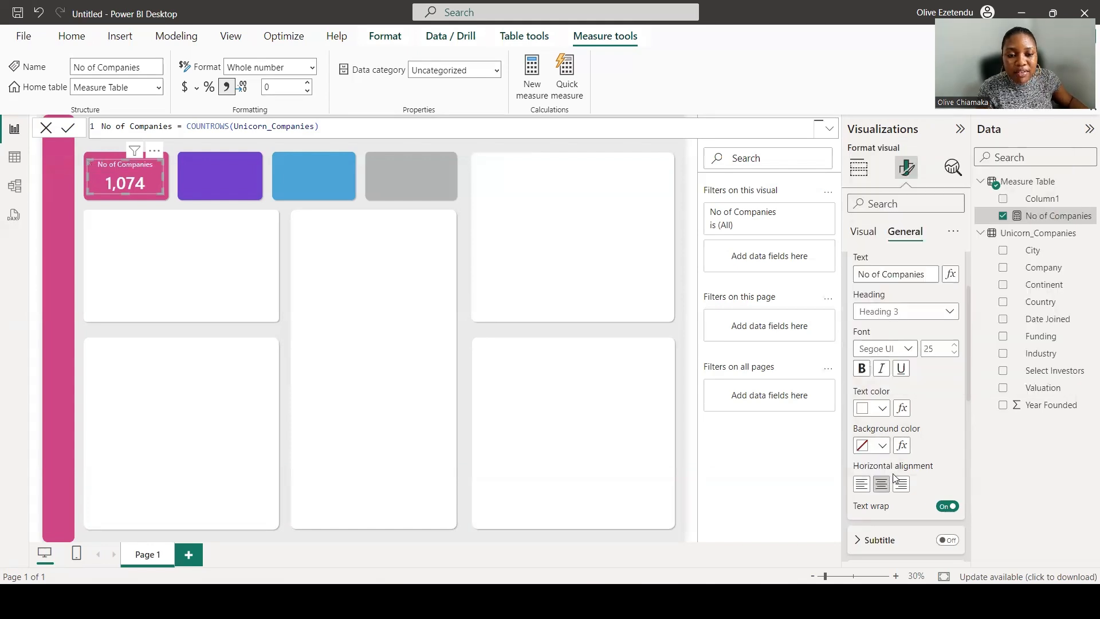
click(691, 425)
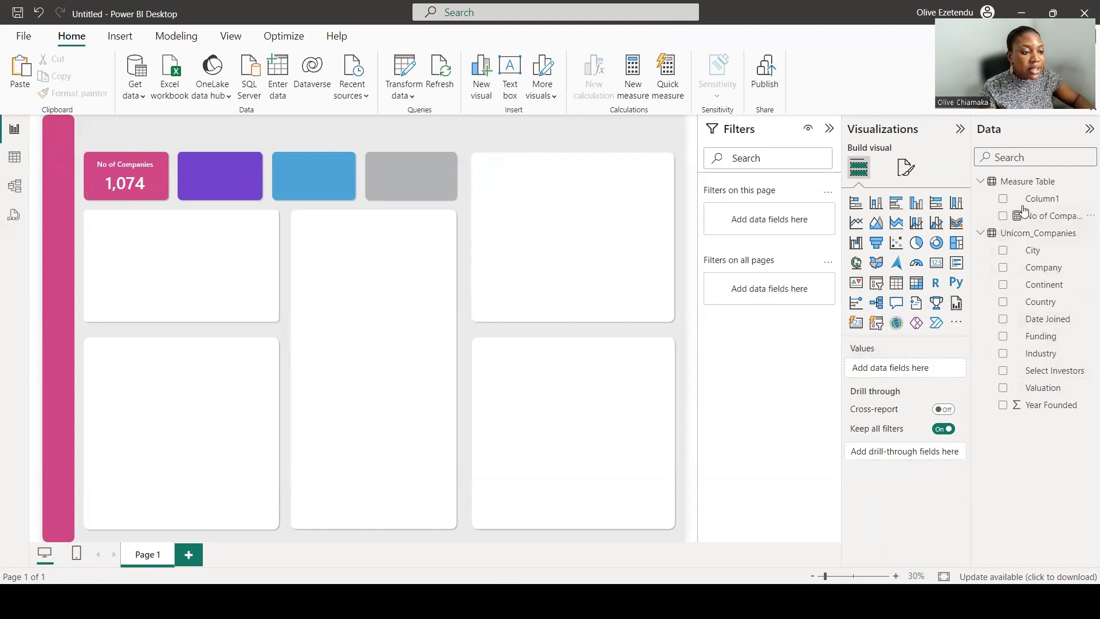
Add a new measure in Measure Table: Total Funding = SUM(Unicorn_Companies[Funding]).
click(1033, 184)
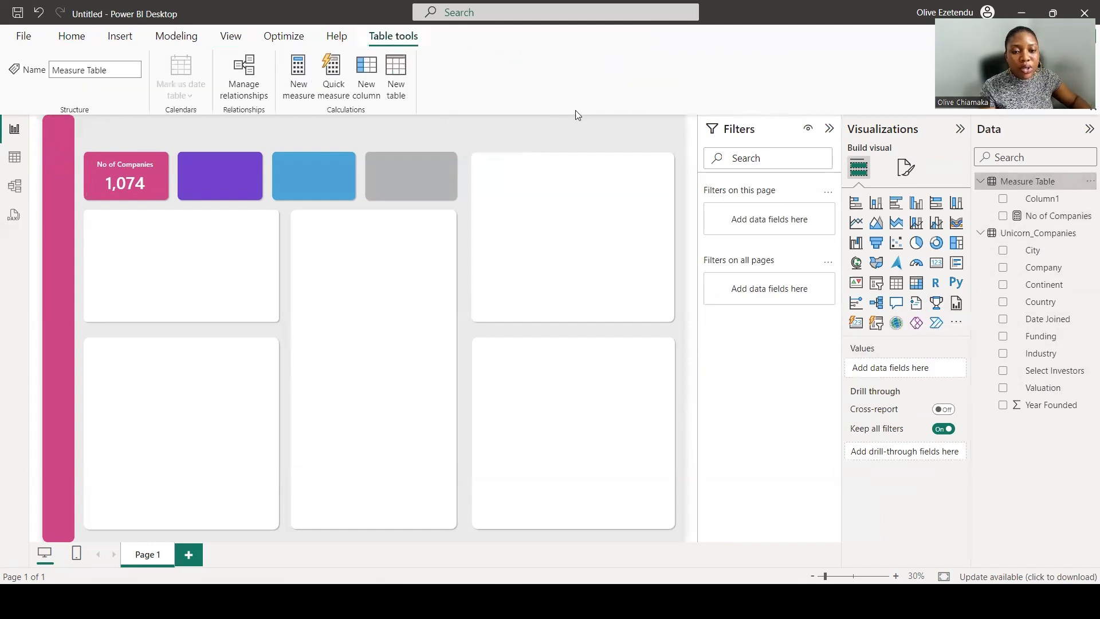
click(298, 75)
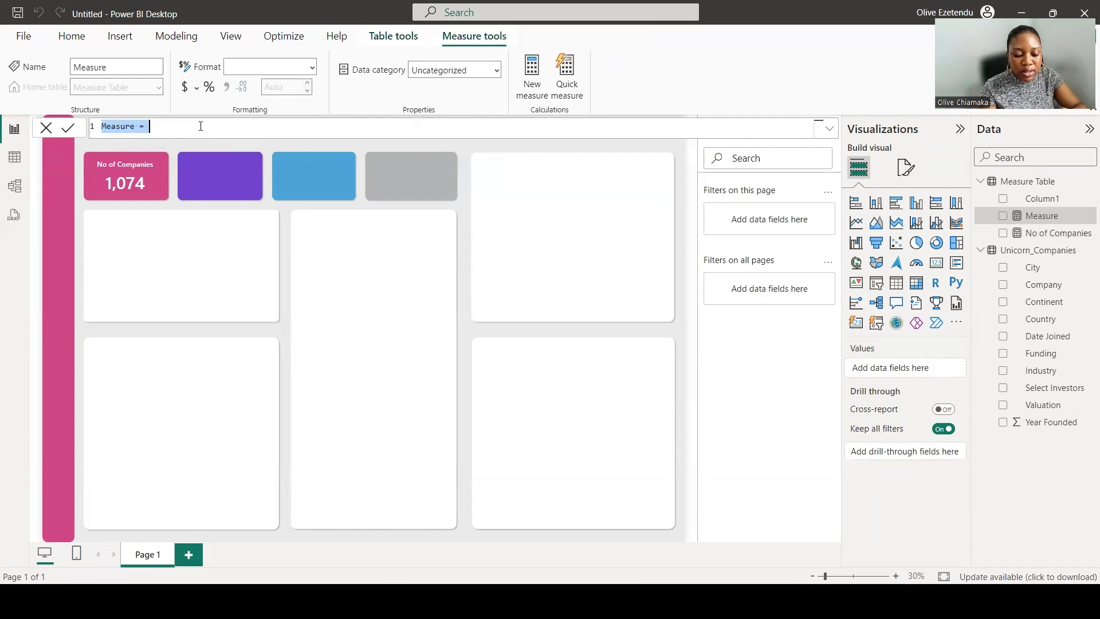
text(Fun)
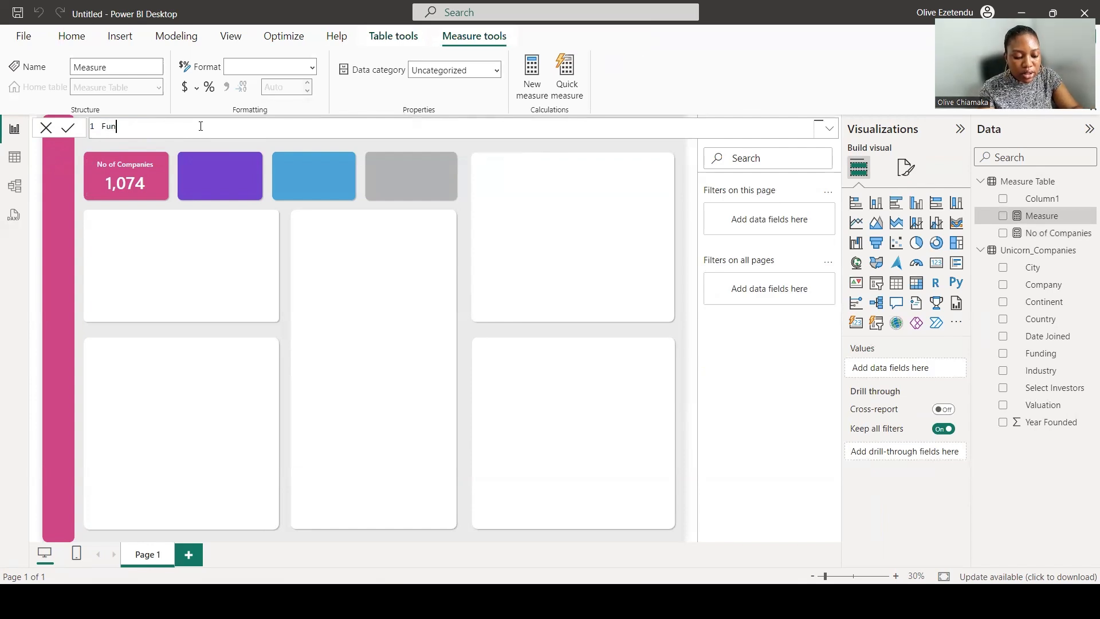
text(ding)
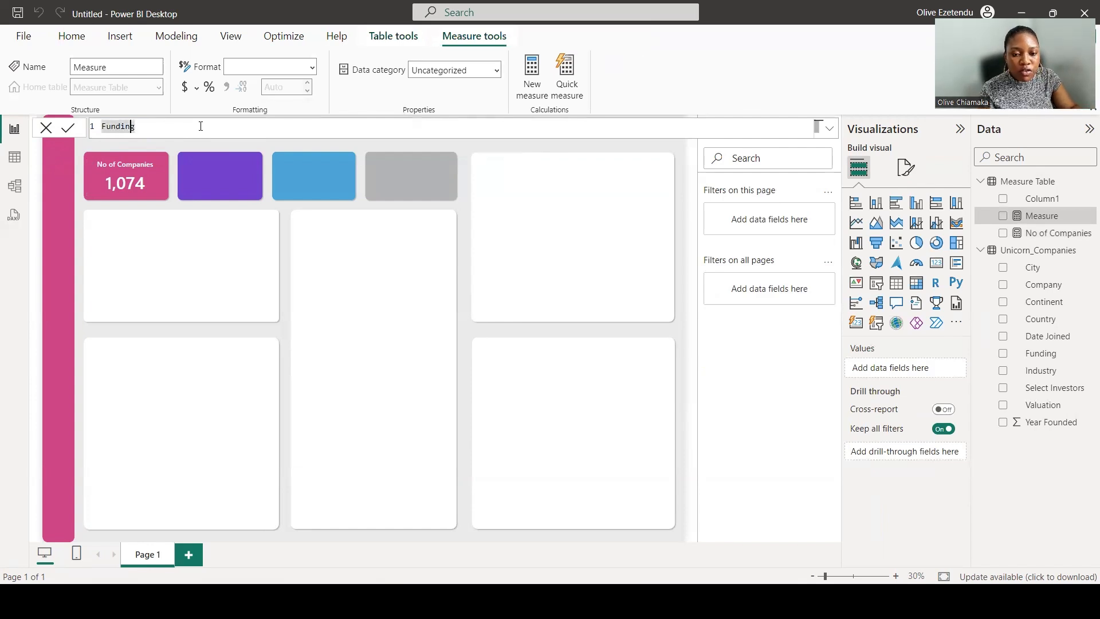
key(Home)
text(Total)
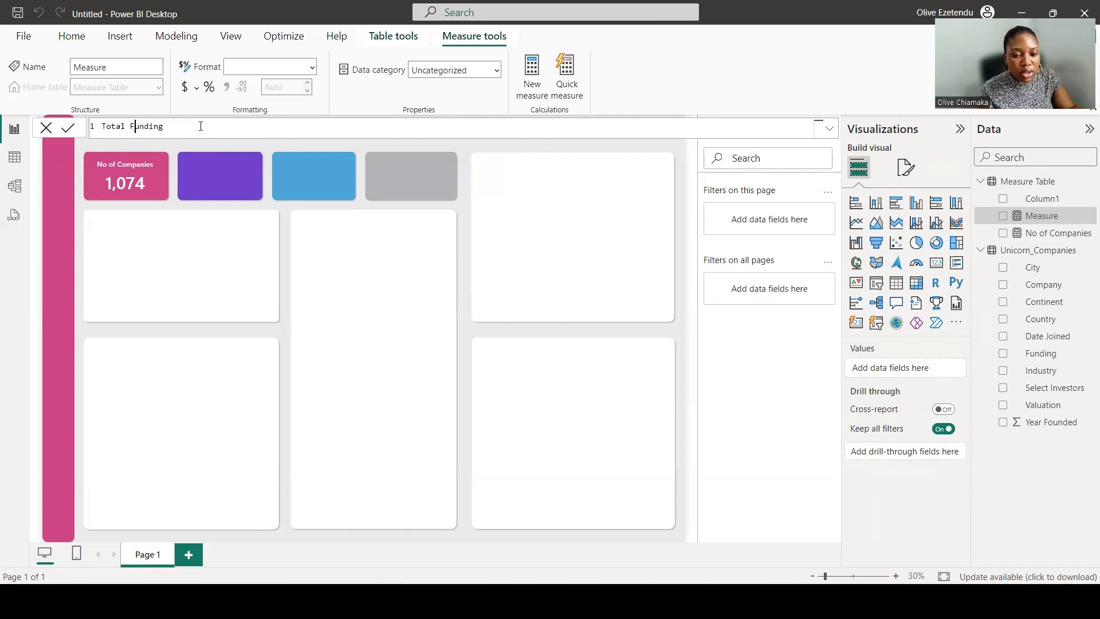
key(End)
text(= )
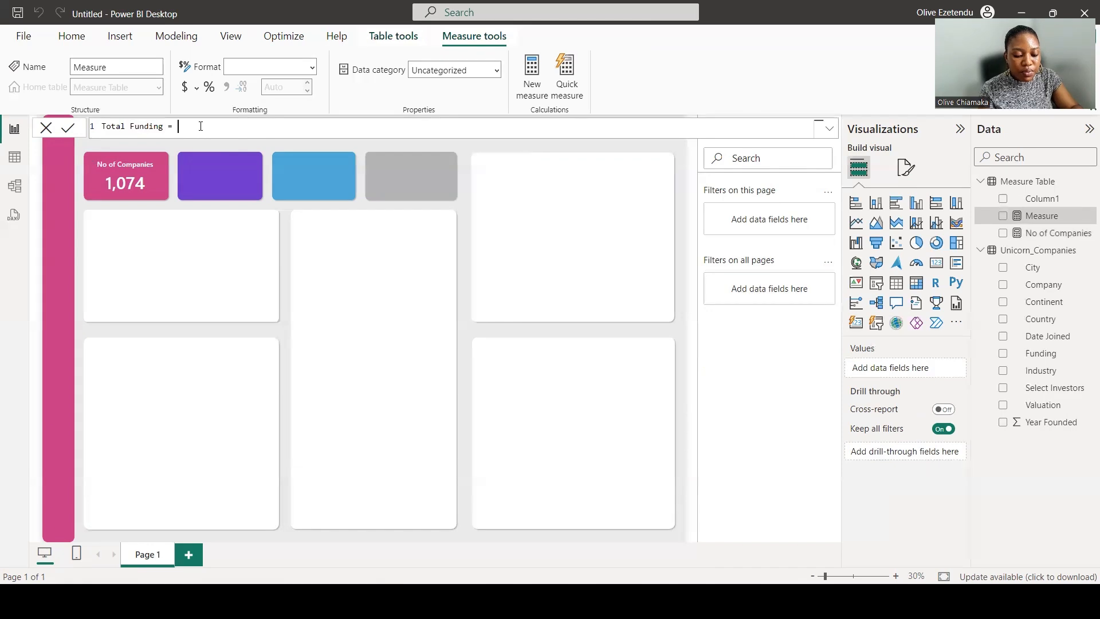
text(Sum)
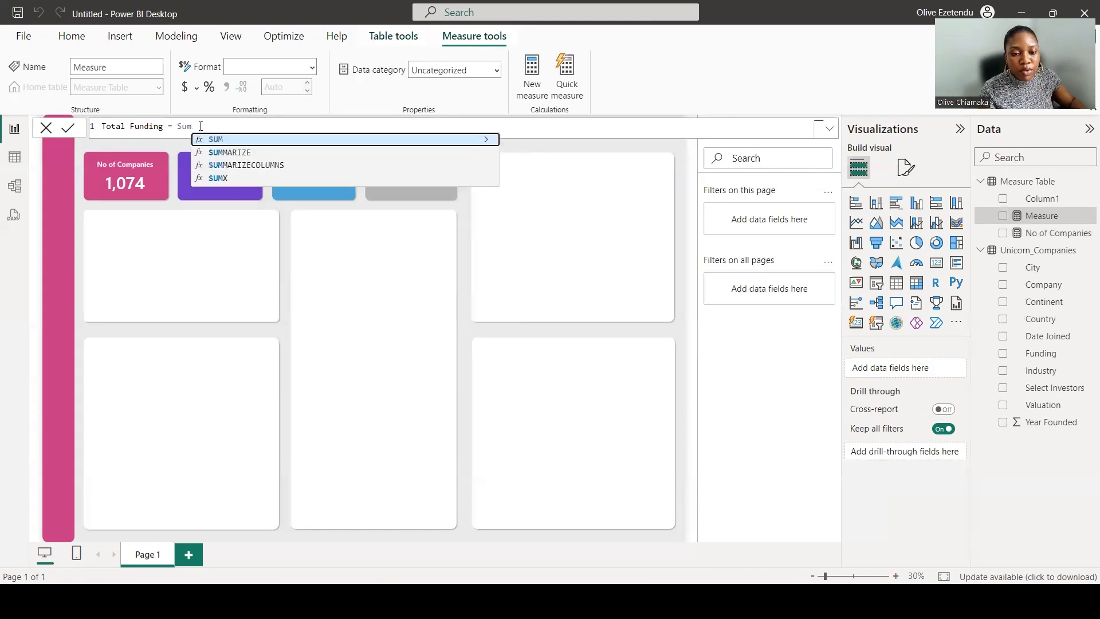
click(236, 142)
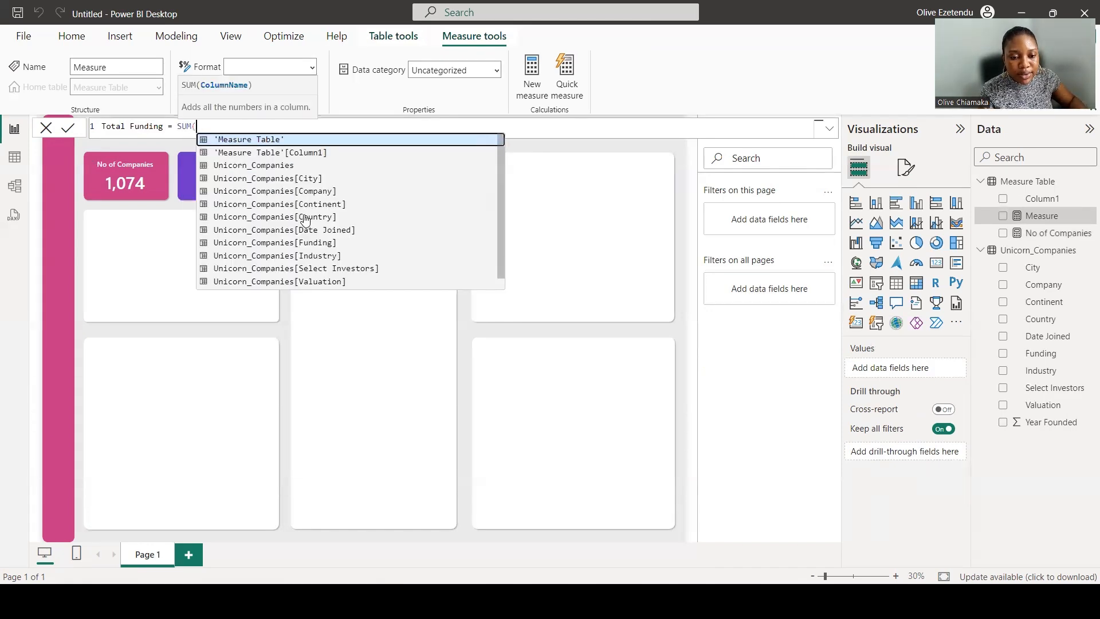
click(331, 243)
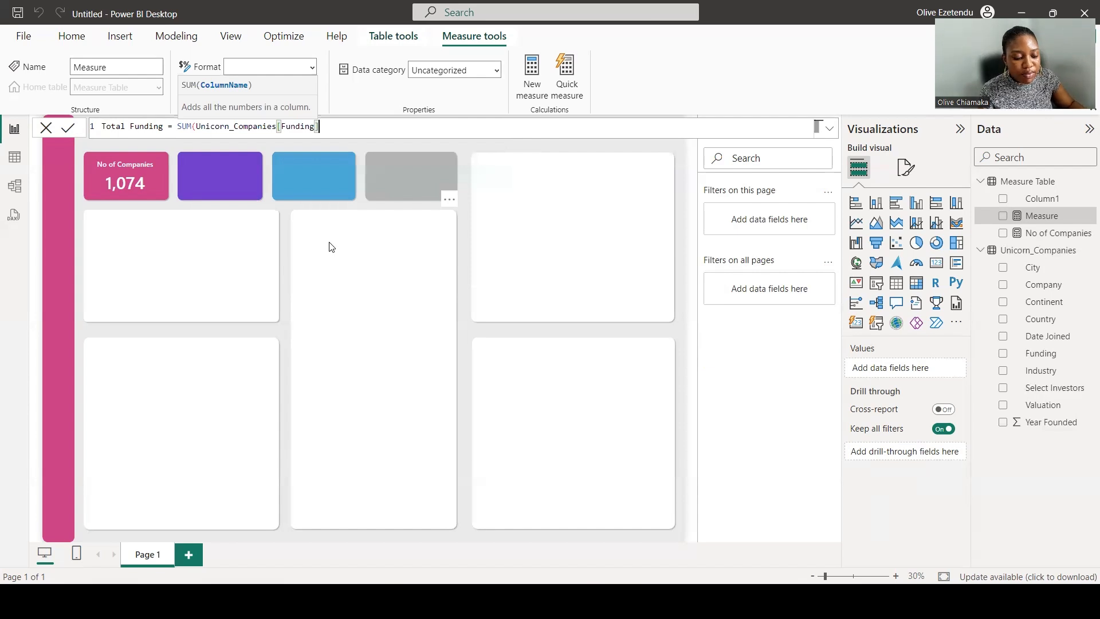
text())
key(Return)
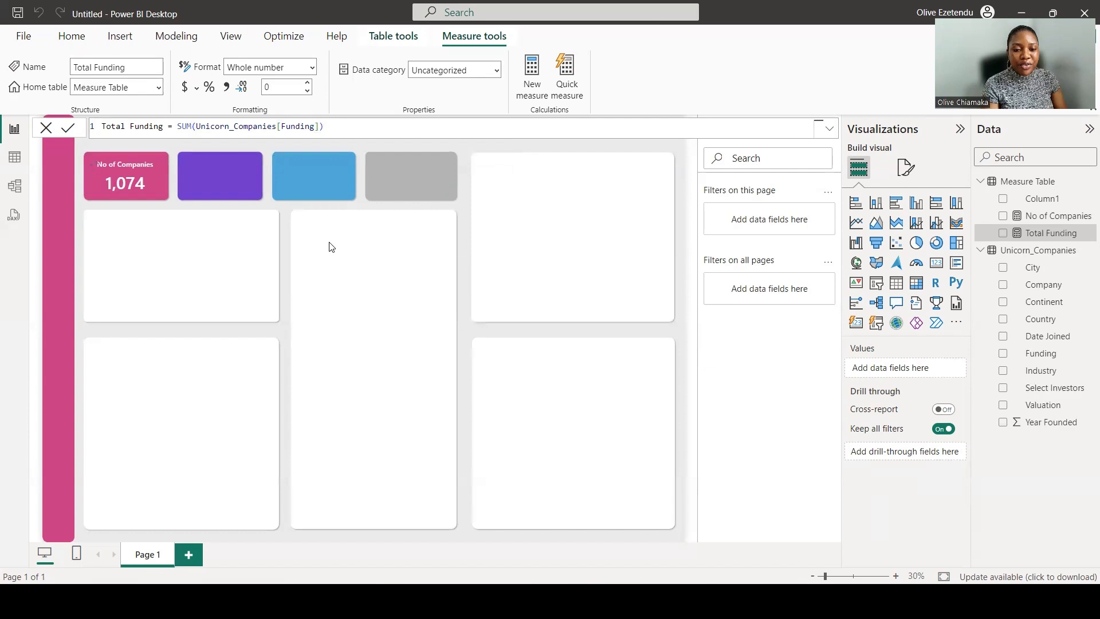
Copy the No of Companies card and paste copies onto the purple, blue and grey shapes.
click(145, 171)
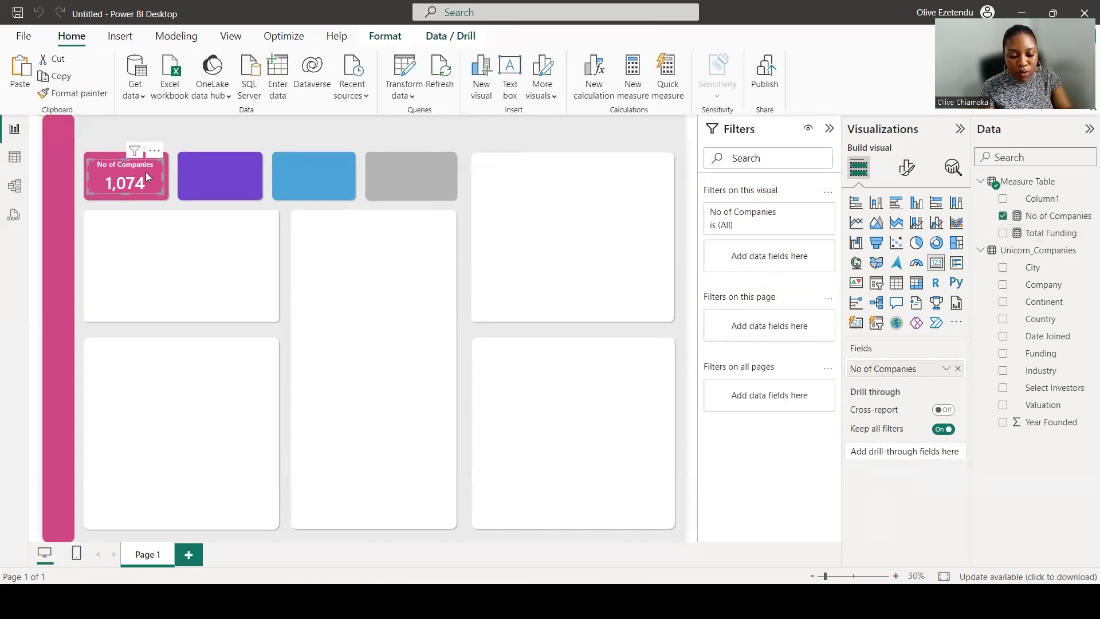
key(ctrl+c)
key(ctrl+v)
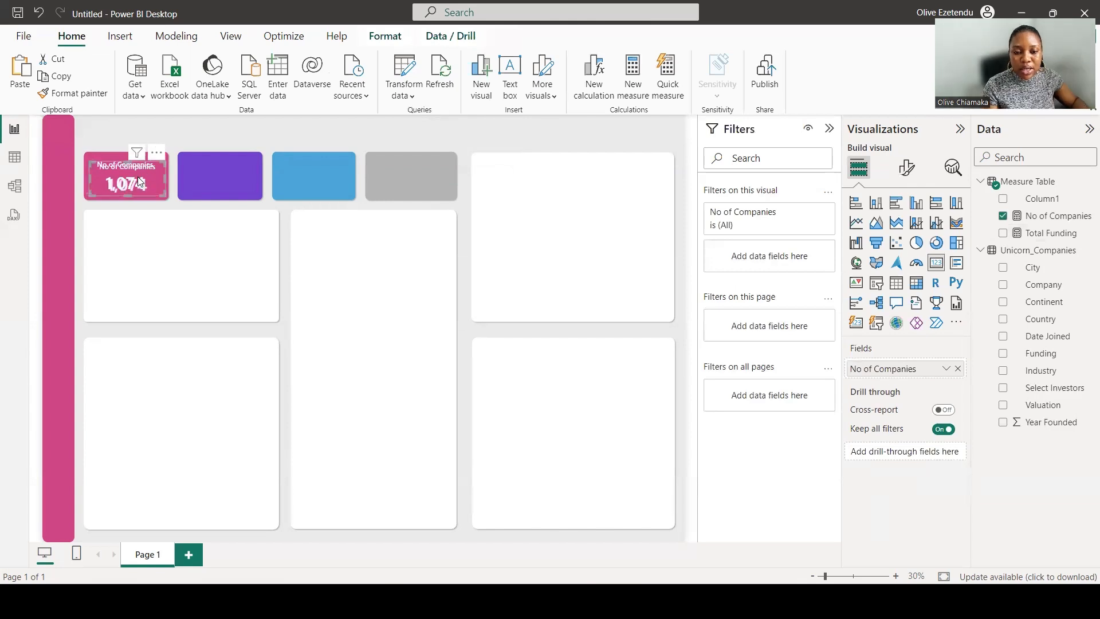
drag(146, 172, 232, 181)
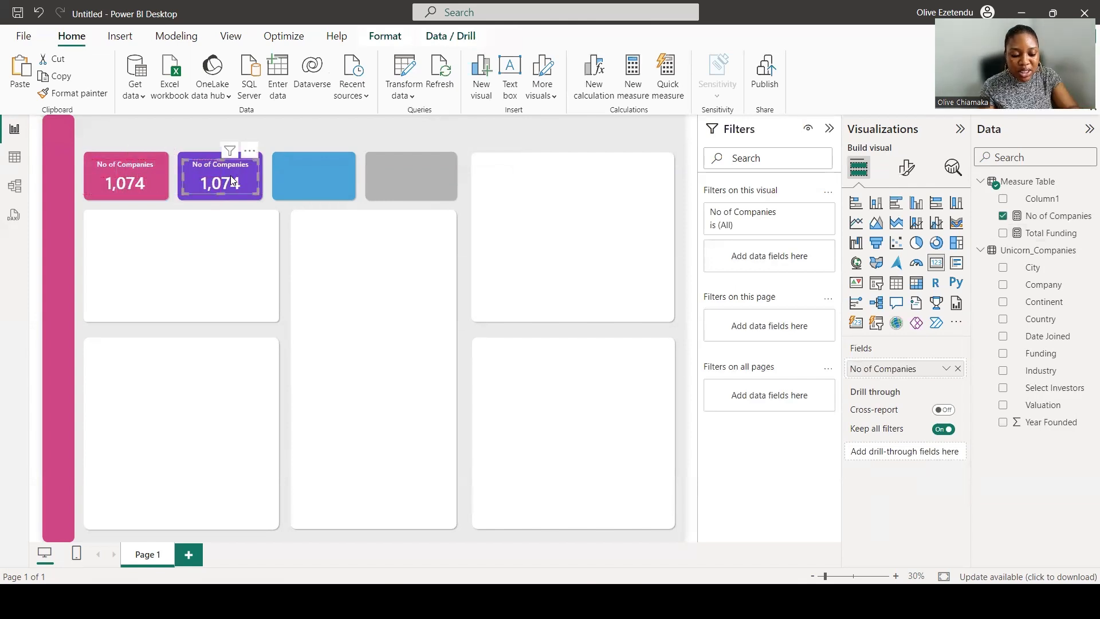
key(ctrl+v)
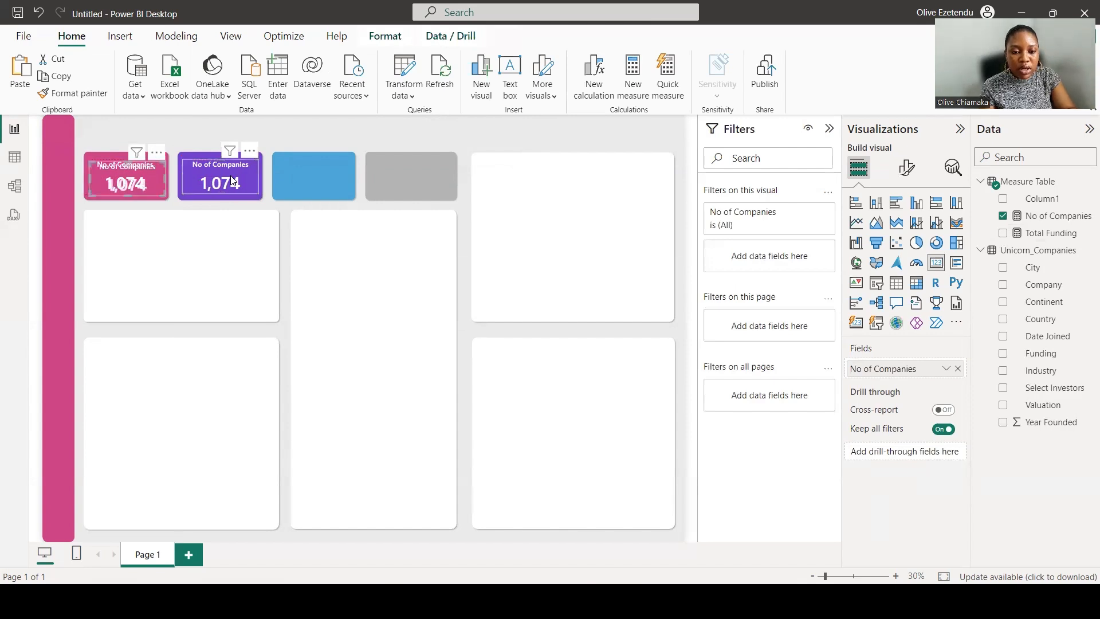
drag(169, 187, 317, 174)
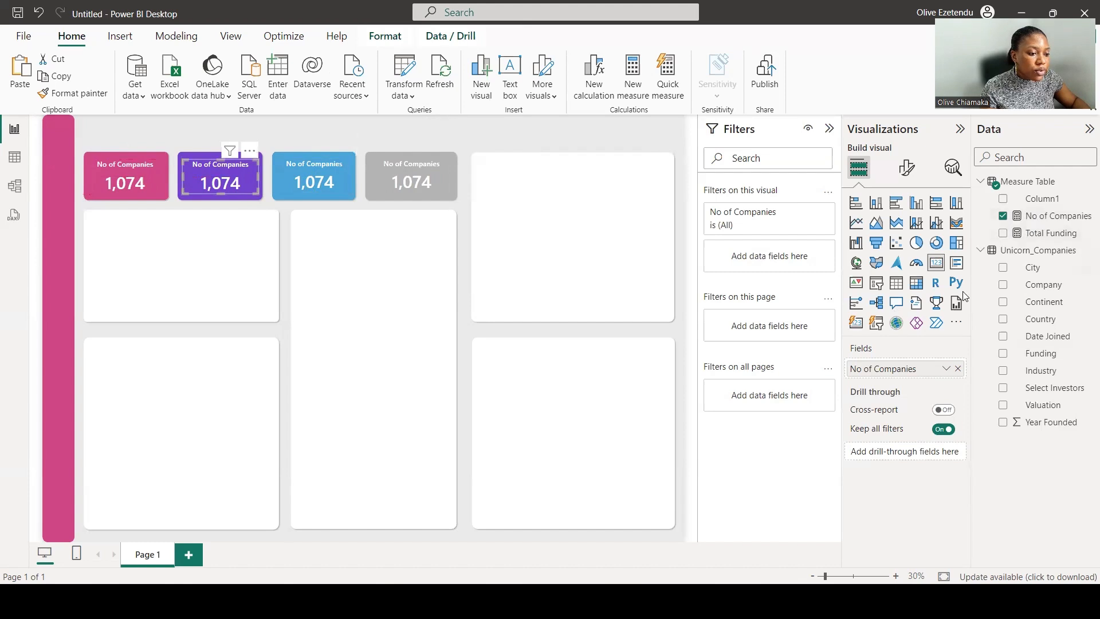
Replace the purple card's field with Total Funding and open the Power Query Editor.
drag(1051, 232, 908, 369)
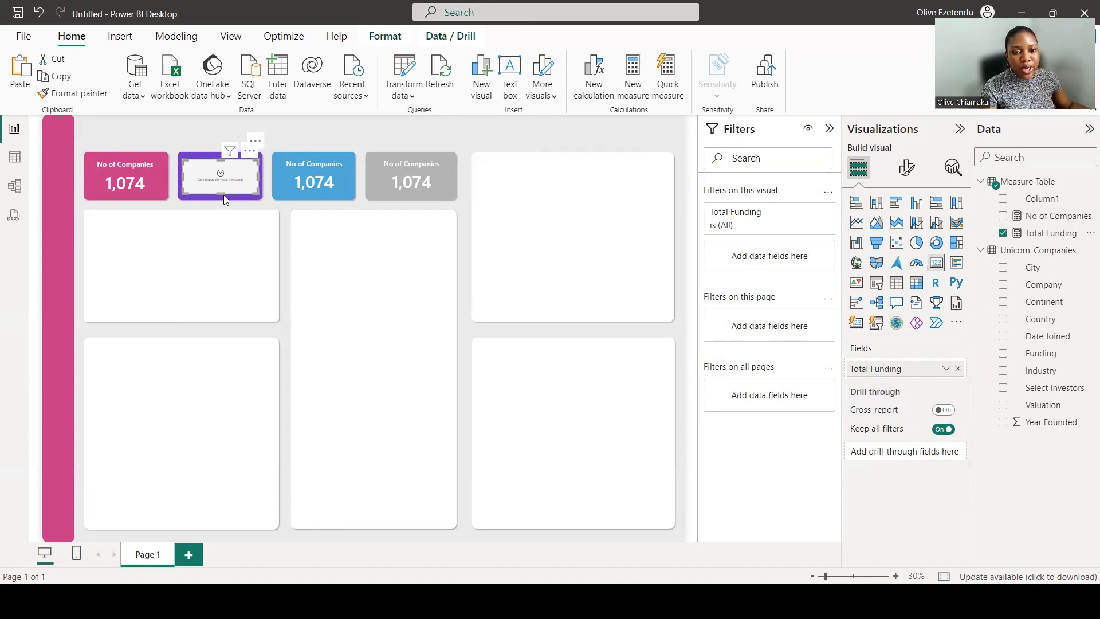
click(403, 76)
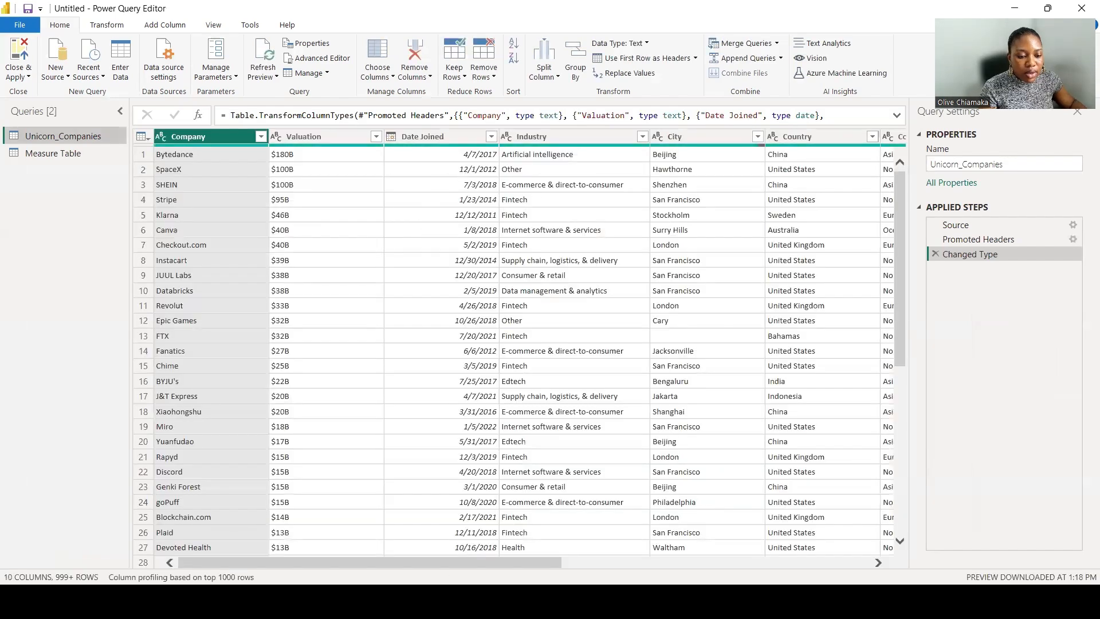
Try duplicating the Funding column and converting the copy to Whole Number, then delete both added applied steps.
drag(449, 566, 677, 572)
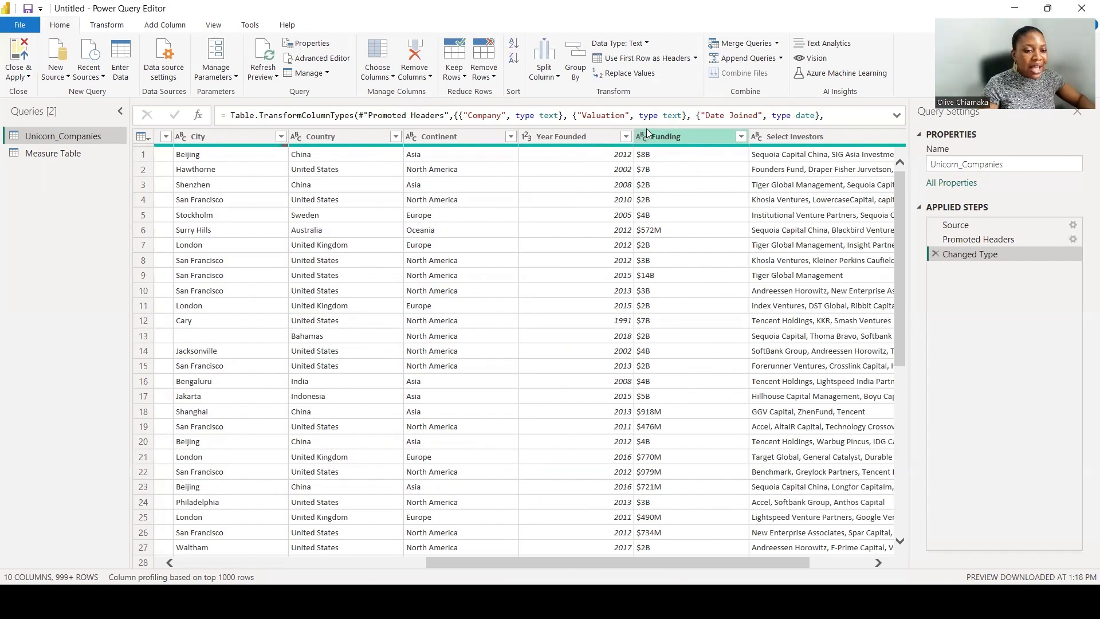
drag(647, 137, 662, 142)
right_click(662, 142)
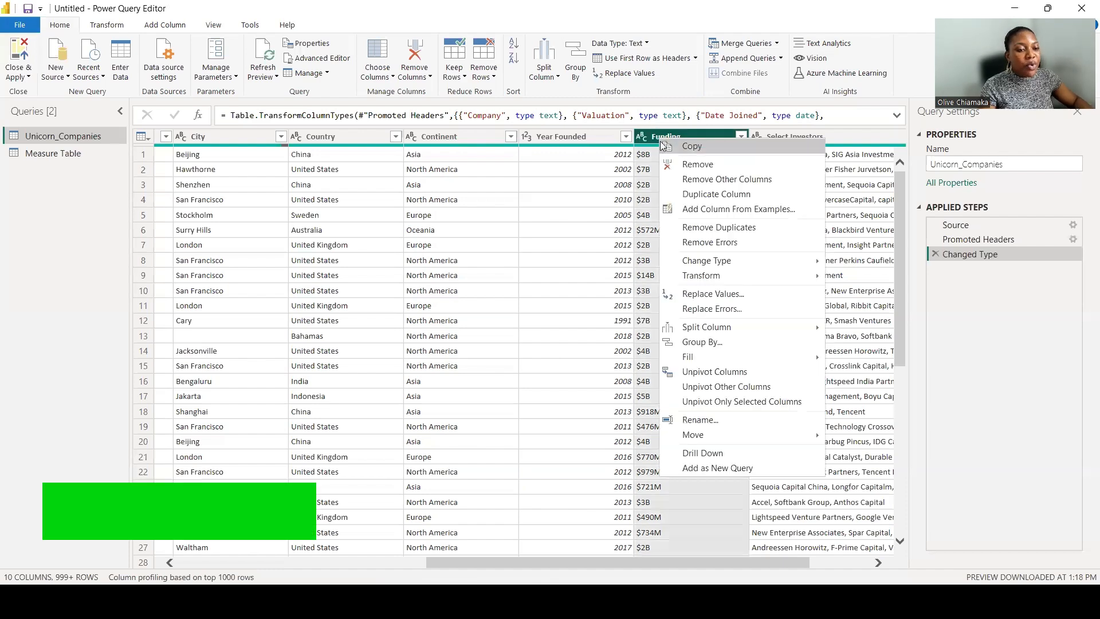
click(698, 198)
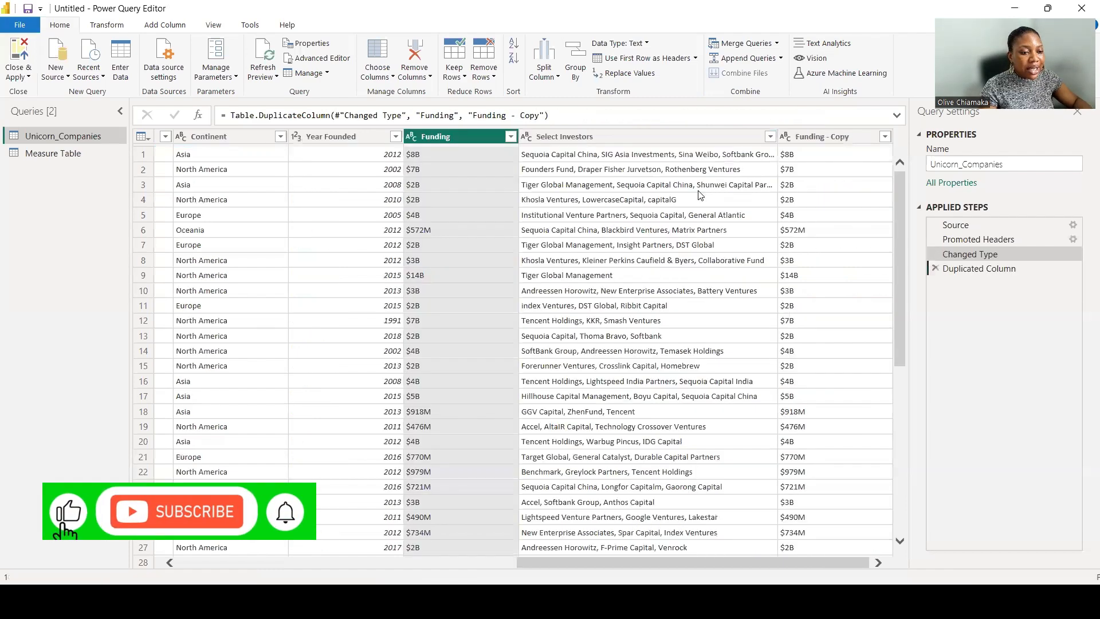
right_click(811, 137)
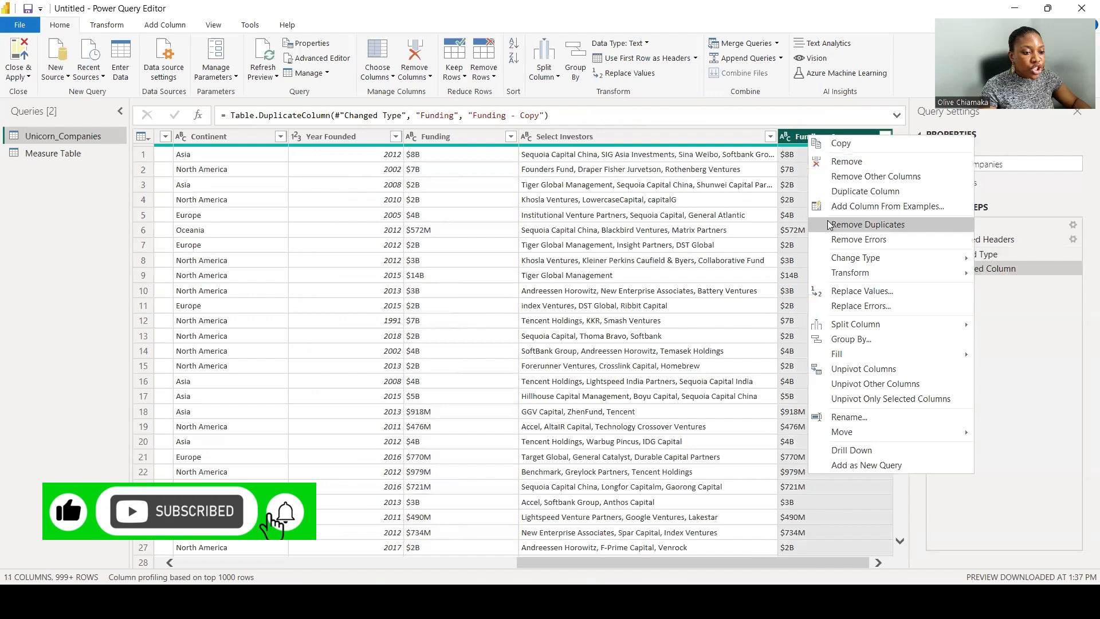
mouse_move(855, 256)
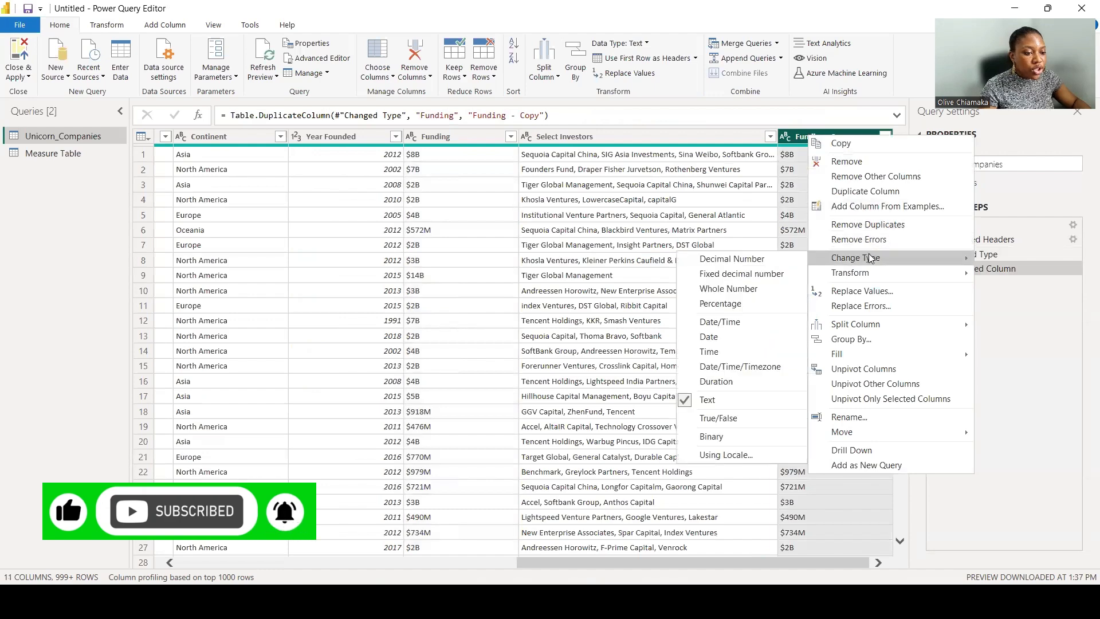
click(750, 290)
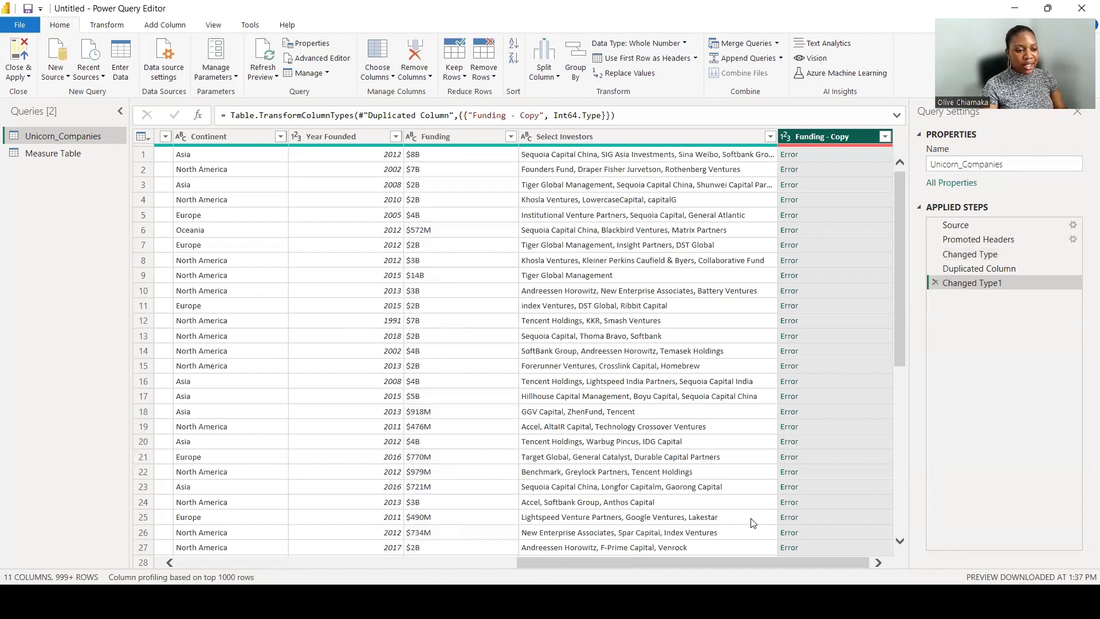
click(935, 282)
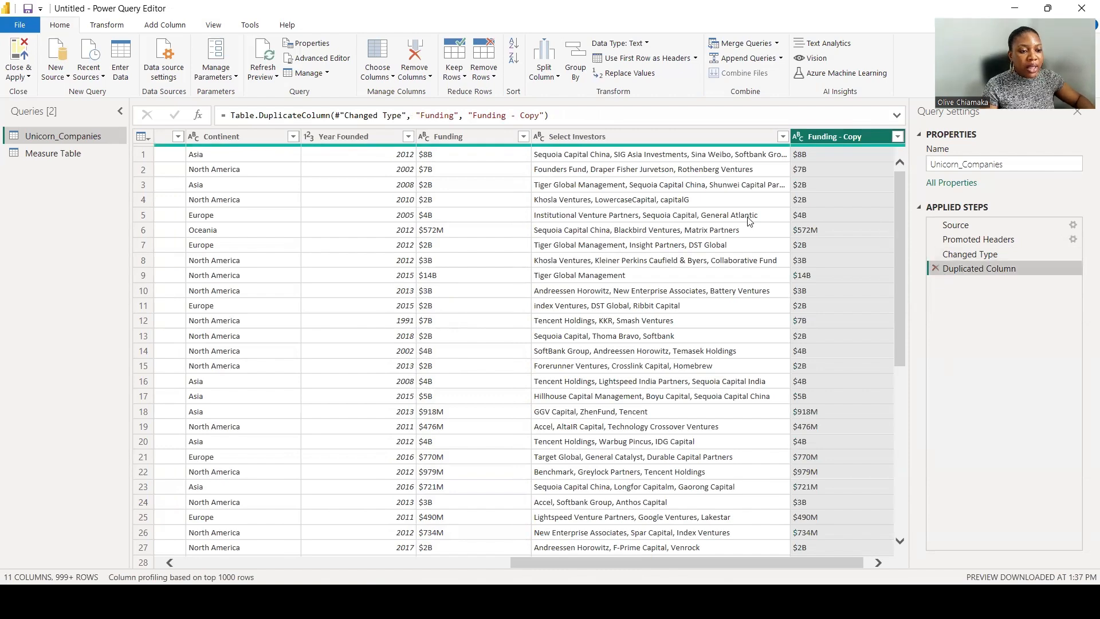
click(935, 268)
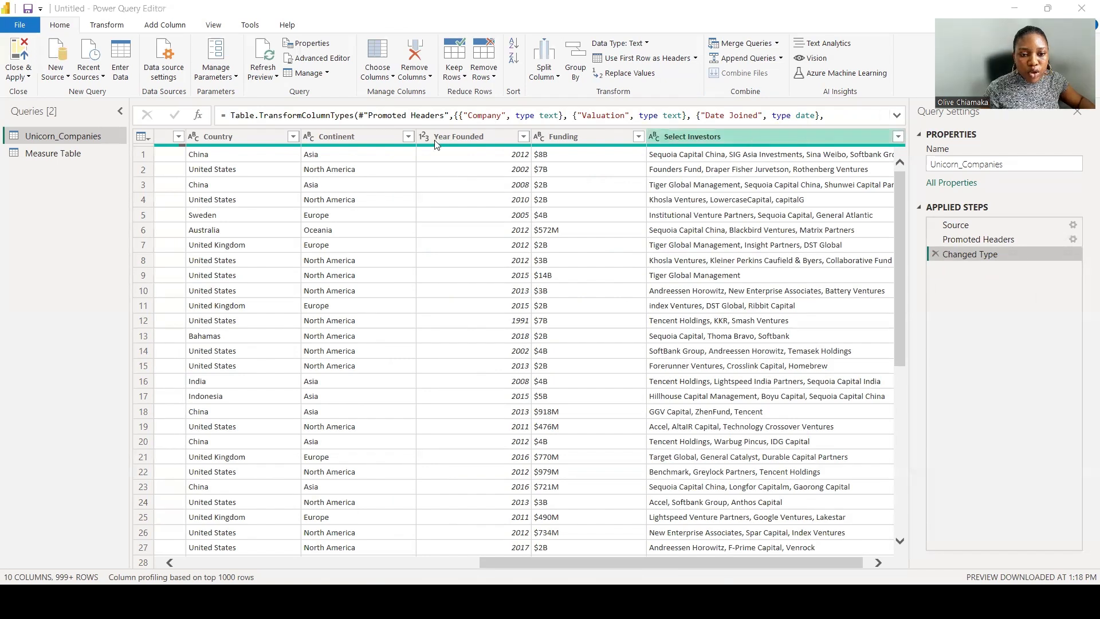
Start adding a custom column and name it New Funding.
click(166, 25)
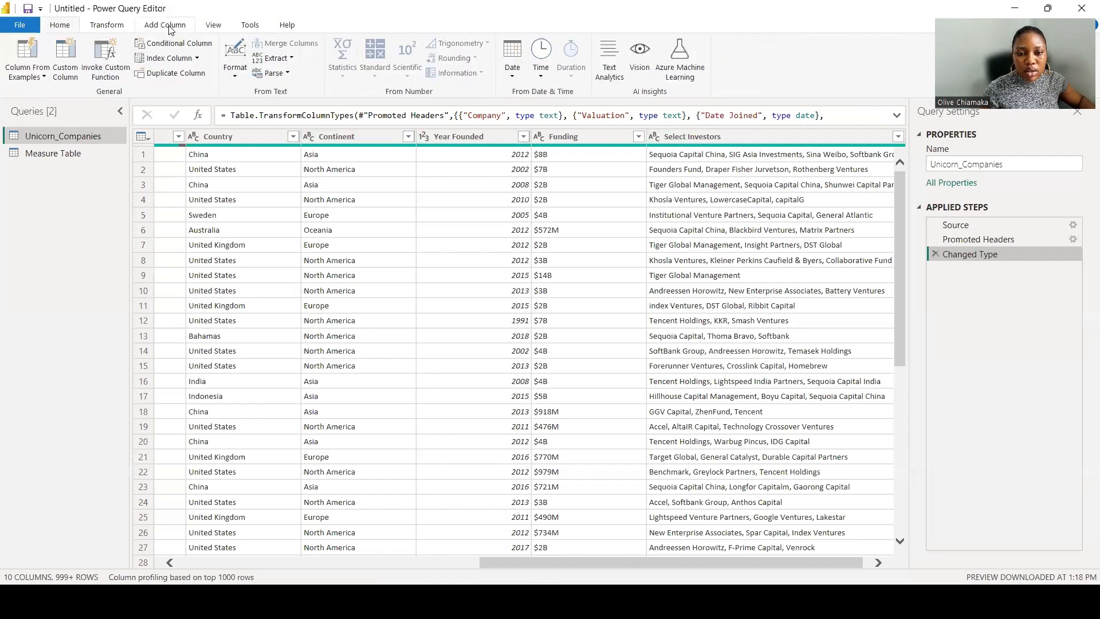
click(67, 60)
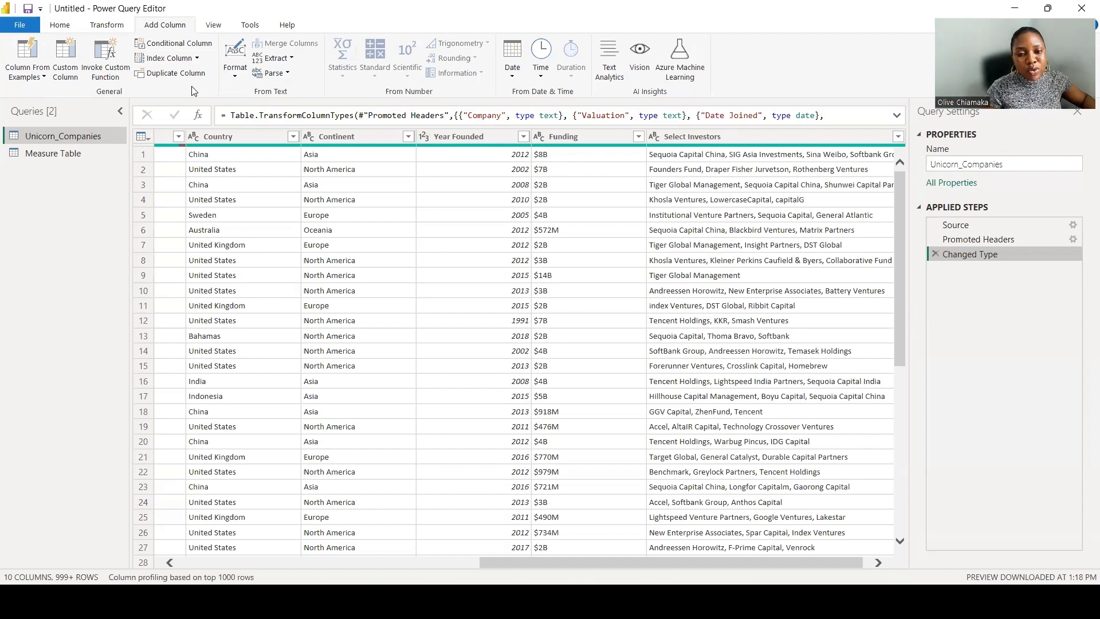
click(70, 67)
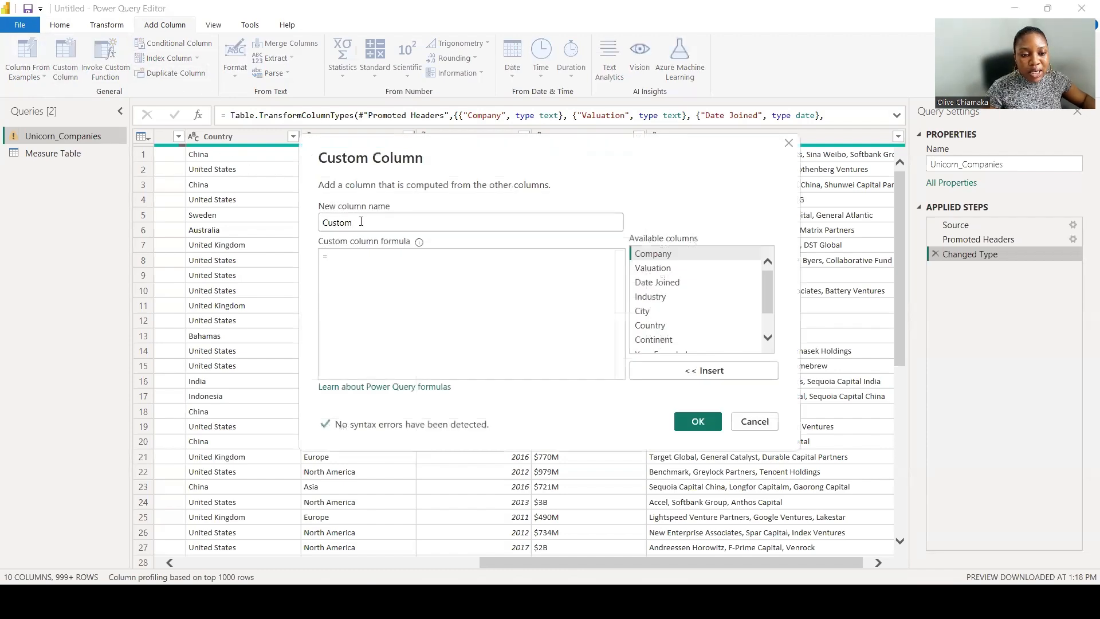
drag(351, 222, 304, 221)
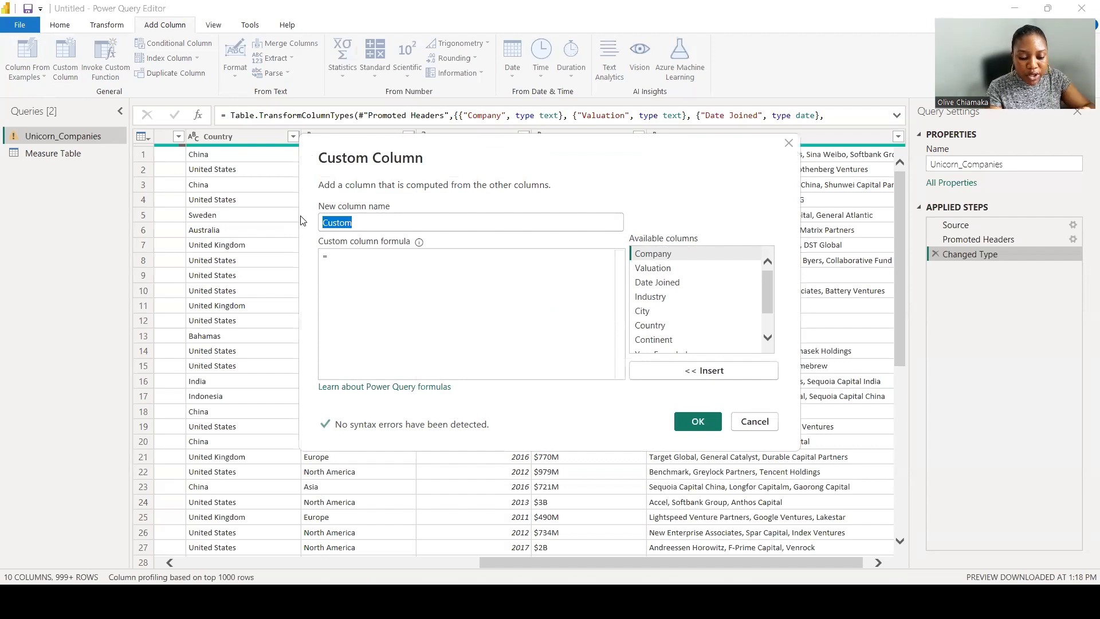
text(N)
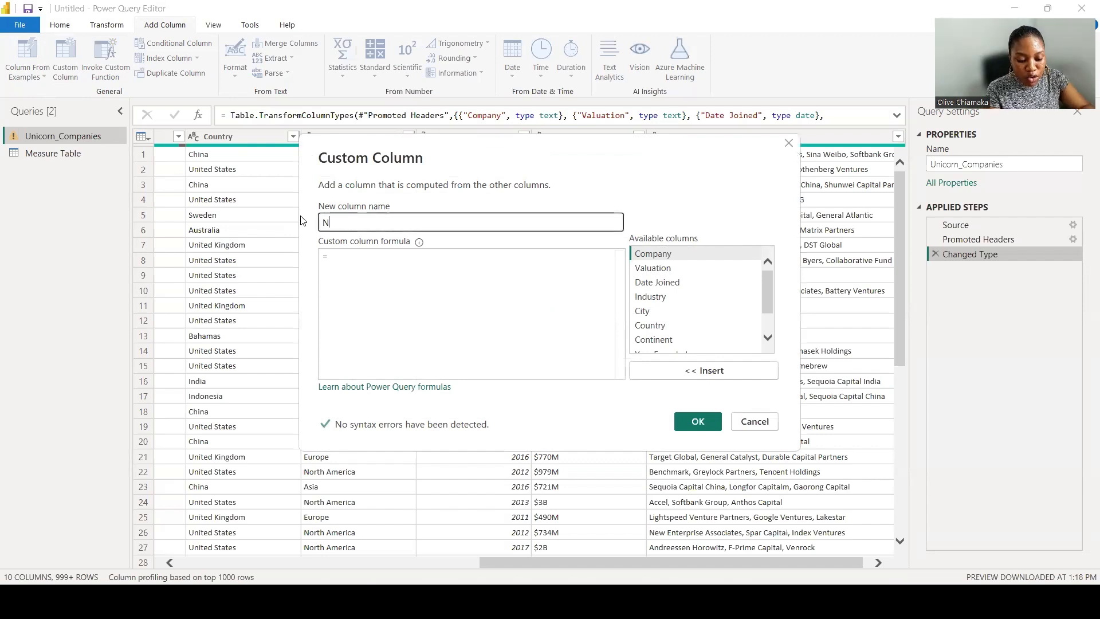
text(ew )
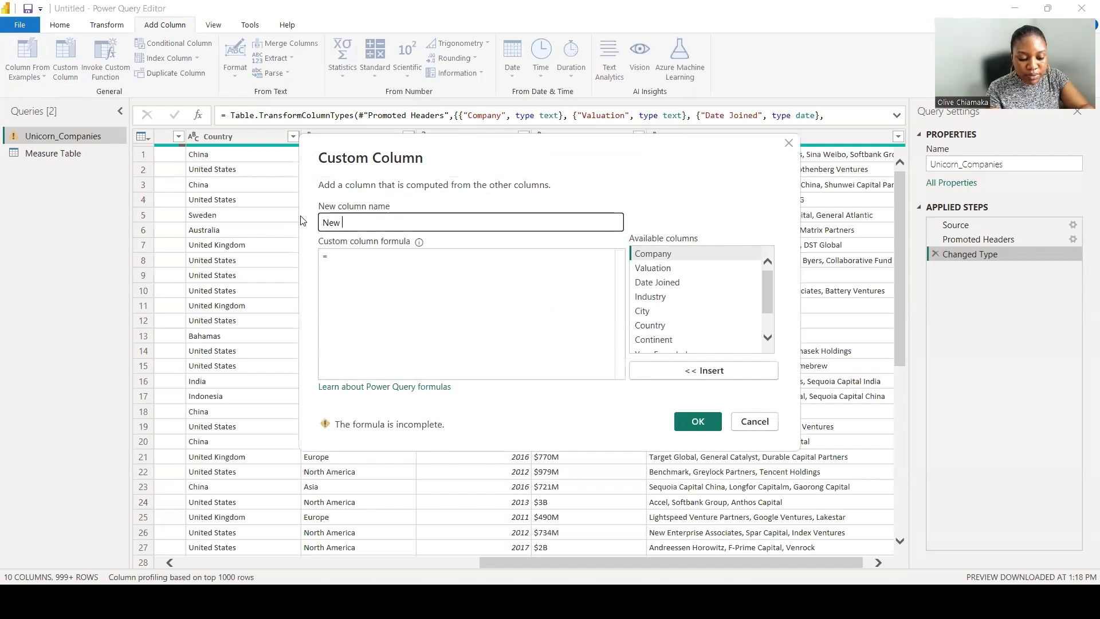
text(Funding)
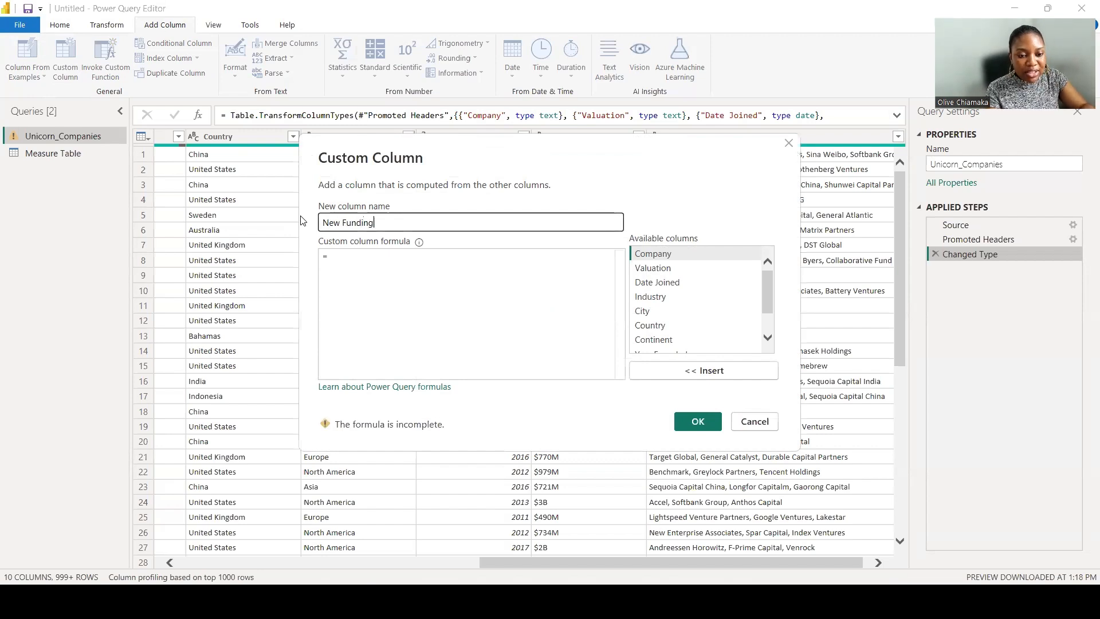
Begin the custom column formula with if Text.Contains( and insert the Funding column.
click(368, 256)
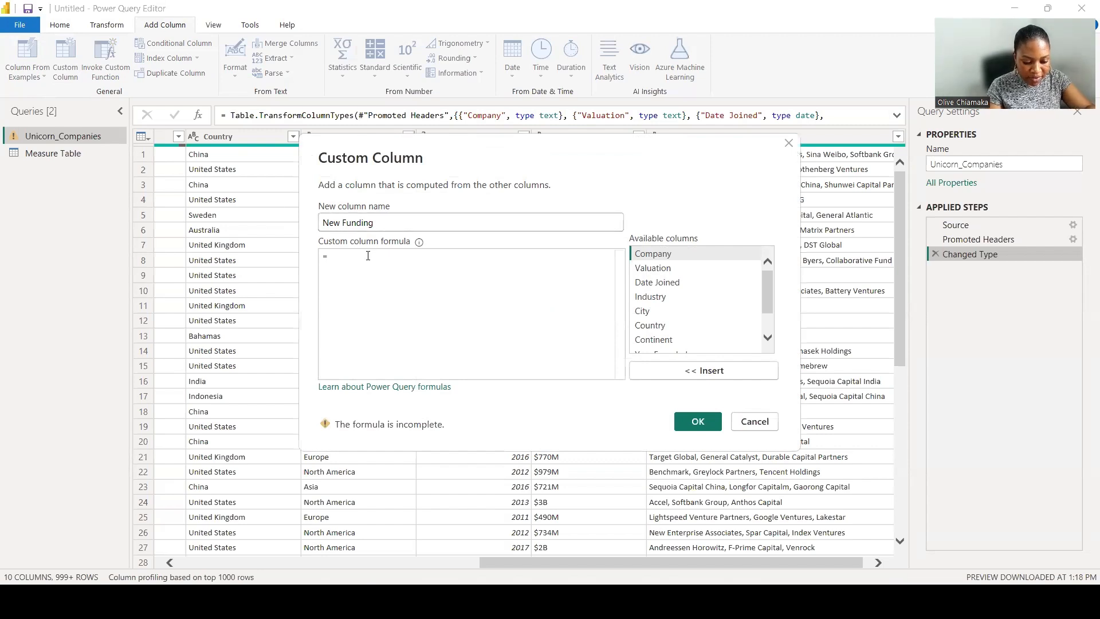
text(i)
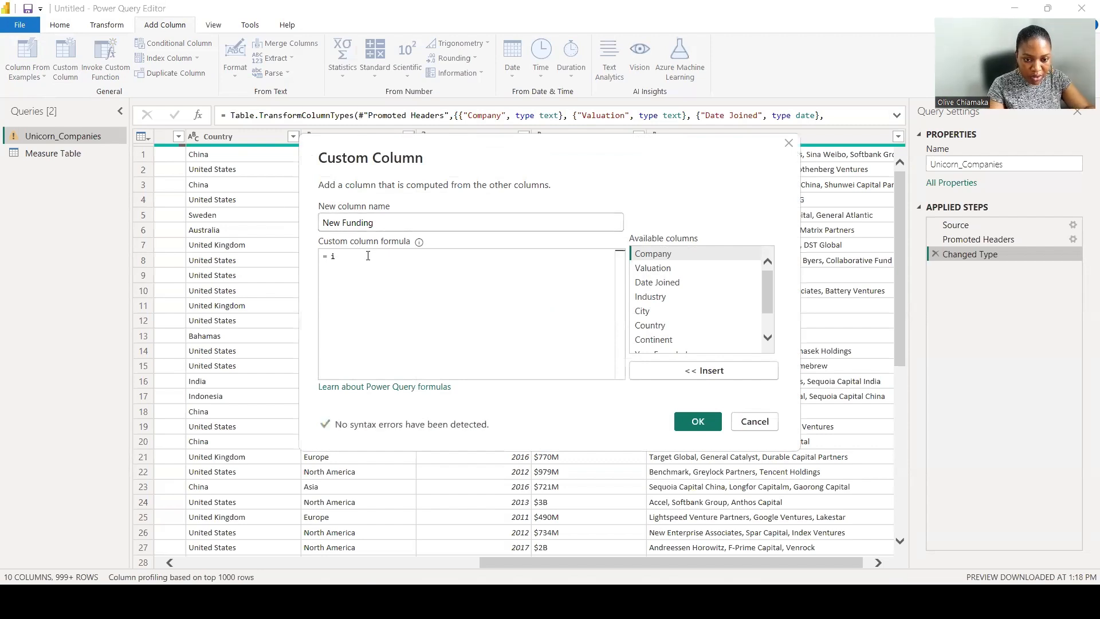
text(f T)
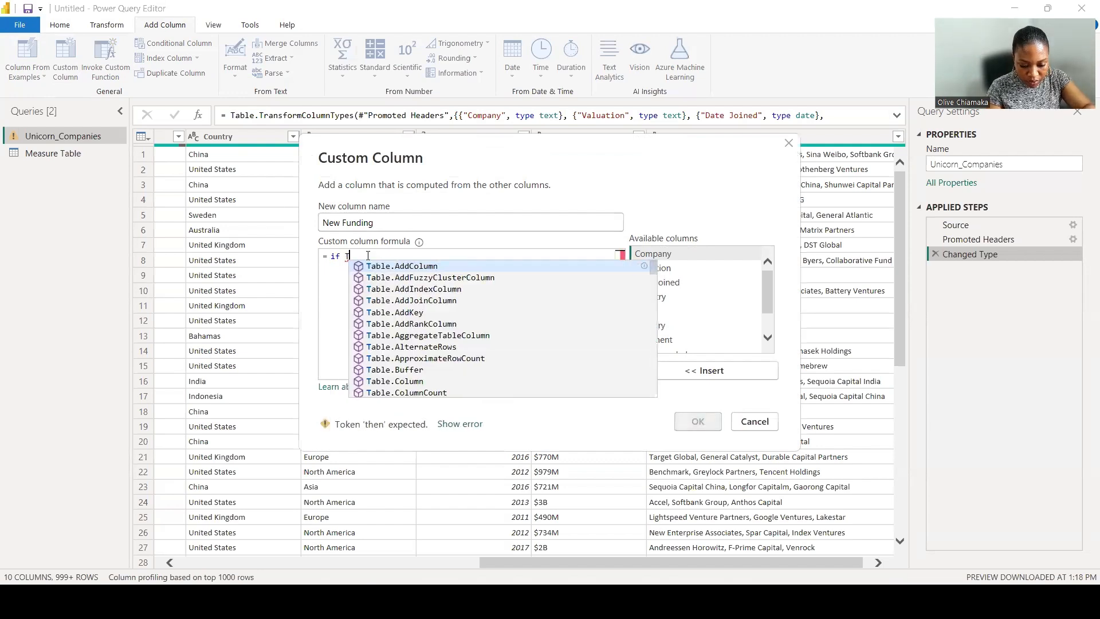
text(ext)
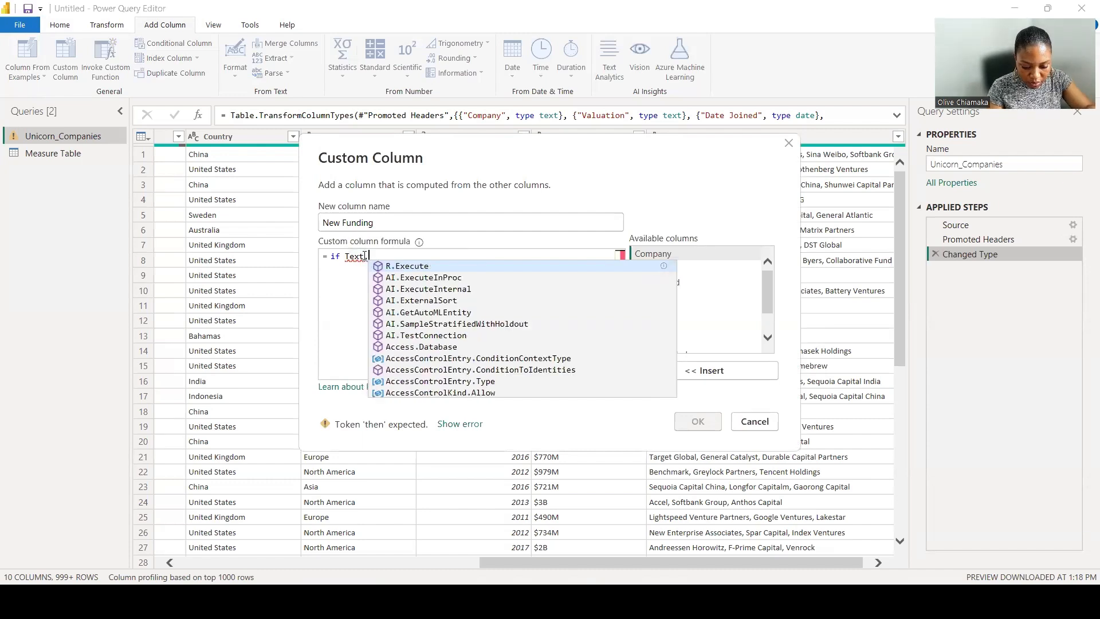
text( .Cont)
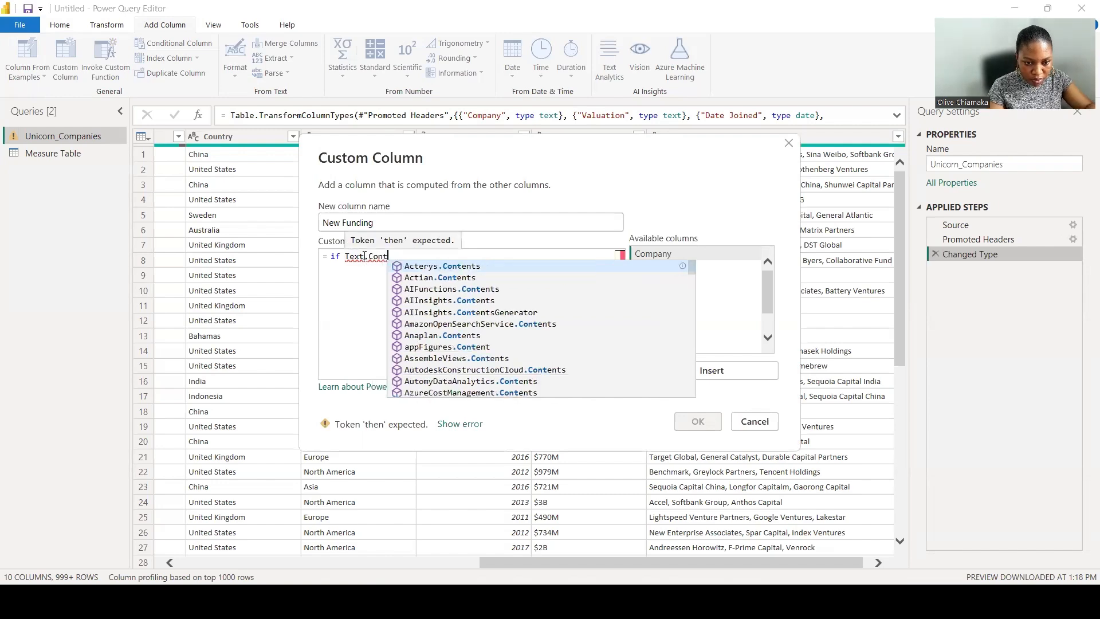
text(ains()
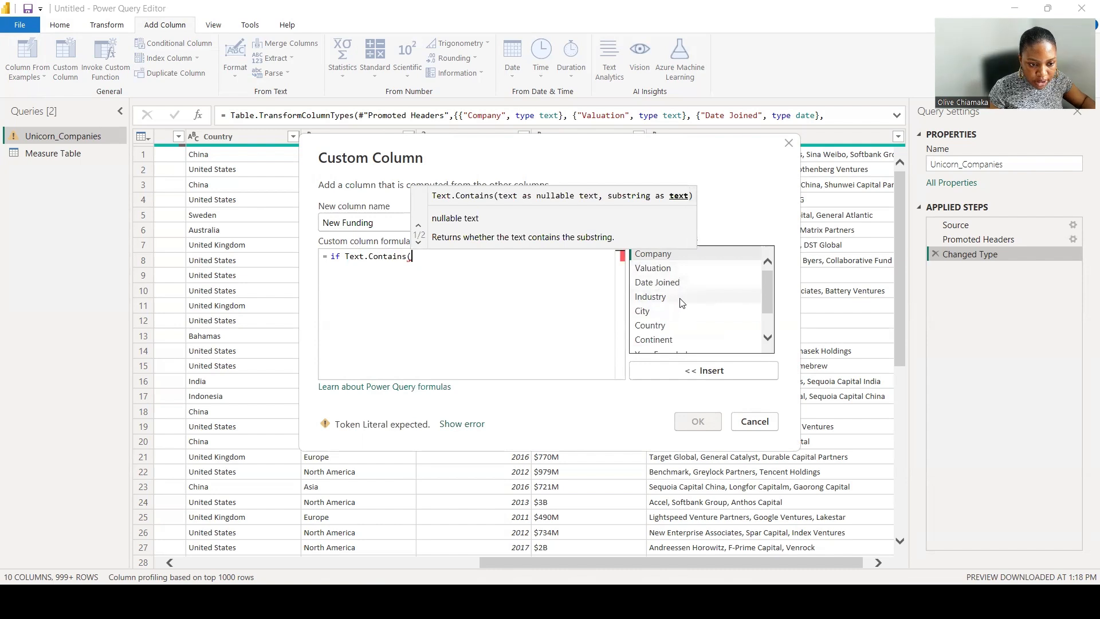
scroll(682, 303, down, 1)
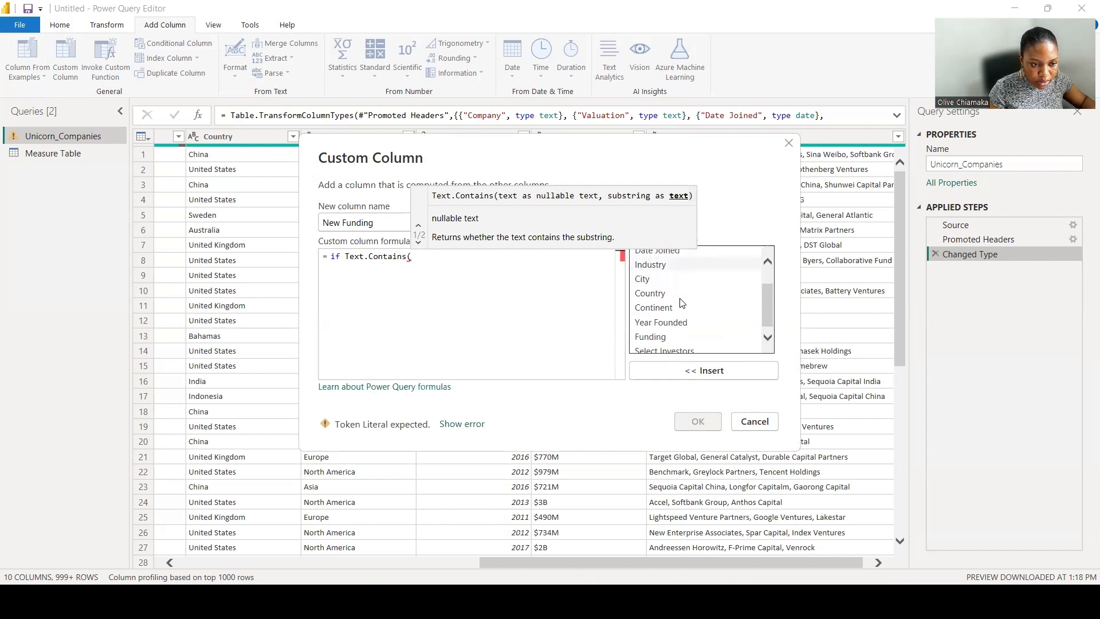
click(674, 331)
click(694, 377)
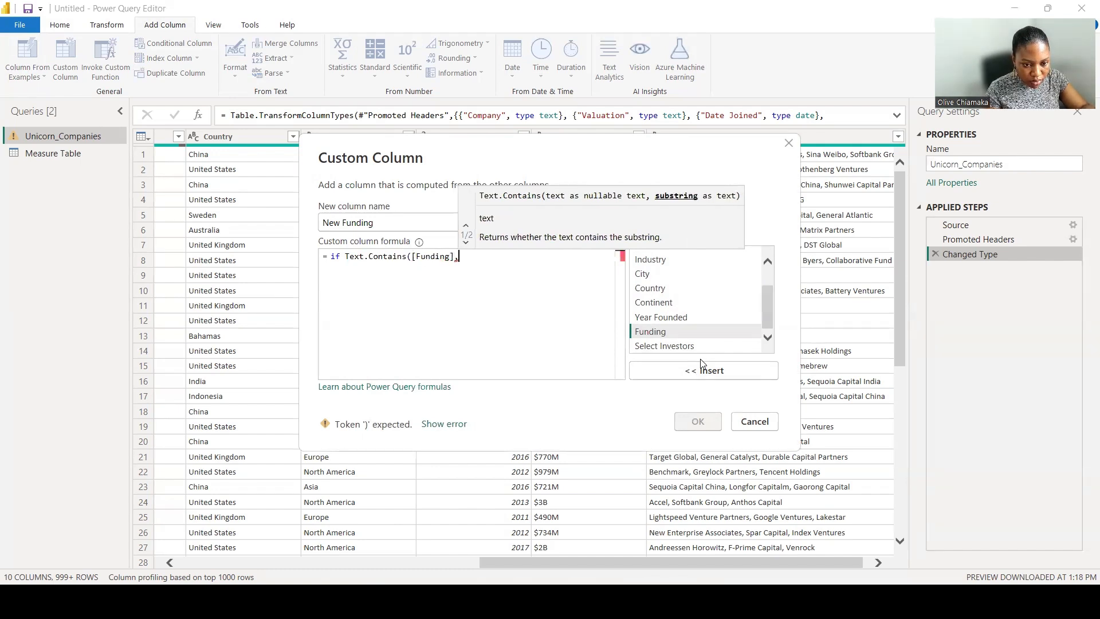
Complete the condition so it checks whether Funding contains "B", and follow it with then.
text(,)
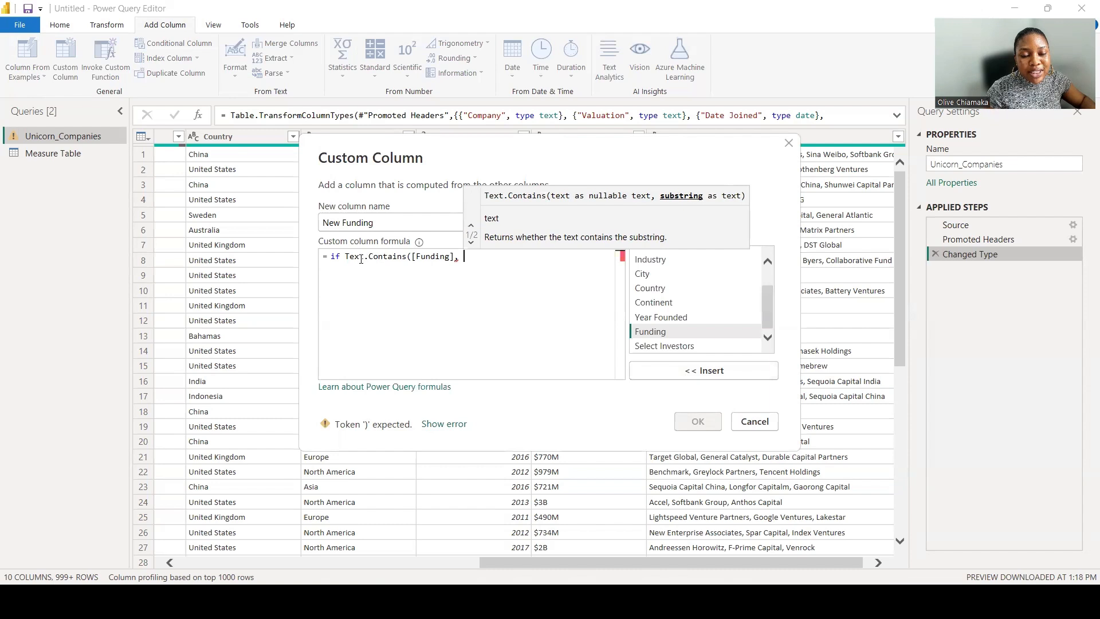
text( ")
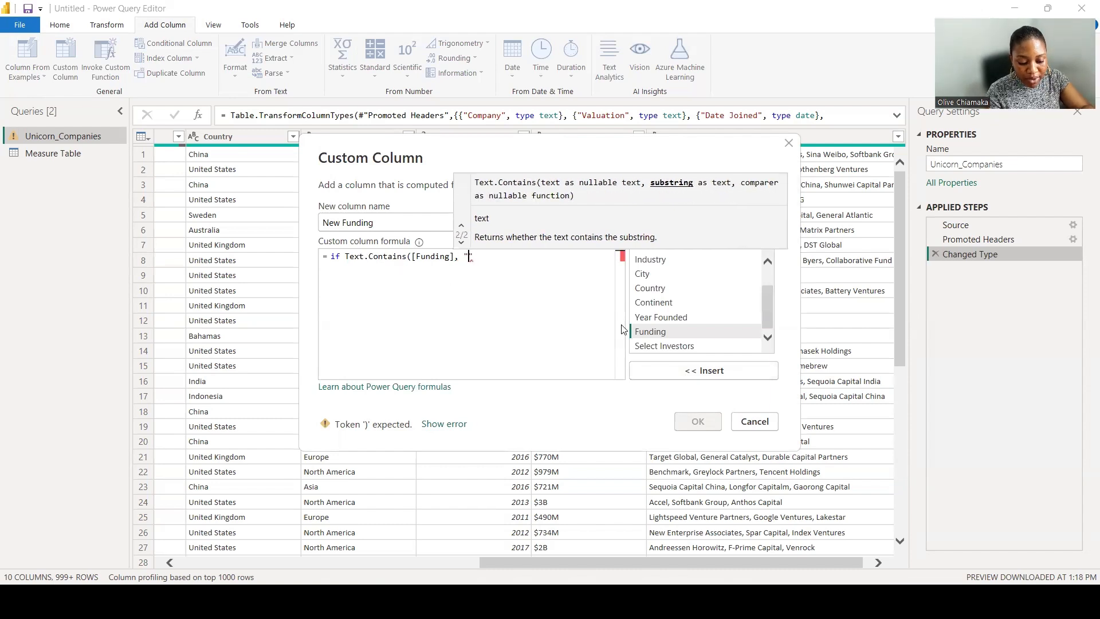
text(B)
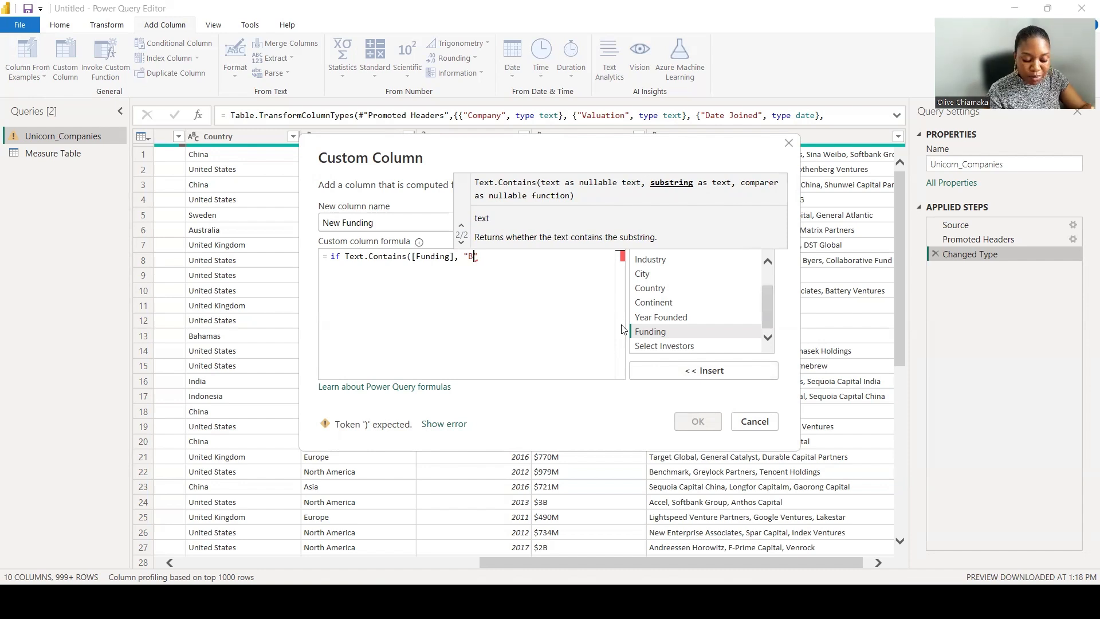
text(") T)
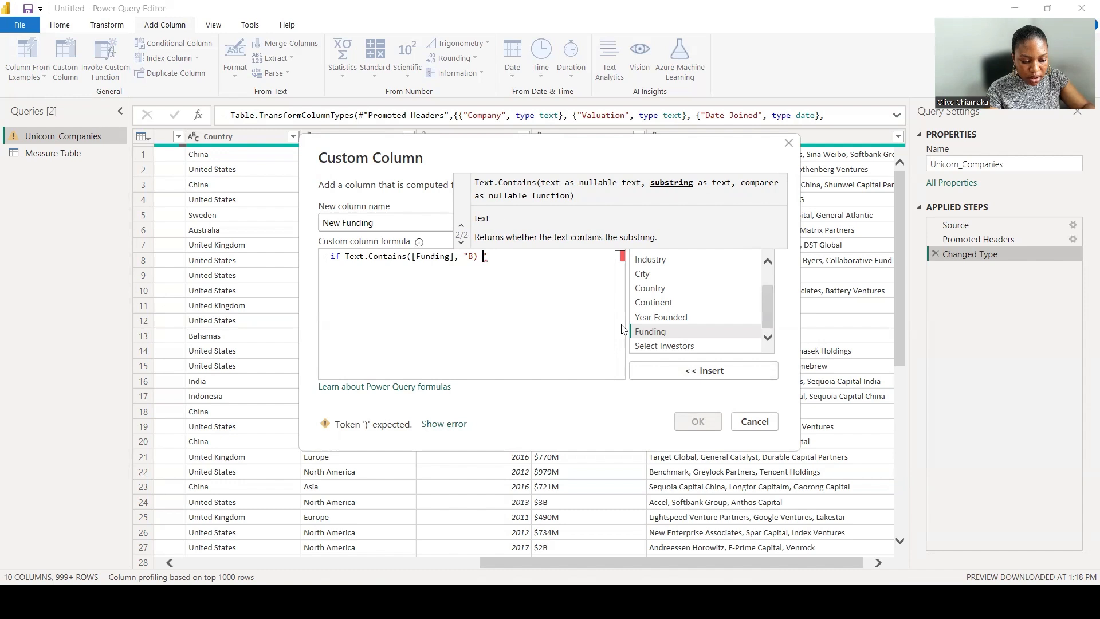
key(BackSpace)
text(then)
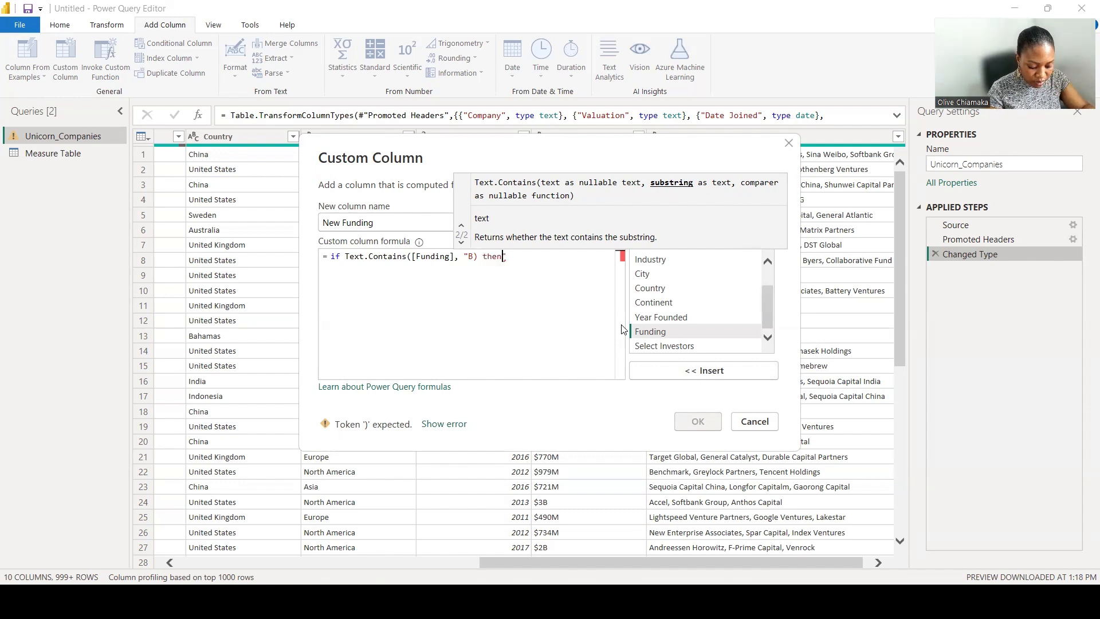
key(Return)
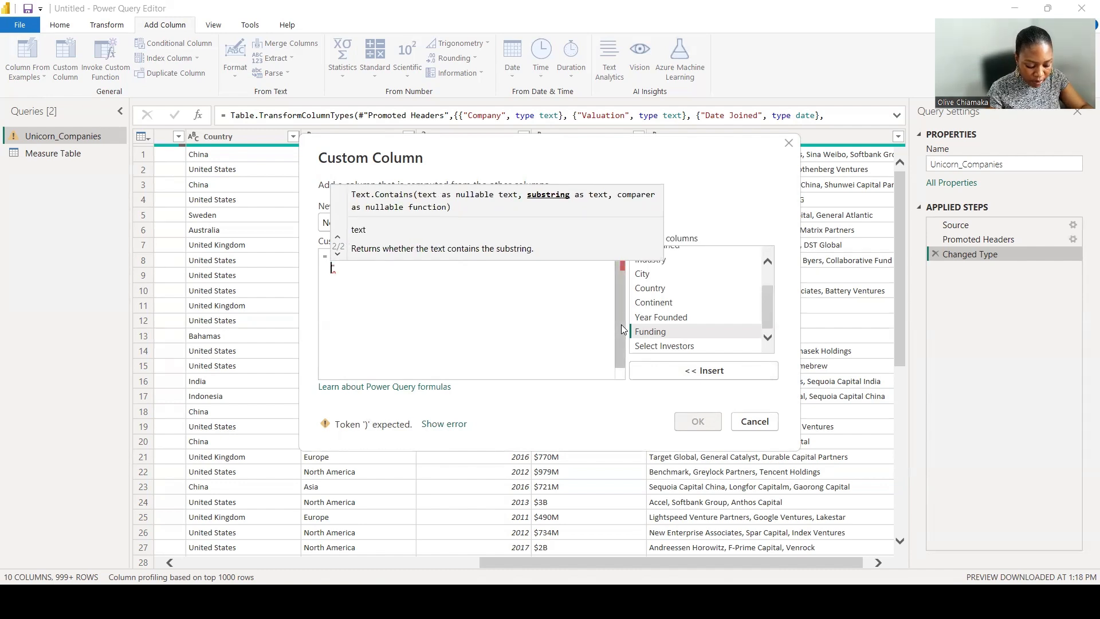
key(BackSpace)
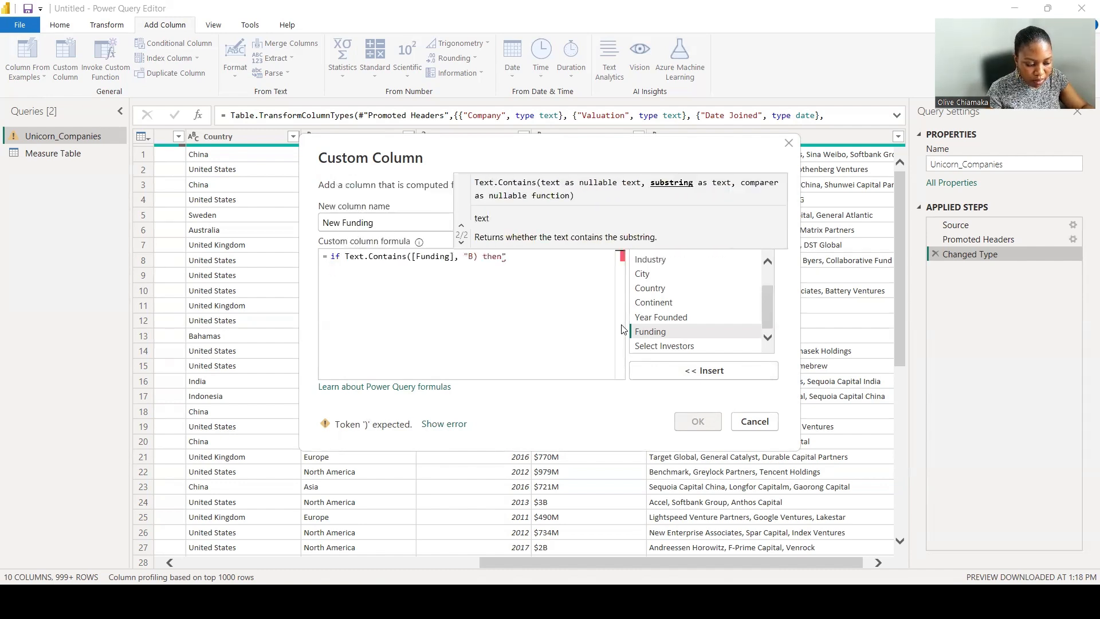
key(BackSpace)
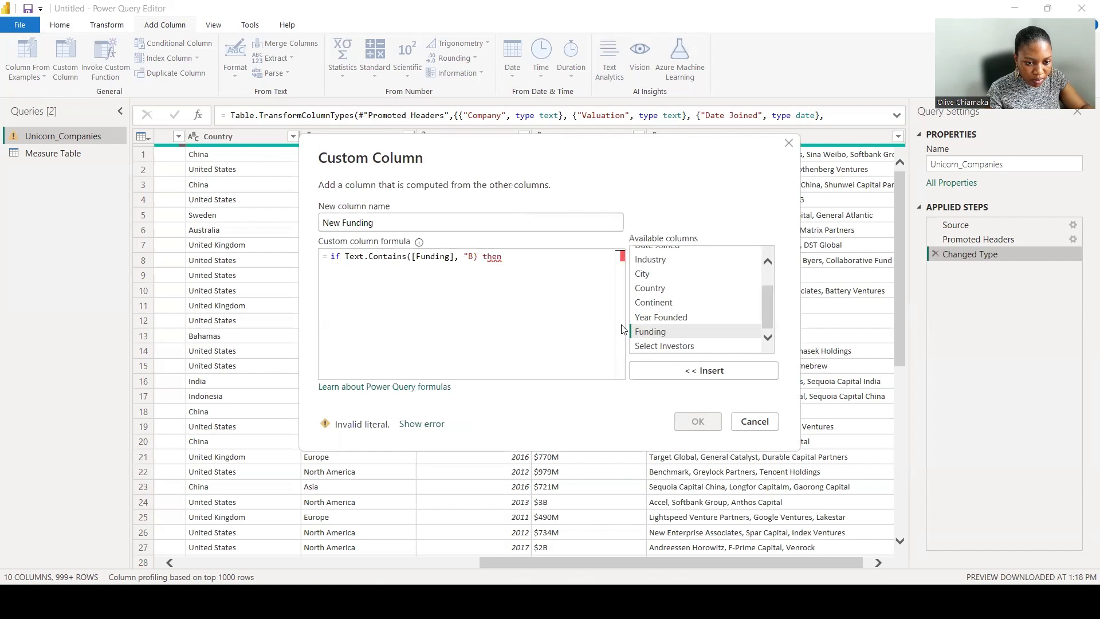
key(Left)
key(Left)
key(Left)
key(Left)
key(Left)
key(Left)
text(")
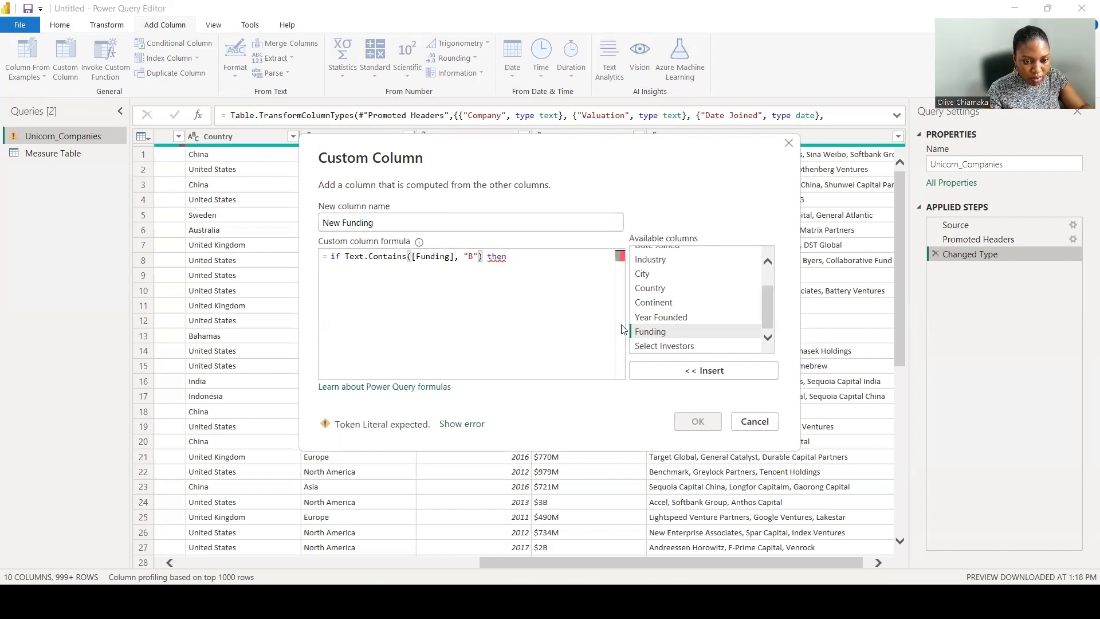
key(Right)
key(Right)
key(Right)
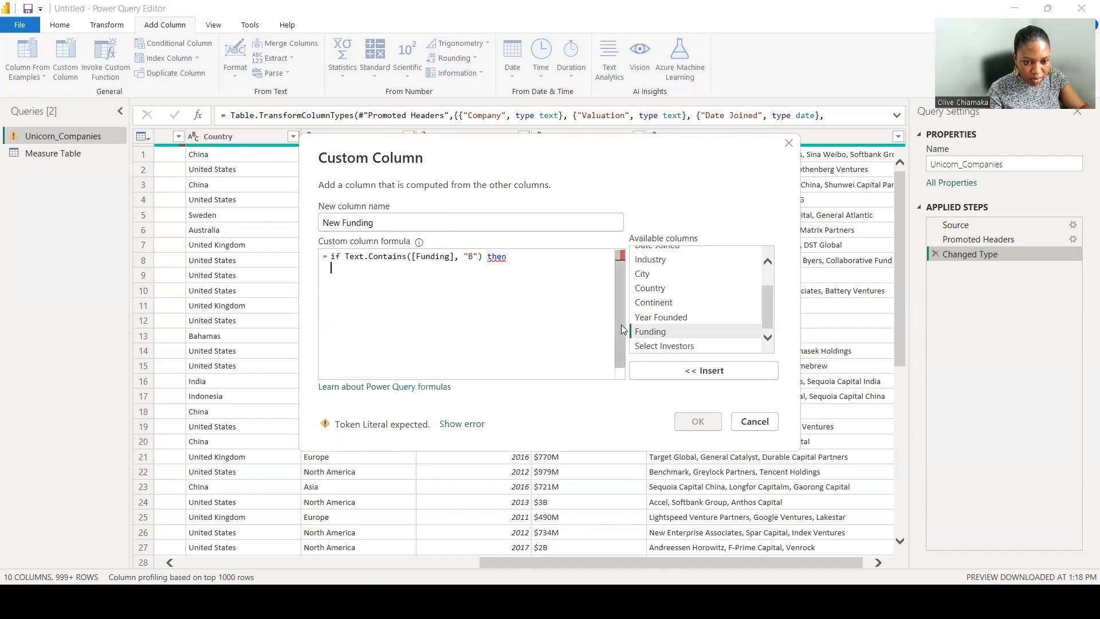
On a new line after then, start the result expression with Number.FromText.
key(Return)
text(Number)
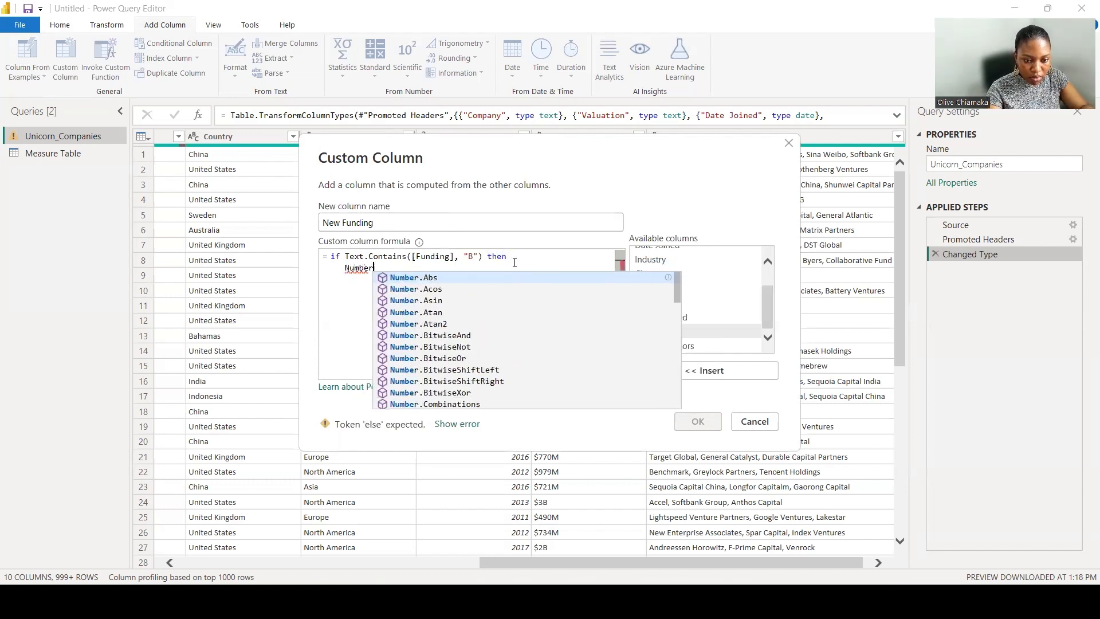
text(.fro)
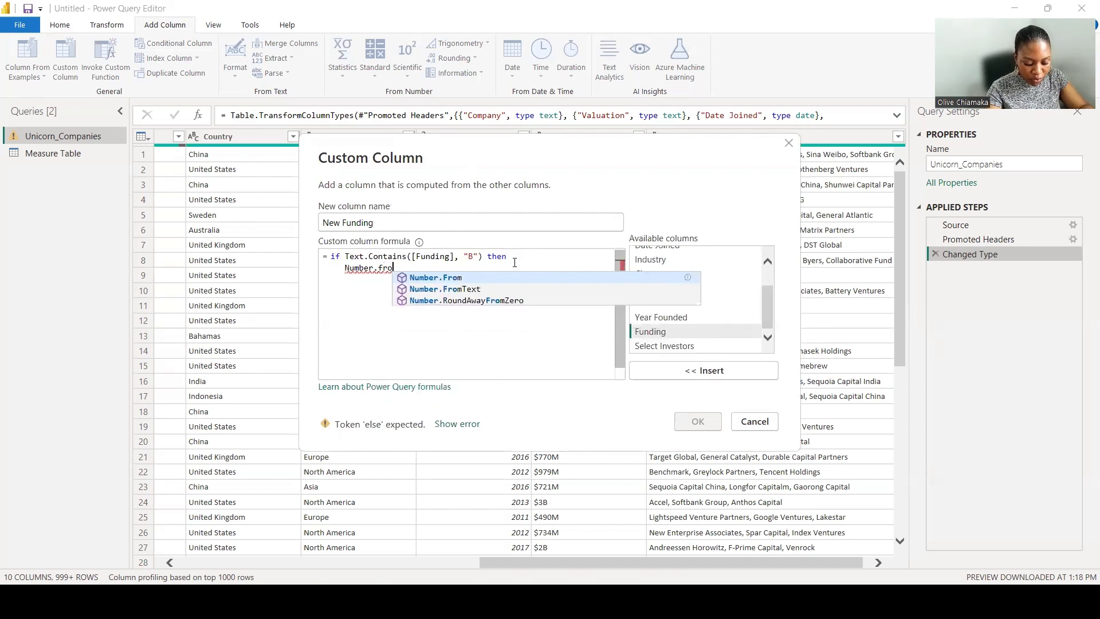
text(m)
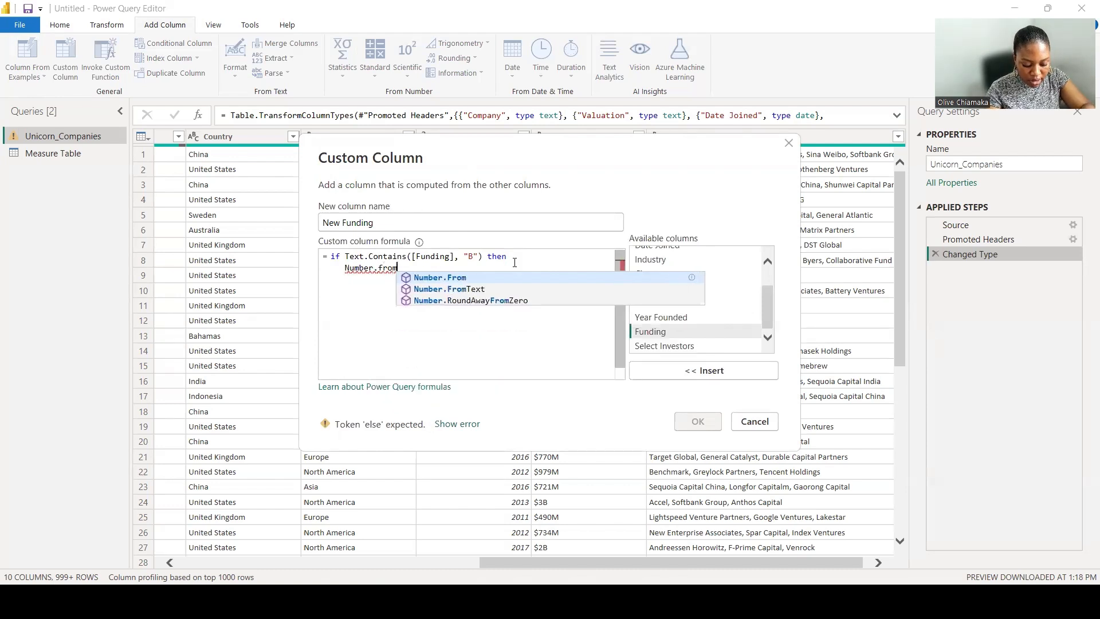
text(Text)
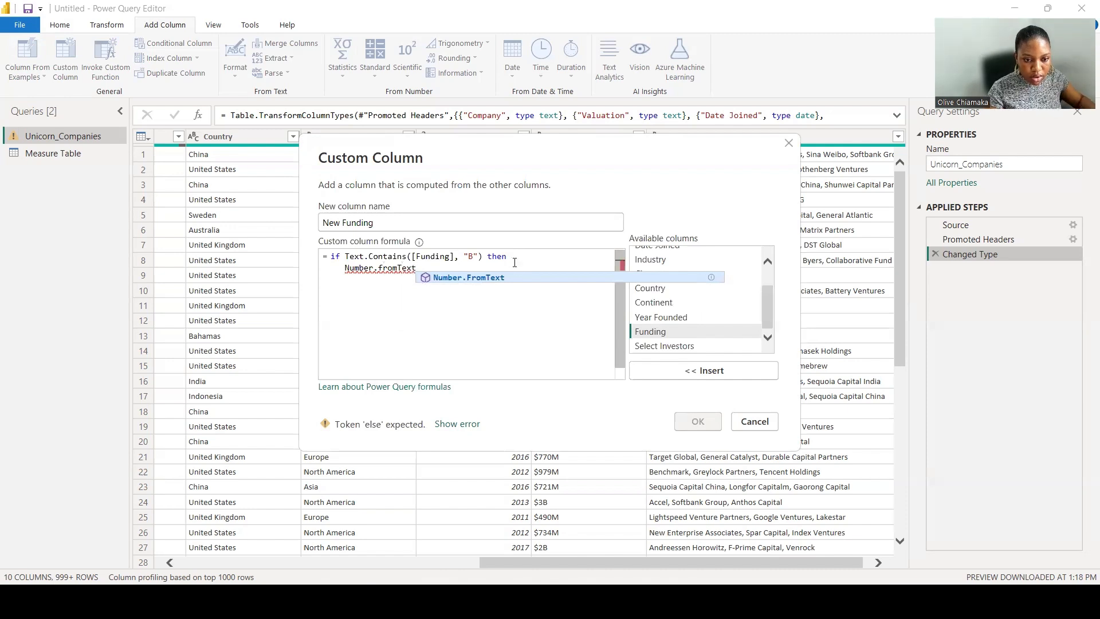
click(509, 277)
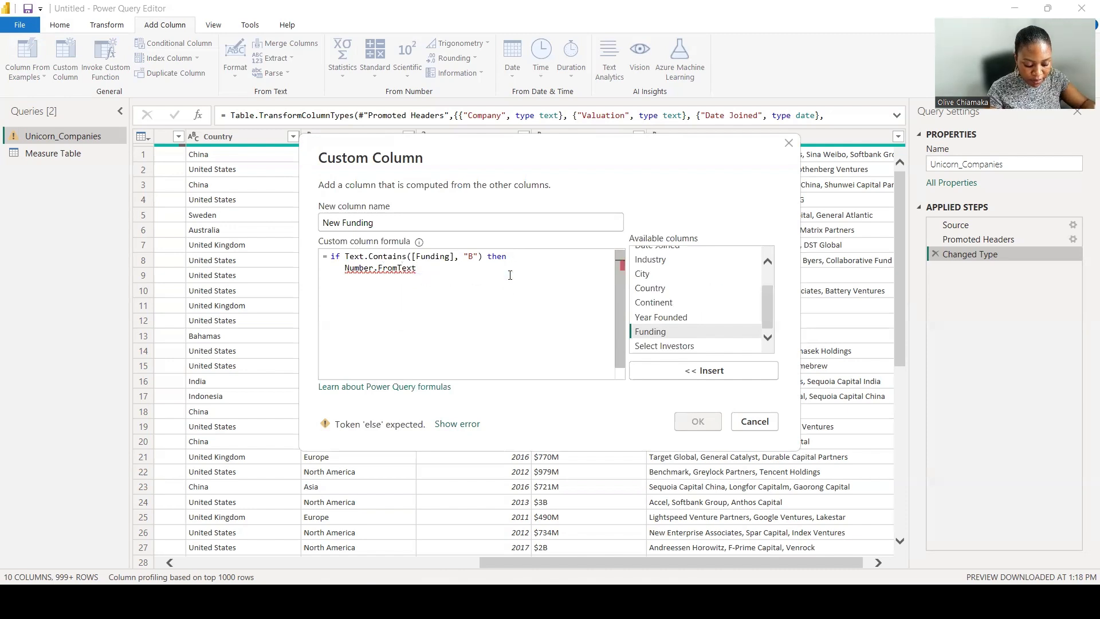
Nest Text.Replace inside Number.FromText and insert the Funding column as its text argument.
text((T)
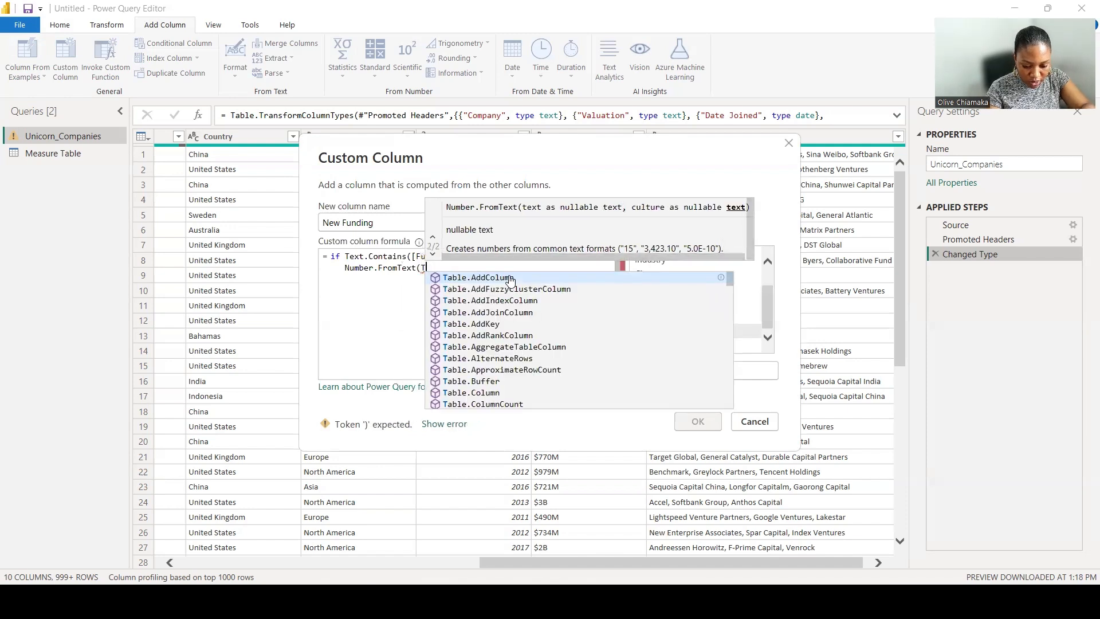
text(ext)
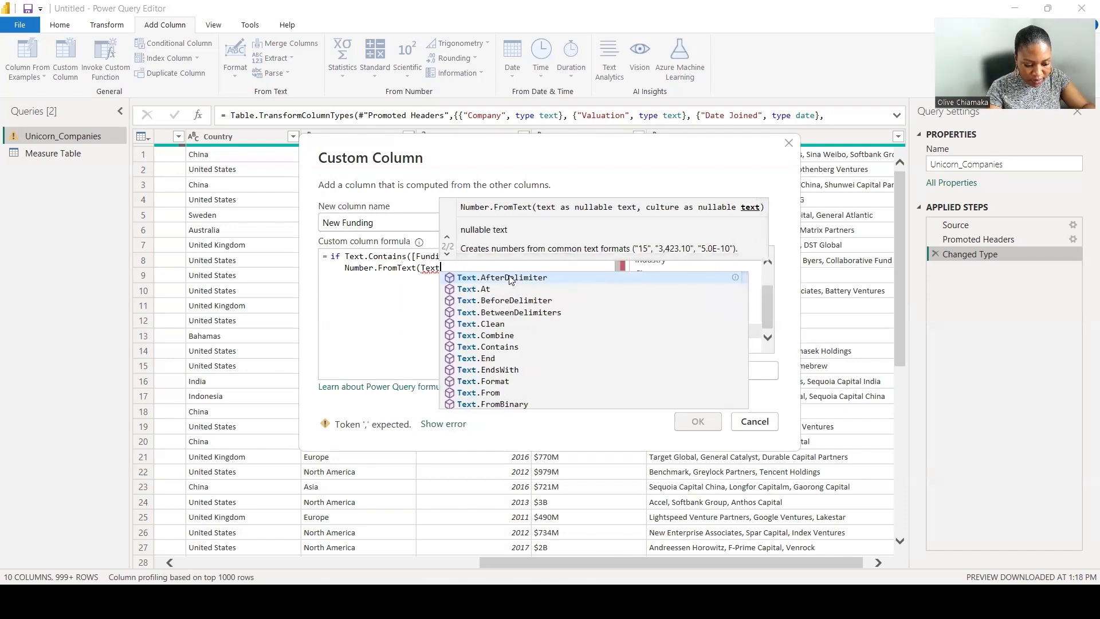
text(.Replac)
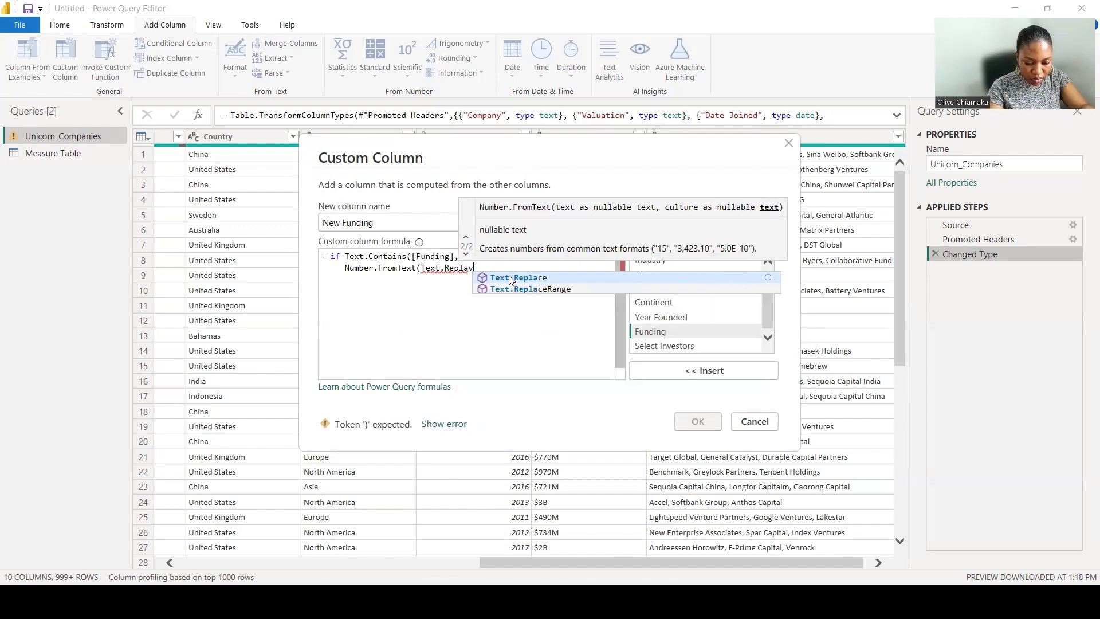
text(e)
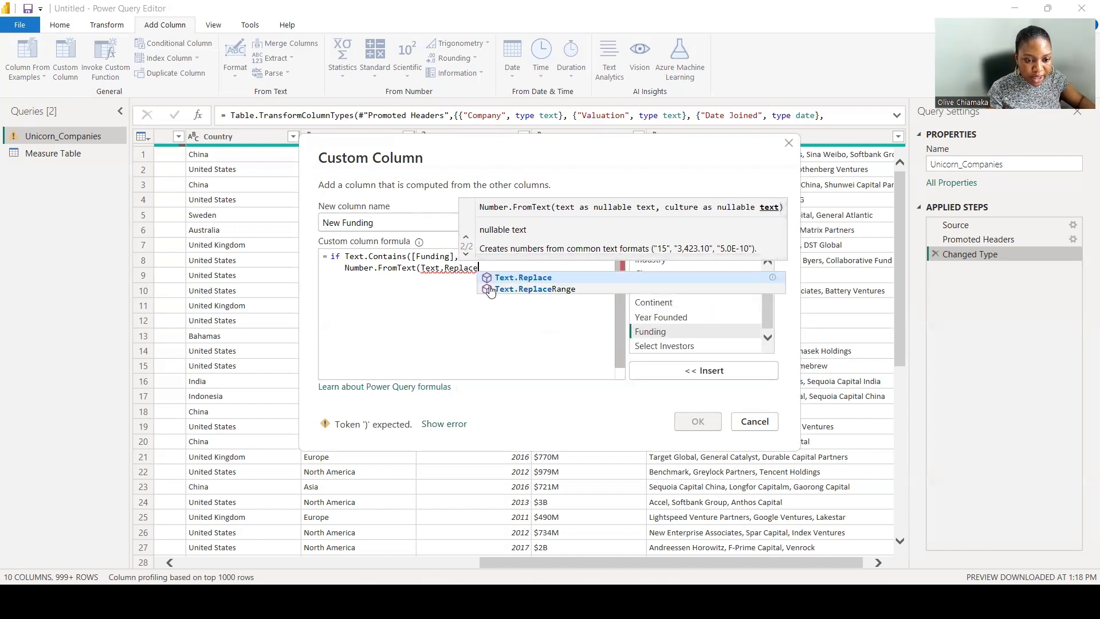
click(506, 281)
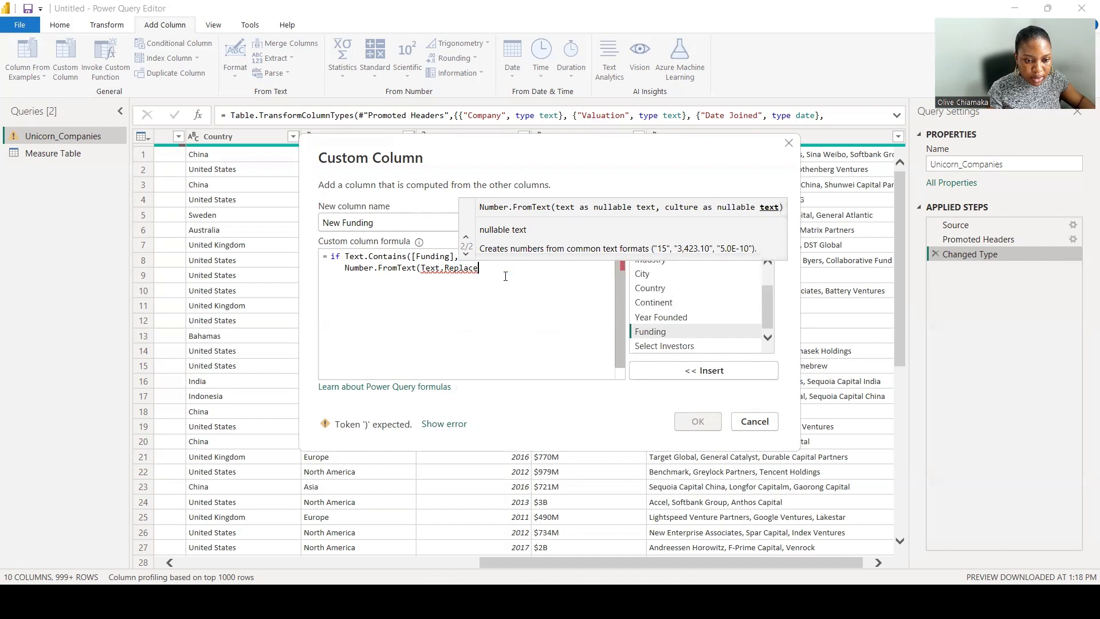
click(701, 333)
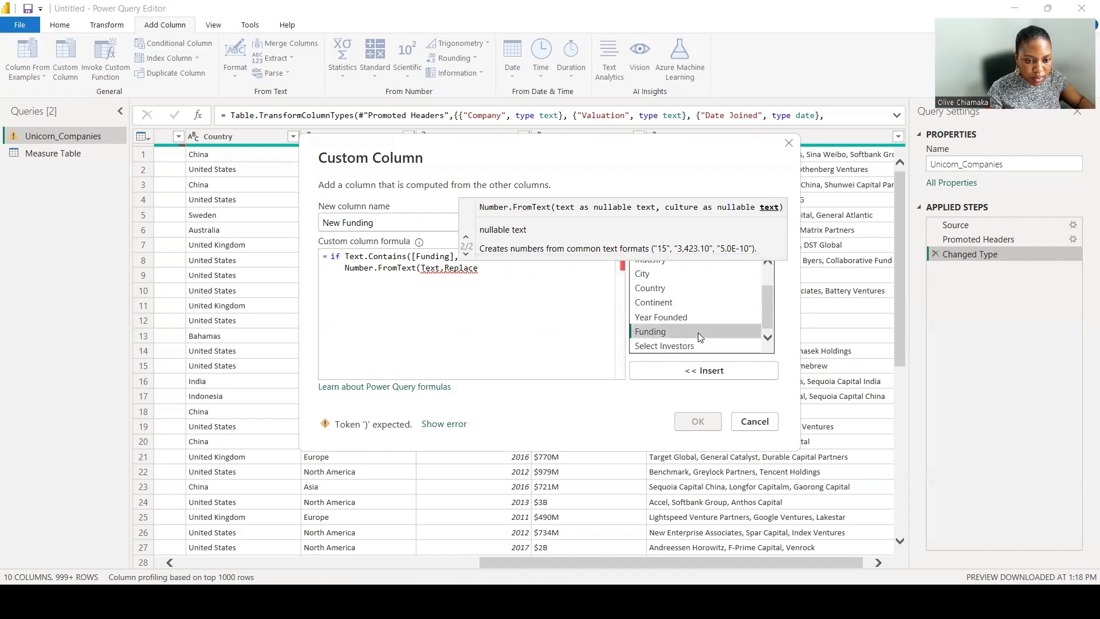
click(706, 371)
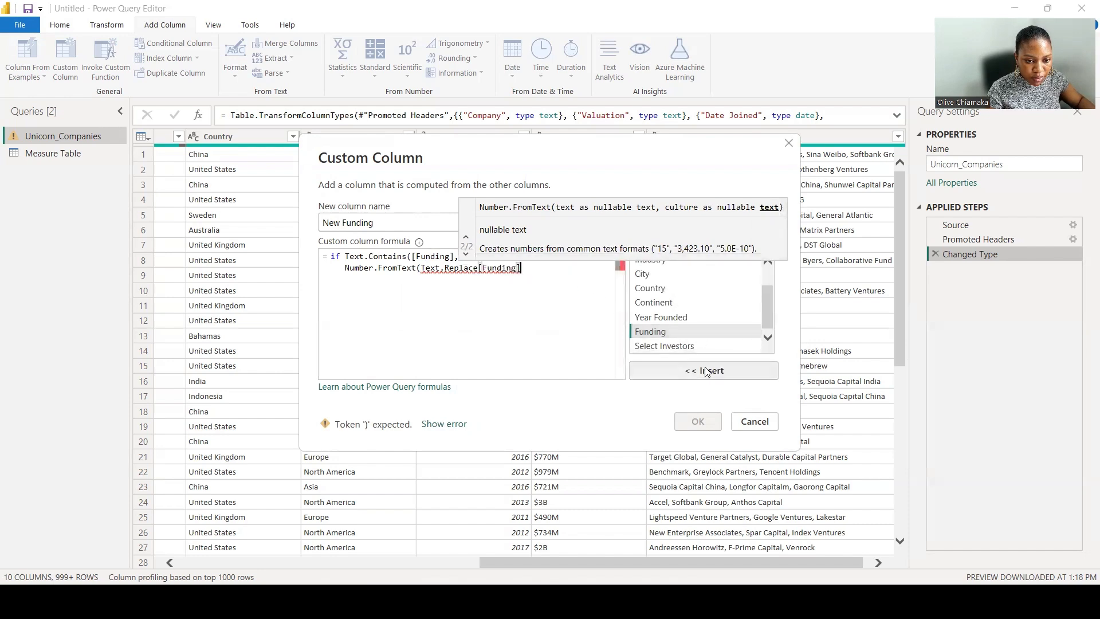
Complete Text.Replace to replace "B" with an empty string and close both function brackets.
click(479, 269)
text(()
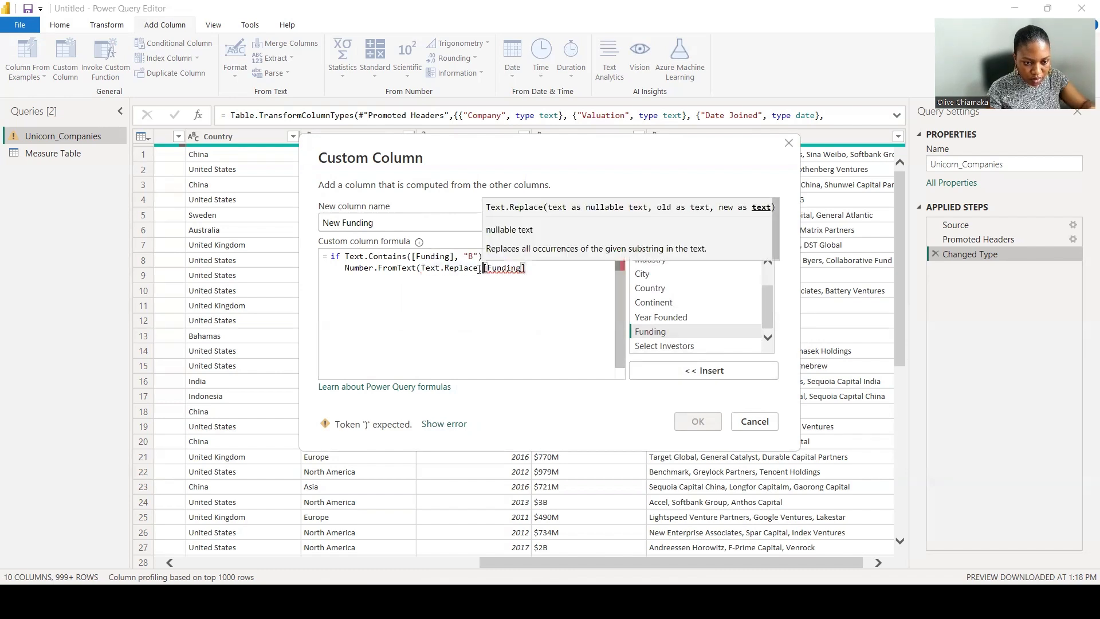
click(532, 269)
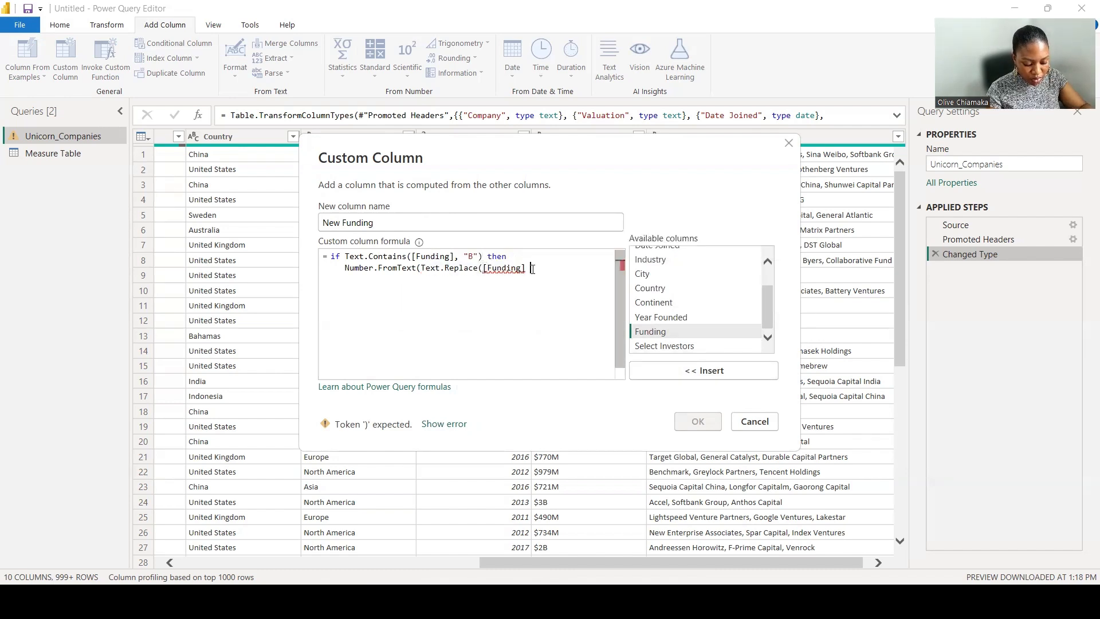
click(533, 269)
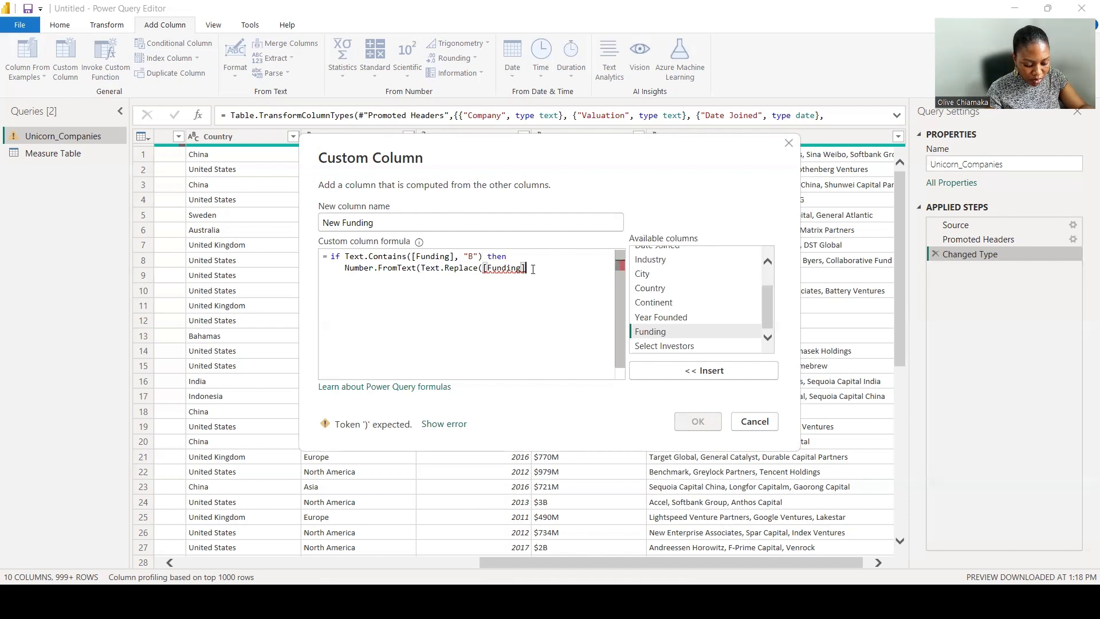
text(, "")
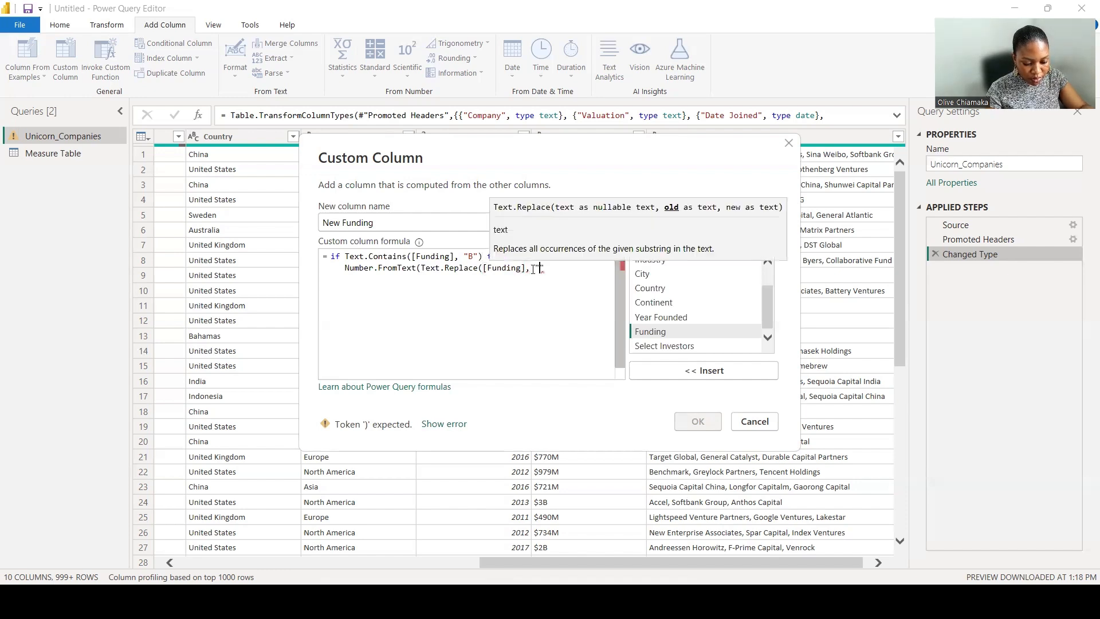
text(B)
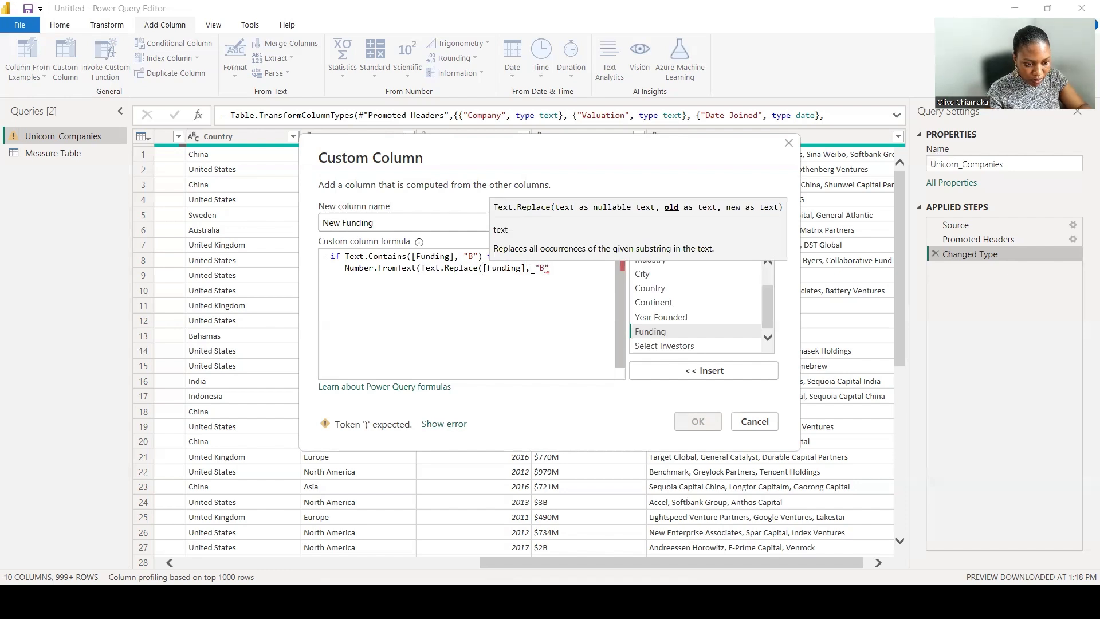
text(", )
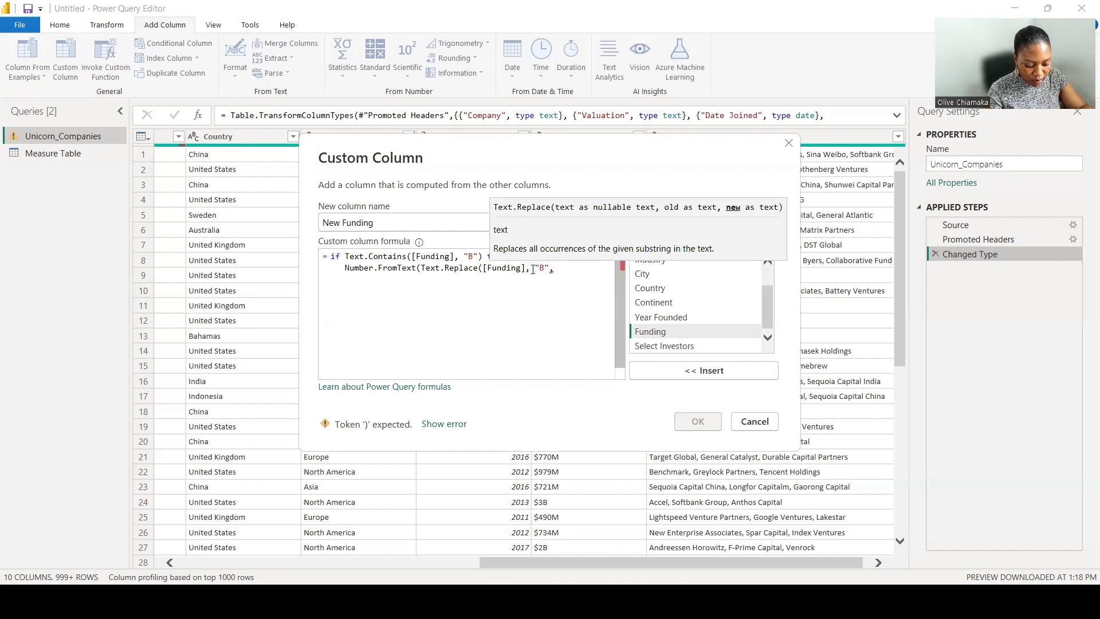
text( "")
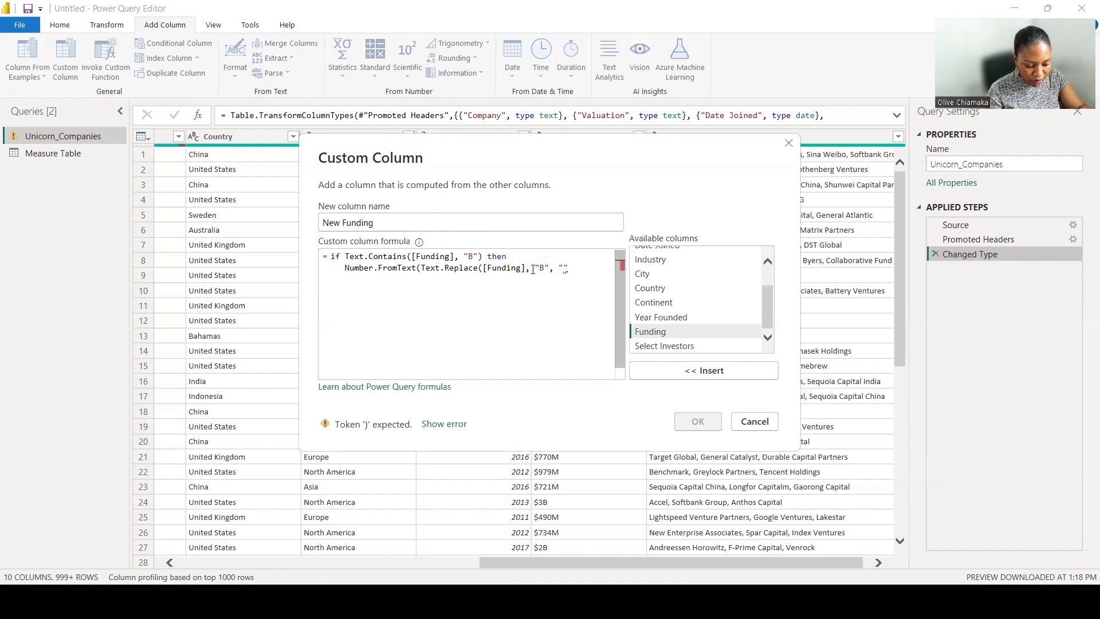
text())
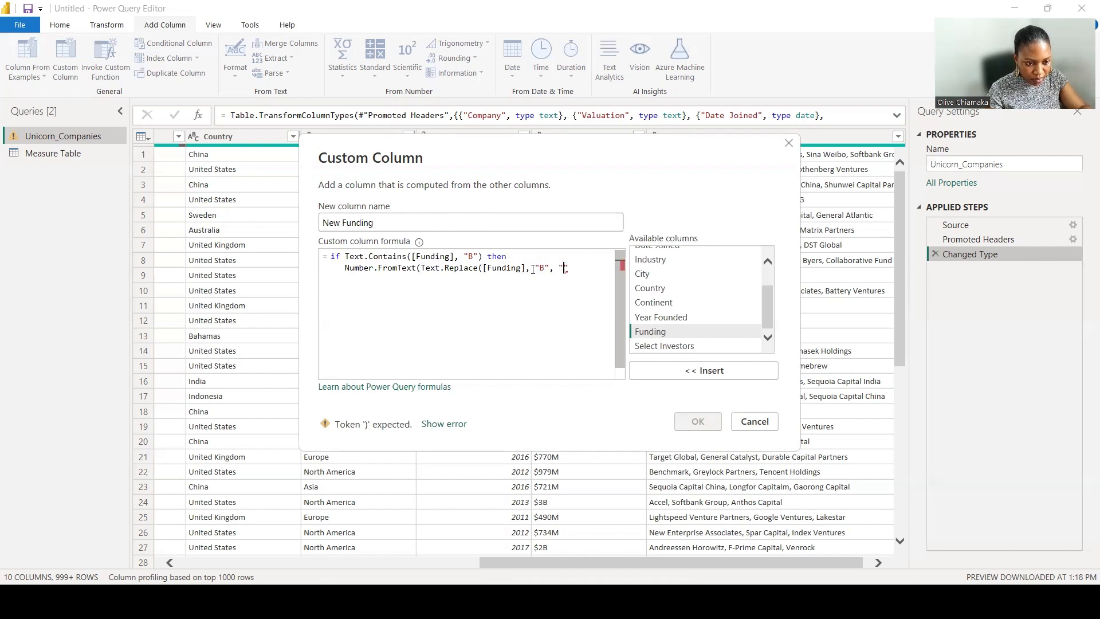
key(BackSpace)
text(")))
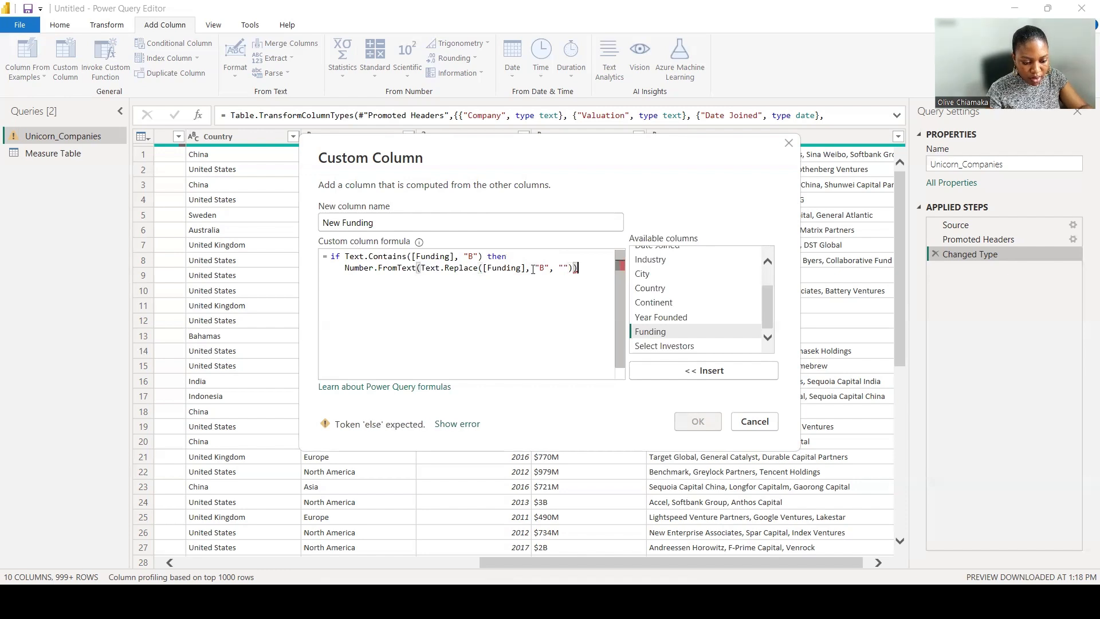
text(*)
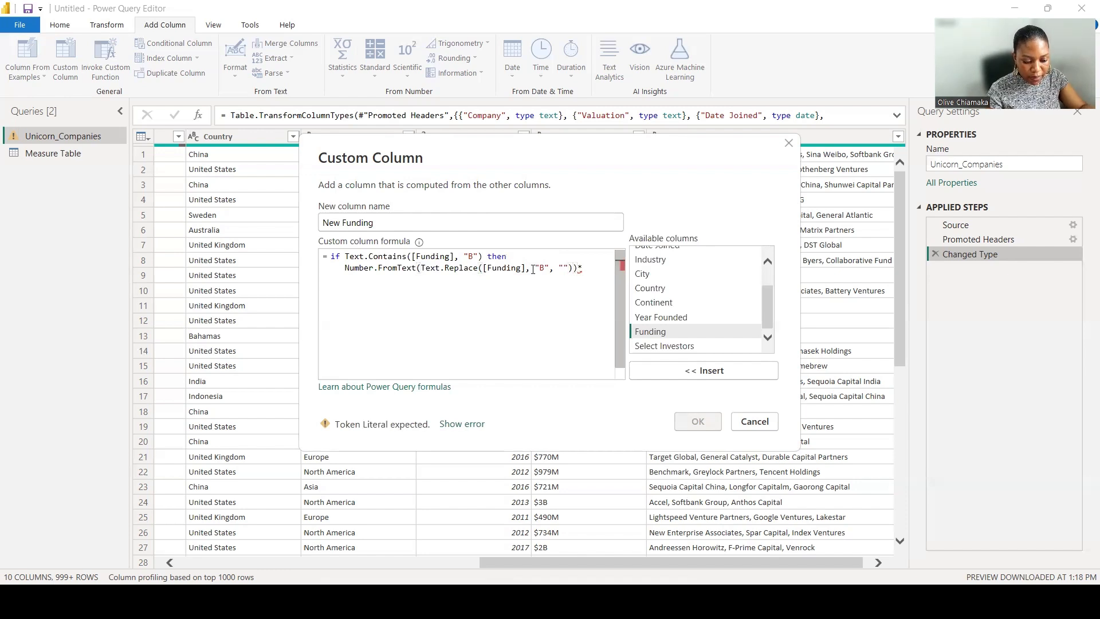
text(1)
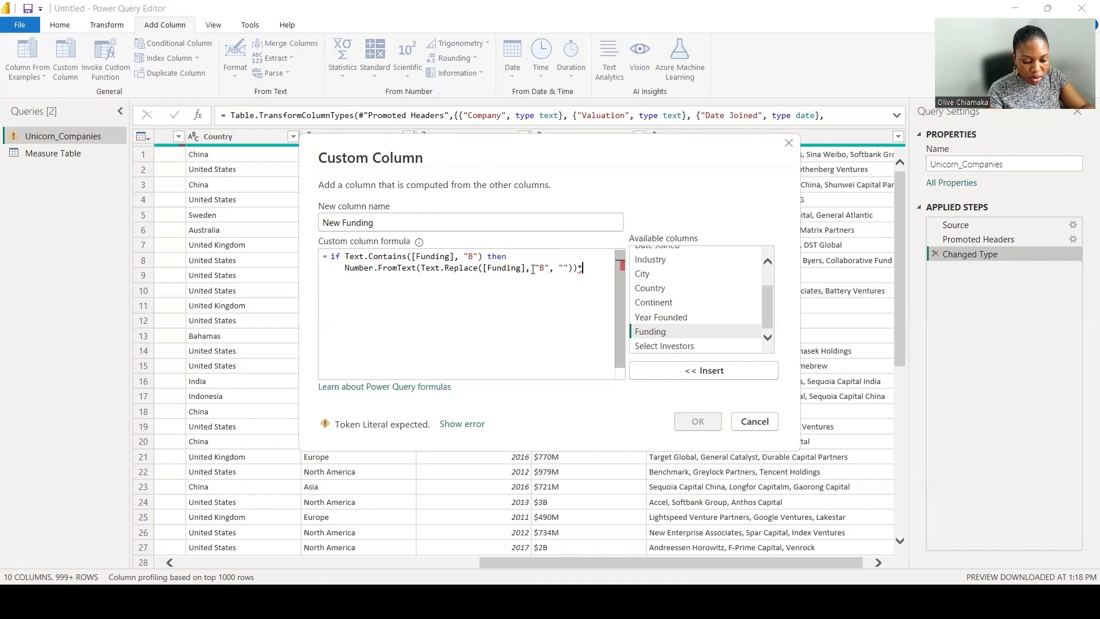
Multiply the converted Funding number by 1000000 in the then branch.
key(BackSpace)
text(10000)
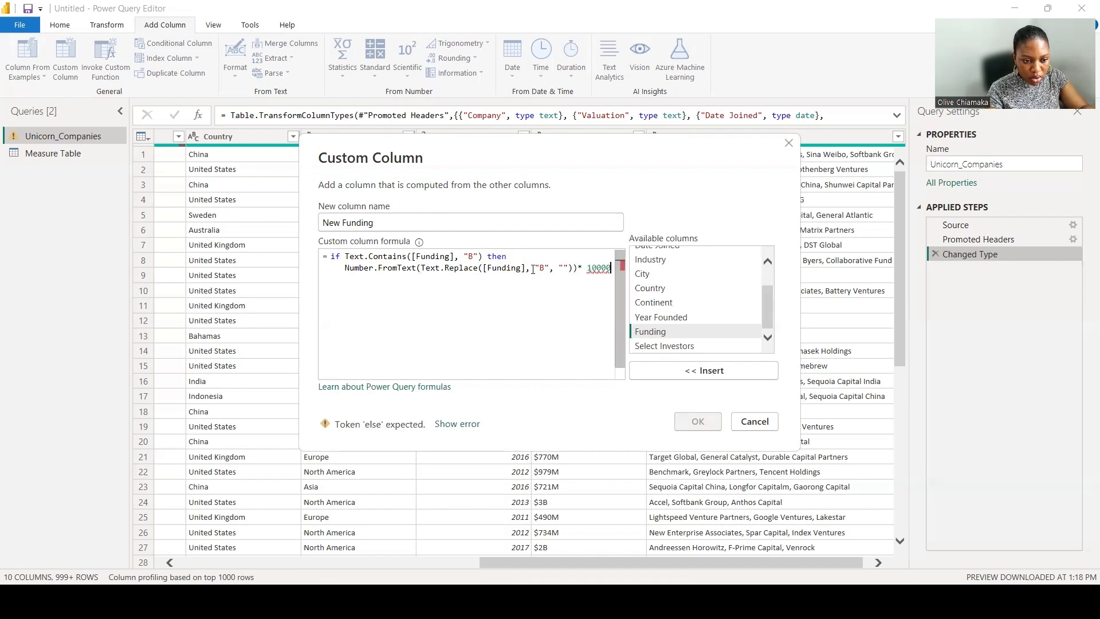
text(00)
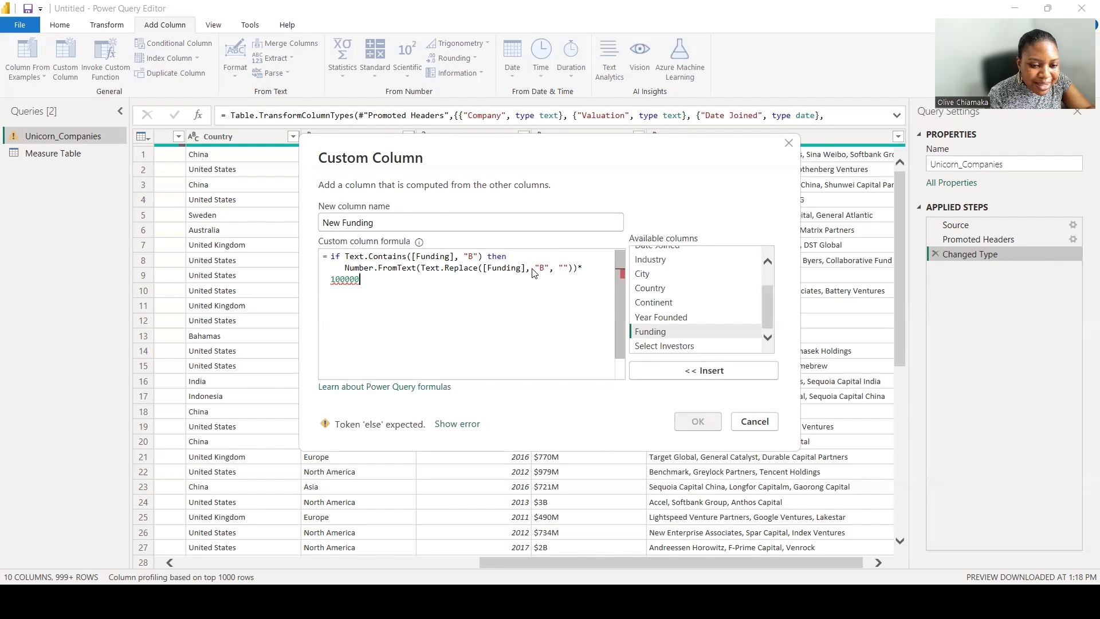
text(00)
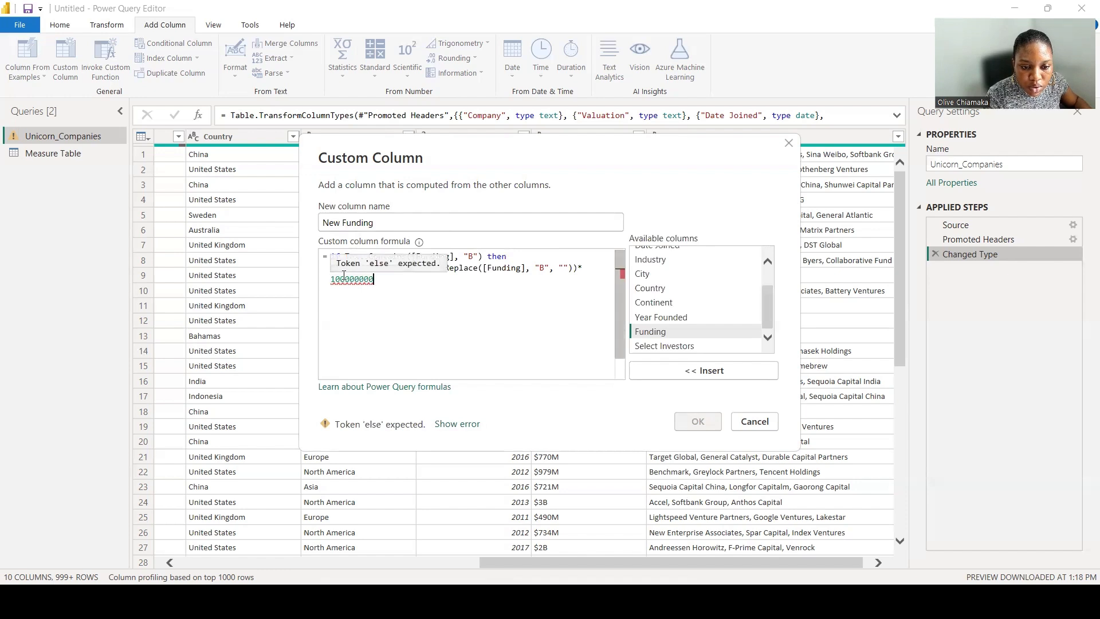
text(0)
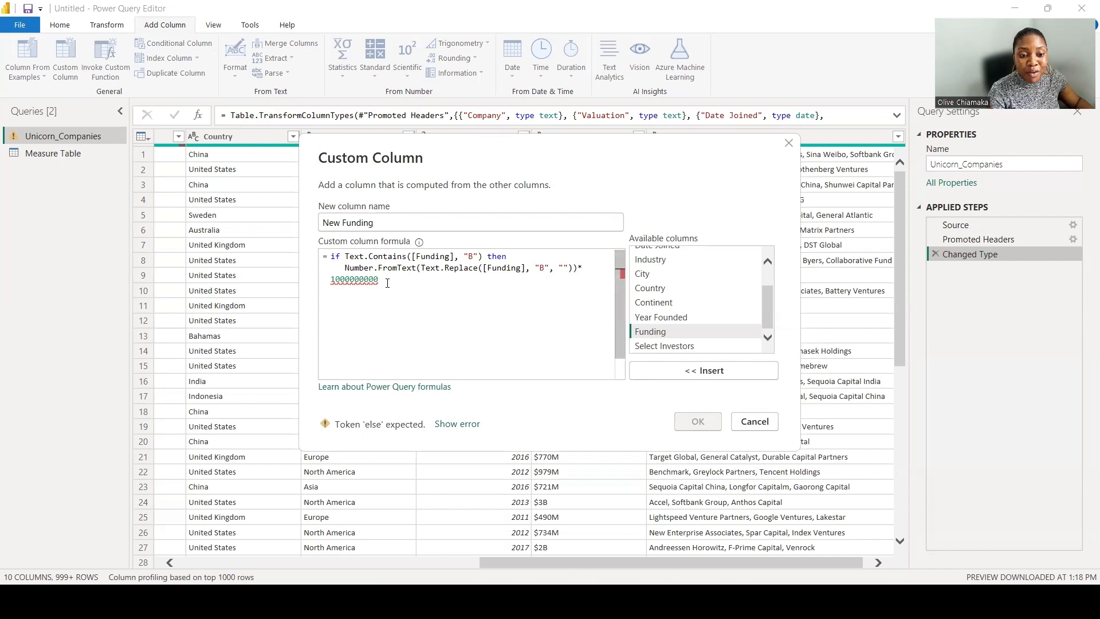
drag(380, 280, 328, 260)
key(ctrl+c)
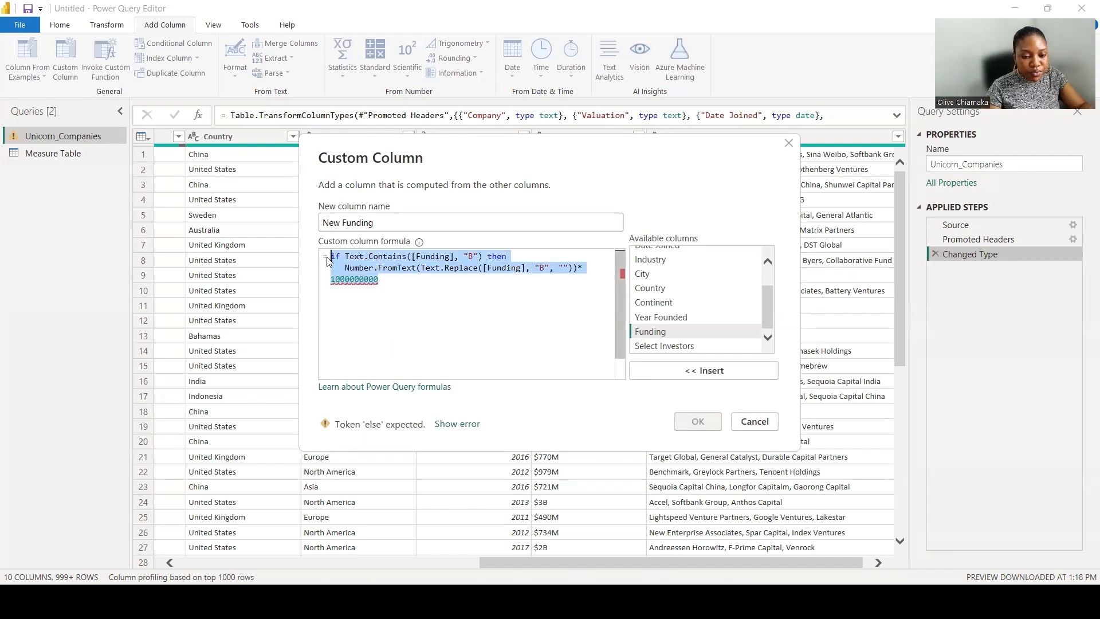
click(341, 297)
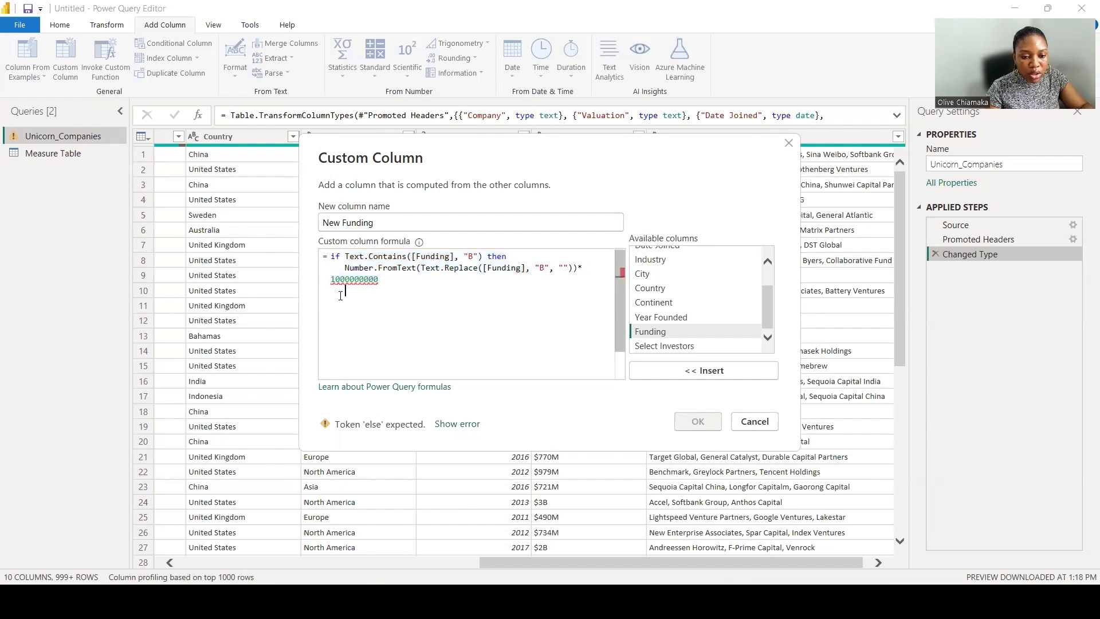
key(Return)
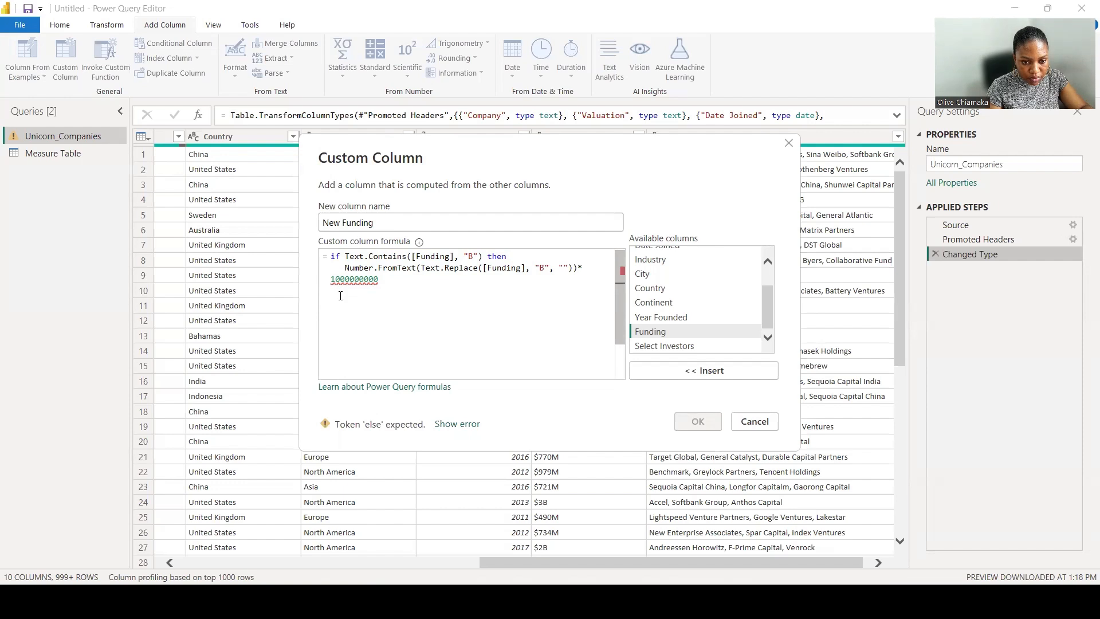
key(ctrl+v)
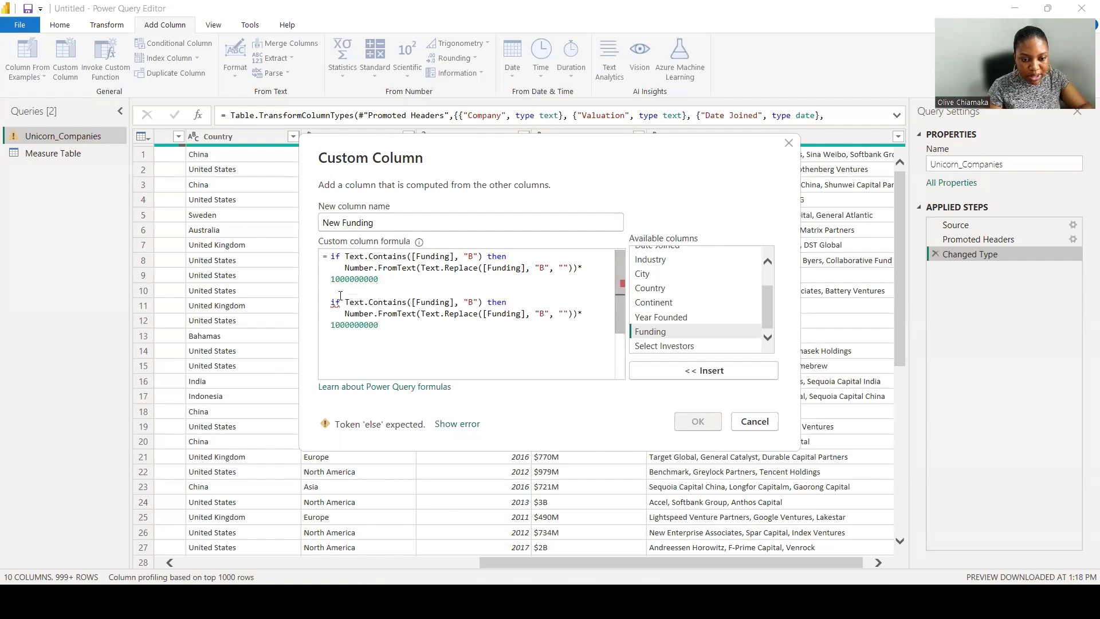
Turn the copied block into an else if branch that checks for "M", removes "M", and multiplies by 1000000.
click(332, 302)
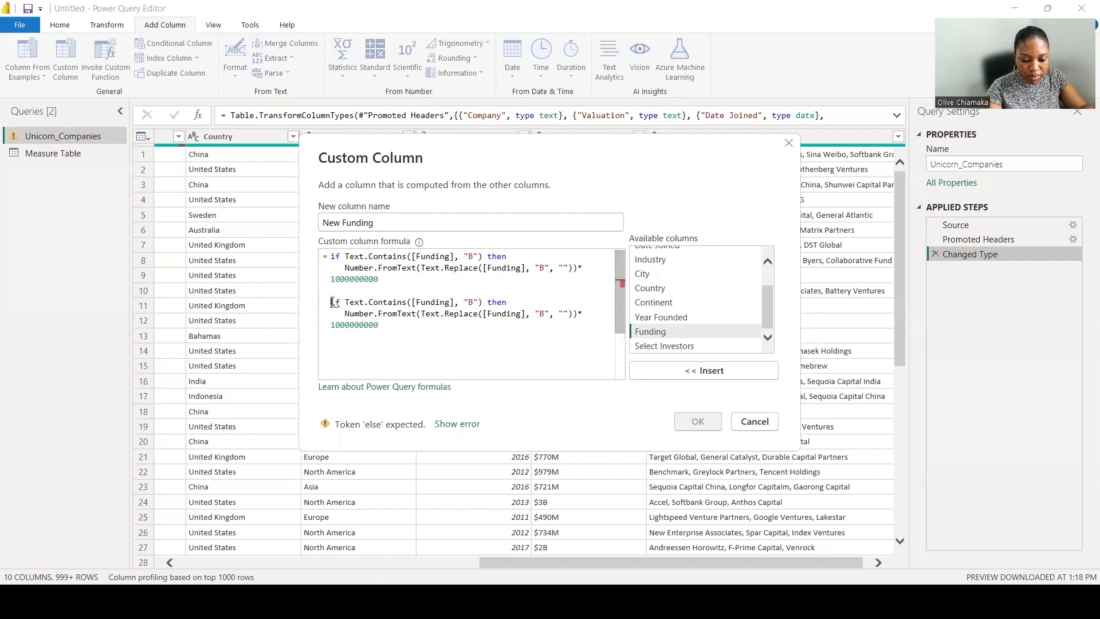
text(else)
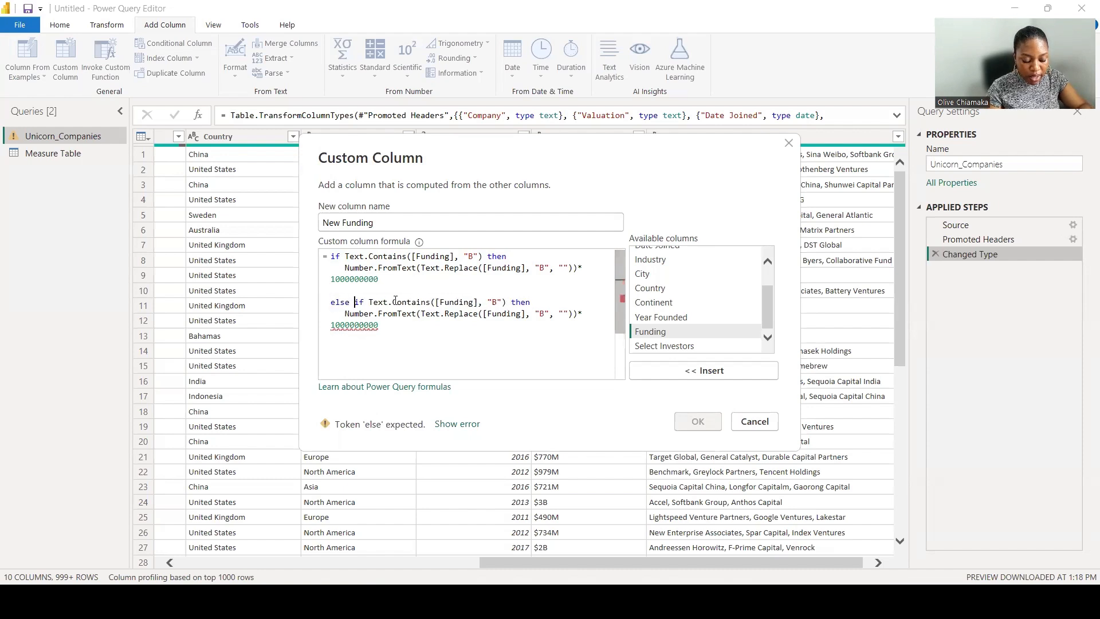
click(497, 302)
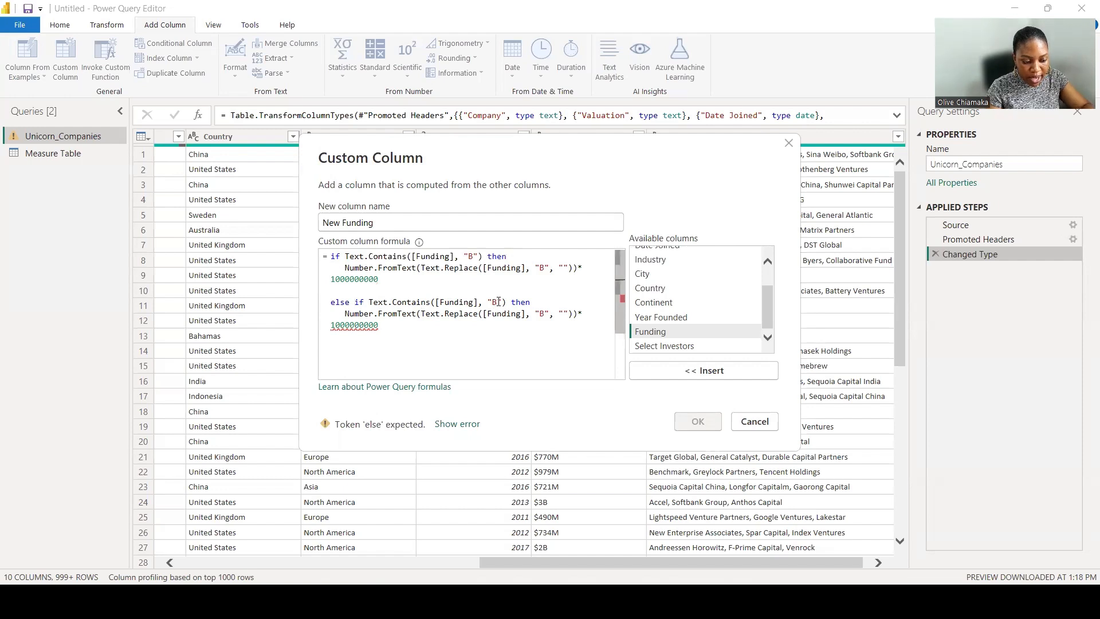
key(BackSpace)
text(M)
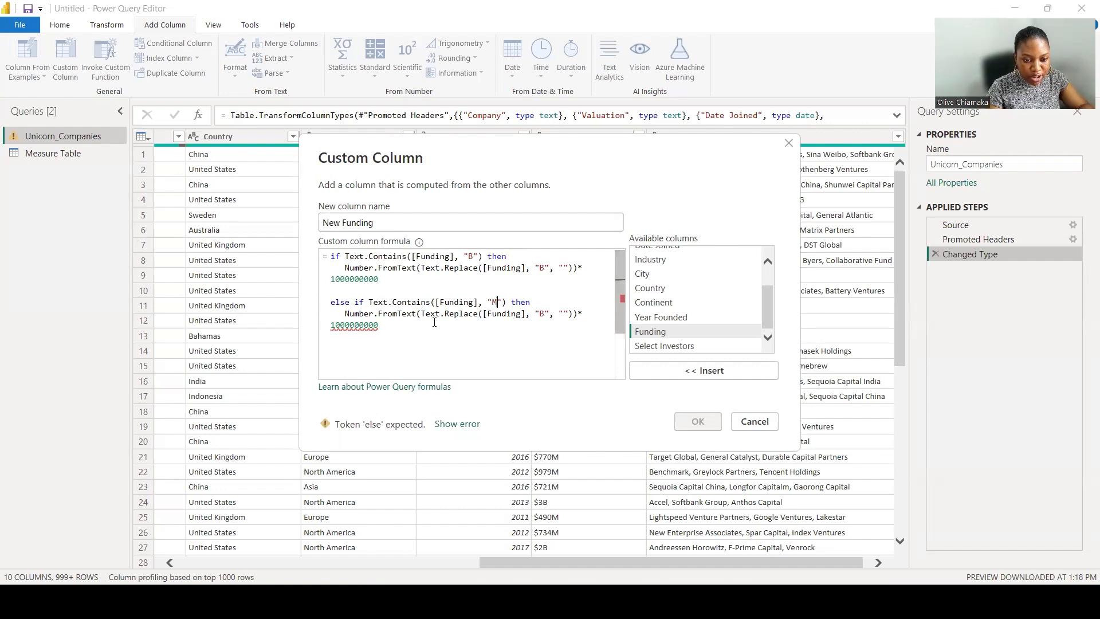
click(540, 314)
key(Delete)
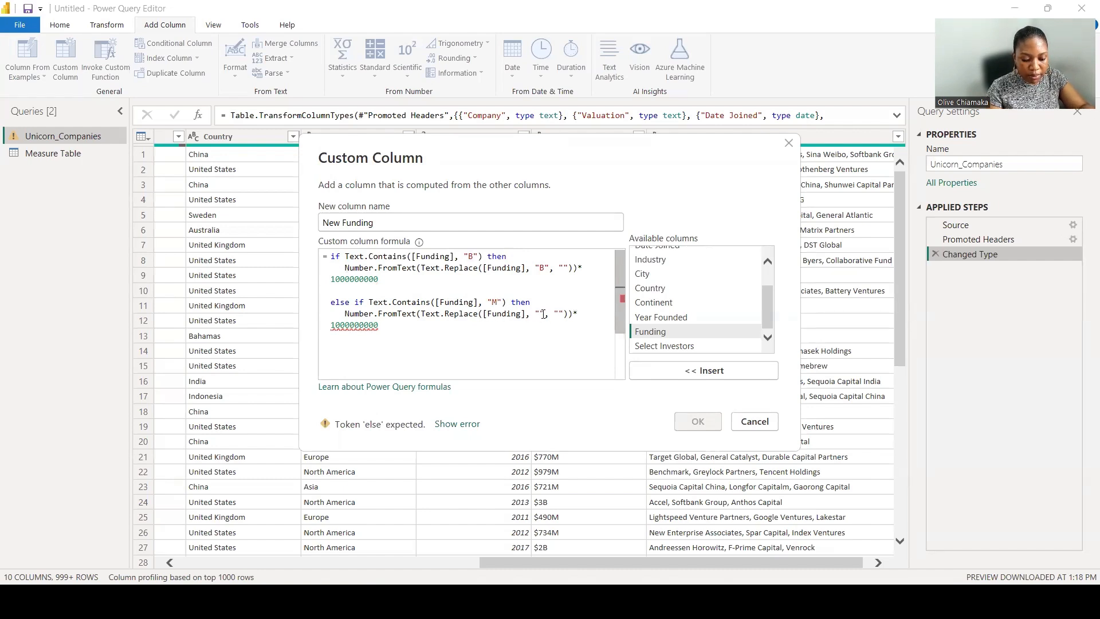
text(M)
click(383, 327)
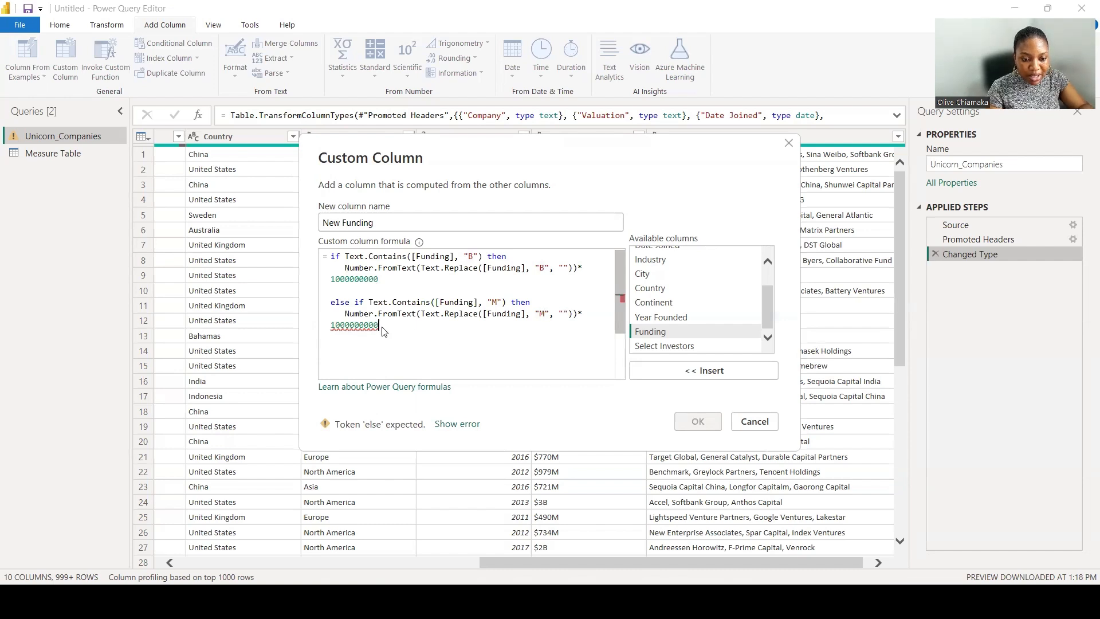
key(BackSpace)
key(BackSpace)
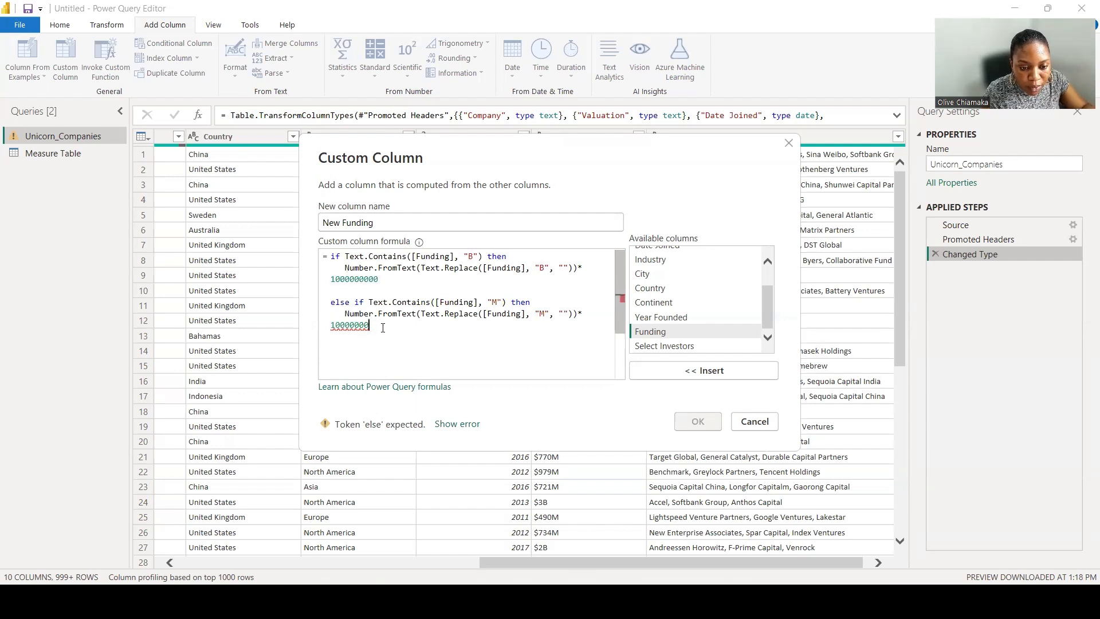
mouse_move(344, 328)
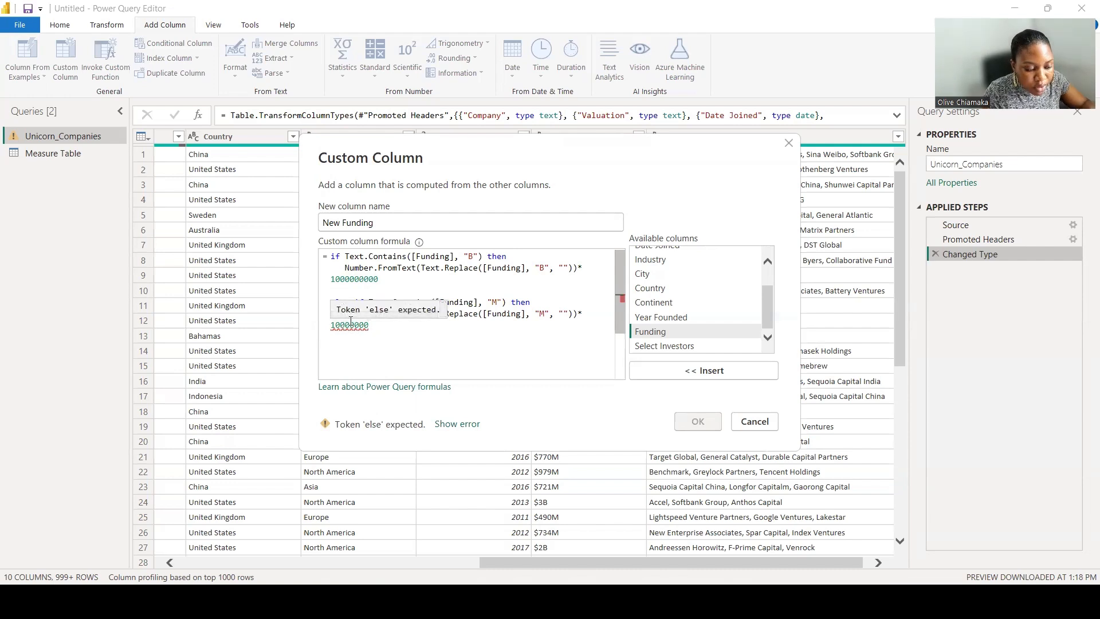
key(BackSpace)
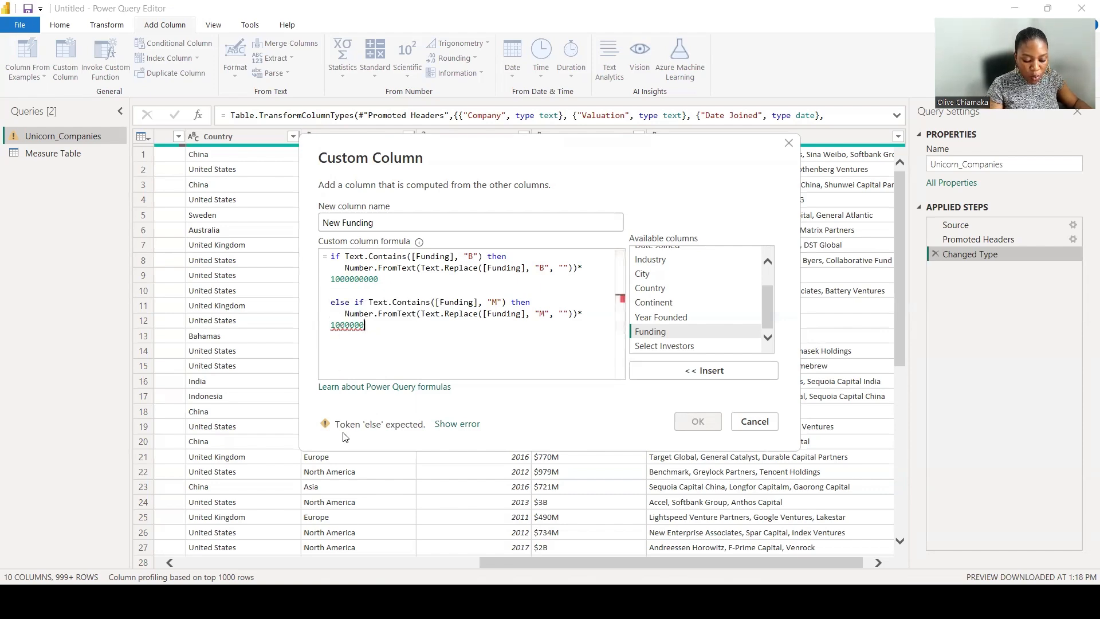
Add a final else branch returning null on new lines and confirm the New Funding custom column.
key(Return)
key(Return)
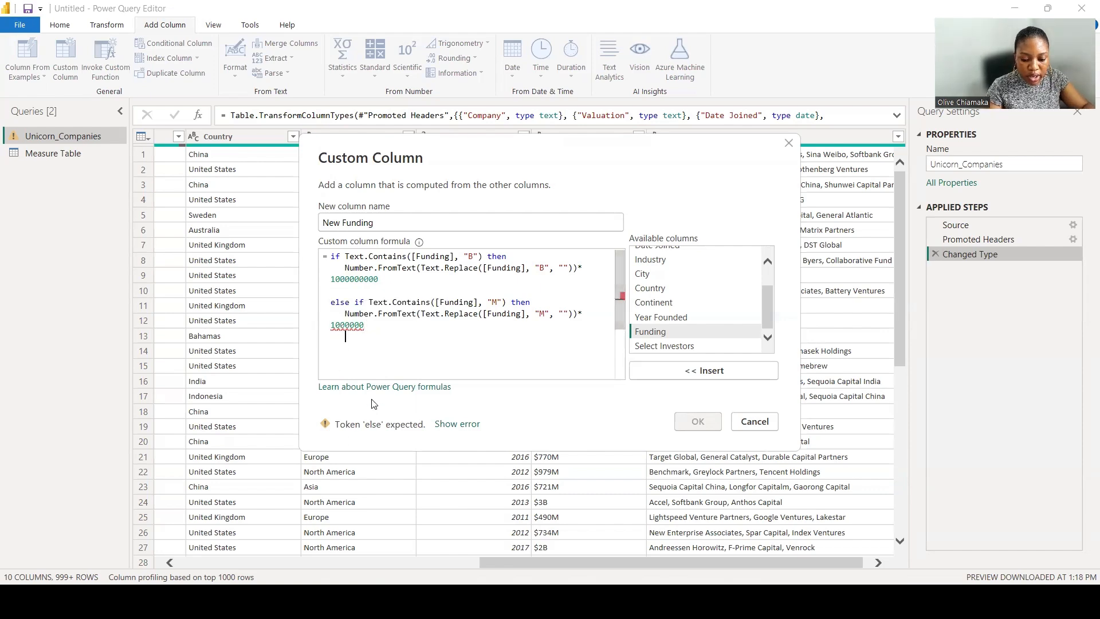
text(else)
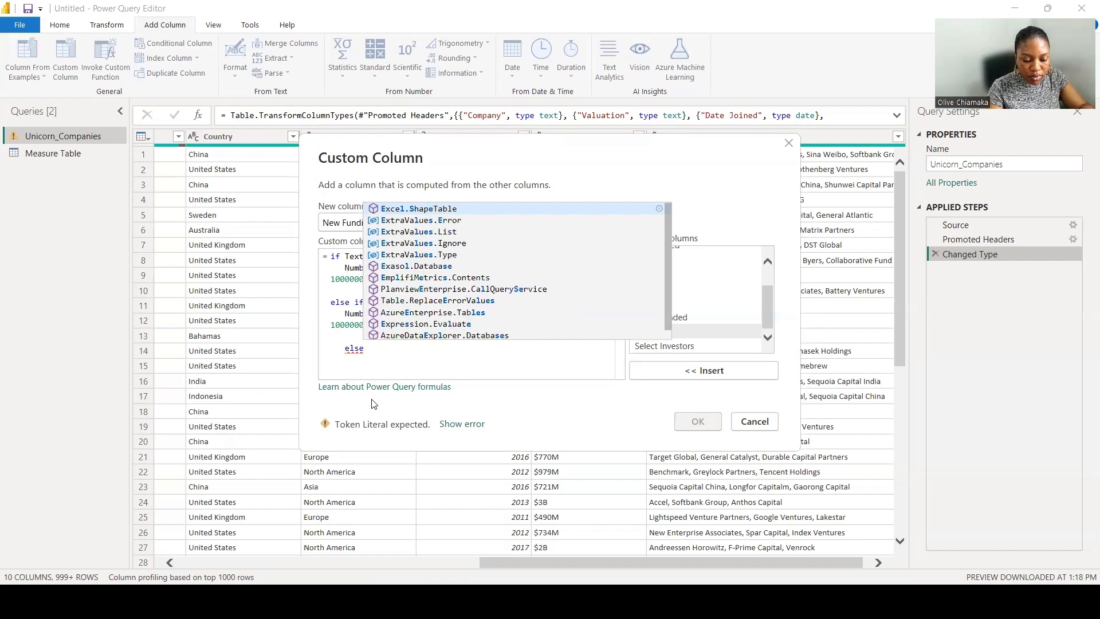
key(Return)
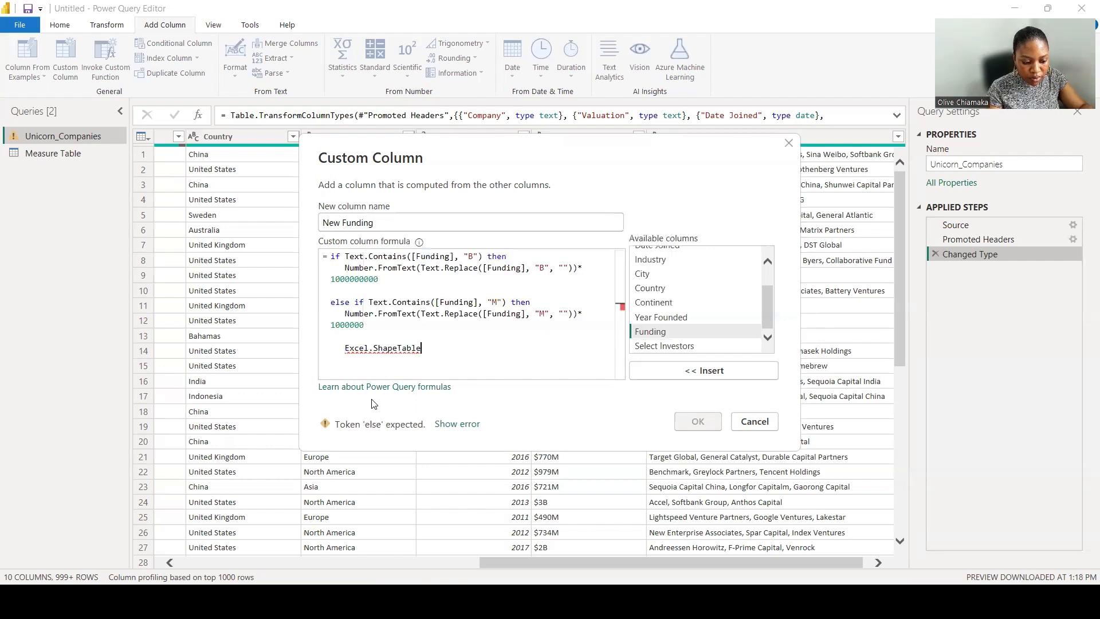
key(BackSpace)
key(BackSpace)
key(BackSpace)
key(BackSpace)
key(BackSpace)
key(BackSpace)
key(BackSpace)
key(BackSpace)
key(BackSpace)
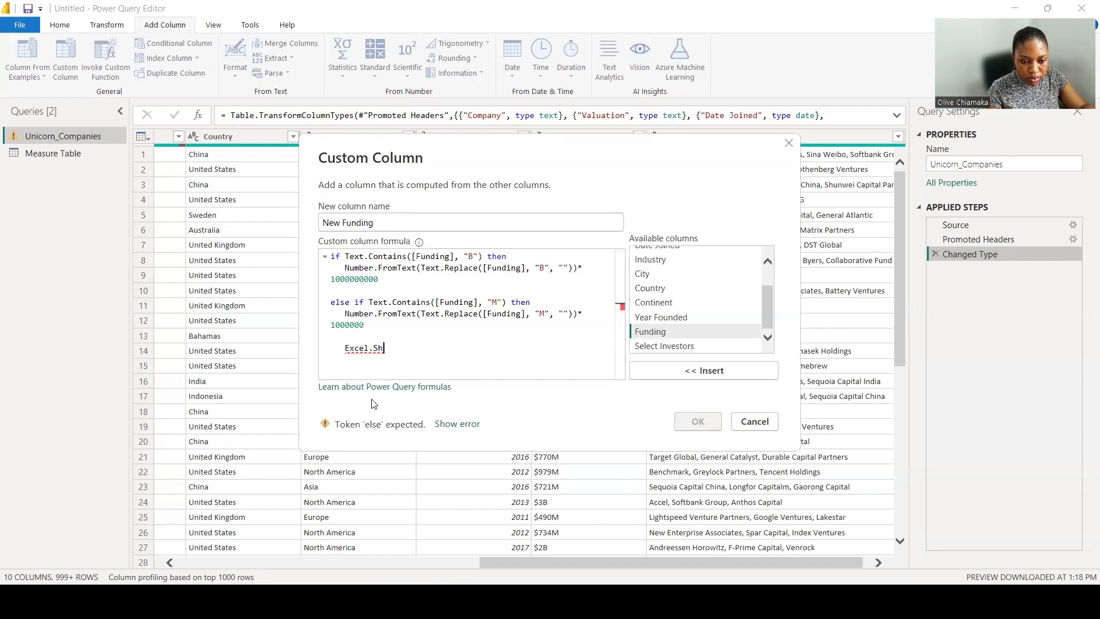
key(BackSpace)
key(BackSpace)
key(BackSpace)
key(BackSpace)
key(BackSpace)
key(BackSpace)
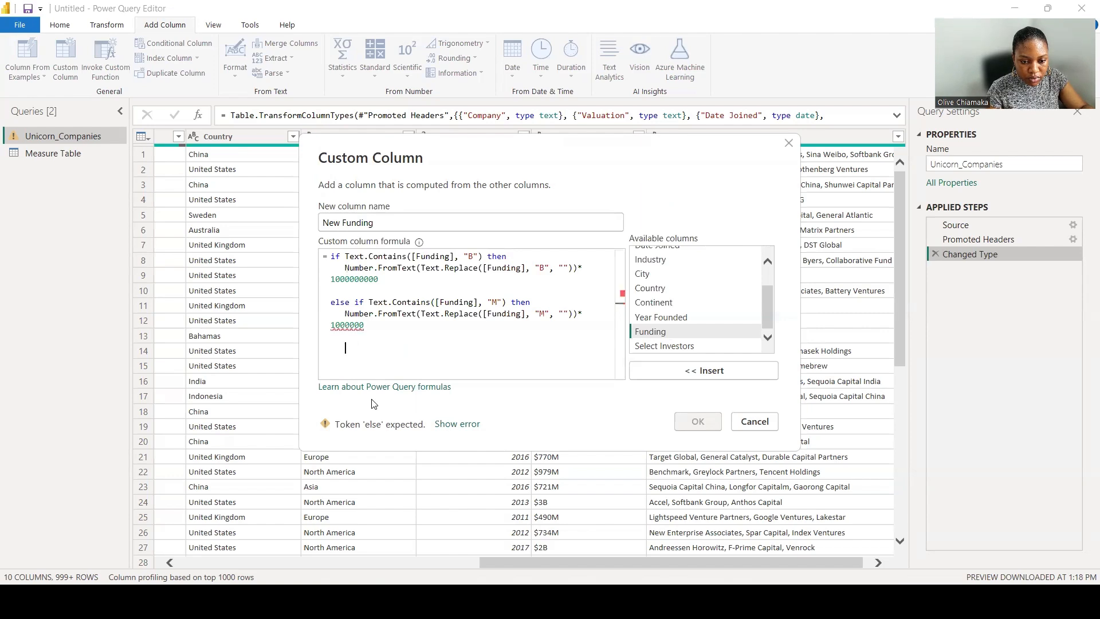
text(else)
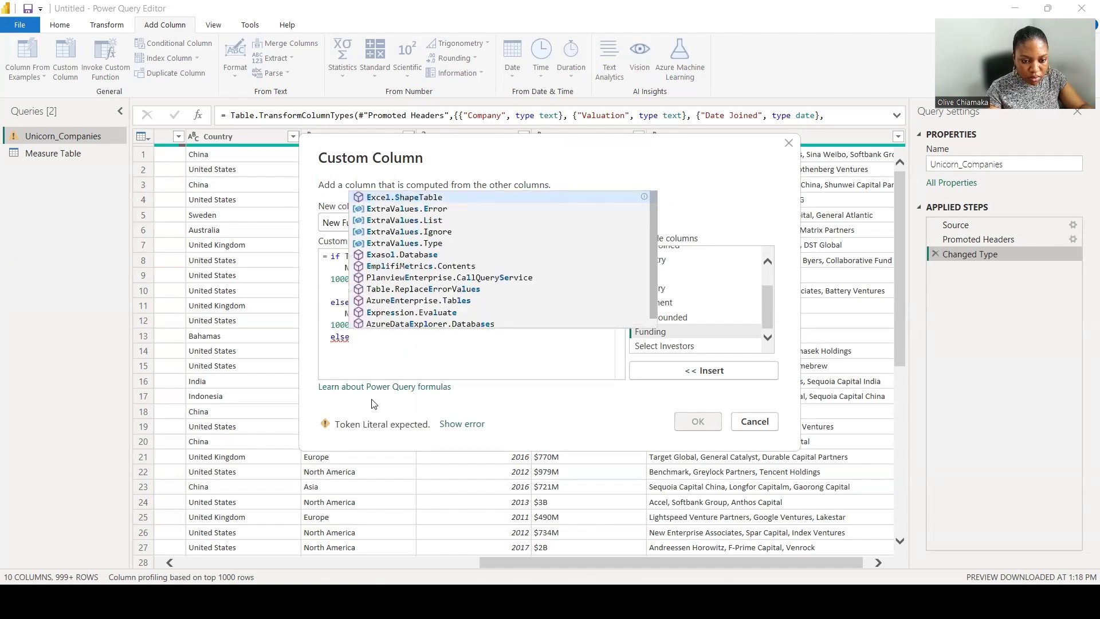
click(344, 352)
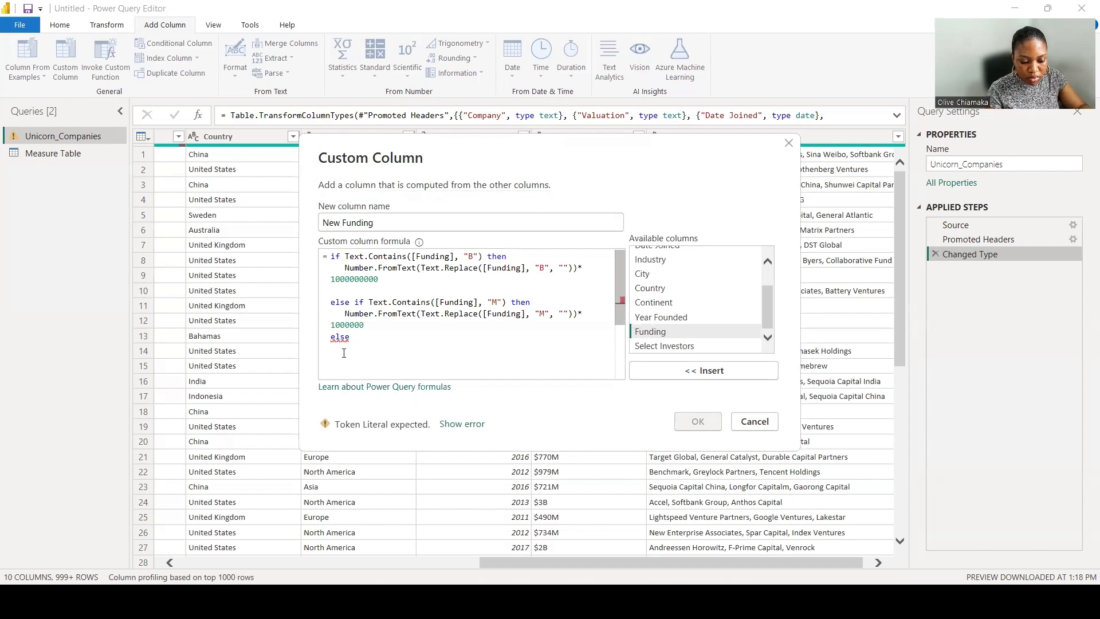
text(null)
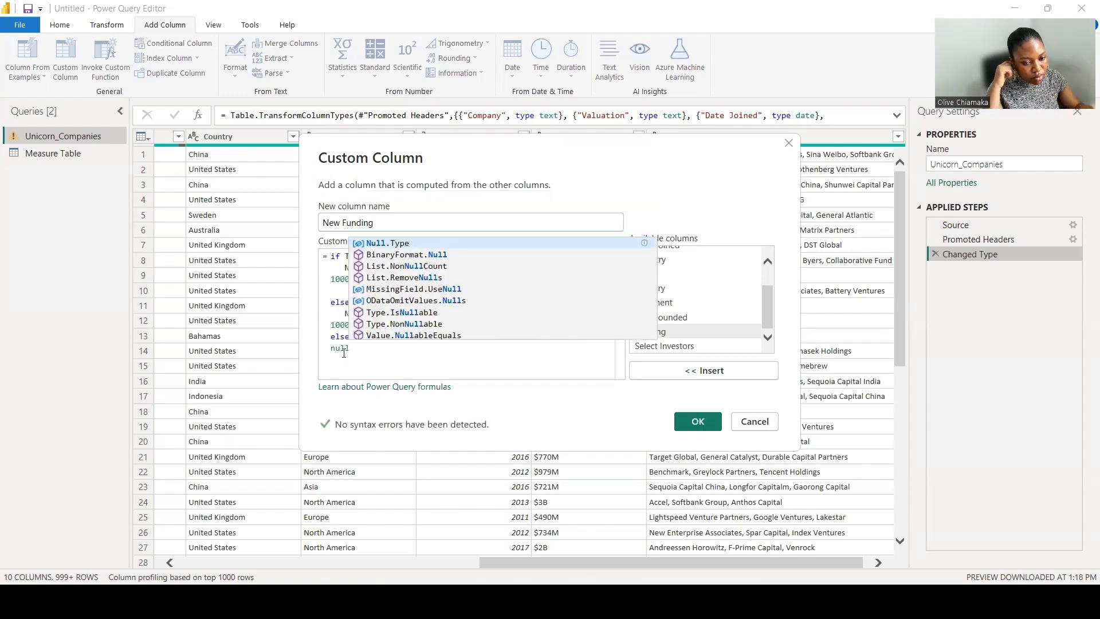
click(696, 421)
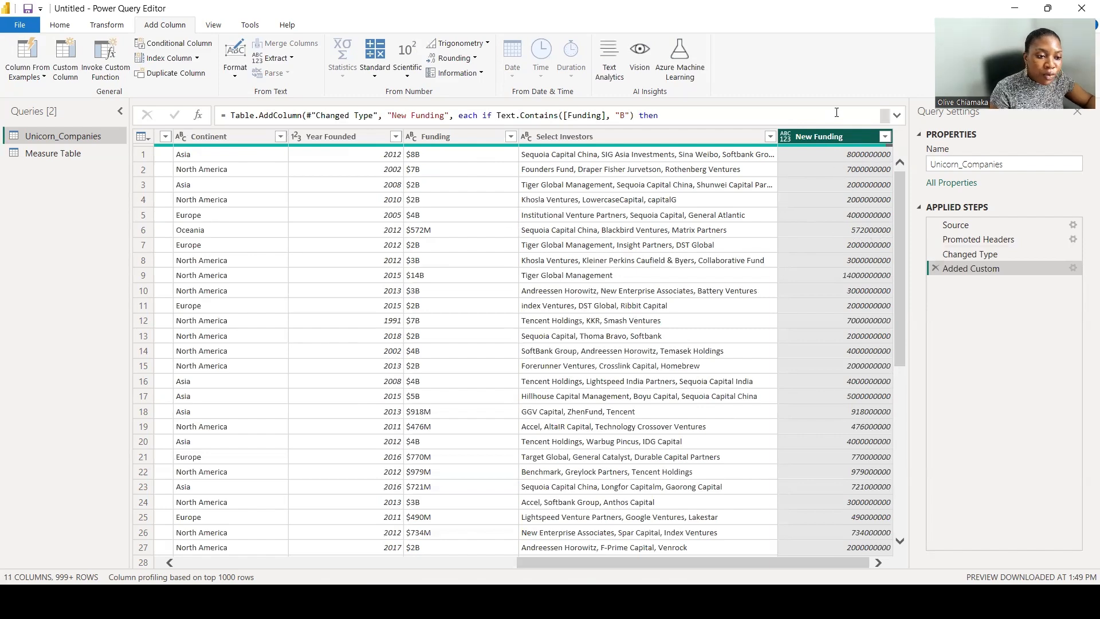
Change the New Funding column's data type to Whole Number.
right_click(831, 137)
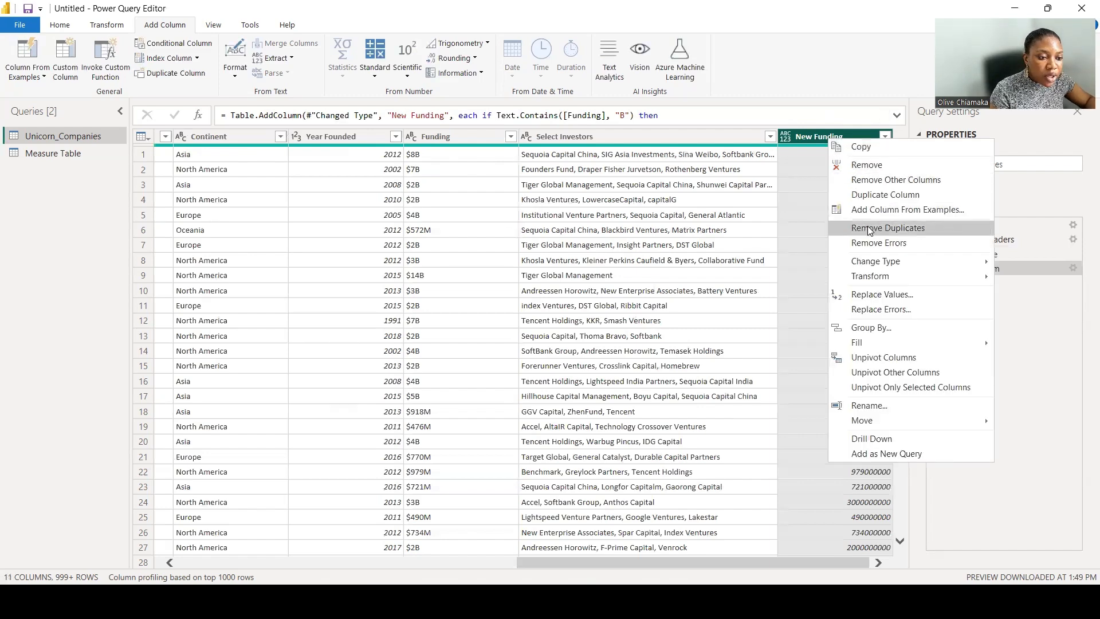
mouse_move(872, 259)
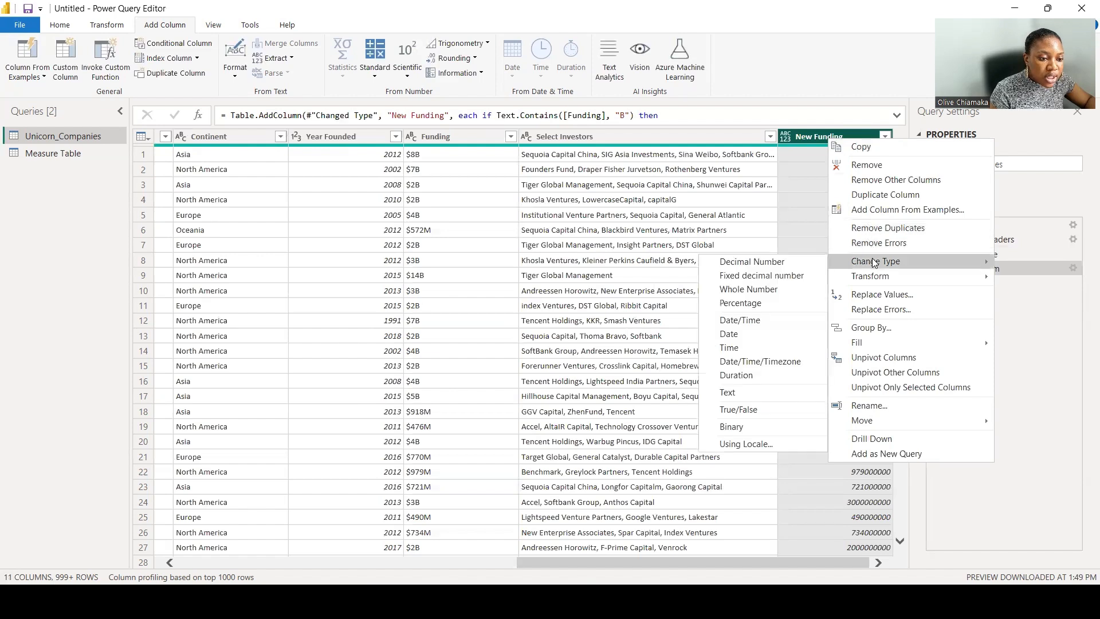
click(768, 291)
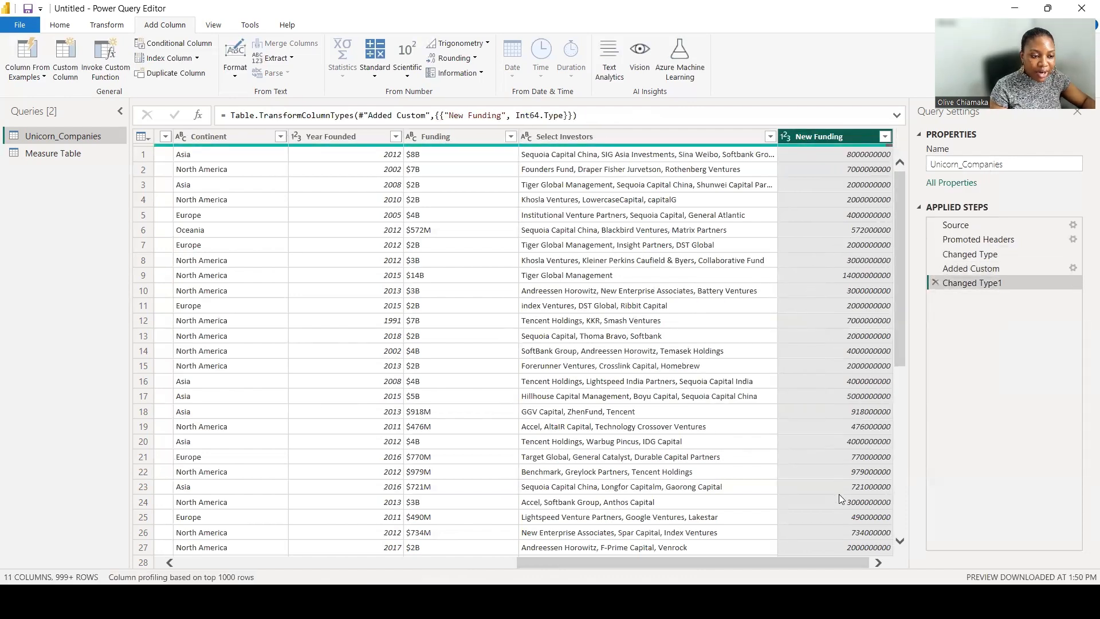
Reopen the Added Custom step's formula and select its full text, then close it and return to the Changed Type1 step.
drag(785, 565, 432, 515)
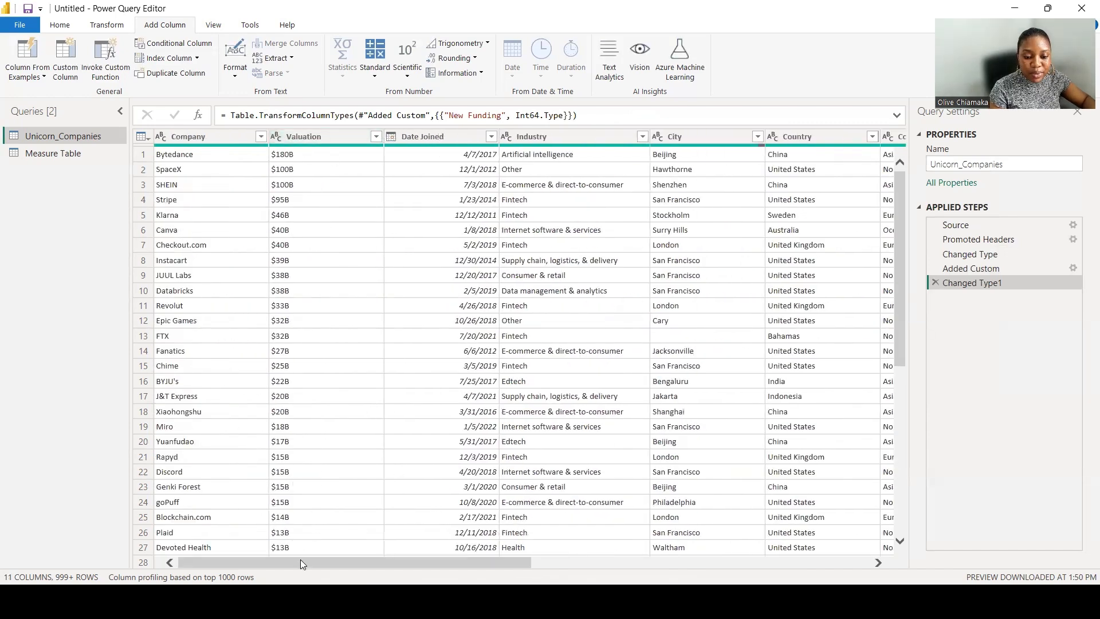
drag(300, 559, 640, 563)
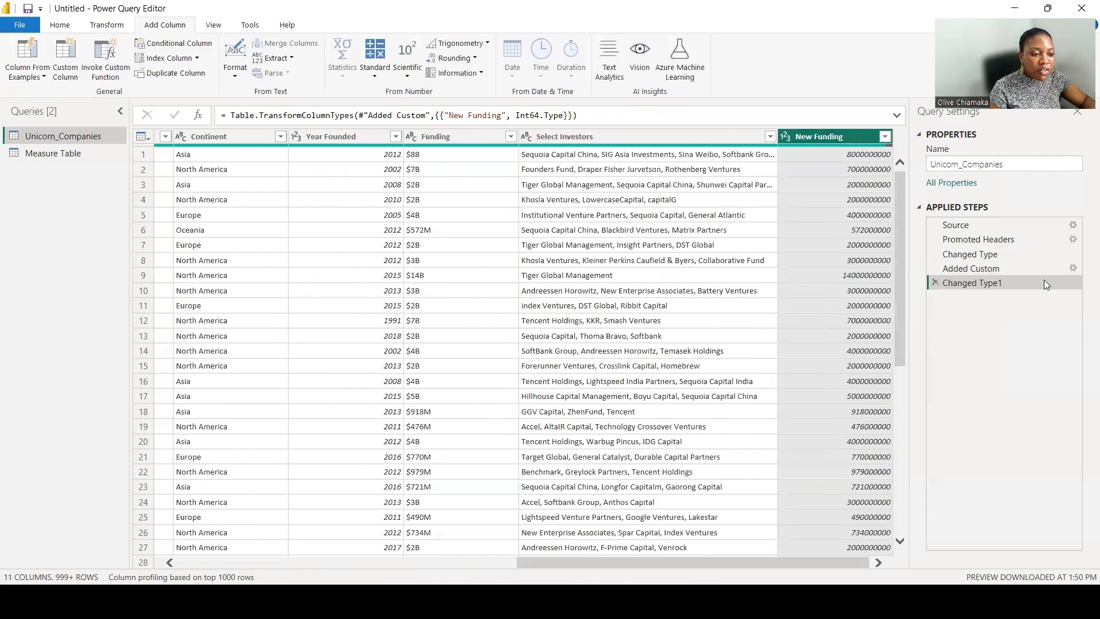
click(1072, 268)
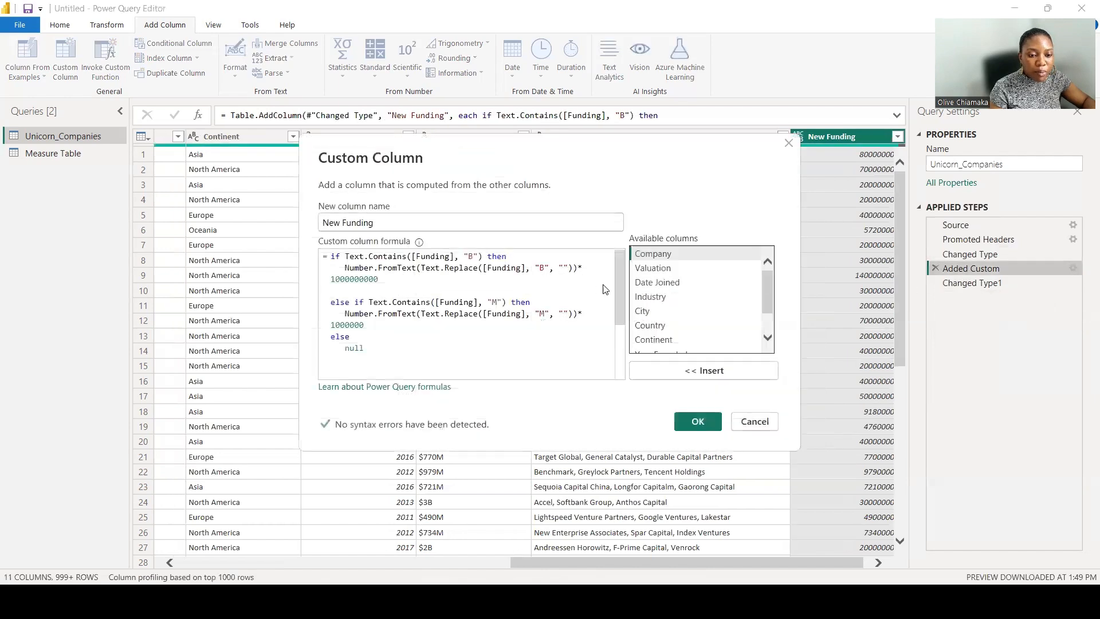
drag(367, 349, 331, 256)
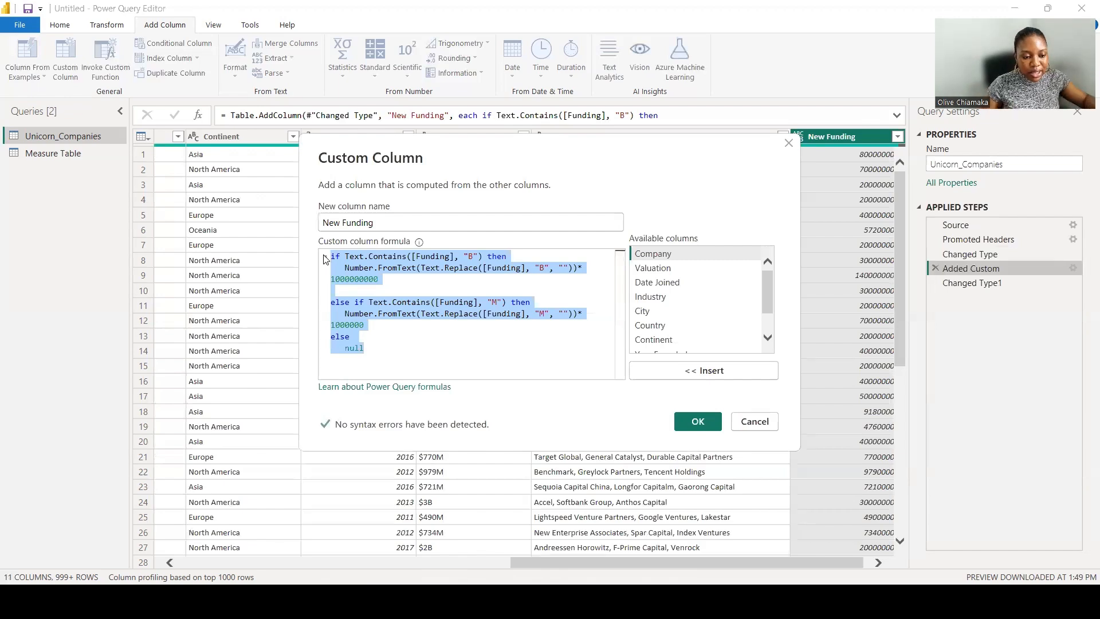
click(698, 425)
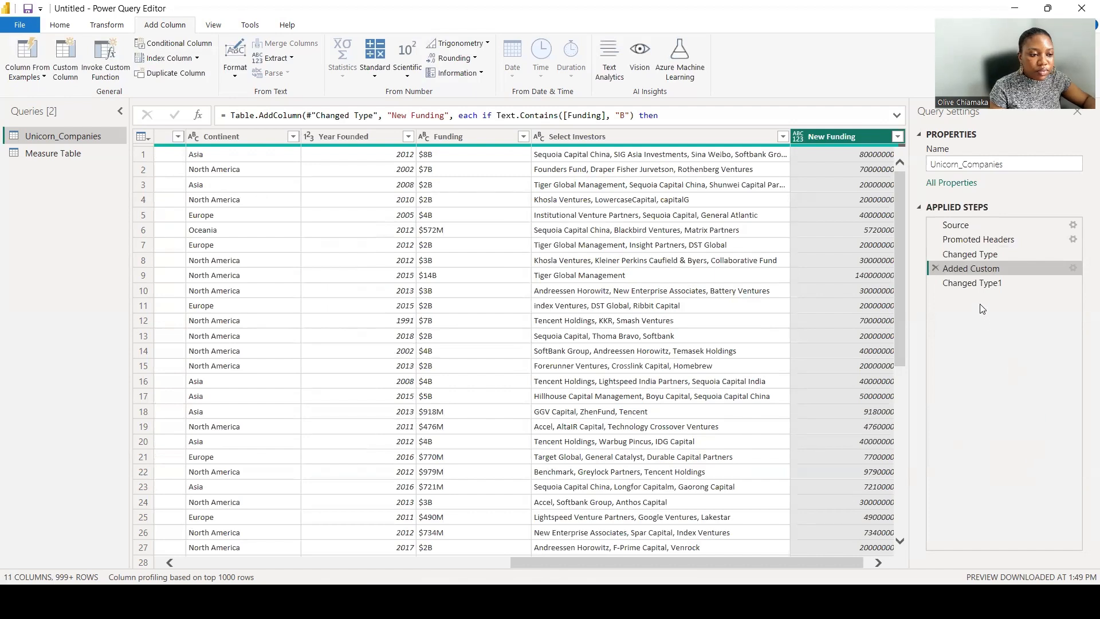
click(956, 283)
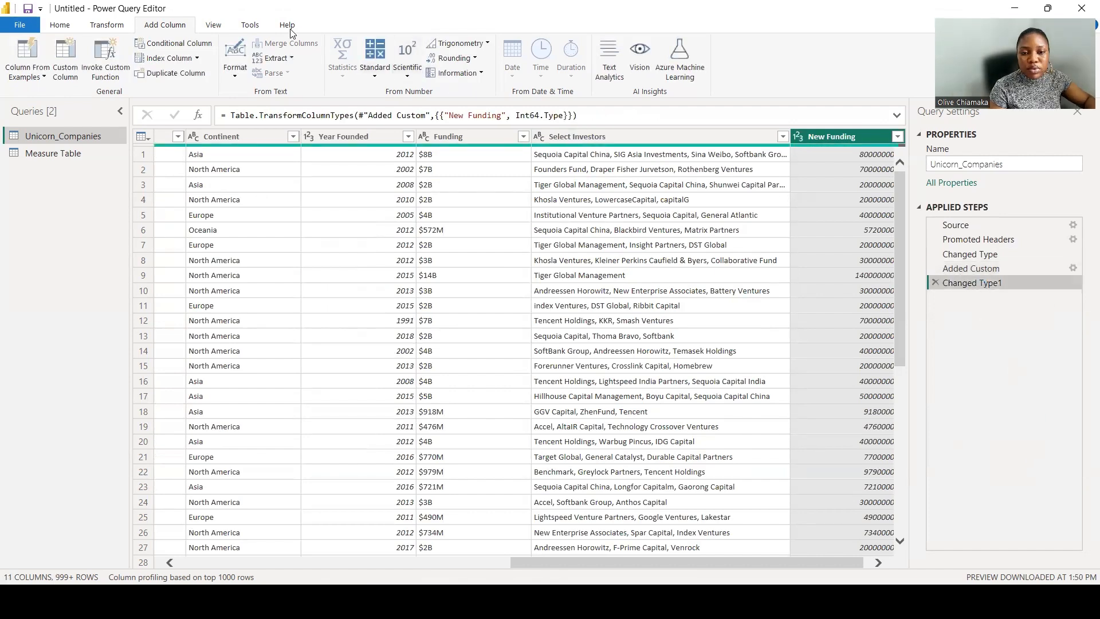
Add a custom column named New Valuation and paste the copied funding formula into it.
click(66, 55)
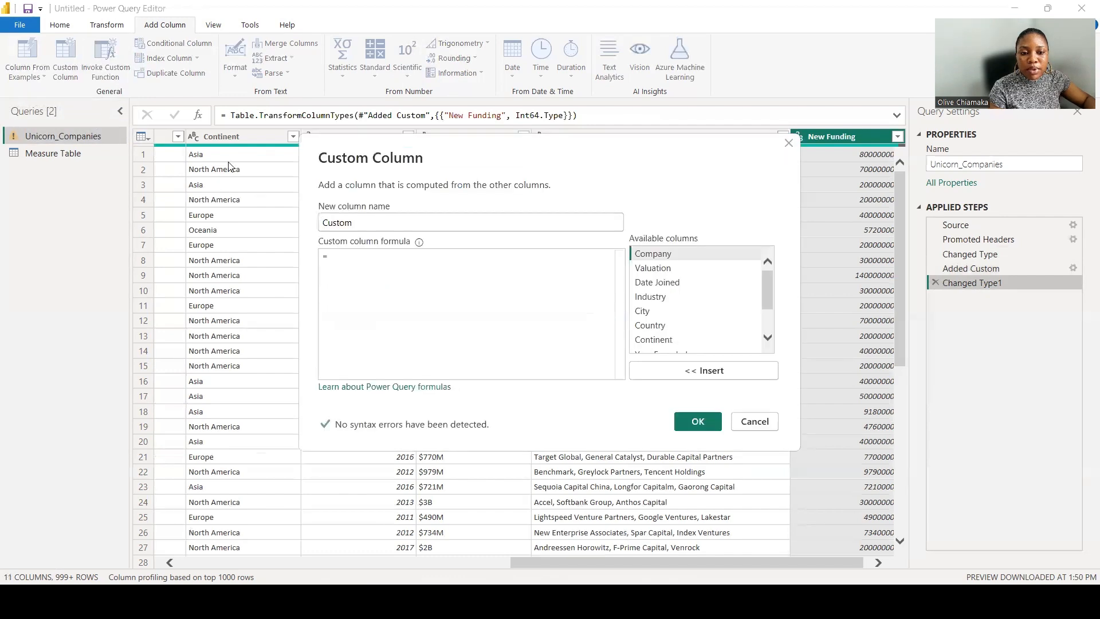
text(N)
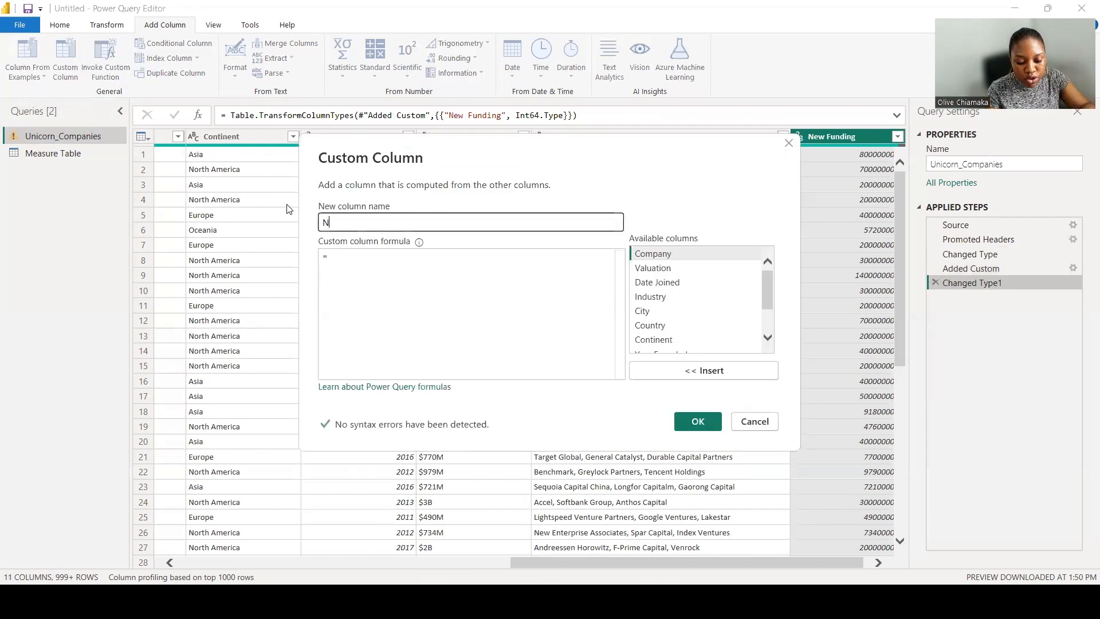
text(ew Valuation)
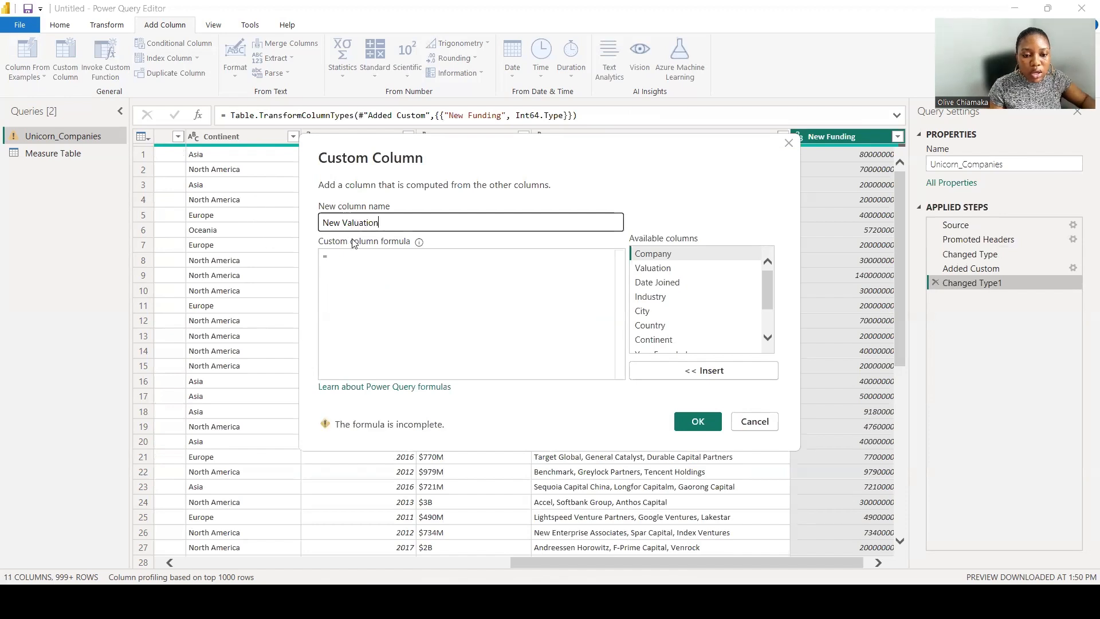
click(355, 256)
key(ctrl+v)
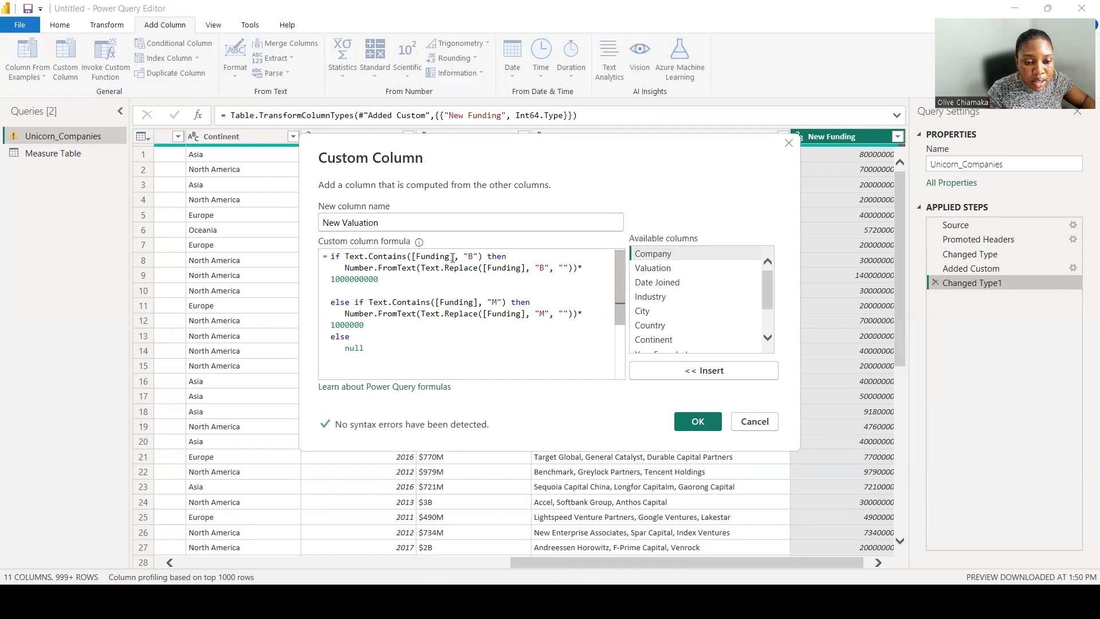
Replace every Funding column reference in the formula with Valuation and confirm the New Valuation column.
drag(451, 257, 417, 258)
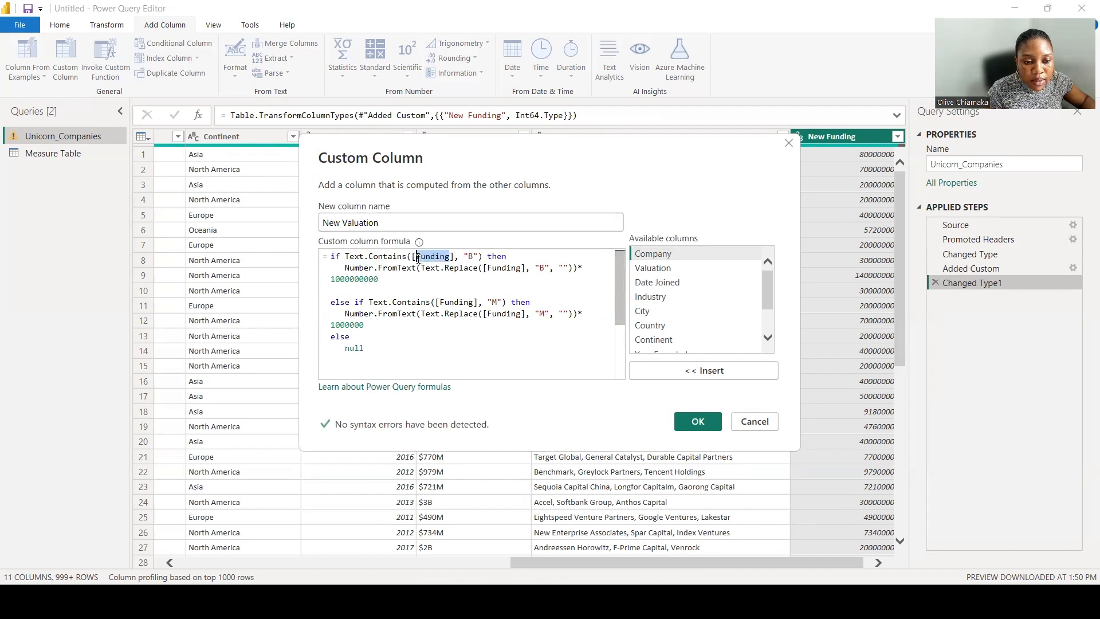
text(Valuat)
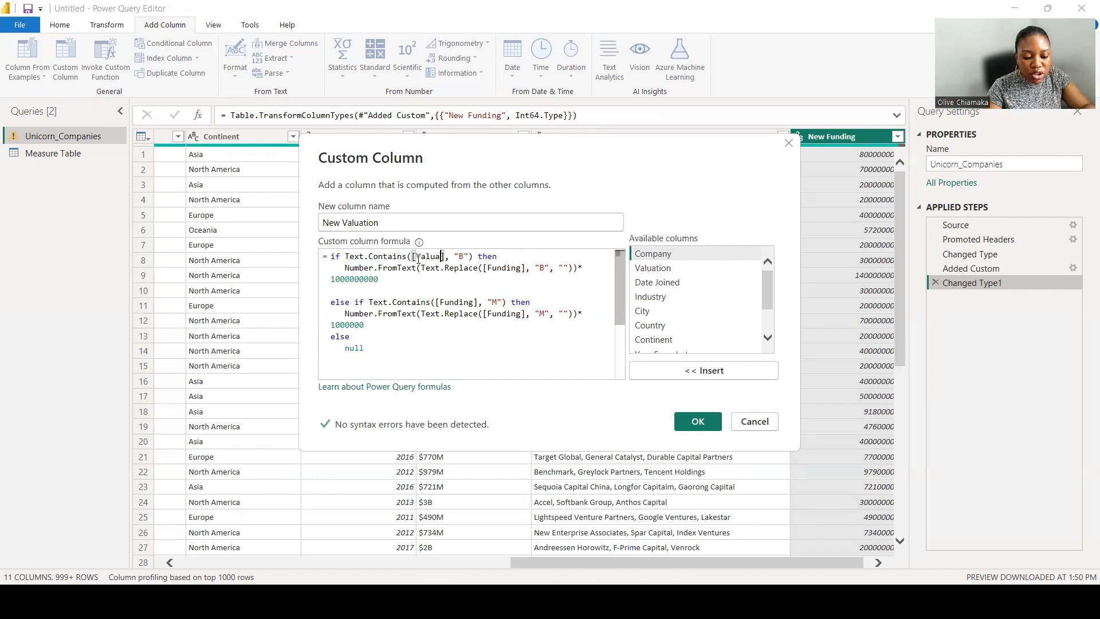
text(ion)
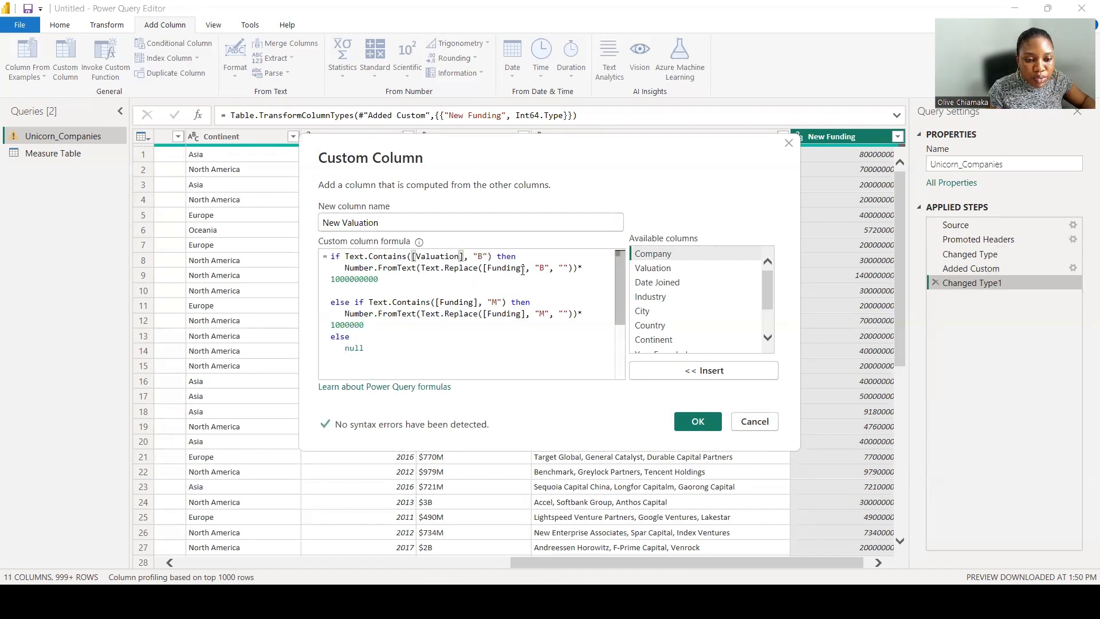
drag(522, 269, 488, 273)
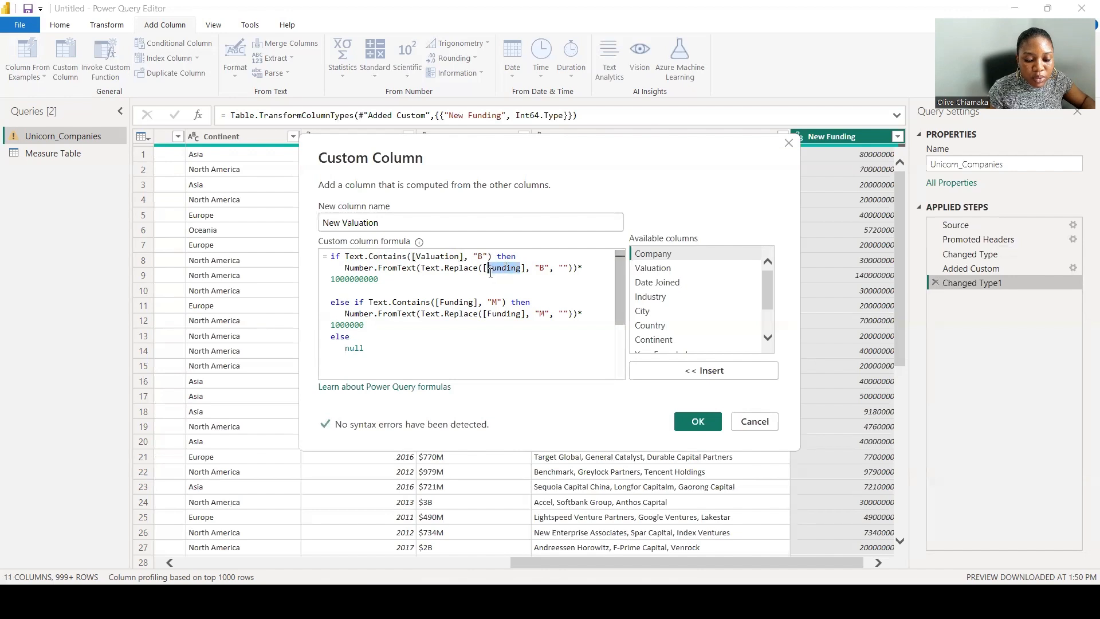
text(Valuation)
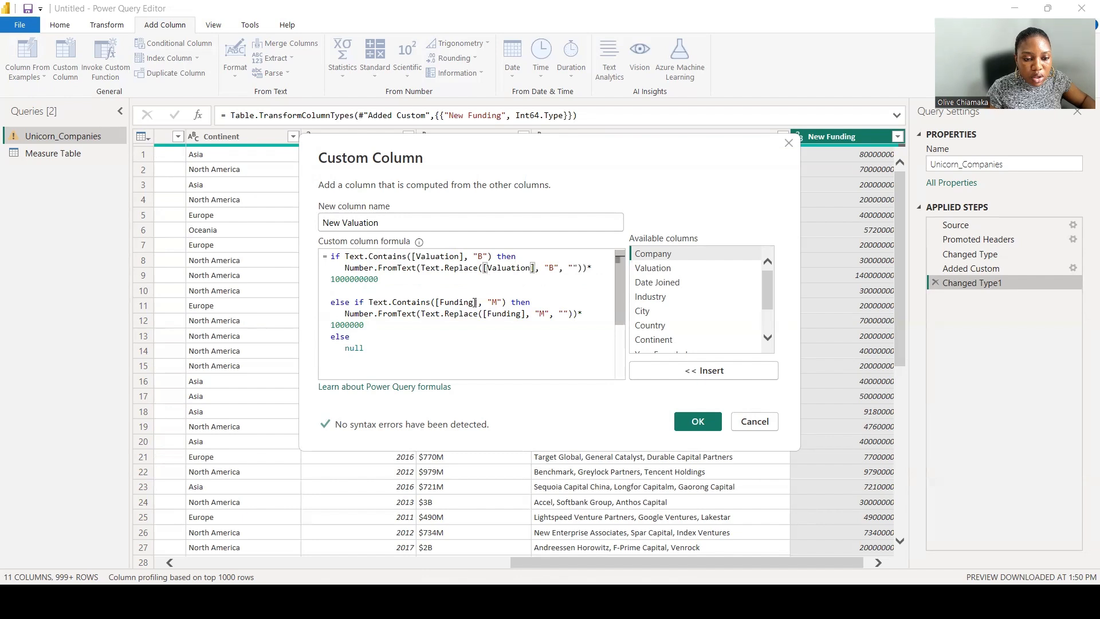
drag(475, 302, 440, 302)
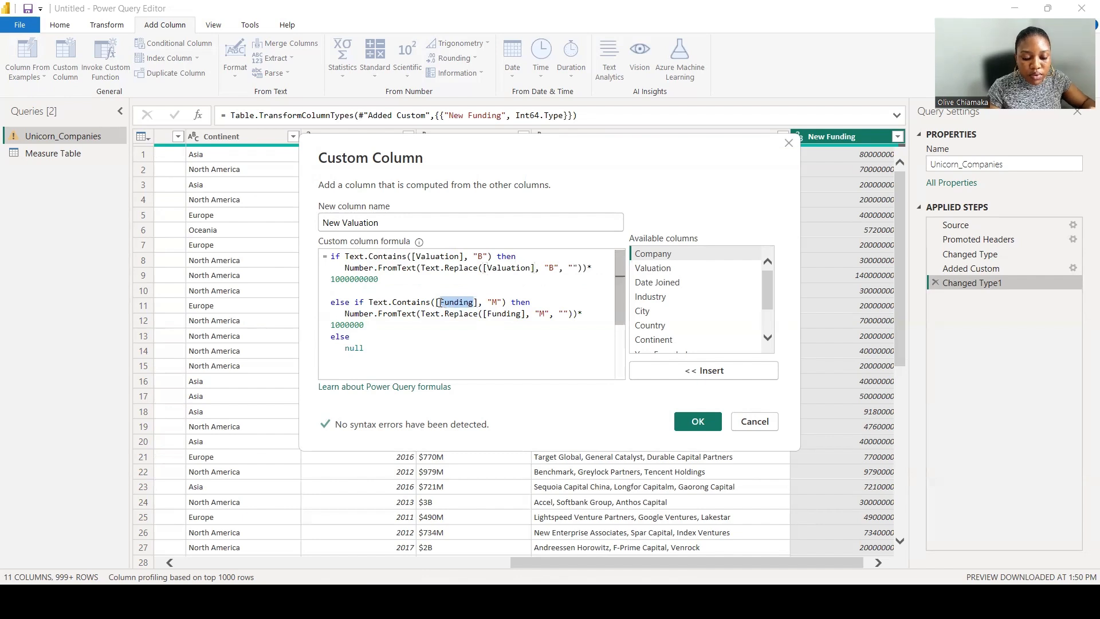
text(Valuation)
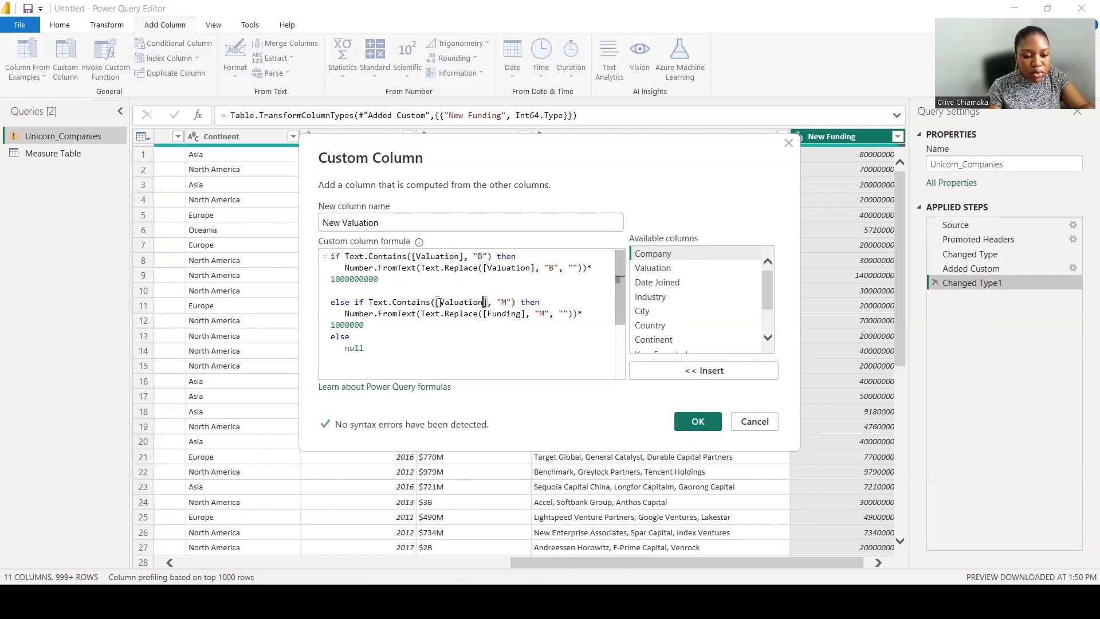
drag(522, 313, 490, 315)
text(Val)
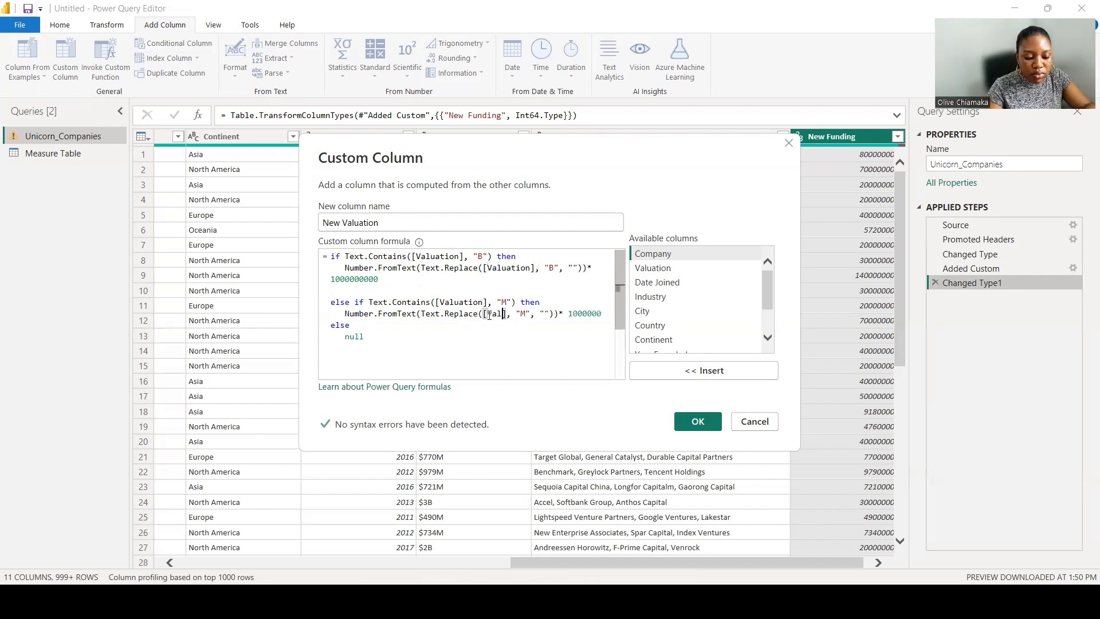
text(uation)
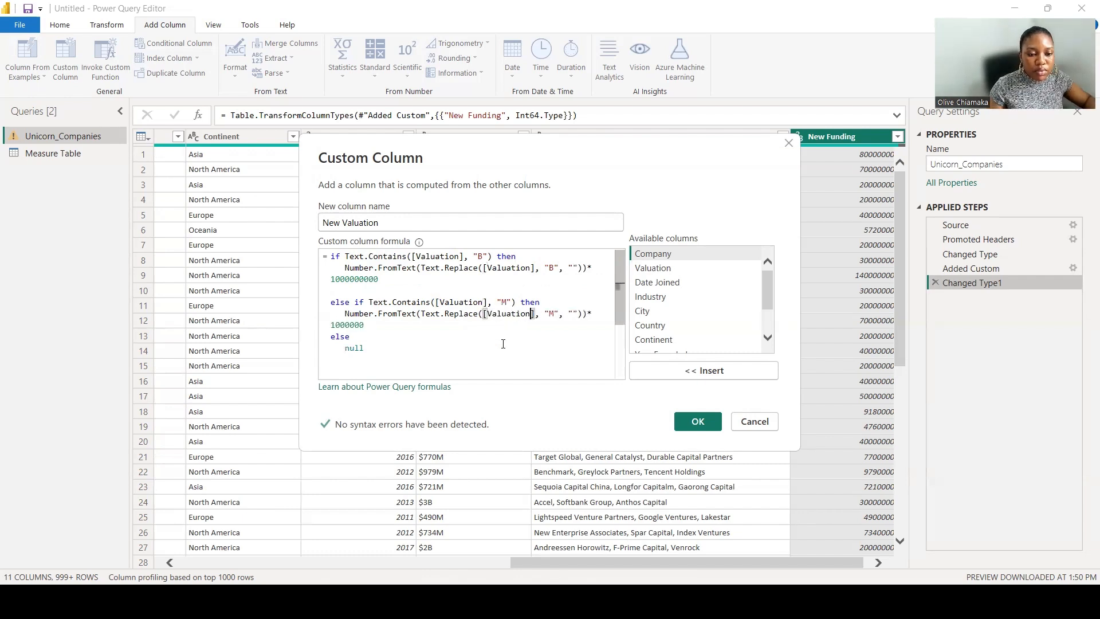
click(695, 421)
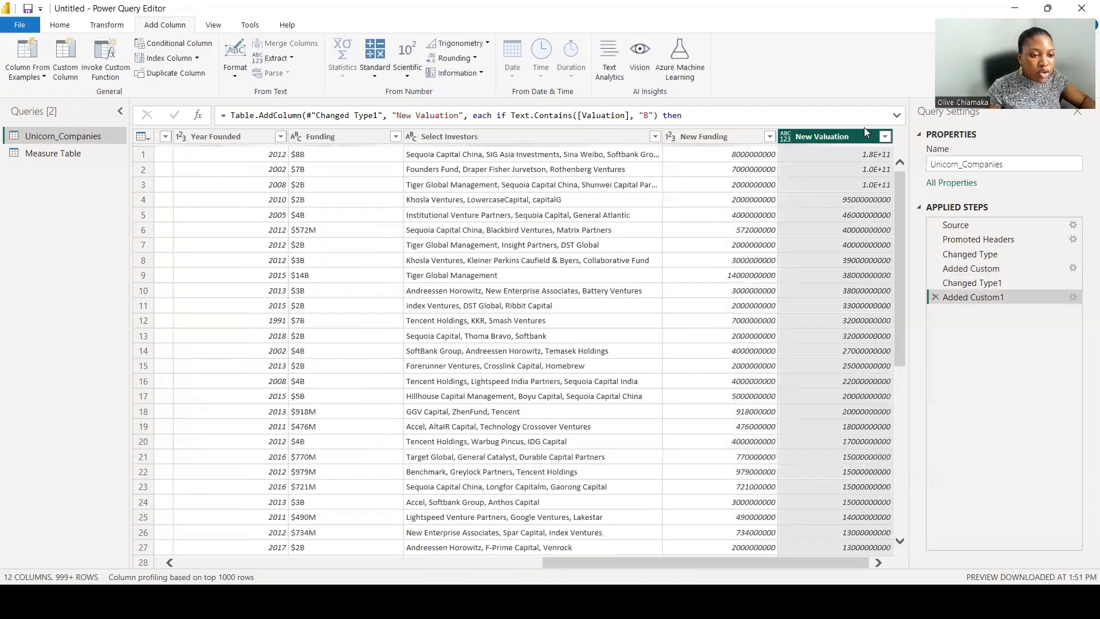
Change the New Valuation column's data type to Whole Number.
right_click(839, 138)
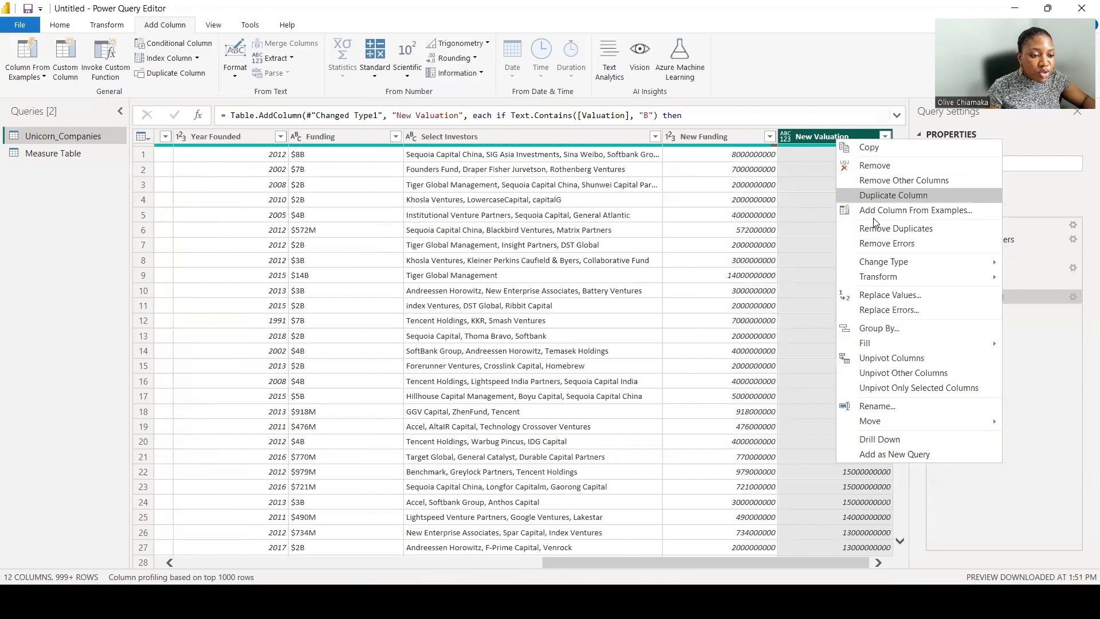
mouse_move(894, 261)
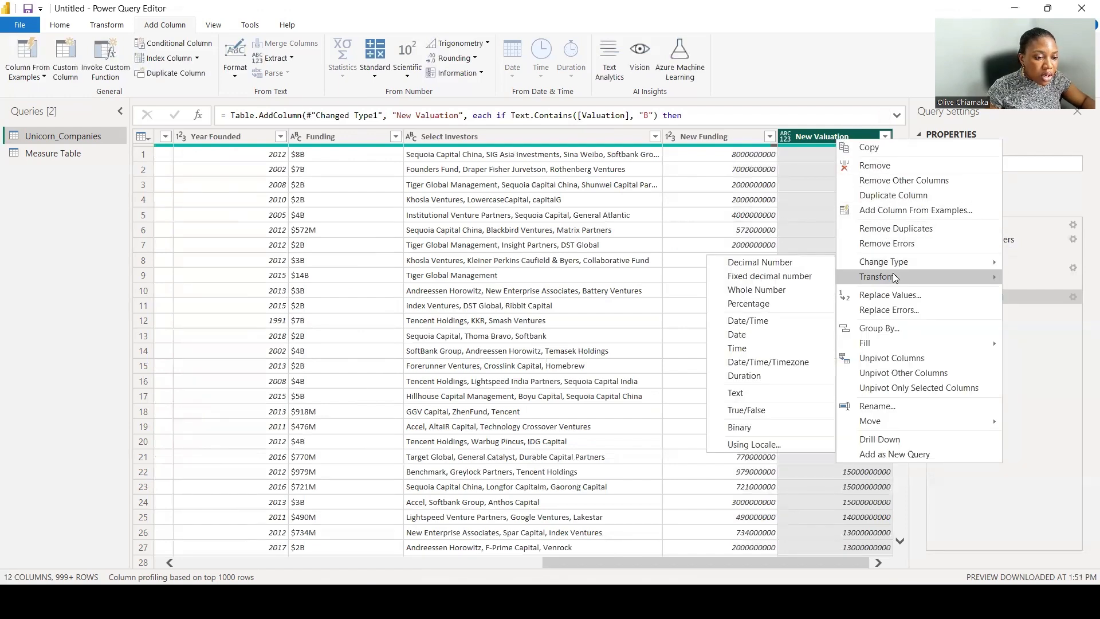
click(790, 287)
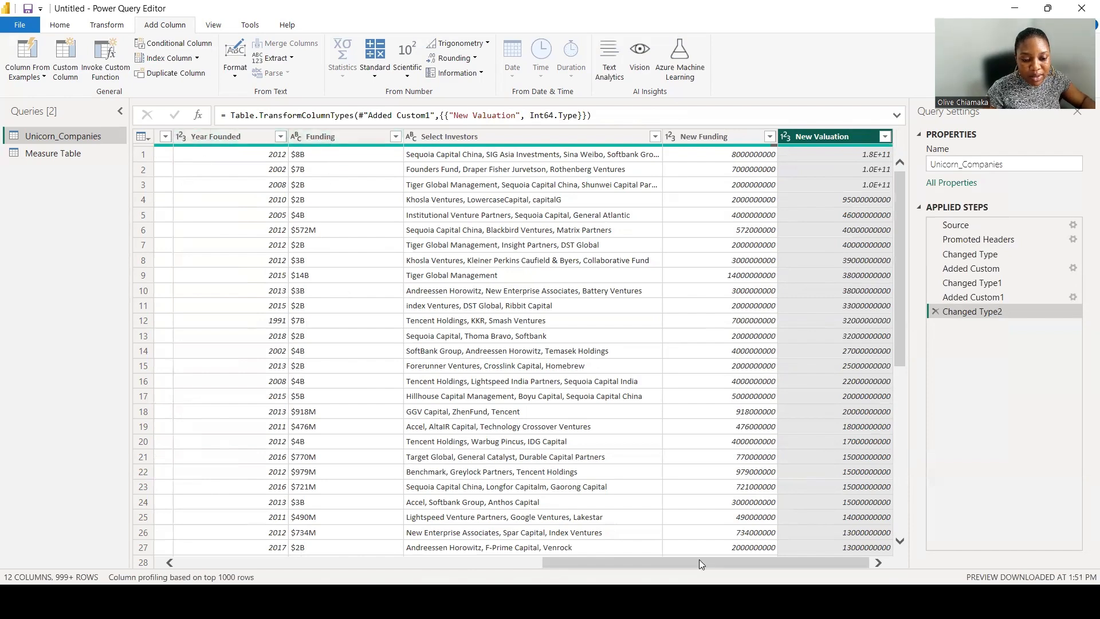
Close Power Query and apply the query changes to the report.
drag(696, 566, 559, 562)
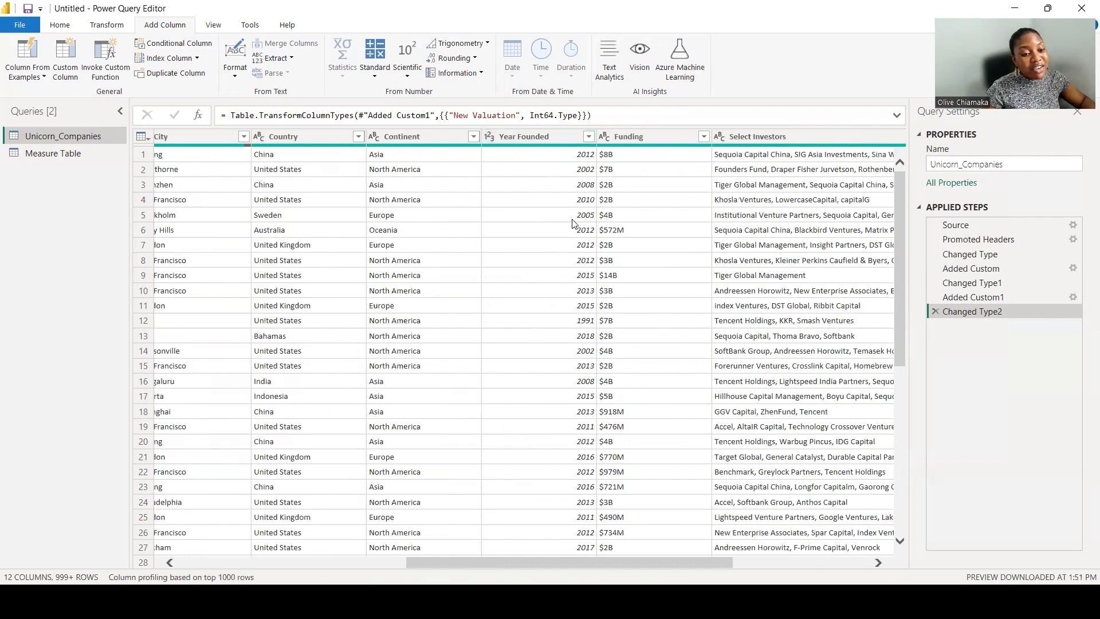
drag(529, 563, 508, 562)
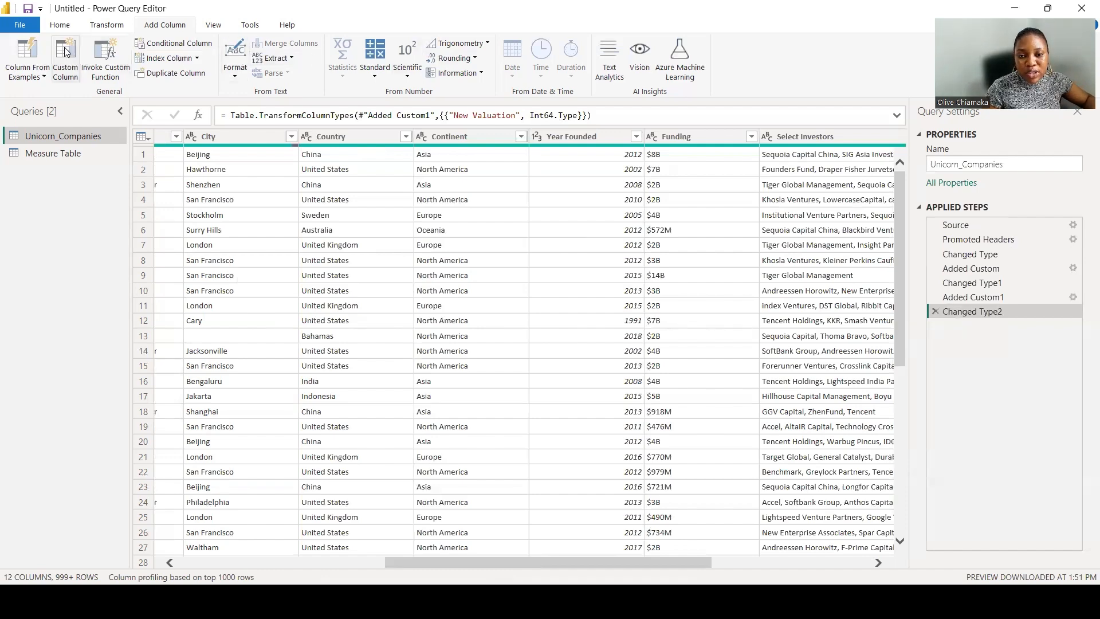
click(59, 25)
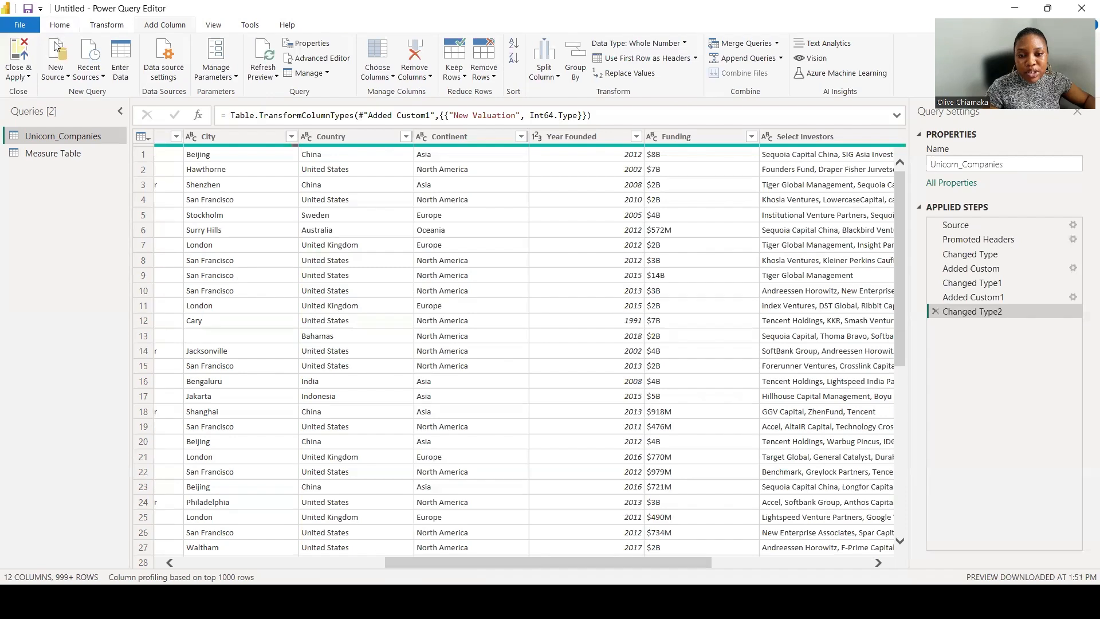
click(26, 76)
click(37, 93)
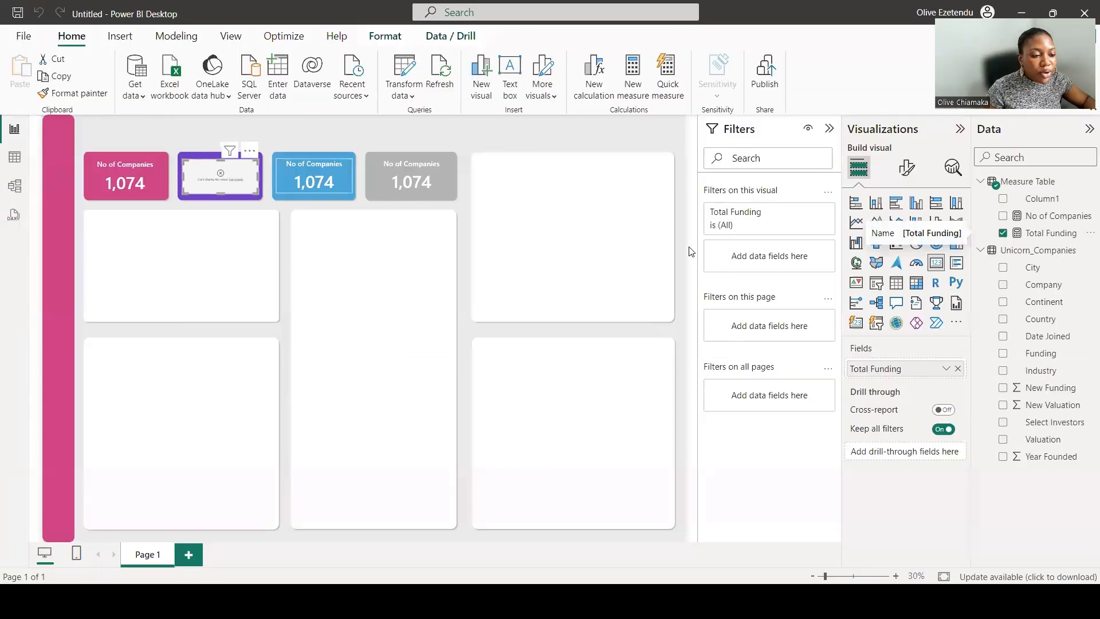
Remove Total Funding from the drill-through fields and redefine the Total Funding measure as SUM of New Funding.
click(958, 369)
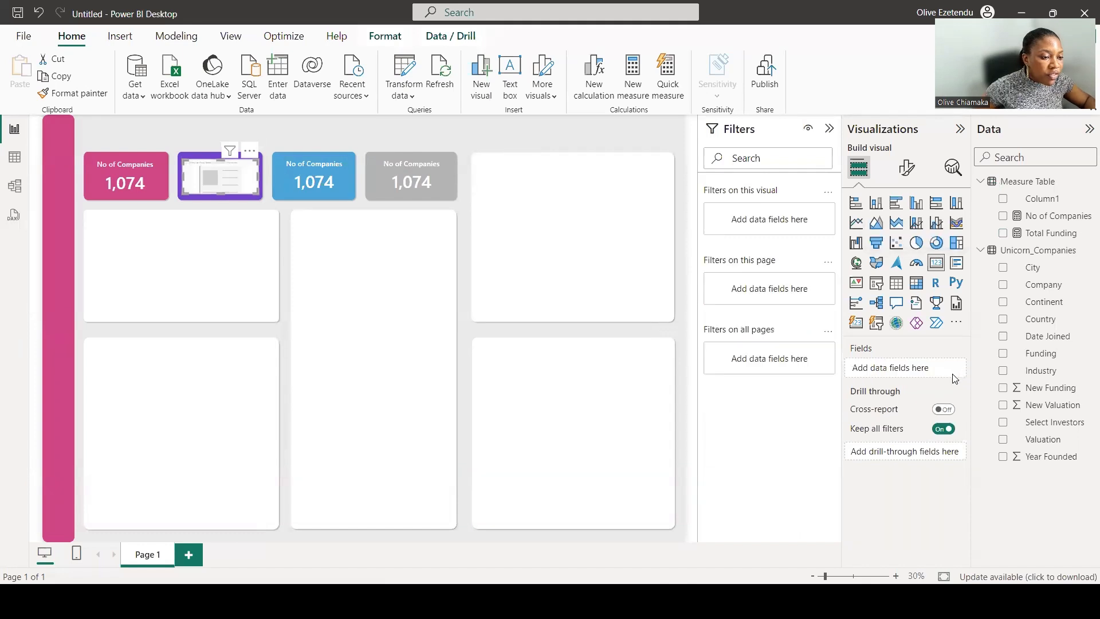
click(1042, 233)
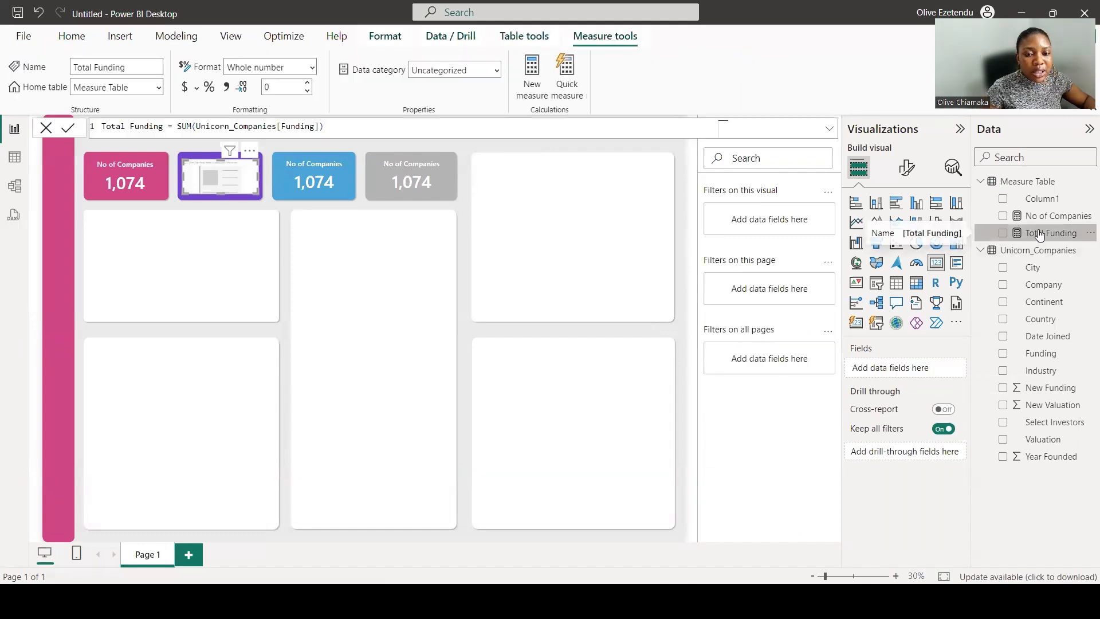
click(282, 126)
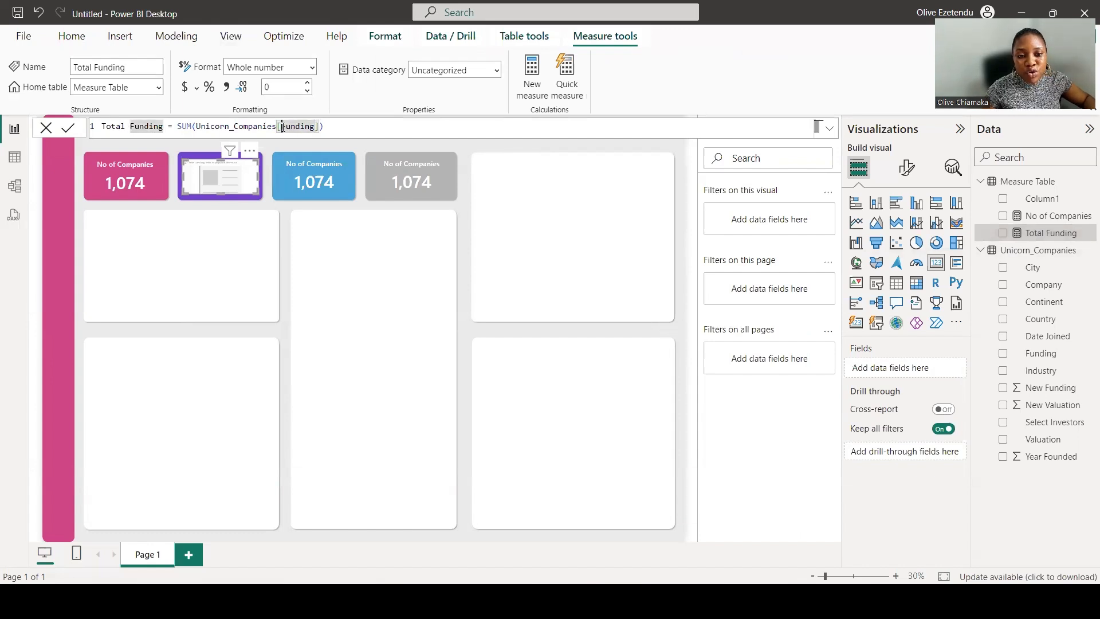
text(N)
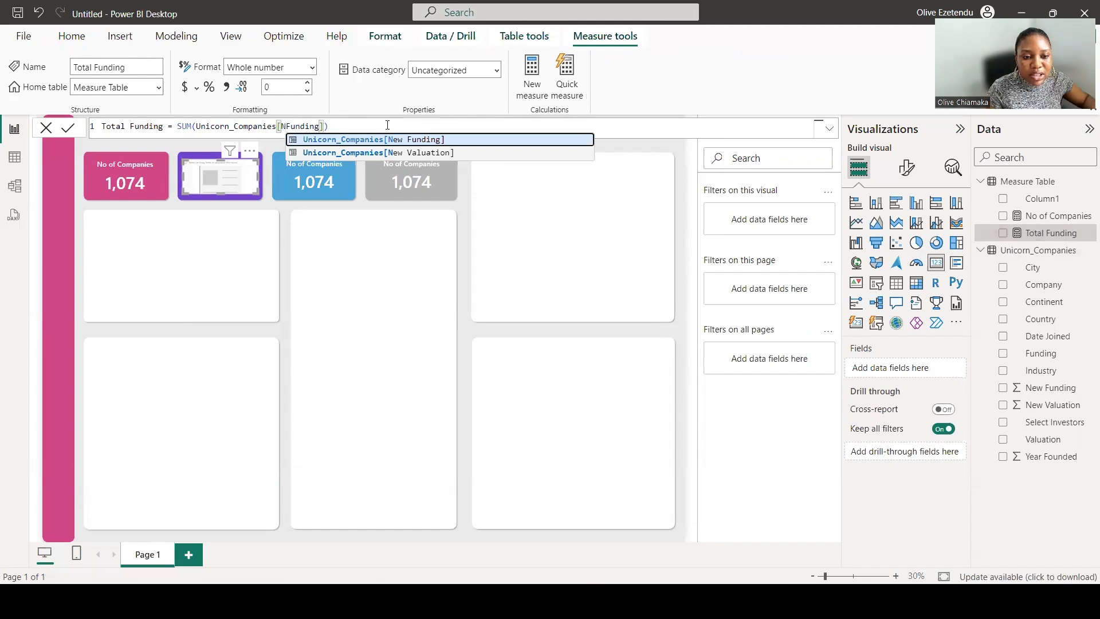
click(401, 138)
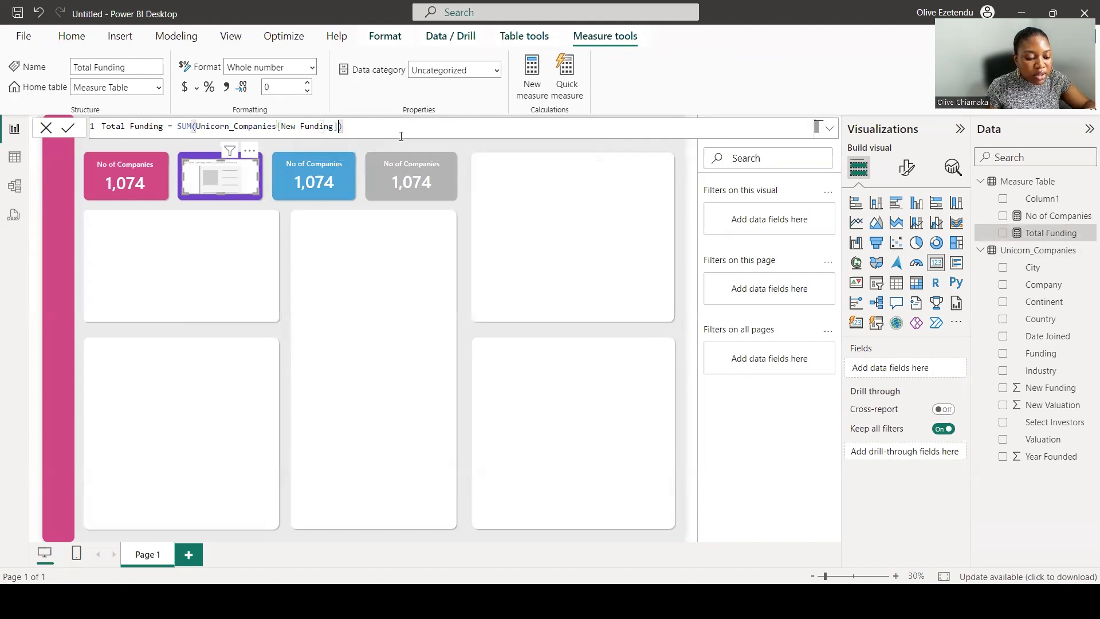
key(Return)
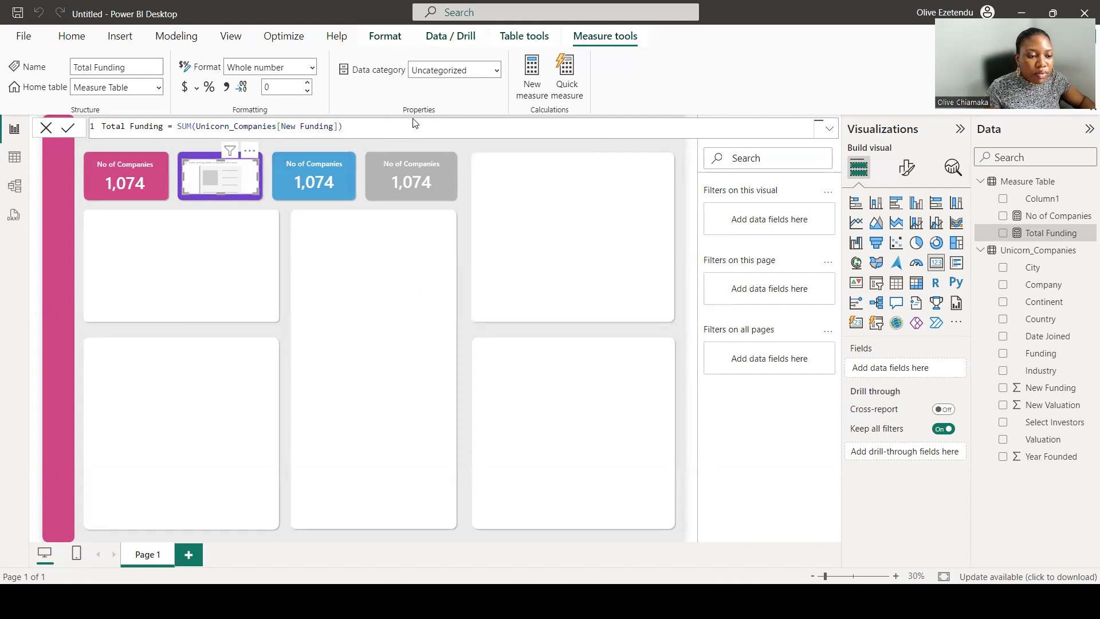
Create a new measure Total Valuation = SUM(Unicorn_Companies[New Valuation]).
click(534, 73)
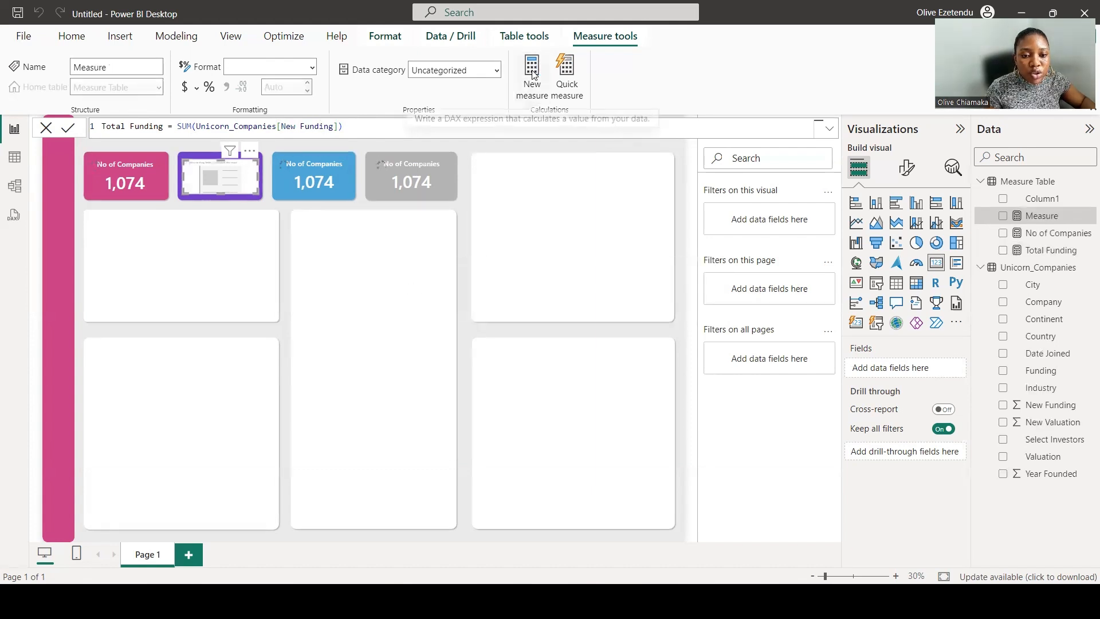
text(Total)
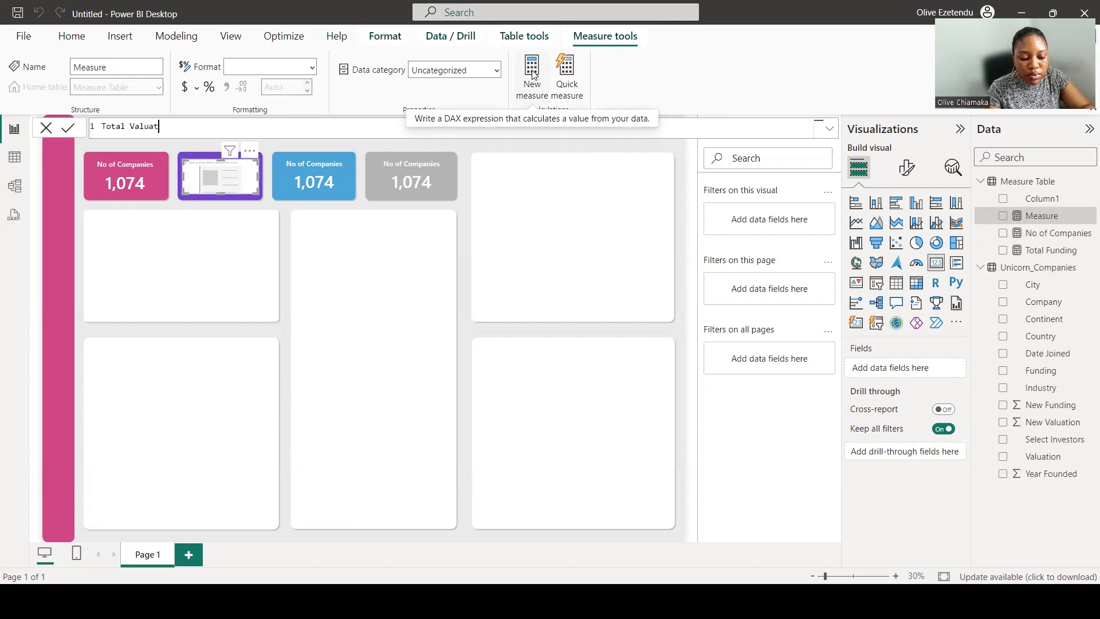
text(Valuation = )
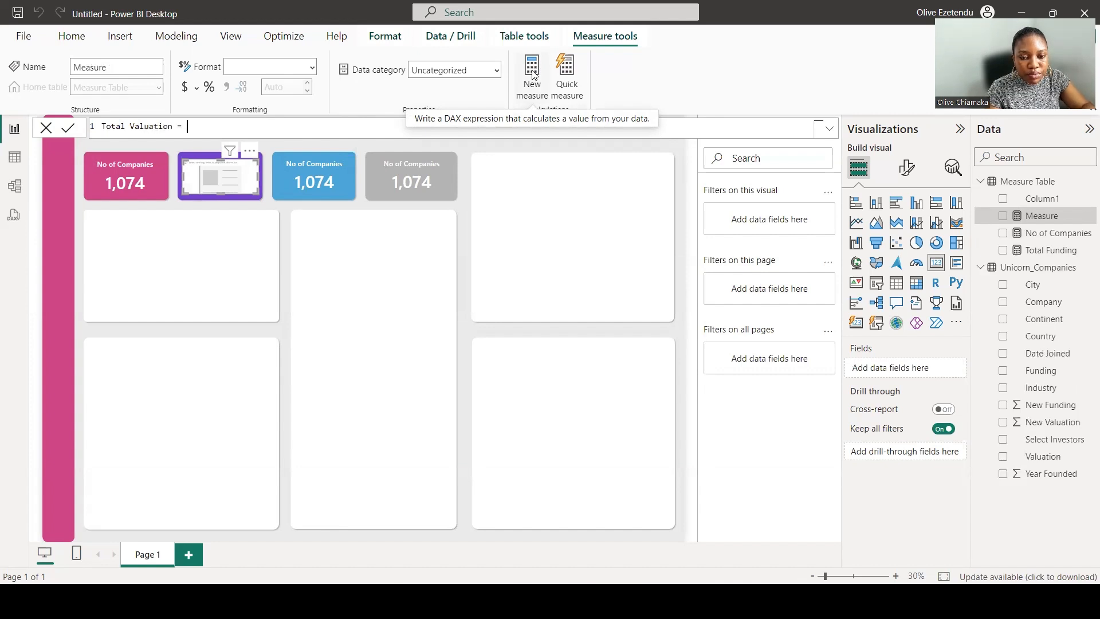
text(sum)
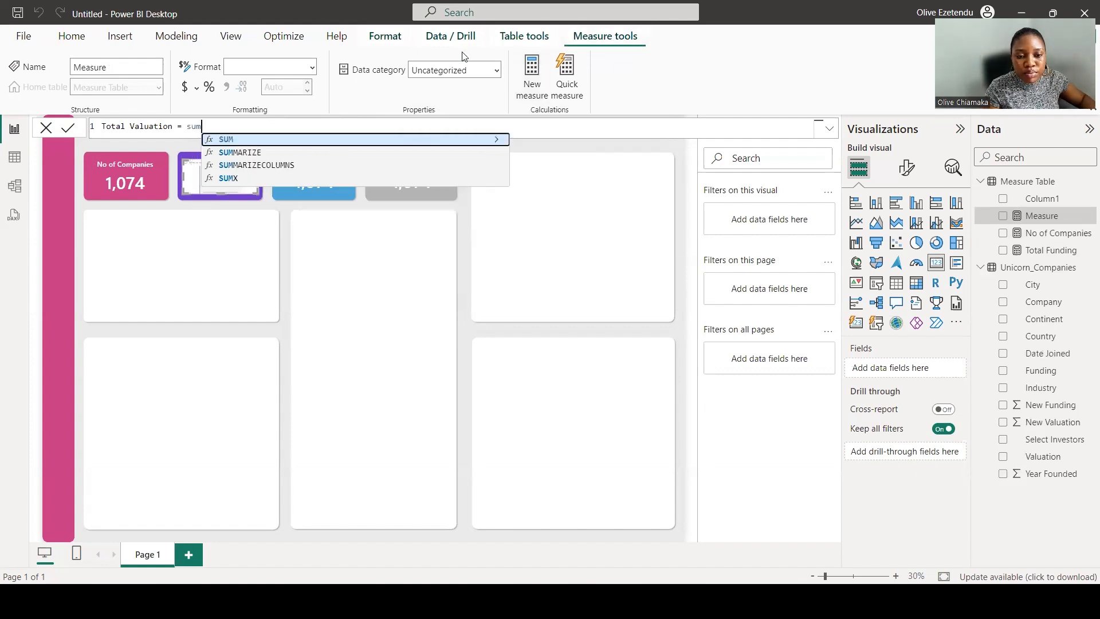
click(334, 141)
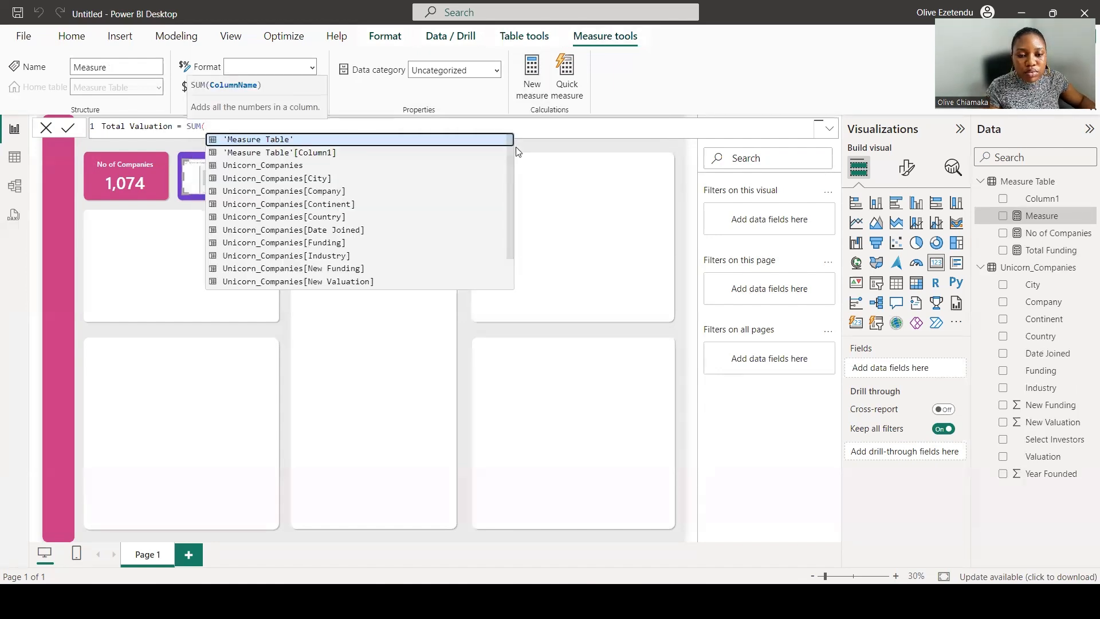
scroll(332, 232, down, 1)
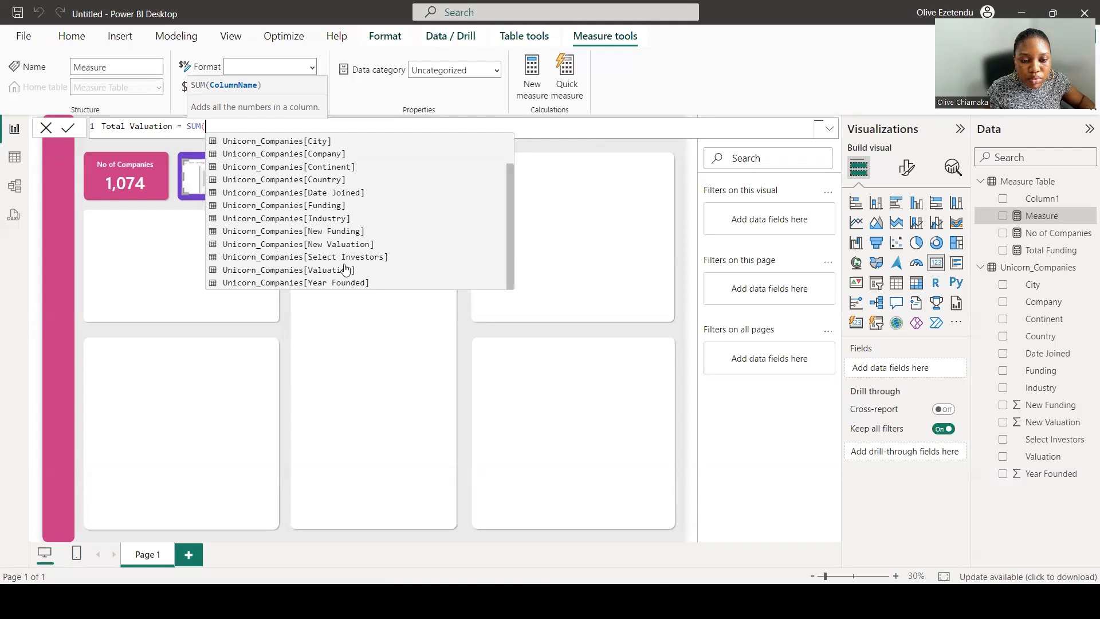
click(336, 244)
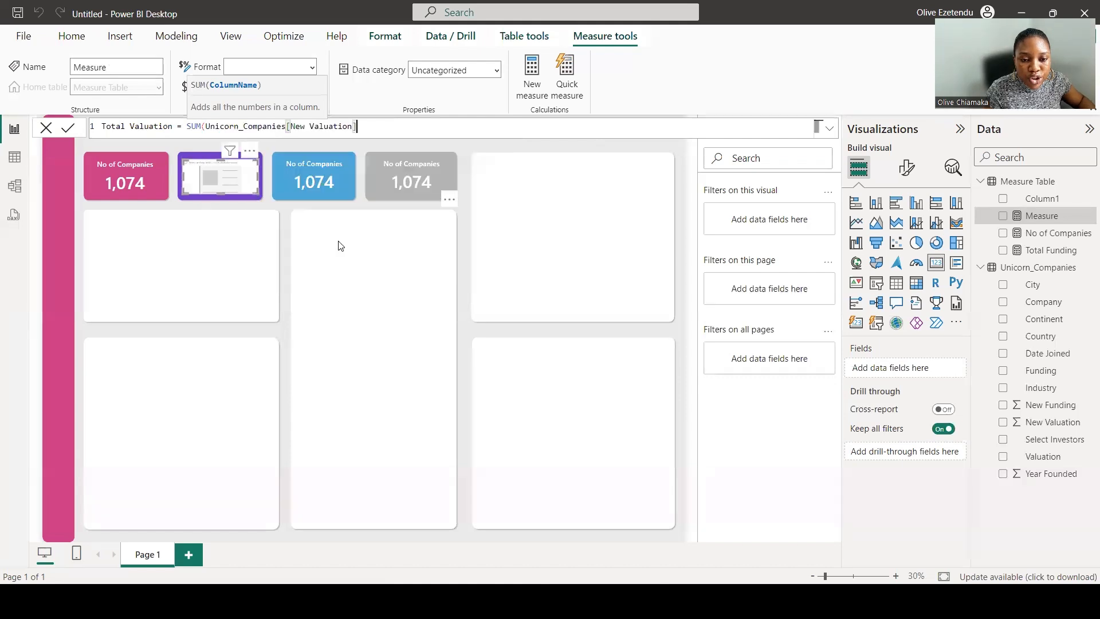
text())
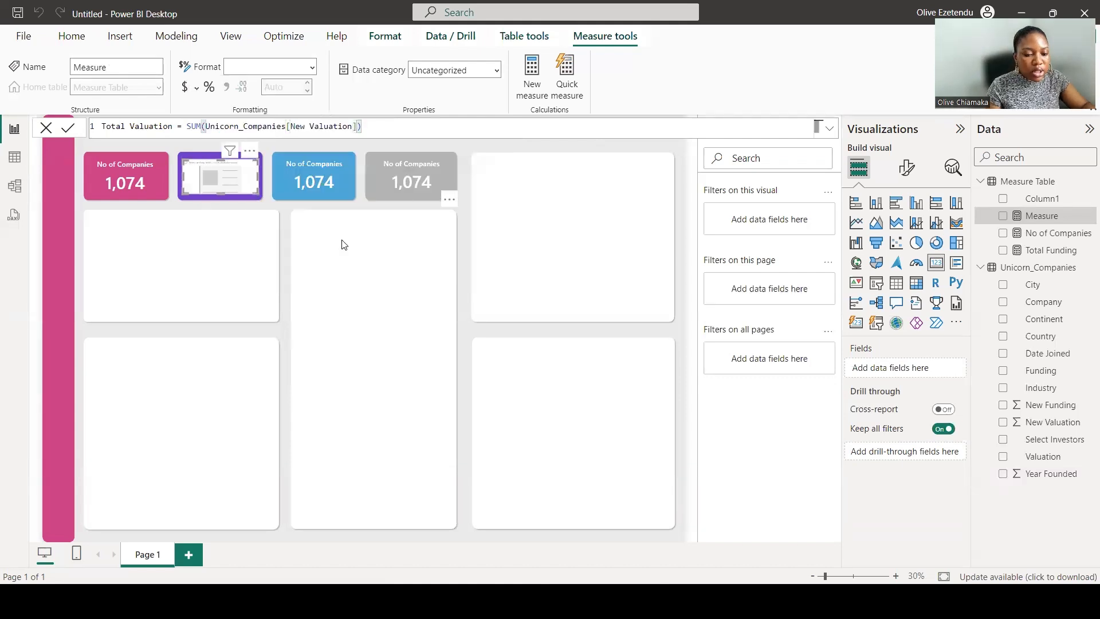
key(Return)
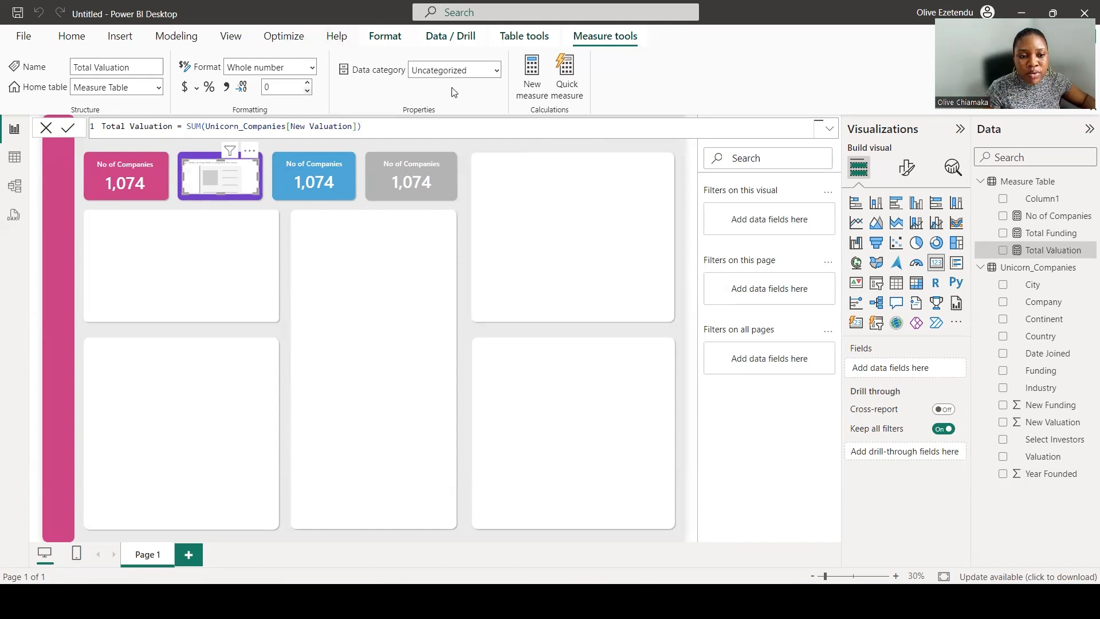
Create a new measure Value Created = [Total Valuation] - [Total Funding].
click(532, 71)
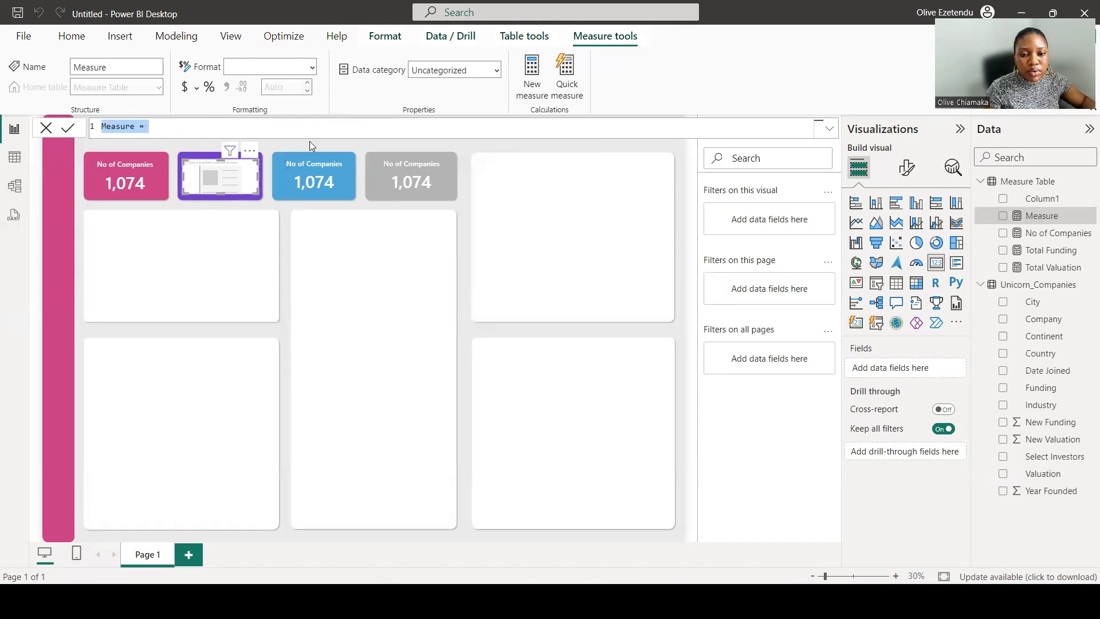
text(Value )
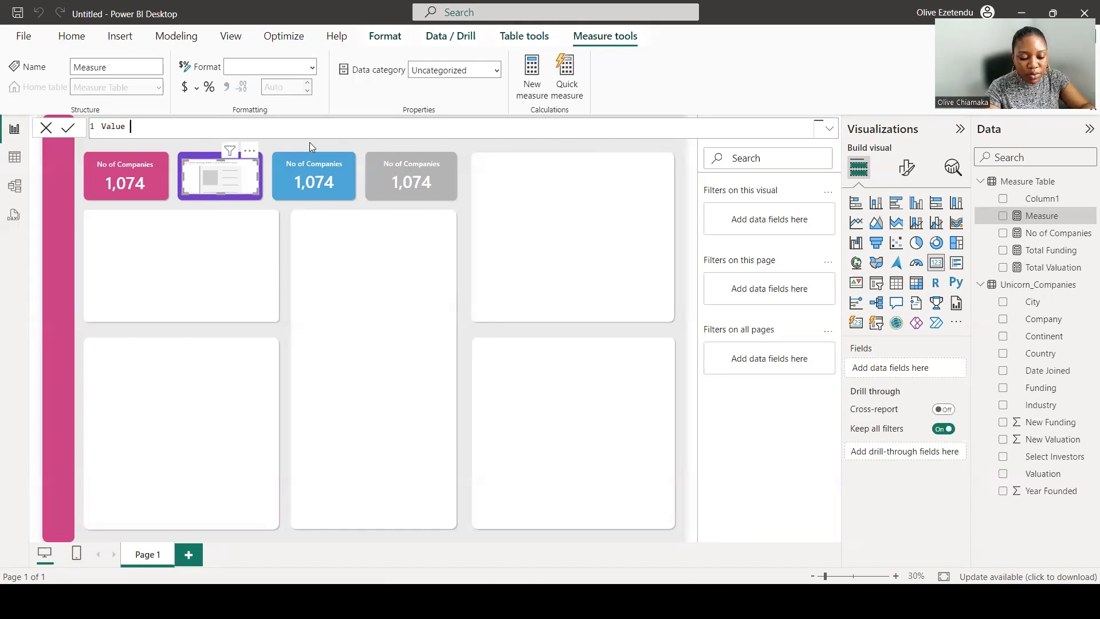
text(Creat)
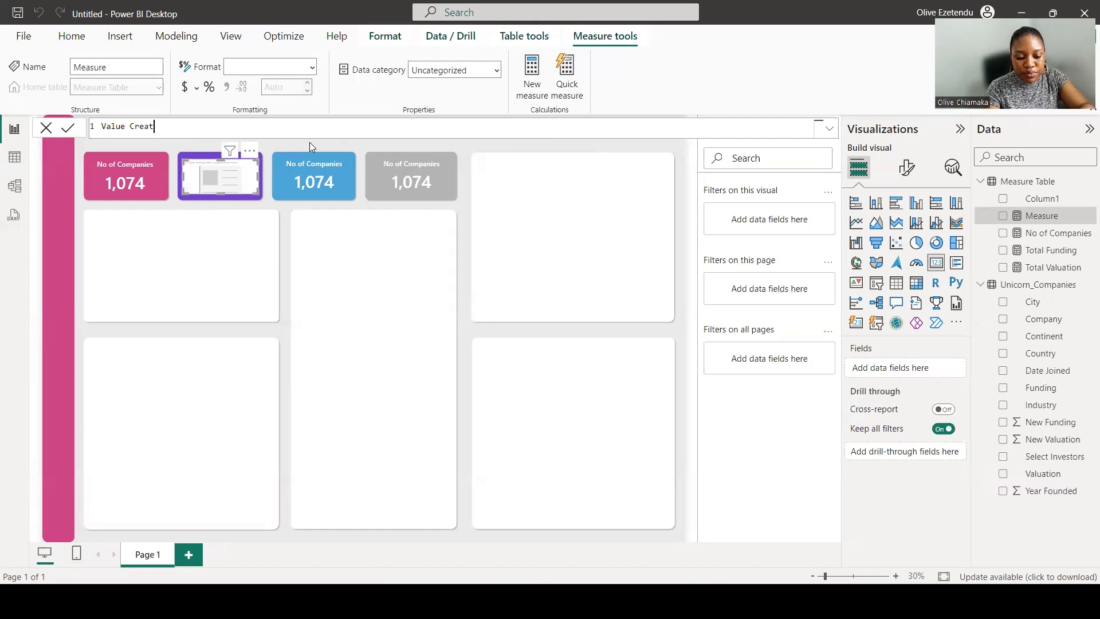
text(ed =)
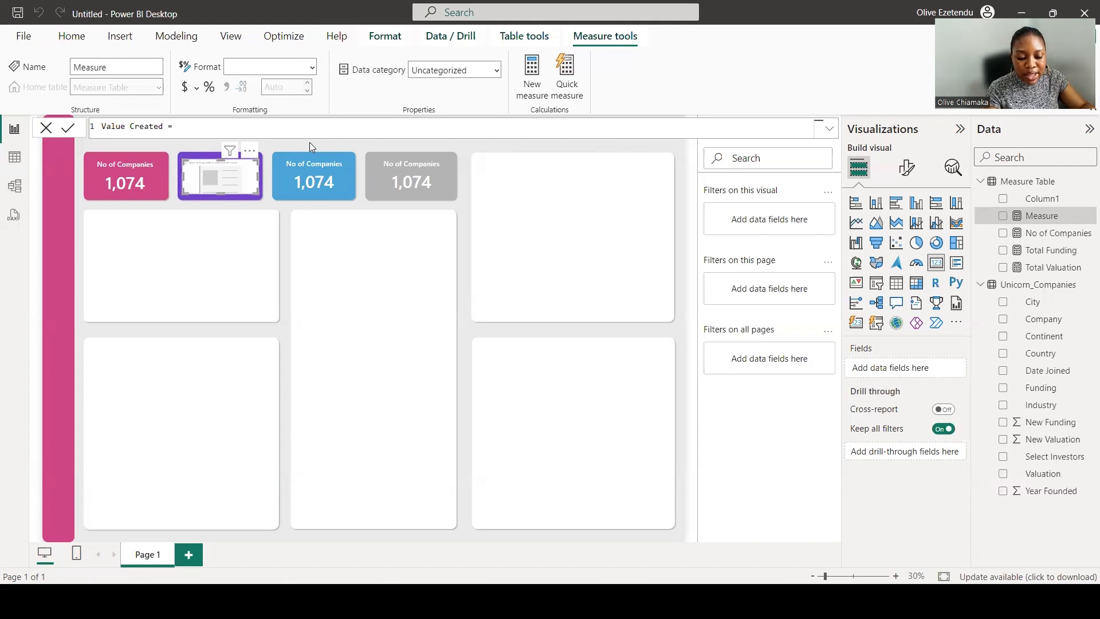
text( [To)
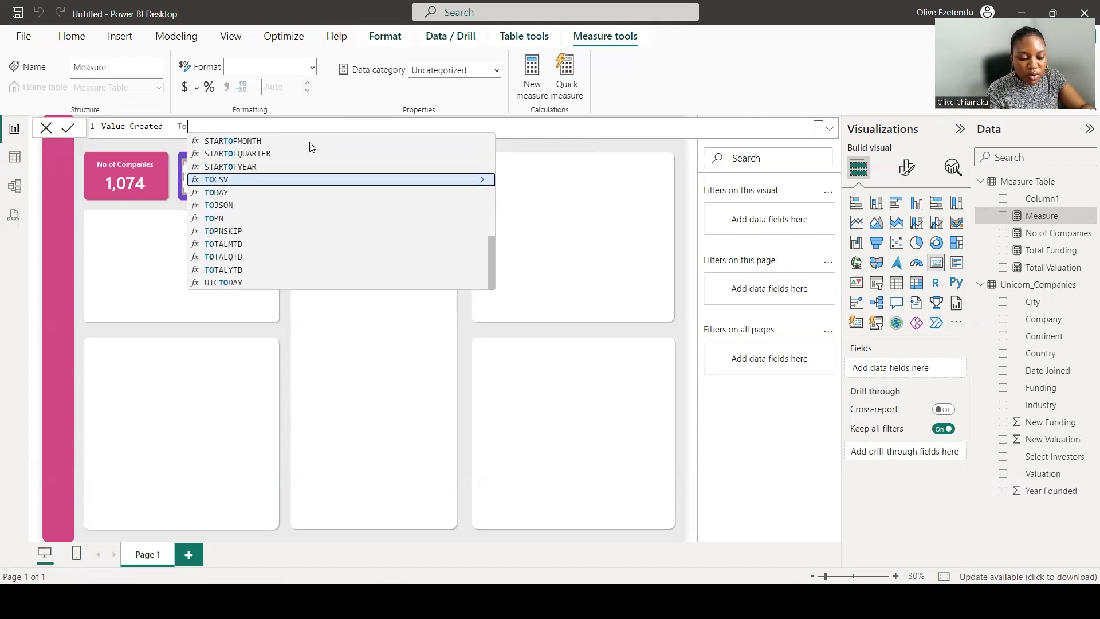
text(tal)
click(304, 151)
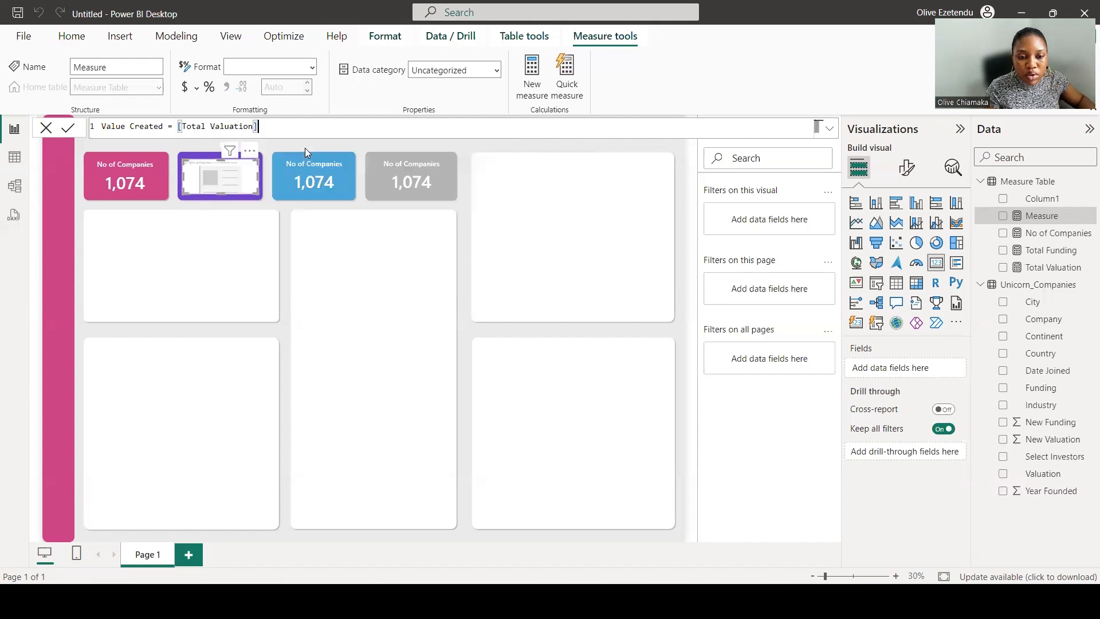
text(- )
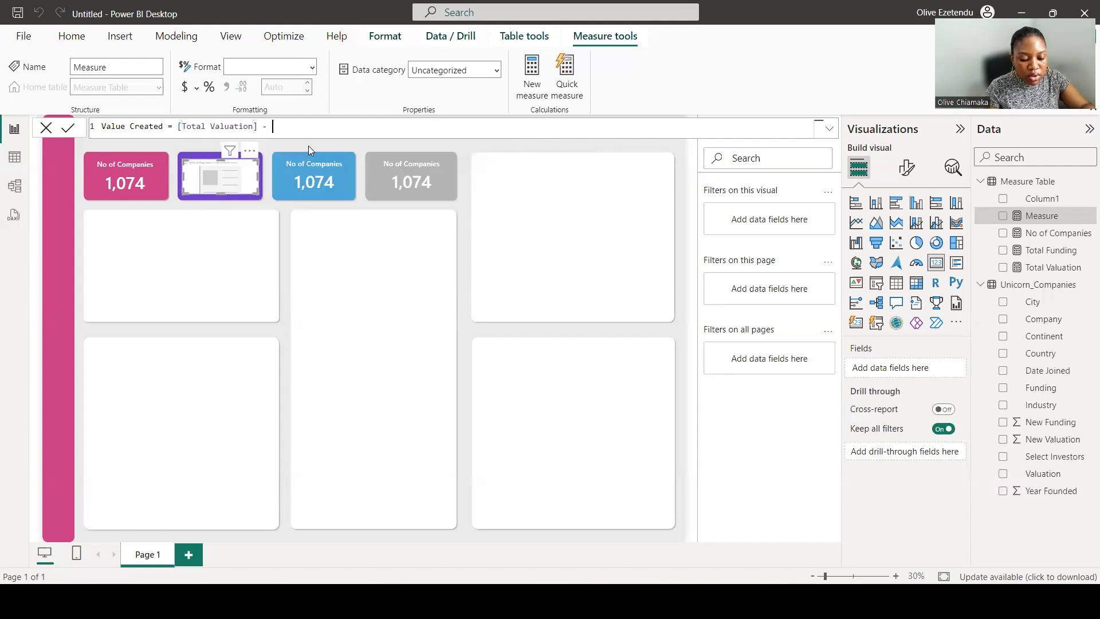
text([To)
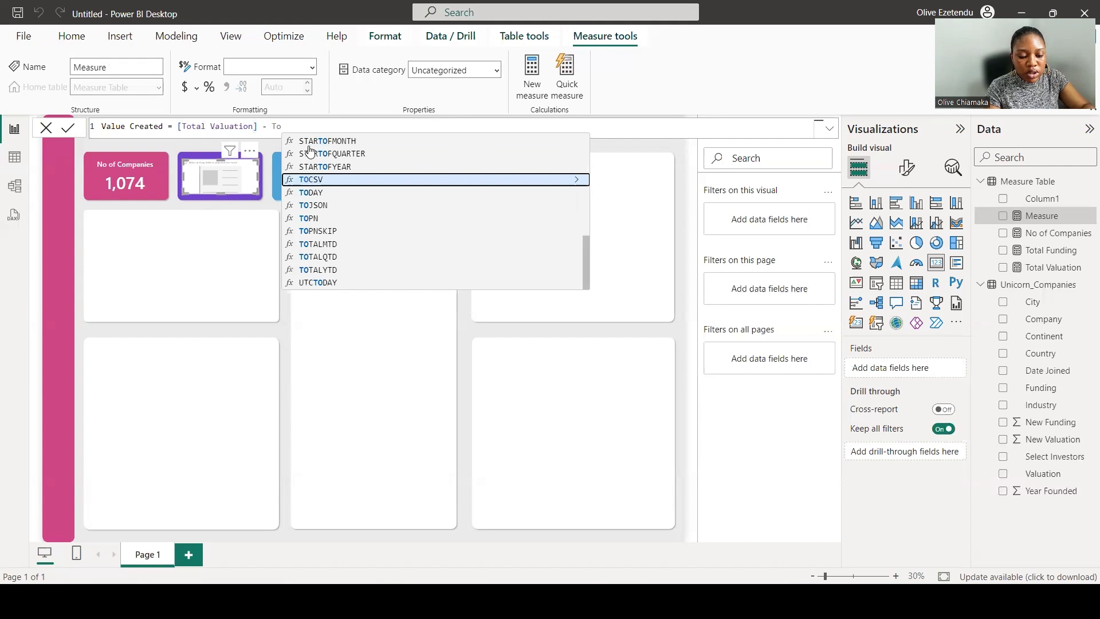
text(tal)
click(328, 140)
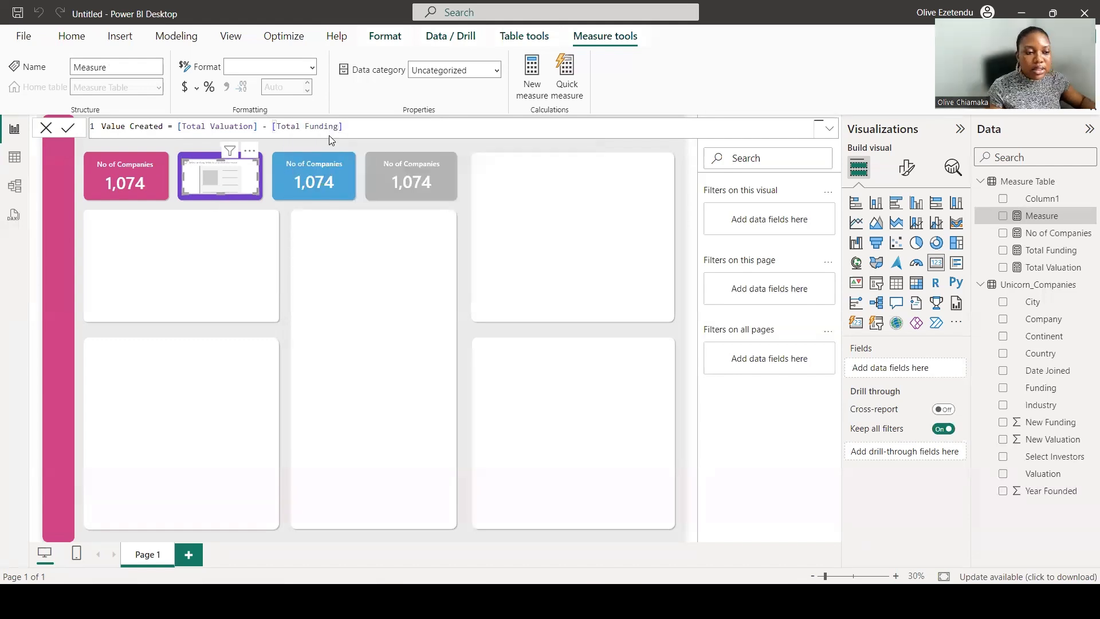
key(Return)
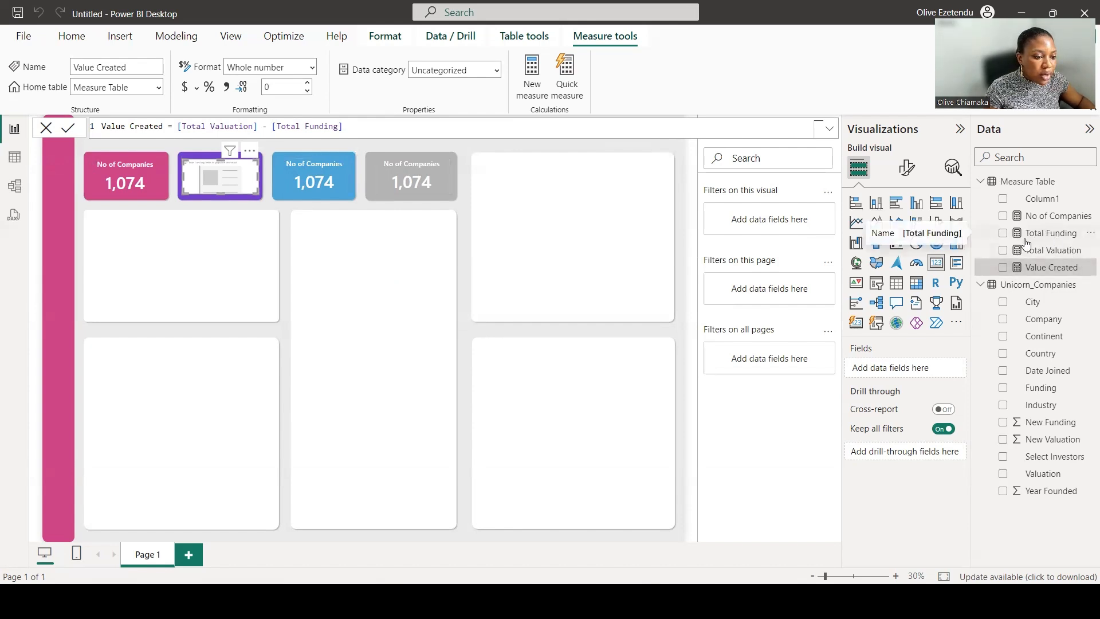
Put Total Funding in the second card and format the measure as currency with 1 decimal place.
drag(909, 366, 908, 368)
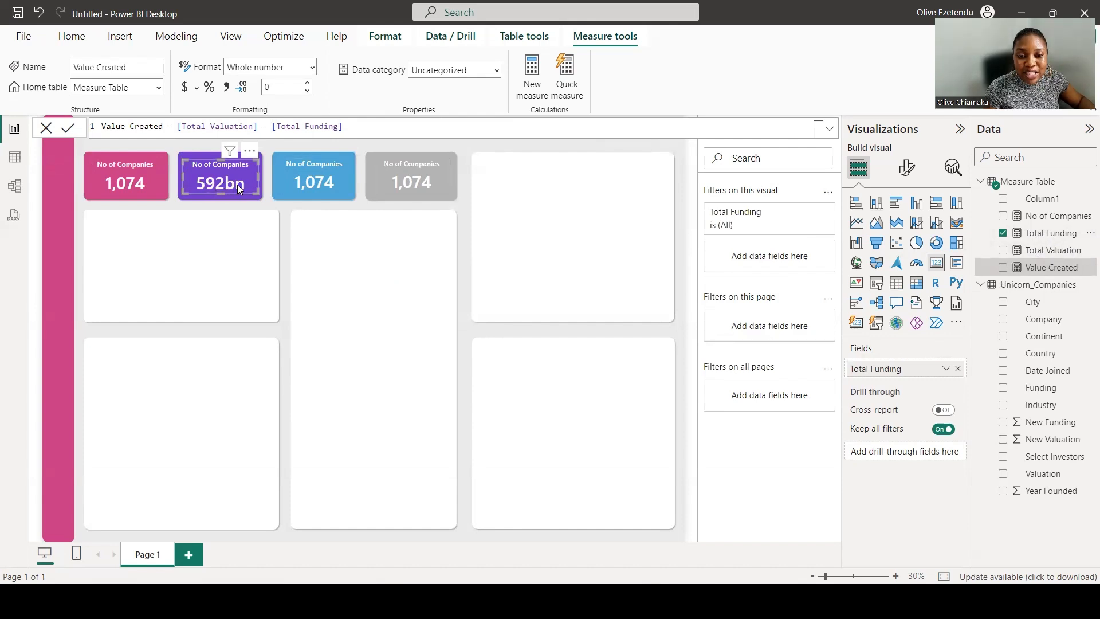
click(185, 90)
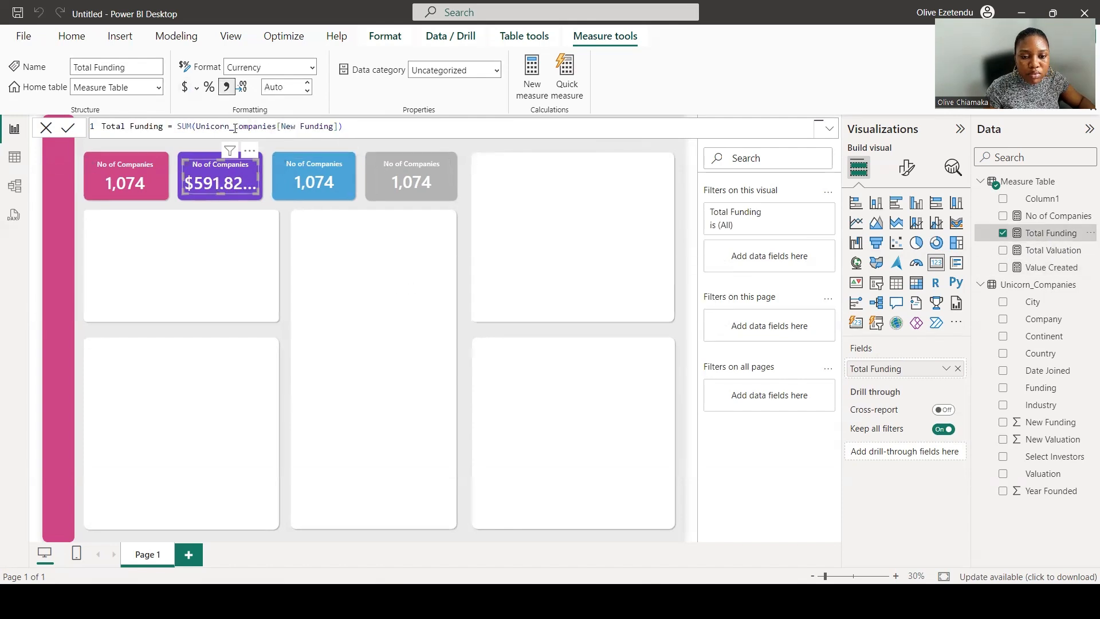
click(309, 84)
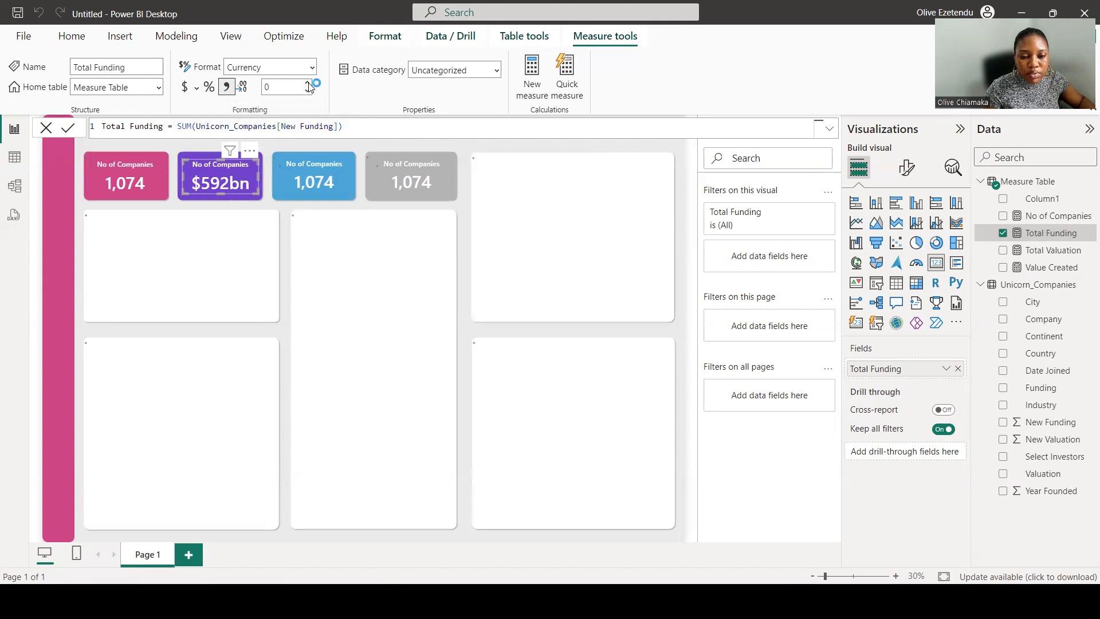
click(310, 84)
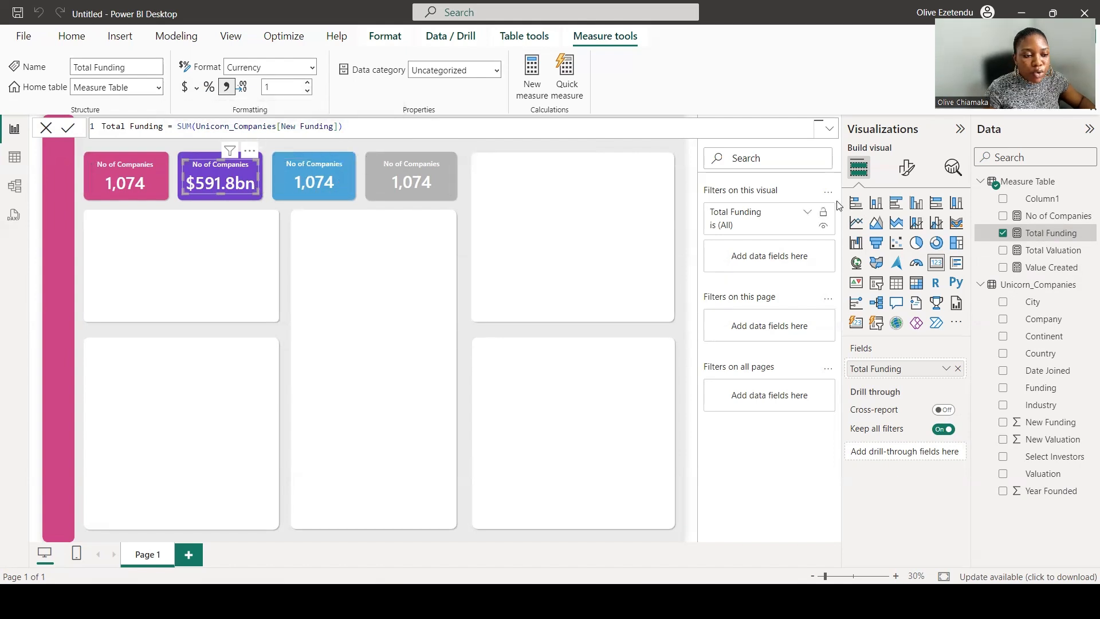
Set the second card's title text to Total Funding.
click(909, 173)
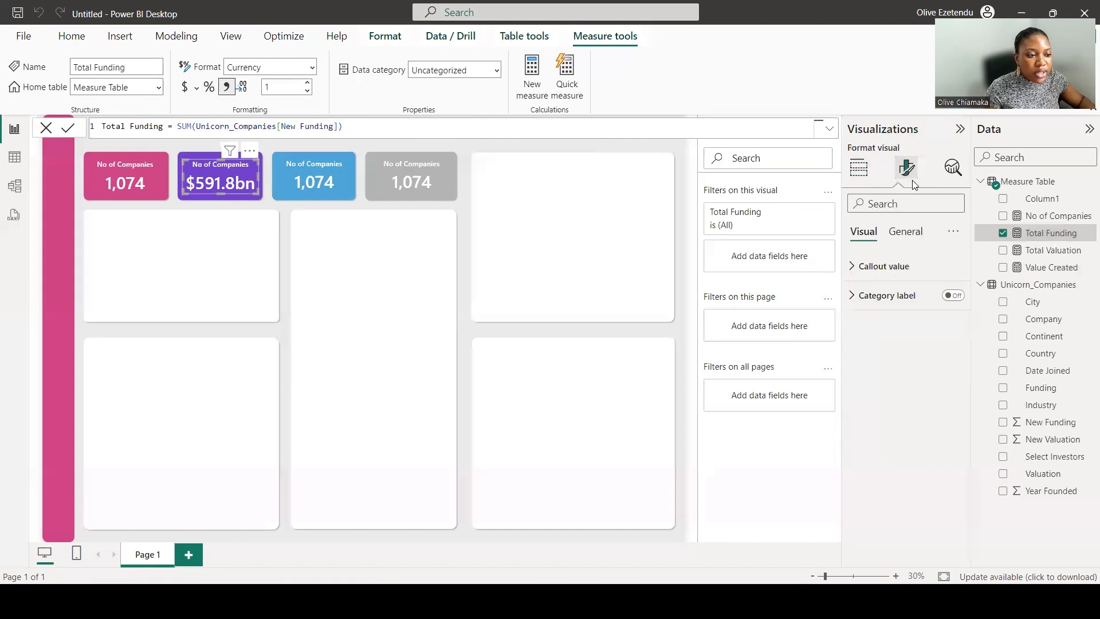
click(904, 232)
click(873, 301)
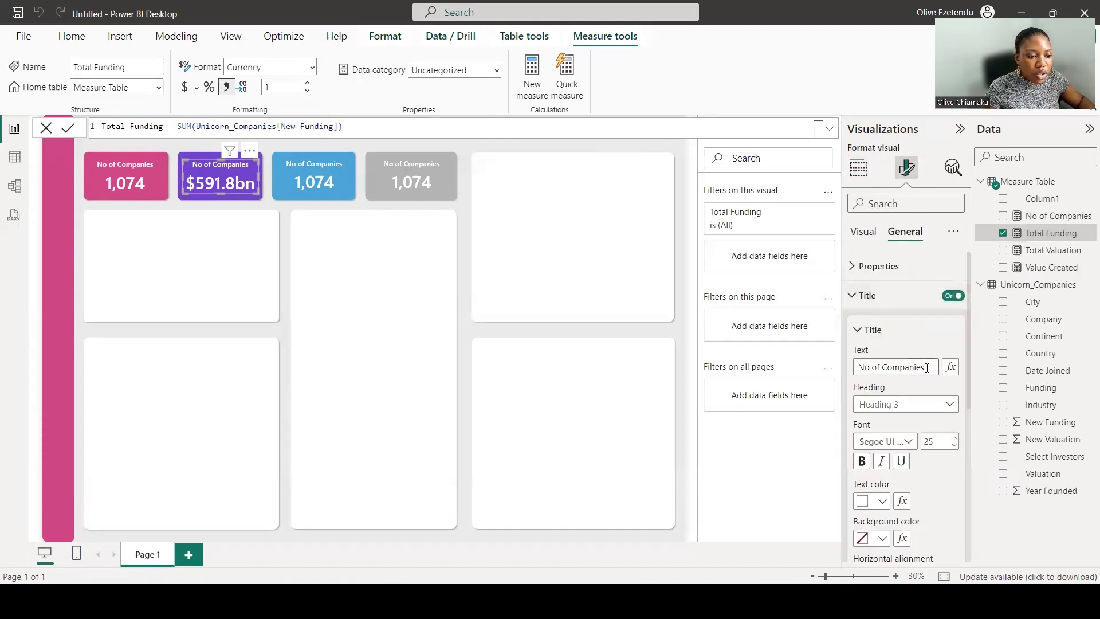
drag(925, 367, 853, 372)
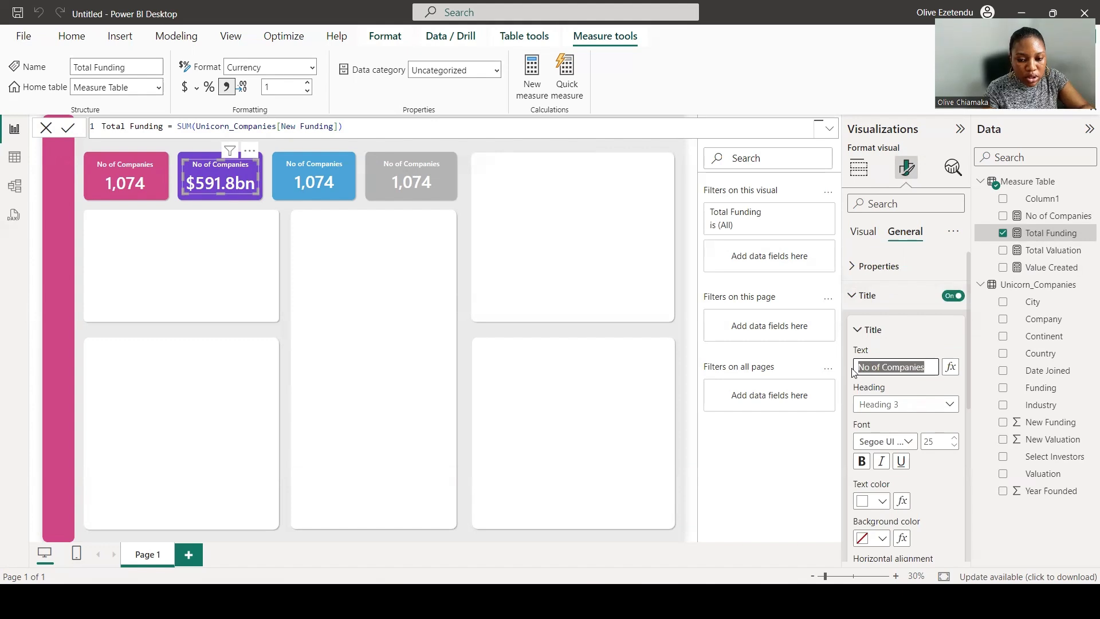
text(T)
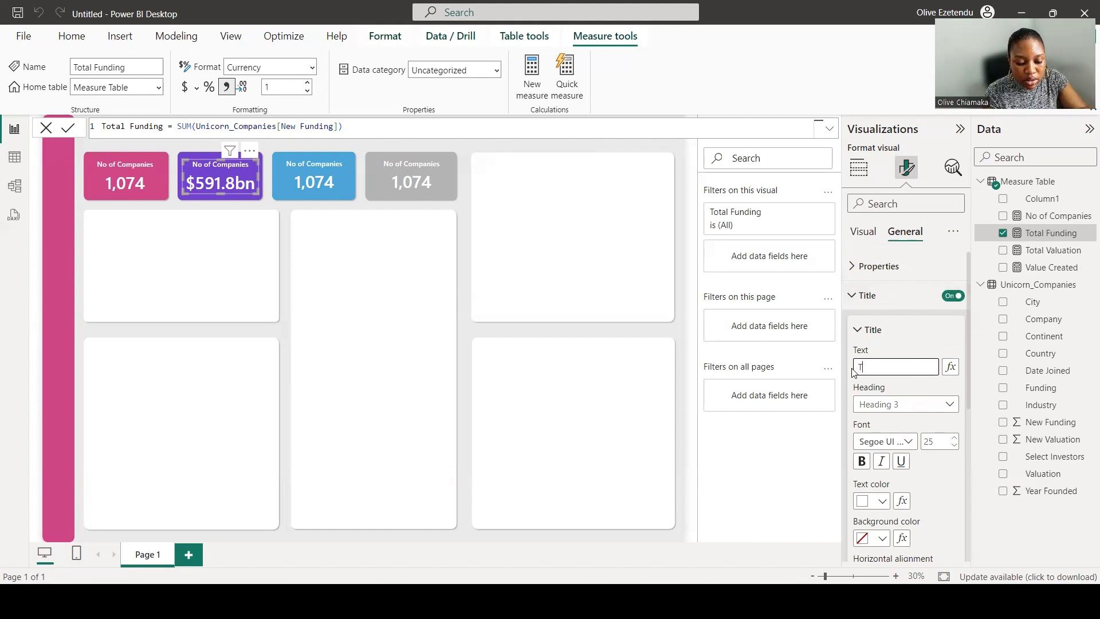
text(otal Fun)
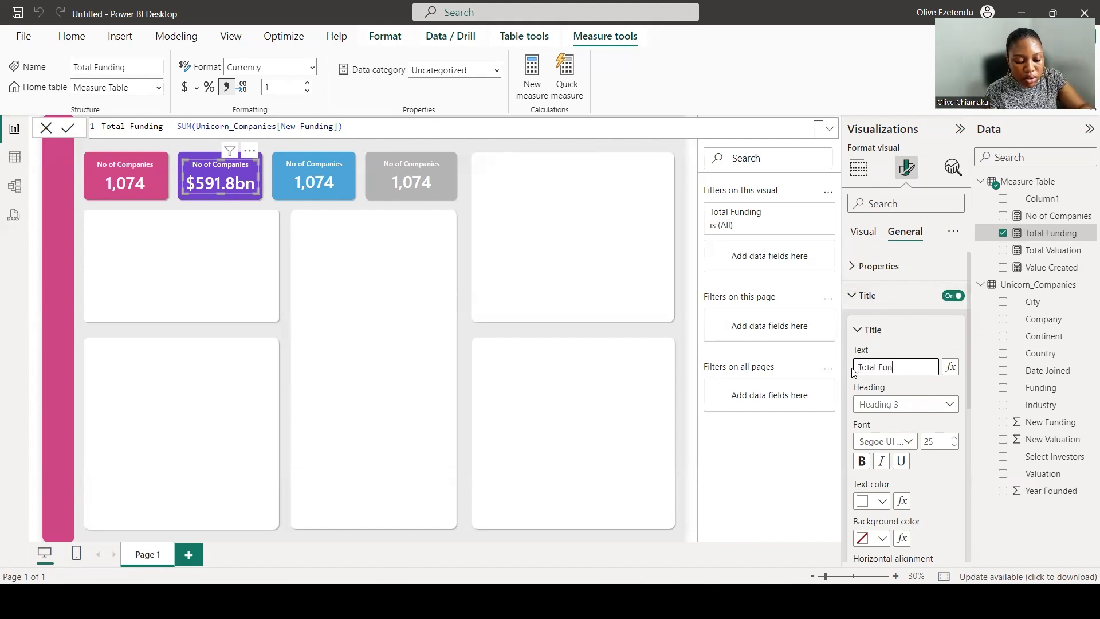
text(ding)
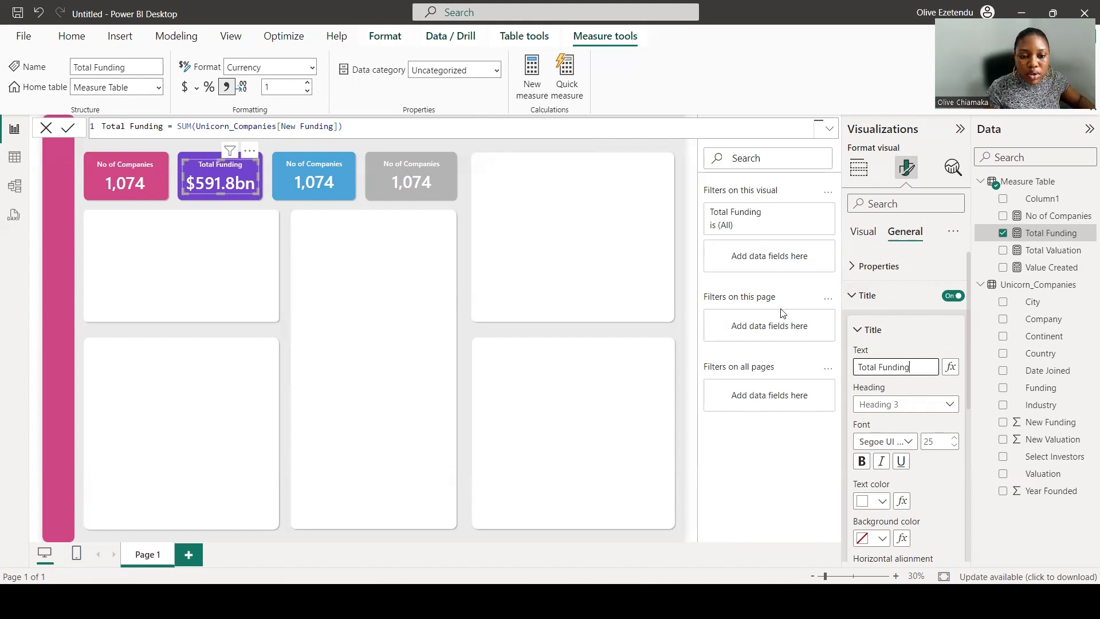
Put Total Valuation in the third card and format the measure as currency.
click(321, 184)
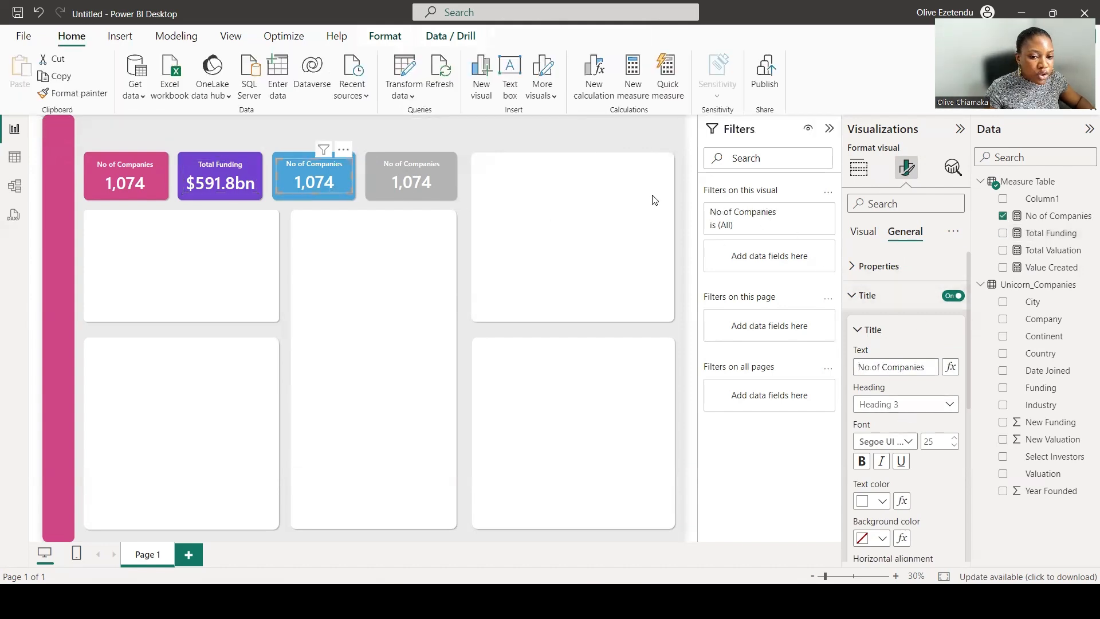
click(858, 167)
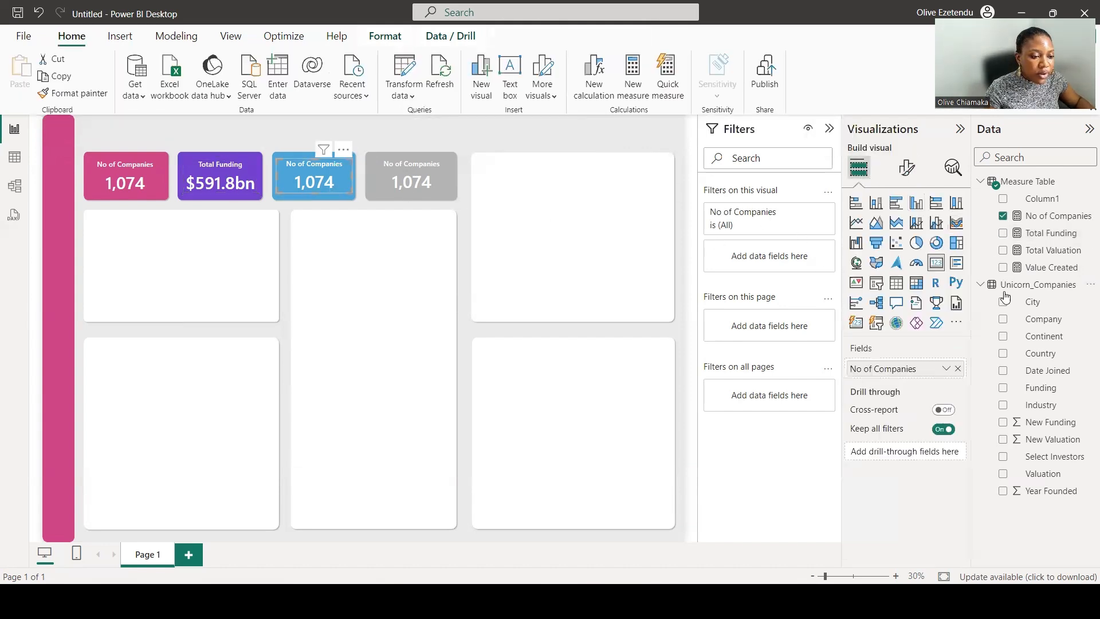
drag(1056, 250, 928, 368)
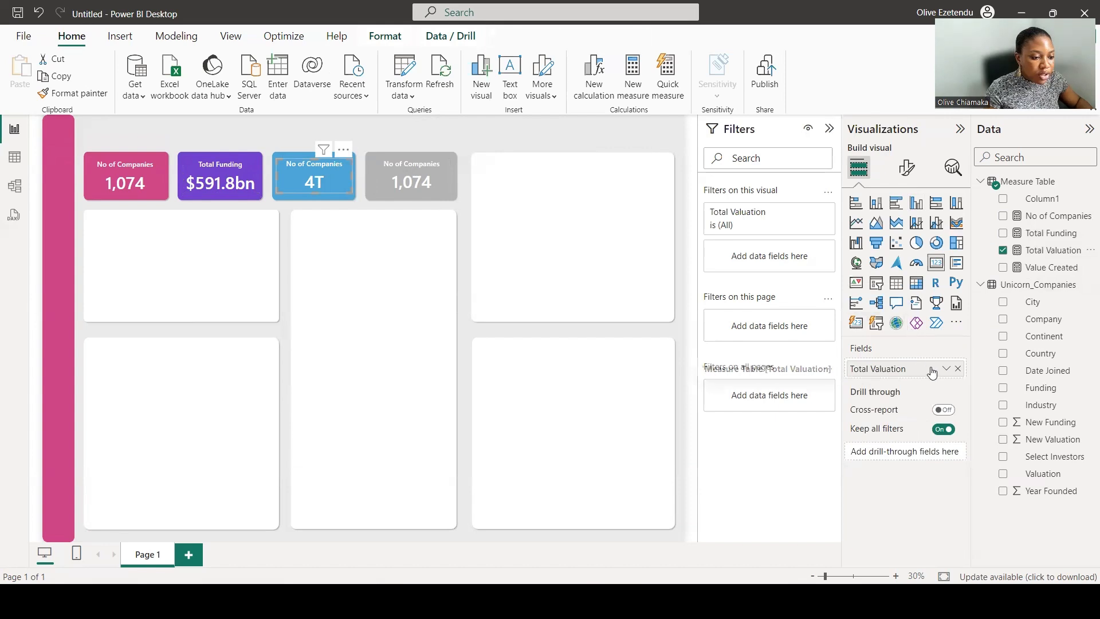
click(1052, 250)
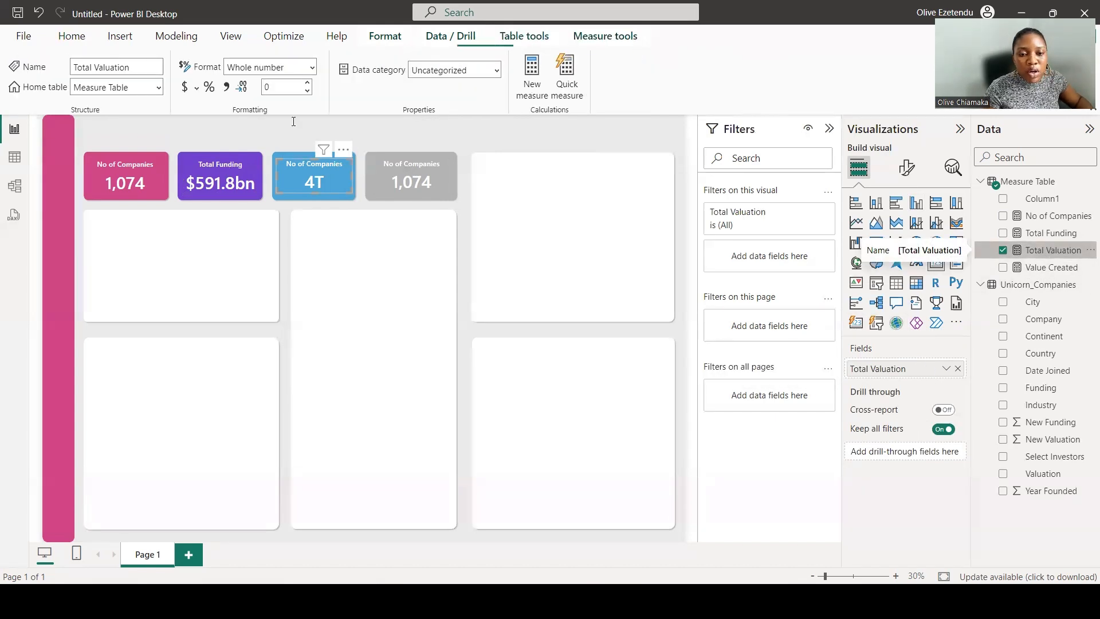
click(183, 91)
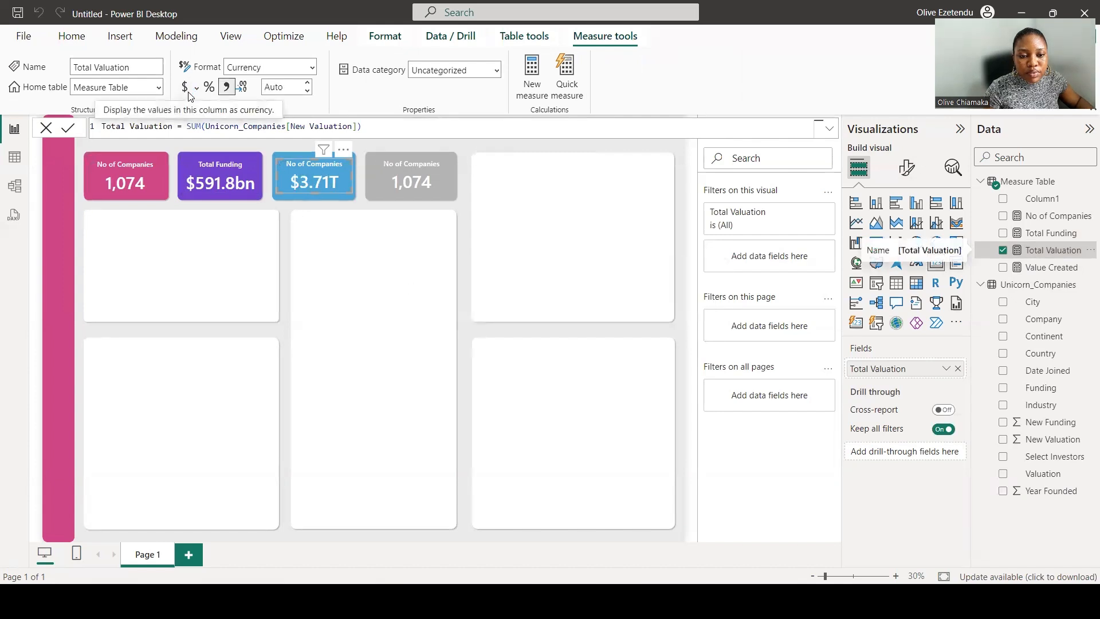
Set the third card's title text to Total Valuation.
click(906, 169)
click(902, 235)
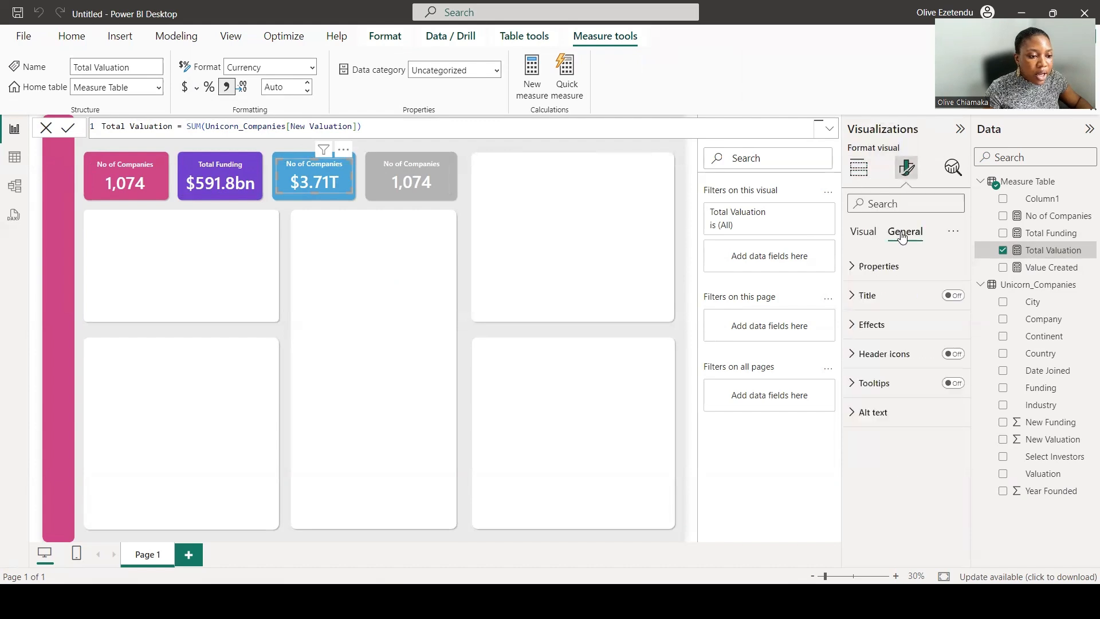
click(871, 294)
drag(930, 367, 844, 368)
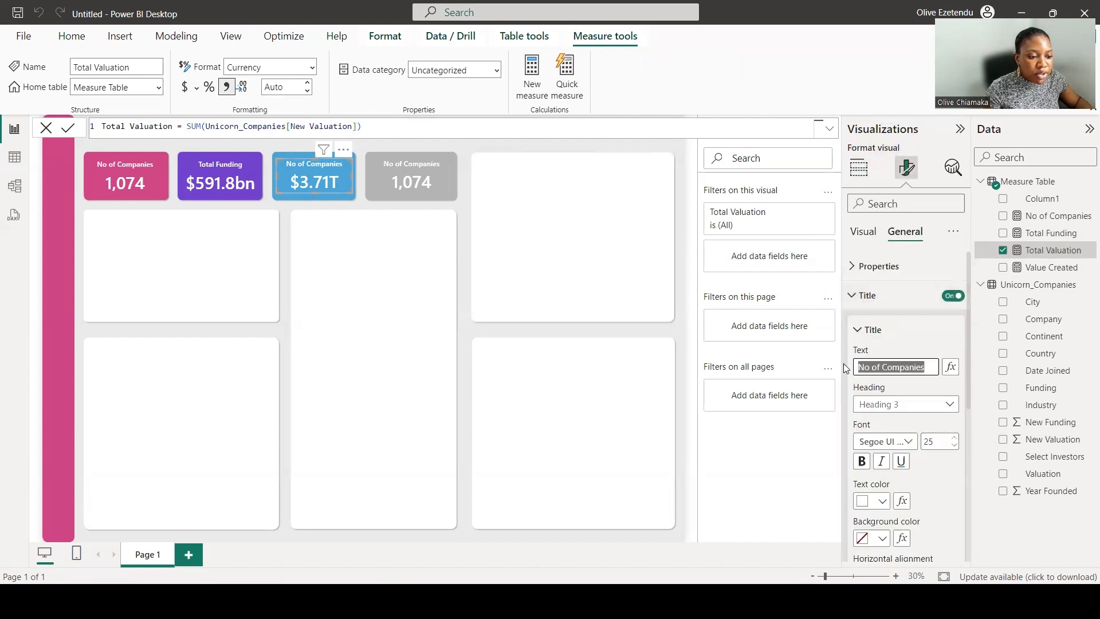
text(Total Valuation)
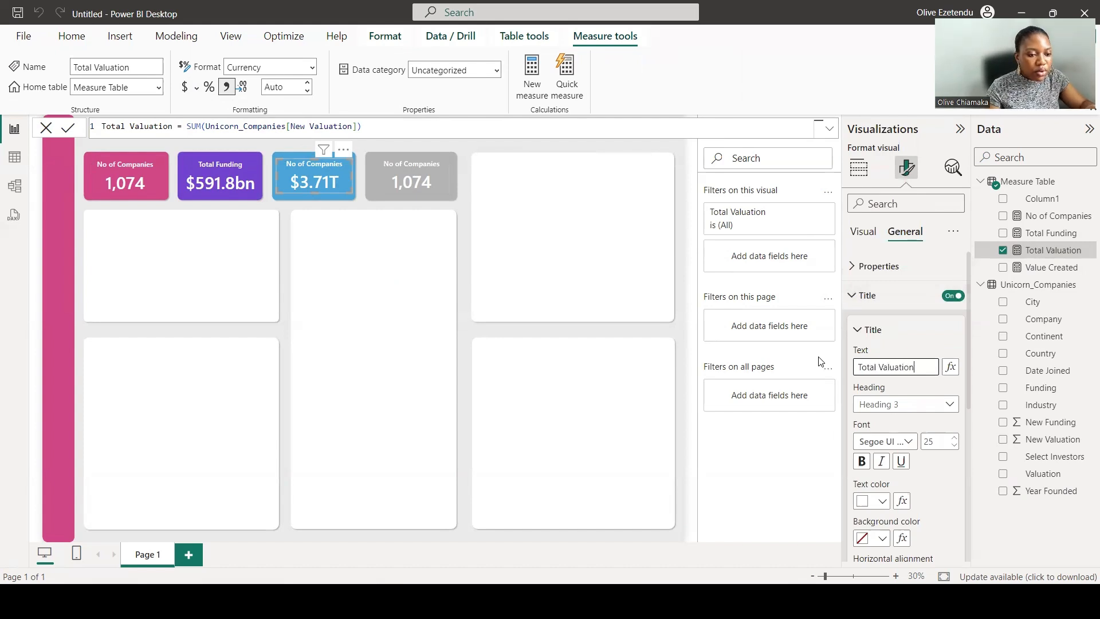
key(Return)
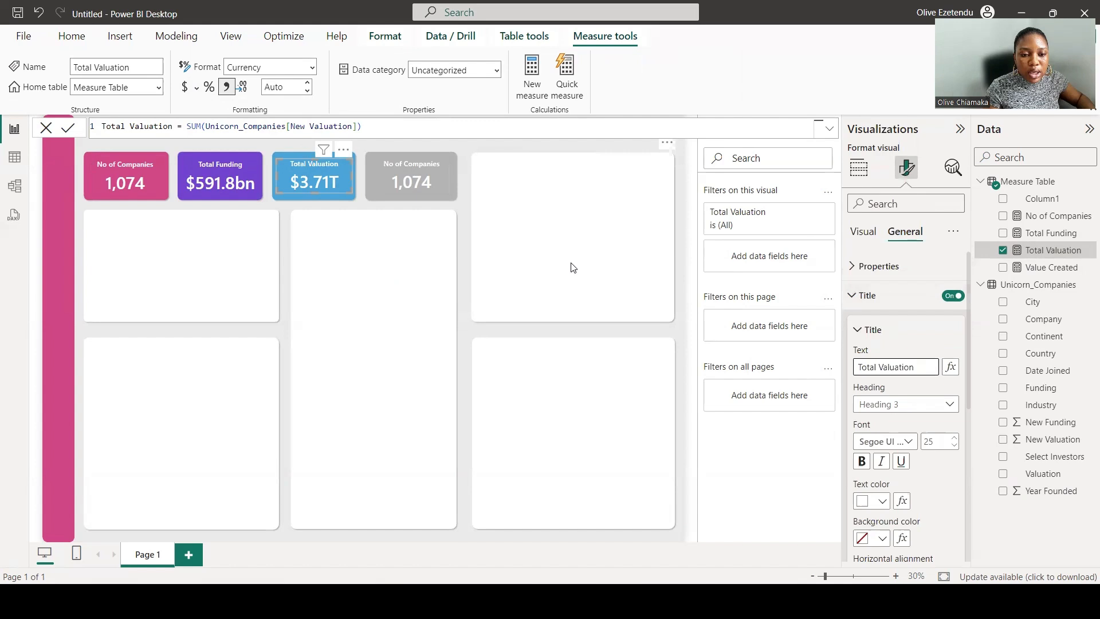
Select the fourth card and replace its field with the Value Created measure.
click(431, 179)
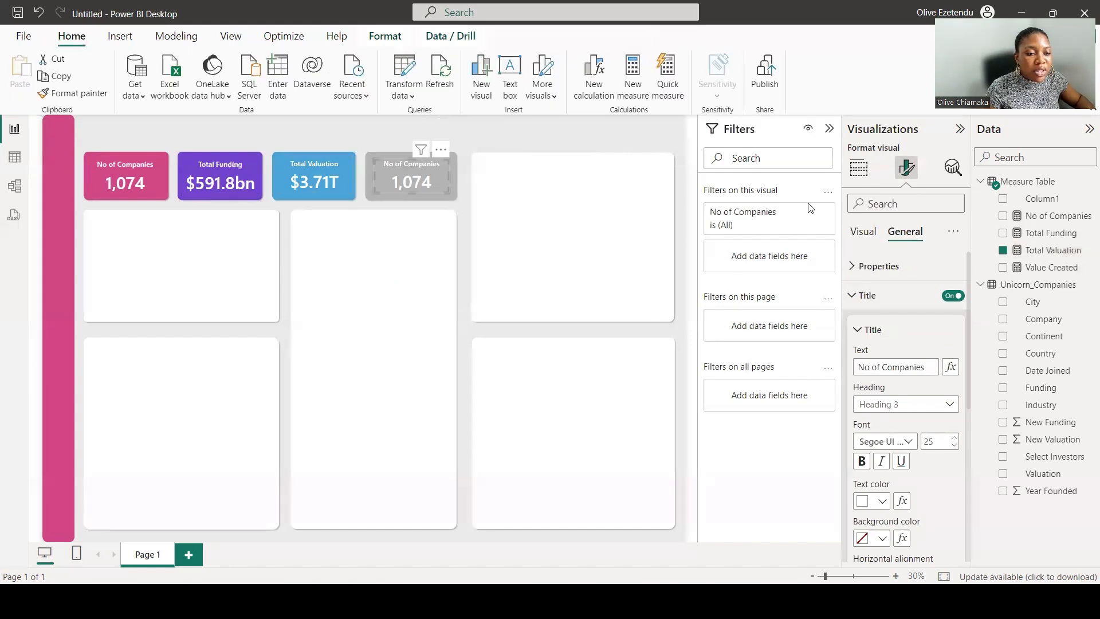
click(866, 171)
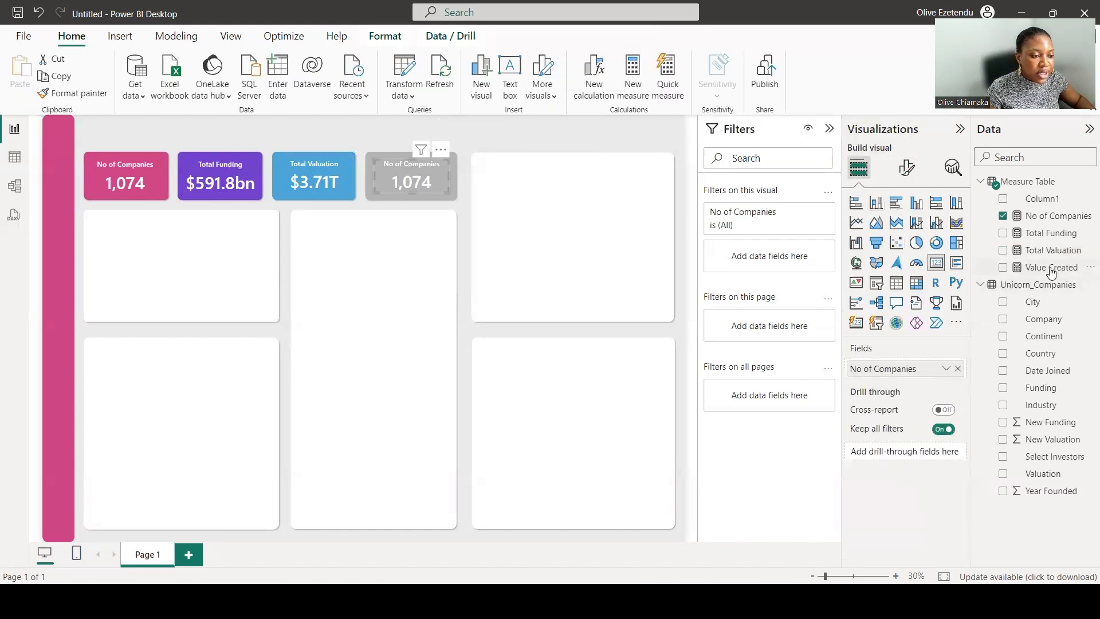
drag(1051, 273, 923, 370)
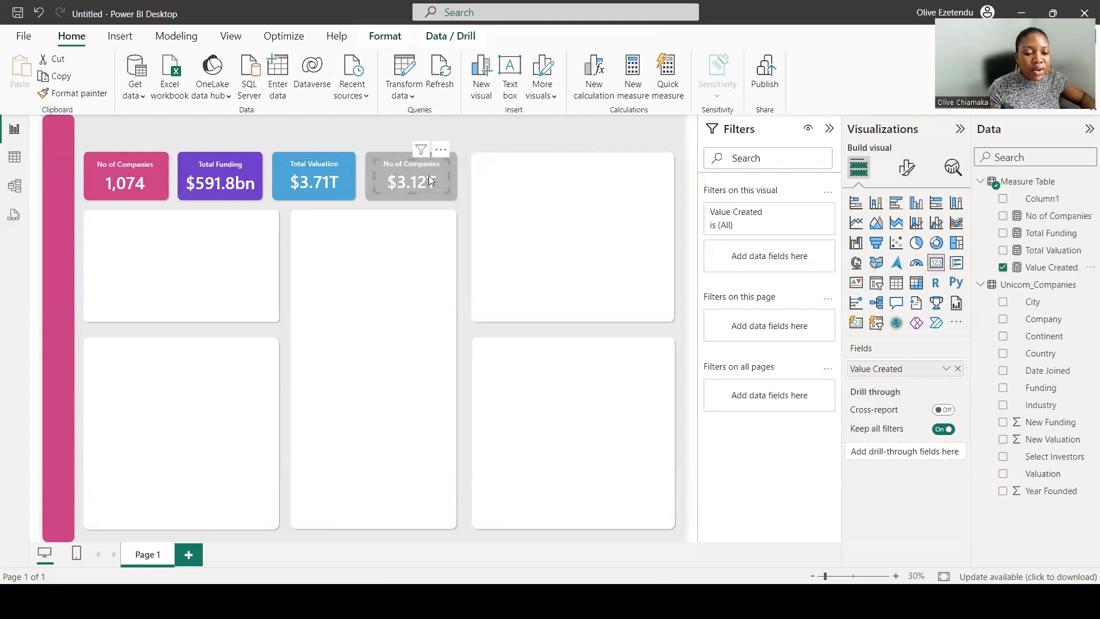
Set the fourth card's title text to Value Created.
click(906, 168)
click(905, 231)
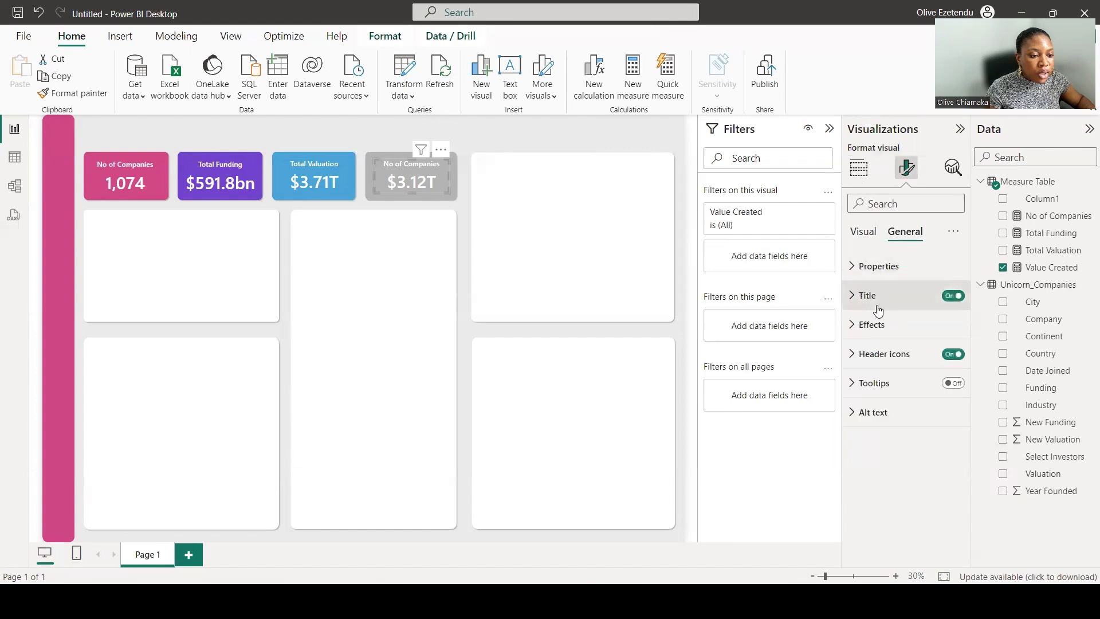
click(876, 297)
click(931, 367)
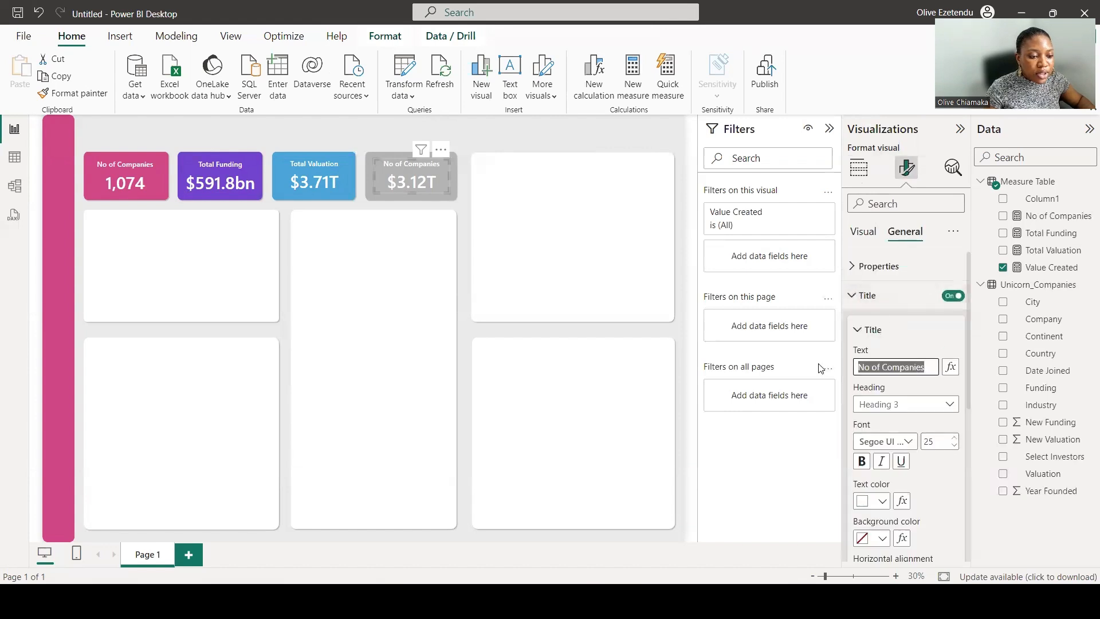
text(Value Created)
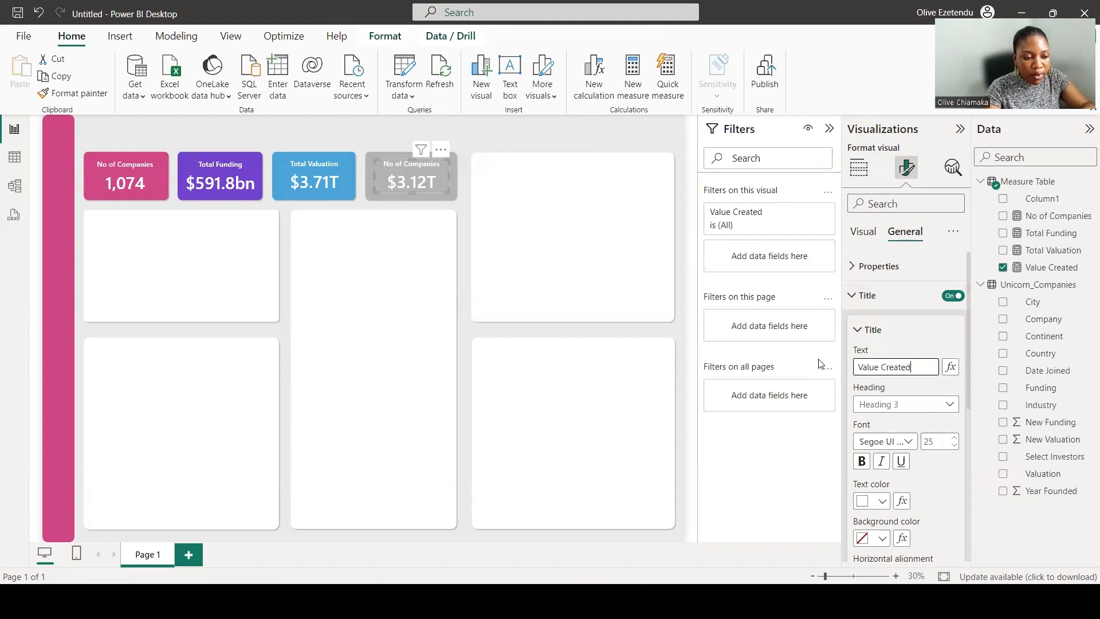
key(Return)
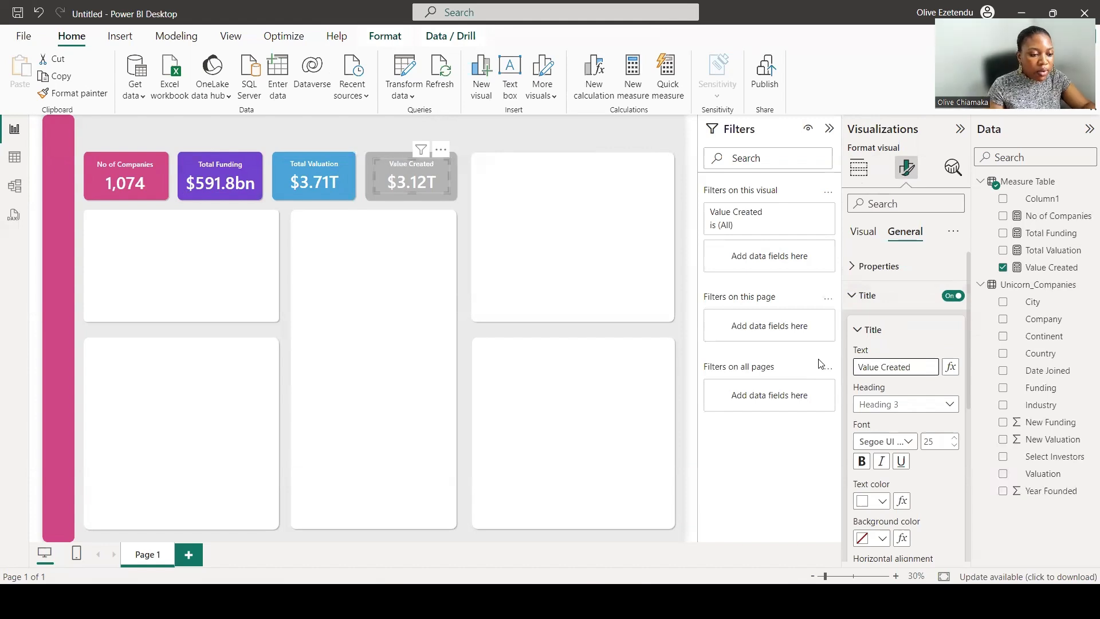
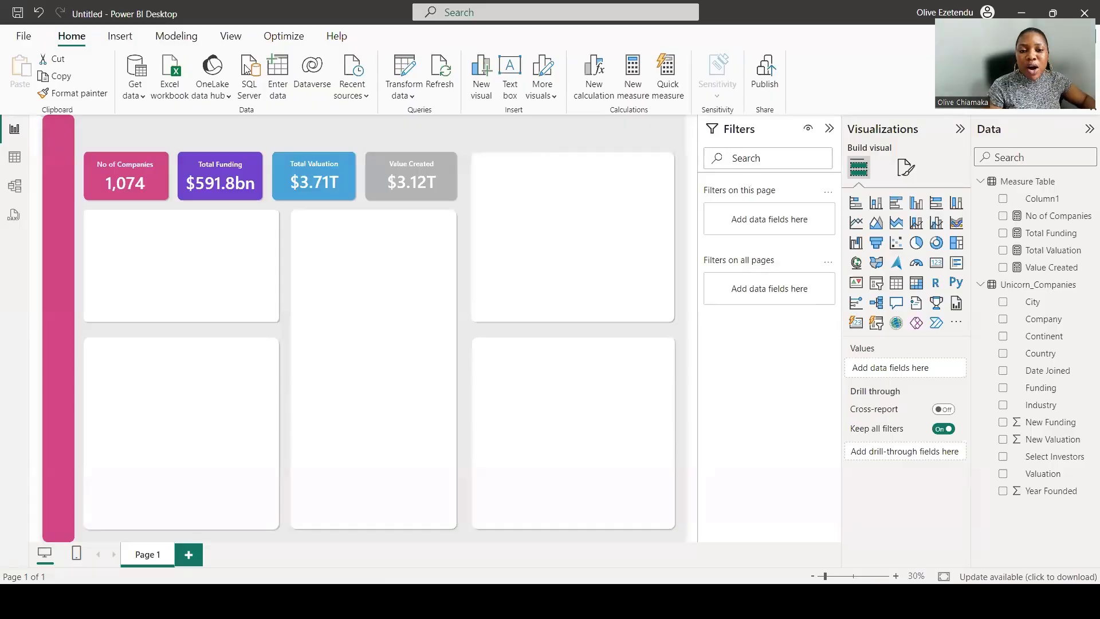
Start a new fields parameter and name it Location.
click(178, 38)
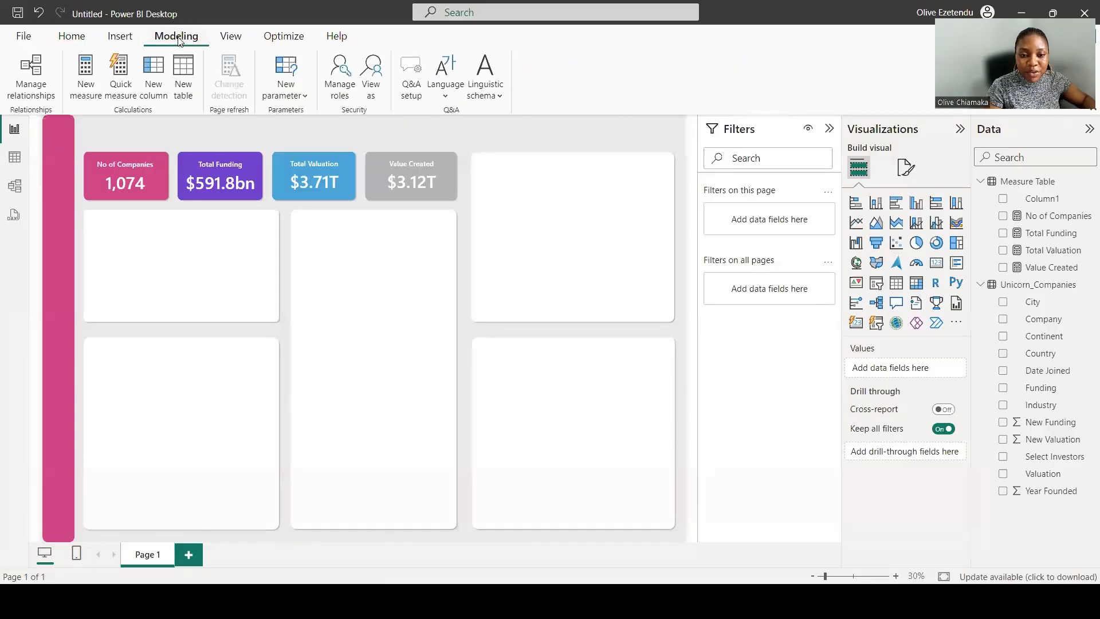
click(304, 97)
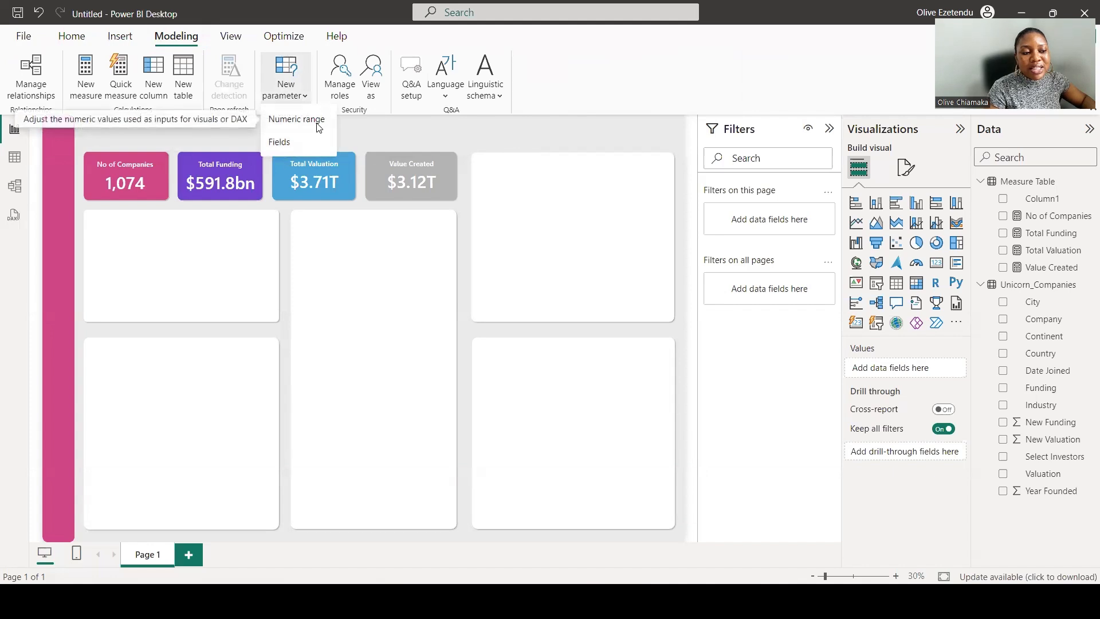
click(284, 143)
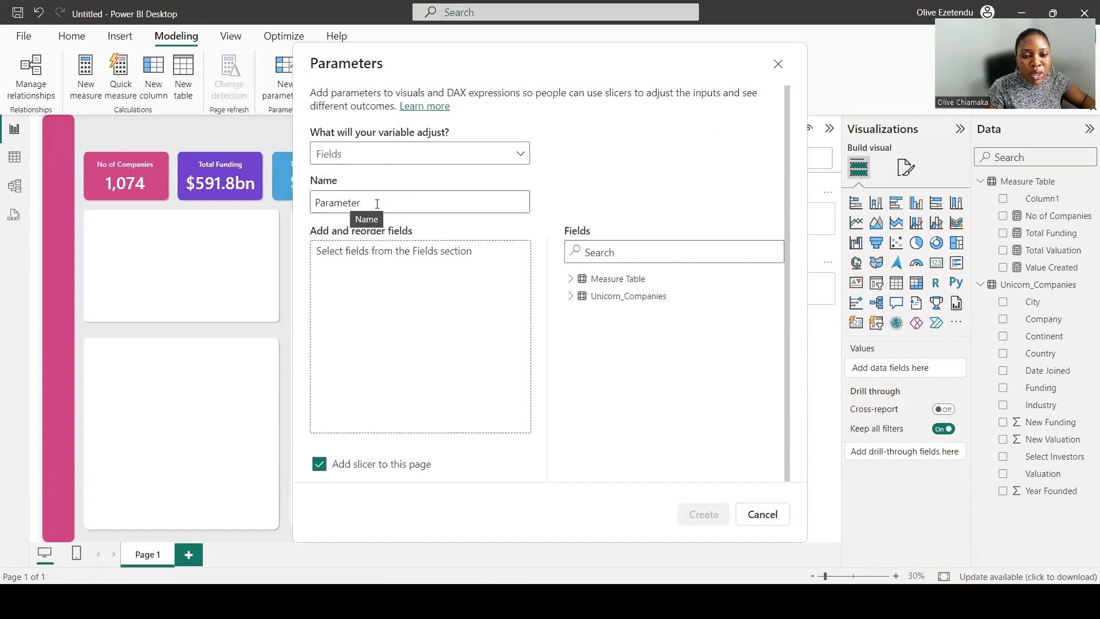
drag(362, 203, 303, 210)
text(Location)
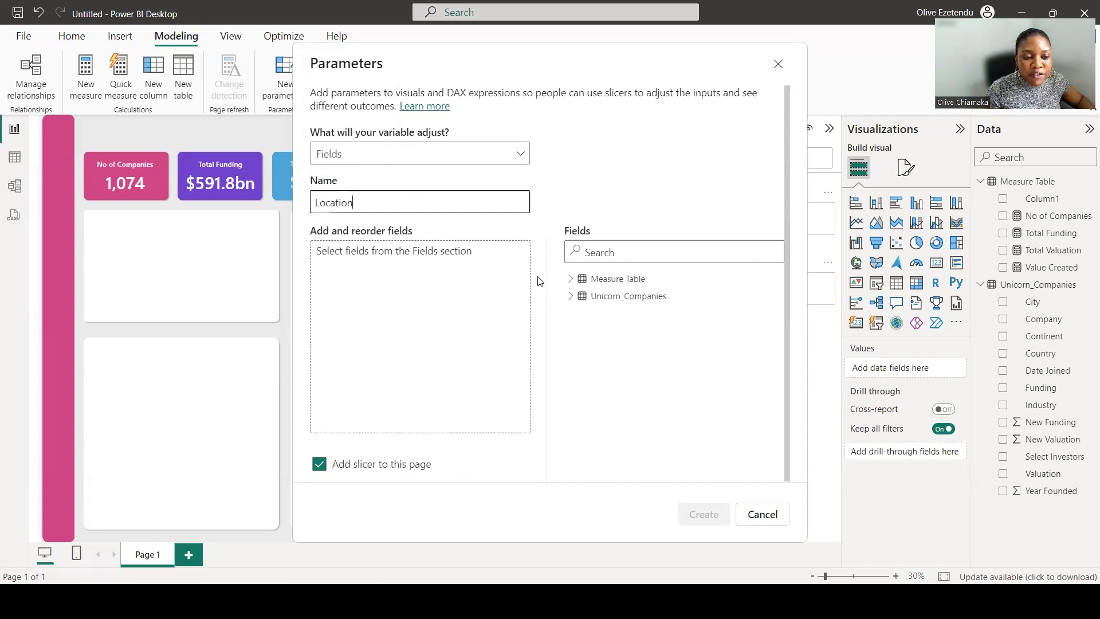
Add City, Country and Continent from Unicorn_Companies to the Location parameter and create it with its slicer.
click(571, 296)
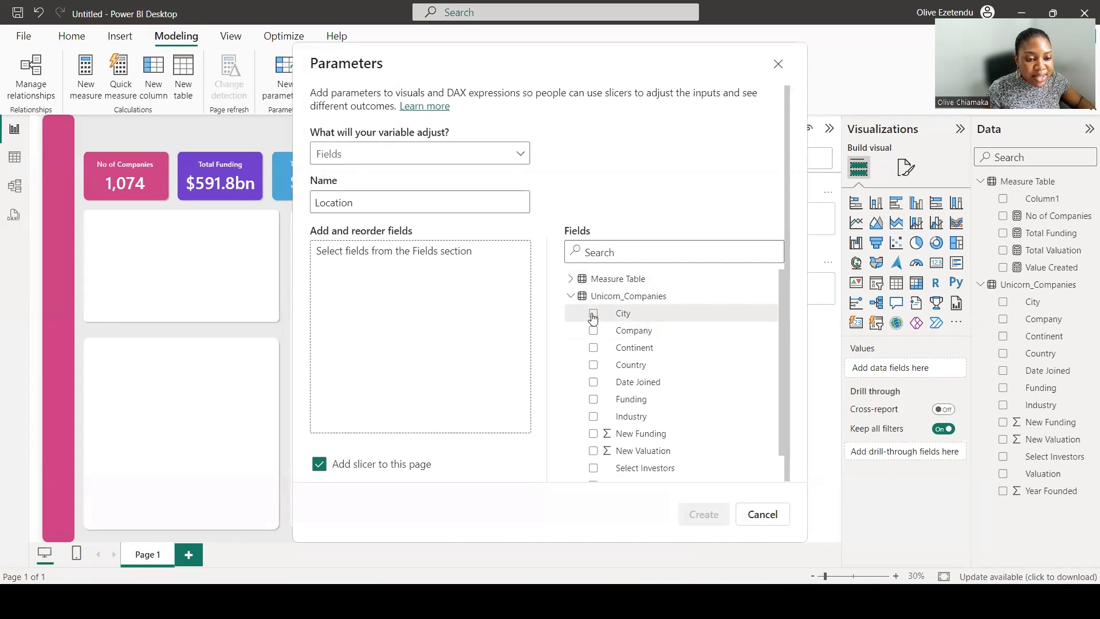
click(593, 314)
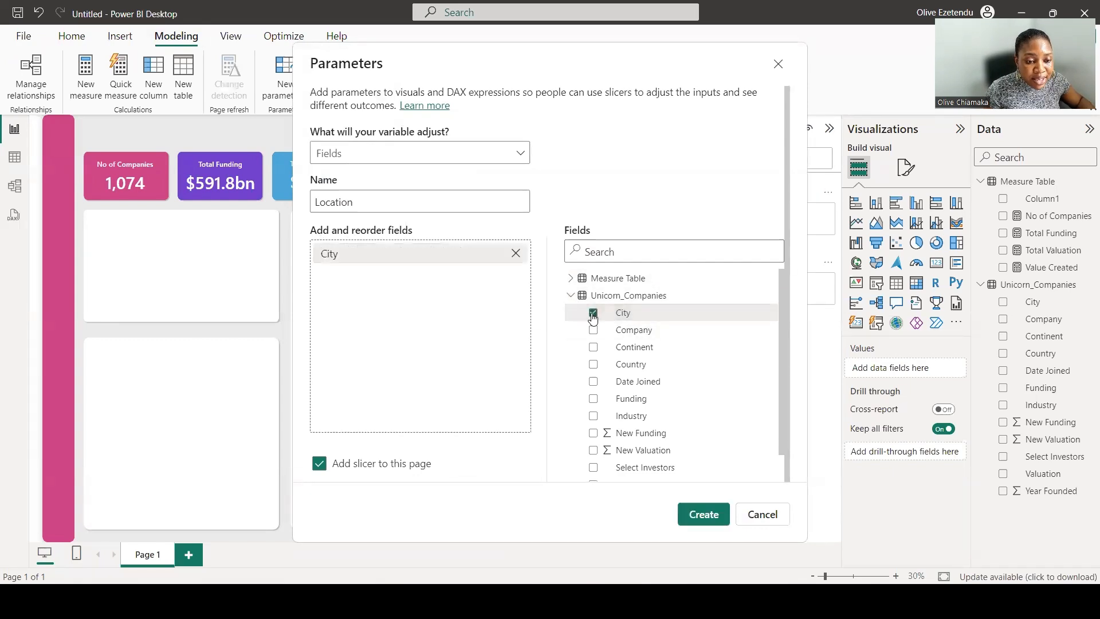
click(594, 367)
click(595, 350)
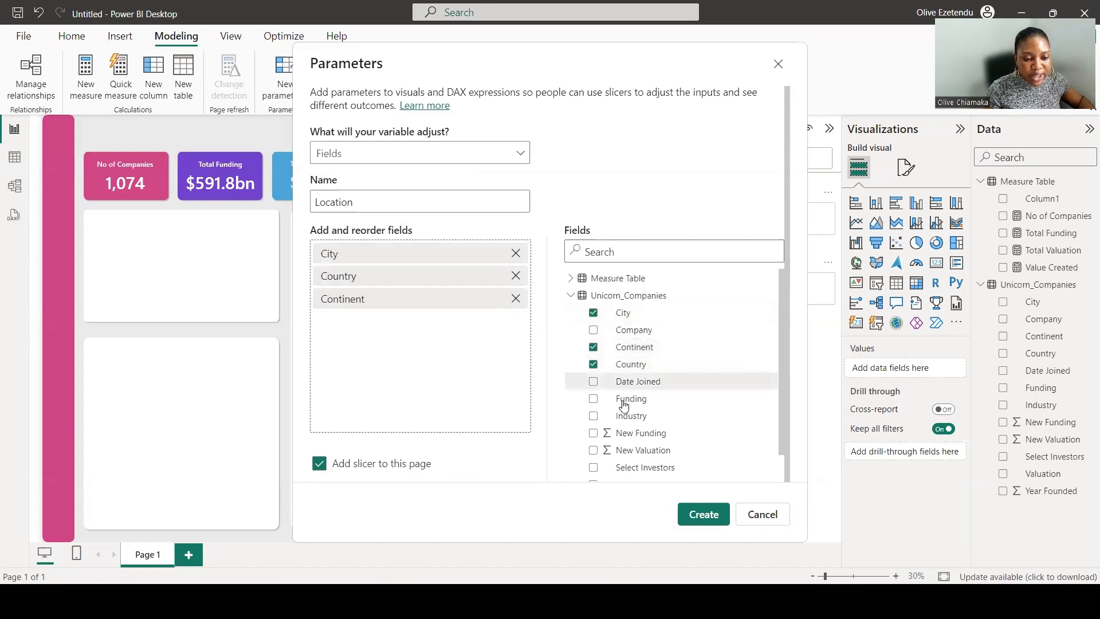
click(704, 515)
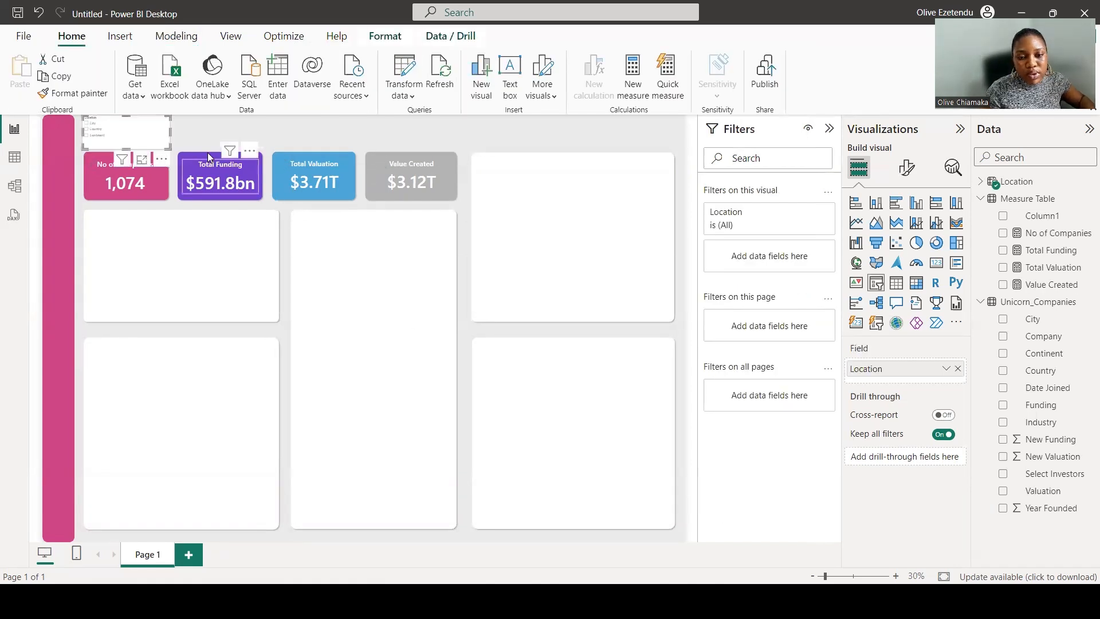
Set the Location slicer's style to Tile and move it above the top-right panel.
drag(171, 133, 208, 137)
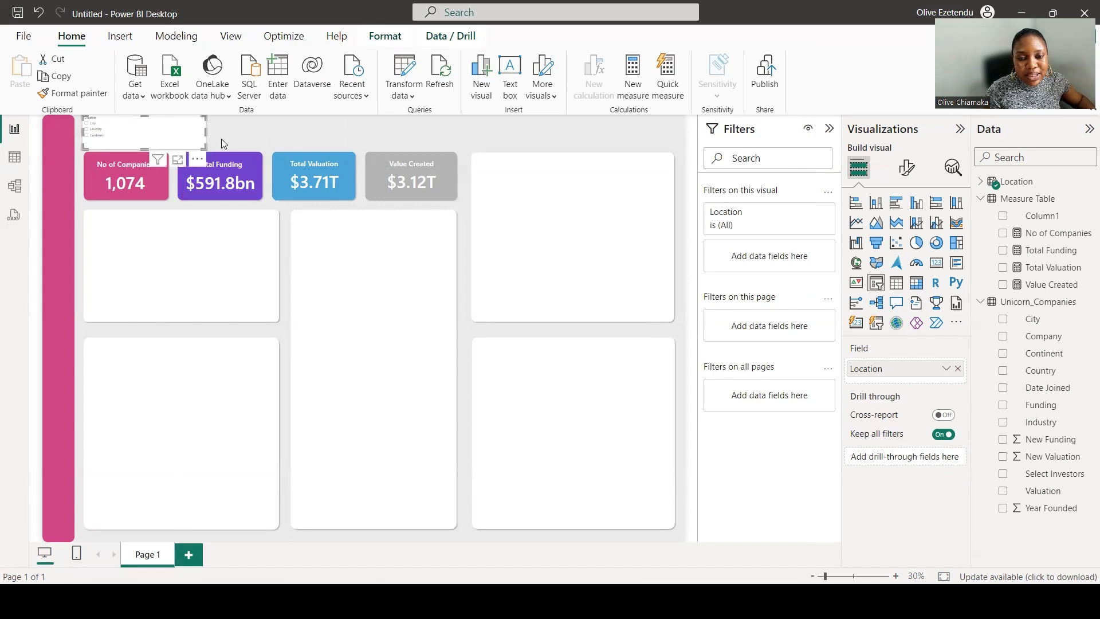
click(907, 171)
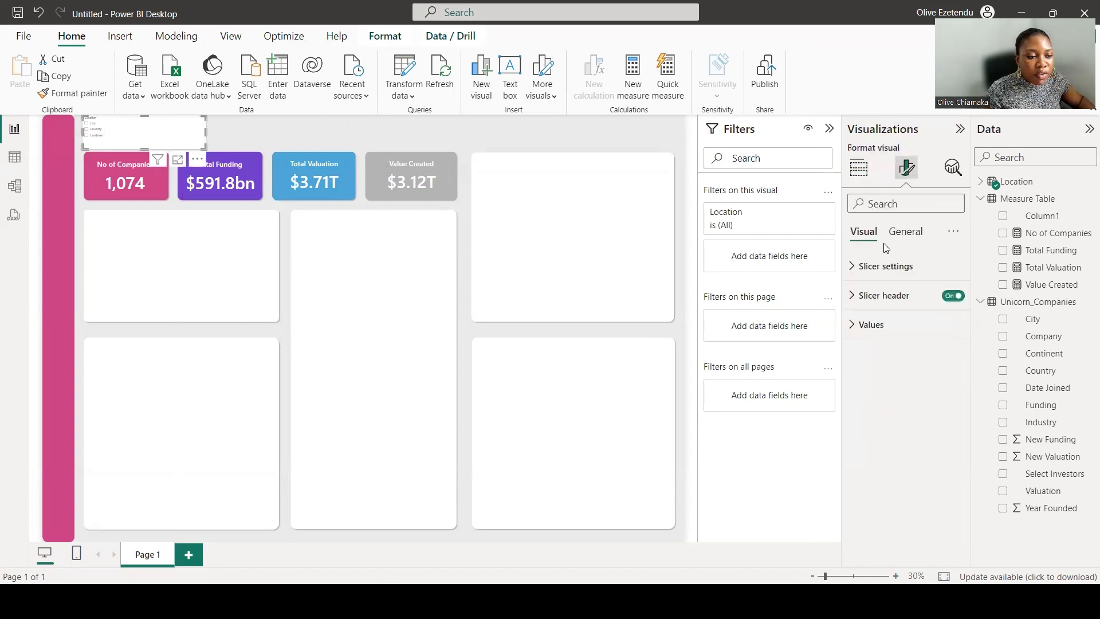
click(876, 270)
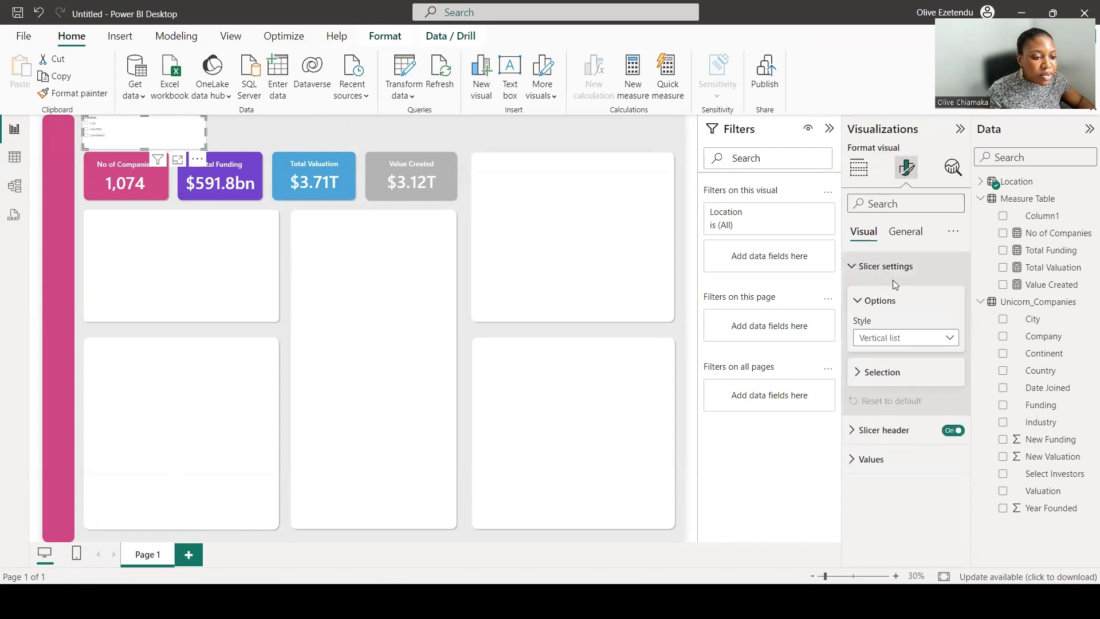
click(948, 343)
key(Escape)
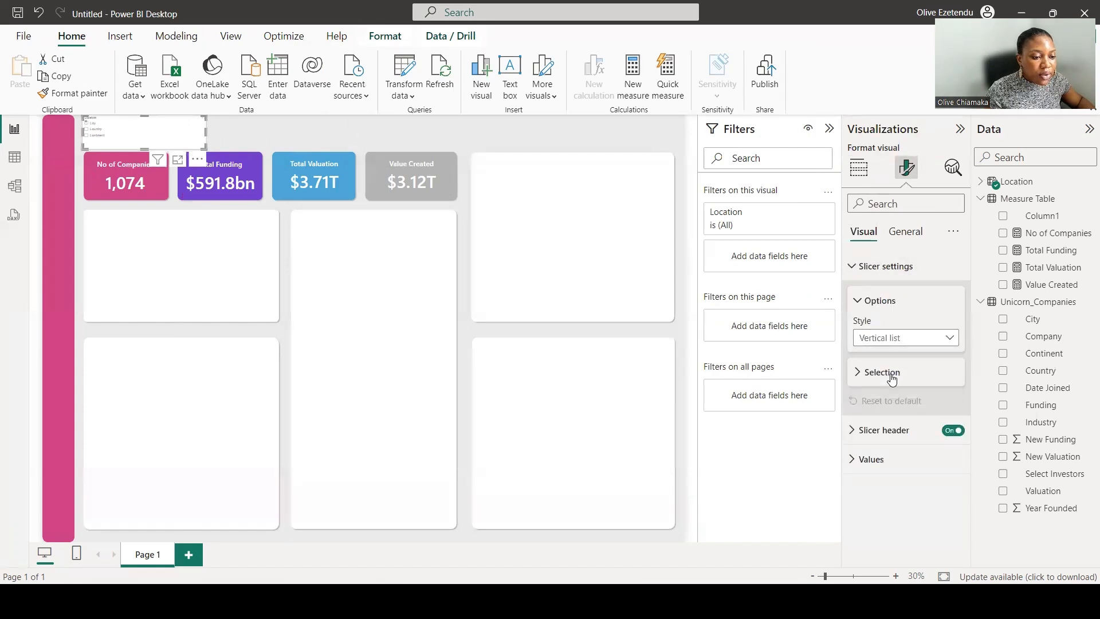
key(Down)
drag(205, 133, 674, 138)
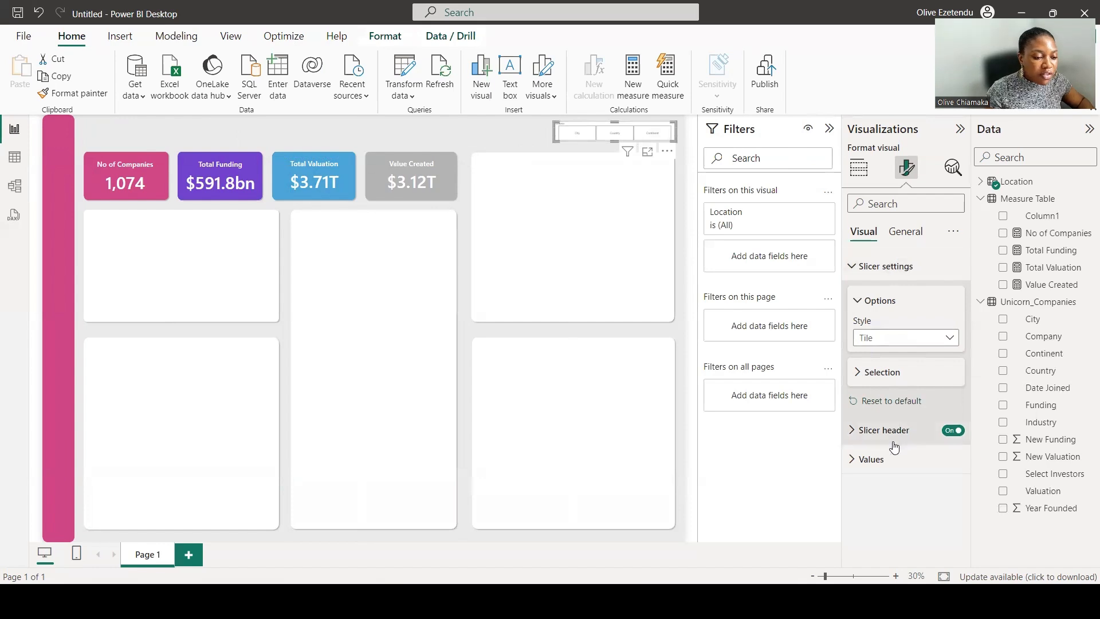
Set the slicer values' font size to 25.
click(871, 459)
scroll(888, 418, down, 3)
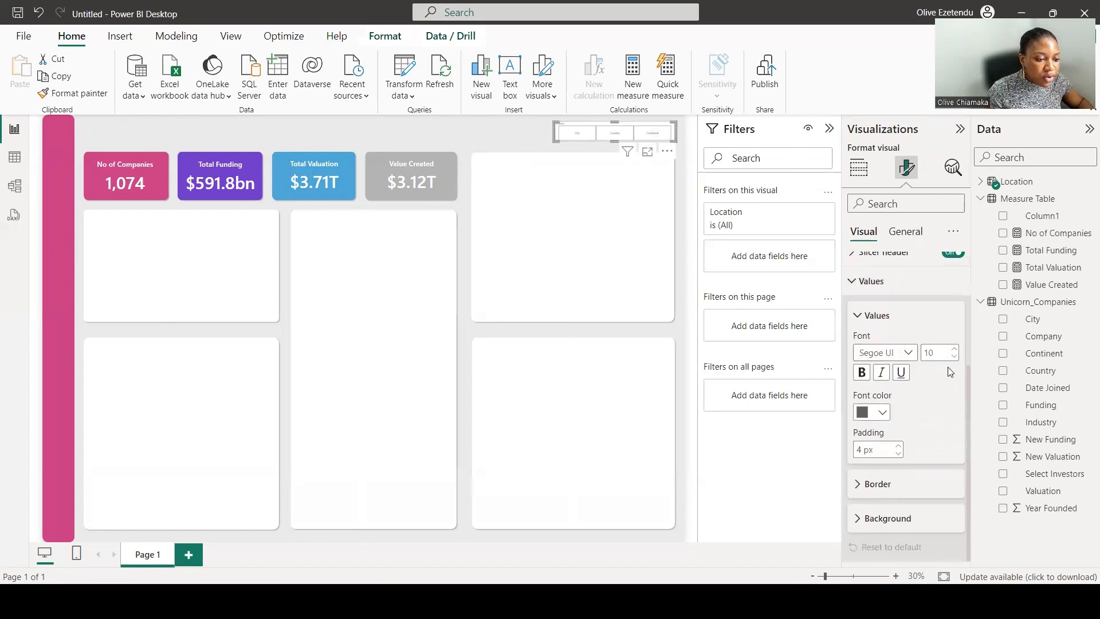
double_click(939, 352)
text(20)
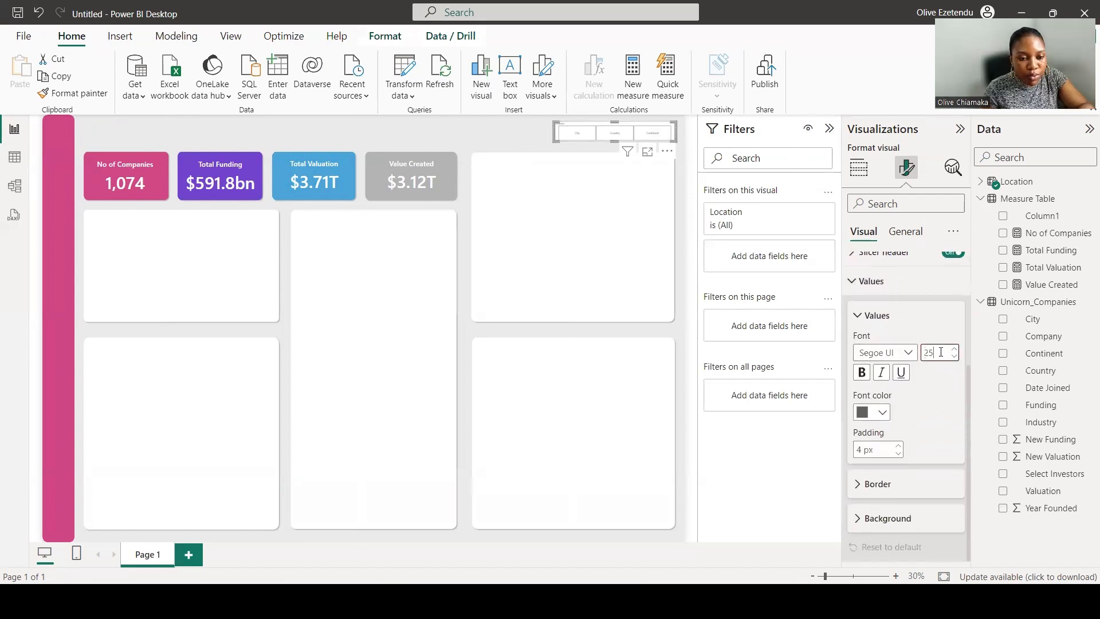
text(5)
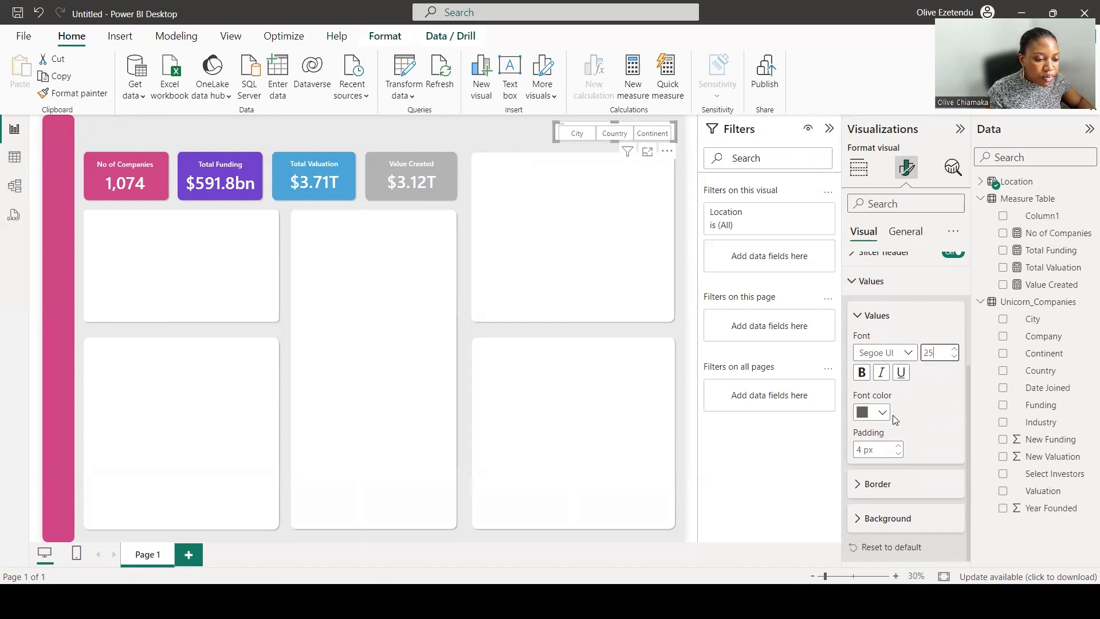
Turn off the slicer header.
scroll(892, 416, up, 4)
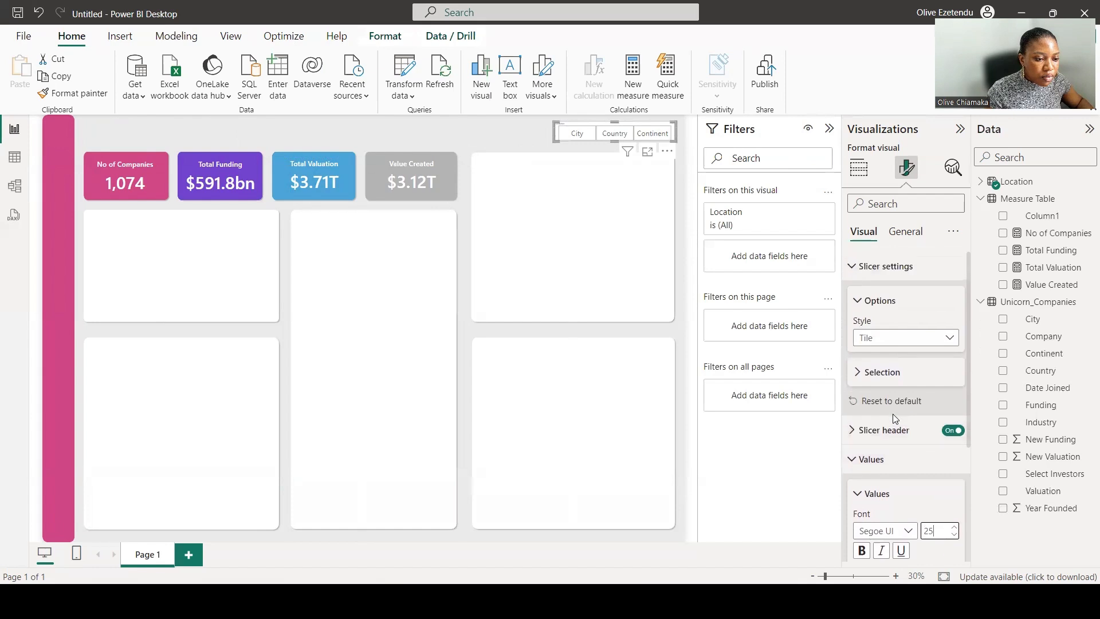
click(853, 429)
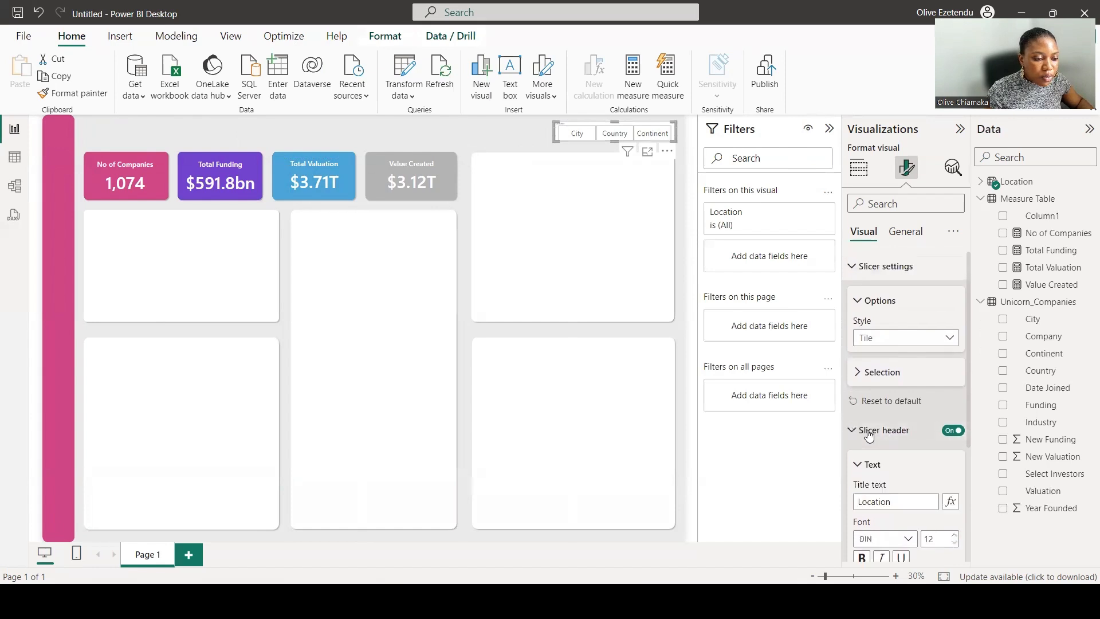
click(948, 431)
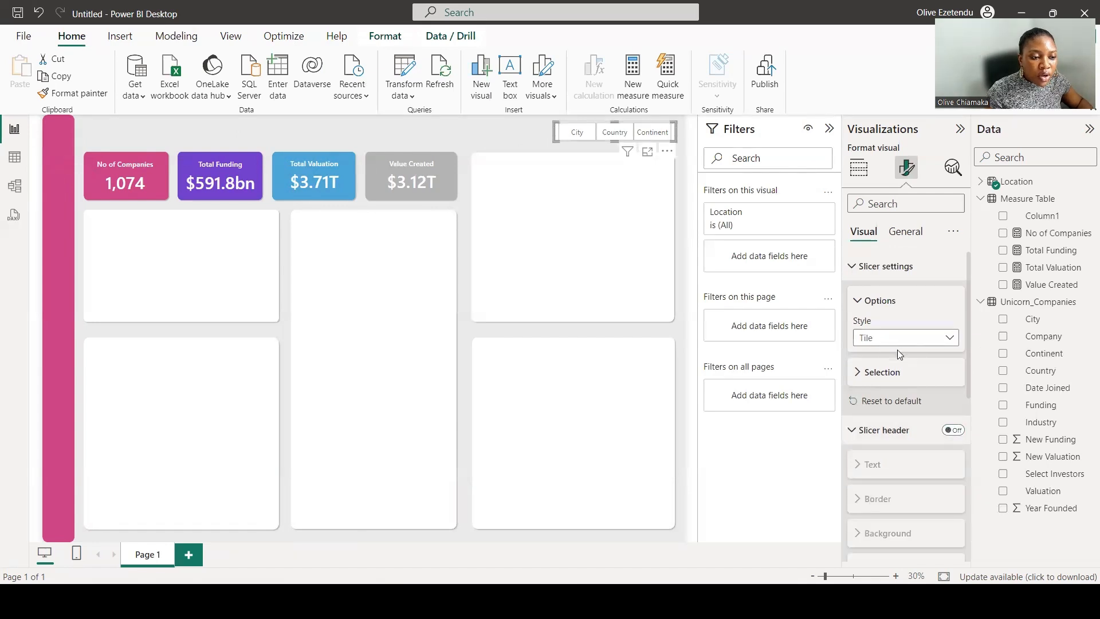
Open the slicer's general background effect settings, then deselect the slicer.
click(908, 231)
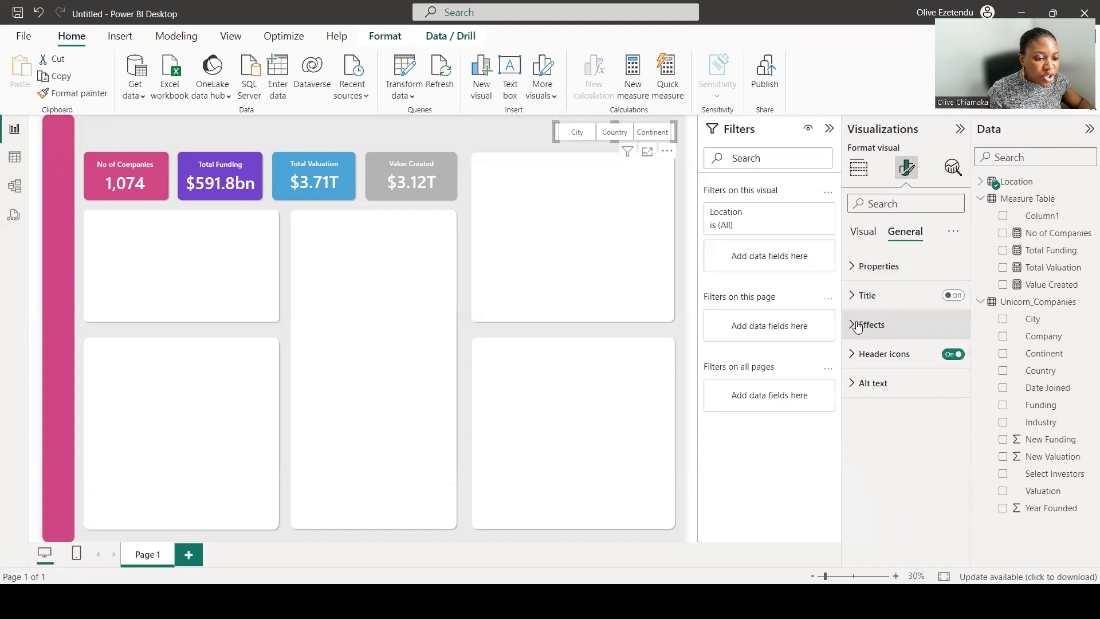
click(857, 325)
scroll(894, 318, down, 1)
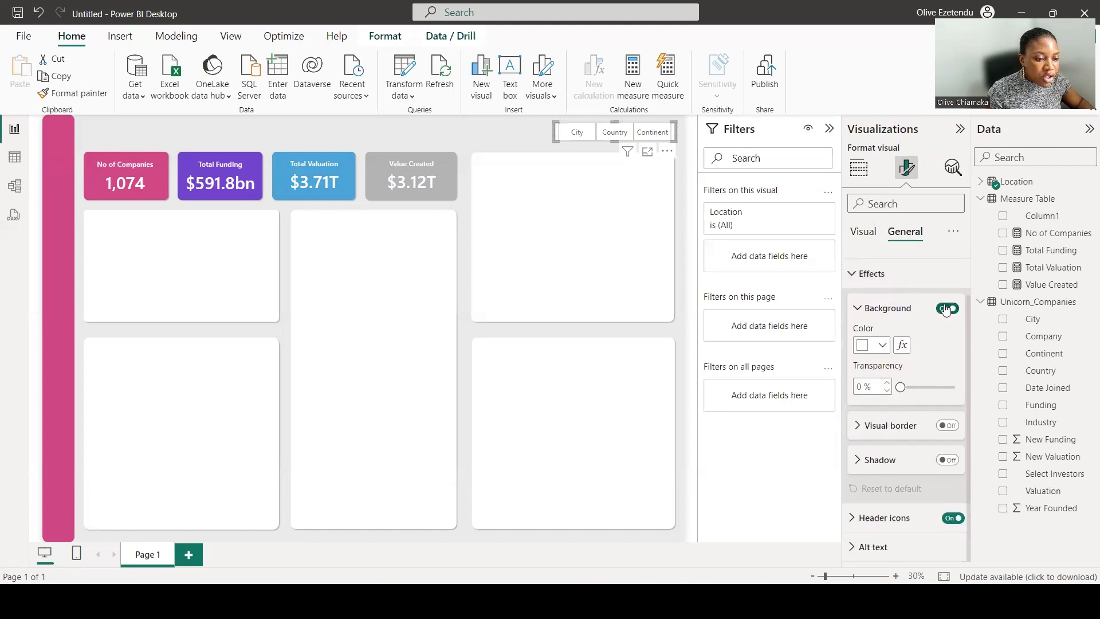
click(694, 422)
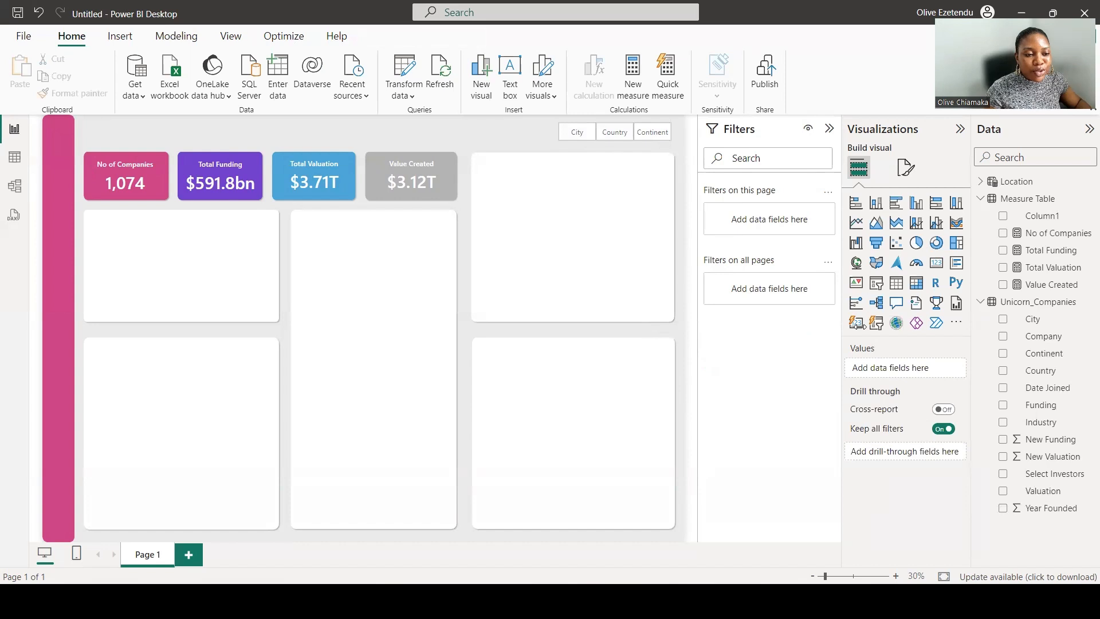
Insert a clustered bar chart and fit it into the top-right panel.
click(895, 207)
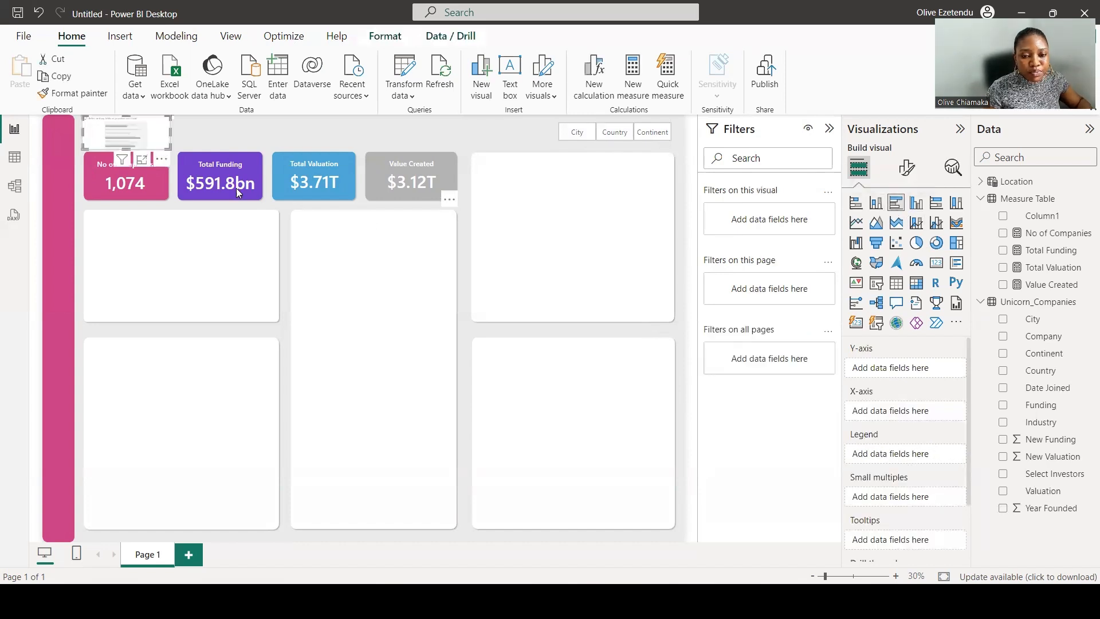
drag(114, 127, 522, 170)
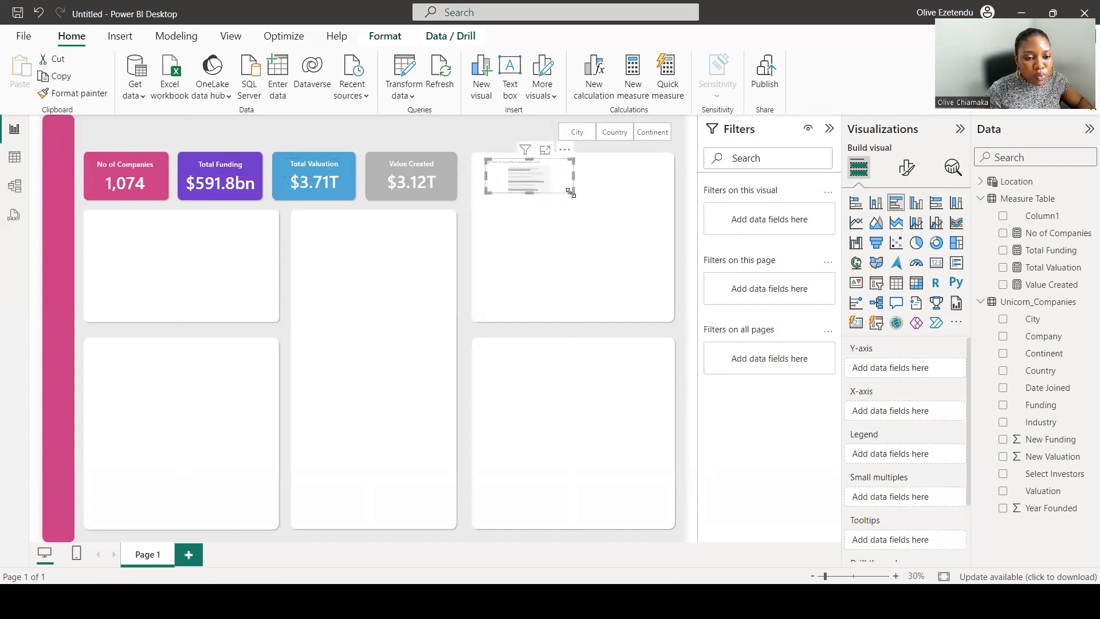
drag(575, 193, 666, 315)
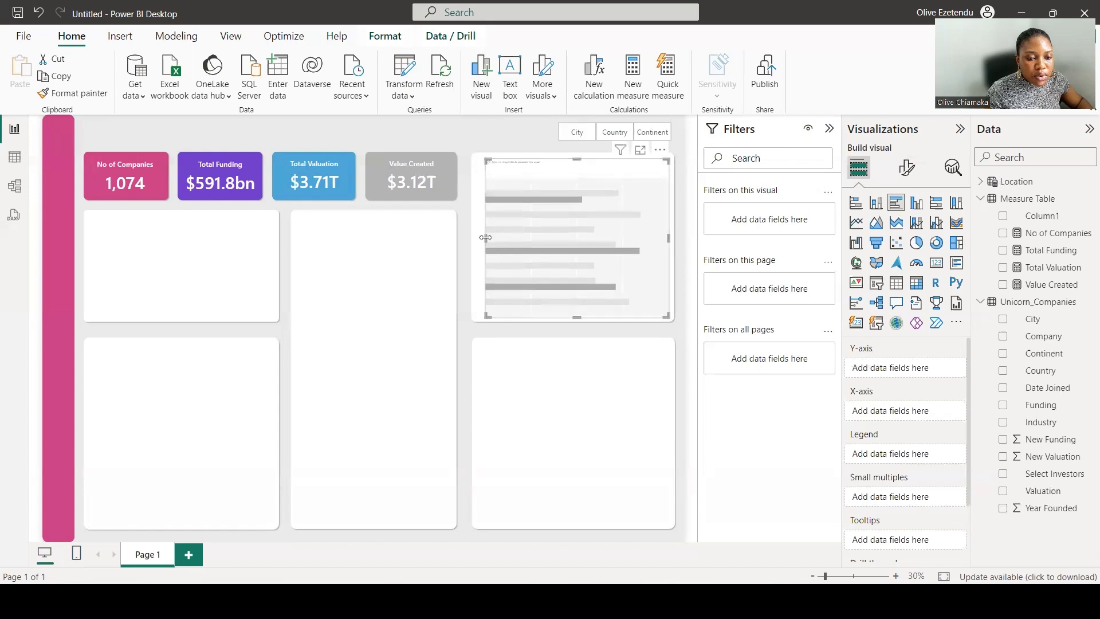
drag(481, 237, 477, 238)
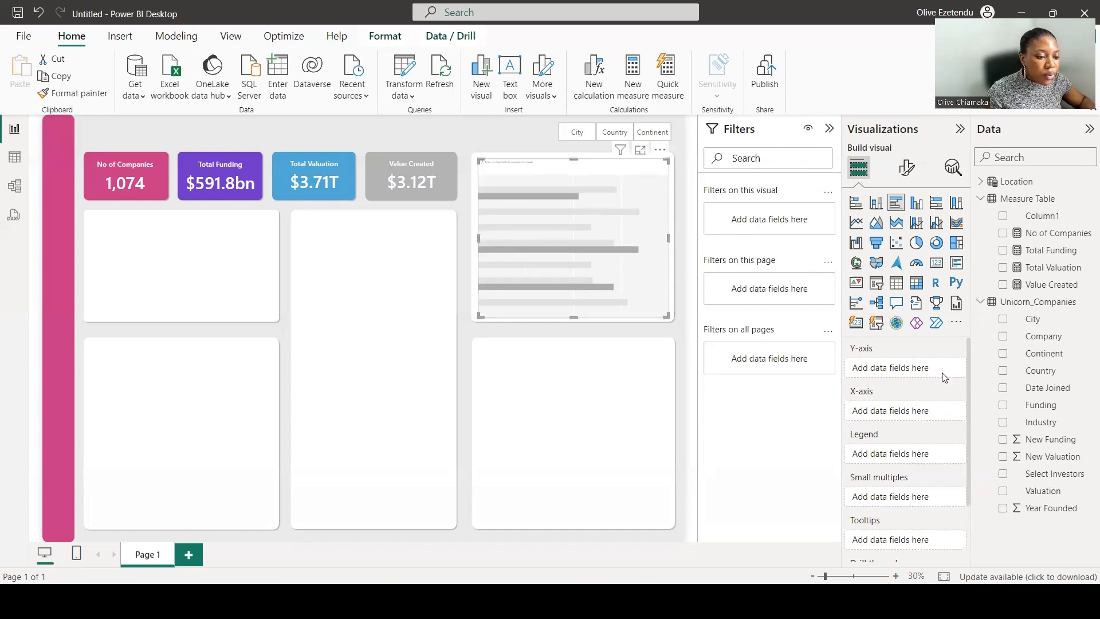
Put the Location parameter on the bar chart's Y-axis and Count of Company on its X-axis.
click(991, 182)
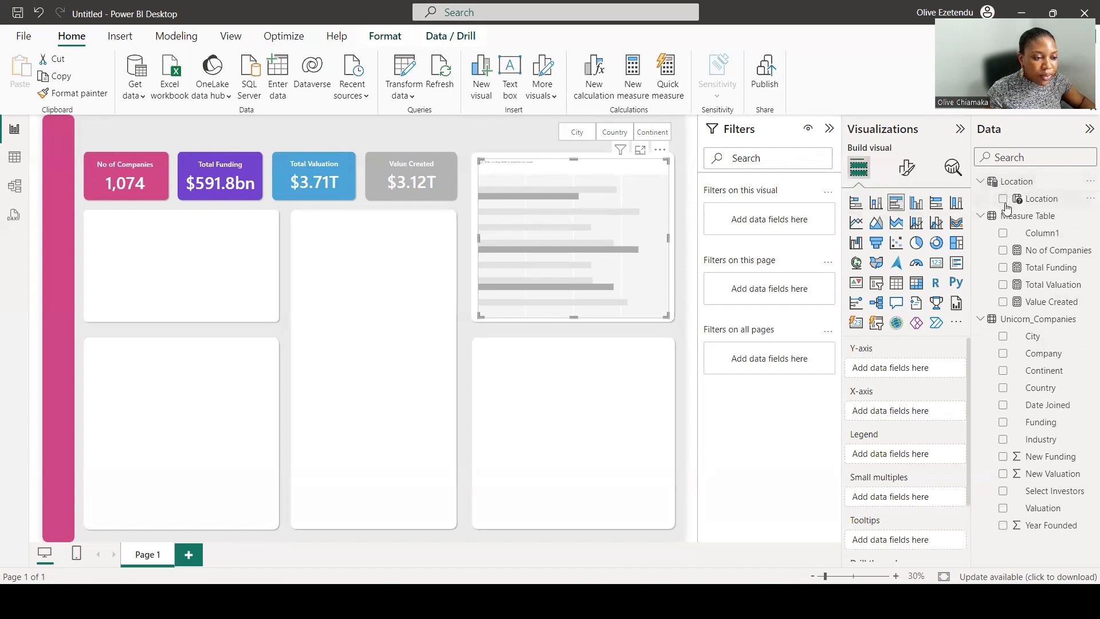
click(1002, 199)
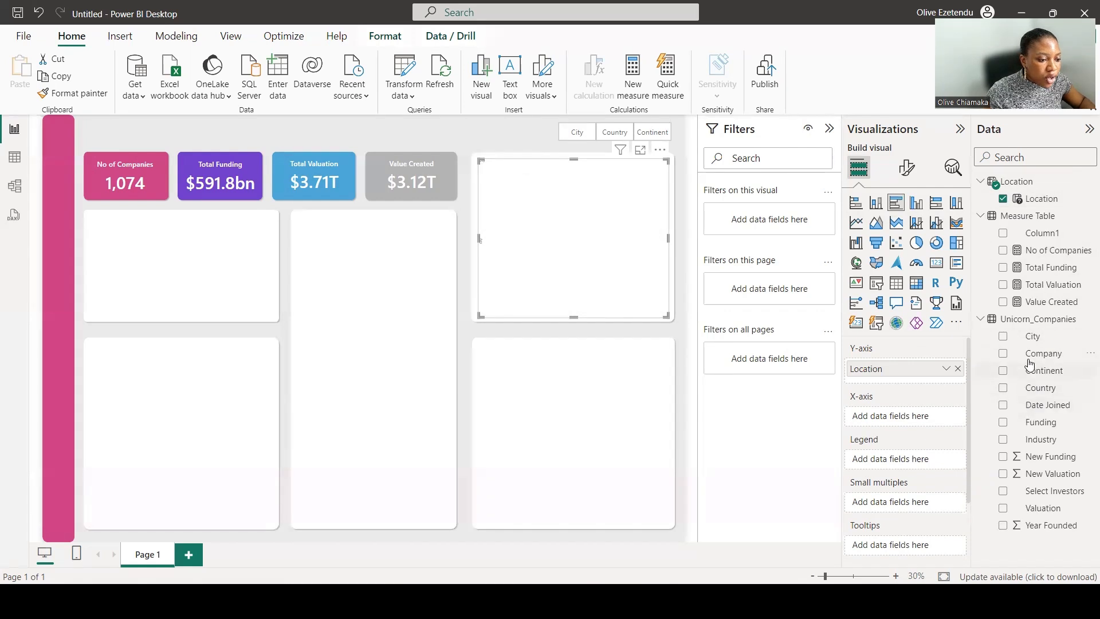
click(1003, 353)
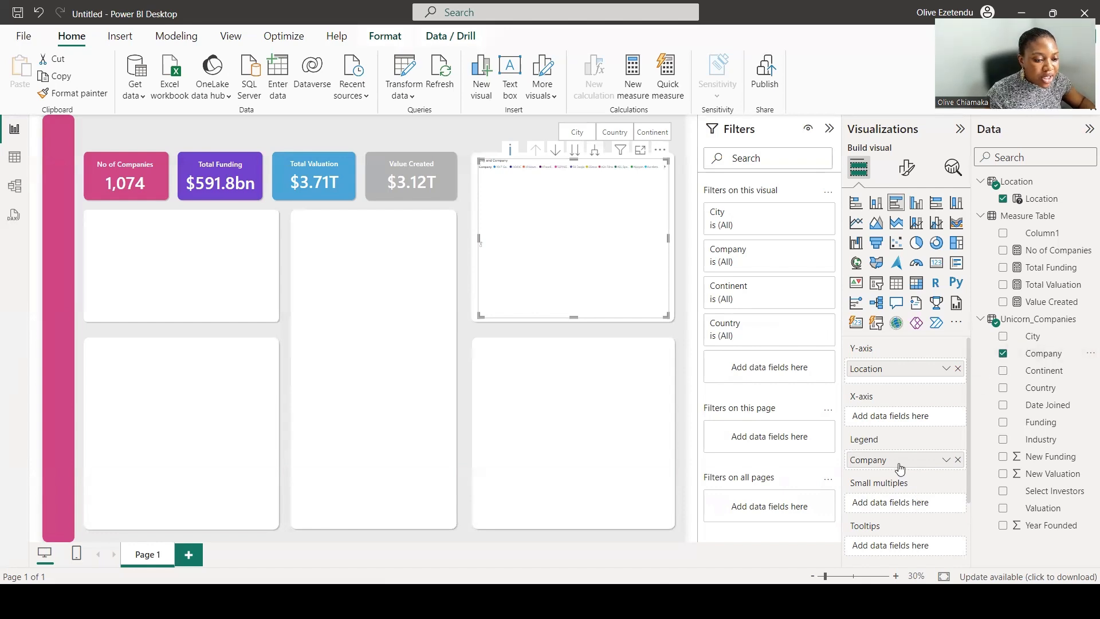
drag(900, 468, 902, 422)
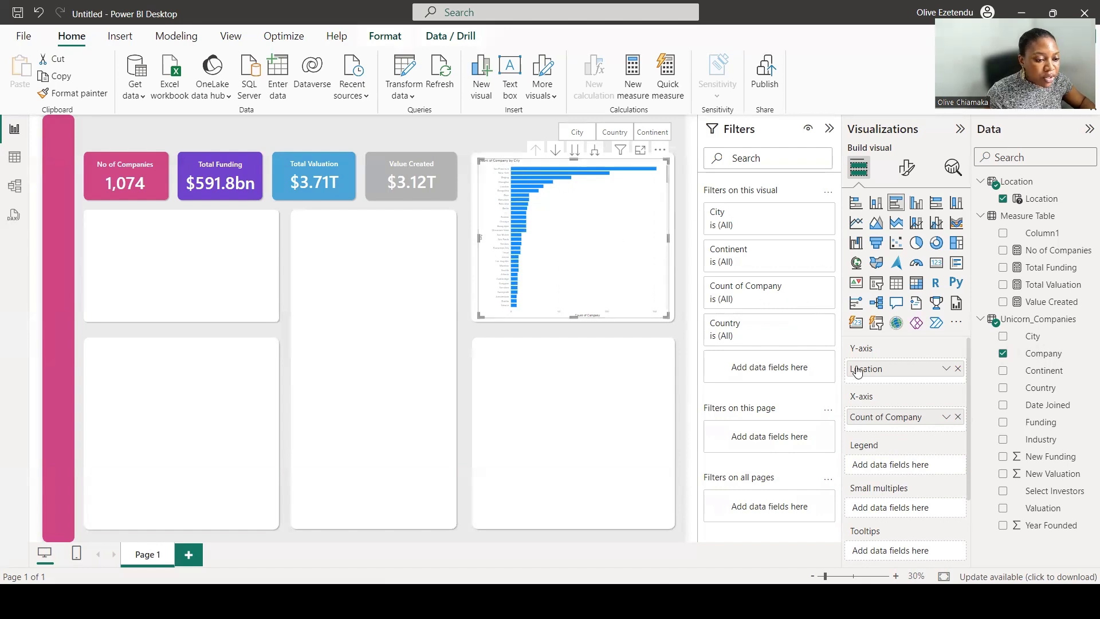
Pick Continent in the Location slicer.
click(649, 132)
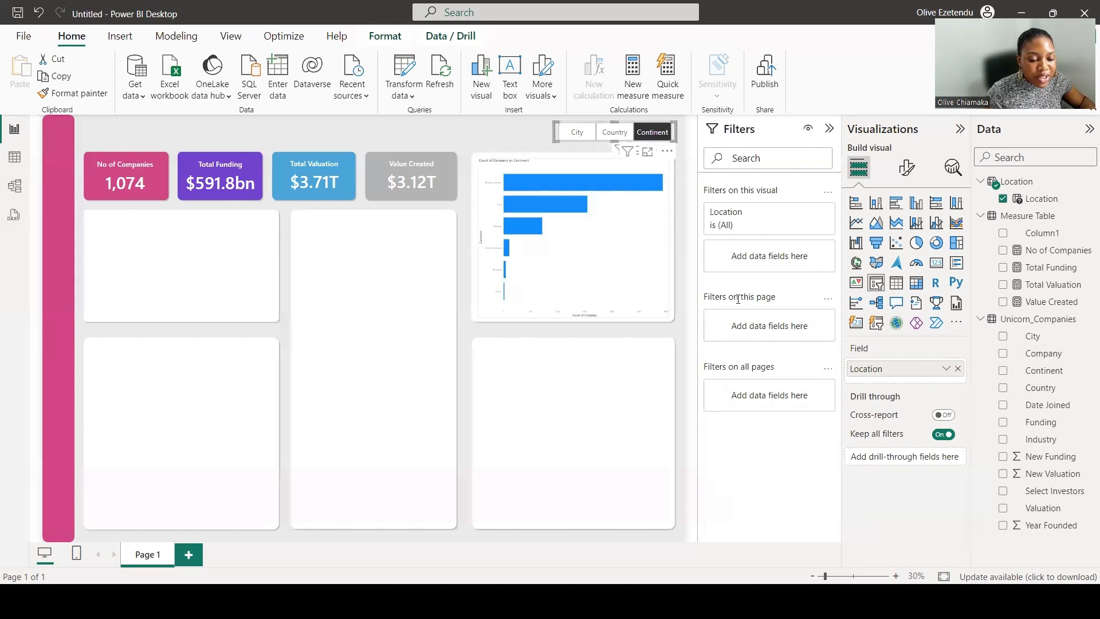
click(907, 169)
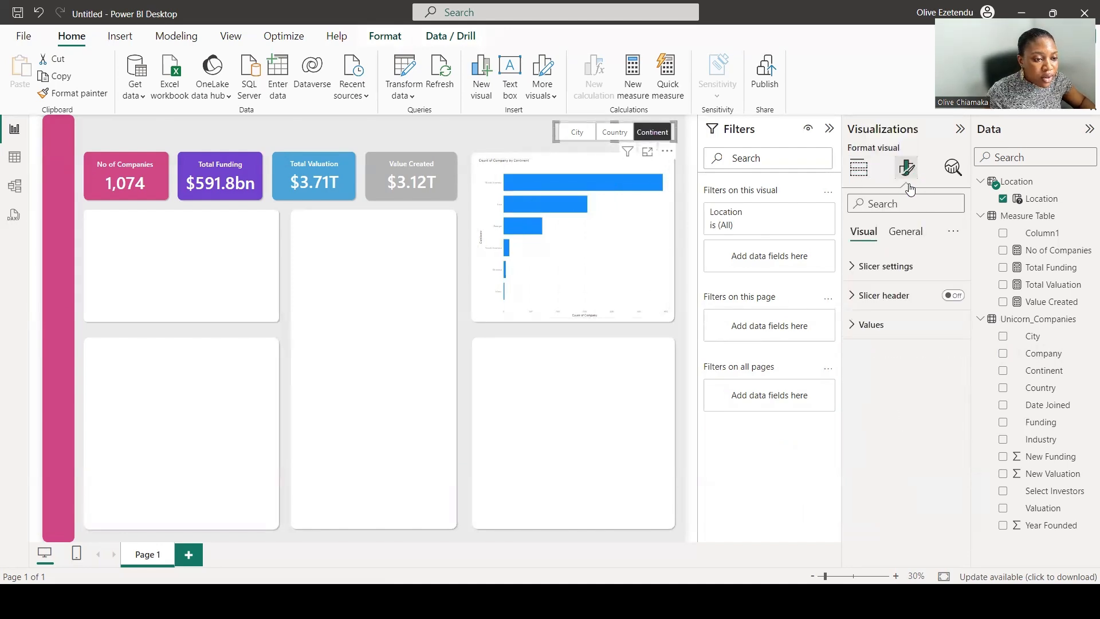
Turn off the bar chart's Y-axis title.
click(622, 266)
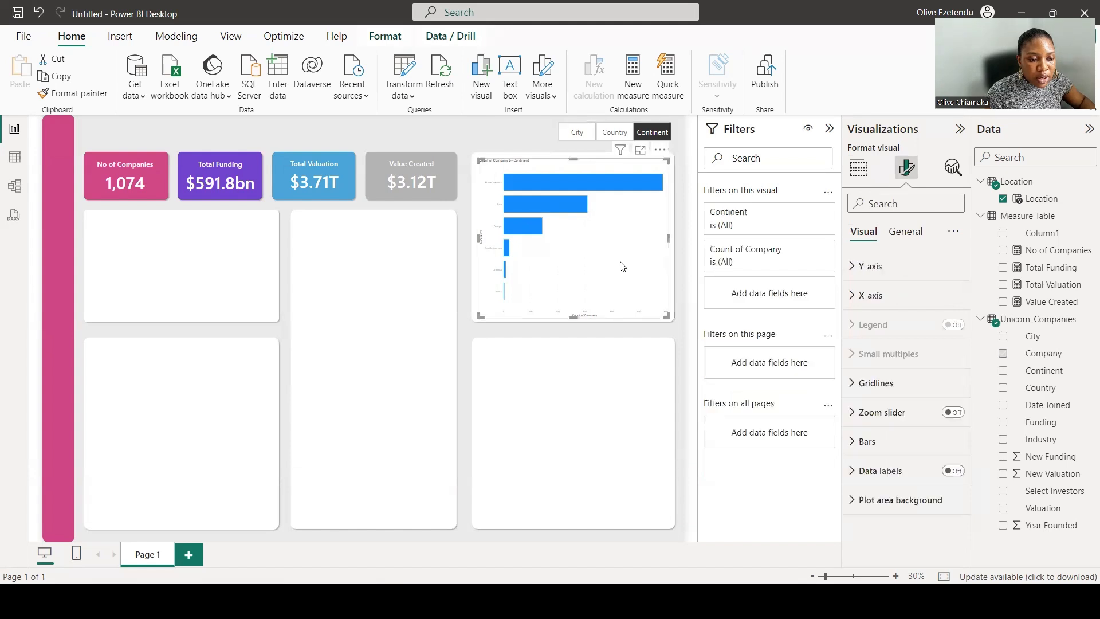
click(854, 267)
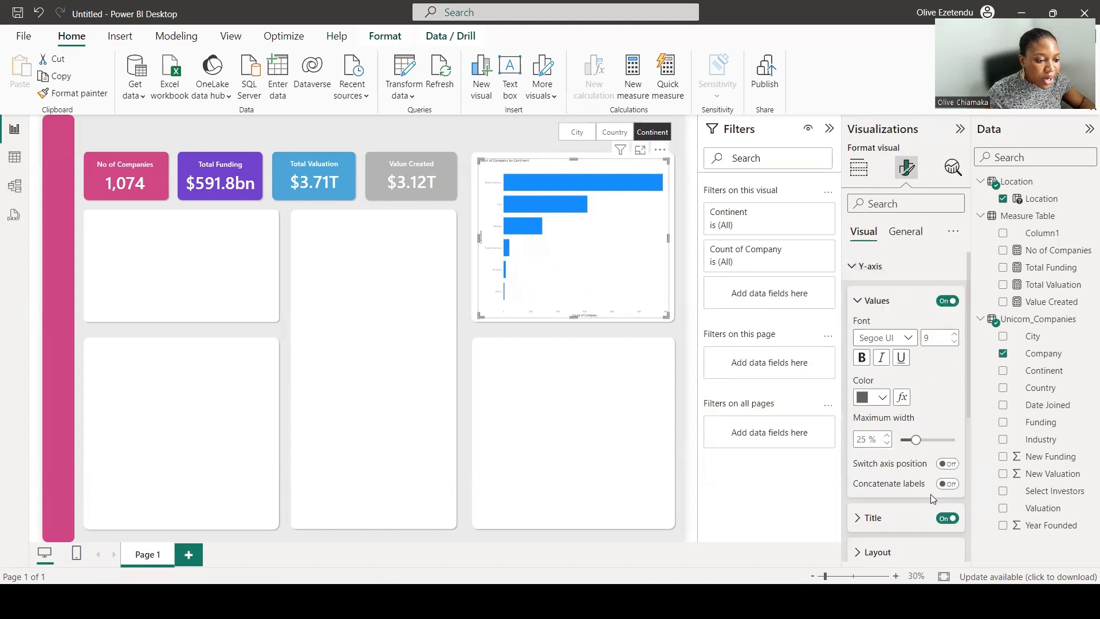
click(946, 518)
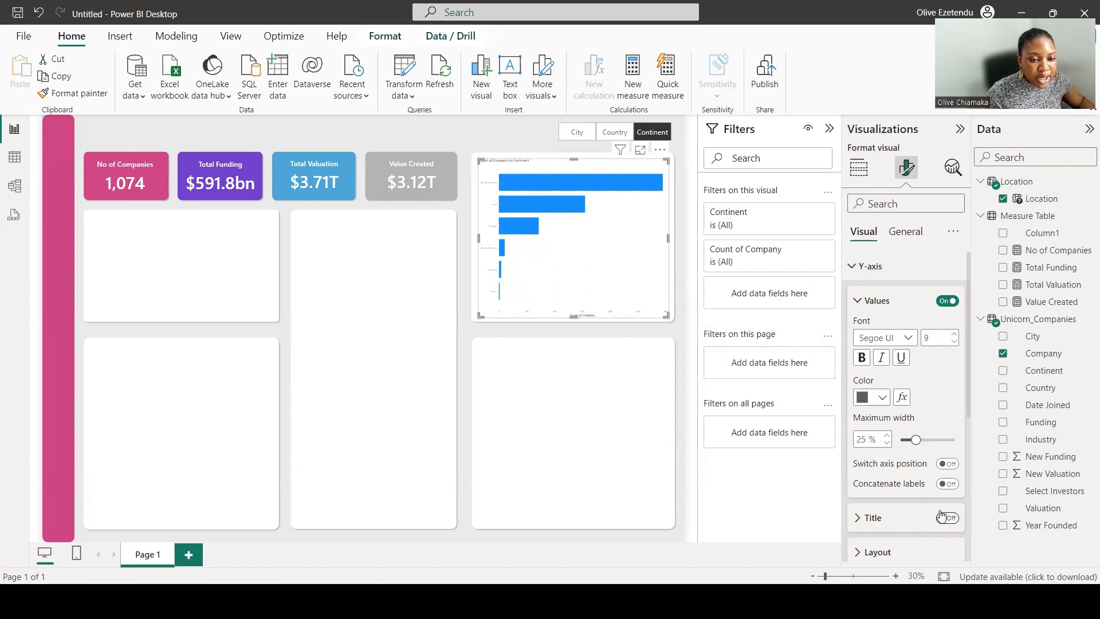
Set the bar chart's Y-axis label font size to 20.
double_click(933, 338)
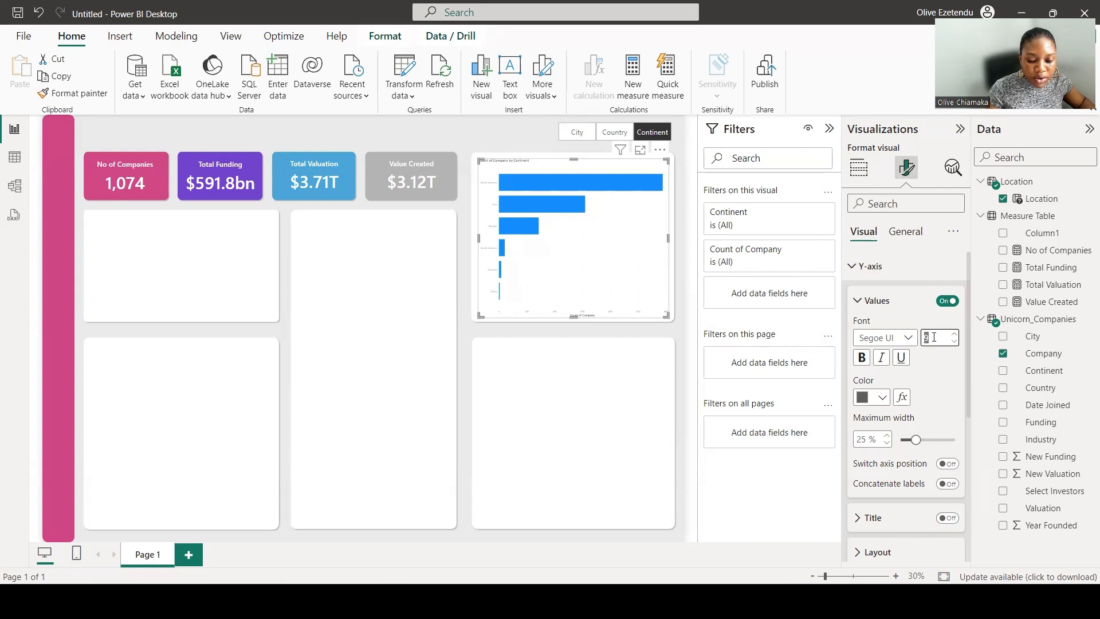
text(20)
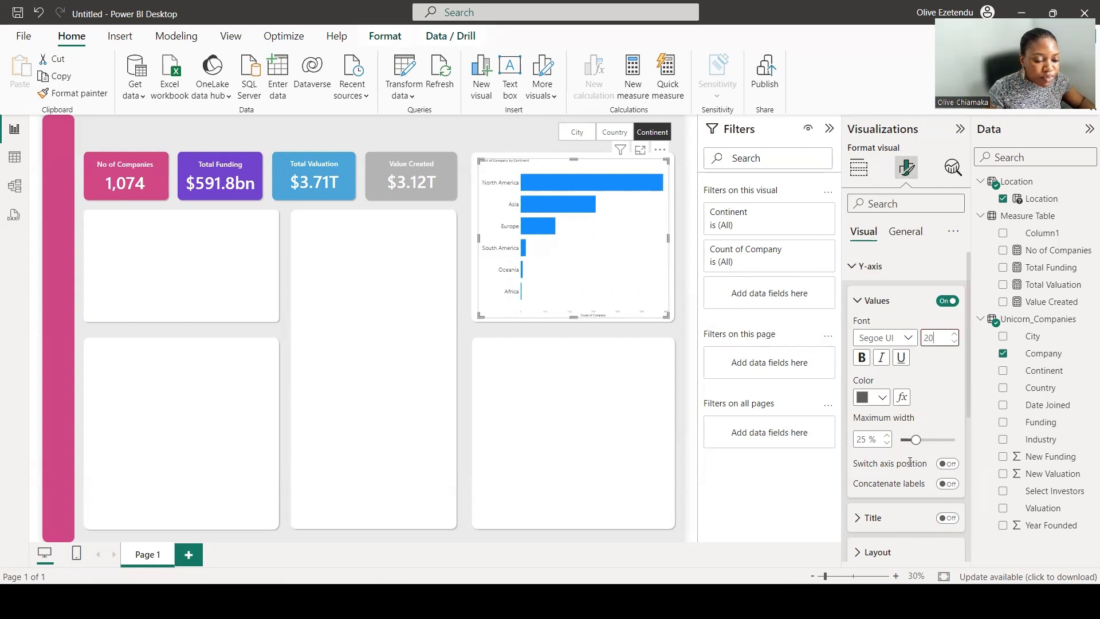
Turn off the bar chart's X-axis values and X-axis title.
scroll(908, 430, down, 3)
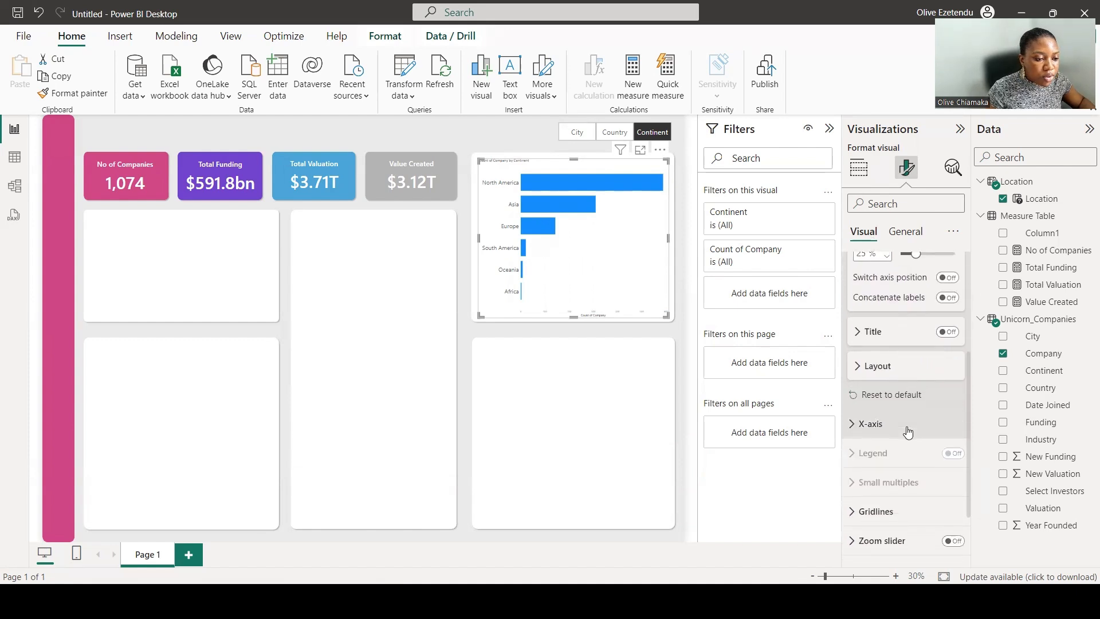
click(853, 425)
scroll(905, 420, down, 2)
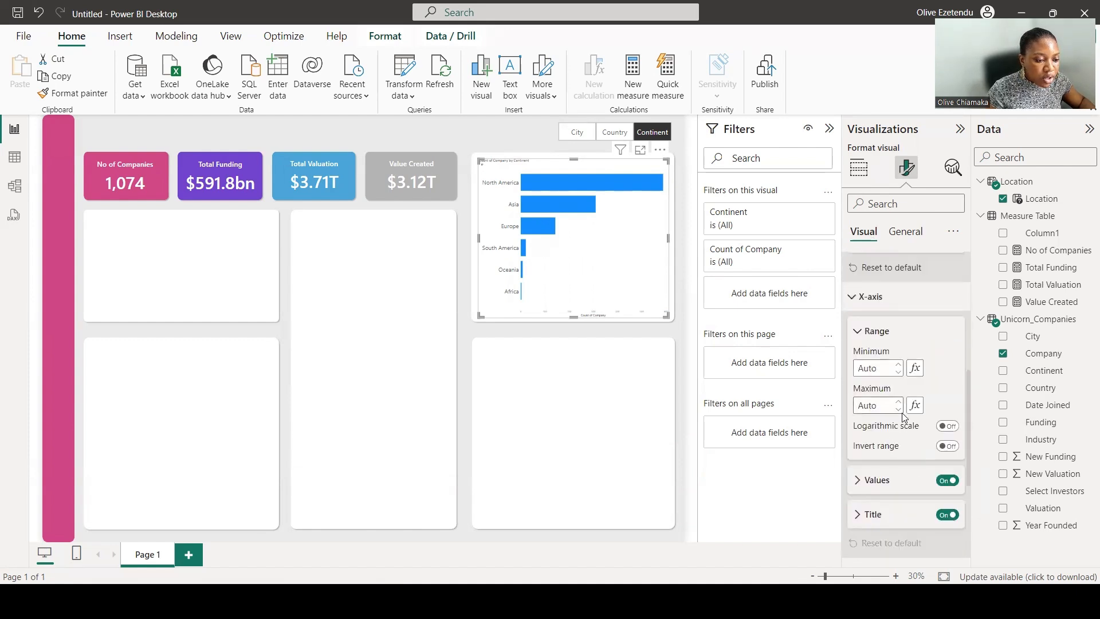
click(946, 422)
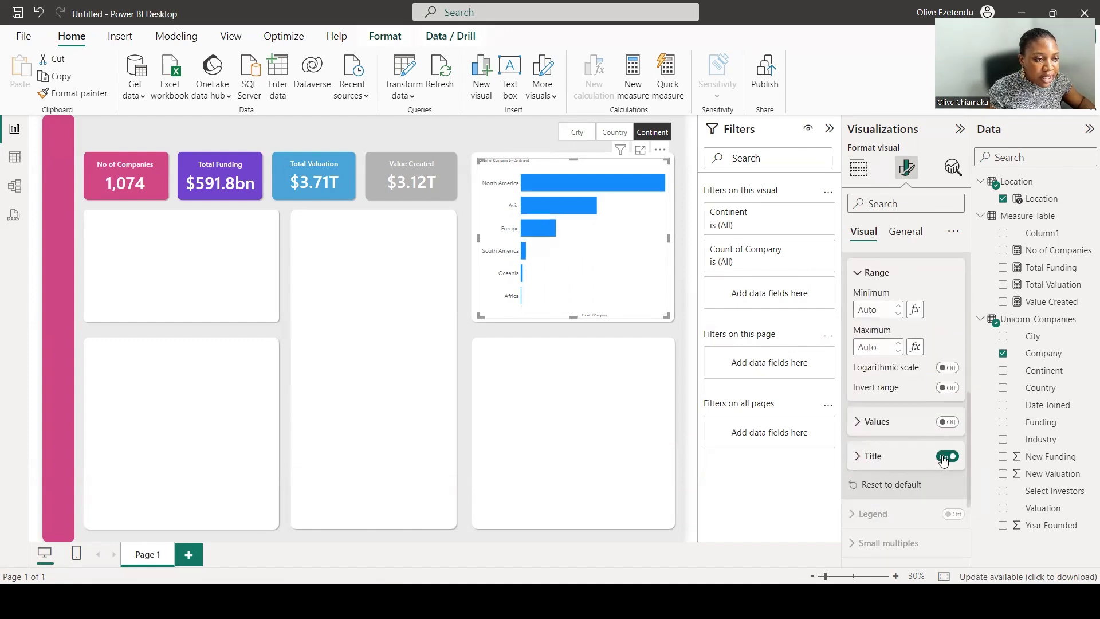
click(946, 456)
Turn on the bar chart's data labels and set their value font size to 20.
scroll(895, 421, down, 3)
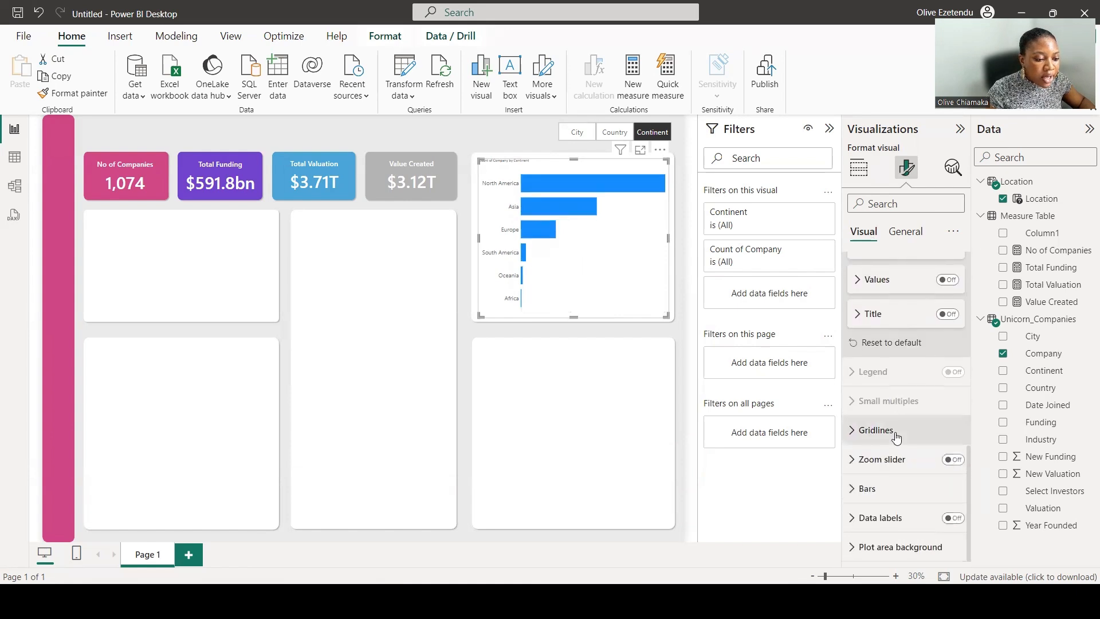
click(962, 519)
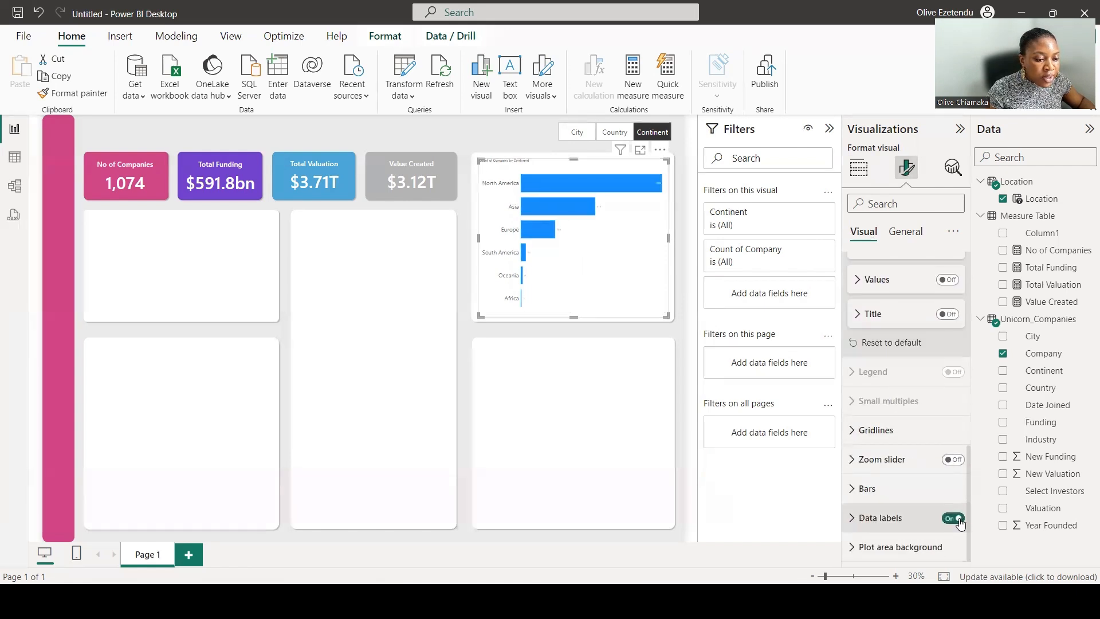
click(862, 517)
scroll(877, 496, down, 5)
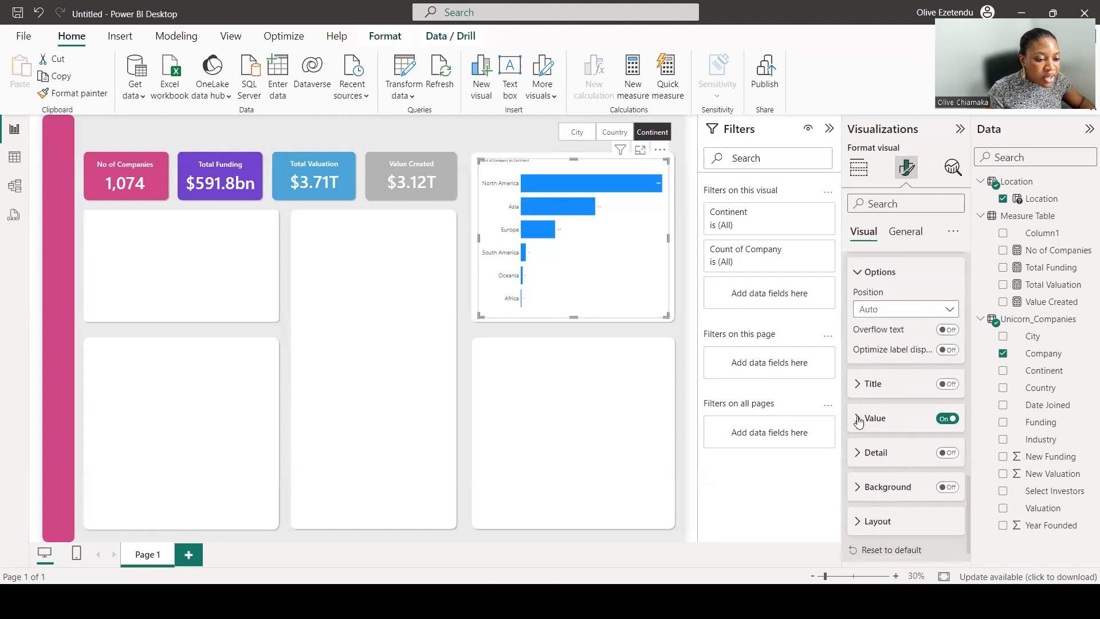
click(859, 419)
click(932, 504)
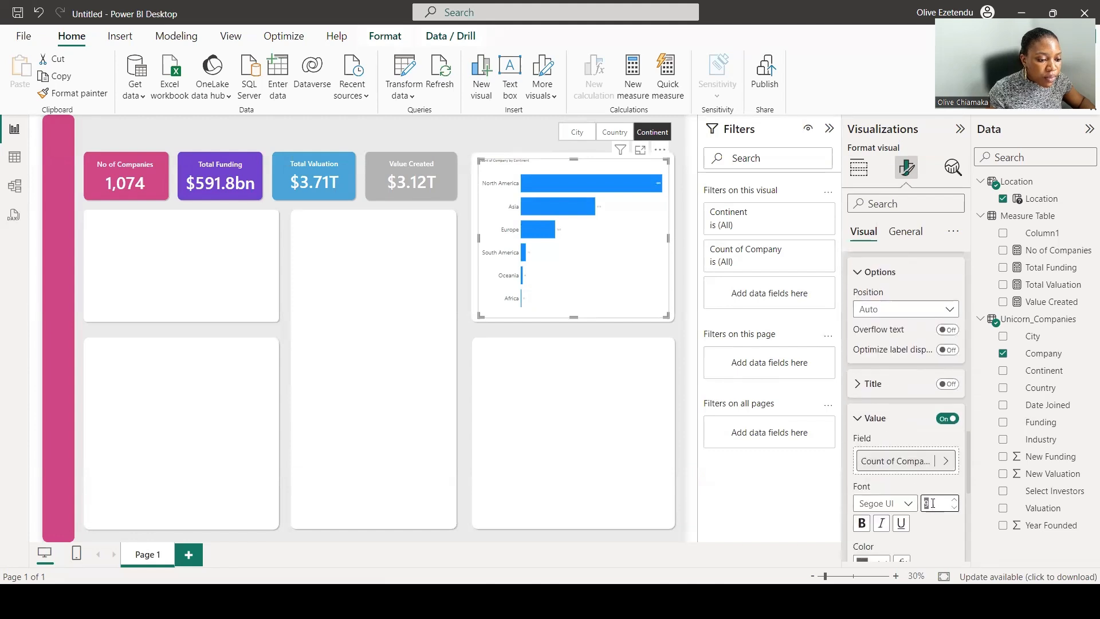
text(2)
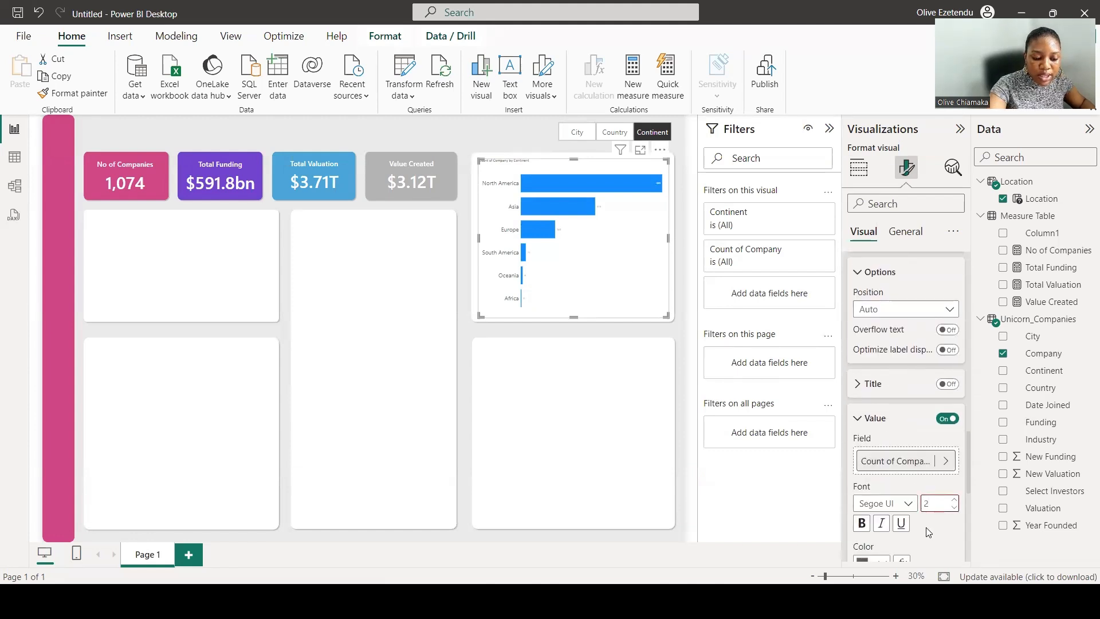
text(0)
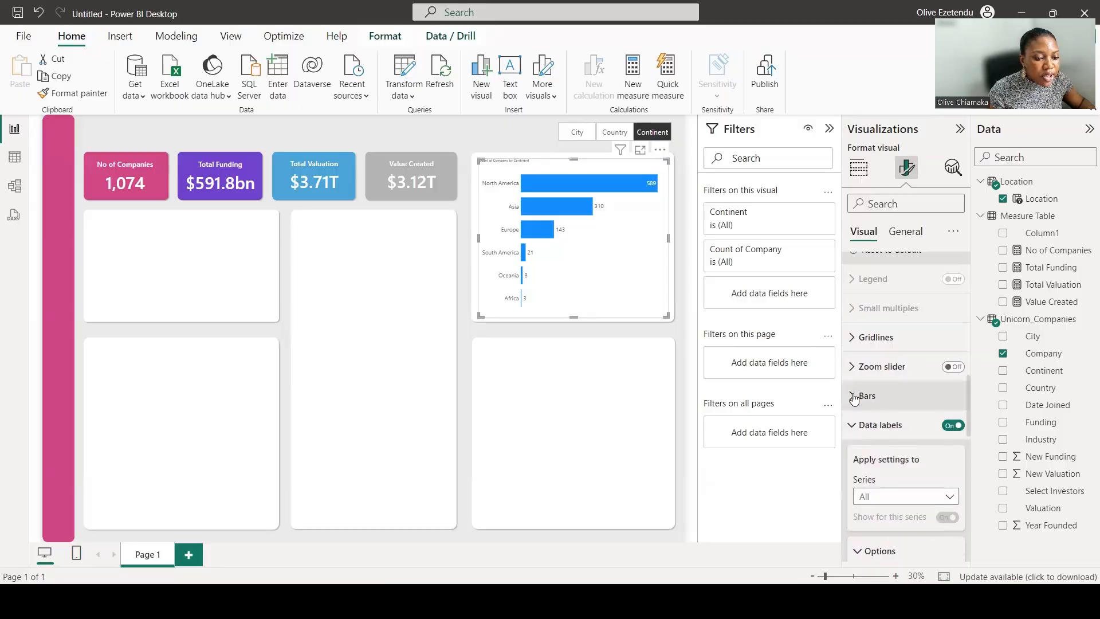
Change the color of all bars to grey.
click(868, 393)
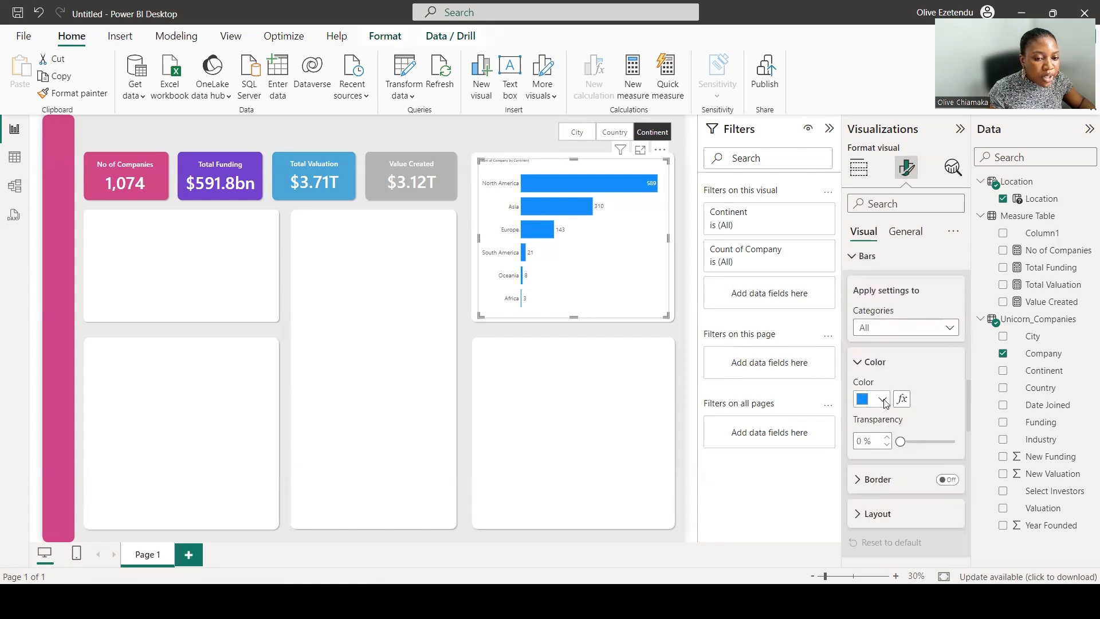
click(883, 401)
click(891, 336)
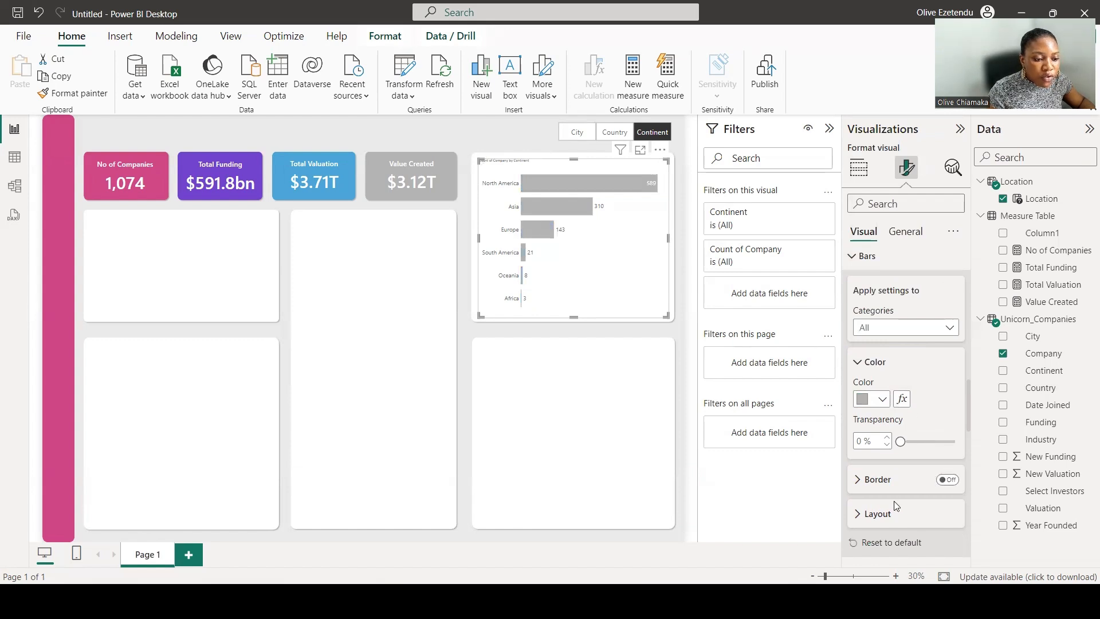
Increase the space between bar categories to about 46%.
click(866, 514)
scroll(911, 476, down, 3)
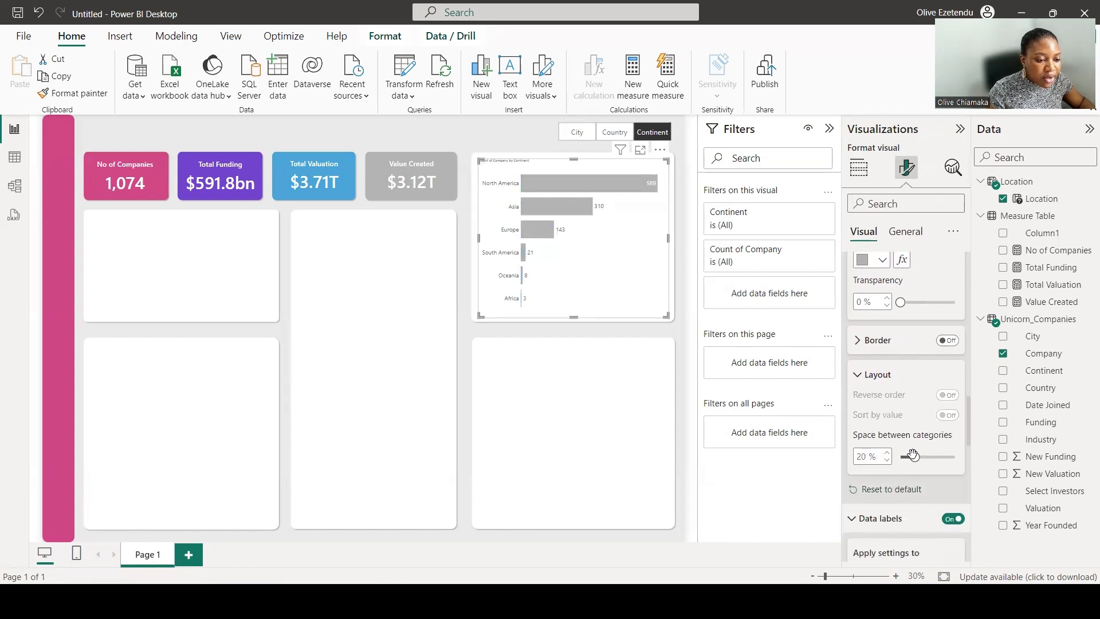
drag(913, 456, 933, 458)
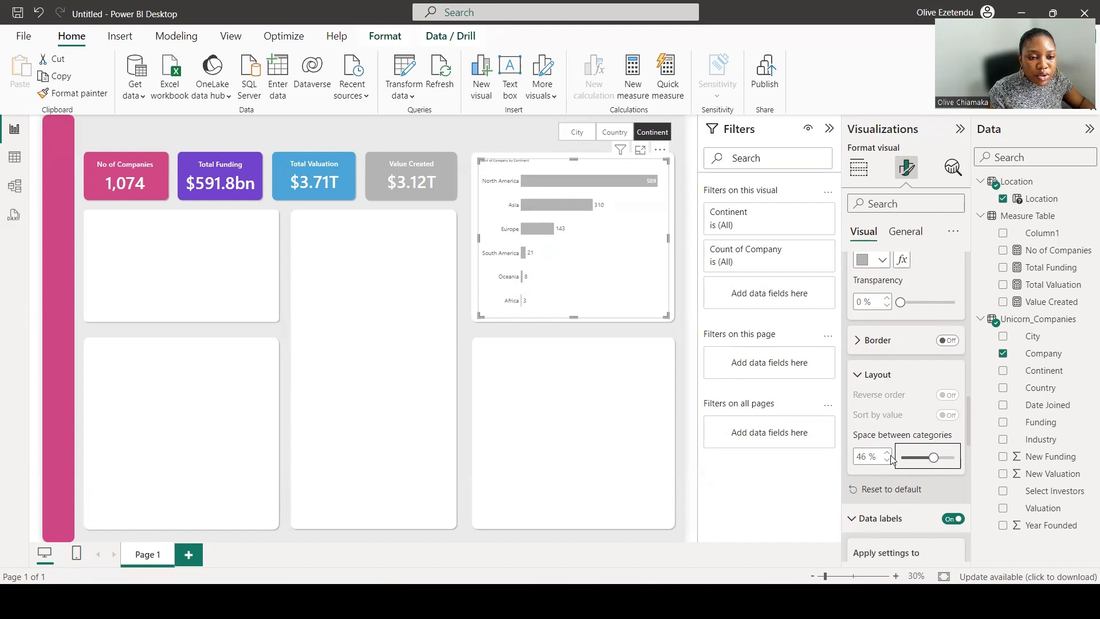
Color the North America bar pink to highlight it.
scroll(908, 422, up, 5)
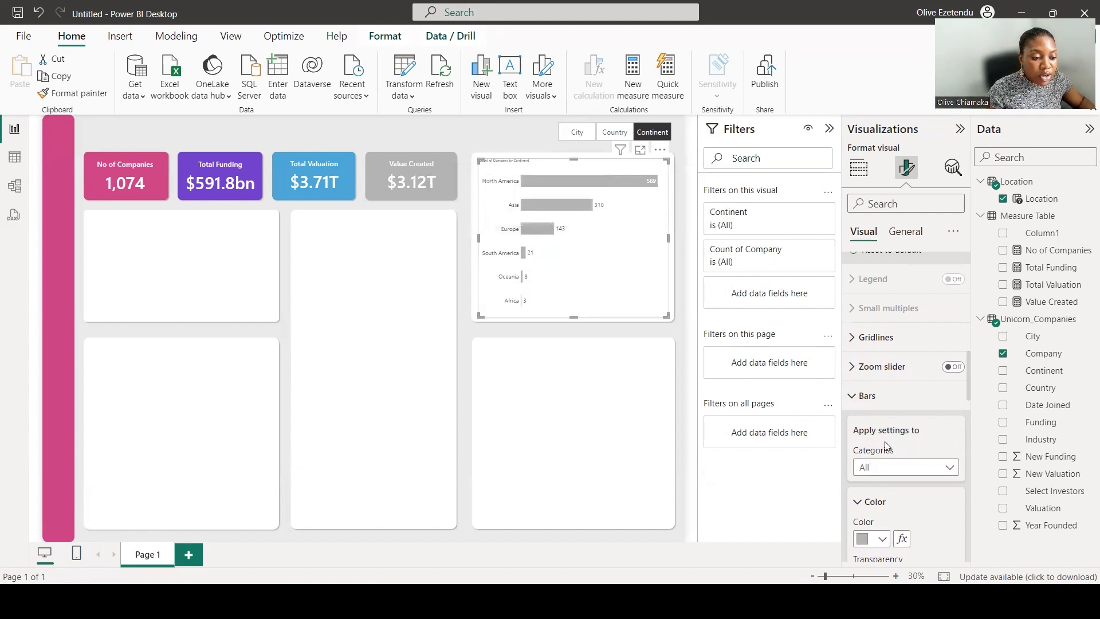
scroll(905, 412, down, 3)
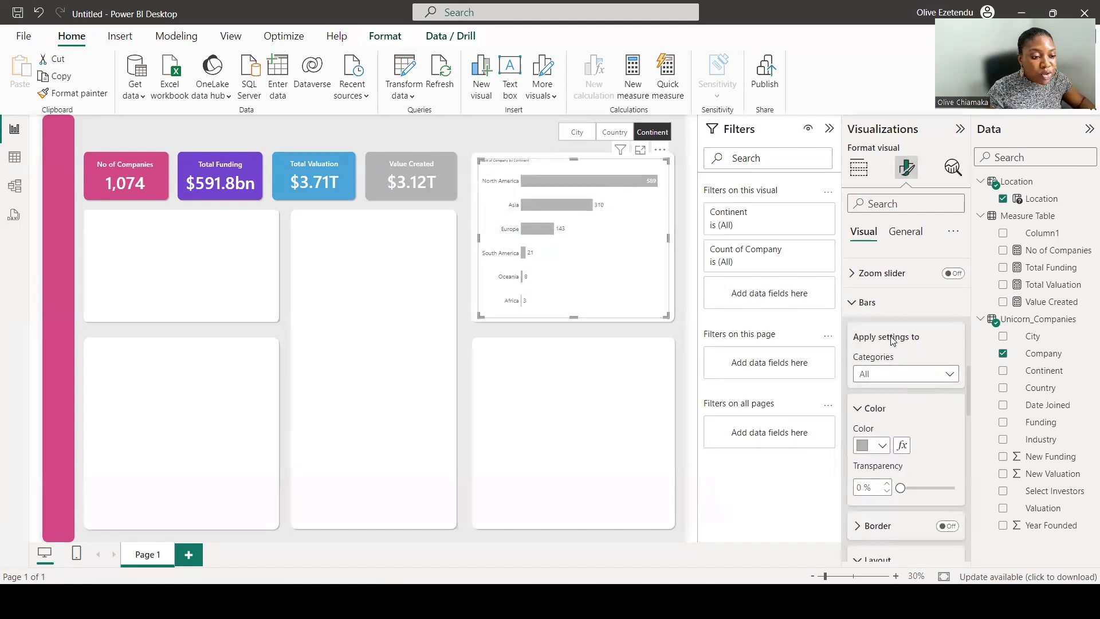
click(939, 376)
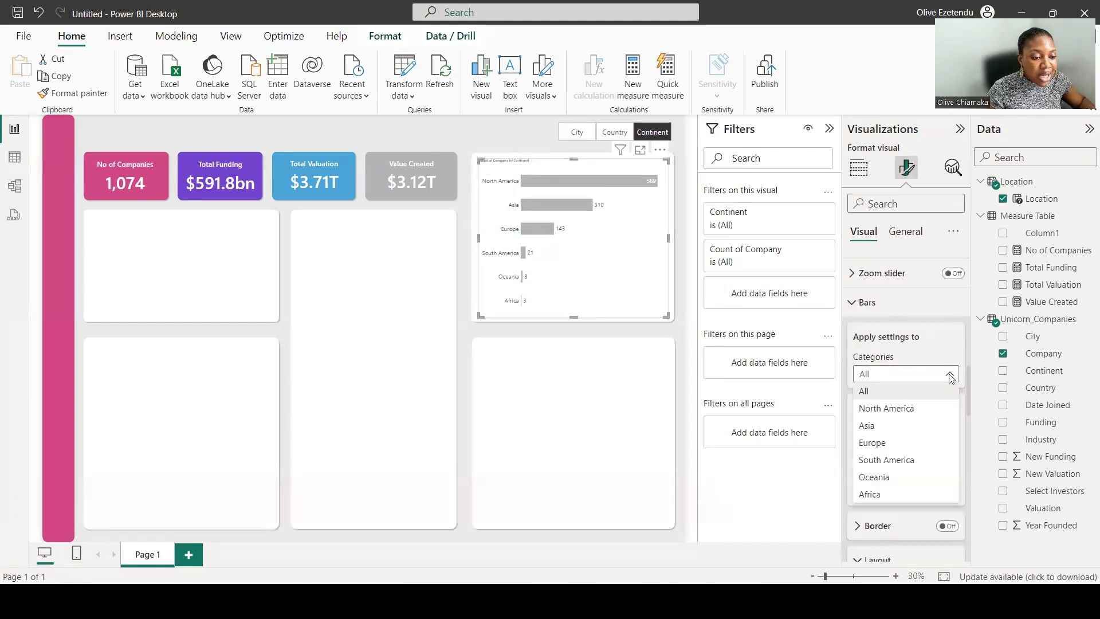
click(886, 409)
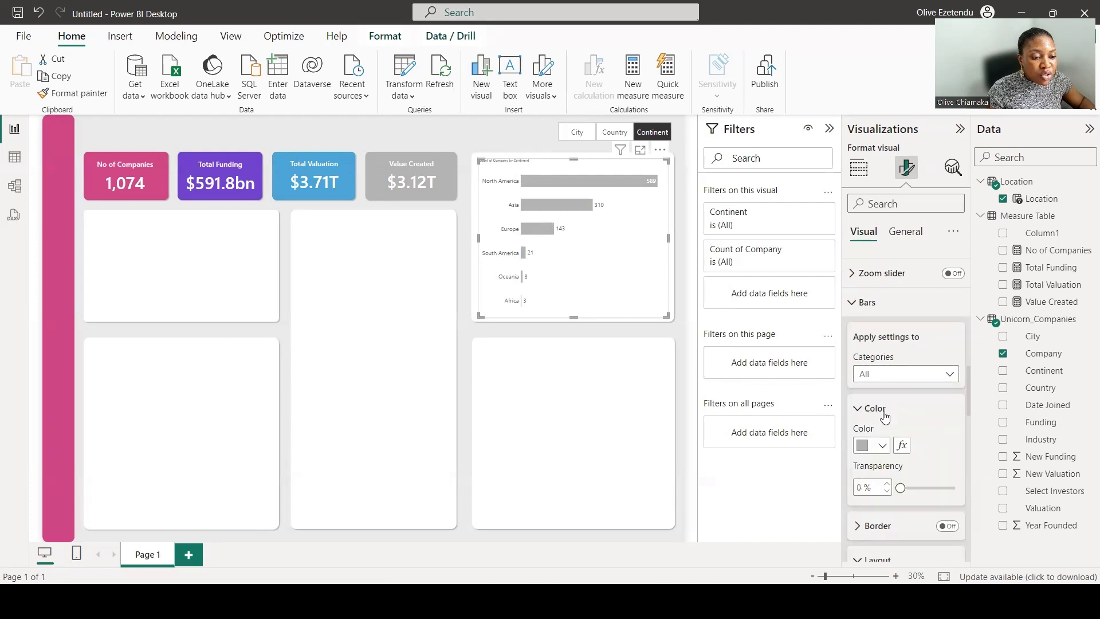
click(881, 446)
click(971, 382)
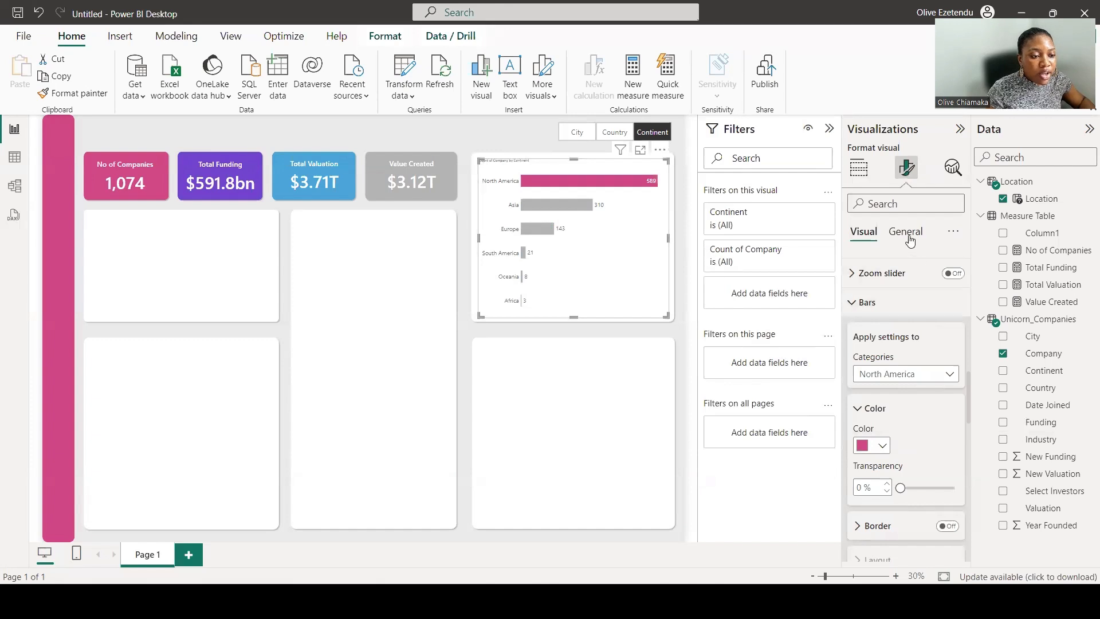
Switch the Location slicer through Country, City and Continent to check the bar chart.
scroll(885, 336, down, 5)
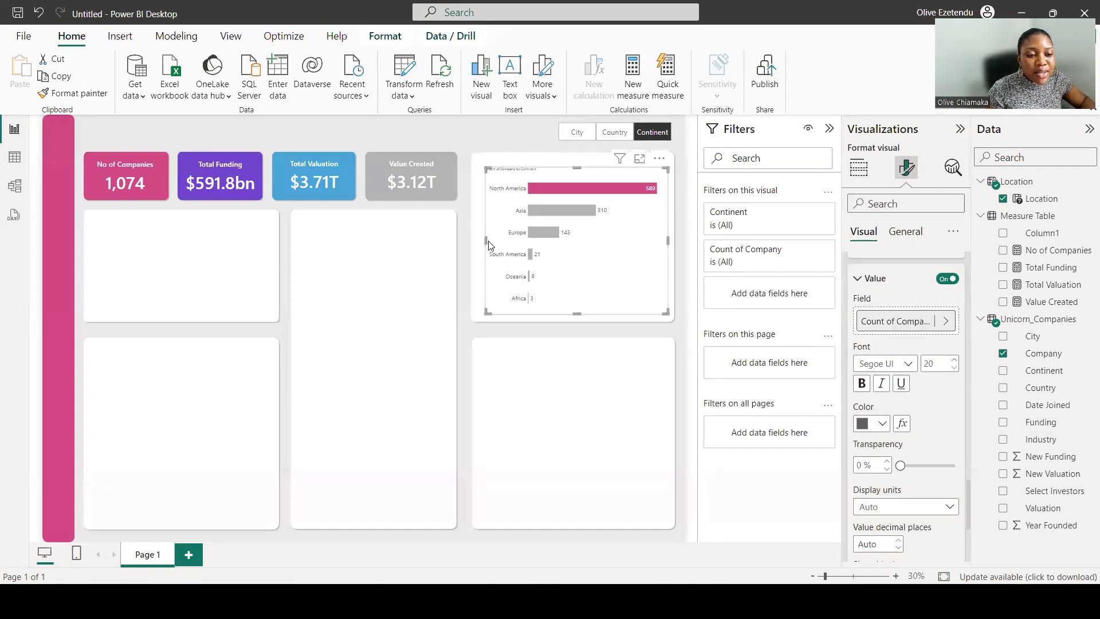
click(618, 135)
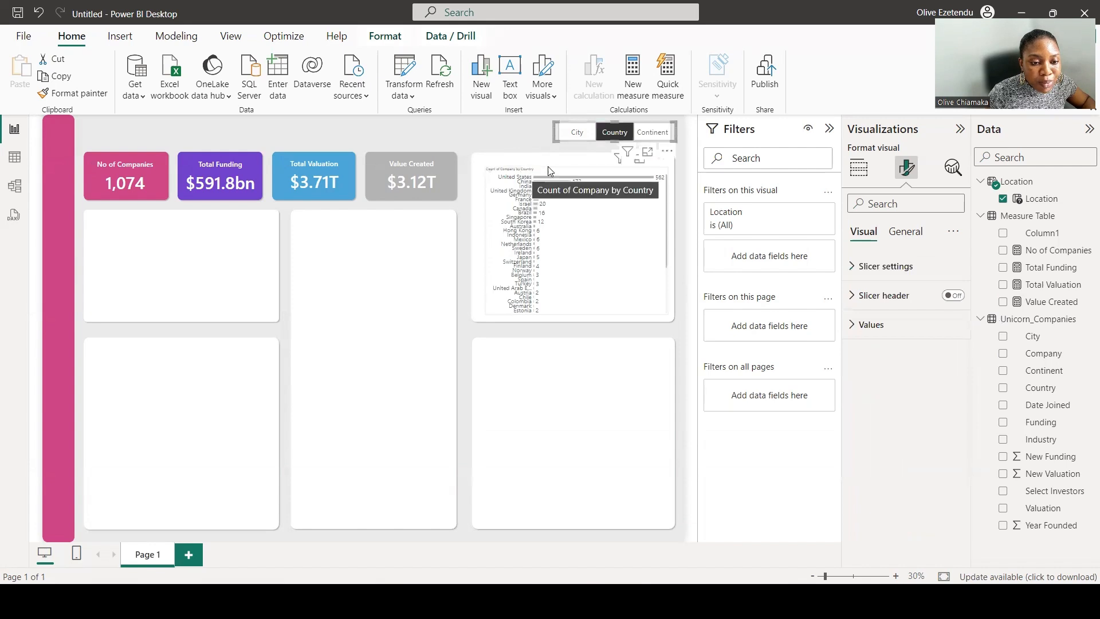
click(577, 134)
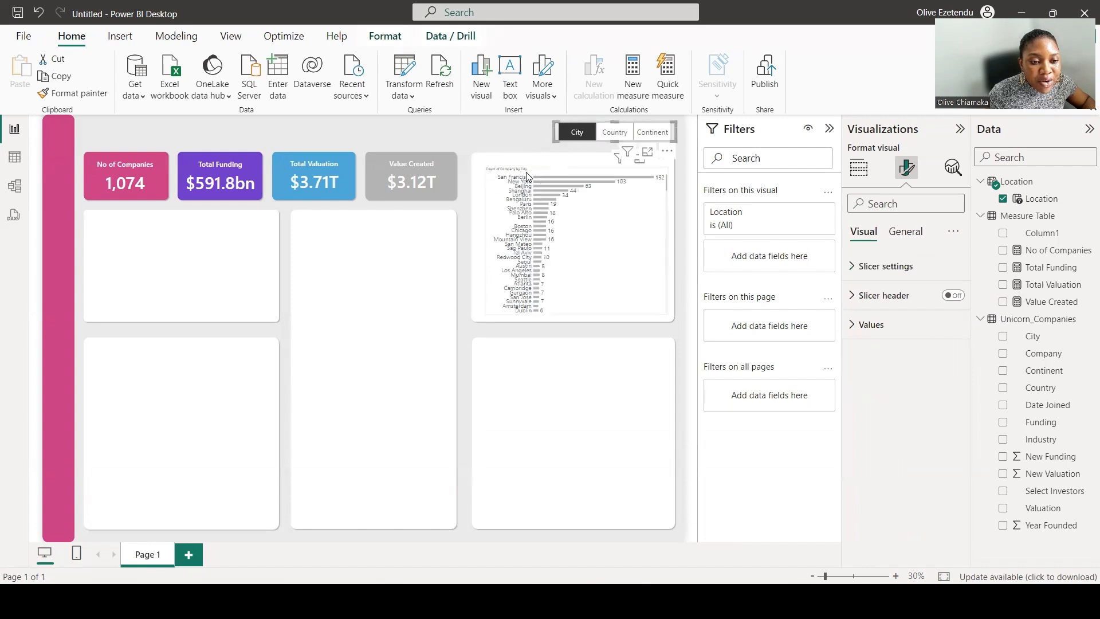
click(656, 138)
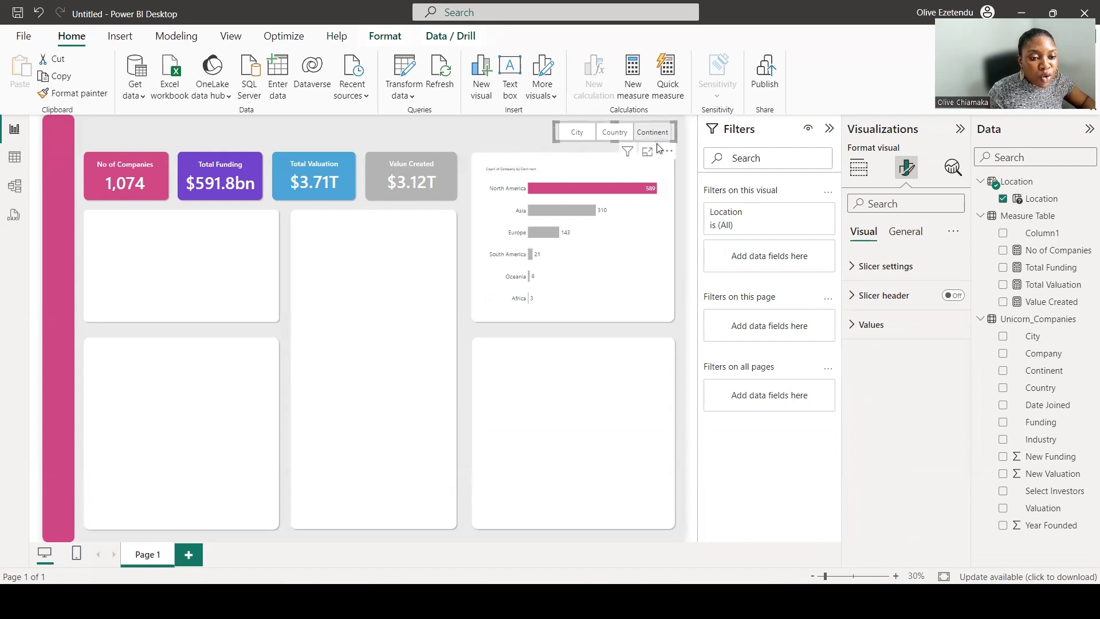
Turn on the slicer's title at font size 30 and undo the change.
click(909, 230)
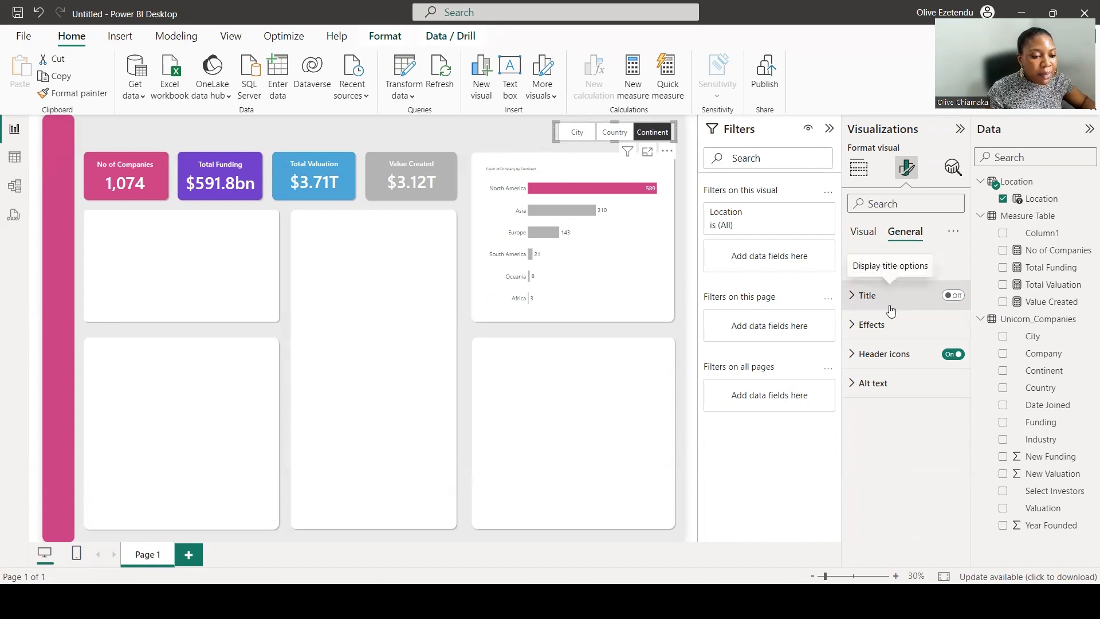
click(851, 297)
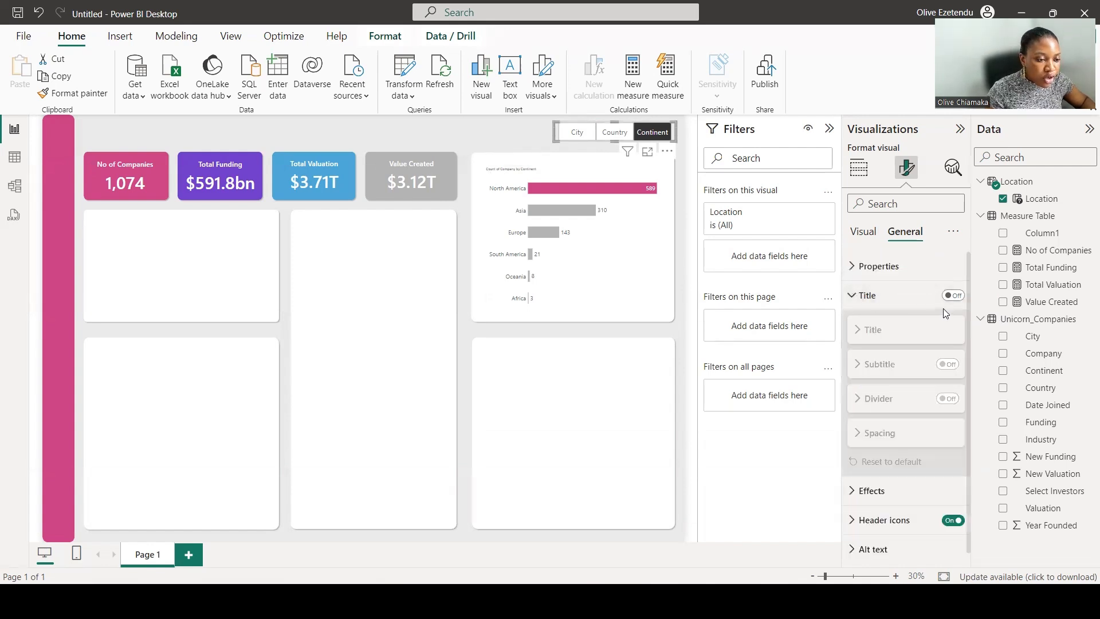
click(954, 295)
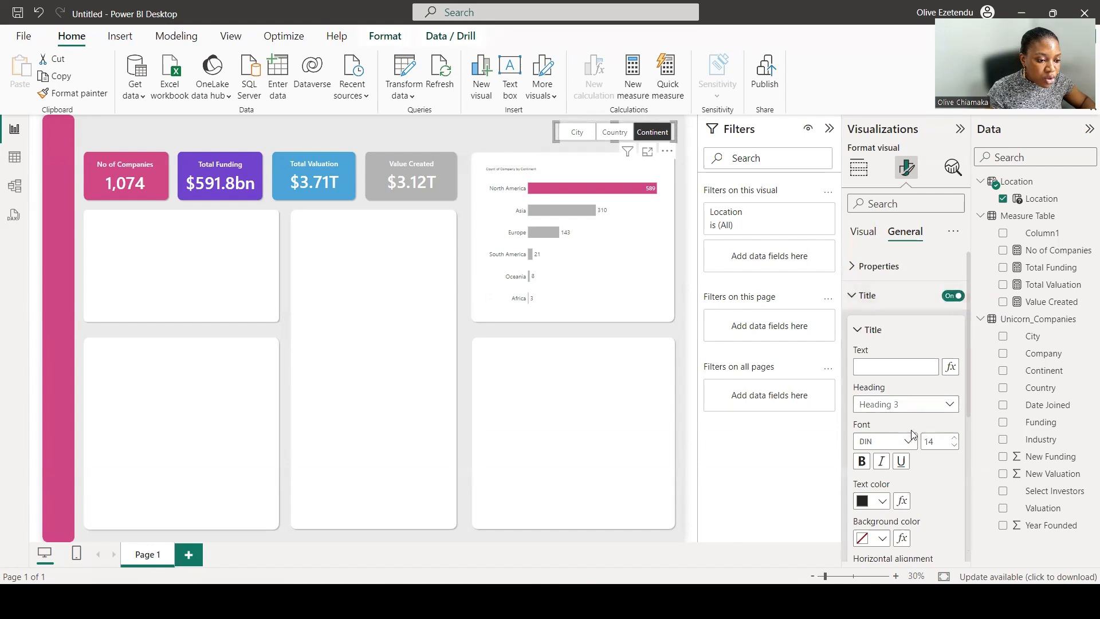
double_click(936, 438)
text(2)
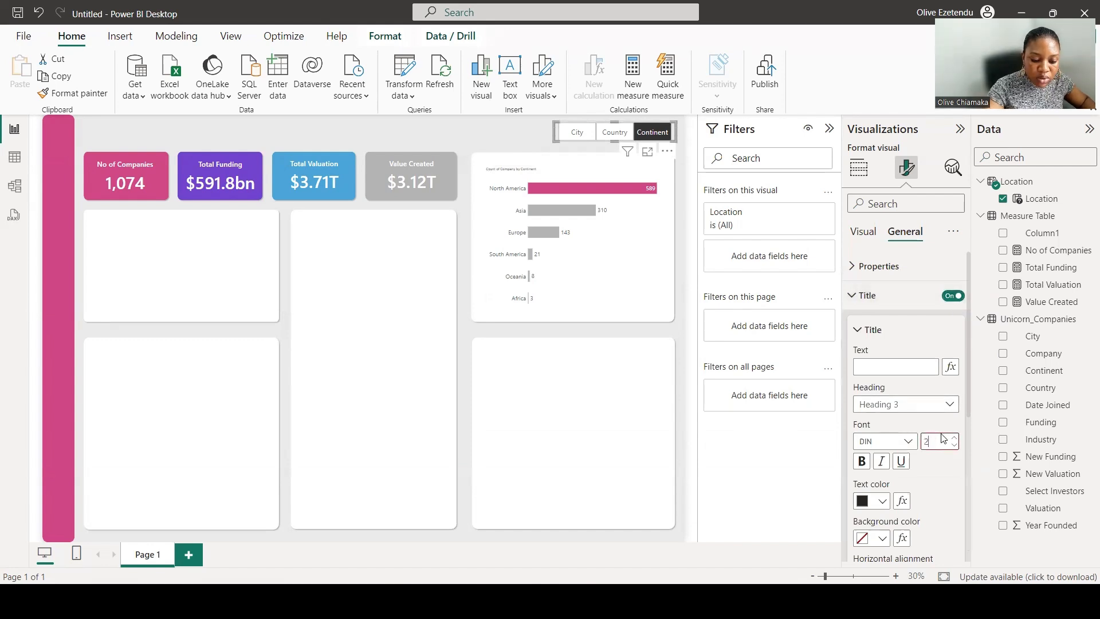
text(30)
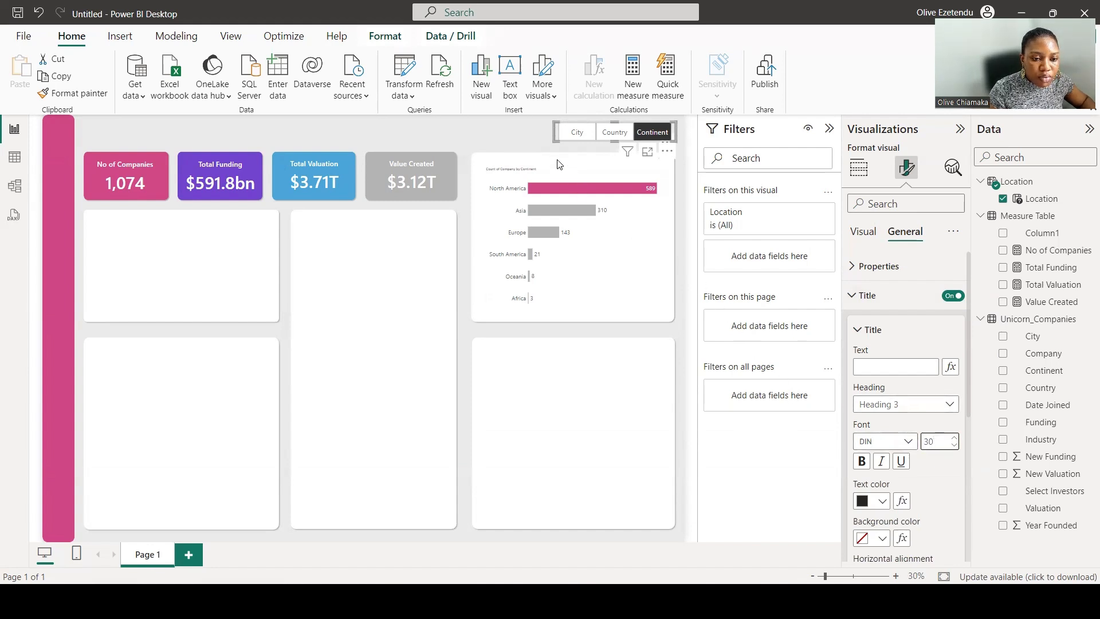
click(558, 165)
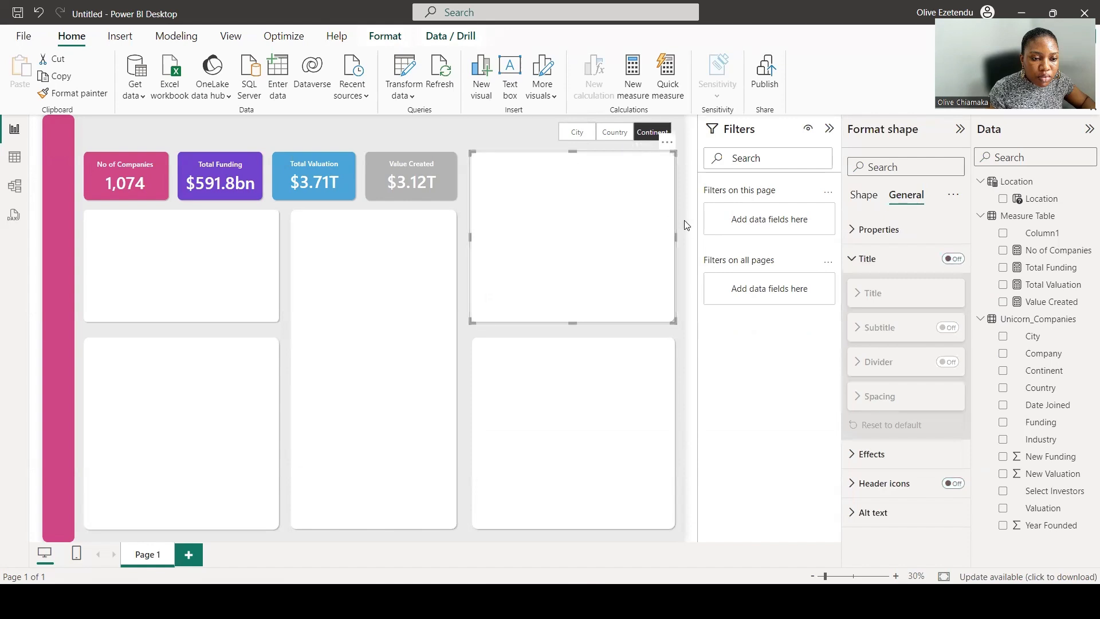
key(ctrl+z)
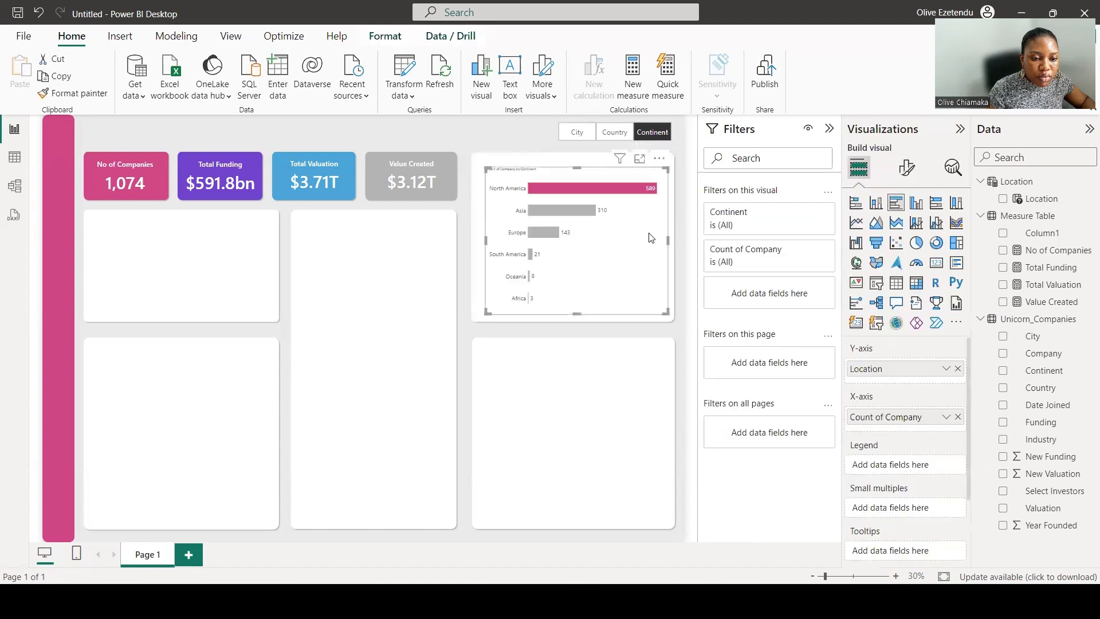
Turn on the bar chart's title and set its font size to 30.
click(906, 167)
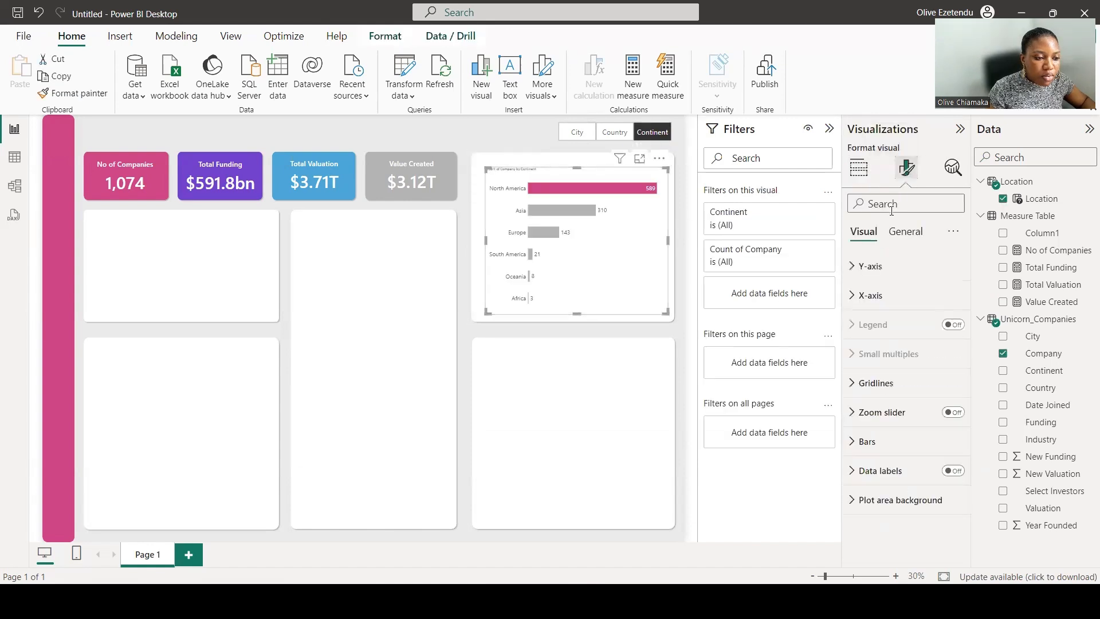
click(919, 234)
click(856, 301)
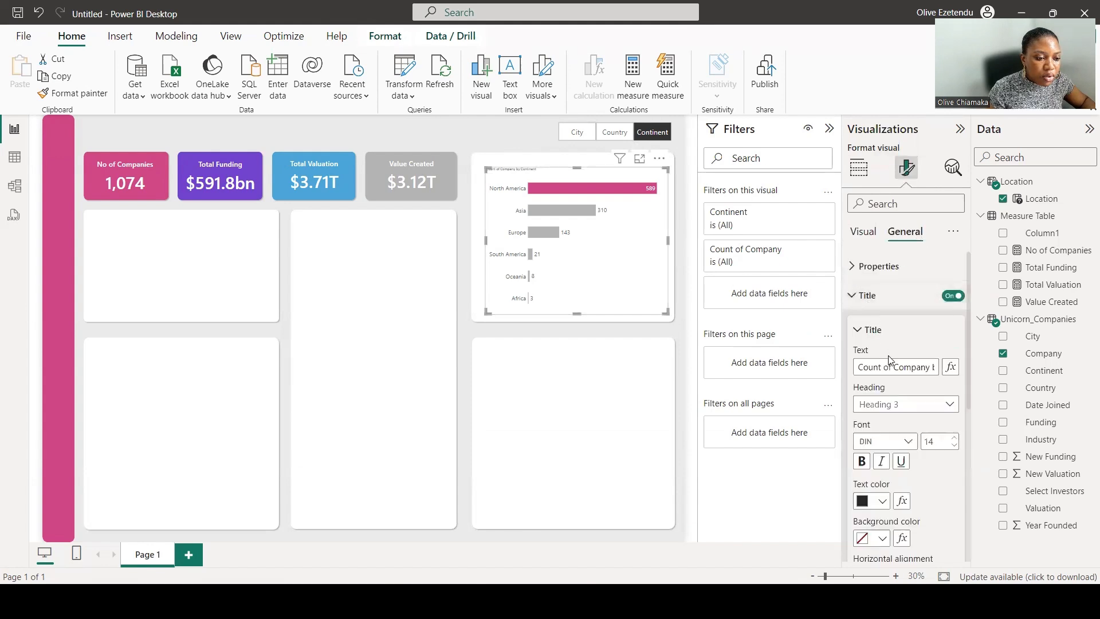
click(937, 443)
text(30)
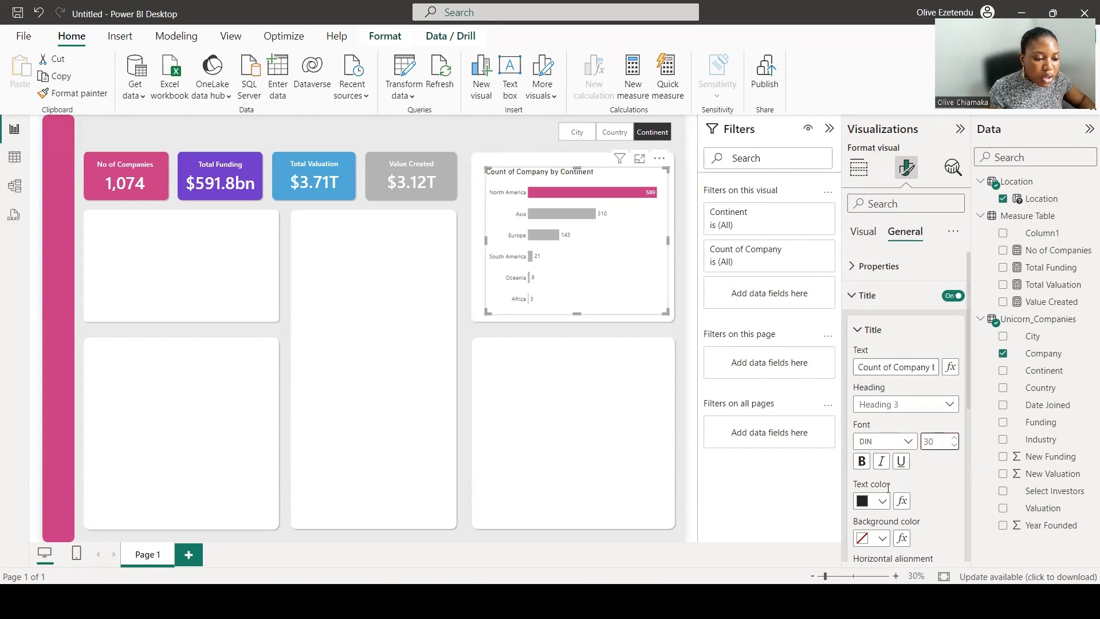
scroll(892, 494, down, 2)
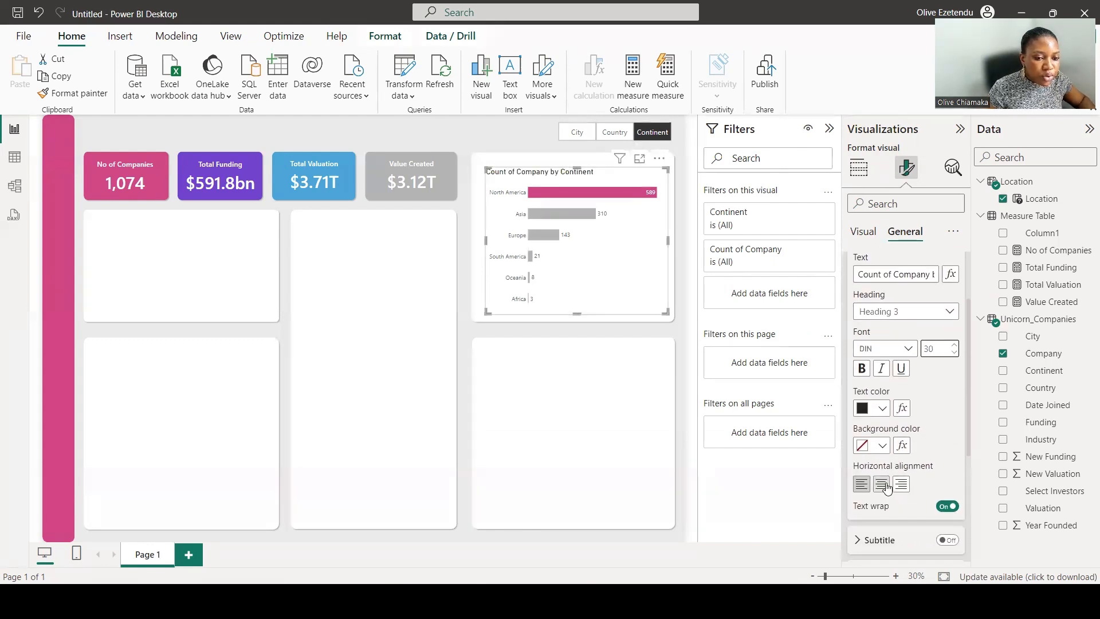
Center-align the bar chart's title.
click(881, 484)
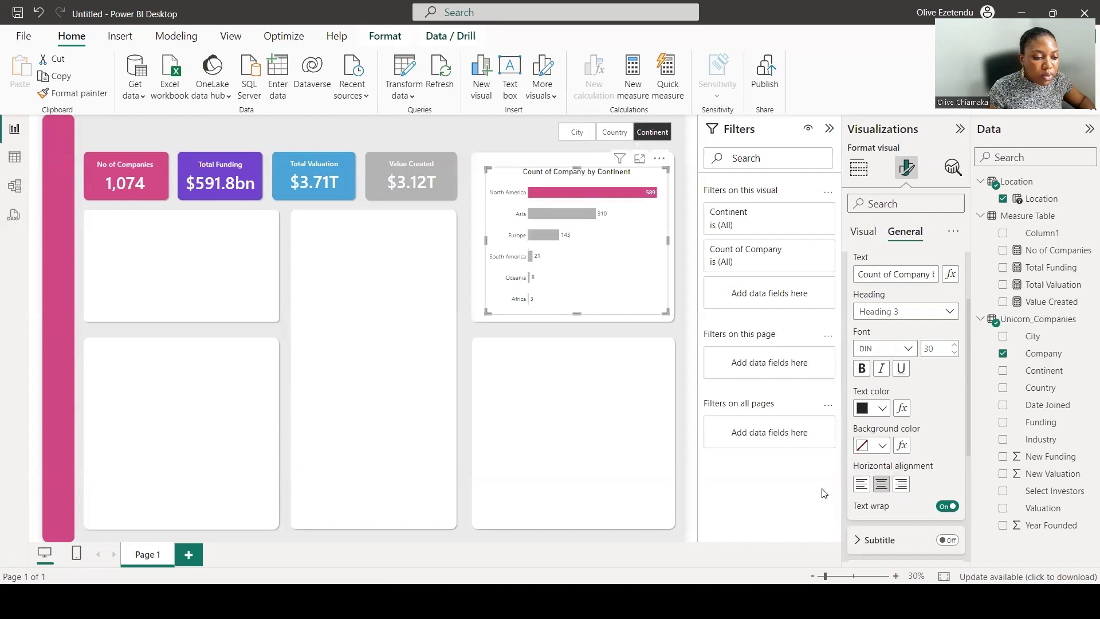
click(858, 167)
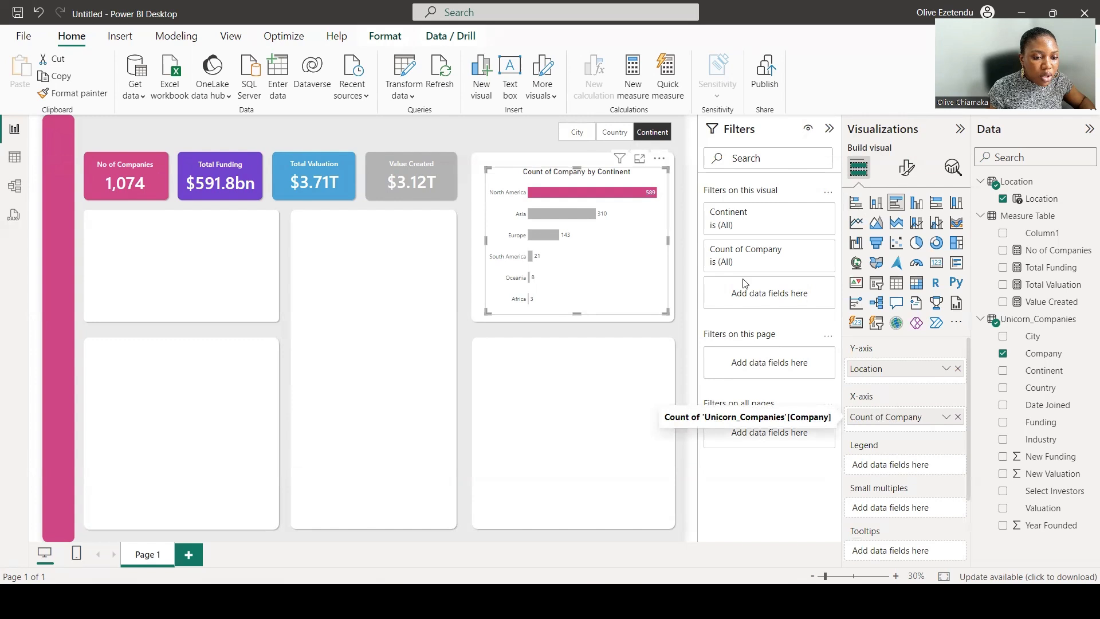
Switch the Location slicer to Country and back to Continent to check the chart.
click(613, 133)
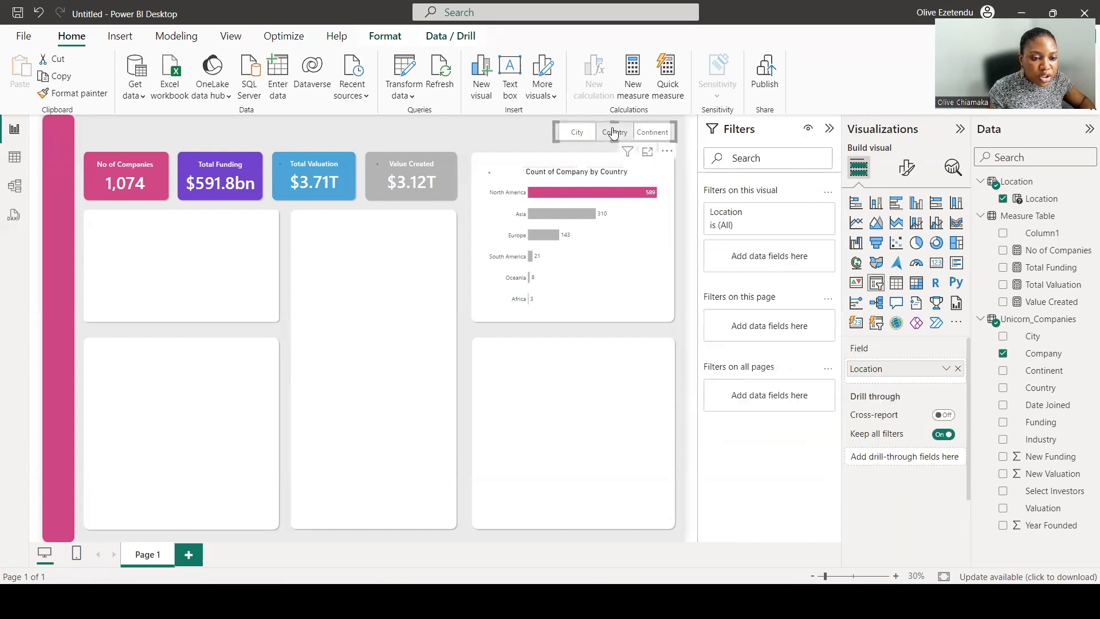
click(657, 136)
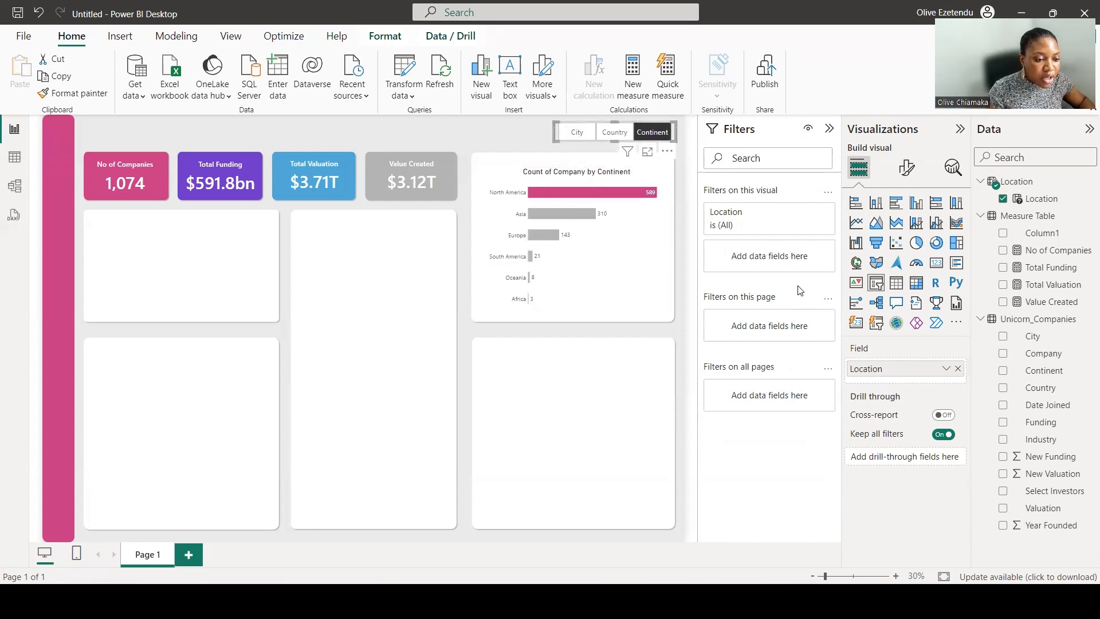
Rename the bar chart's X-axis field to Company for this visual and nudge the chart slightly into place.
click(619, 252)
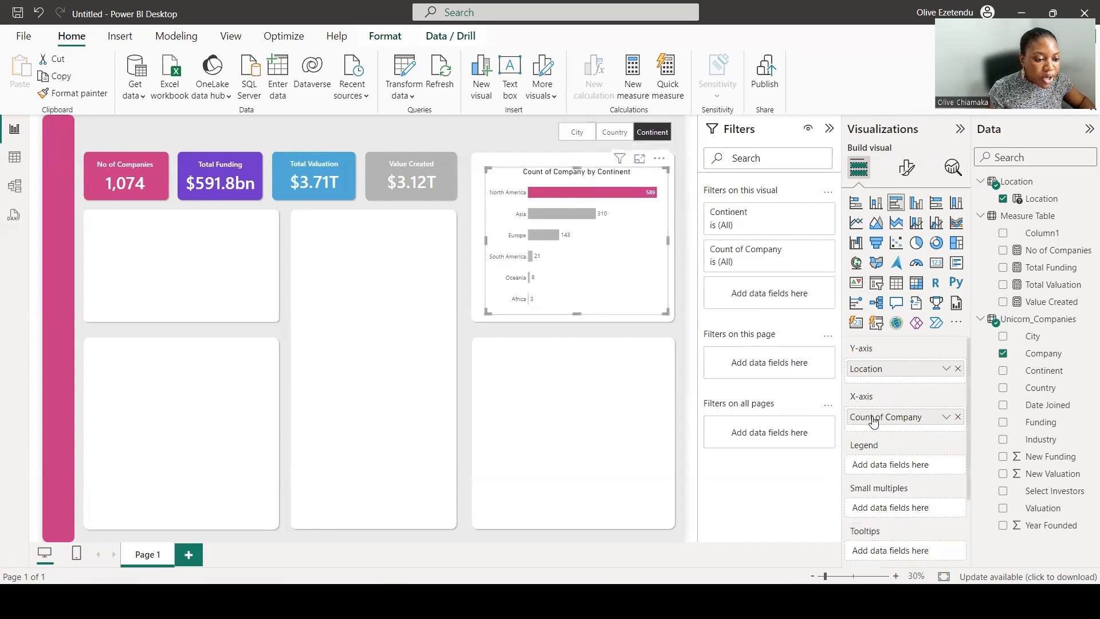
right_click(894, 420)
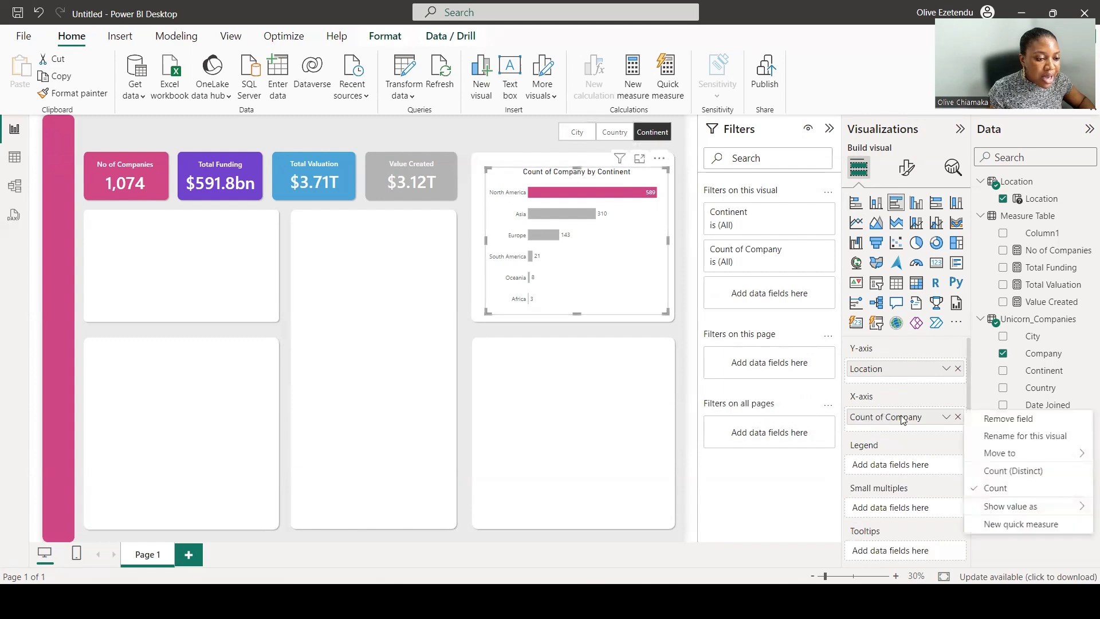
click(1007, 440)
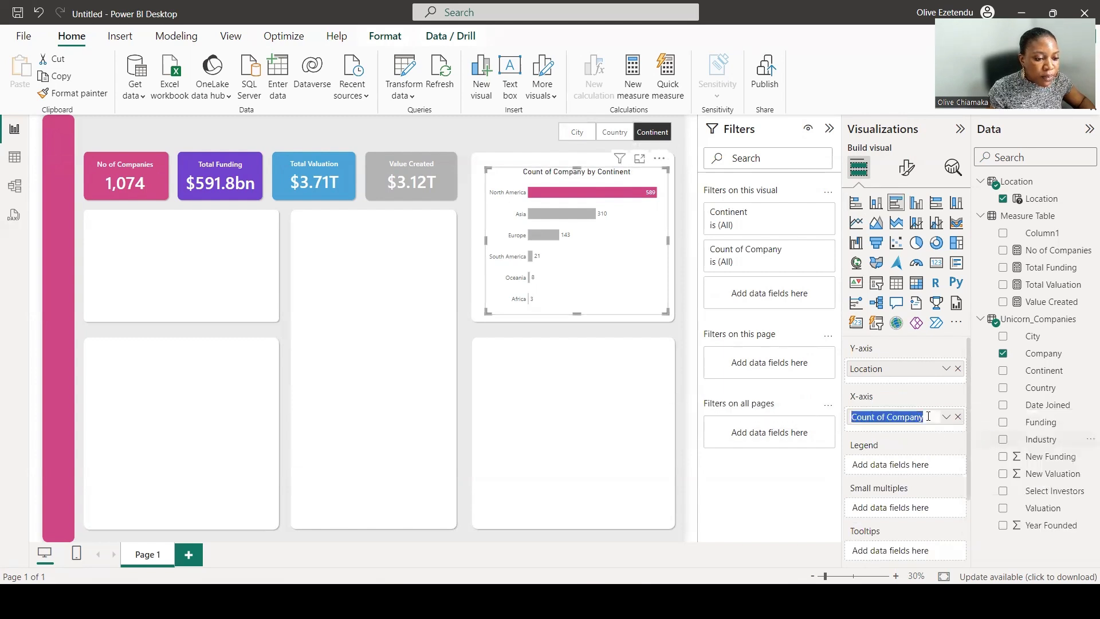
click(887, 417)
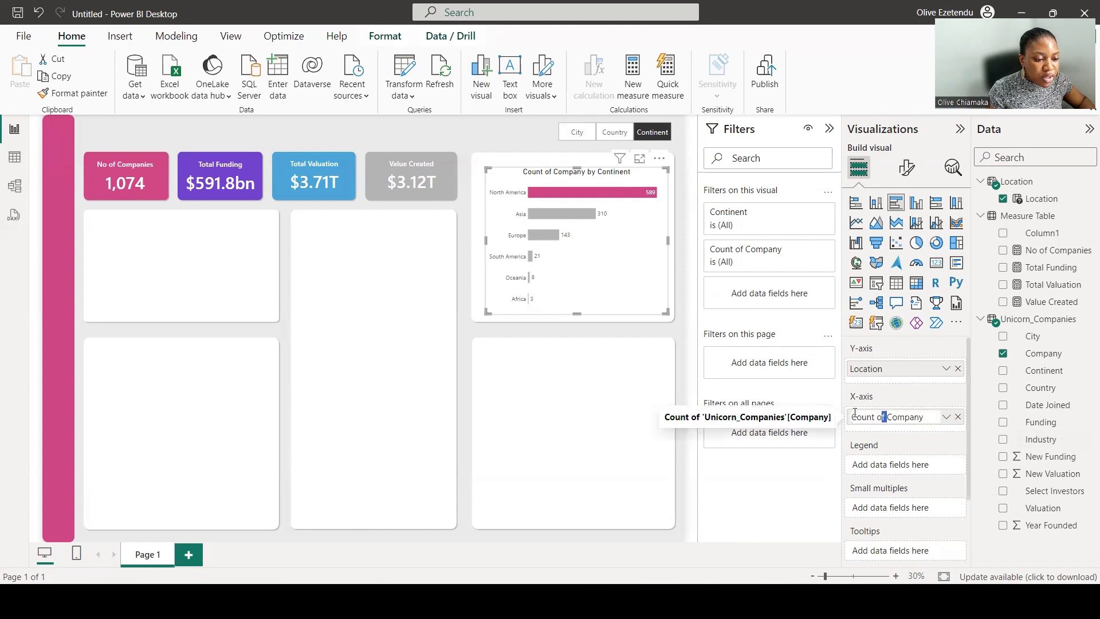
drag(855, 413, 847, 414)
key(BackSpace)
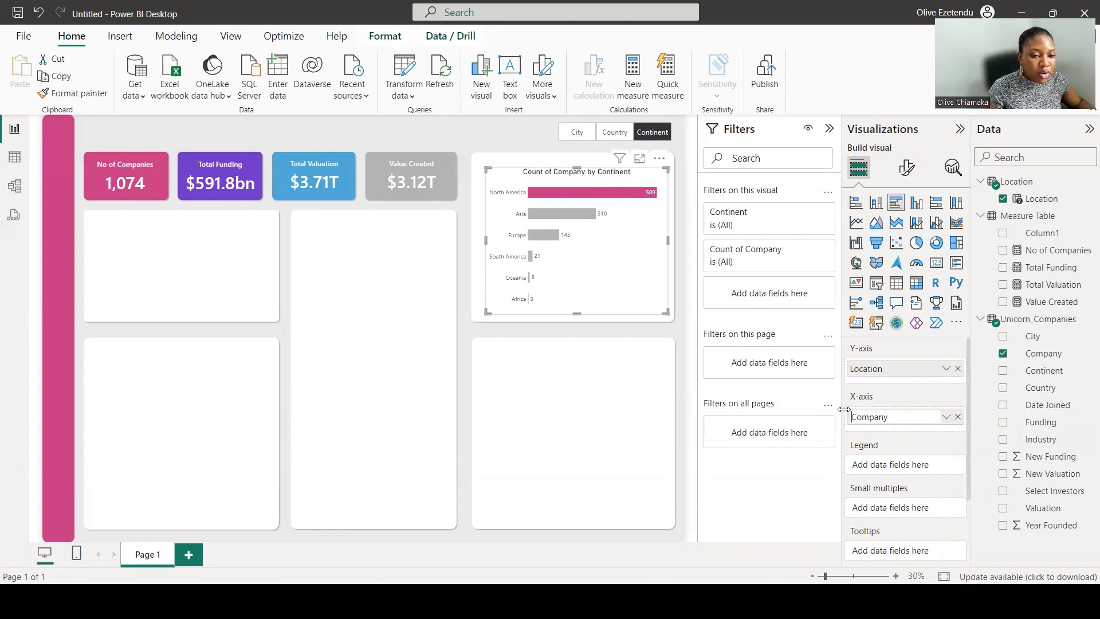
key(Return)
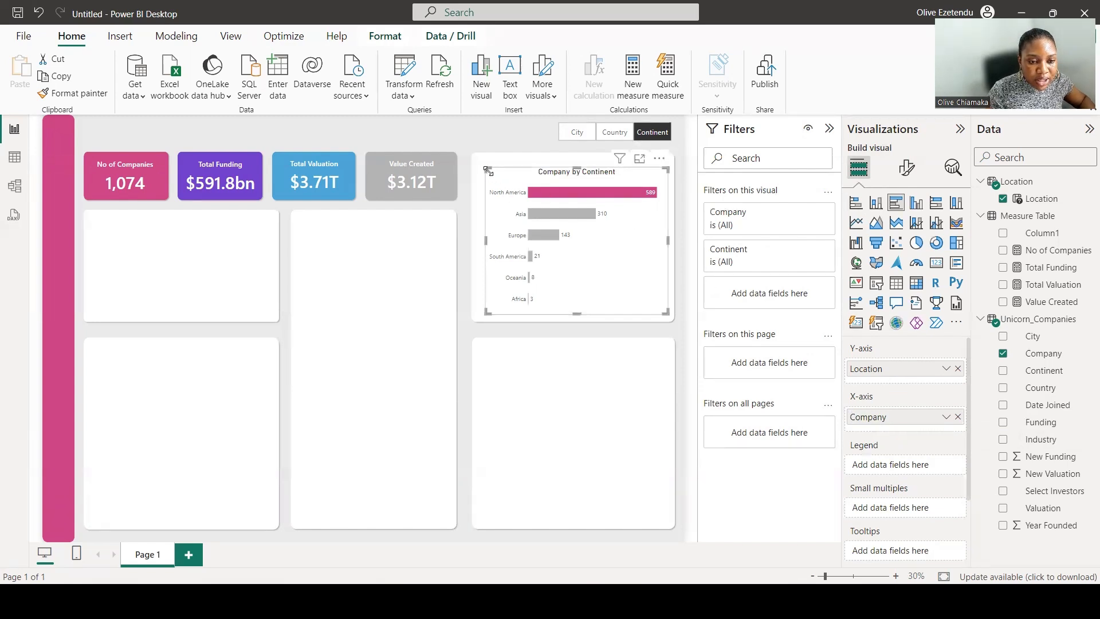
drag(488, 170, 481, 167)
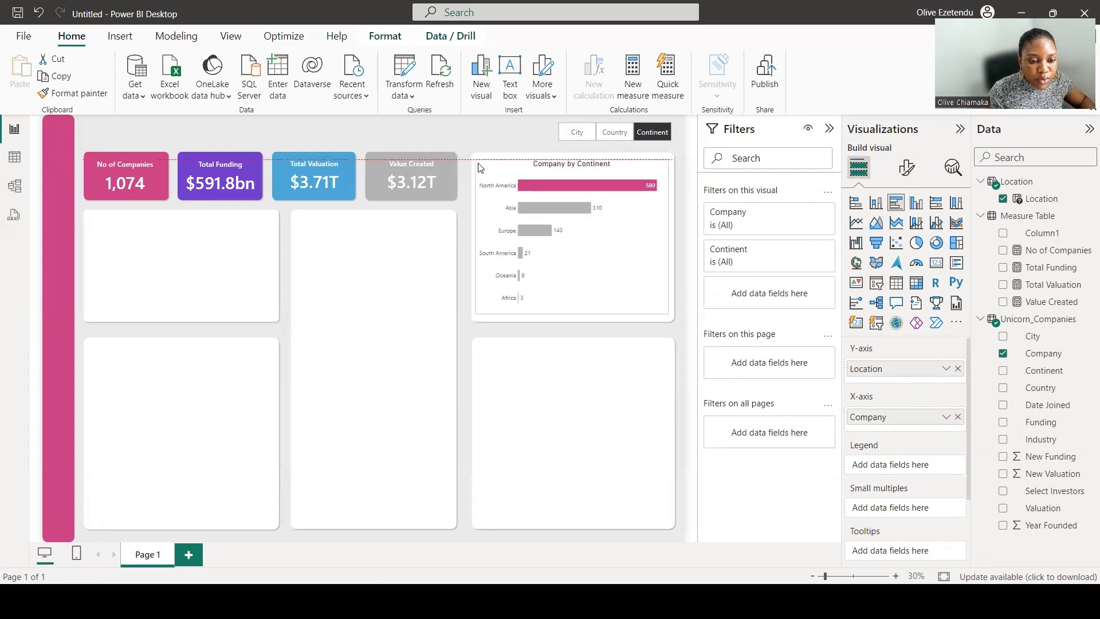
drag(482, 169, 483, 169)
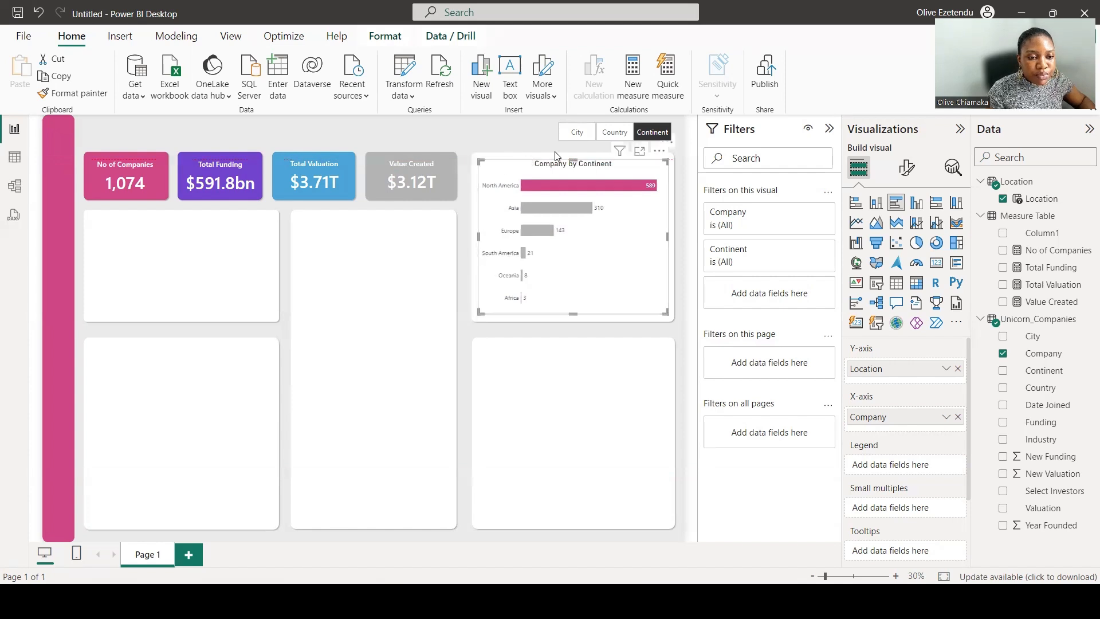
With the slicer on City, color the San Francisco bar pink.
click(578, 133)
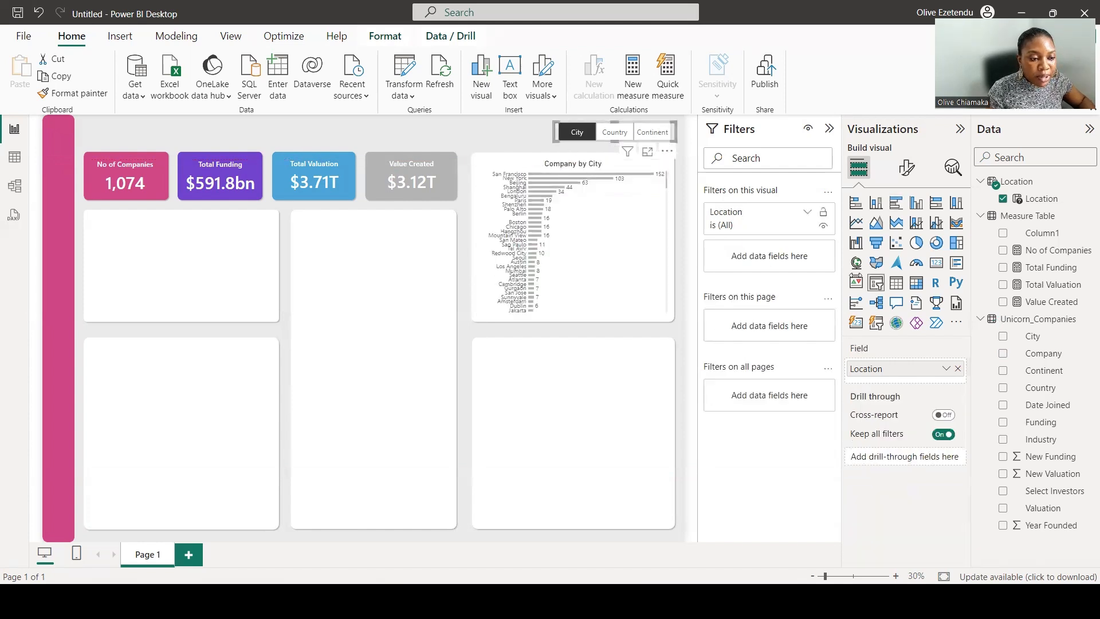
click(906, 167)
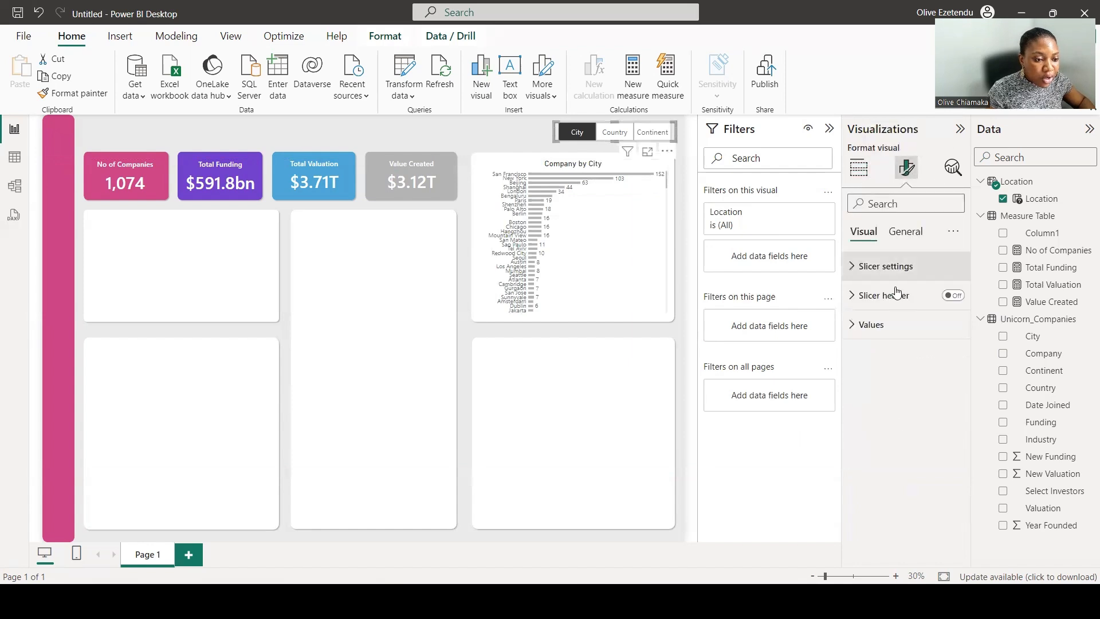
click(906, 232)
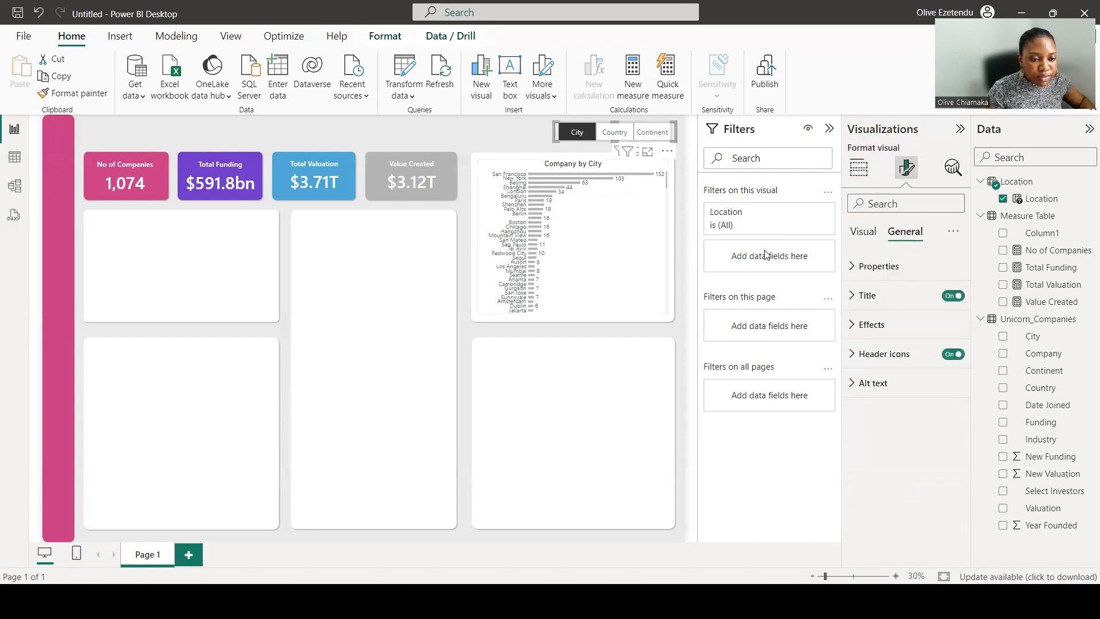
click(621, 269)
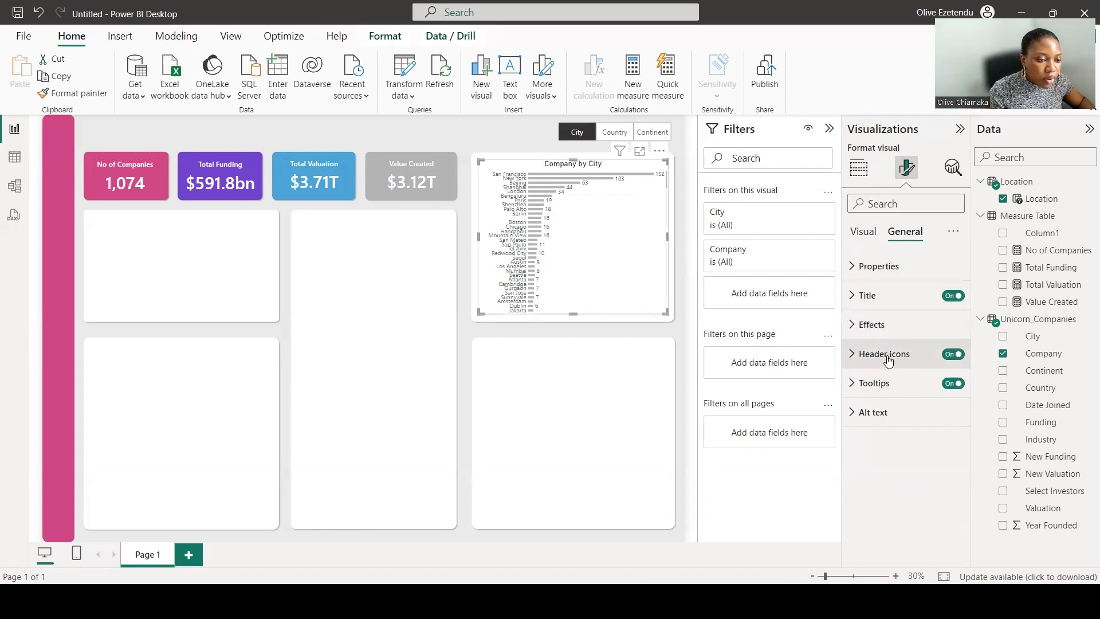
click(863, 231)
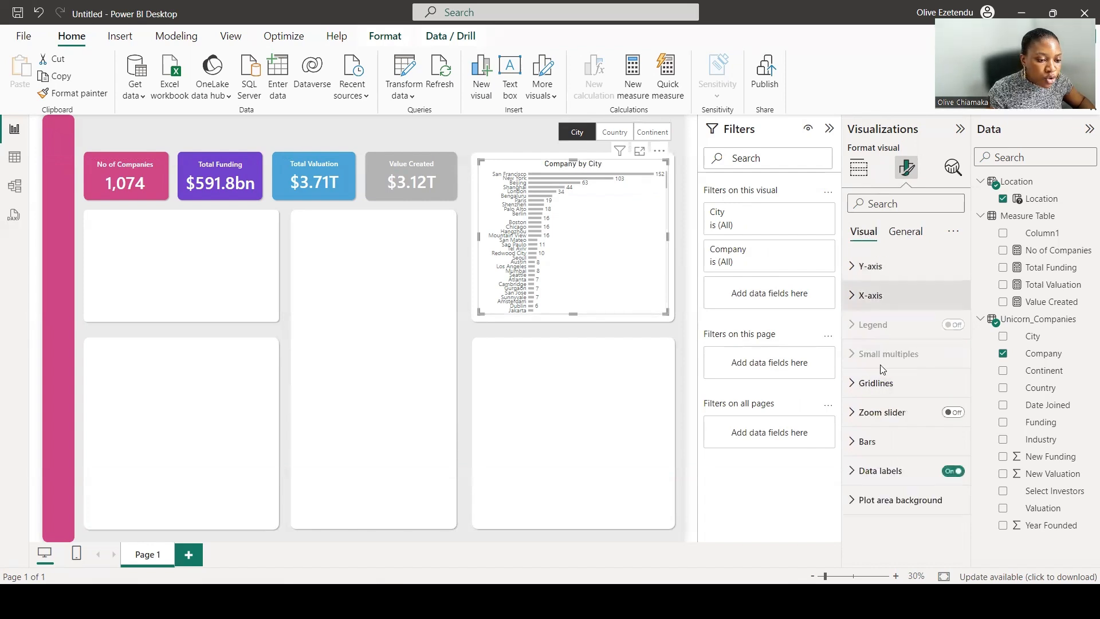
click(882, 434)
scroll(901, 399, down, 5)
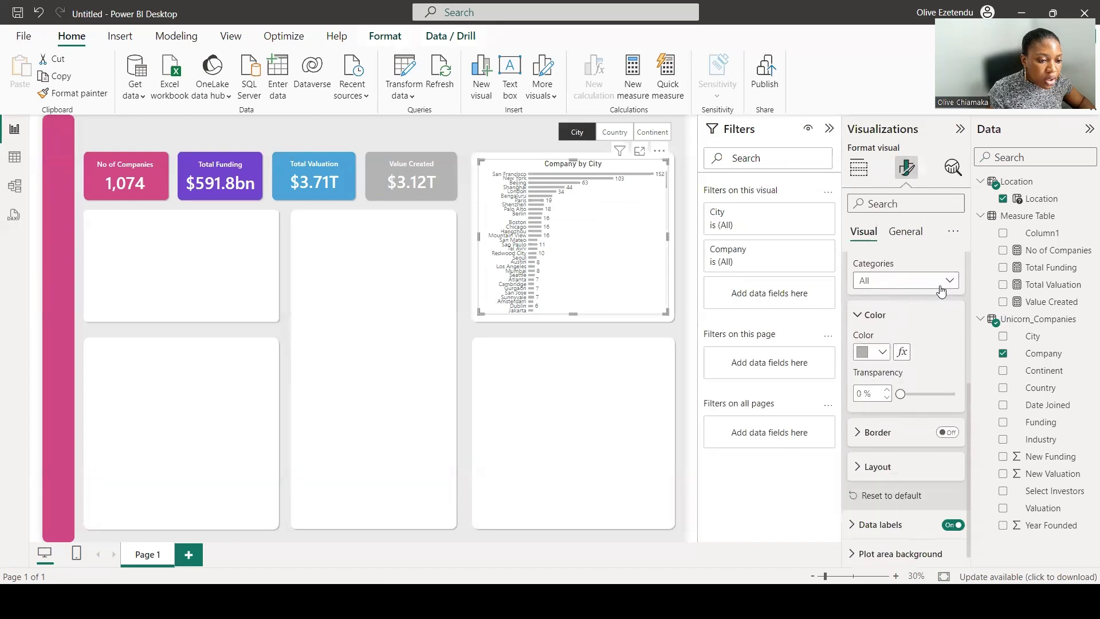
click(952, 284)
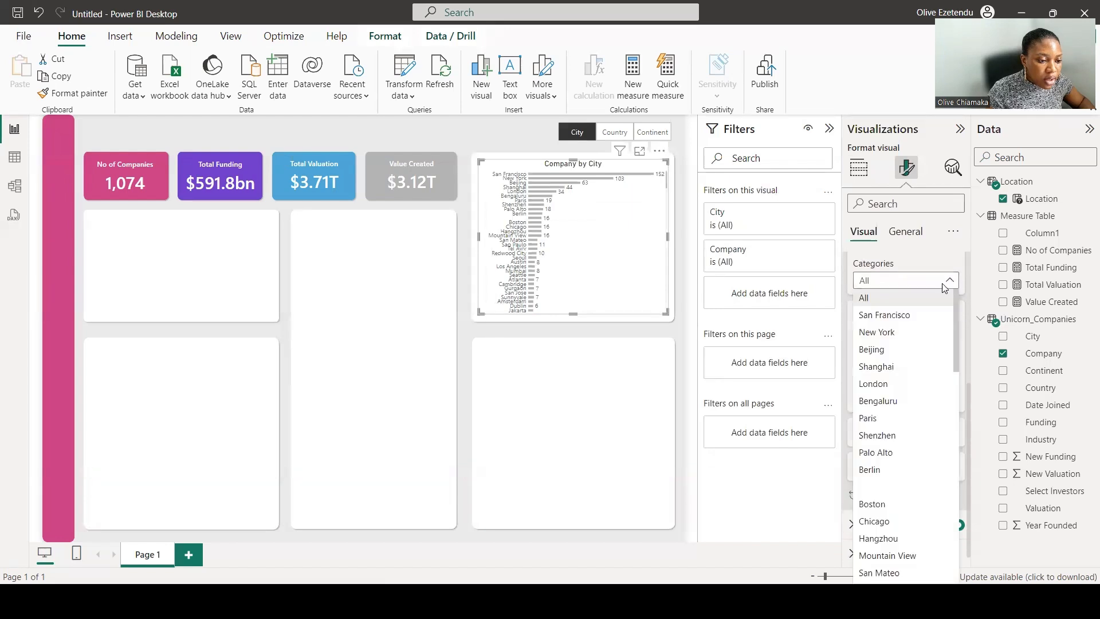
click(895, 316)
click(881, 353)
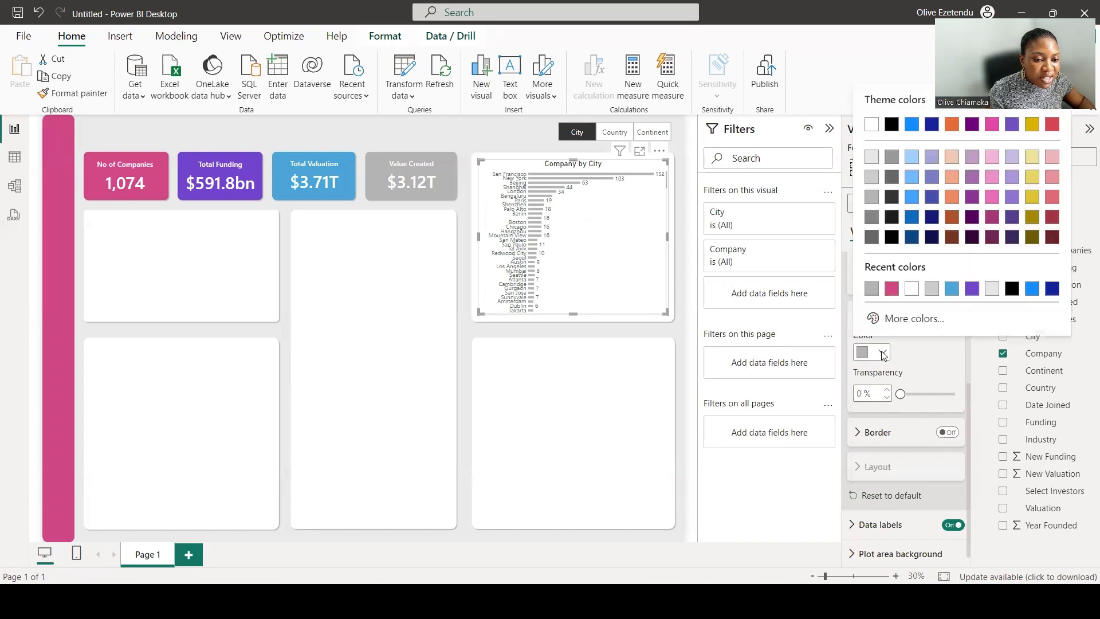
click(891, 288)
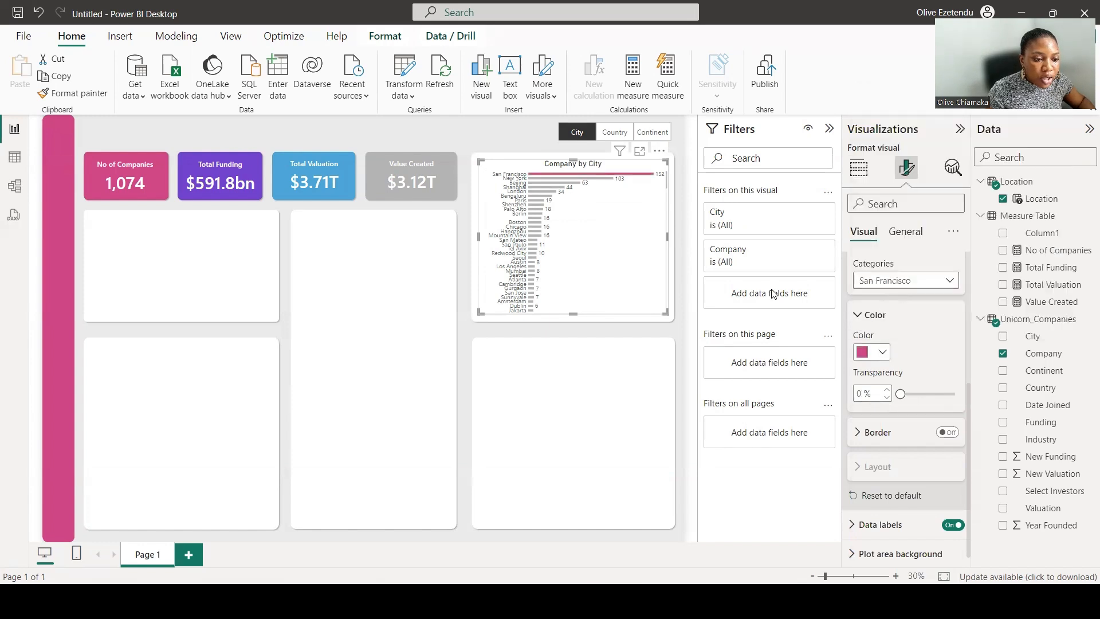
With the slicer on Country, color the United States bar pink.
click(615, 132)
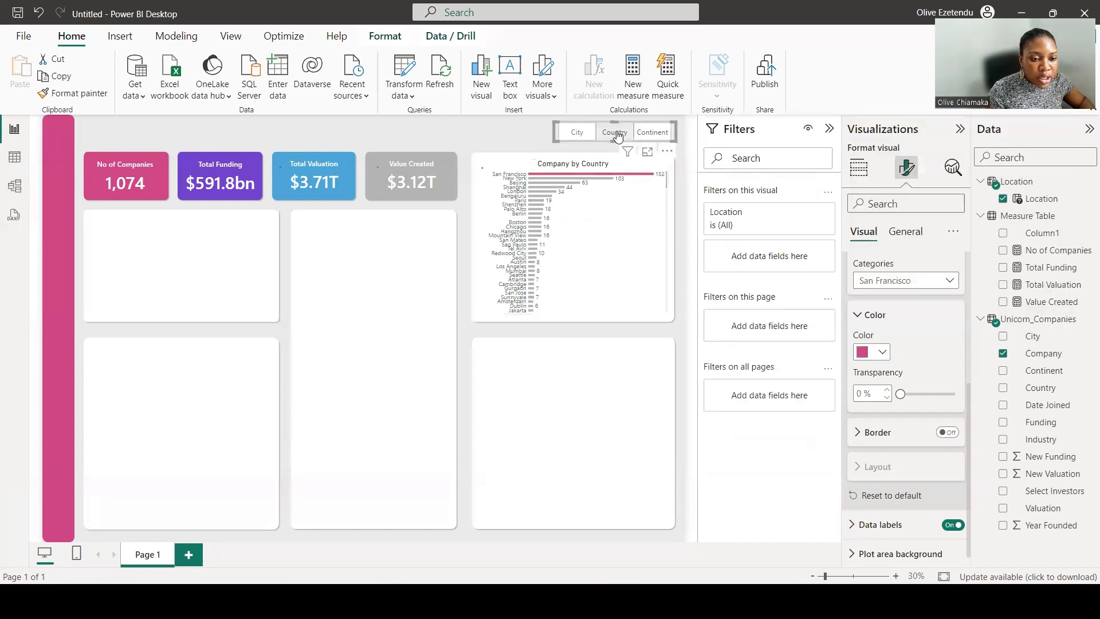
click(659, 264)
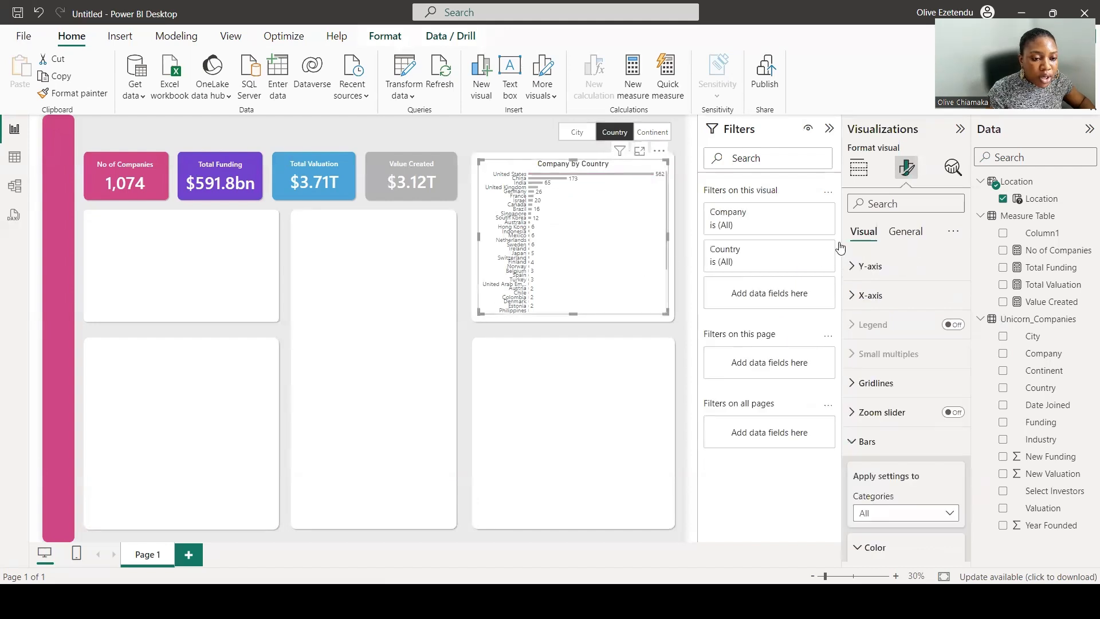
click(903, 230)
click(863, 231)
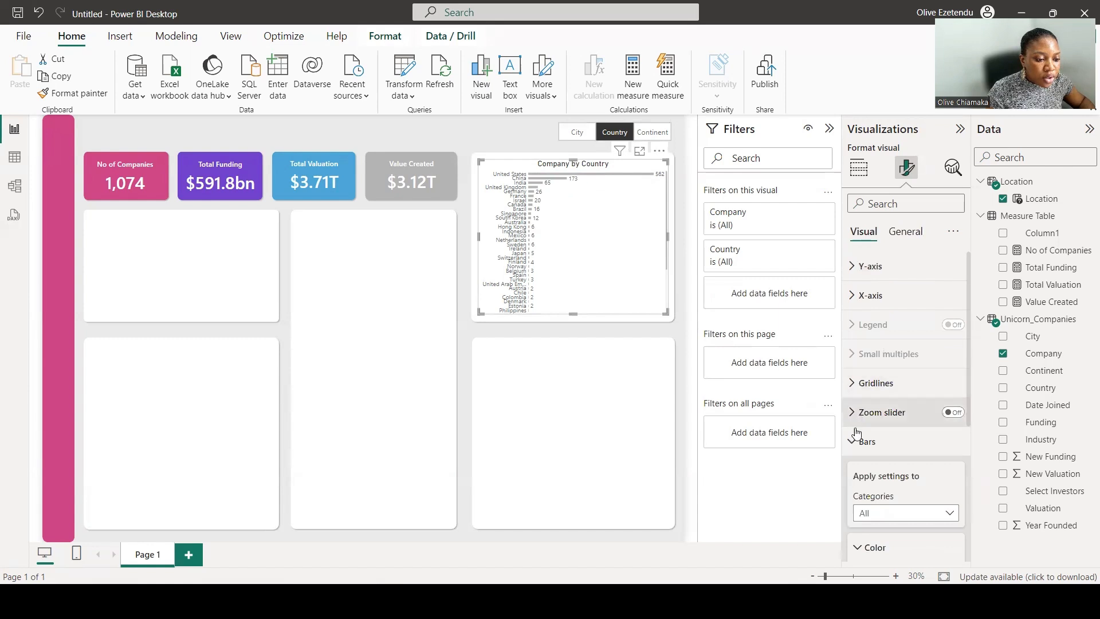
scroll(897, 436, down, 2)
click(905, 420)
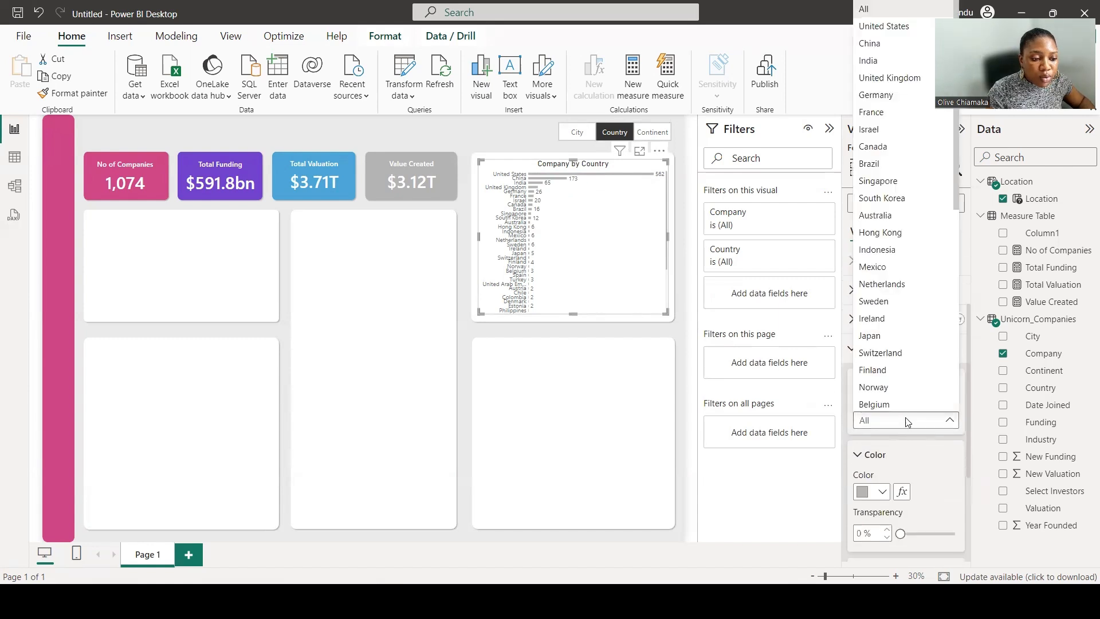
click(902, 28)
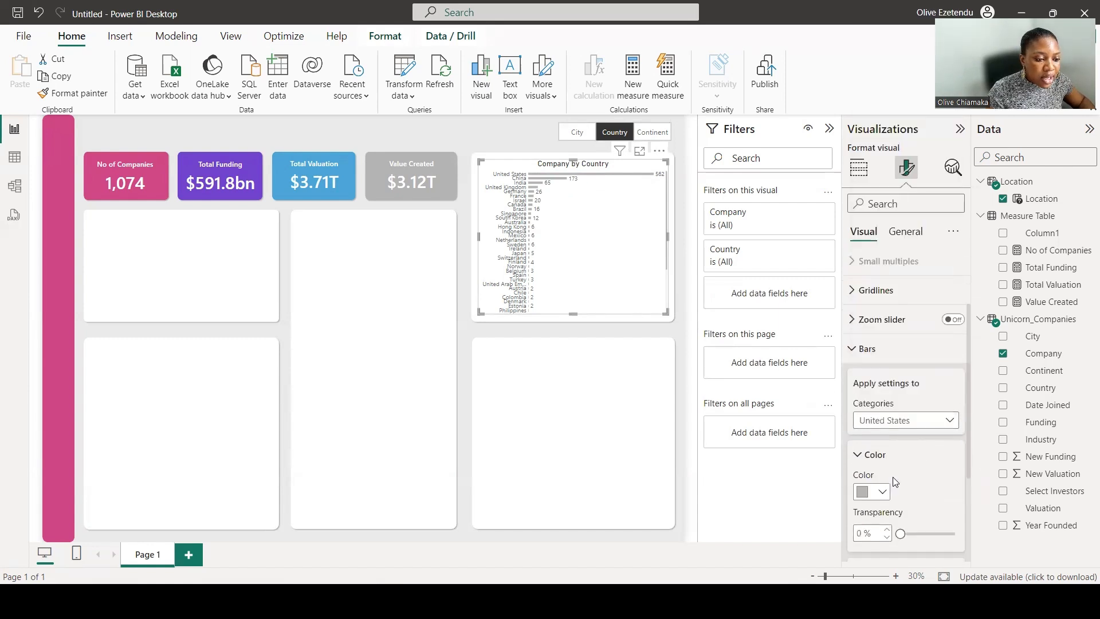
click(871, 491)
click(871, 428)
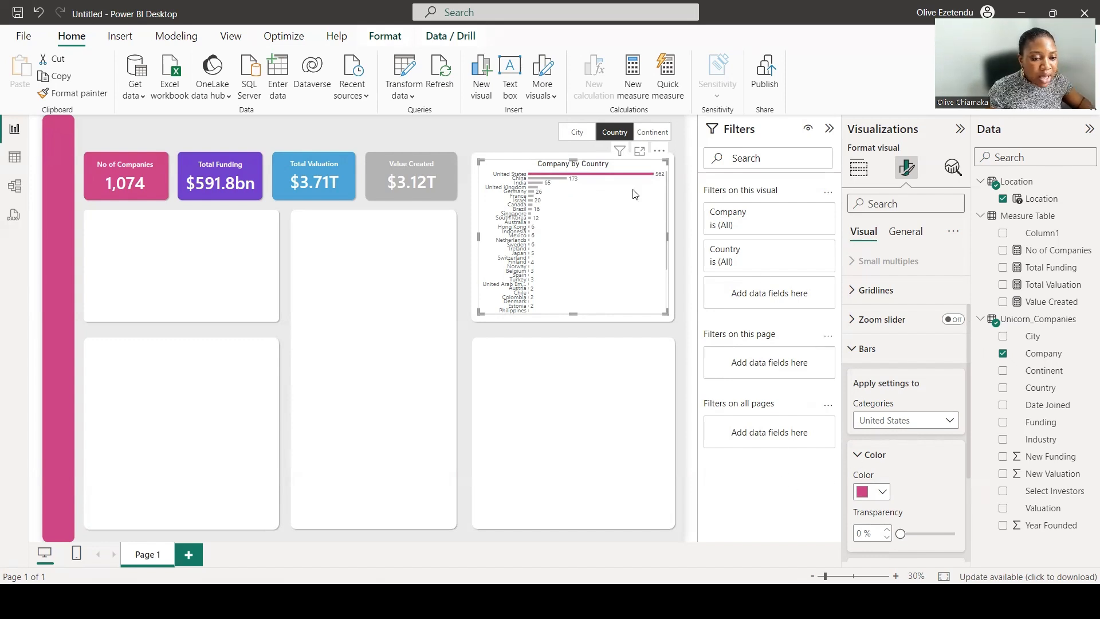
Cycle the Location slicer through Continent, Country, City and Continent to review the highlighted bars.
click(651, 134)
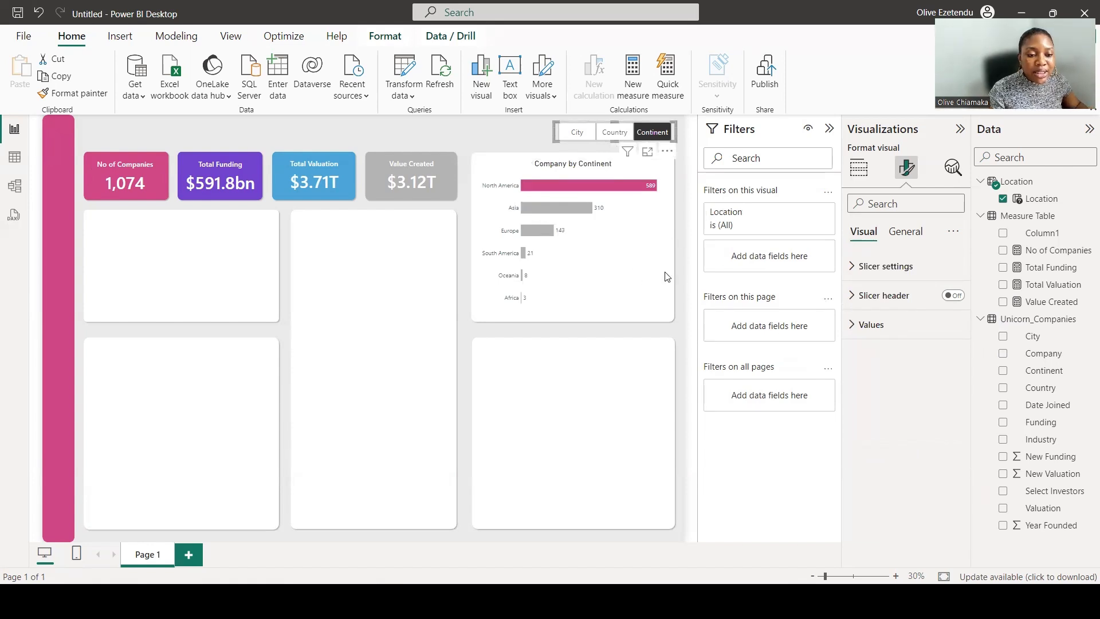
click(611, 133)
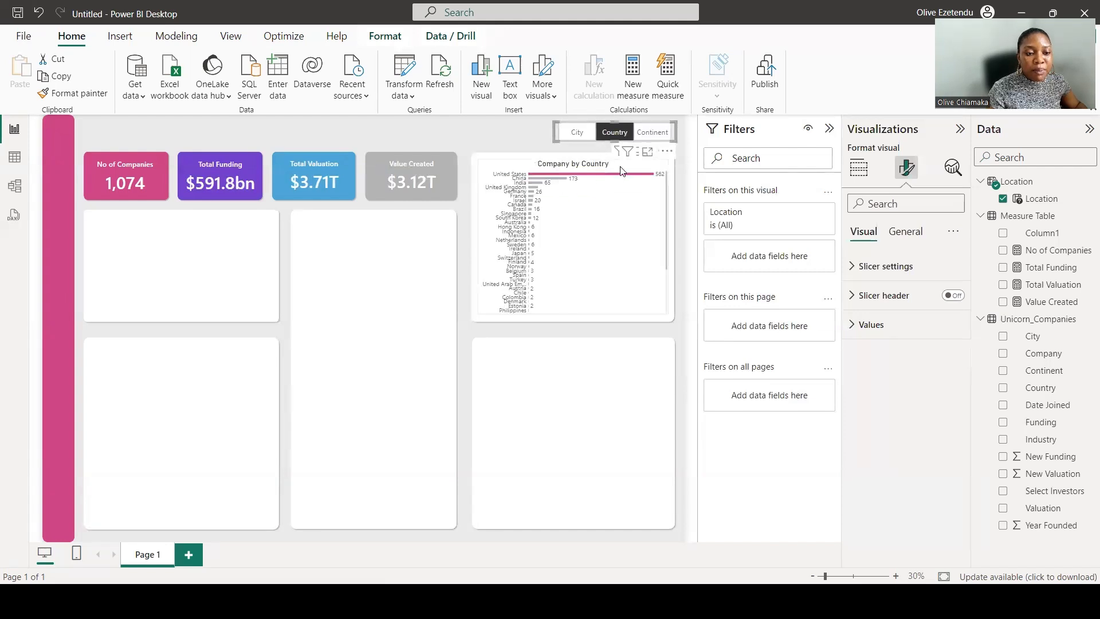
click(577, 133)
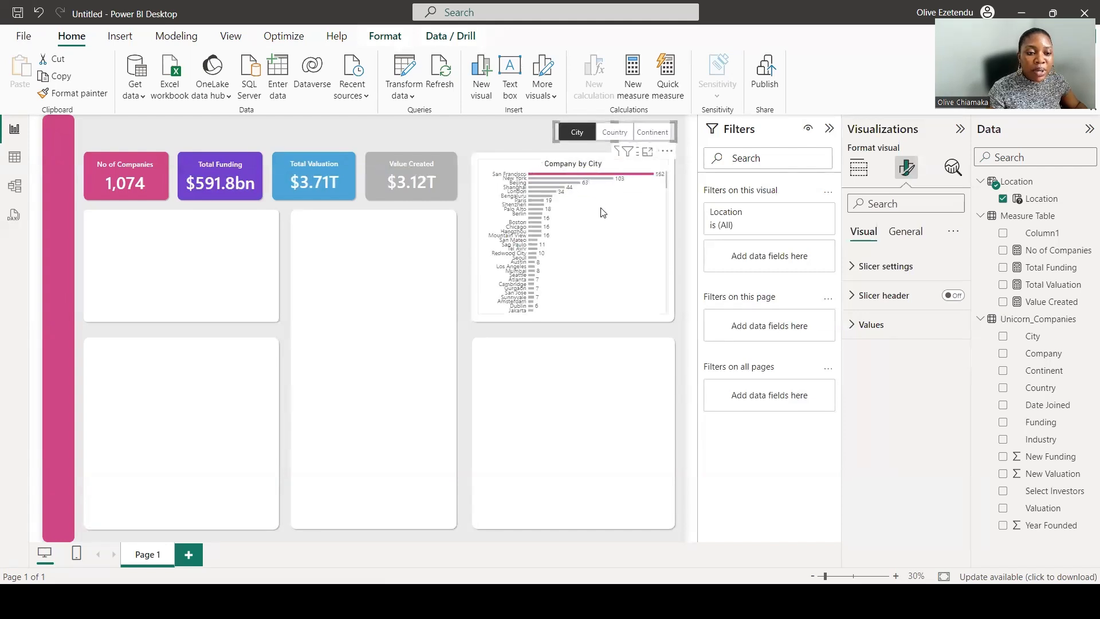
click(651, 136)
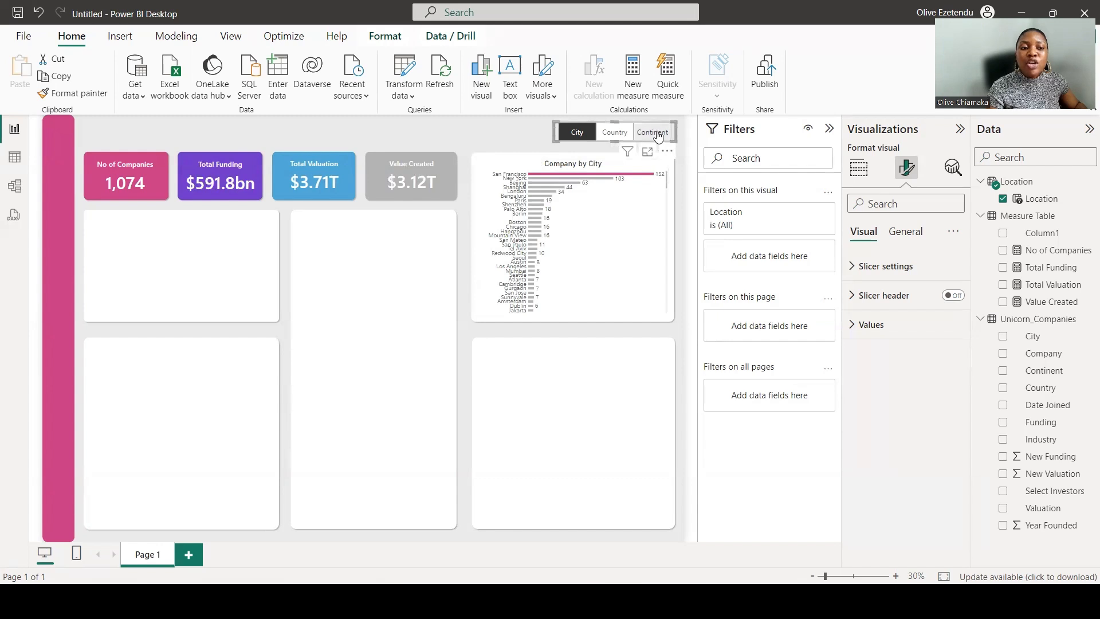
Add a bar chart filling the lower-left panel showing Value Created by Company.
click(694, 410)
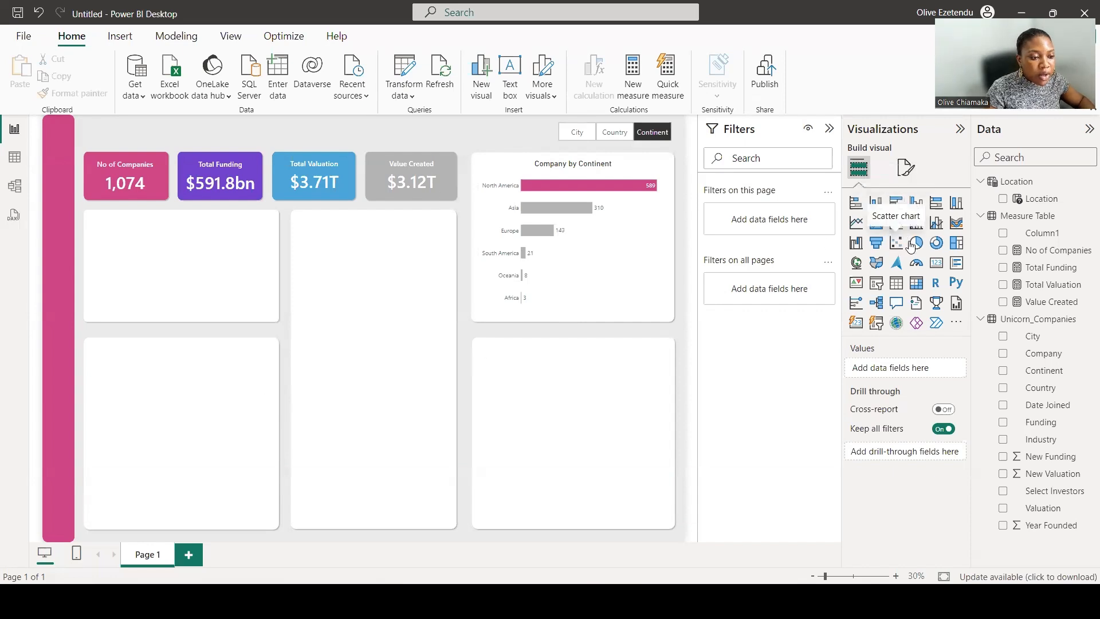
click(895, 203)
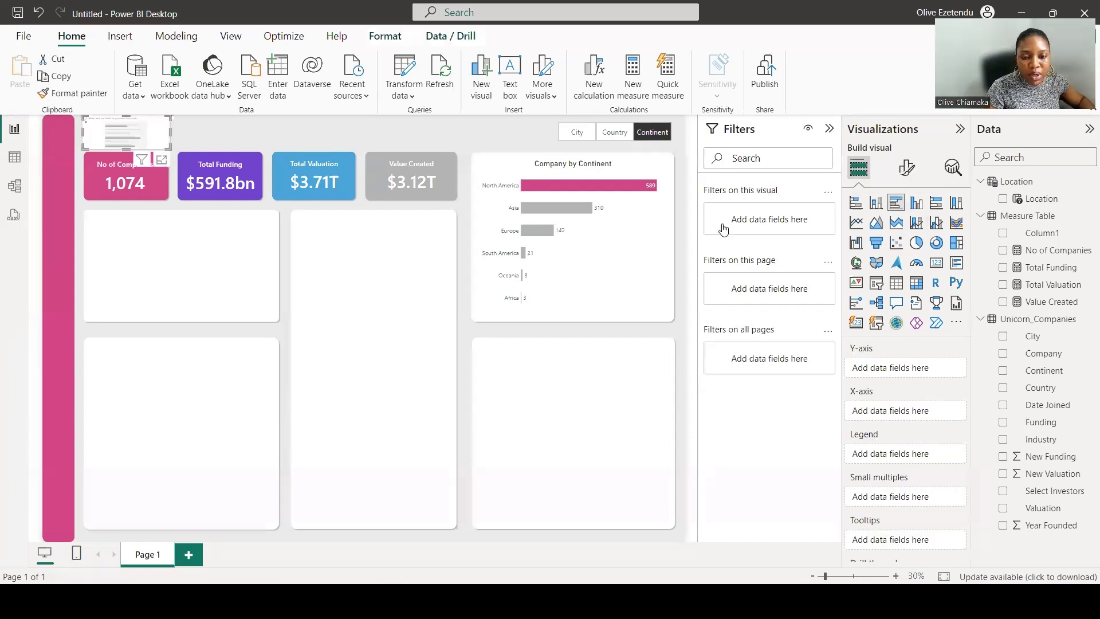
drag(131, 134, 273, 525)
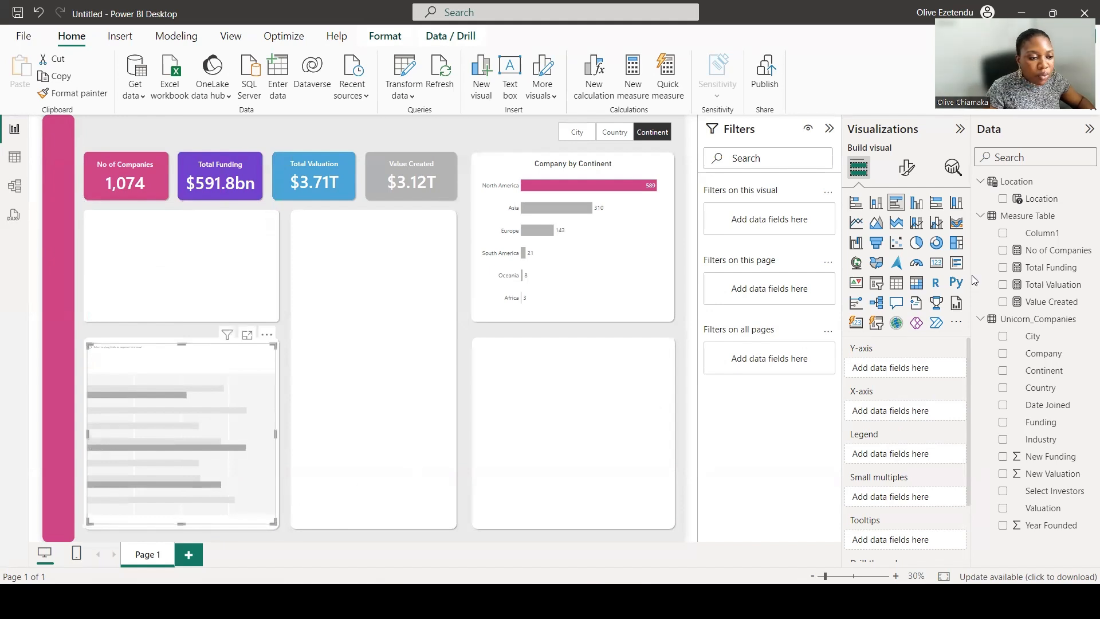
click(1002, 352)
click(1003, 302)
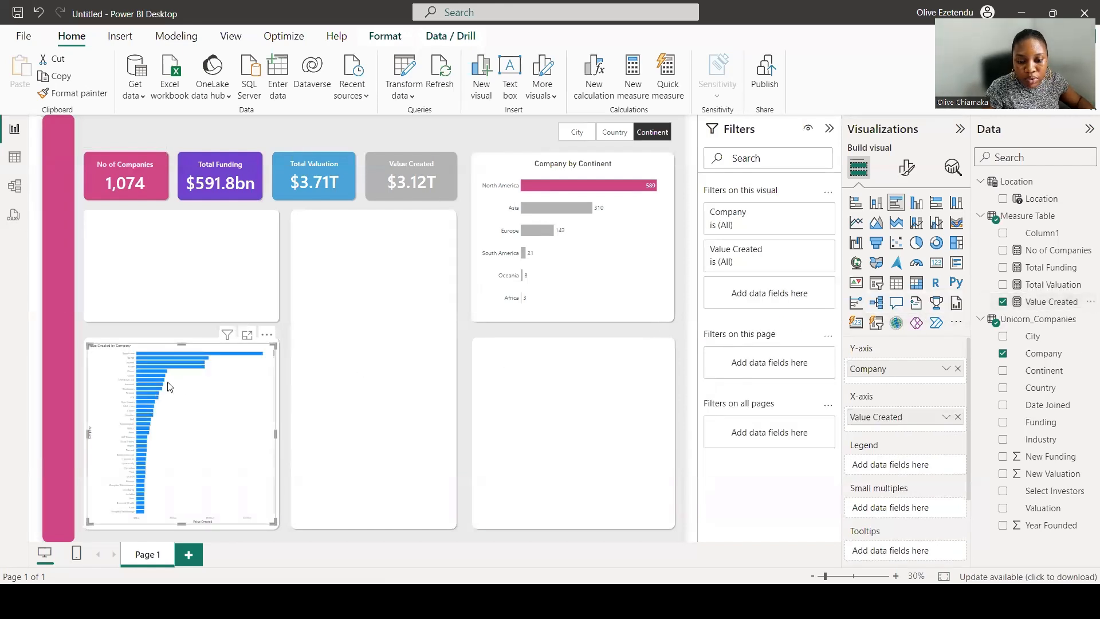
Filter the Value Created by Company chart to show the top 10 companies by Value Created.
click(808, 215)
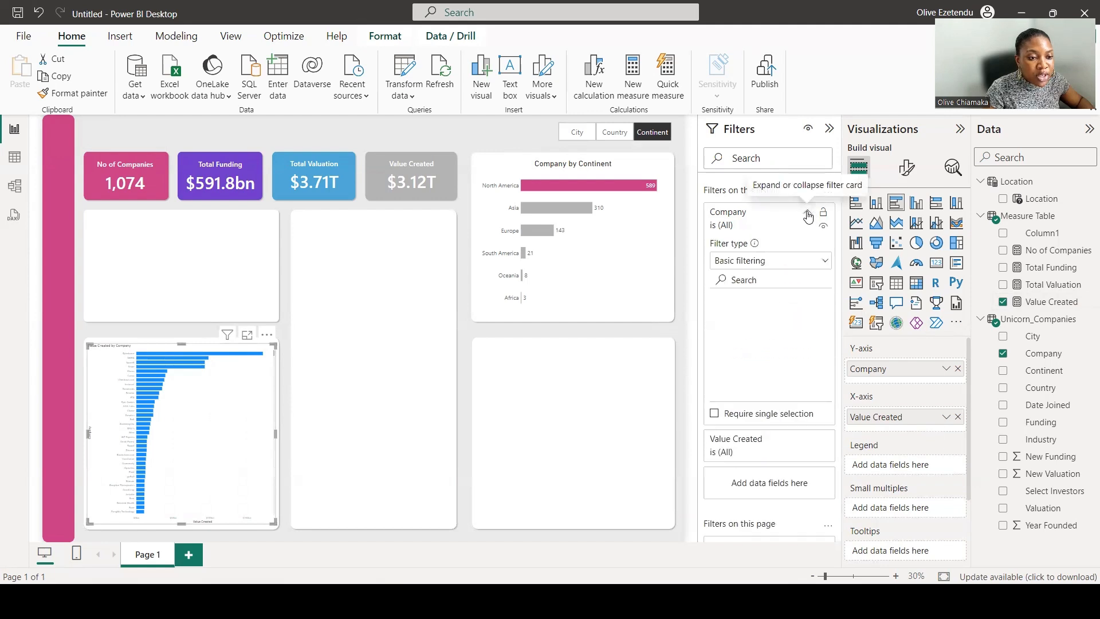
click(785, 262)
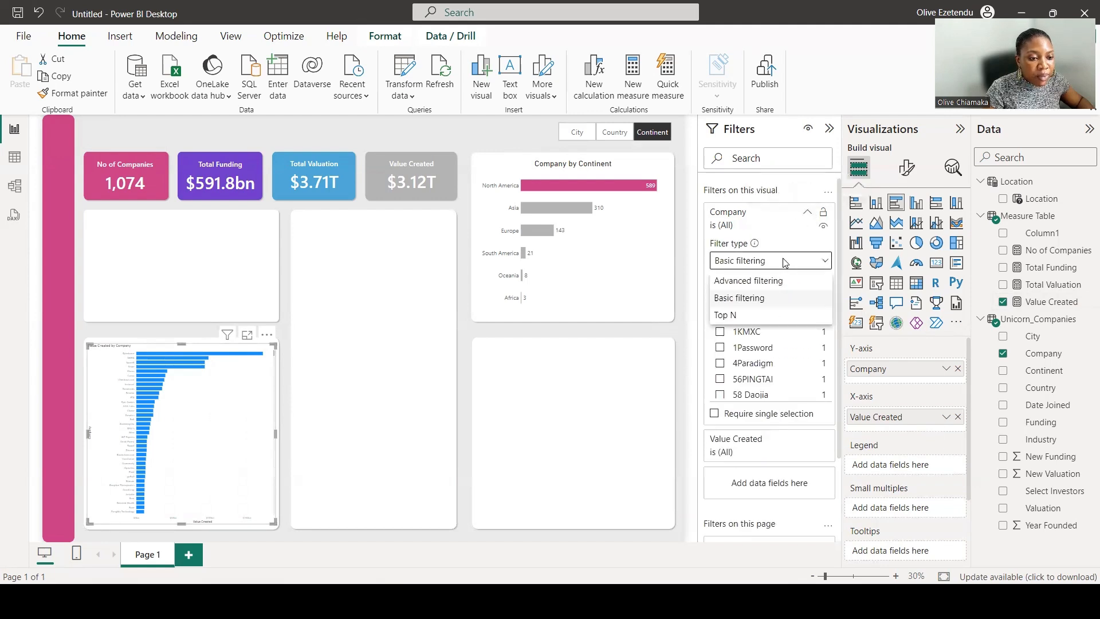
click(741, 316)
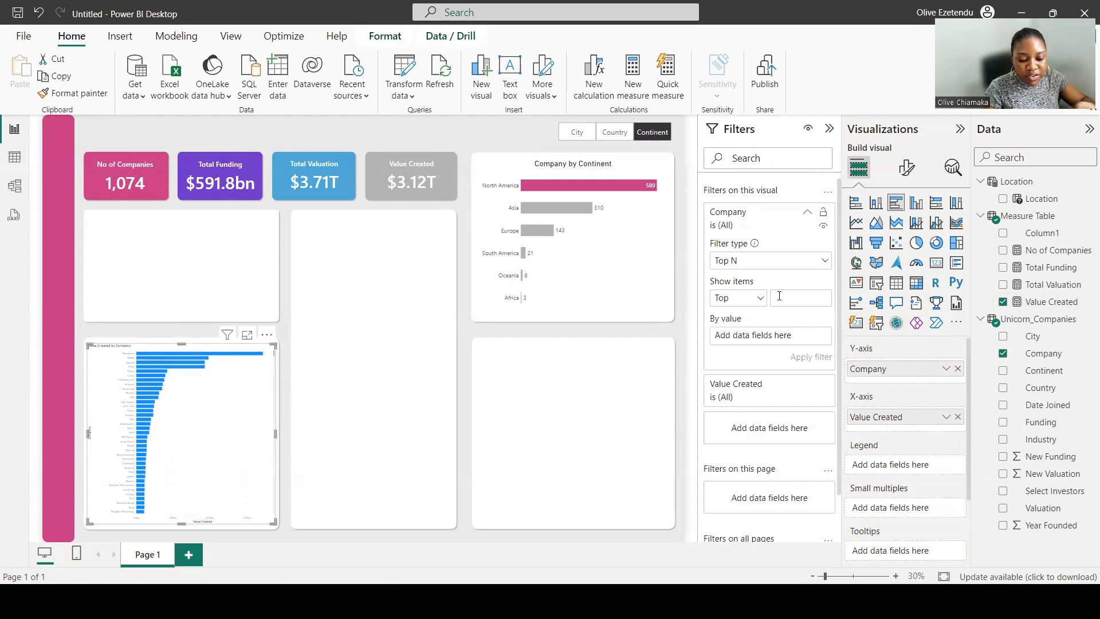
click(779, 295)
text(10)
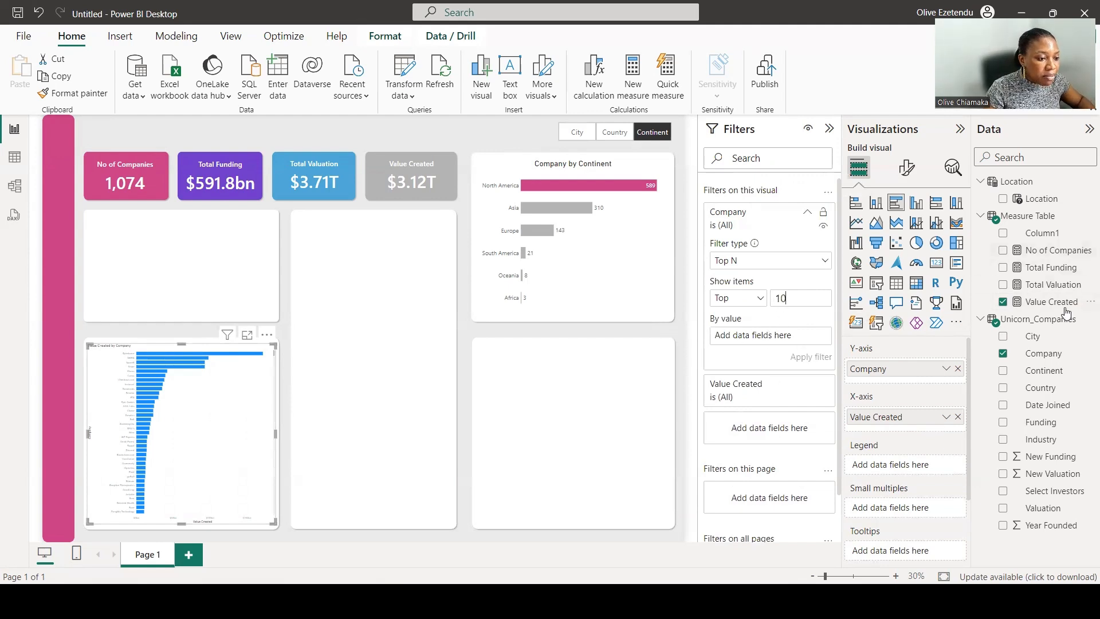
drag(1063, 303, 798, 341)
click(818, 357)
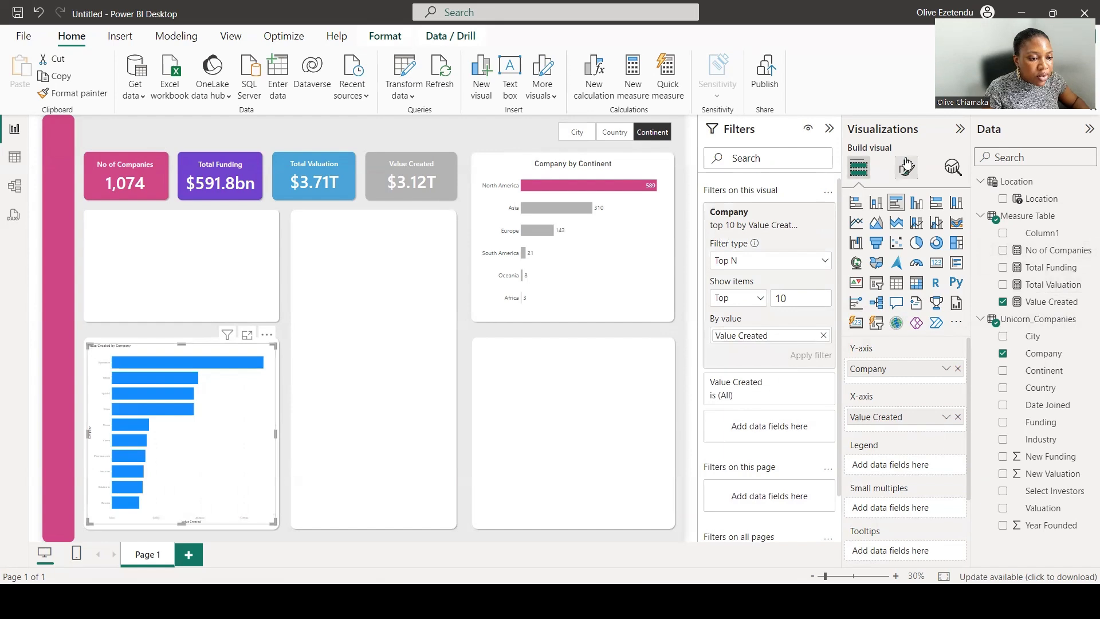
Set the chart's Y-axis label font size to 20.
click(906, 167)
click(882, 269)
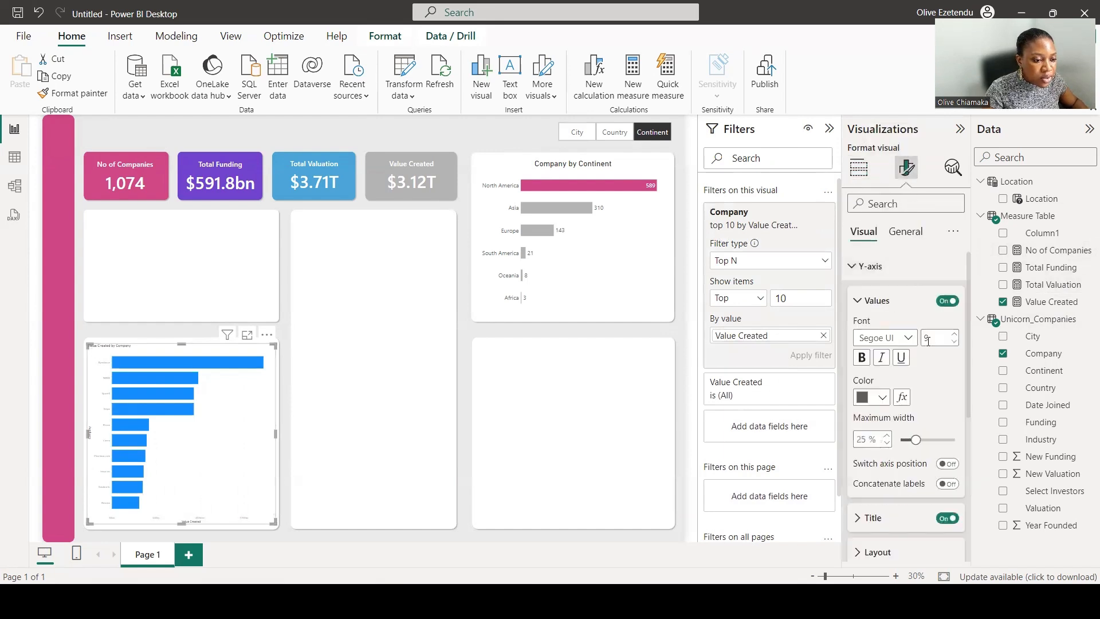
click(929, 340)
text(20)
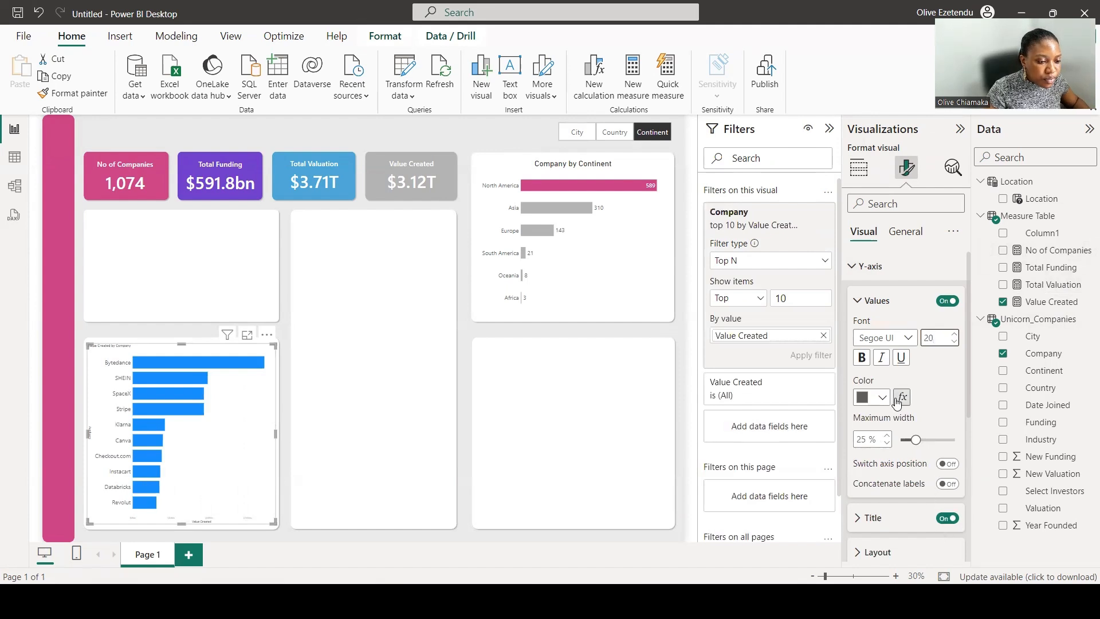
Turn off the Y-axis title and the X-axis values and title.
scroll(902, 401, down, 3)
click(945, 427)
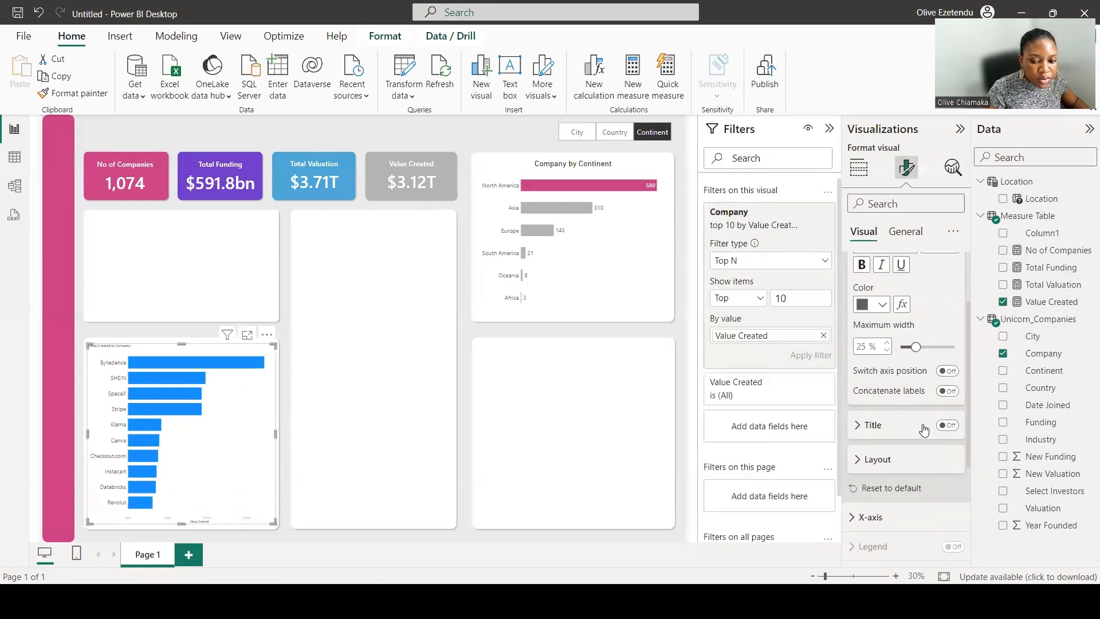
scroll(916, 424, down, 3)
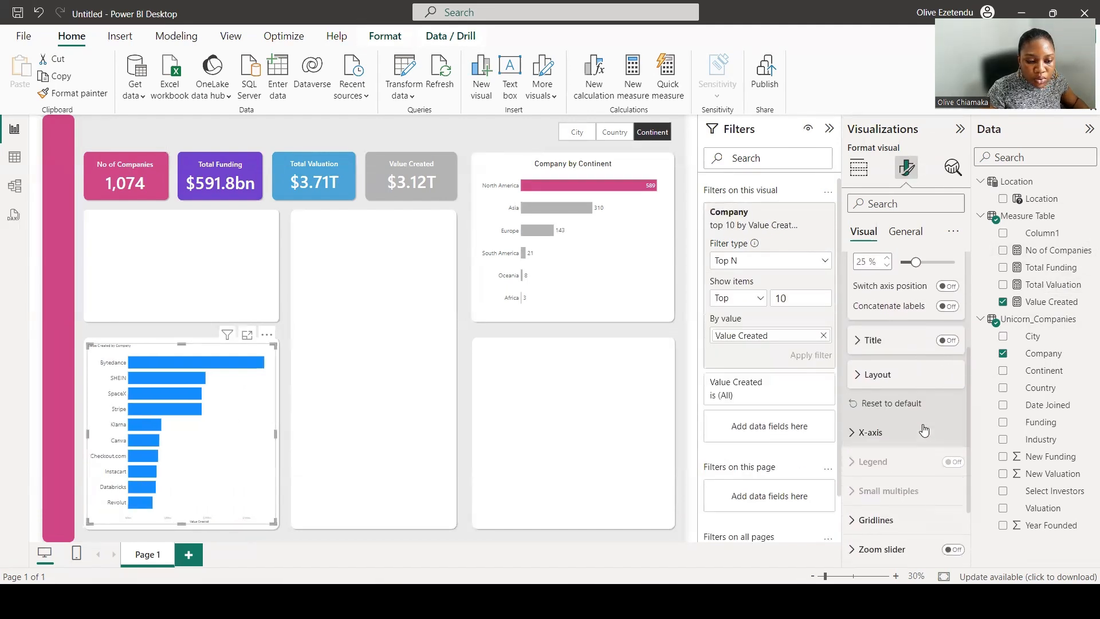
click(855, 426)
scroll(882, 424, down, 10)
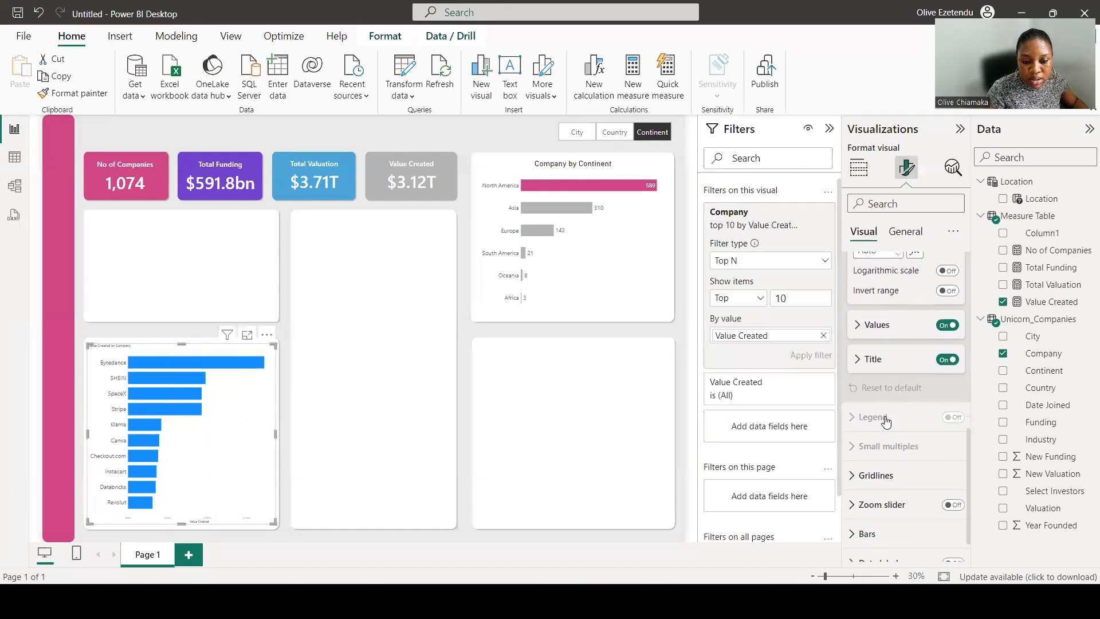
click(946, 282)
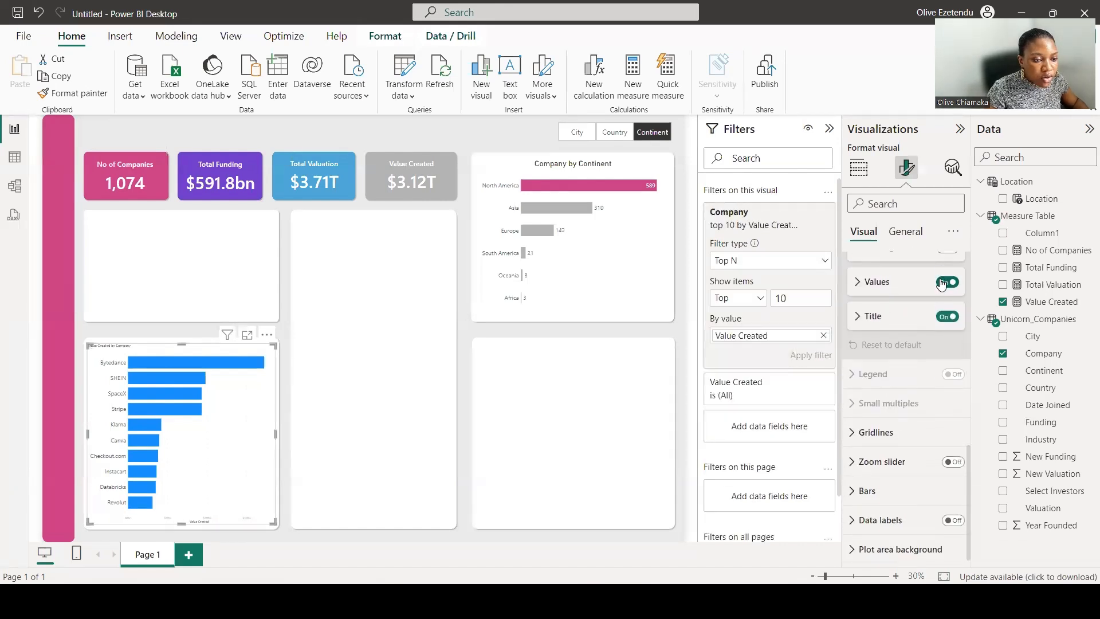
click(944, 316)
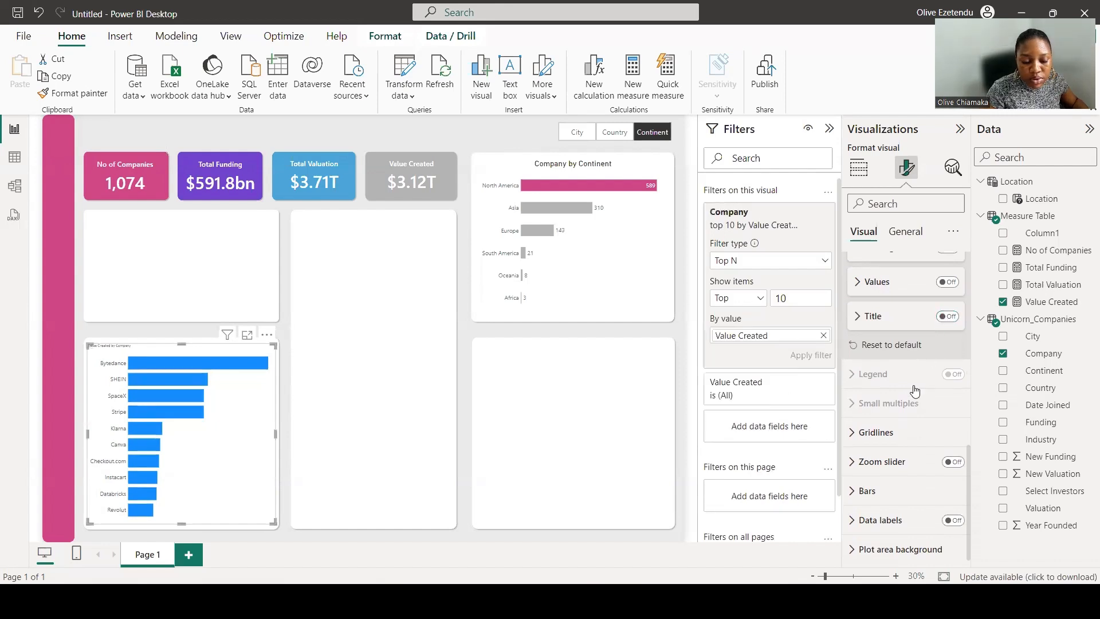
Color all of the chart's bars gray.
click(865, 489)
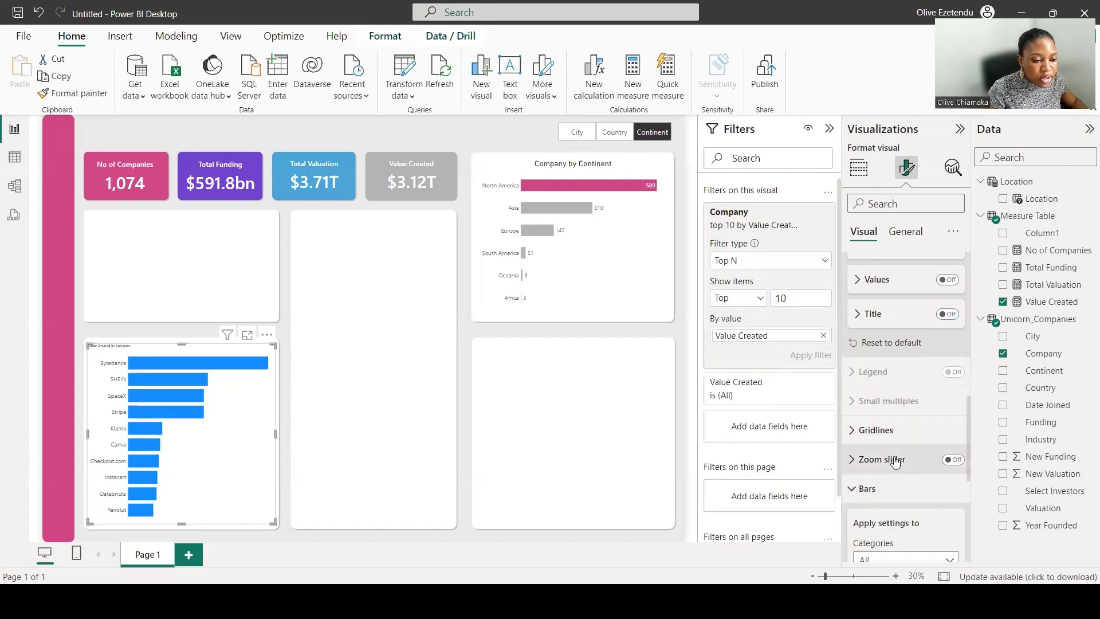
scroll(895, 462, down, 3)
click(881, 445)
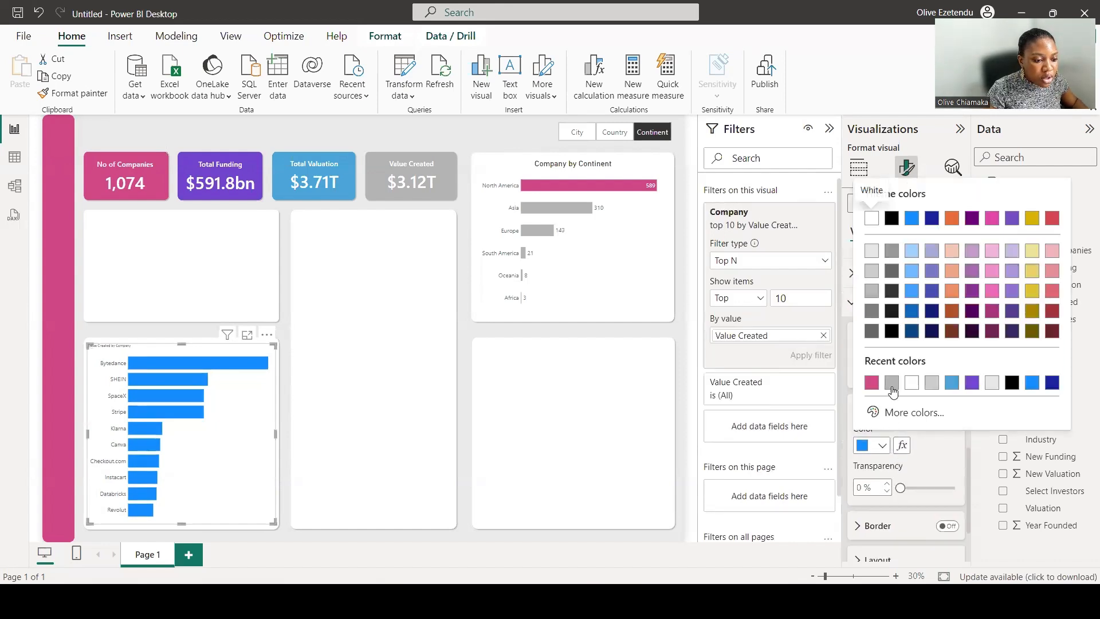
click(891, 385)
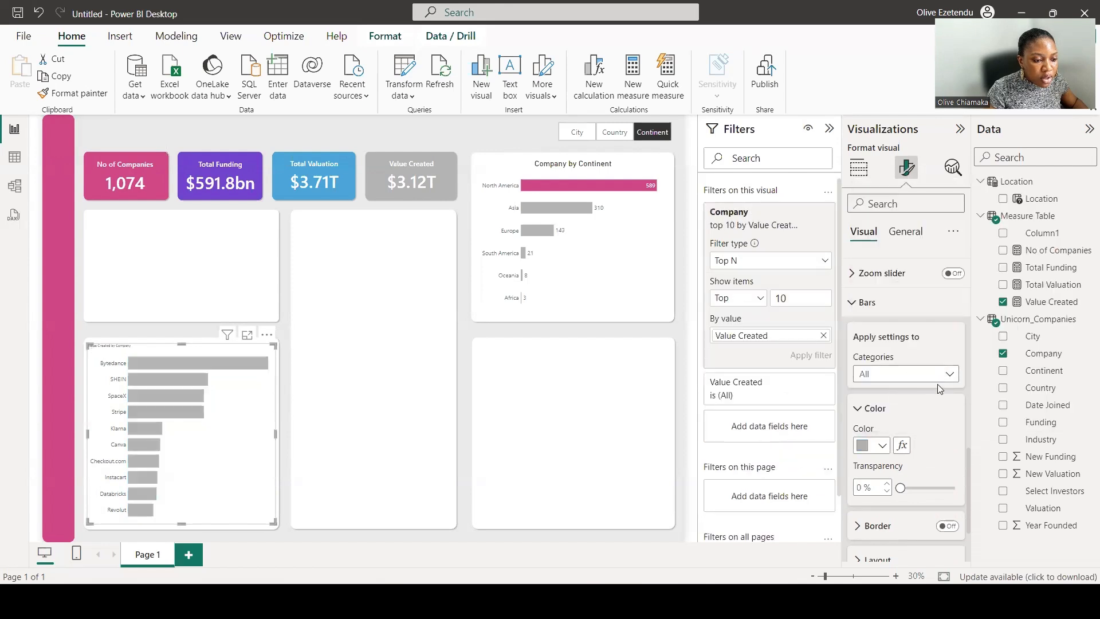
Color the Bytedance bar pink.
click(949, 375)
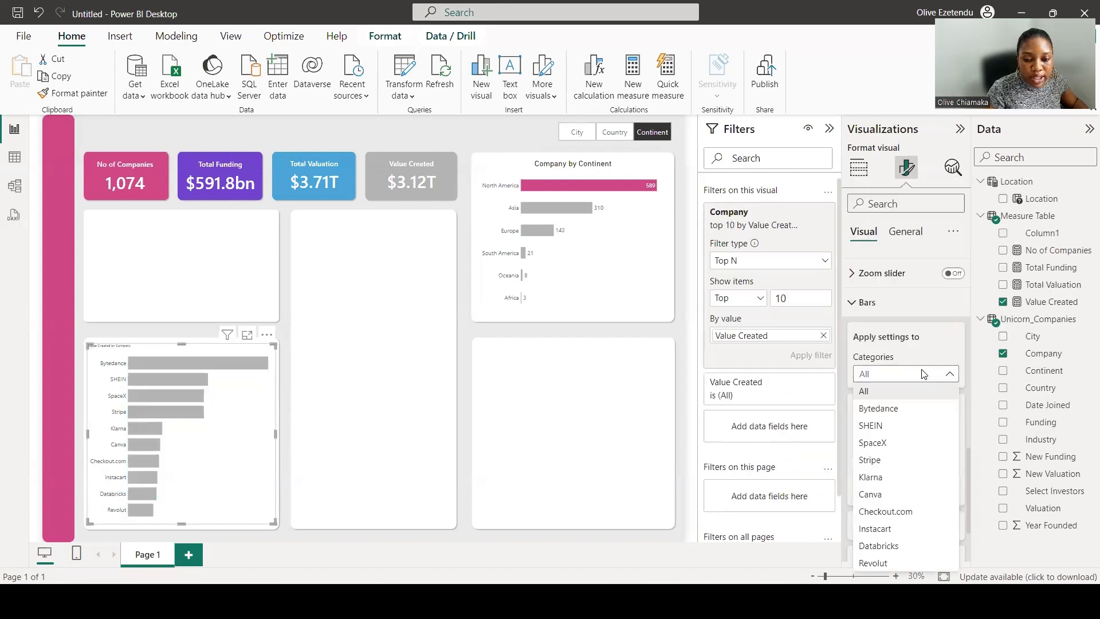
click(879, 408)
click(882, 445)
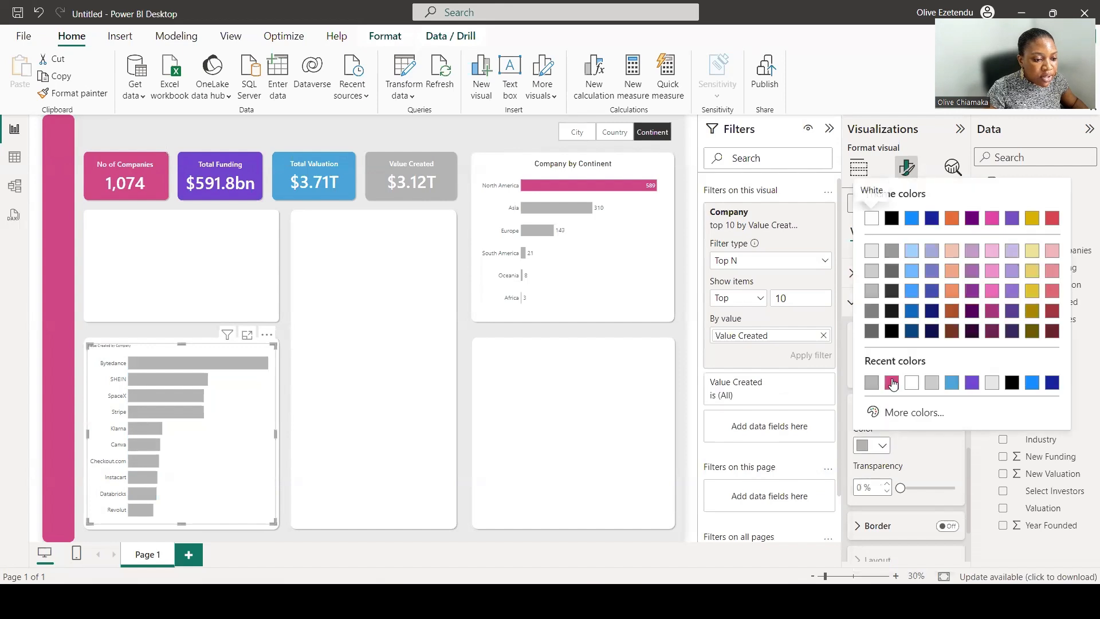
click(892, 383)
scroll(911, 448, down, 2)
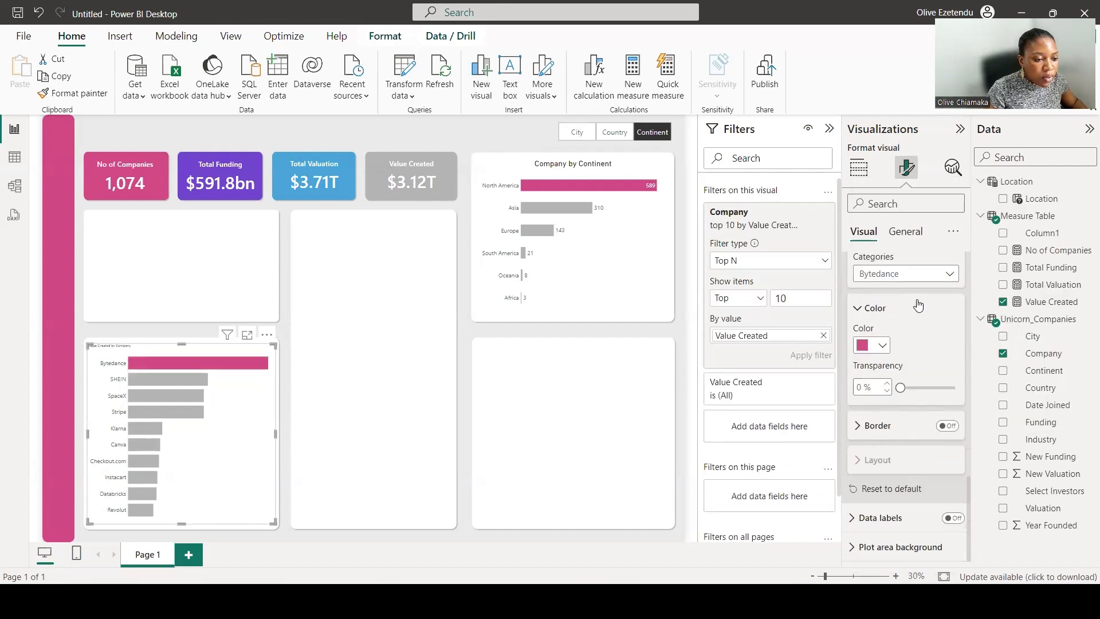
Set the space between bar categories to about 38%.
click(932, 275)
click(912, 292)
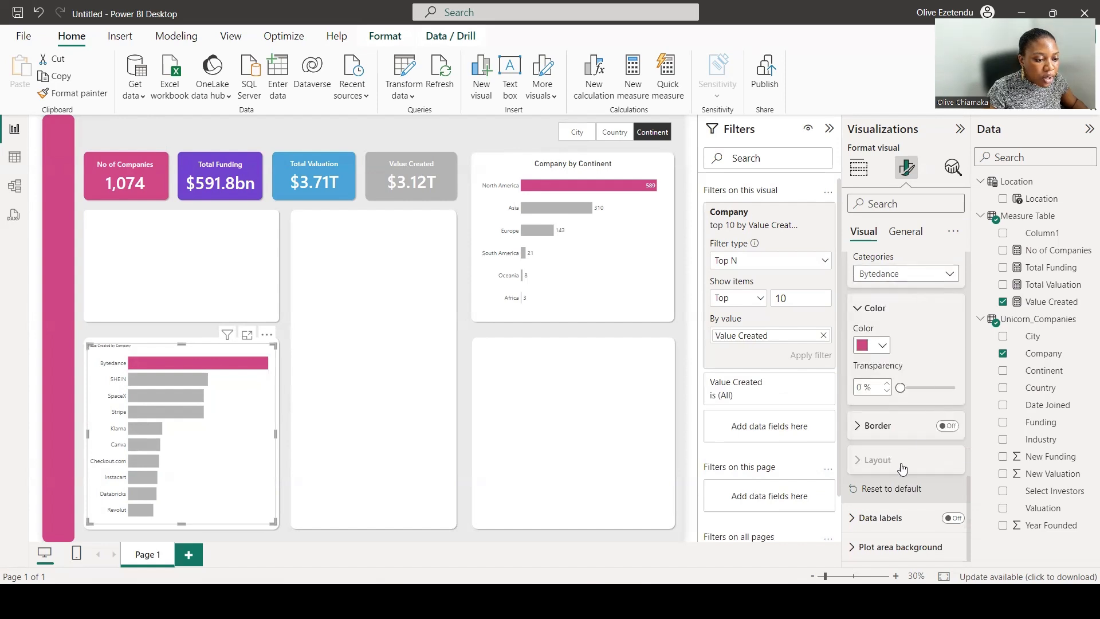
click(893, 462)
scroll(904, 453, down, 1)
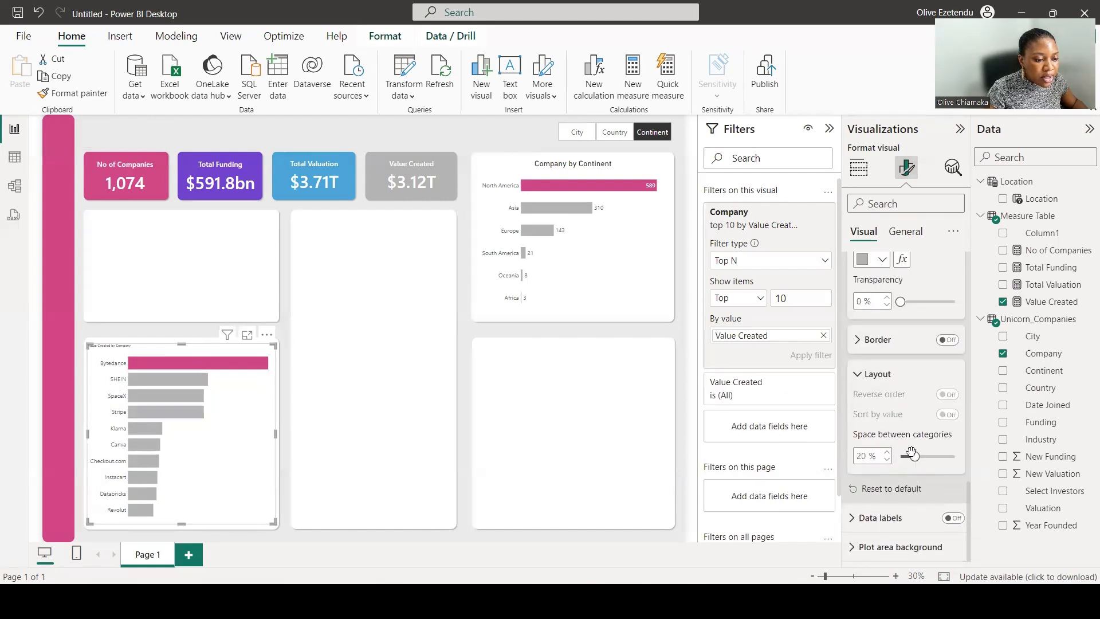
drag(911, 454, 928, 452)
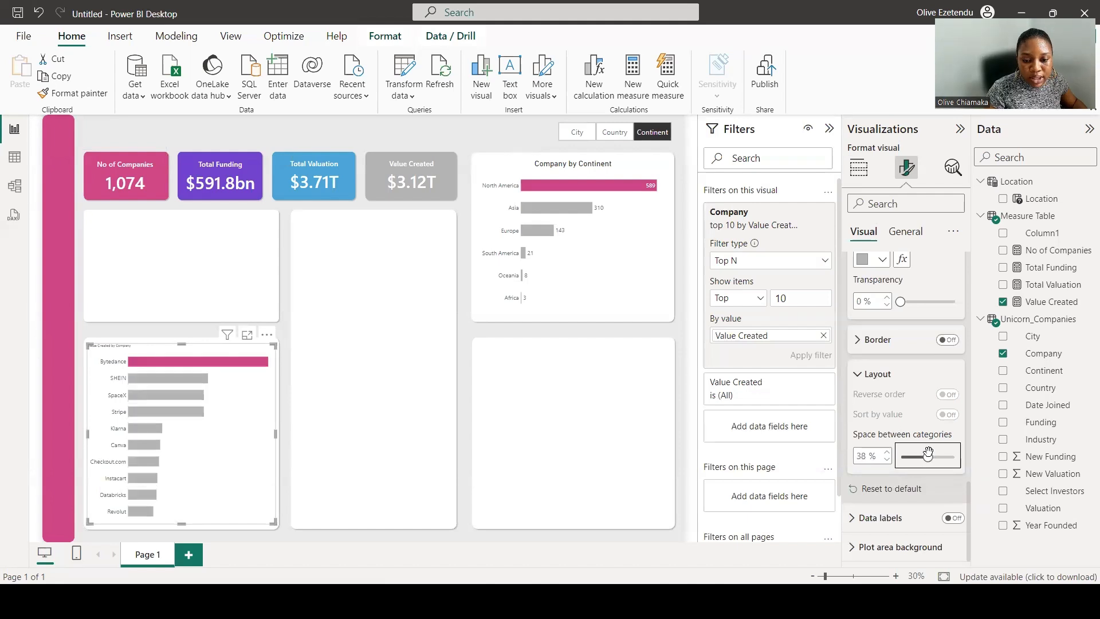
Turn on data labels and set their value font size to 20.
click(952, 517)
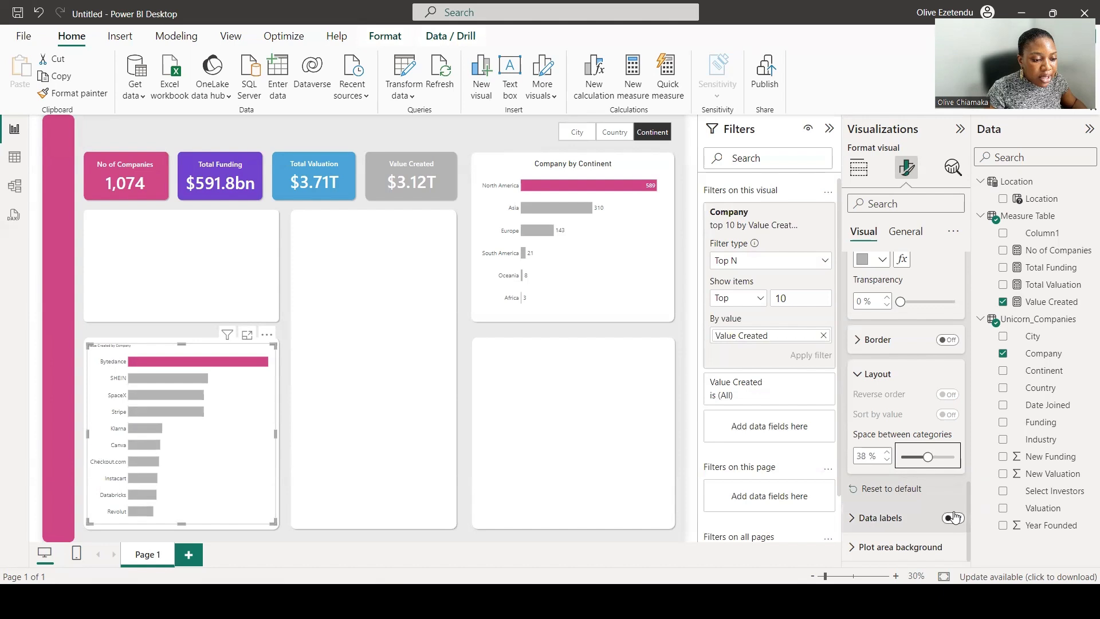
click(868, 517)
scroll(885, 475, down, 3)
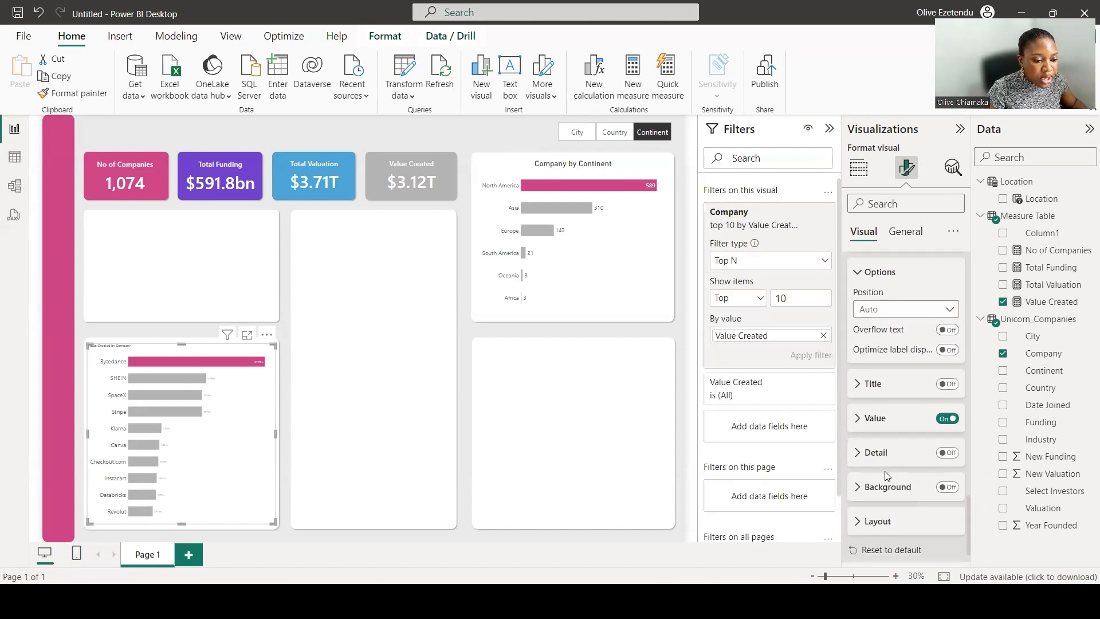
click(859, 423)
scroll(899, 452, down, 2)
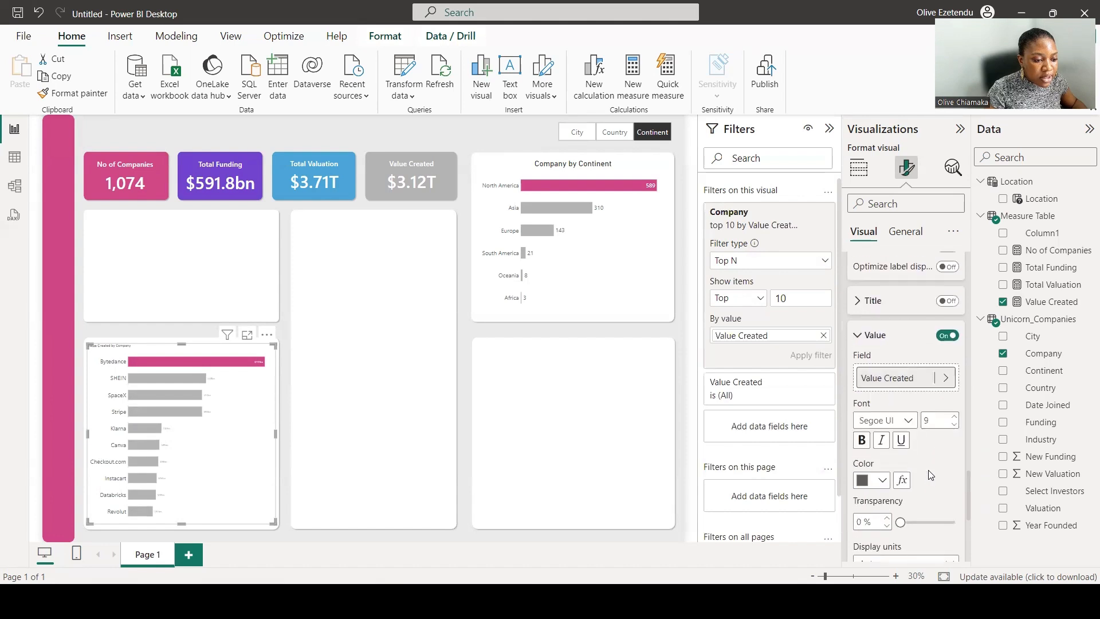
click(934, 411)
text(20)
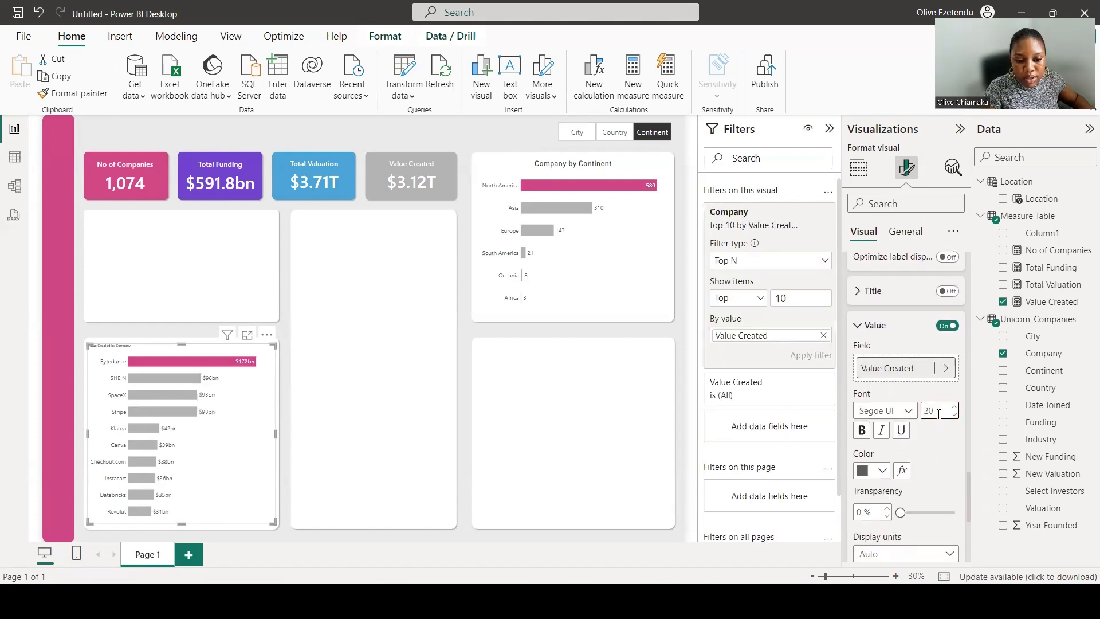
Set the chart title font size to 30 and center the title.
click(906, 232)
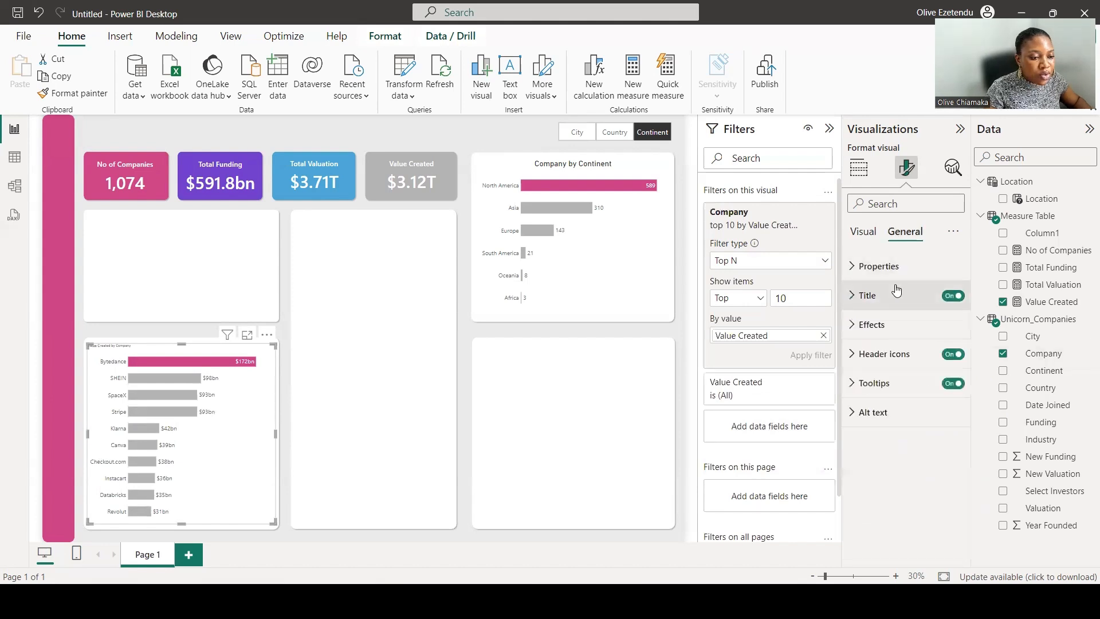
click(863, 295)
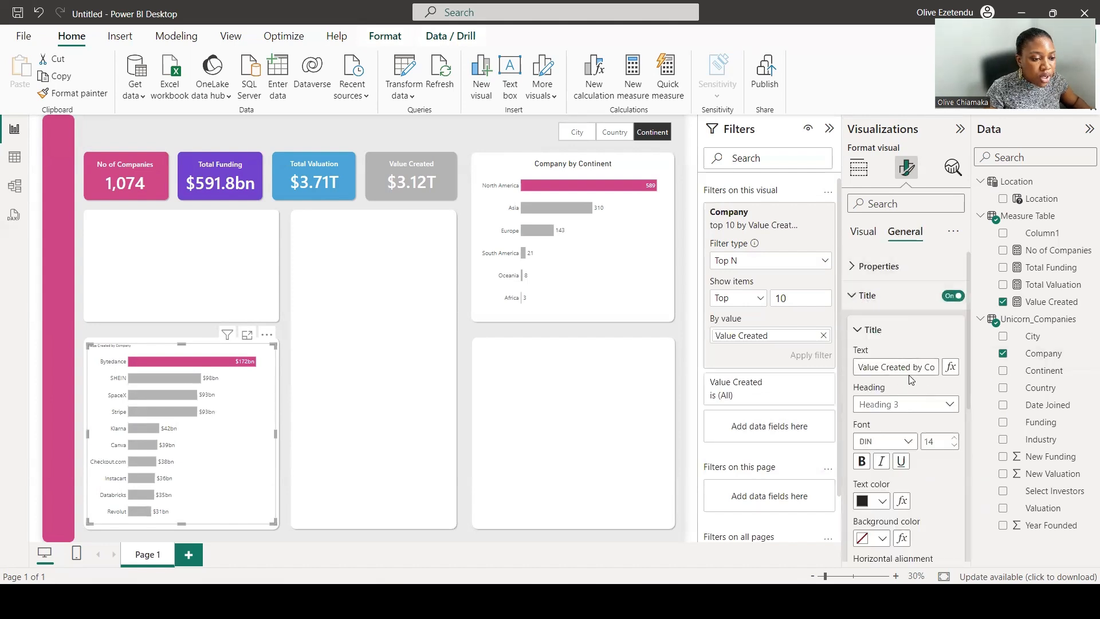
double_click(939, 440)
text(30)
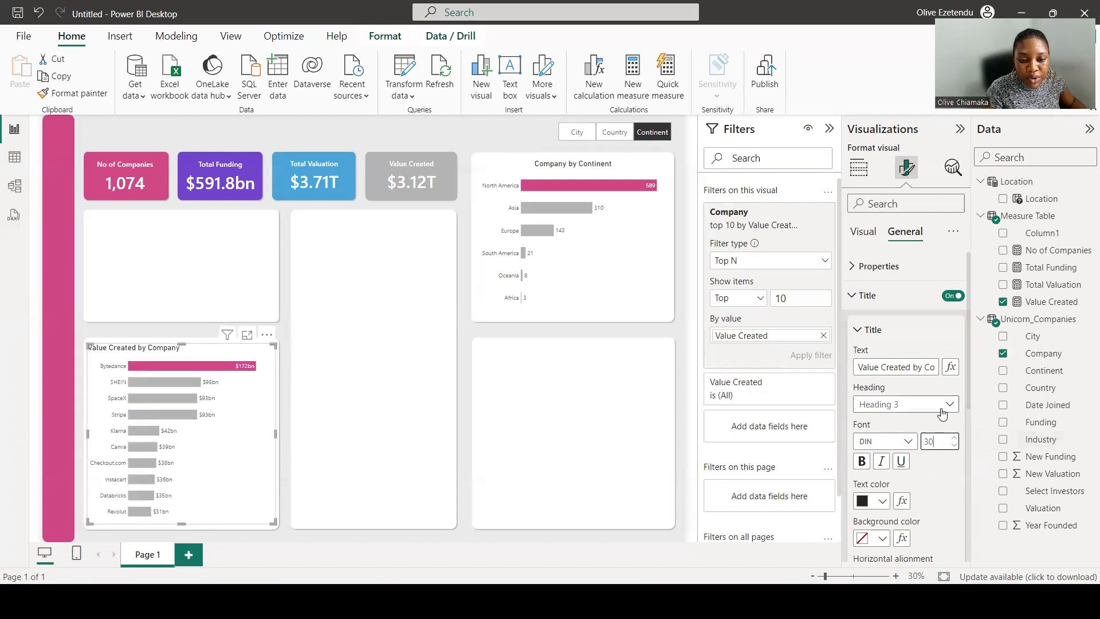
scroll(910, 455, down, 2)
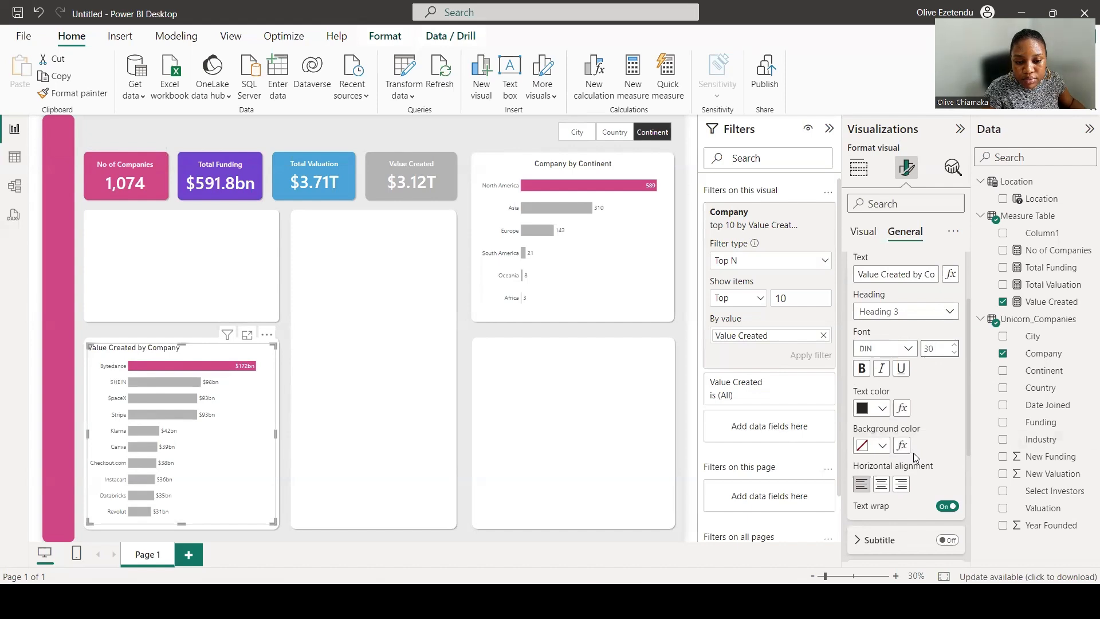
click(881, 484)
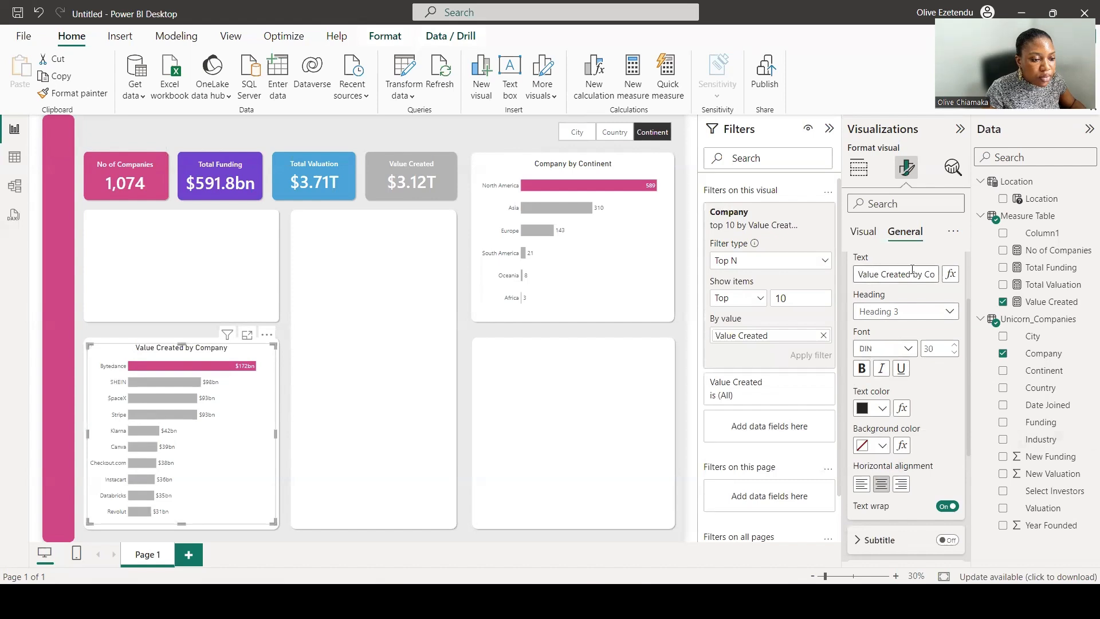
Rename the chart title to Top 10 Companies by Vlaue Created.
drag(923, 274, 850, 281)
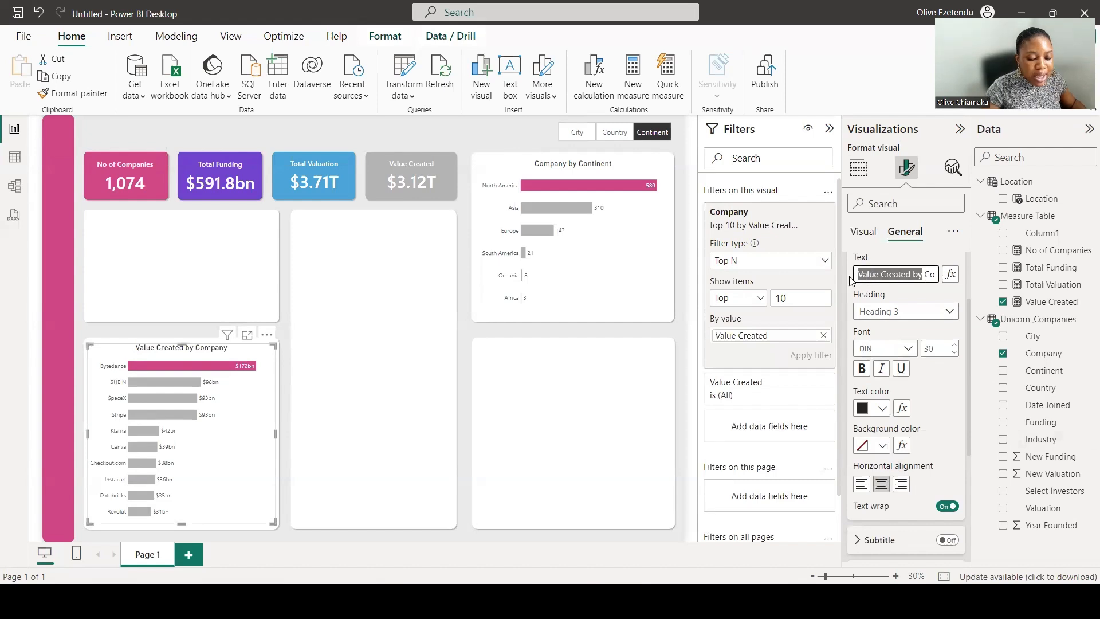
text(Top 10)
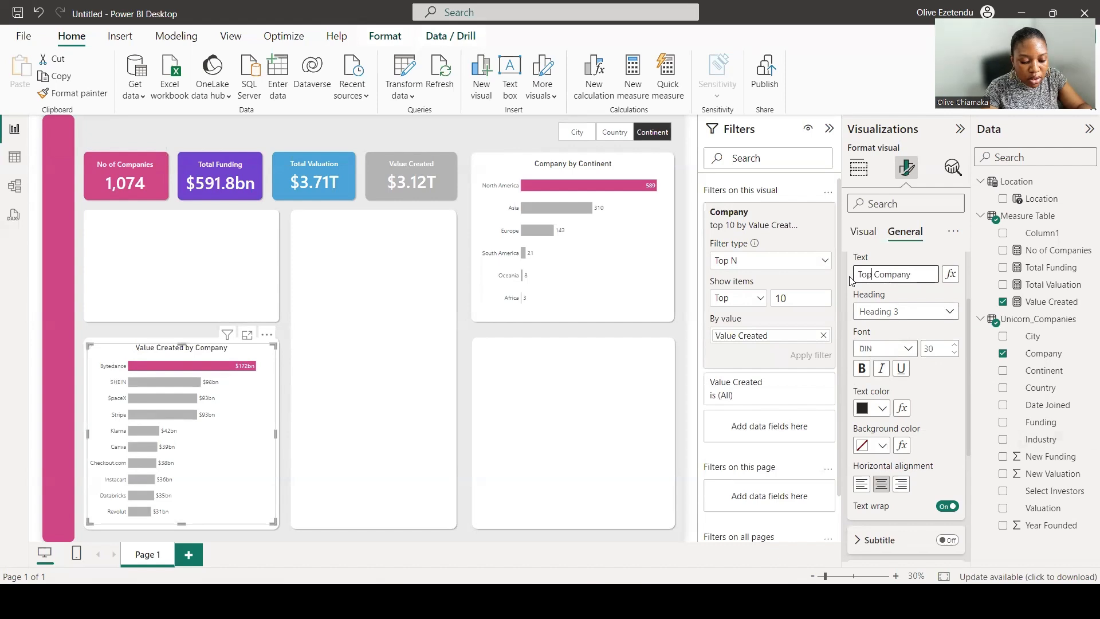
text( Compan)
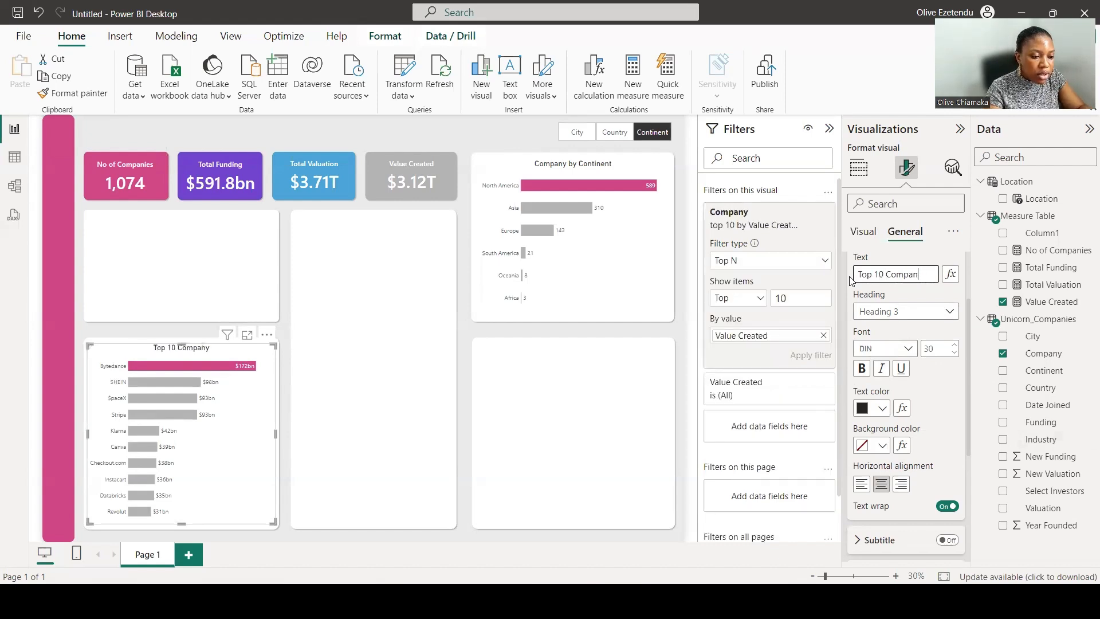
text(ie)
text(y)
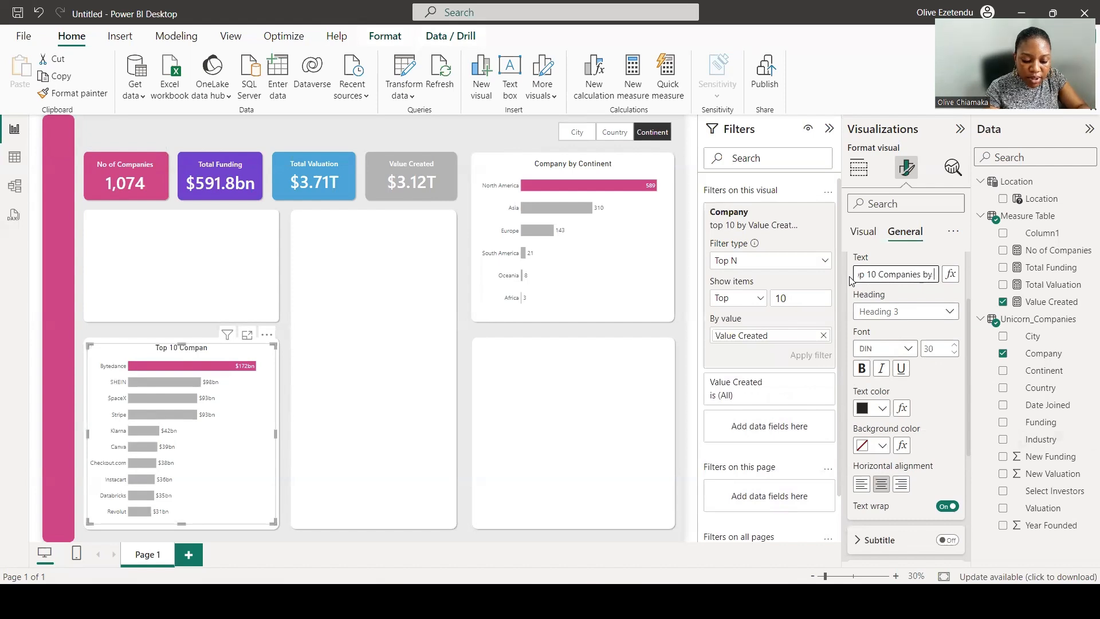
text( Vlaue Created)
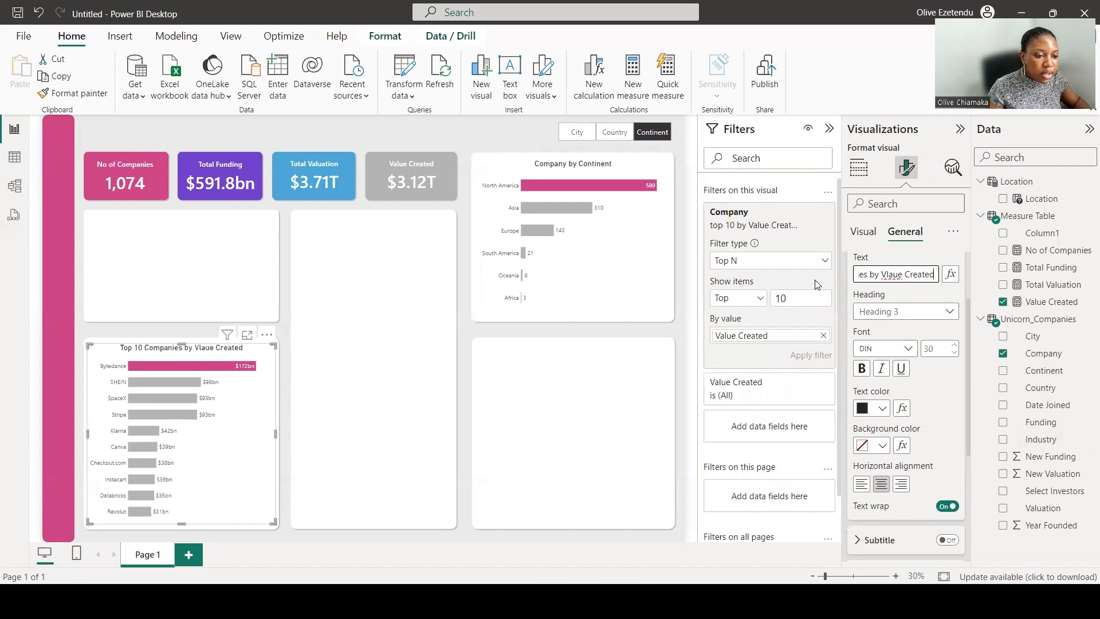
Correct the chart title to Top 10 Companies by Value Created.
click(889, 273)
key(BackSpace)
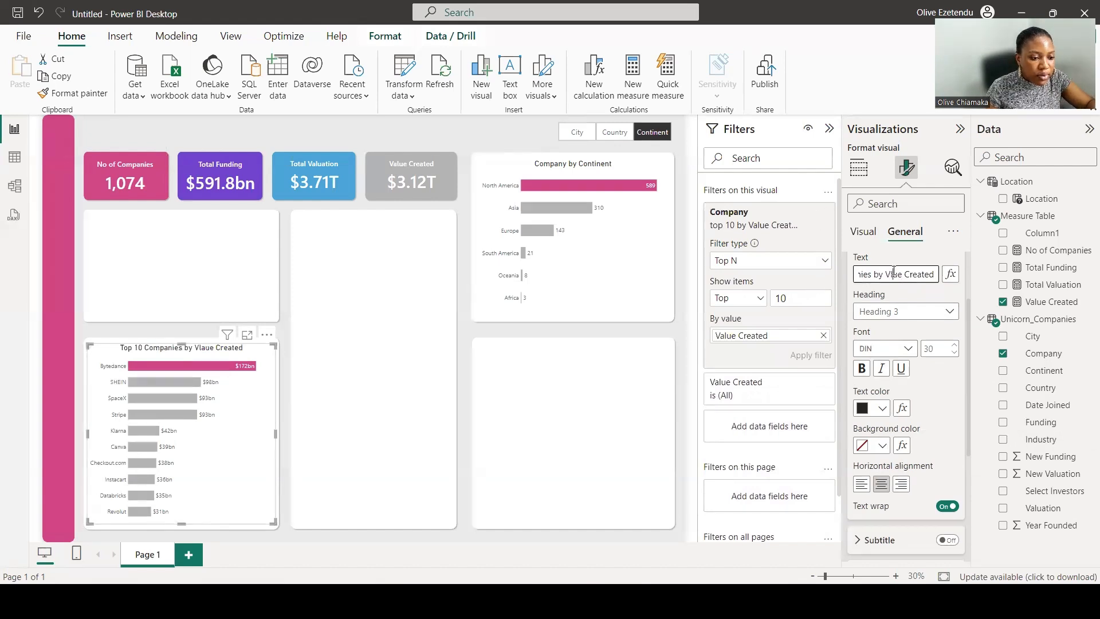
text(l)
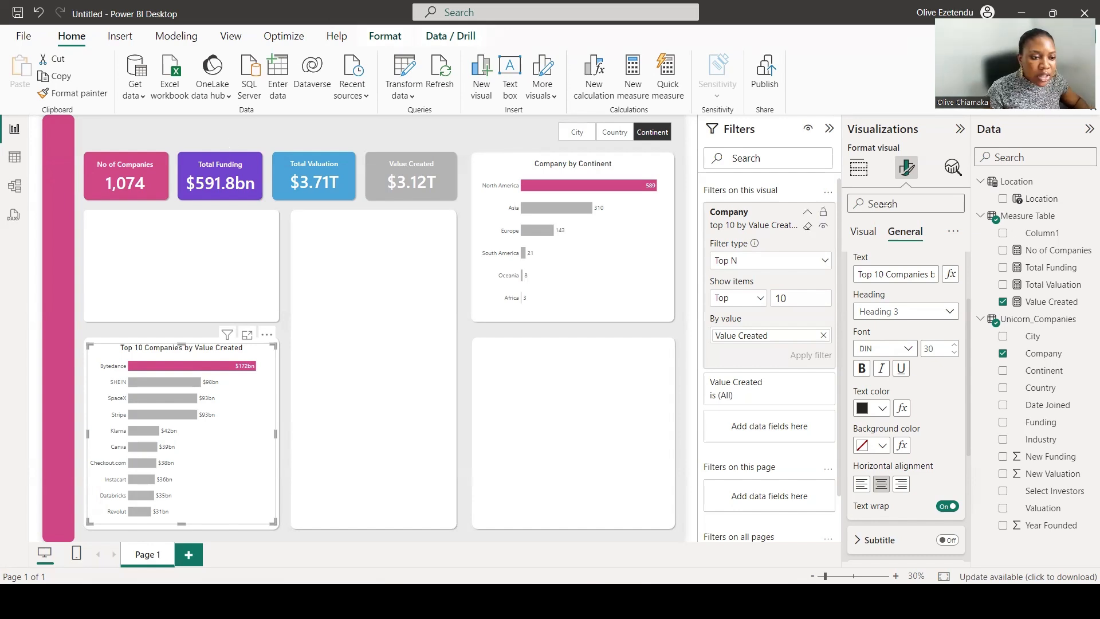
click(859, 168)
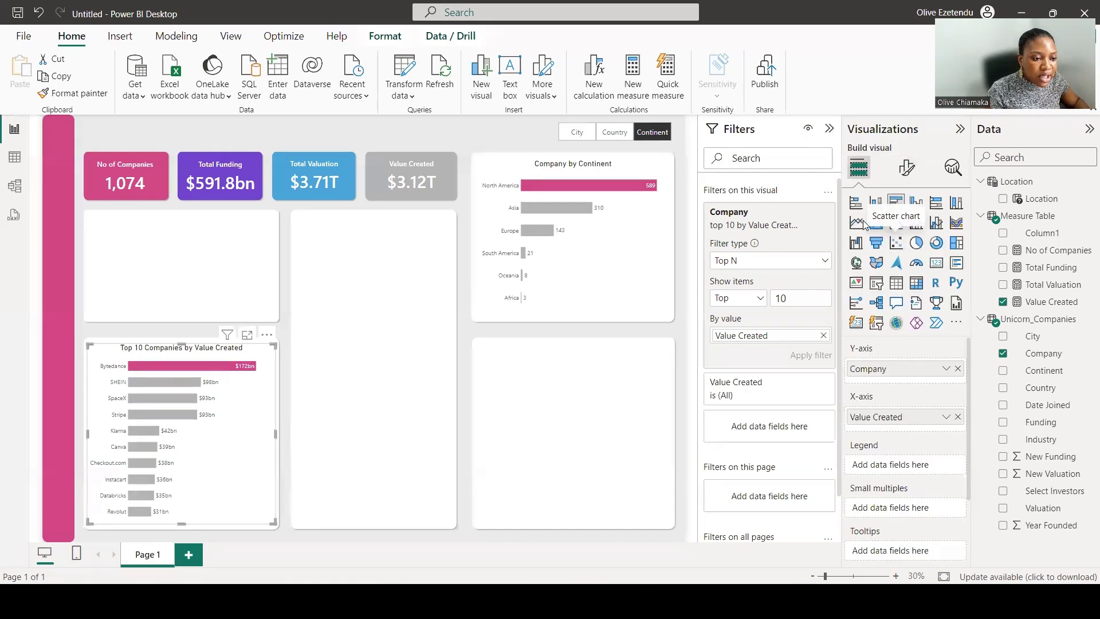
click(876, 223)
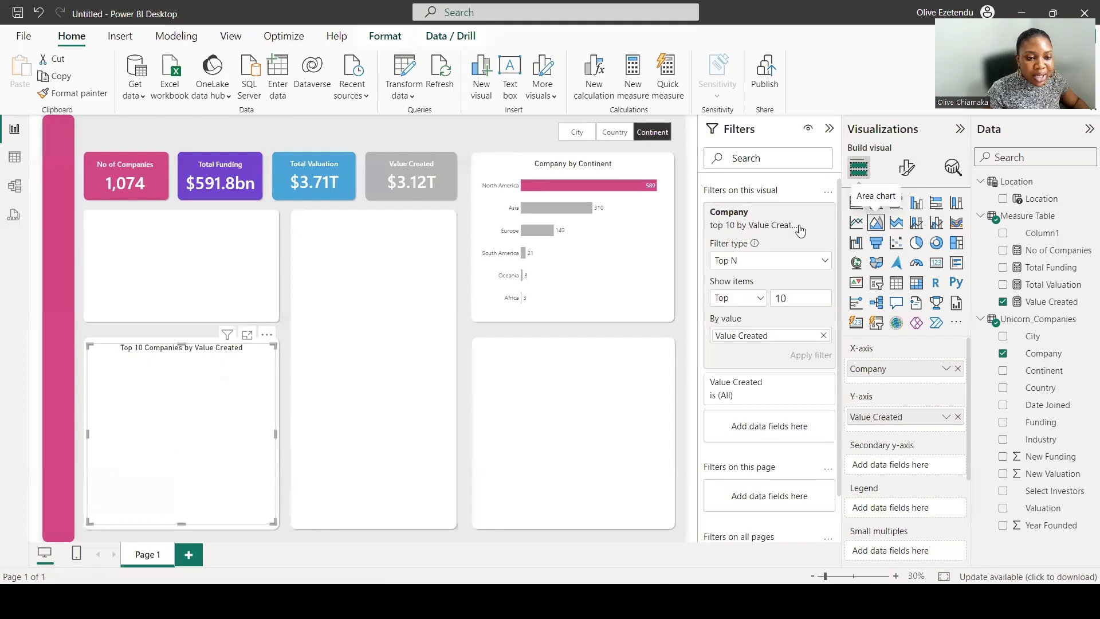
drag(184, 379, 188, 252)
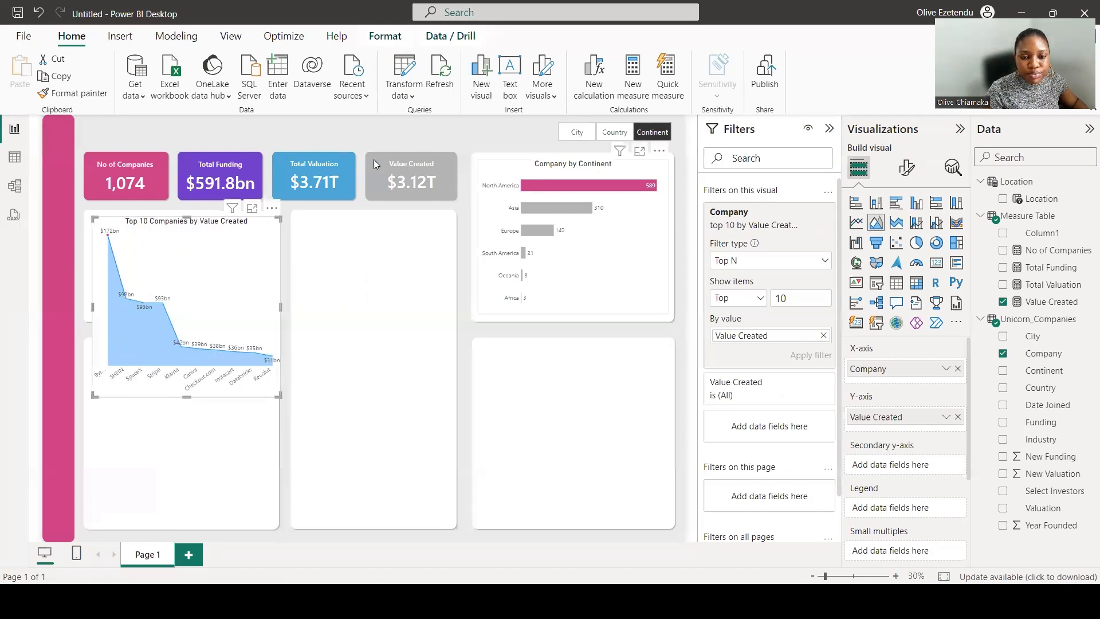
click(40, 13)
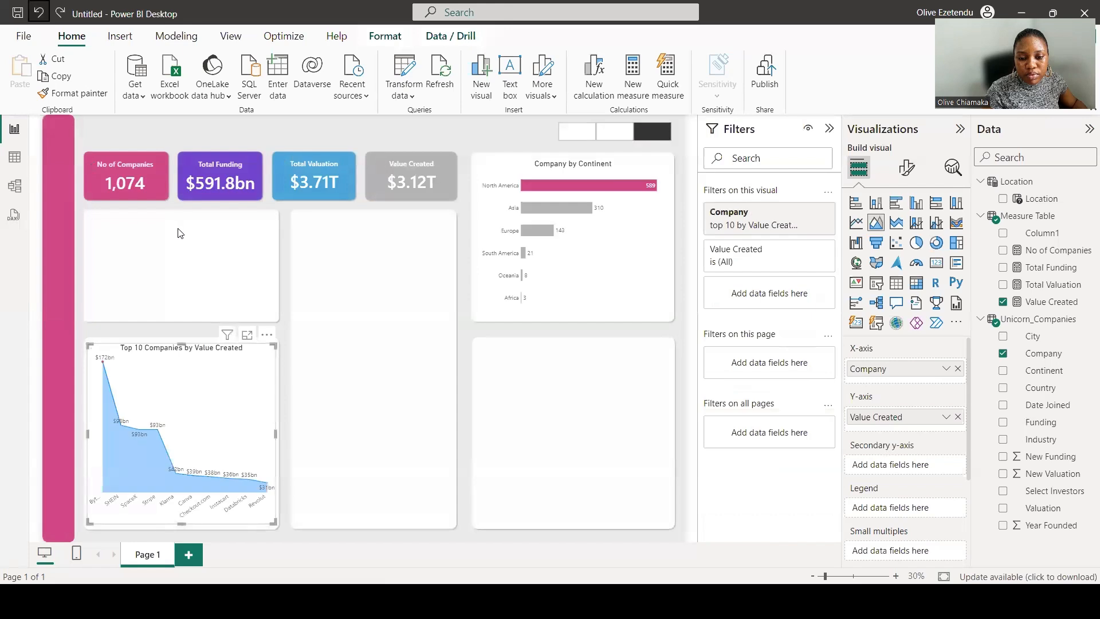
click(37, 13)
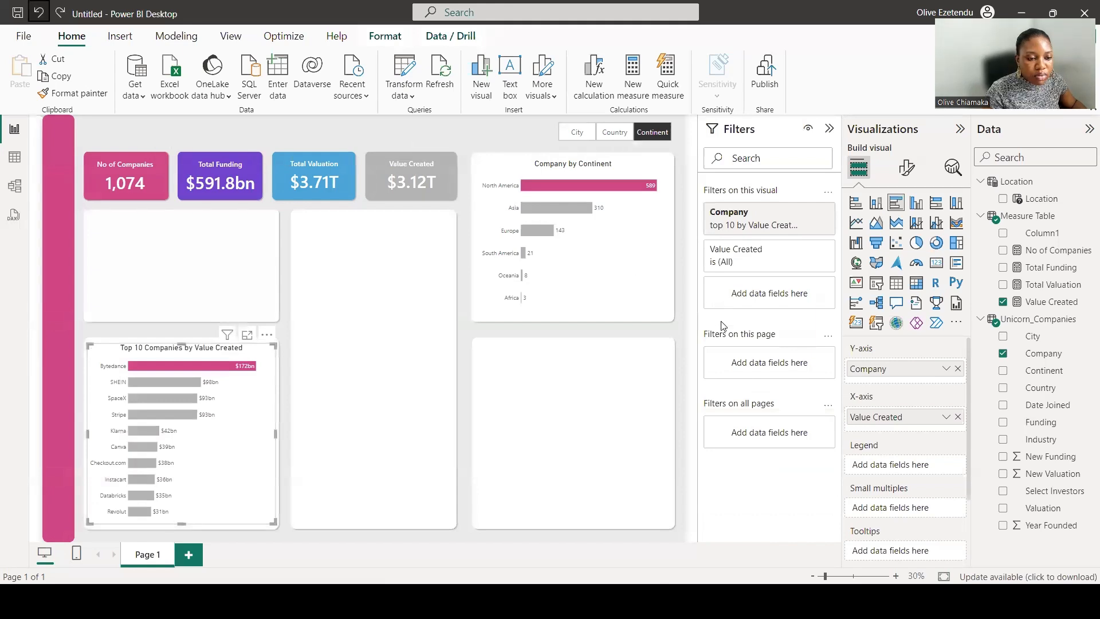
Add an area chart in the empty upper-left panel plotting No of Companies against Date Joined.
click(692, 335)
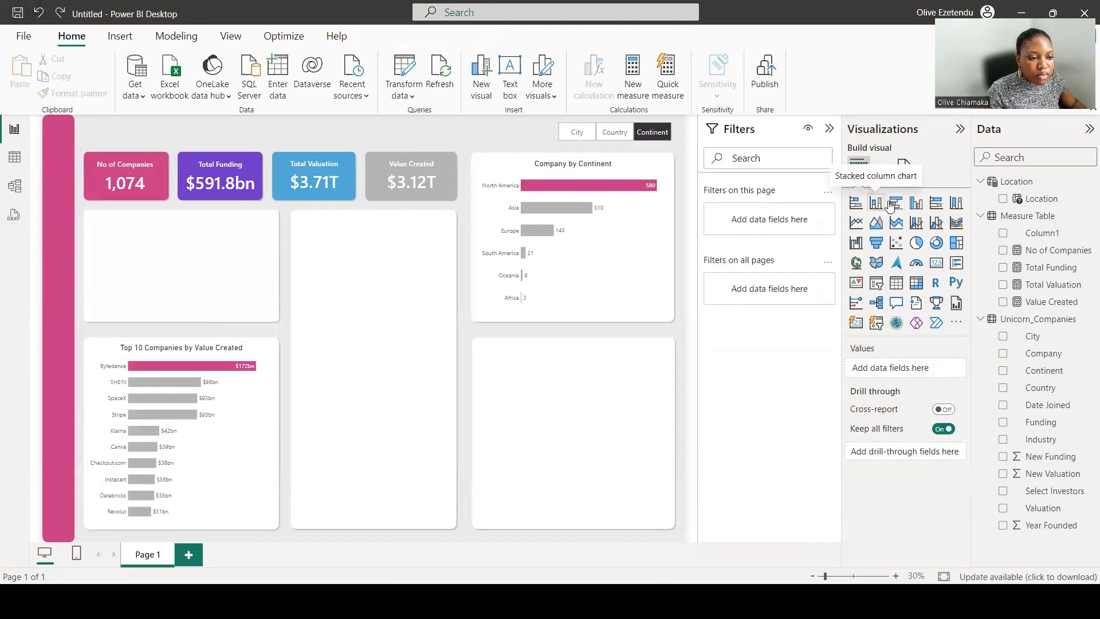
click(875, 227)
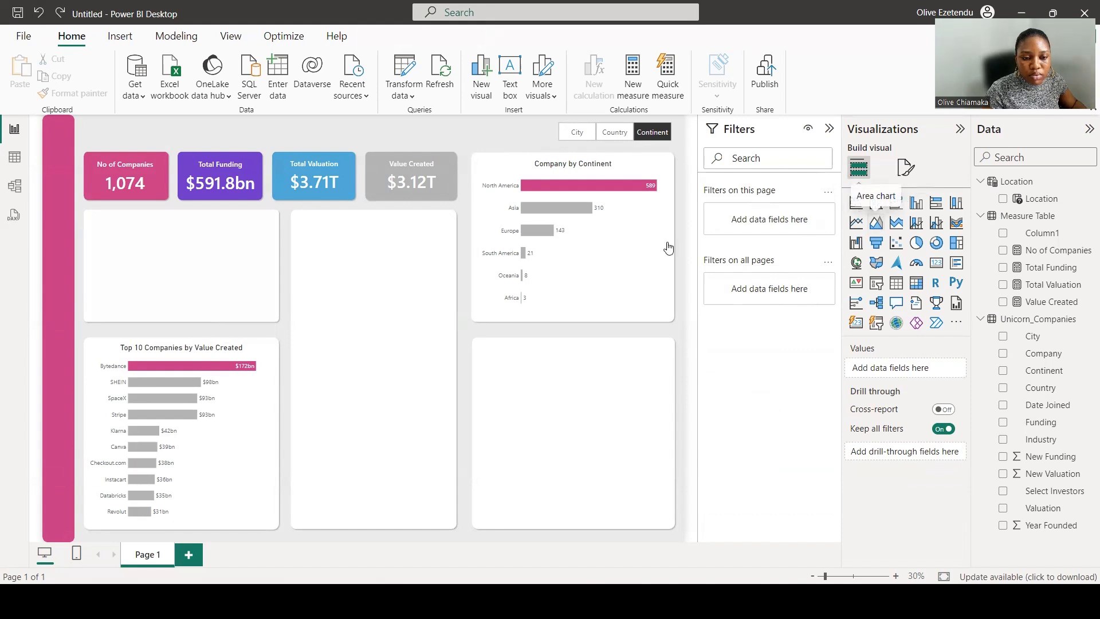
drag(125, 224, 268, 315)
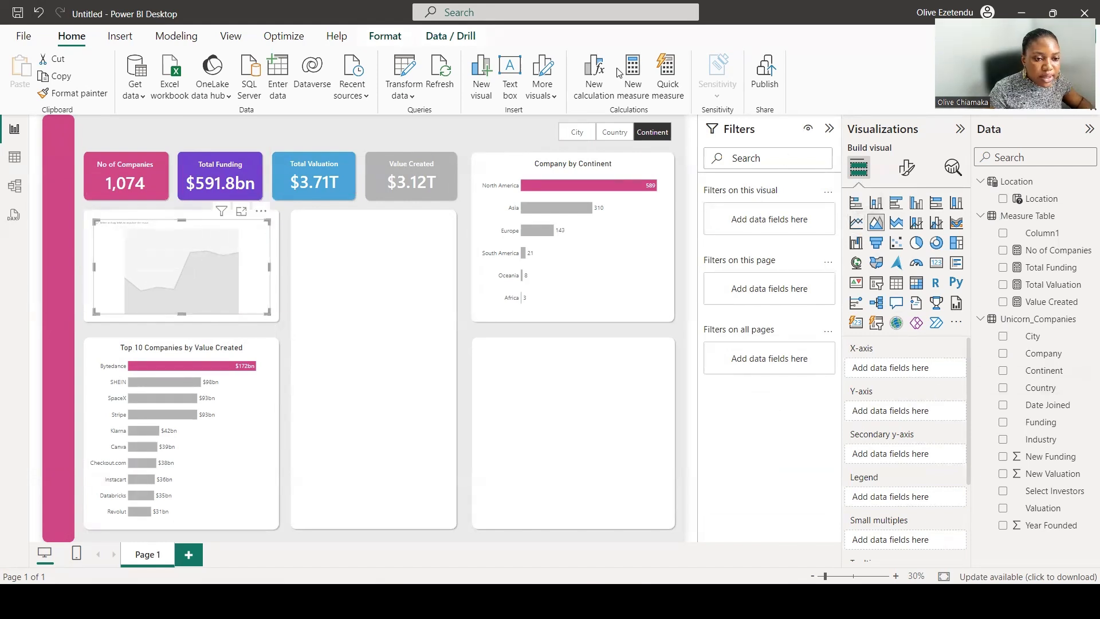
click(1003, 404)
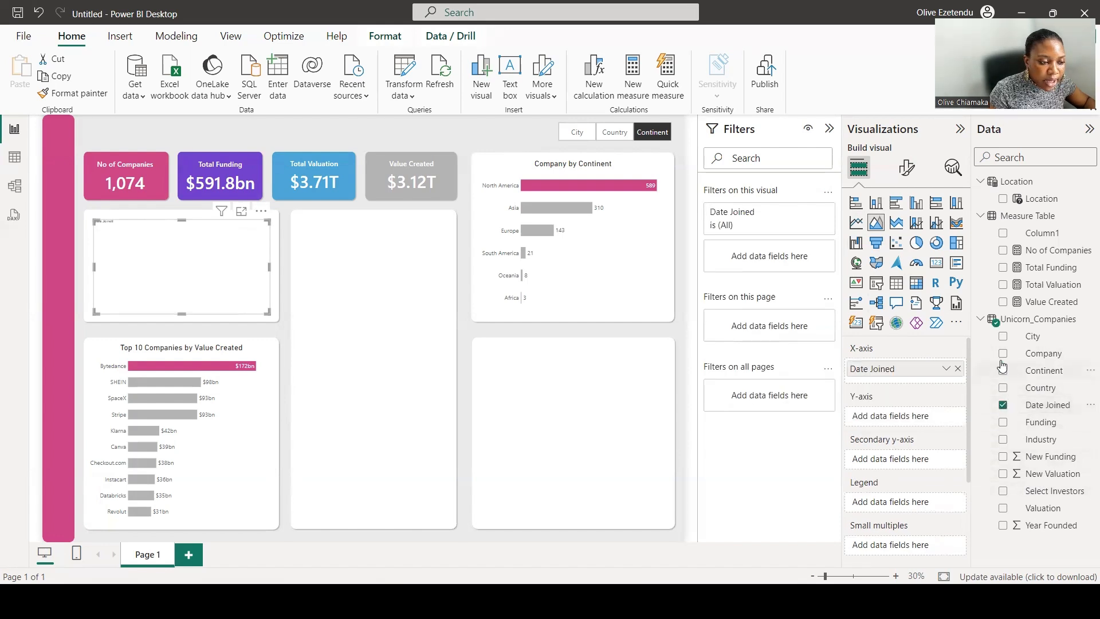
click(1002, 251)
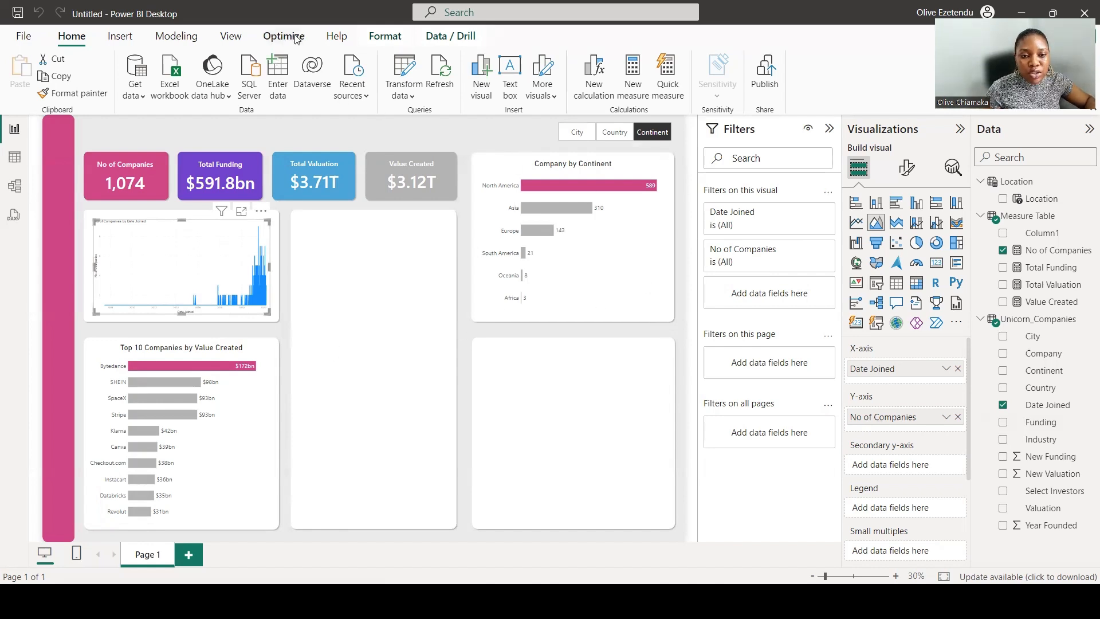
Create a calculated table DateTable from CALENDAR 2007-01-01 to 2022-12-31 with Year, MonthNumber and MonthName columns.
click(173, 41)
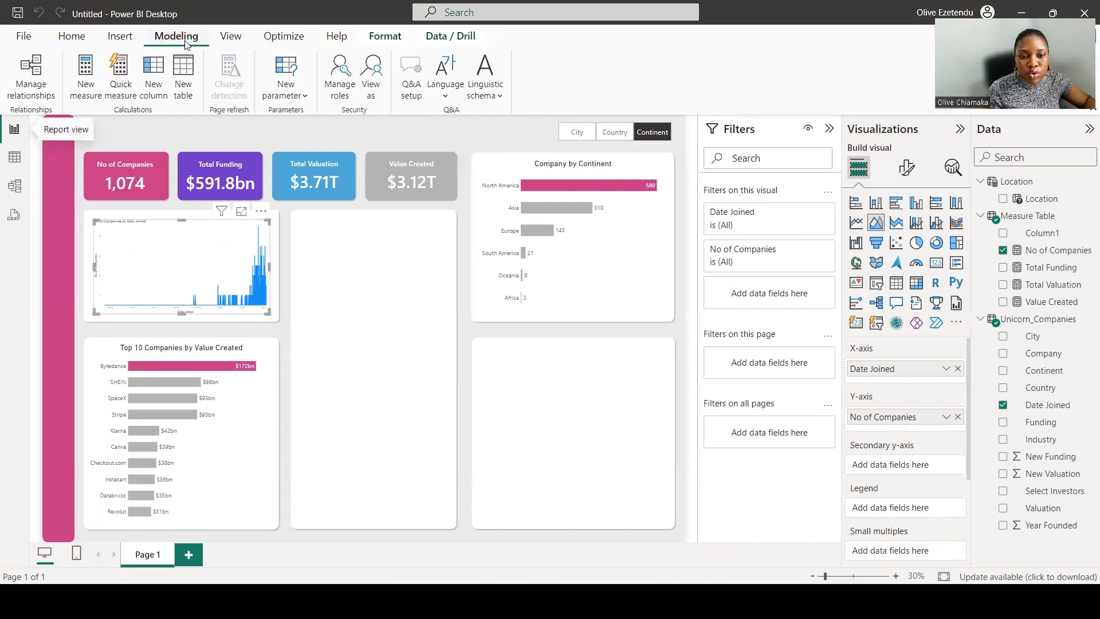
click(182, 75)
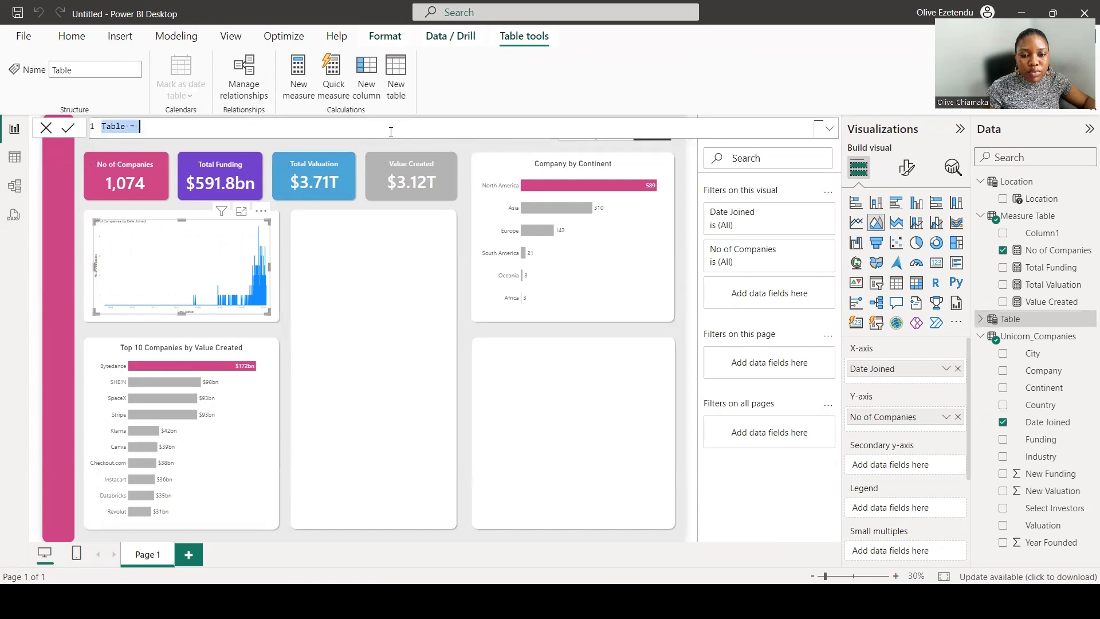
text(DateTable = ADDCOLUMNS(     CALENDAR(DATE(2007, 1, 1), DATE(2022, 12, 31)),     "Year", YEAR([Date]),     "MonthNumber", MONTH([Date]),     "MonthName", FORMAT([Date], "MMMM") ))
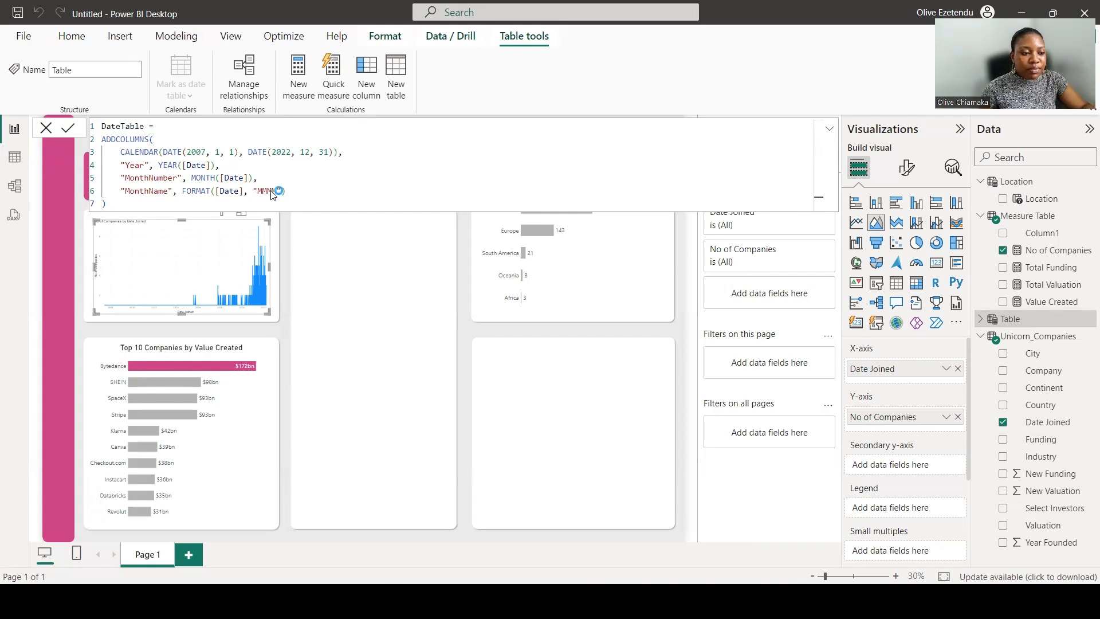
key(Return)
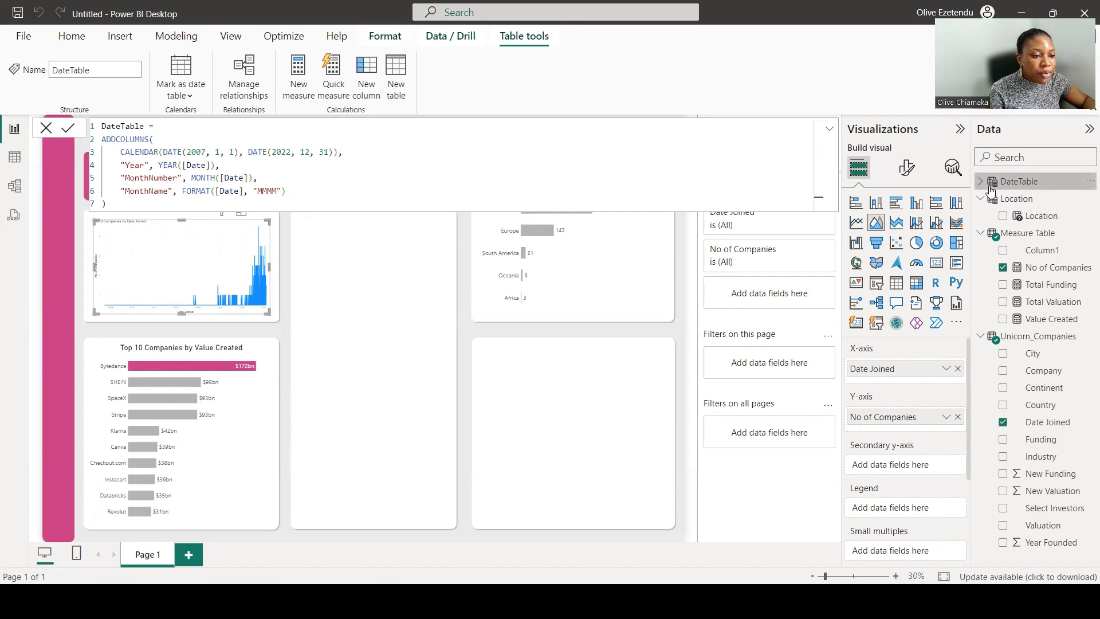
Replace Date Joined on the area chart's X-axis with the DateTable Year field.
click(1025, 181)
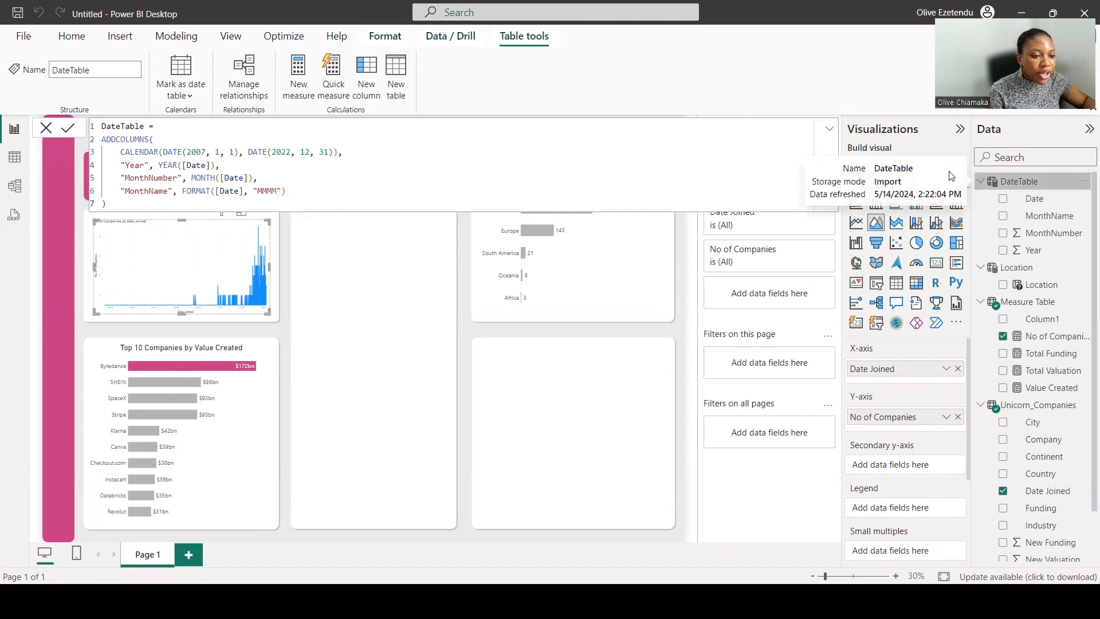
click(829, 129)
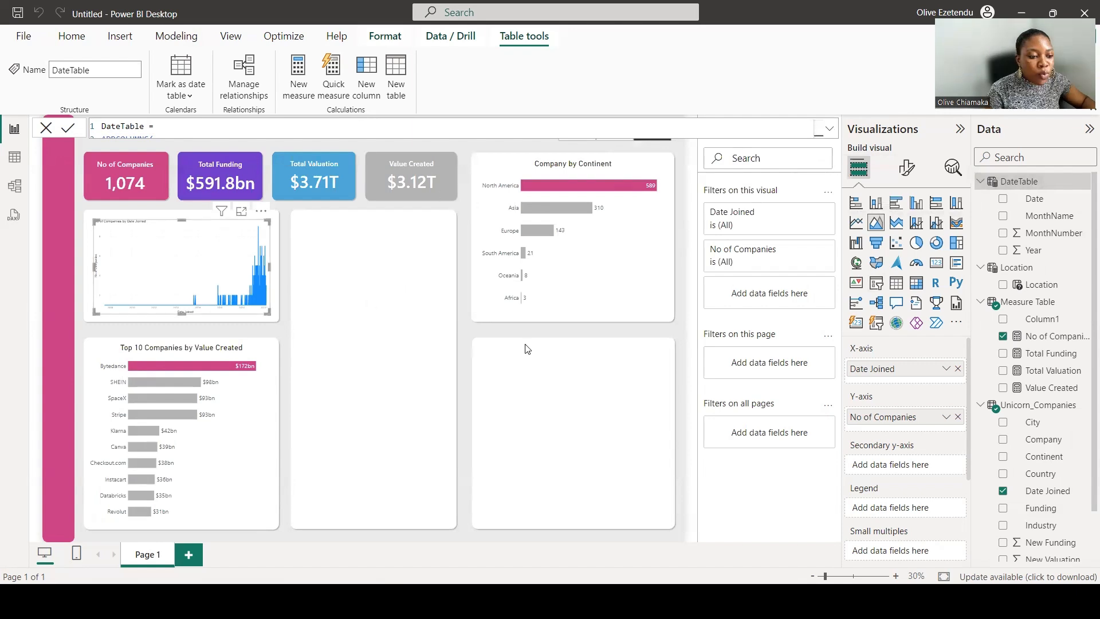
click(958, 369)
click(1002, 251)
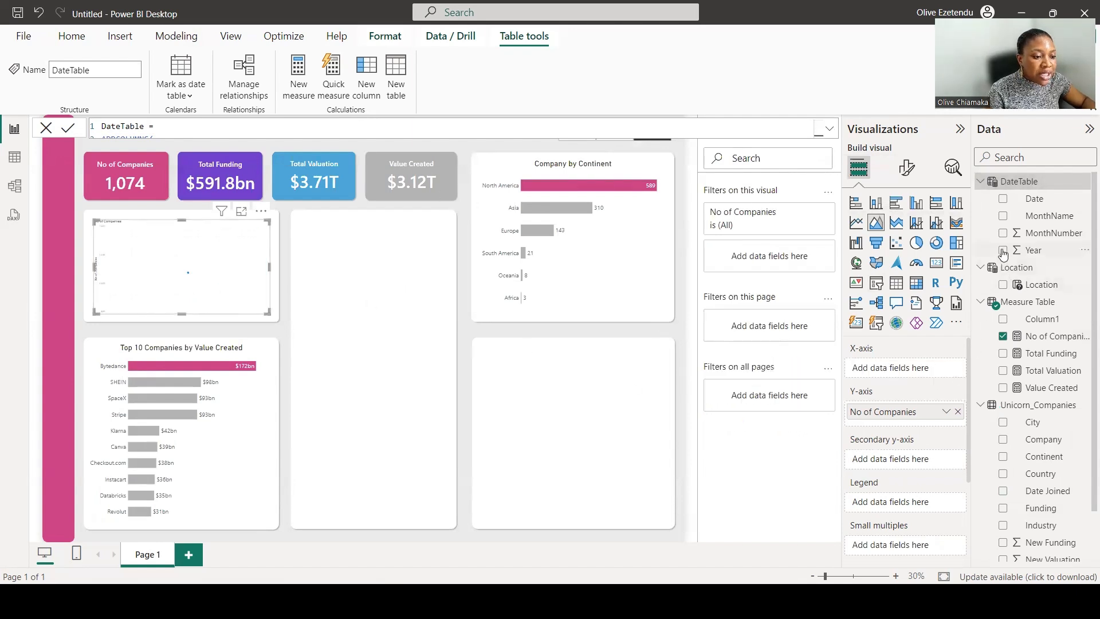
drag(914, 428, 914, 371)
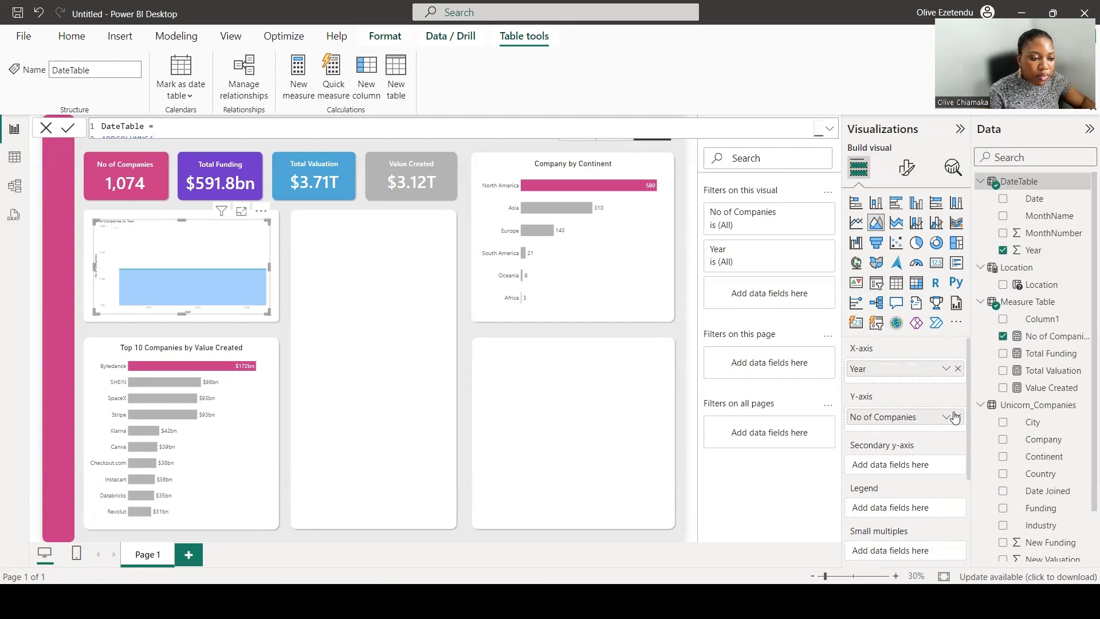
click(208, 285)
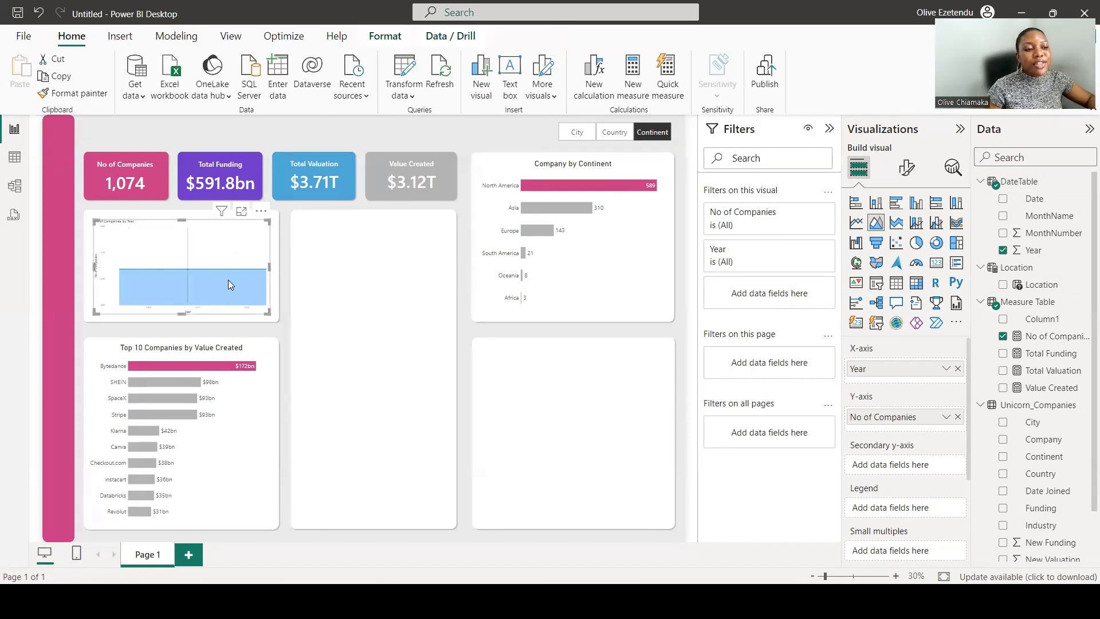
mouse_move(234, 278)
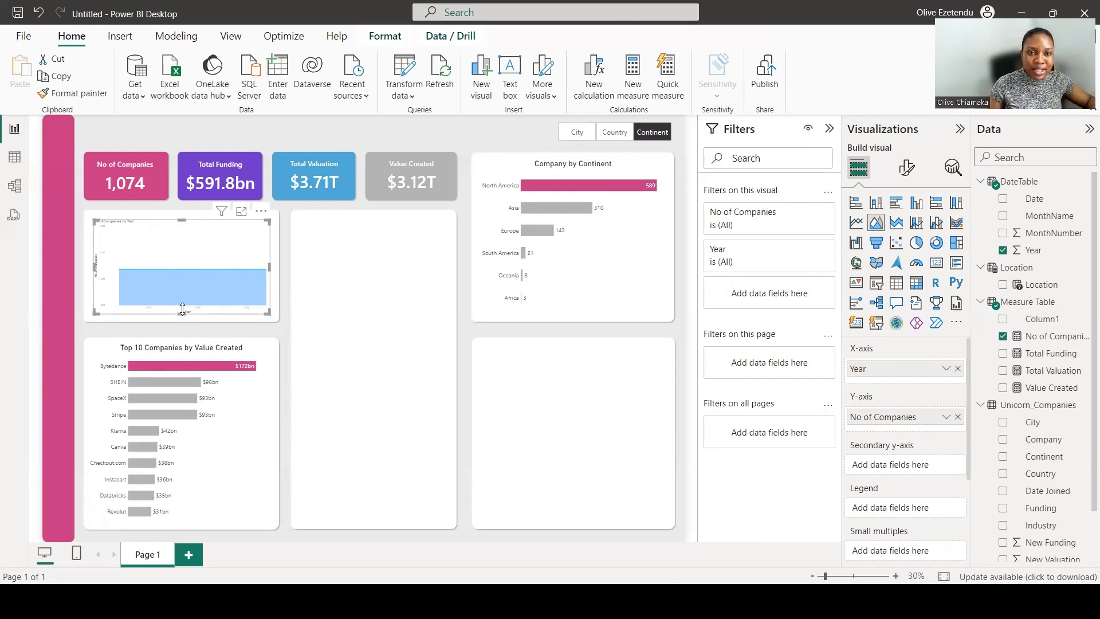
Switch to the model view and rearrange and resize the table cards, including DateTable.
click(15, 187)
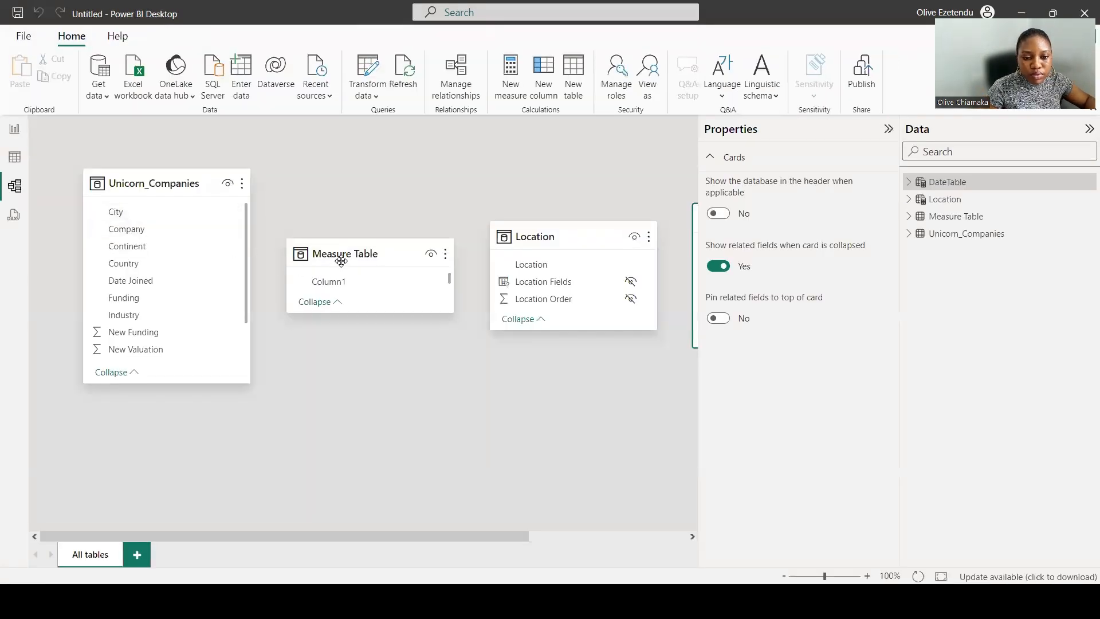
drag(332, 254, 351, 187)
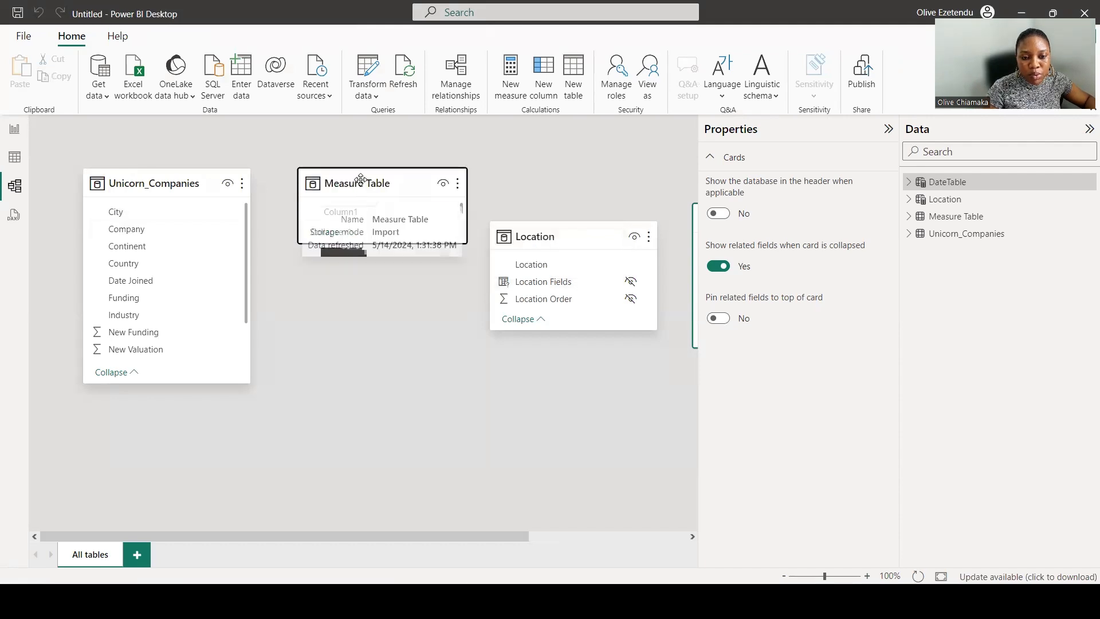
drag(575, 191, 575, 182)
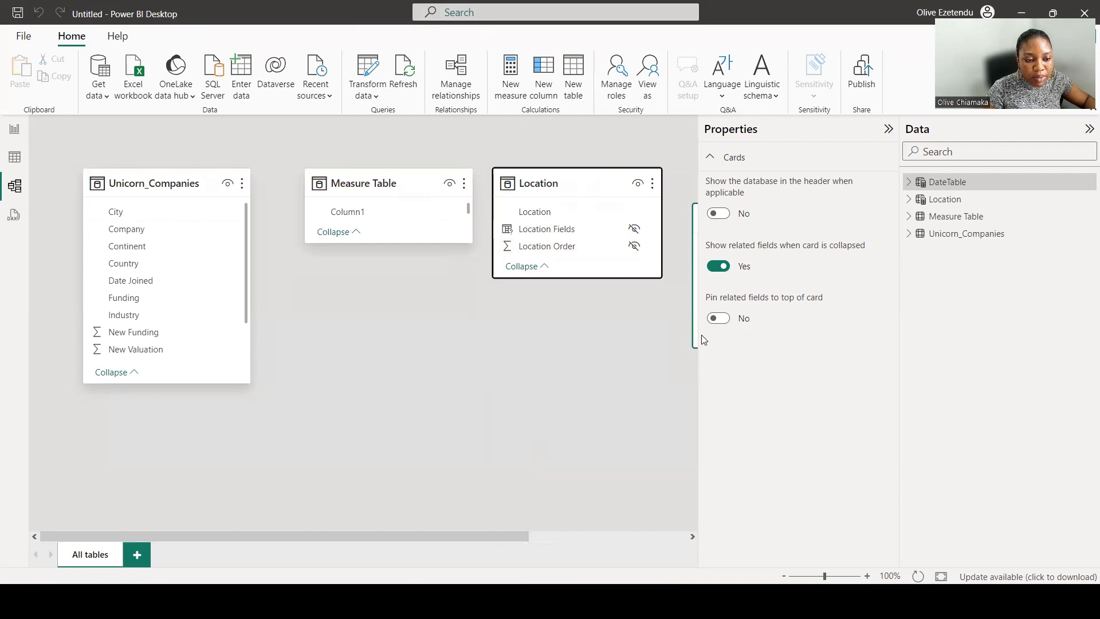
drag(690, 342, 544, 343)
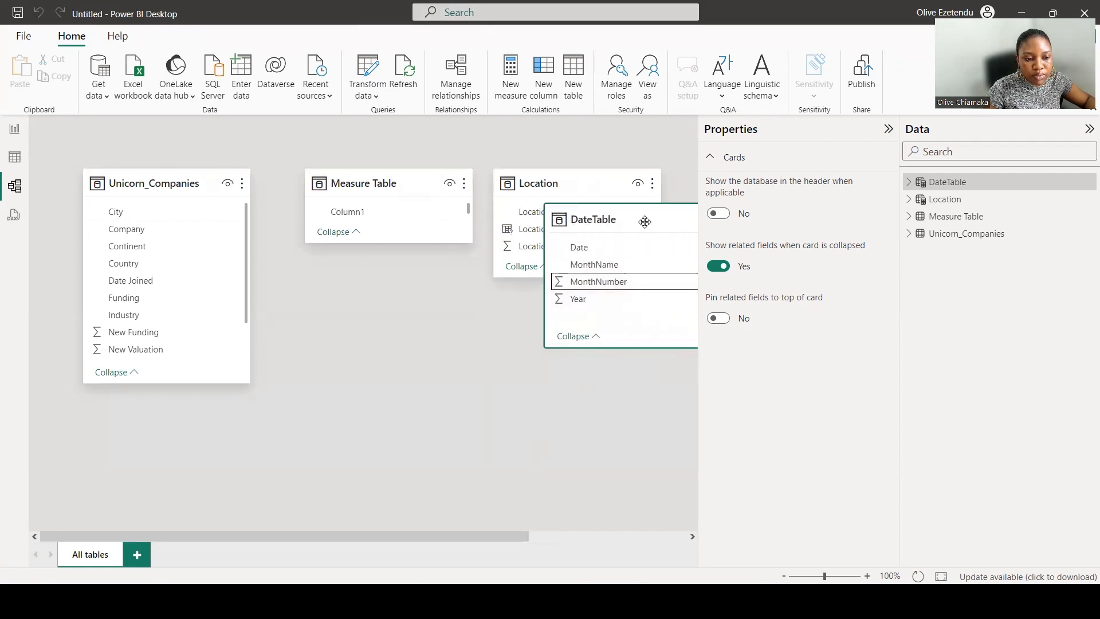
drag(643, 222, 536, 350)
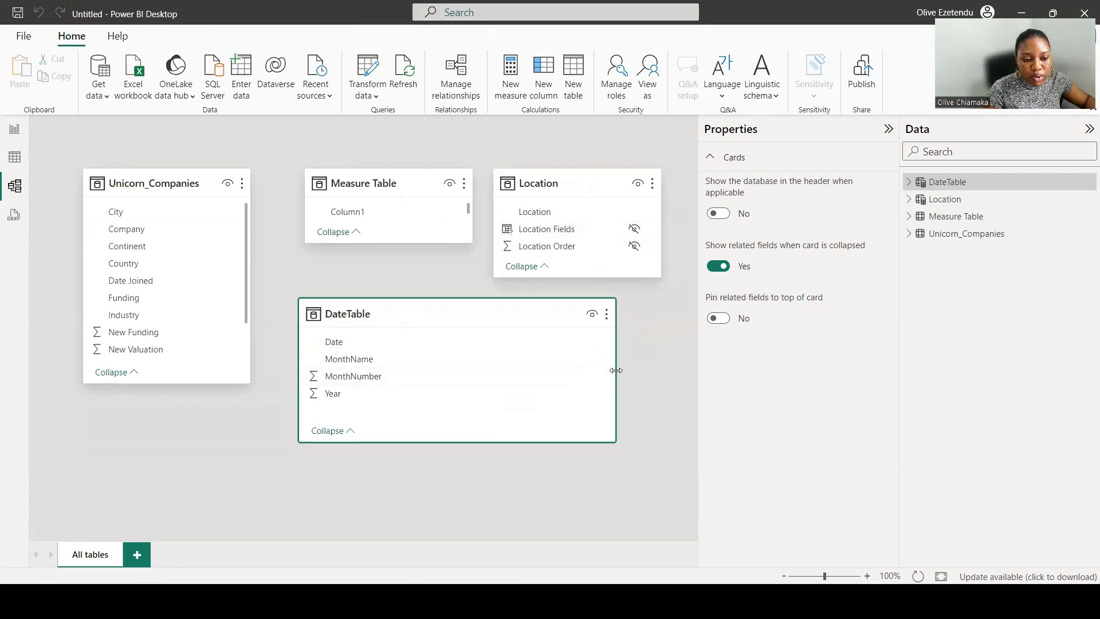
drag(616, 370, 429, 371)
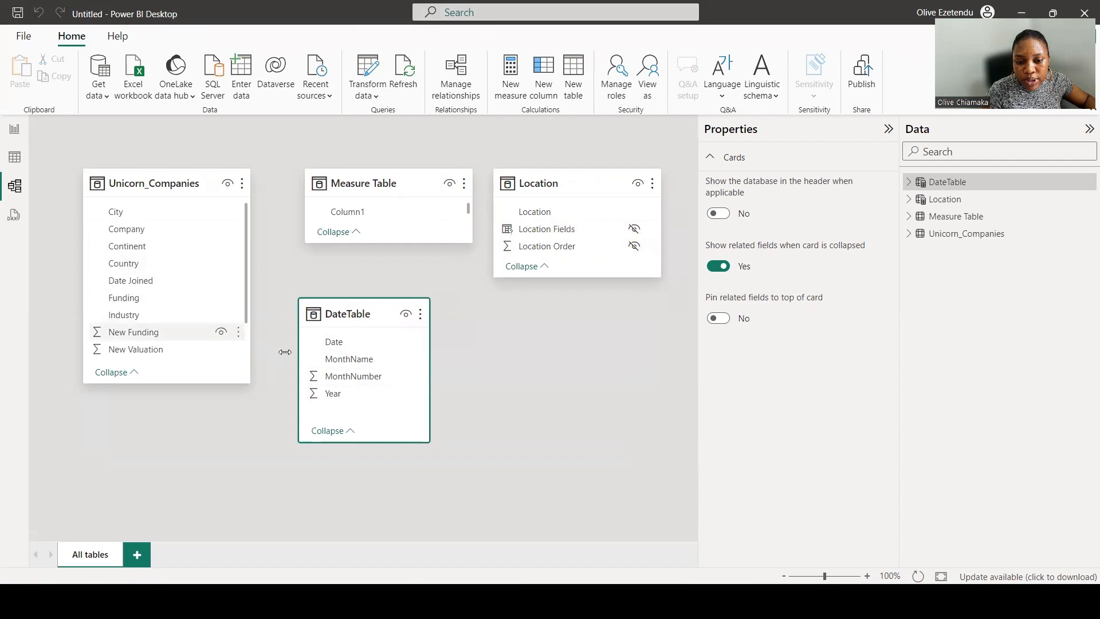
Relate DateTable's Date to Unicorn_Companies' Date Joined and reposition the DateTable card.
drag(345, 343, 136, 279)
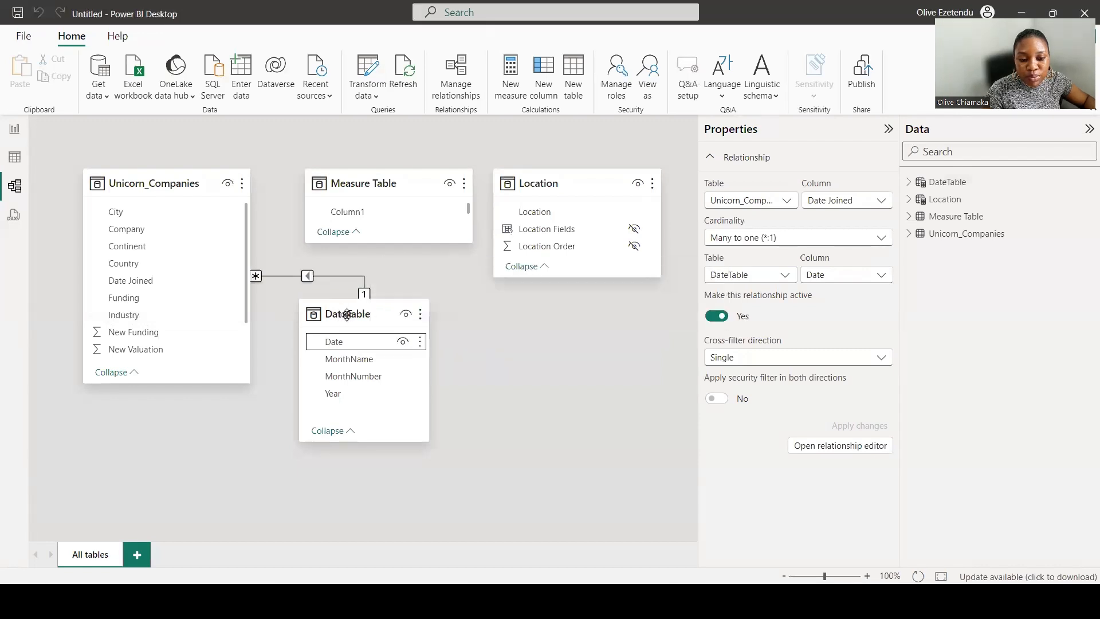
drag(348, 318, 431, 350)
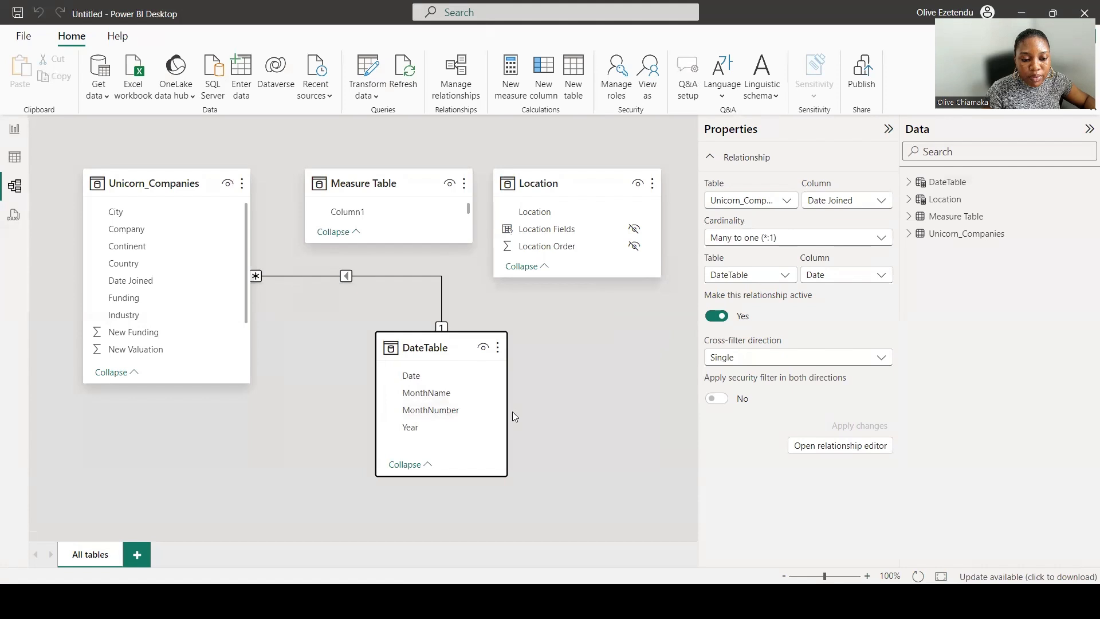
drag(507, 409, 542, 409)
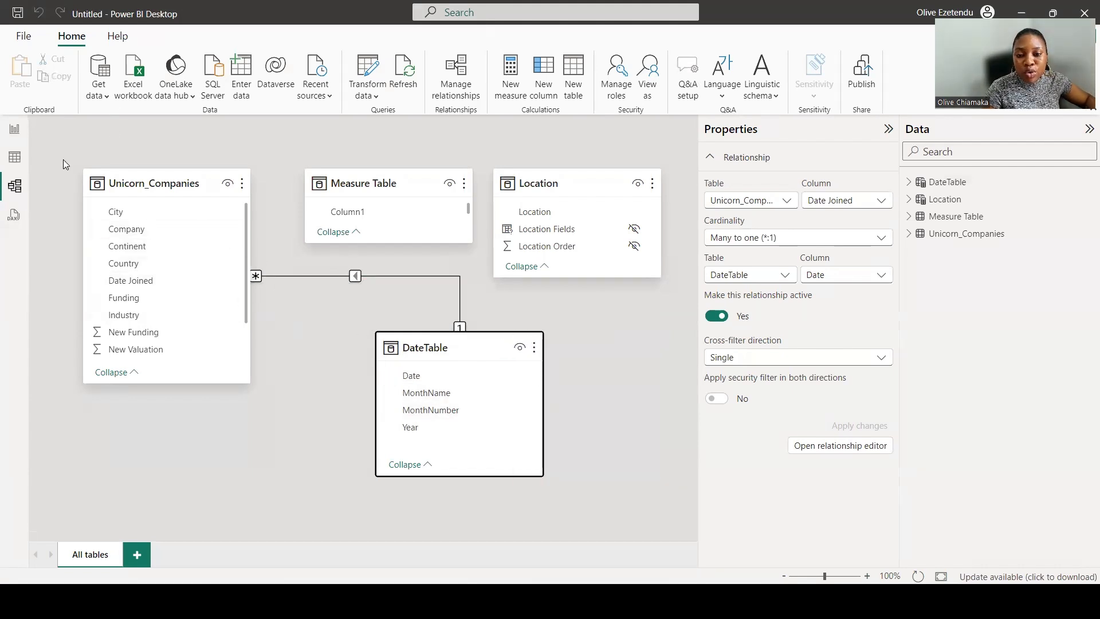
Return to the report view, open the area chart's formatting, and turn off the X-axis title.
click(11, 128)
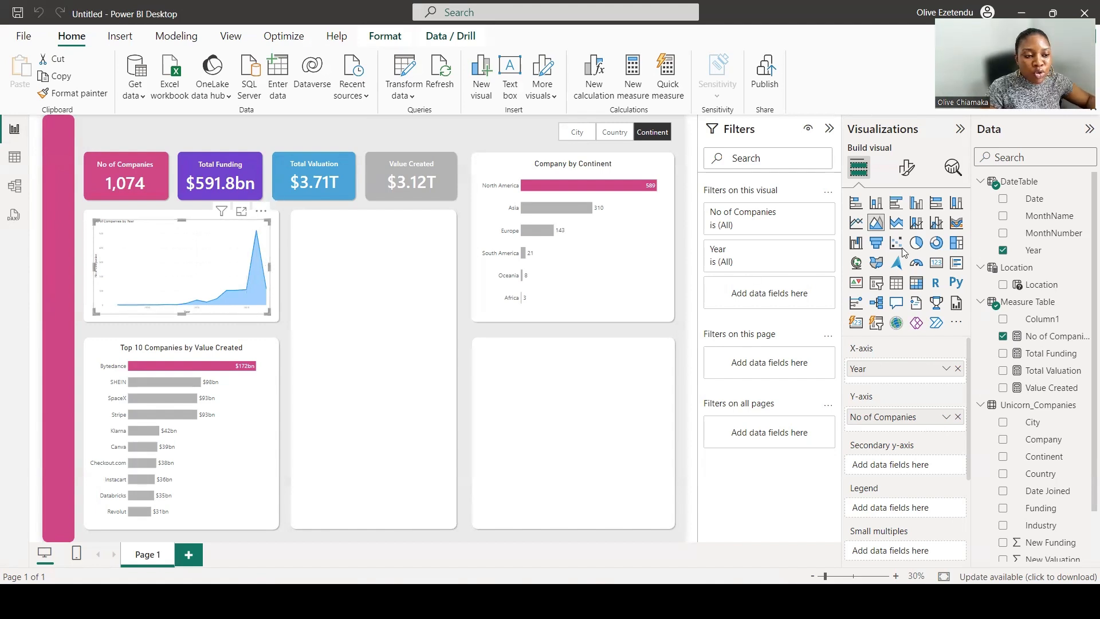
click(906, 167)
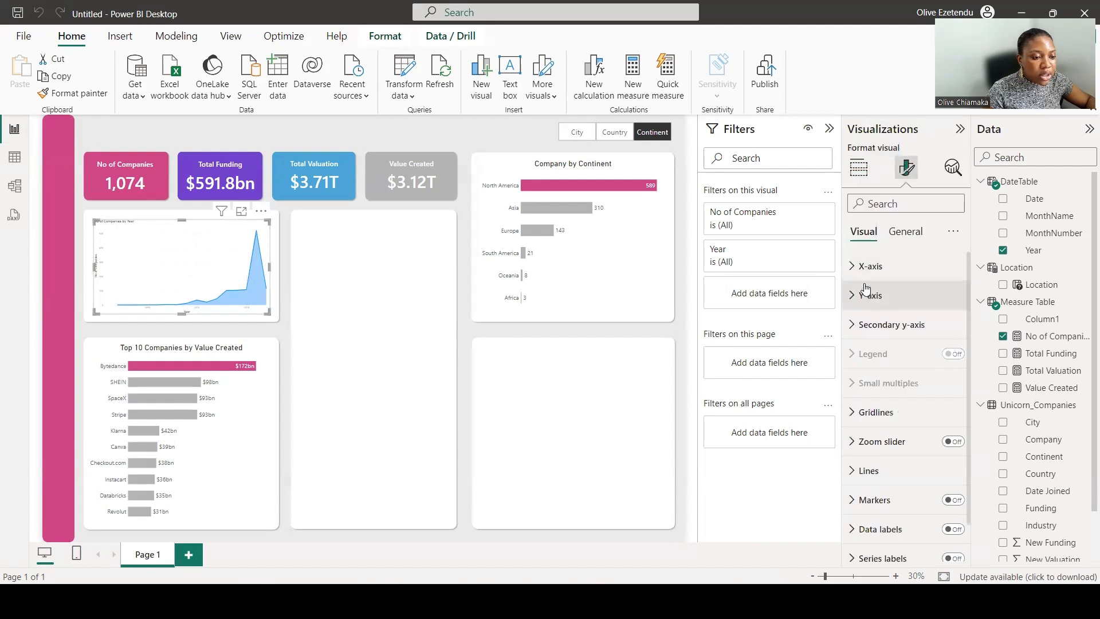
click(851, 268)
click(899, 346)
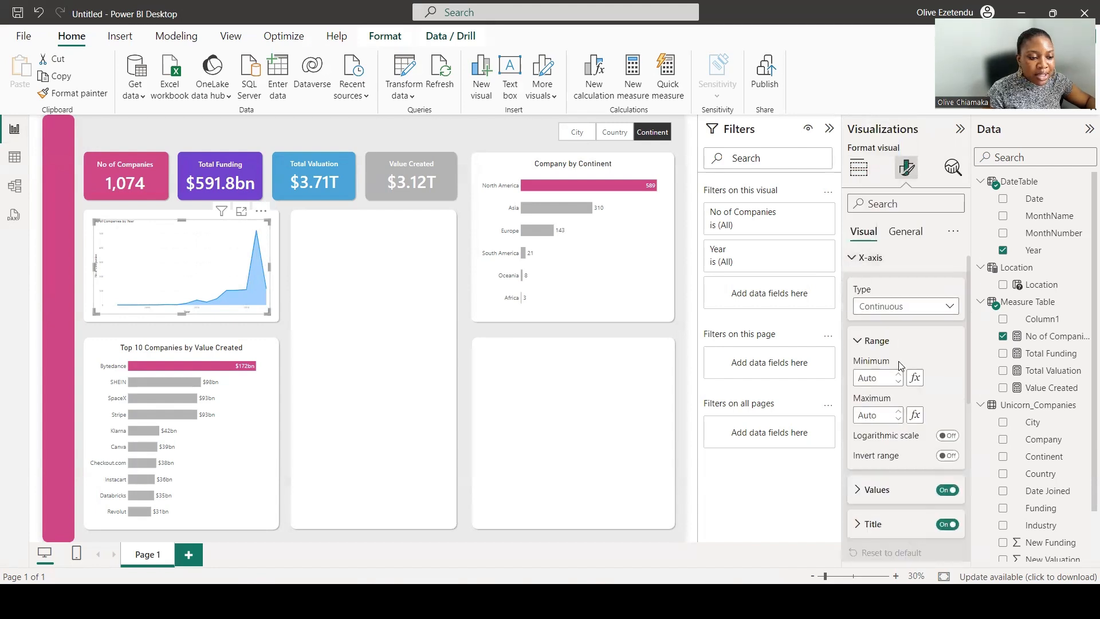
scroll(867, 424, down, 2)
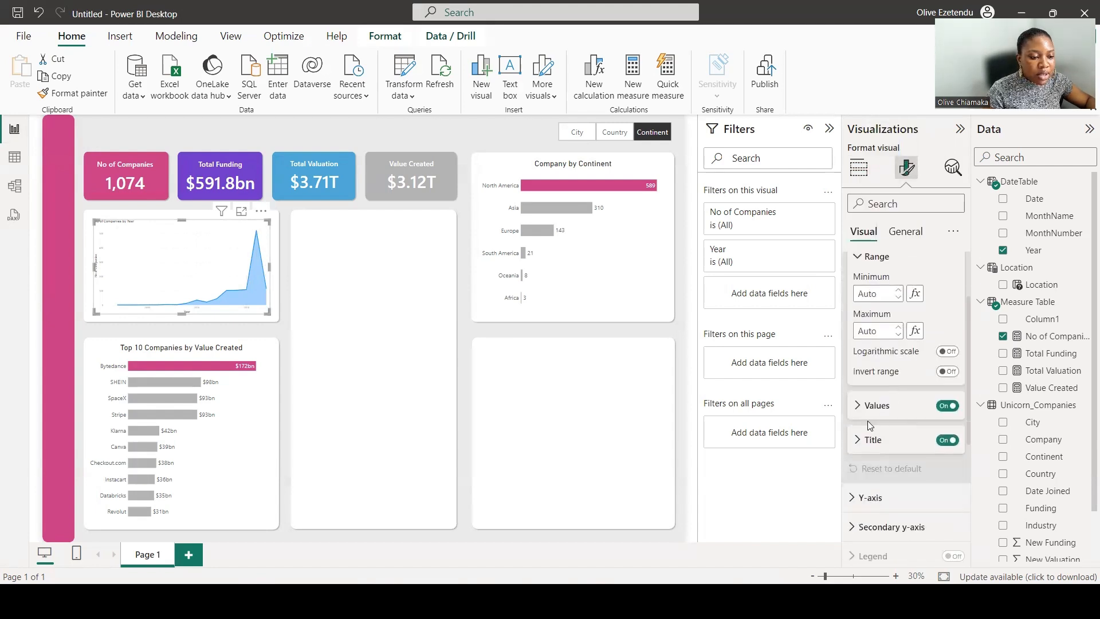
click(946, 440)
Set the area chart's X-axis values font size to 25.
scroll(910, 438, down, 2)
scroll(902, 432, down, 3)
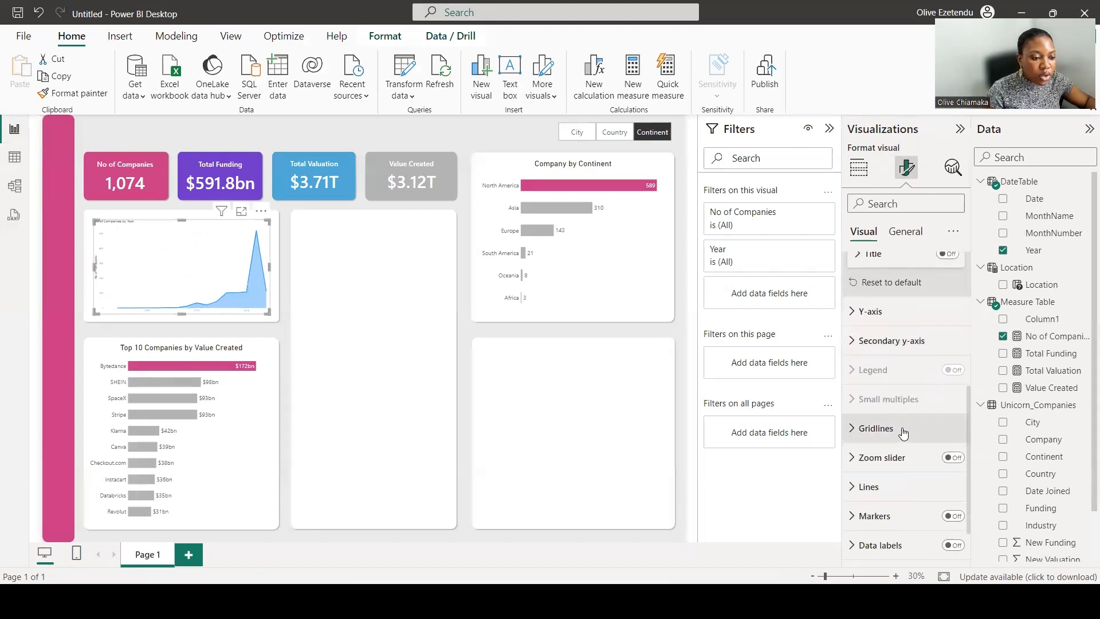
scroll(903, 424, up, 2)
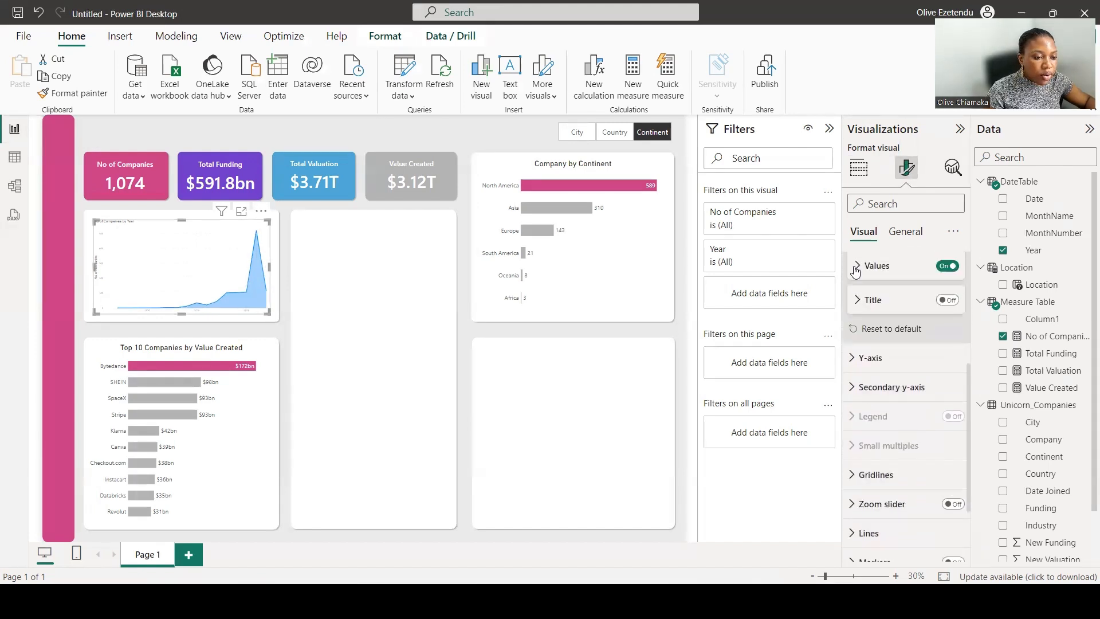
click(856, 267)
double_click(931, 302)
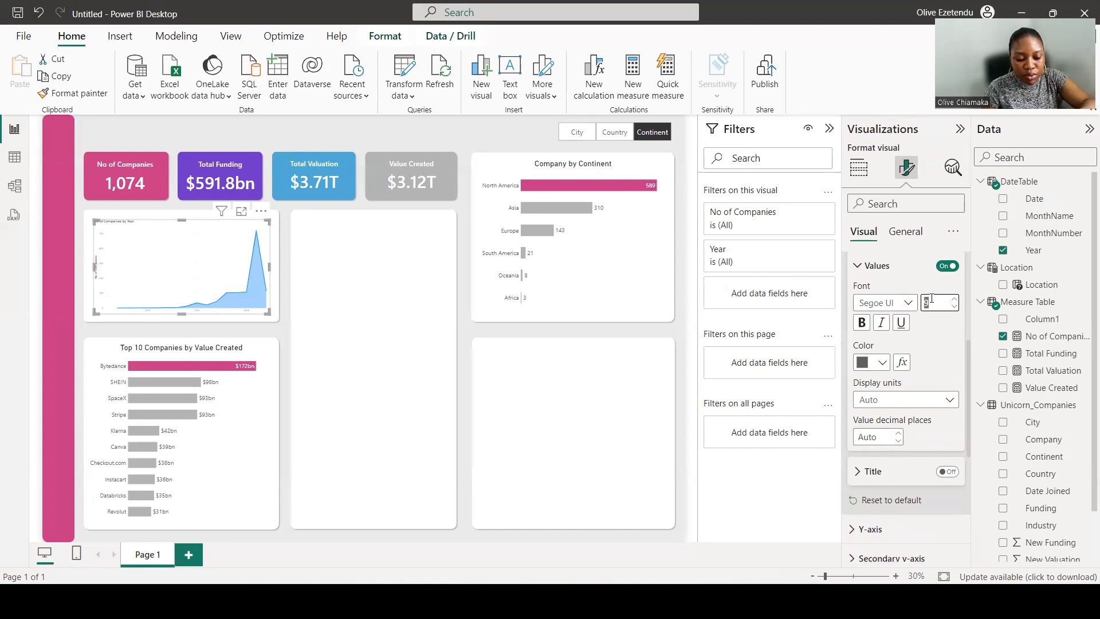
text(20)
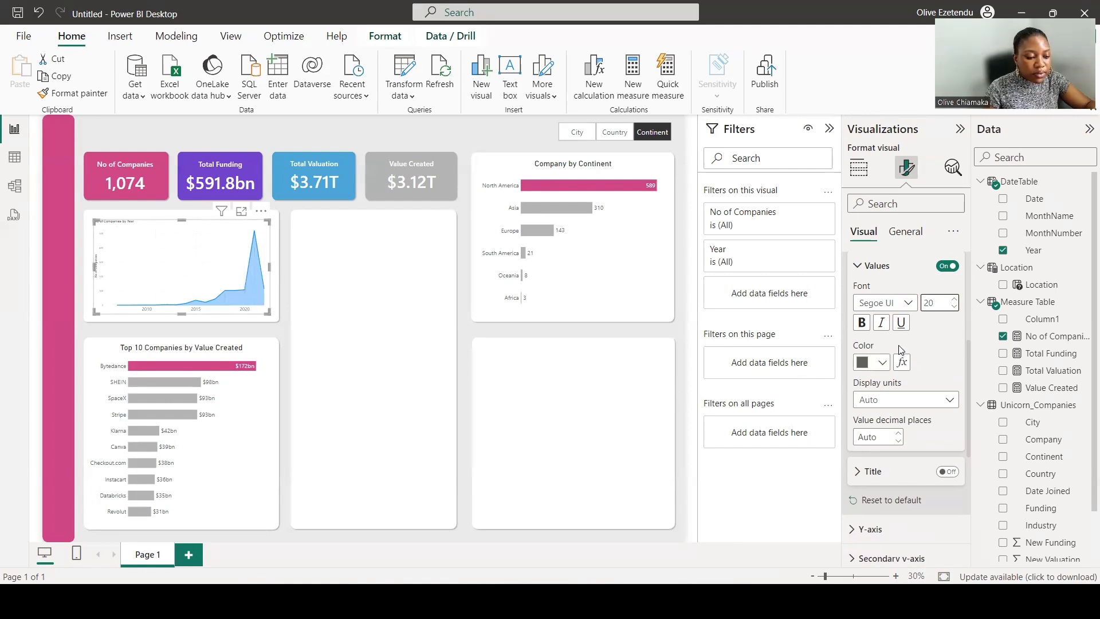
key(BackSpace)
text(5)
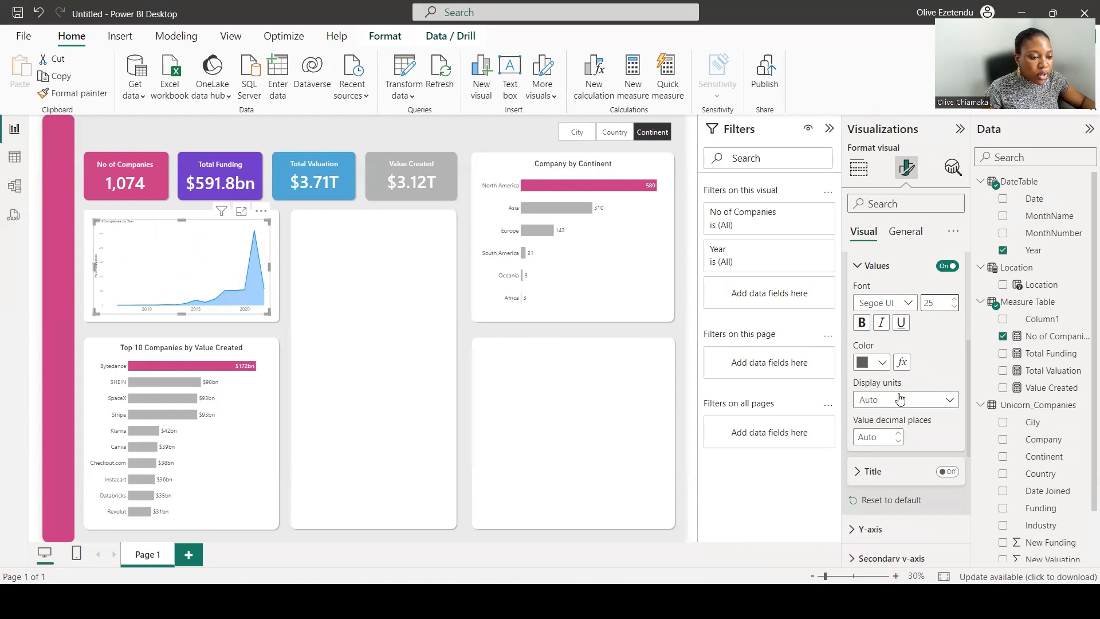
Turn off the area chart's Y-axis title and set its Y-axis values font size to 25.
scroll(899, 399, down, 3)
scroll(900, 399, down, 3)
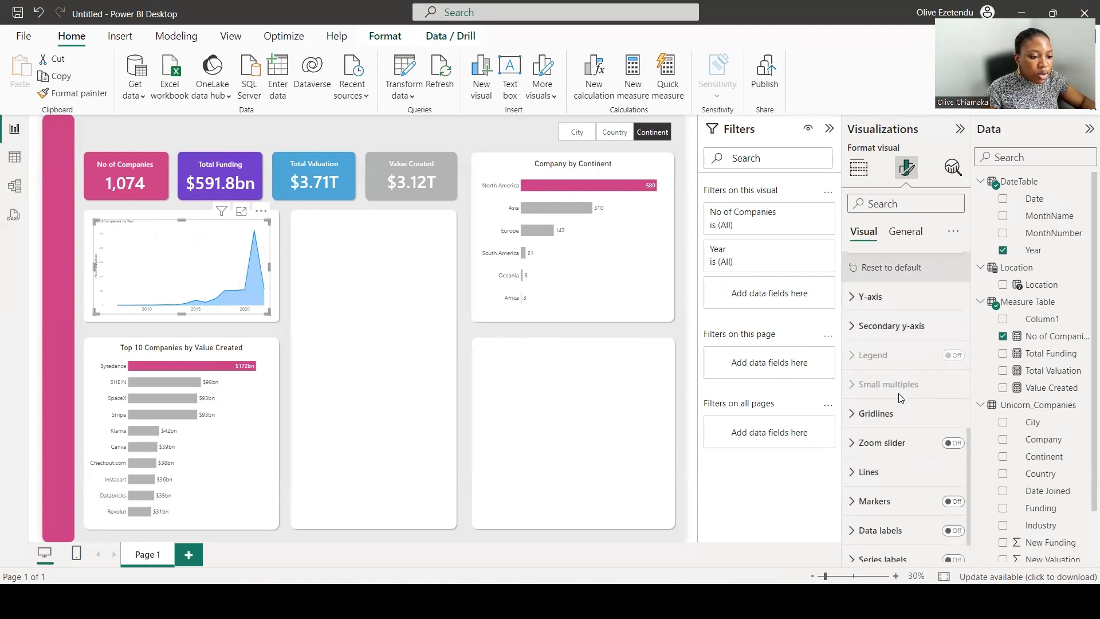
click(864, 297)
scroll(938, 396, down, 2)
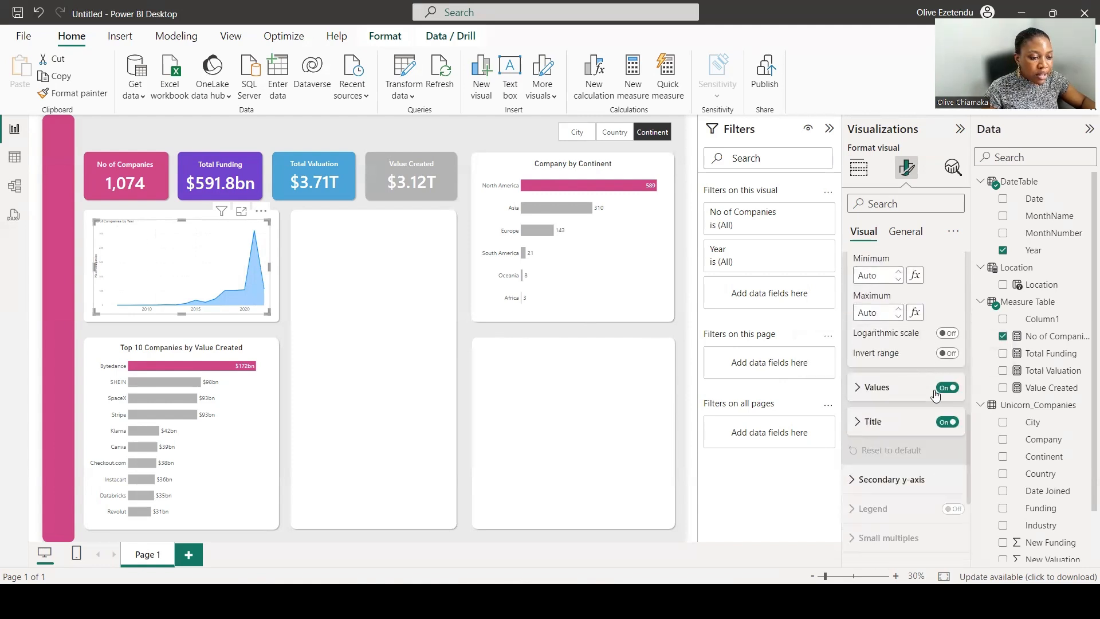
click(947, 423)
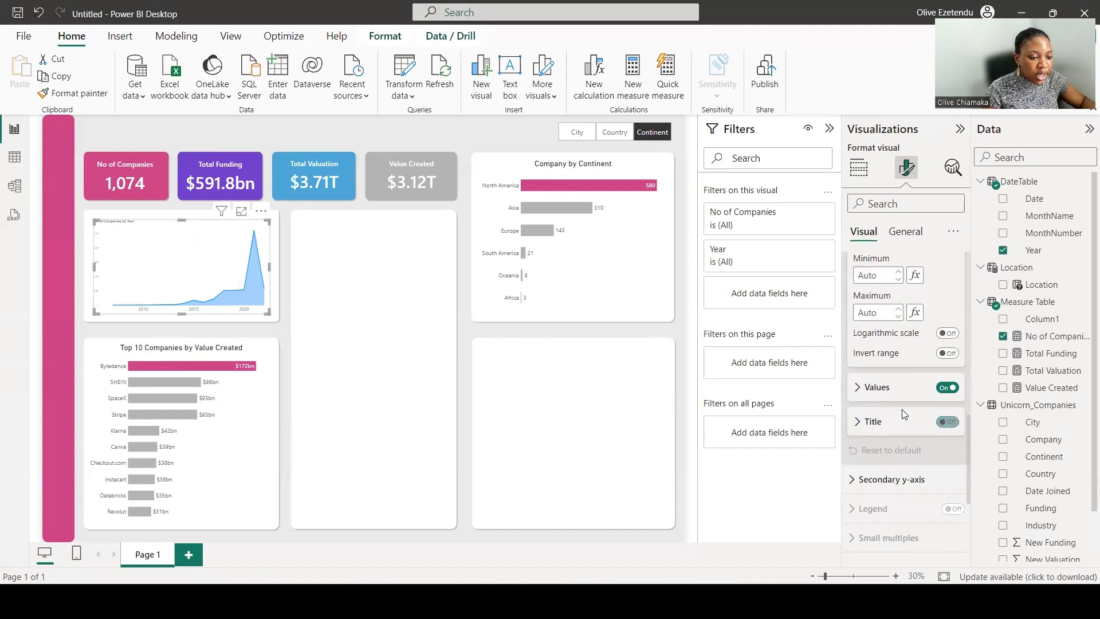
click(861, 388)
scroll(888, 394, down, 1)
scroll(890, 395, down, 1)
double_click(934, 331)
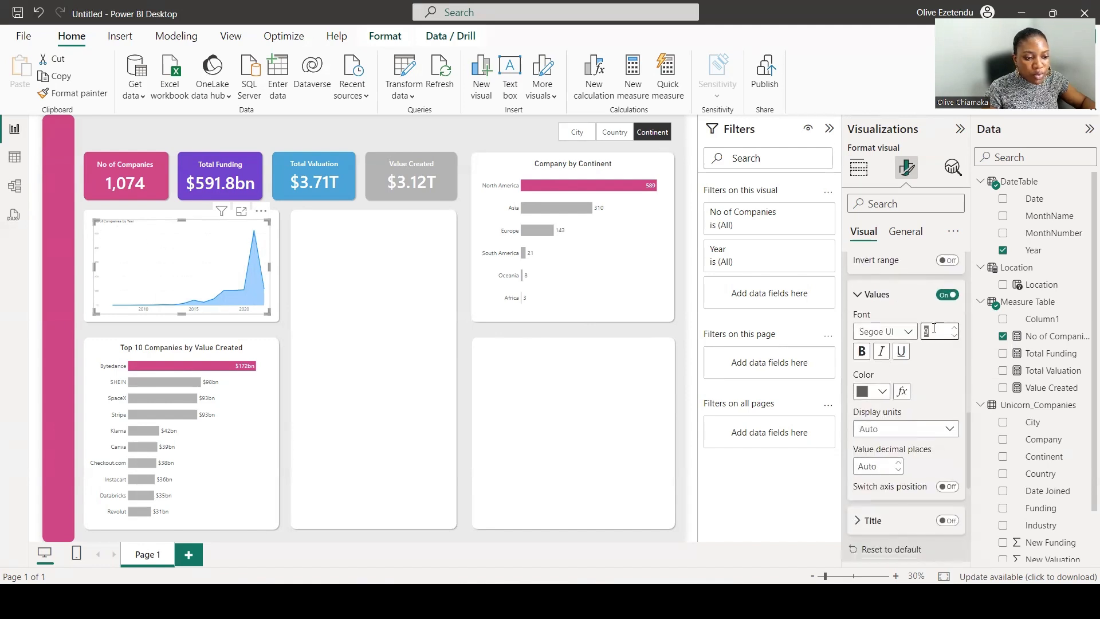
text(20)
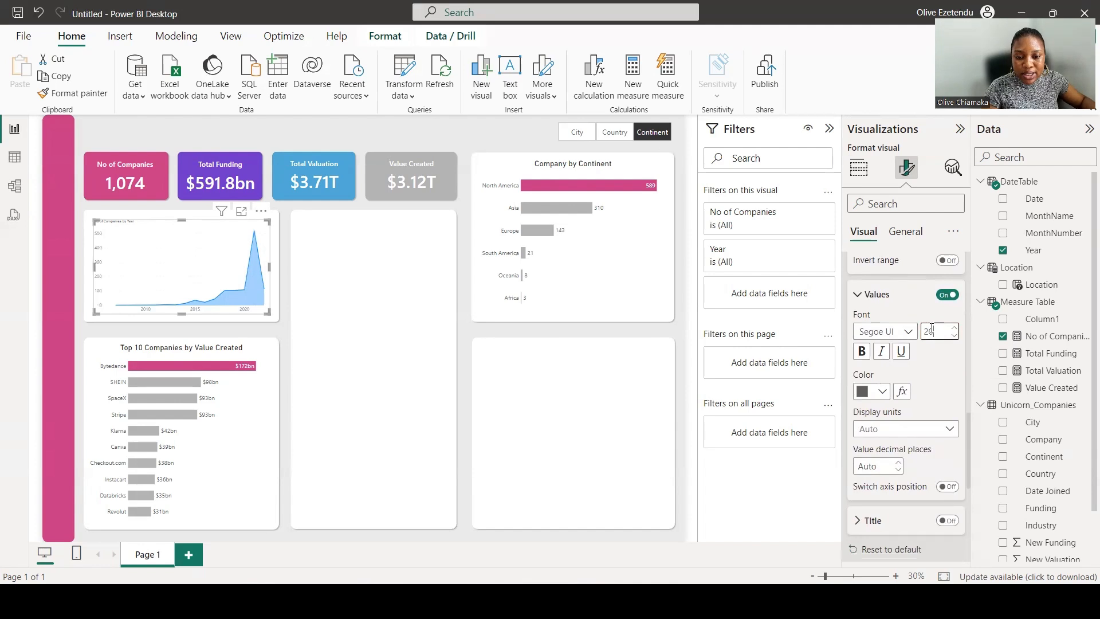
text(5)
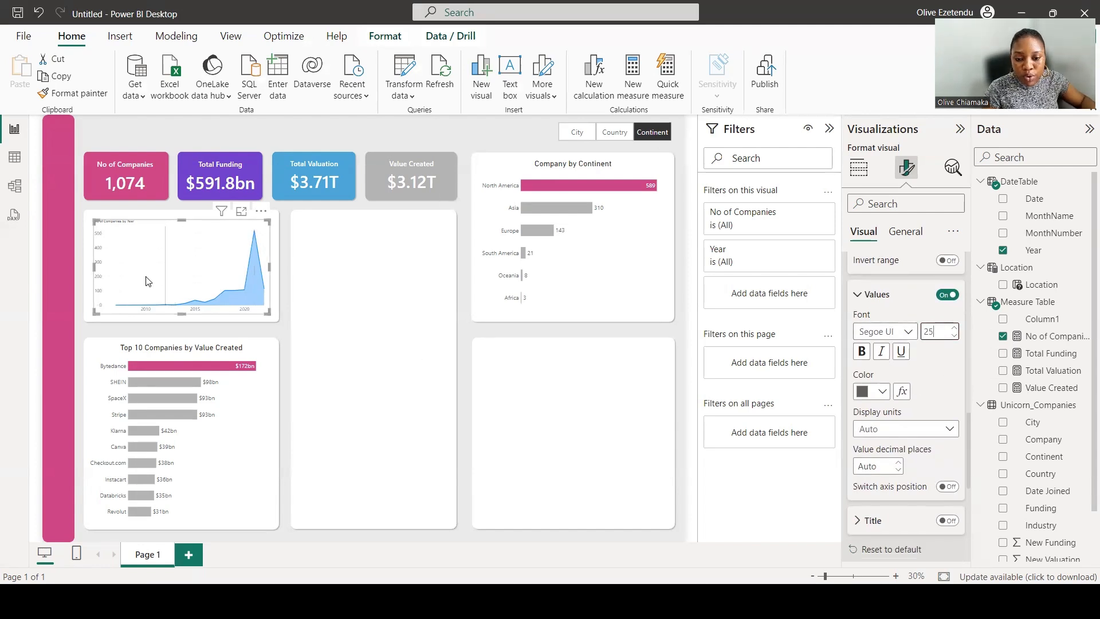
Nudge the area chart slightly and set its horizontal gridline width to 2 px.
drag(92, 267, 87, 273)
scroll(875, 403, down, 4)
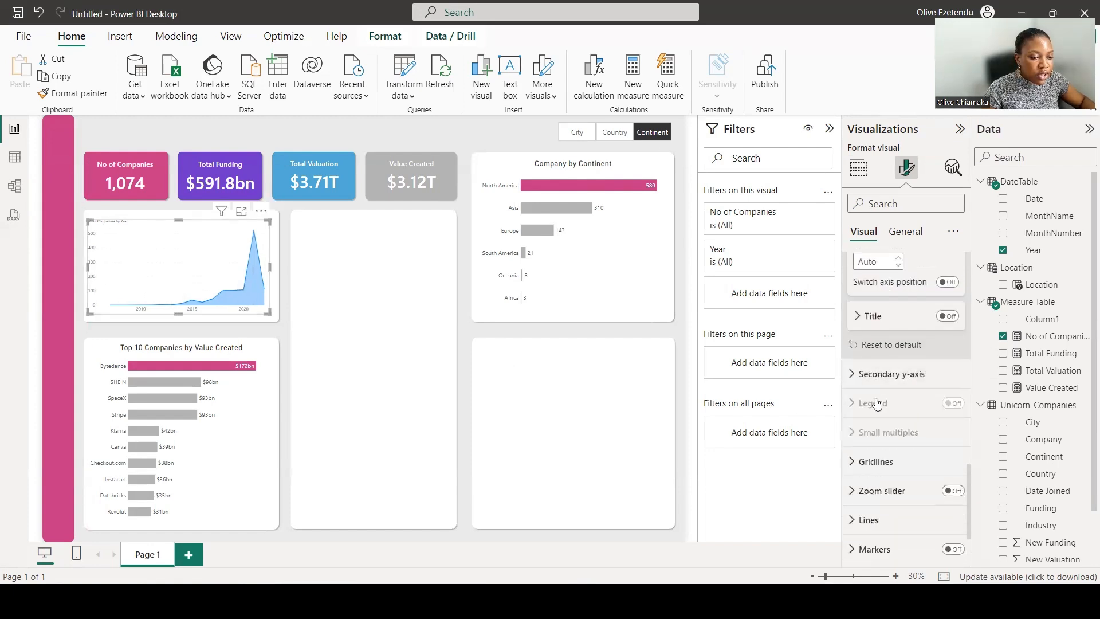
scroll(874, 403, down, 2)
click(875, 380)
scroll(882, 401, down, 3)
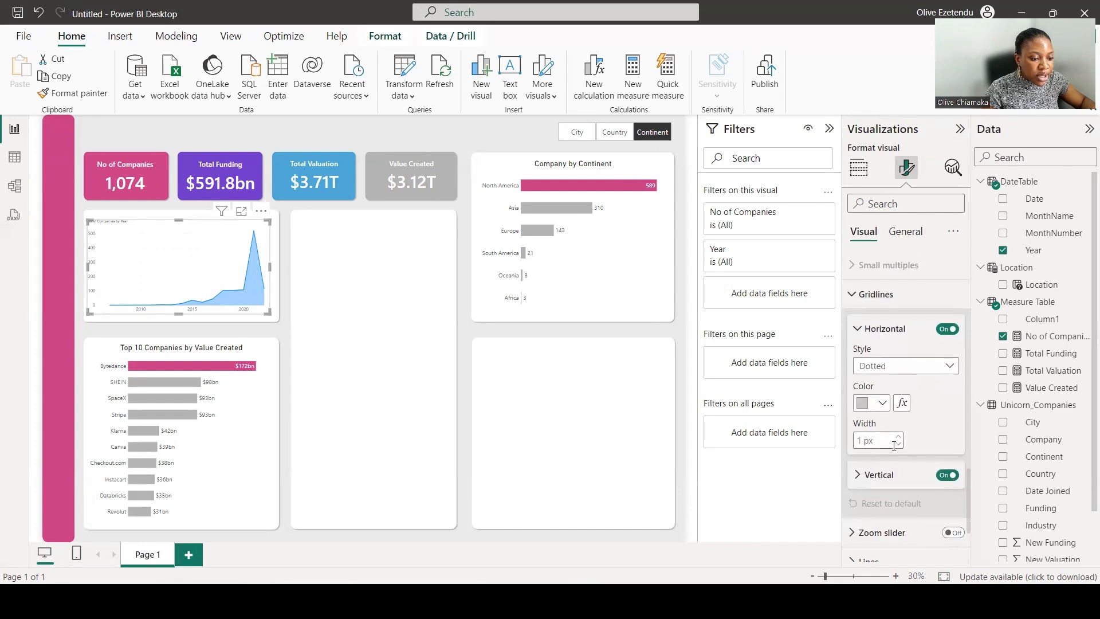
click(898, 436)
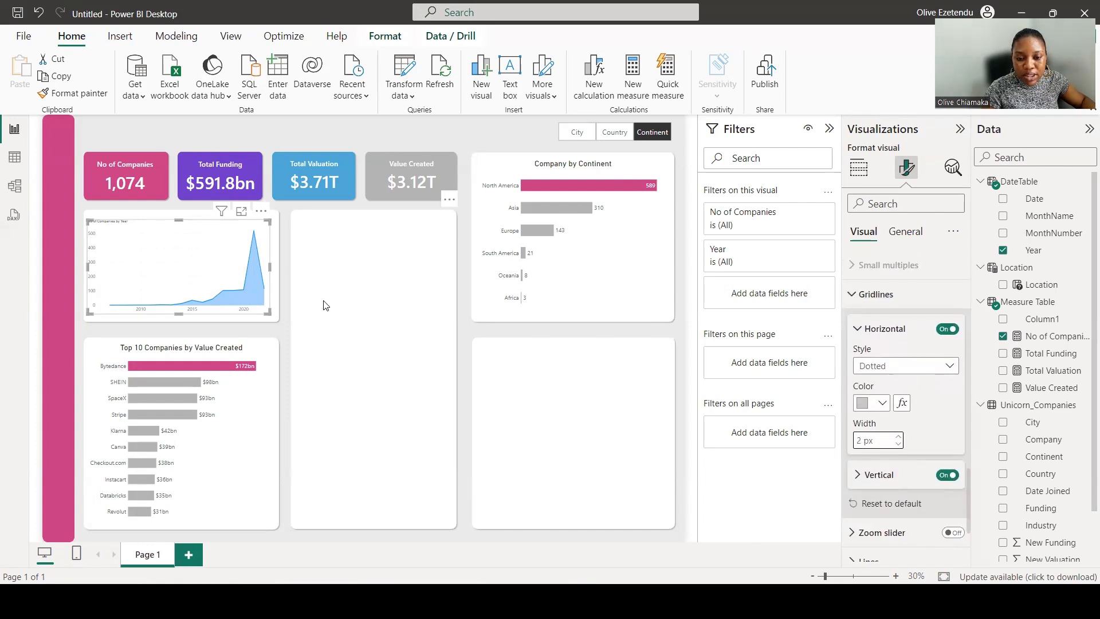
Change the area chart's line type to Smooth.
scroll(861, 408, up, 2)
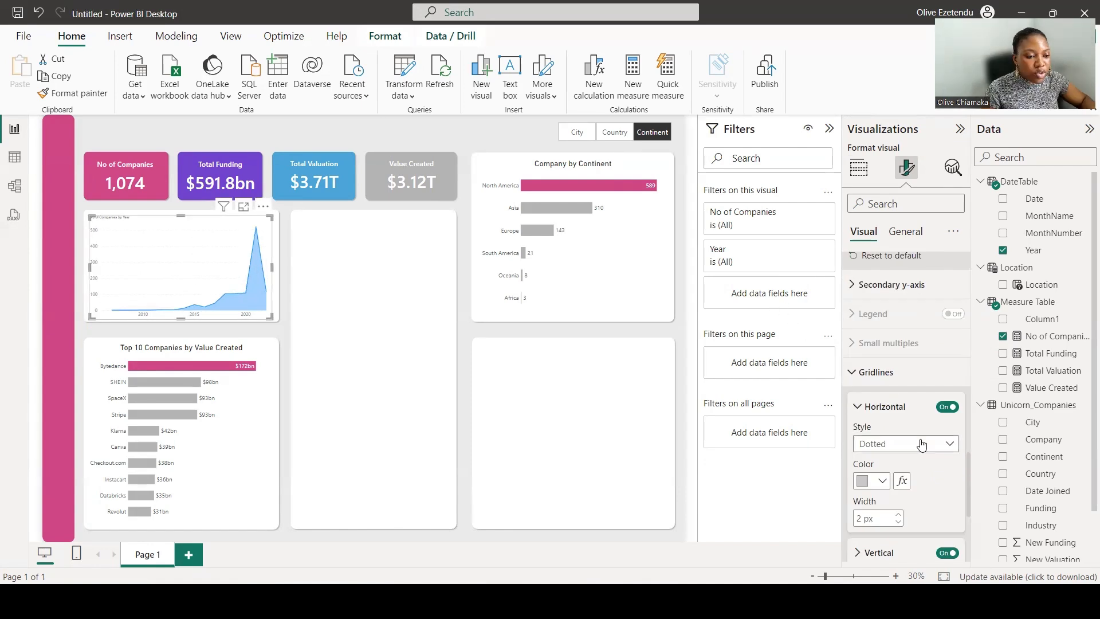
scroll(882, 424, down, 5)
click(868, 430)
scroll(885, 433, down, 3)
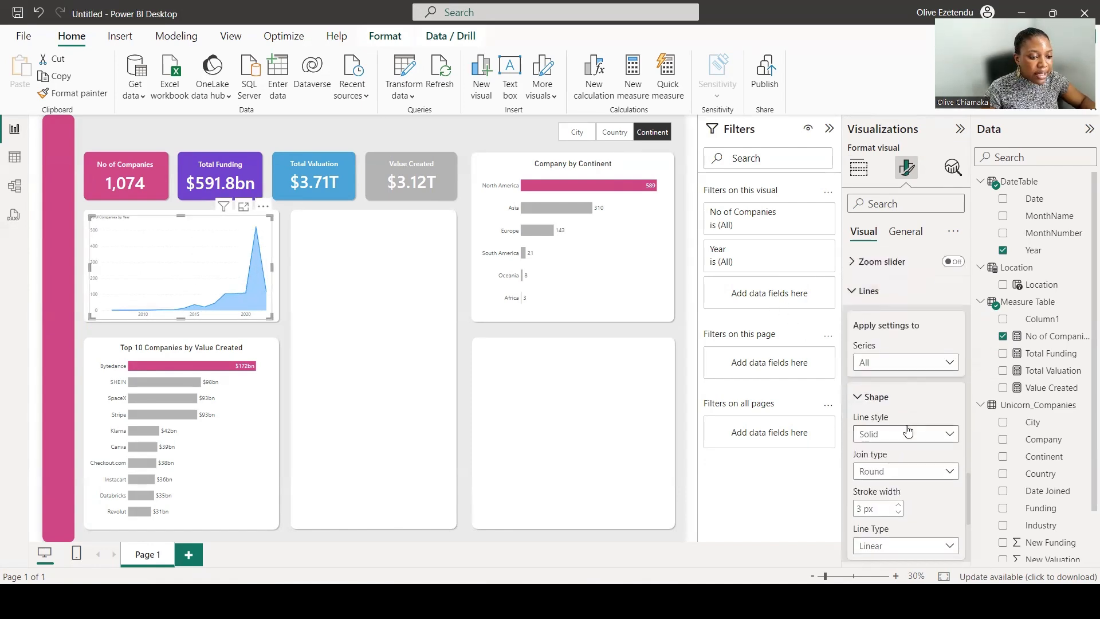
scroll(921, 518, down, 2)
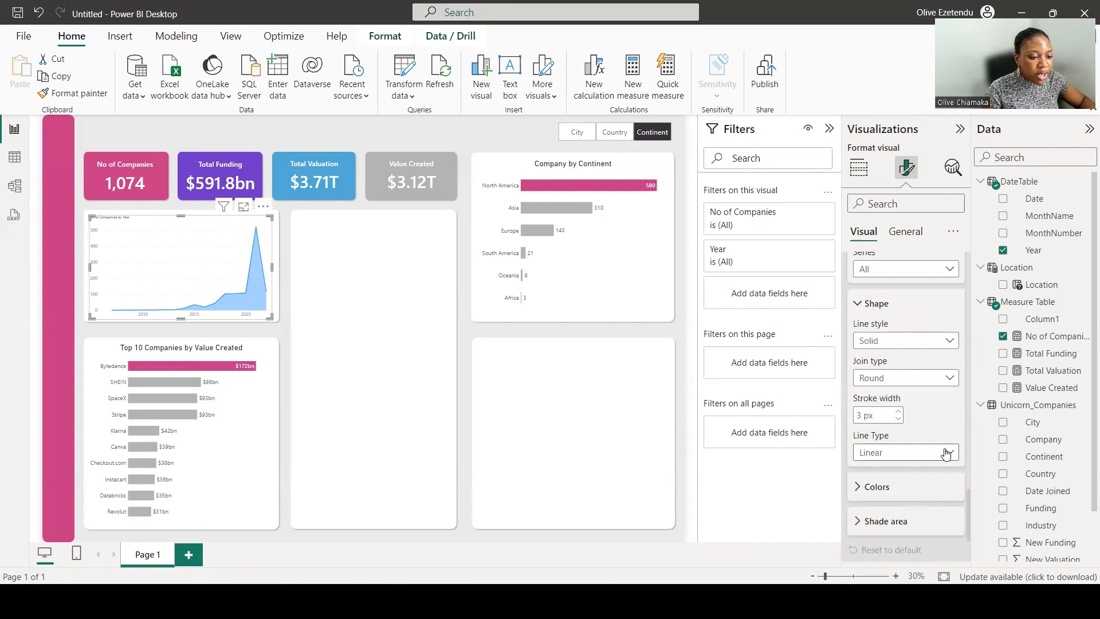
click(946, 452)
click(903, 487)
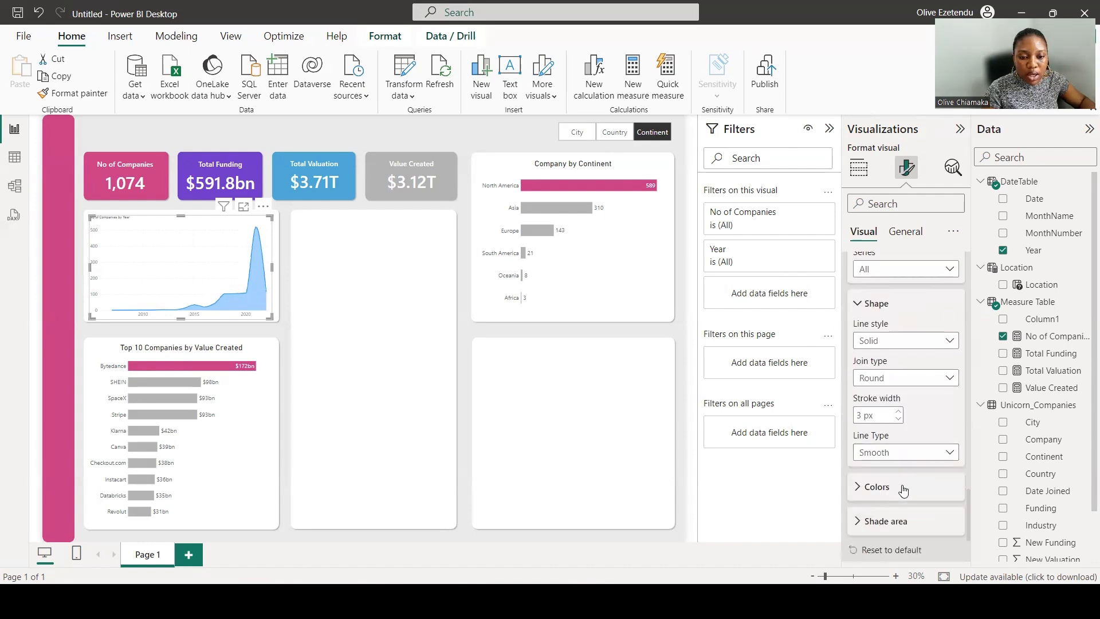
Set the No of Companies series color on the area chart to gray.
scroll(903, 490, down, 2)
click(873, 394)
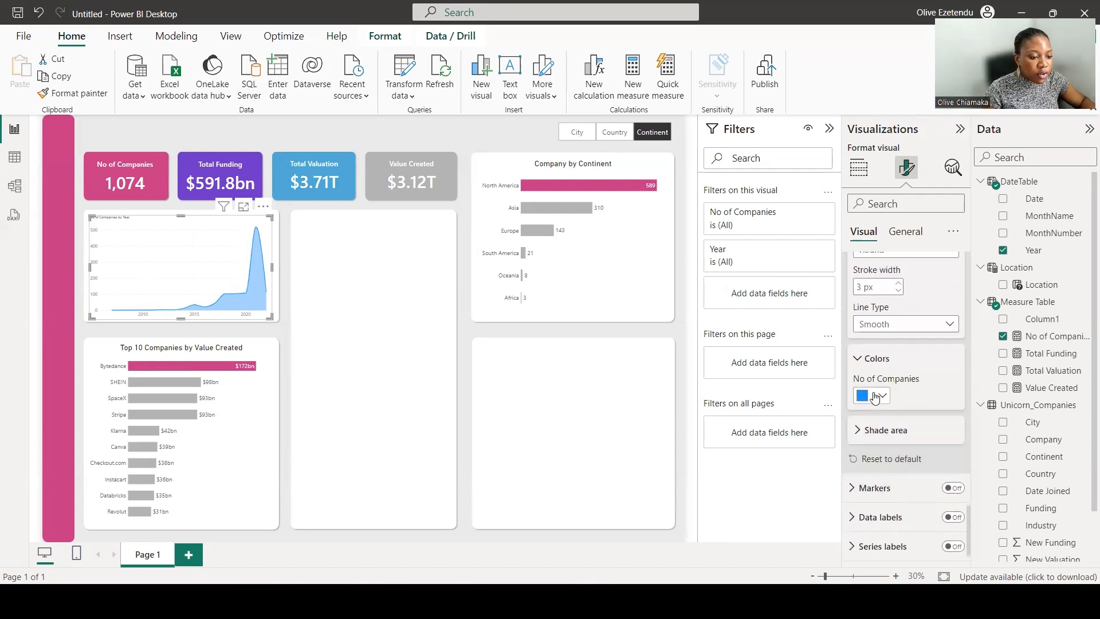
click(874, 395)
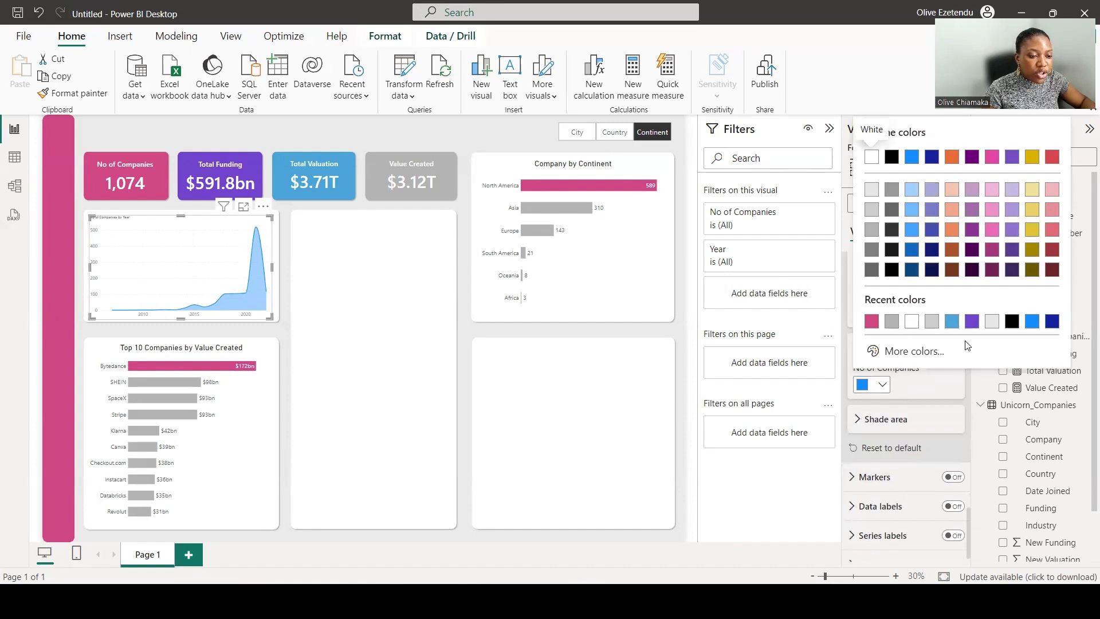
click(891, 321)
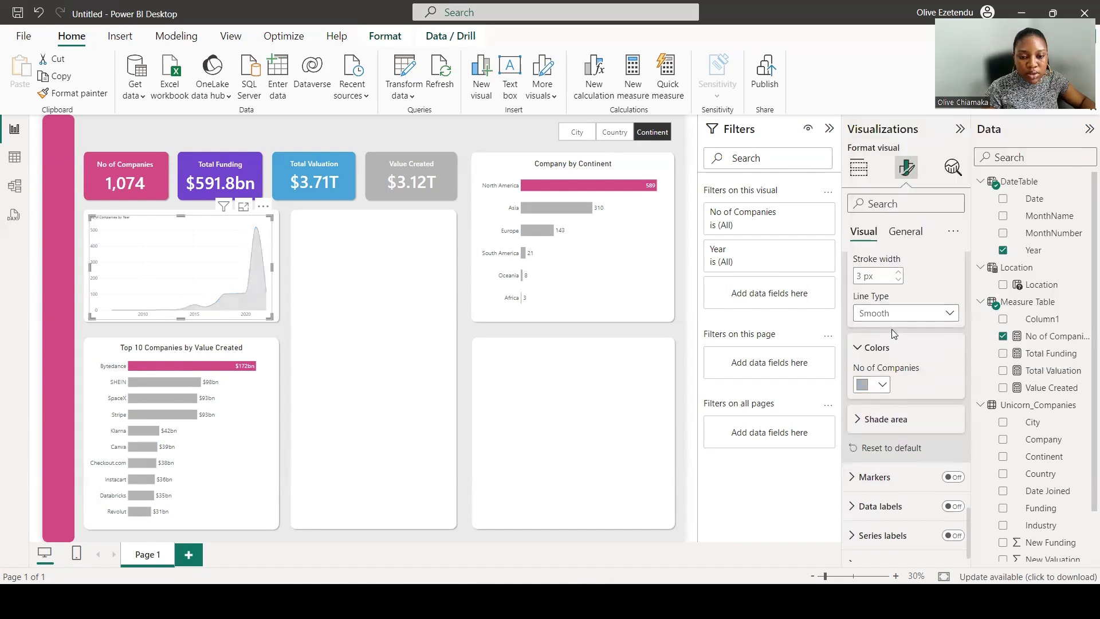
Rename the area chart's title to Number of Companies by Year Joined.
scroll(924, 413, up, 2)
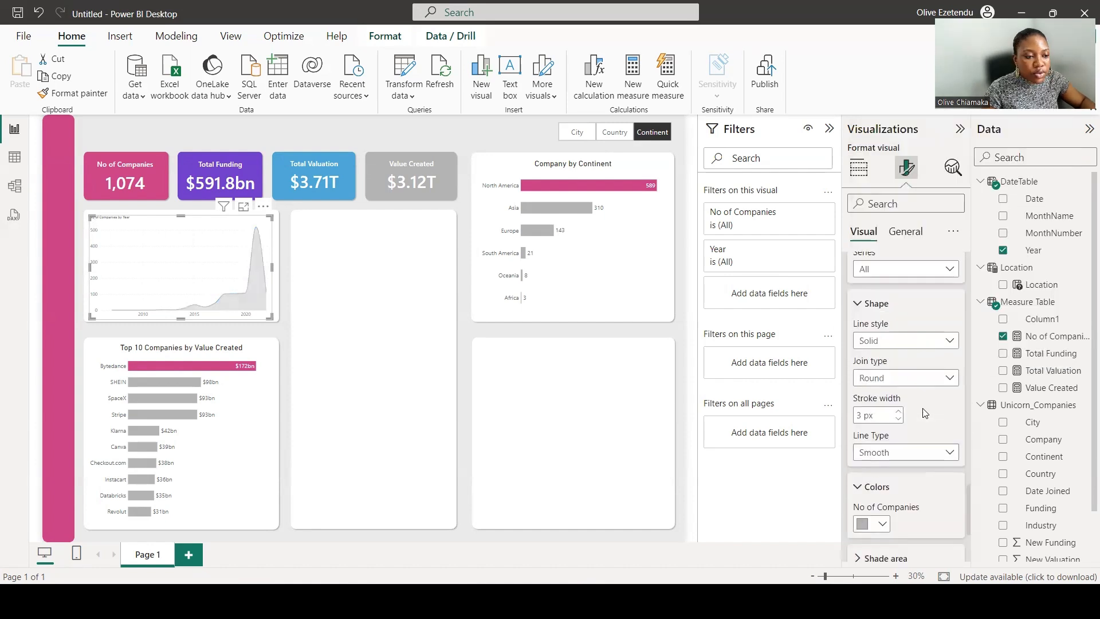
scroll(923, 413, up, 5)
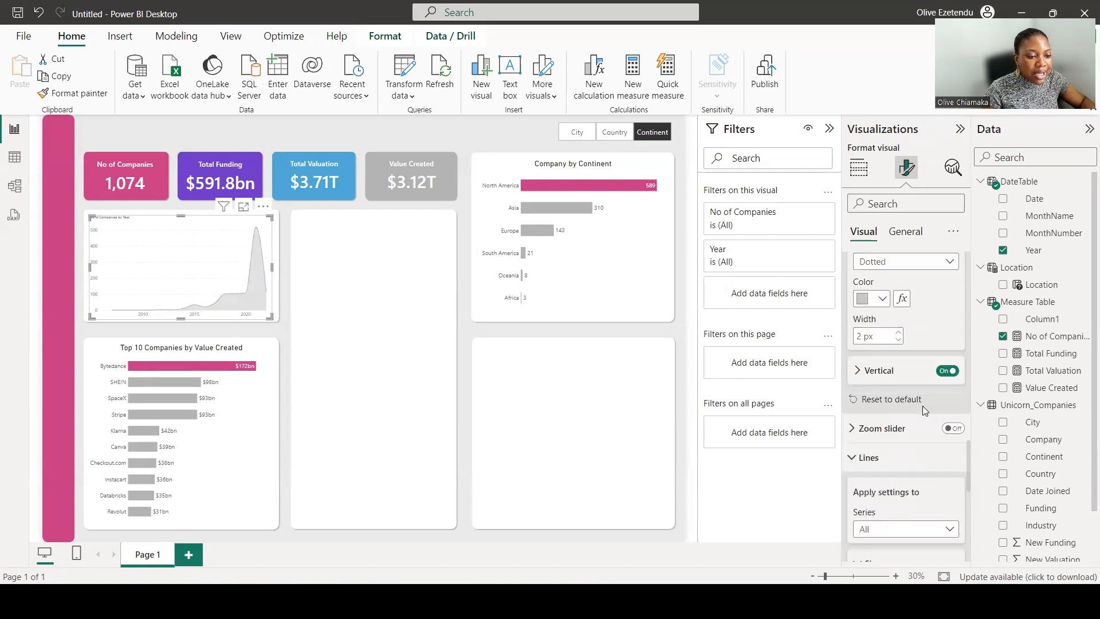
click(905, 232)
click(876, 298)
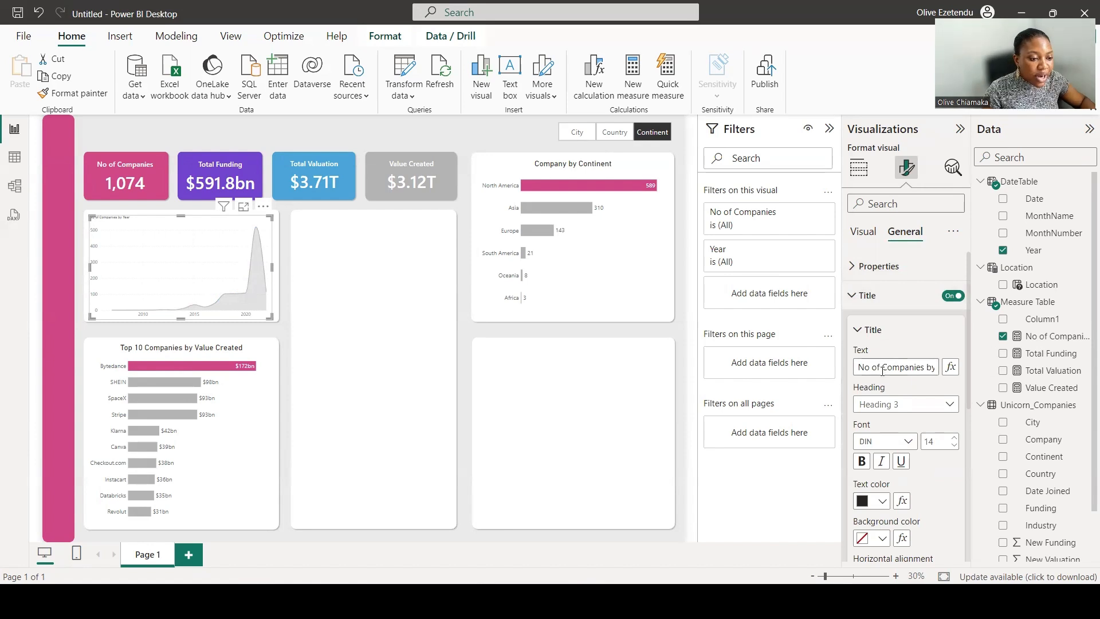
drag(883, 367, 844, 364)
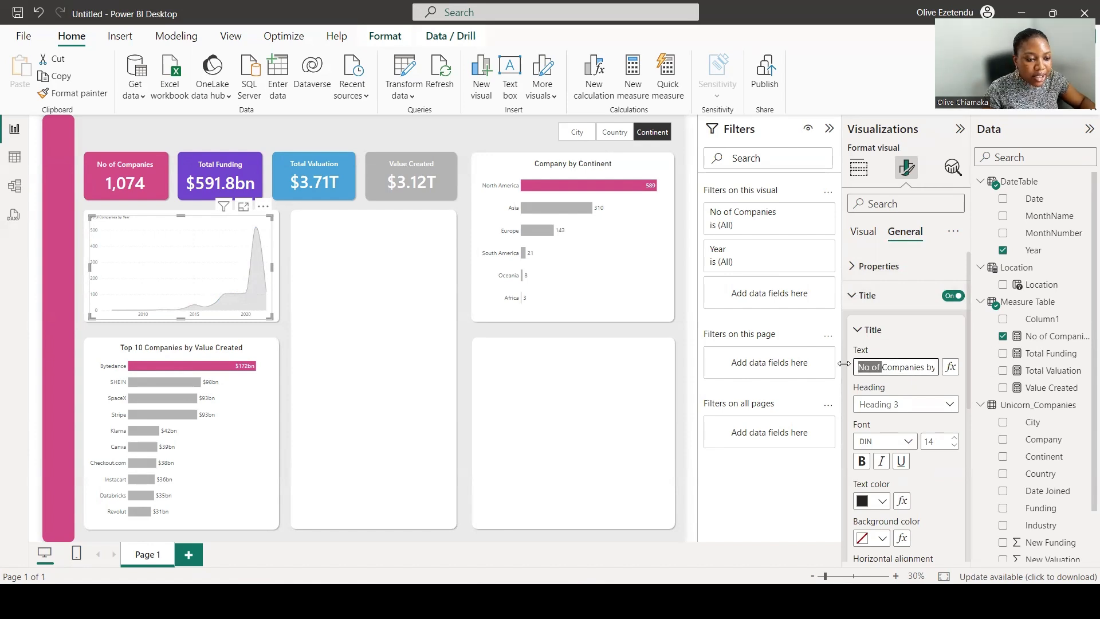
key(BackSpace)
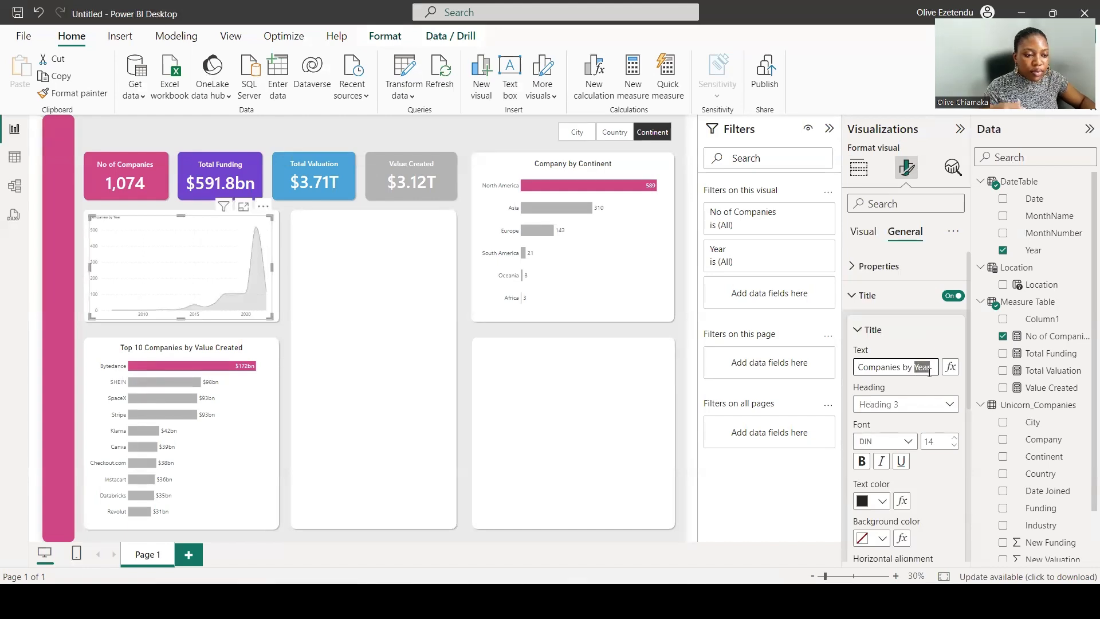
click(931, 370)
text(Joined)
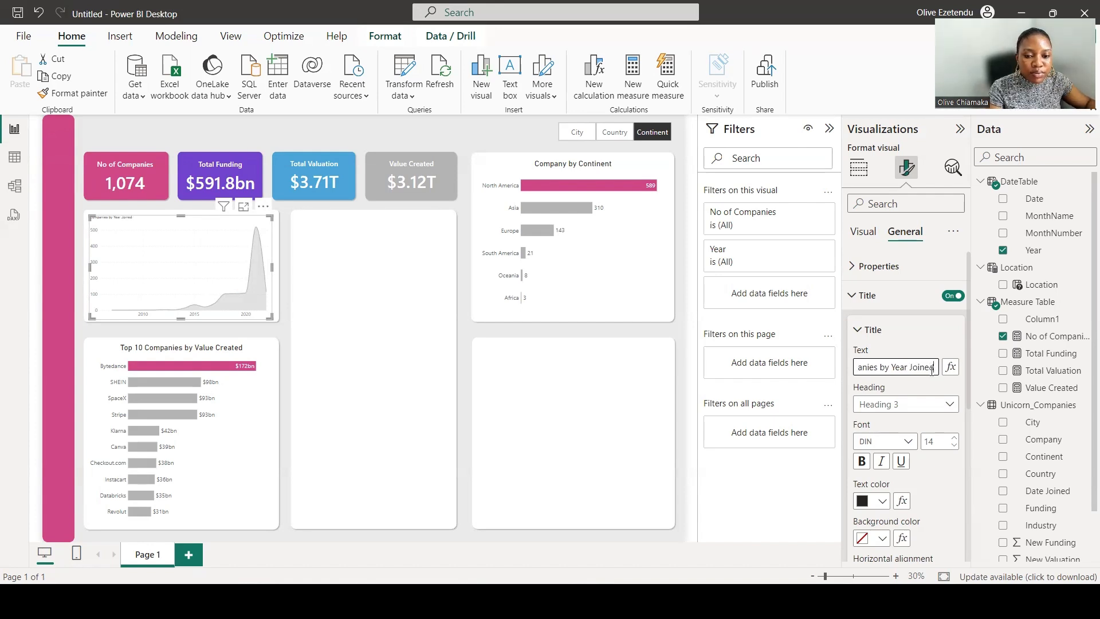
drag(856, 368, 855, 366)
click(859, 369)
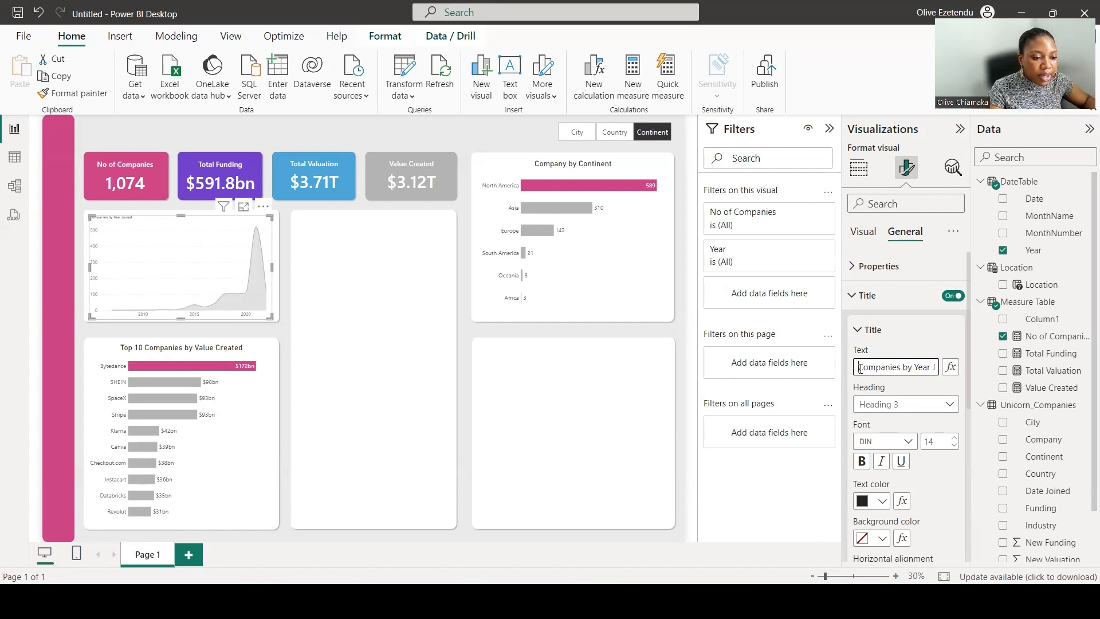
text(Numb)
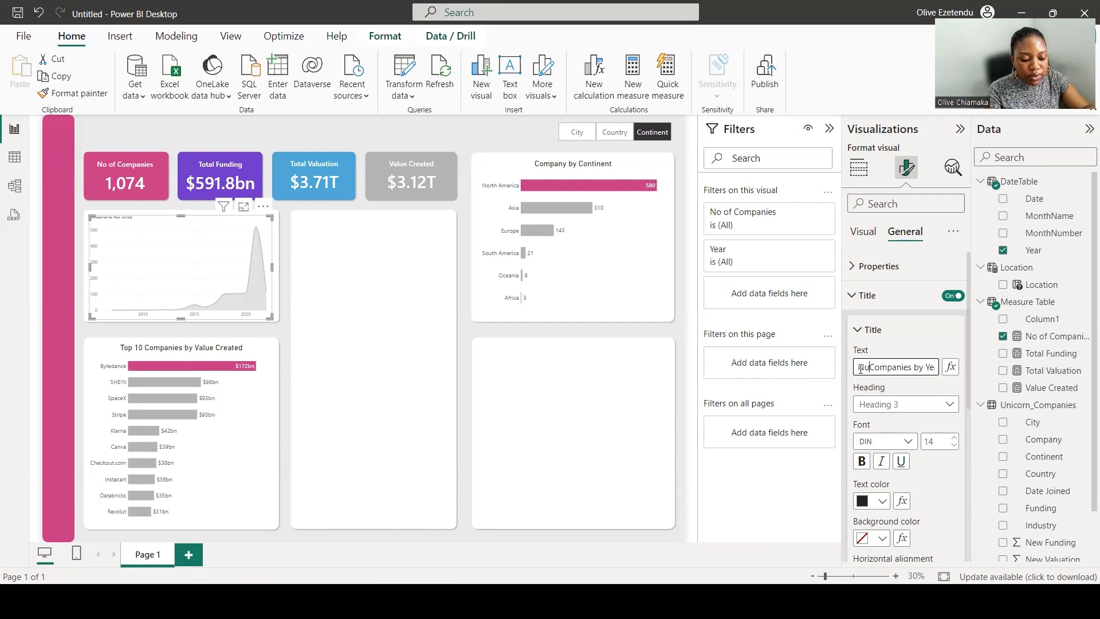
text(er )
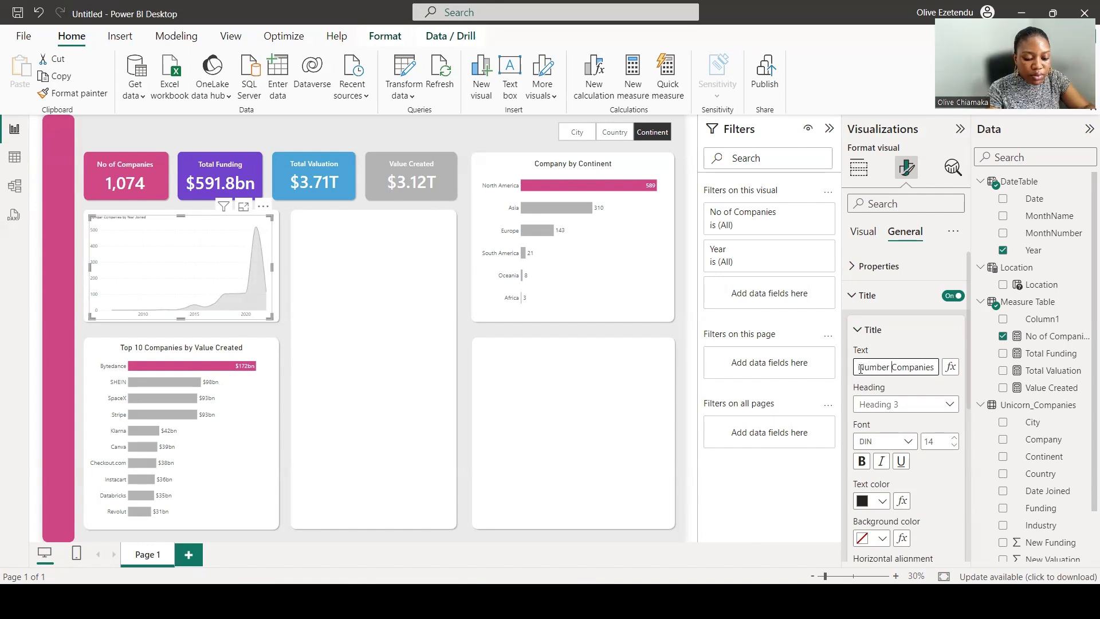
text(of)
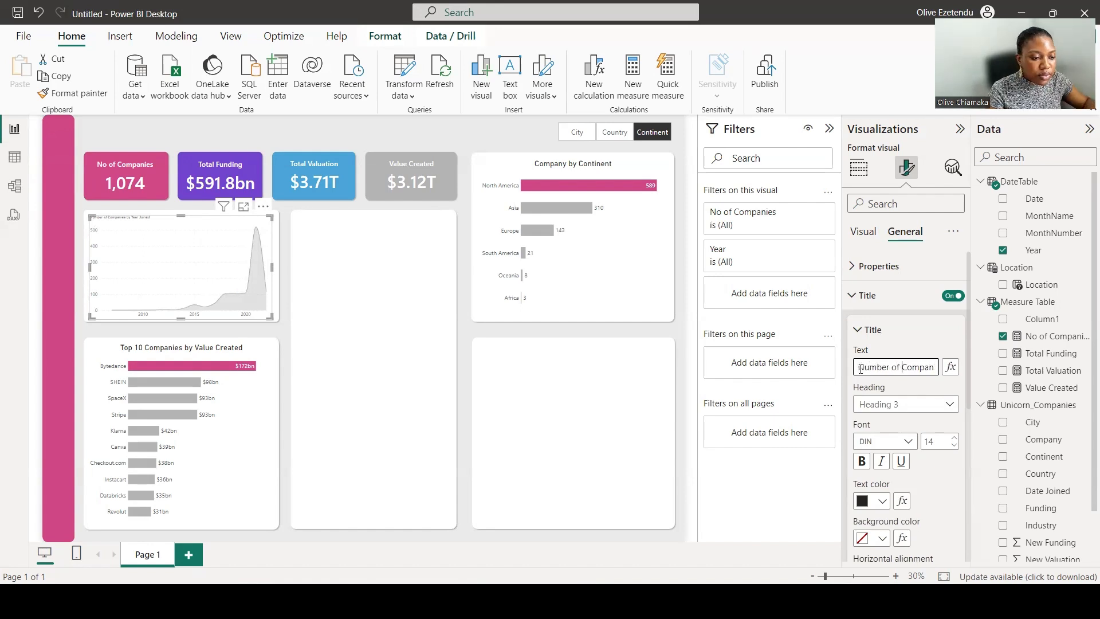
drag(919, 367, 936, 367)
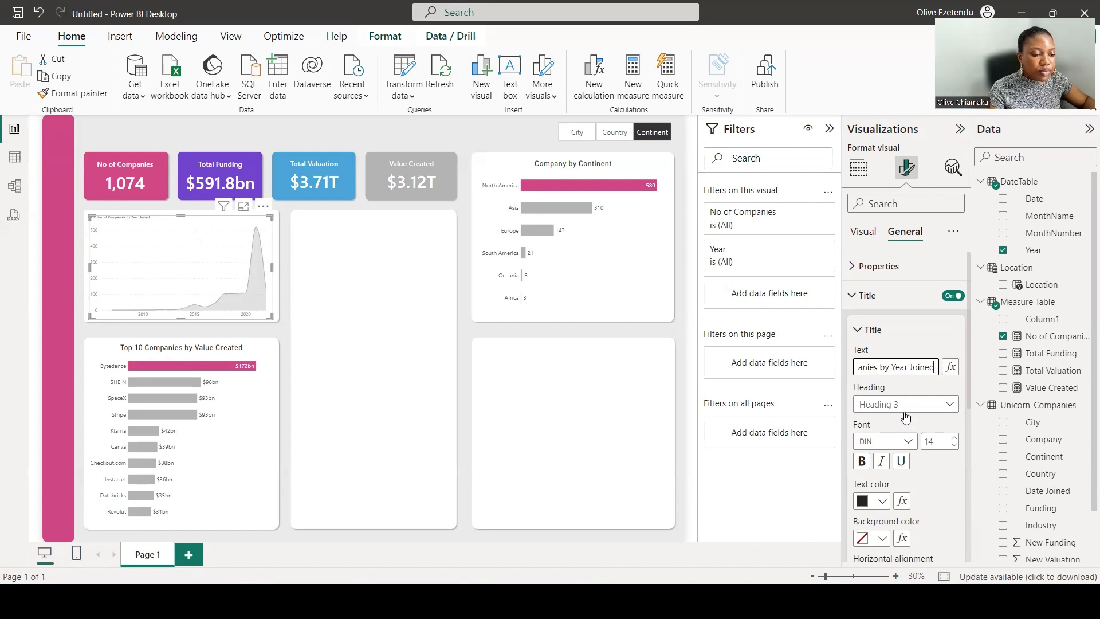
Set the area chart title's font size to 30 and center-align the title.
click(939, 443)
text(30)
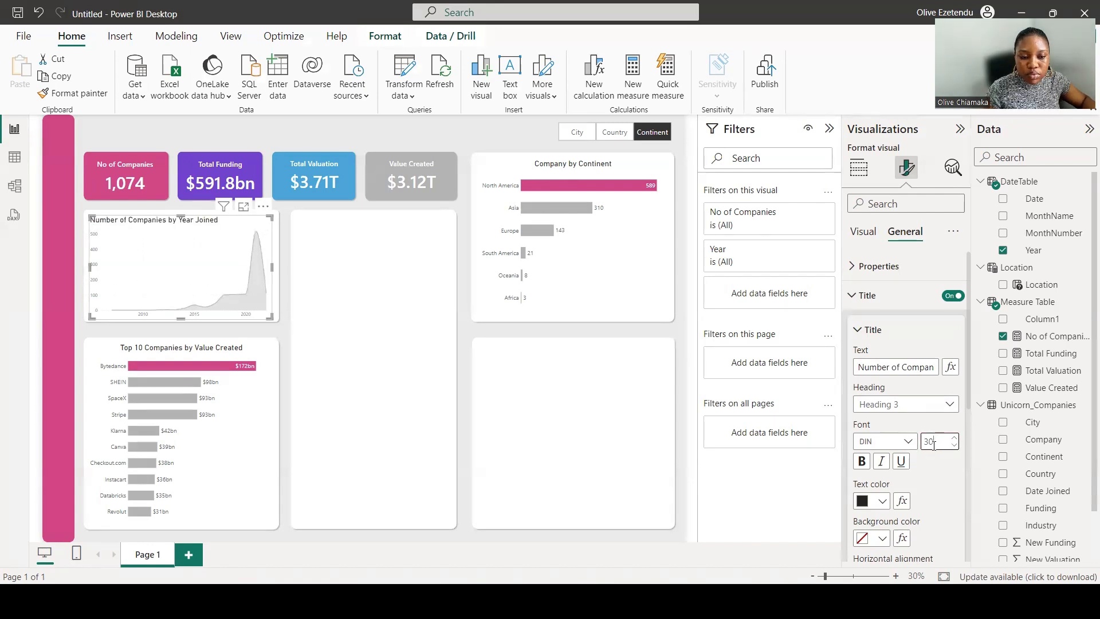
scroll(891, 507, down, 2)
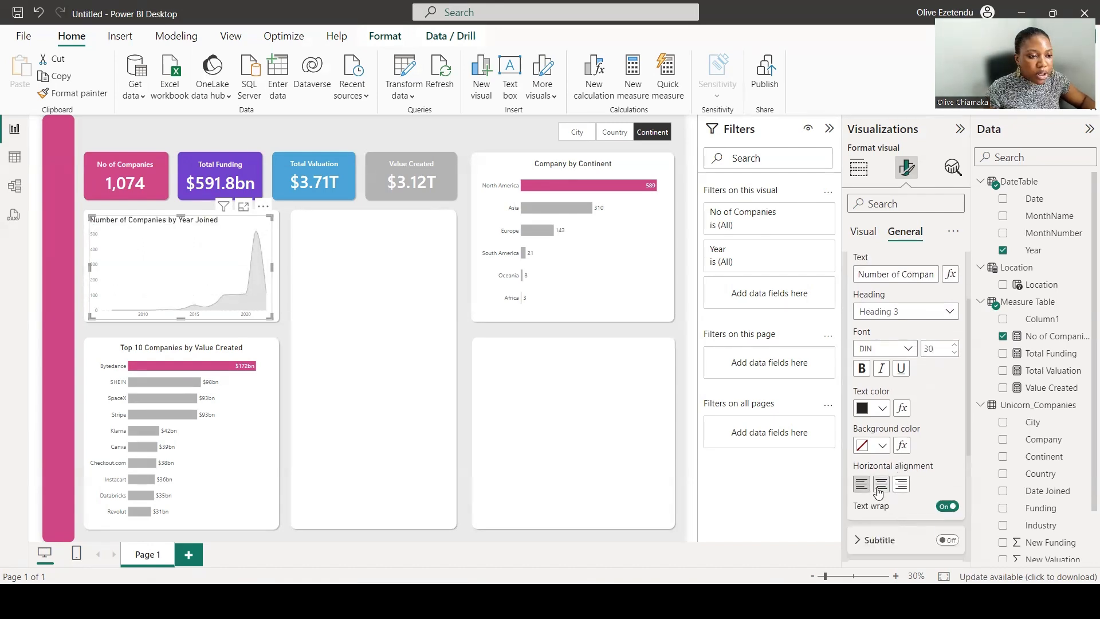
click(881, 486)
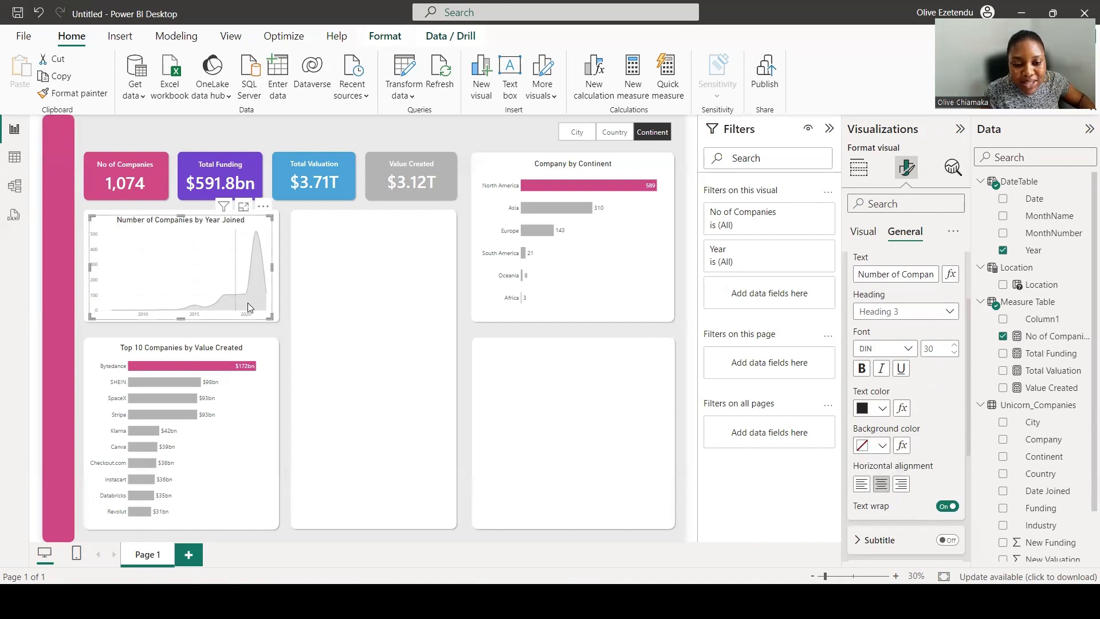
mouse_move(250, 309)
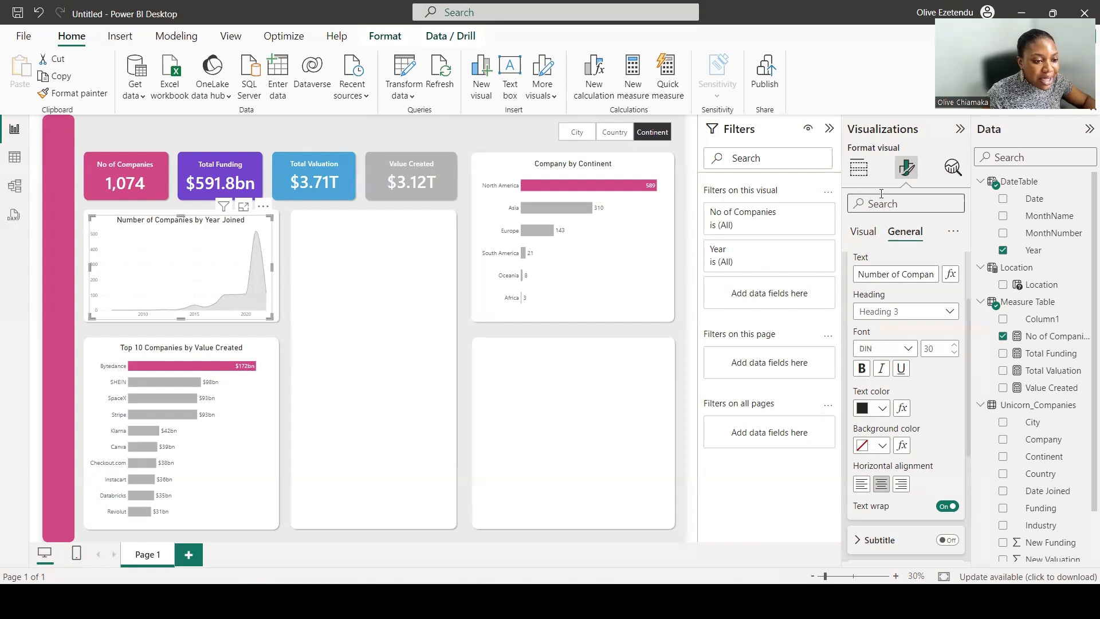
Add a clustered bar chart in the middle column showing No of Companies by Industry.
click(859, 172)
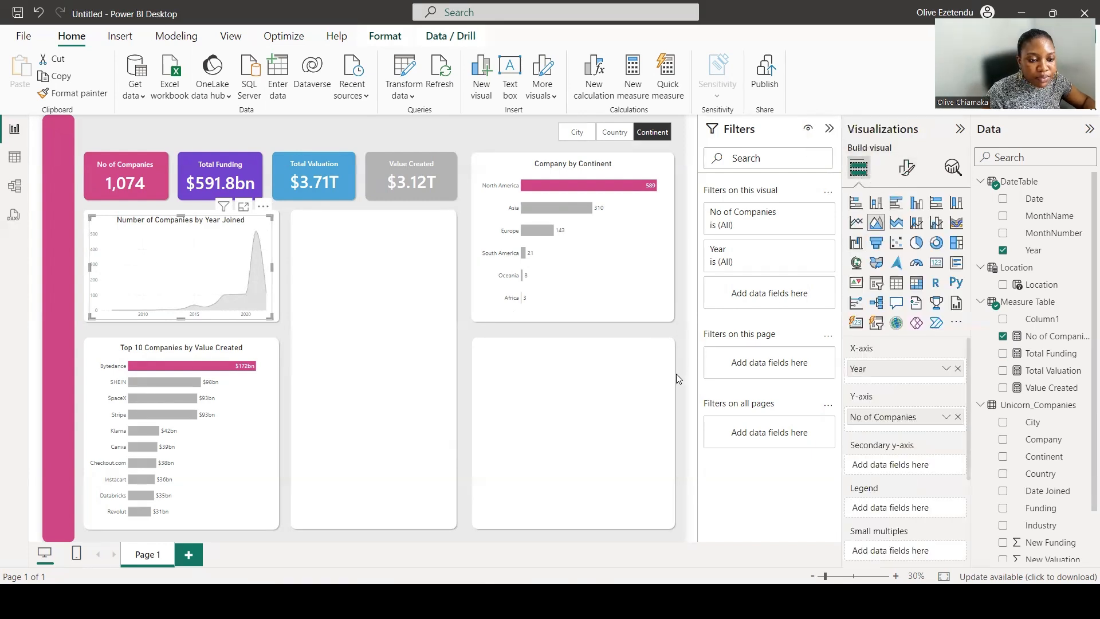
click(692, 309)
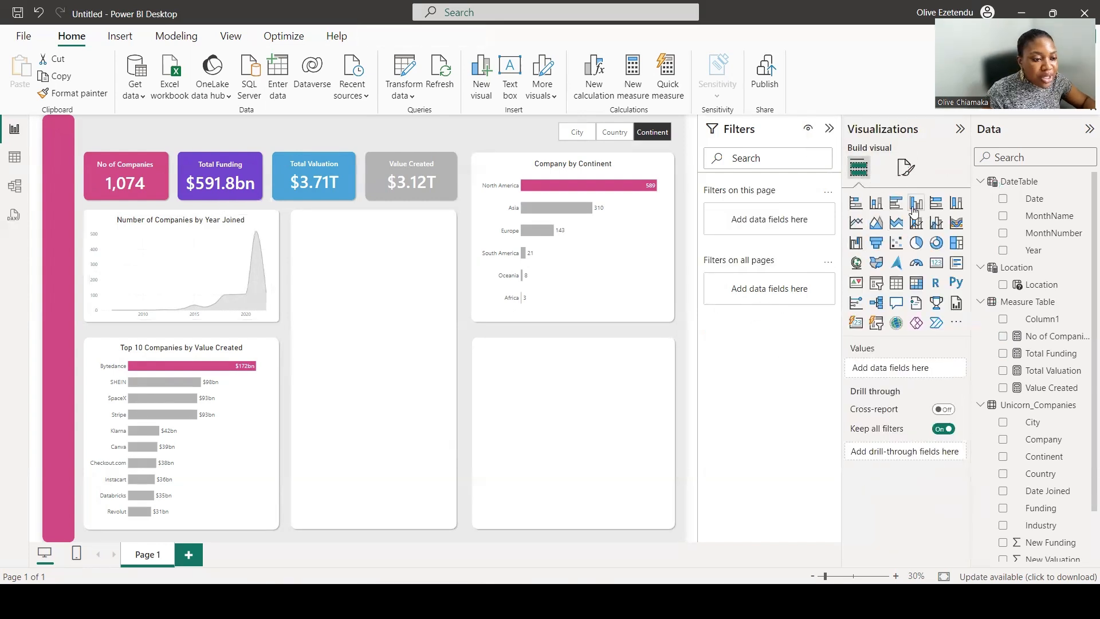
click(895, 204)
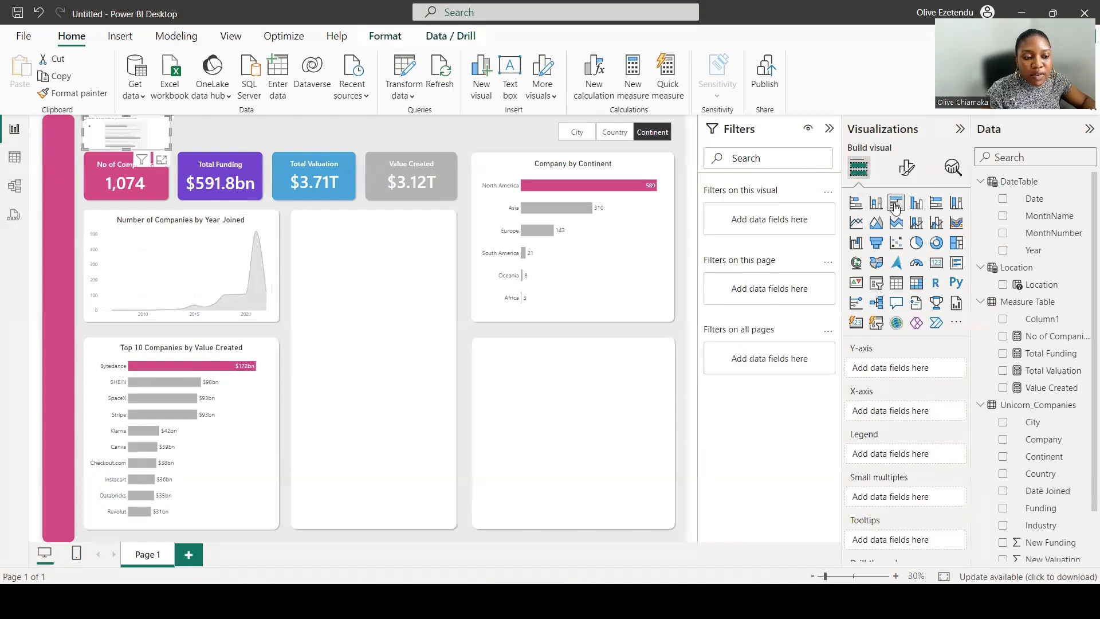
drag(138, 140, 449, 523)
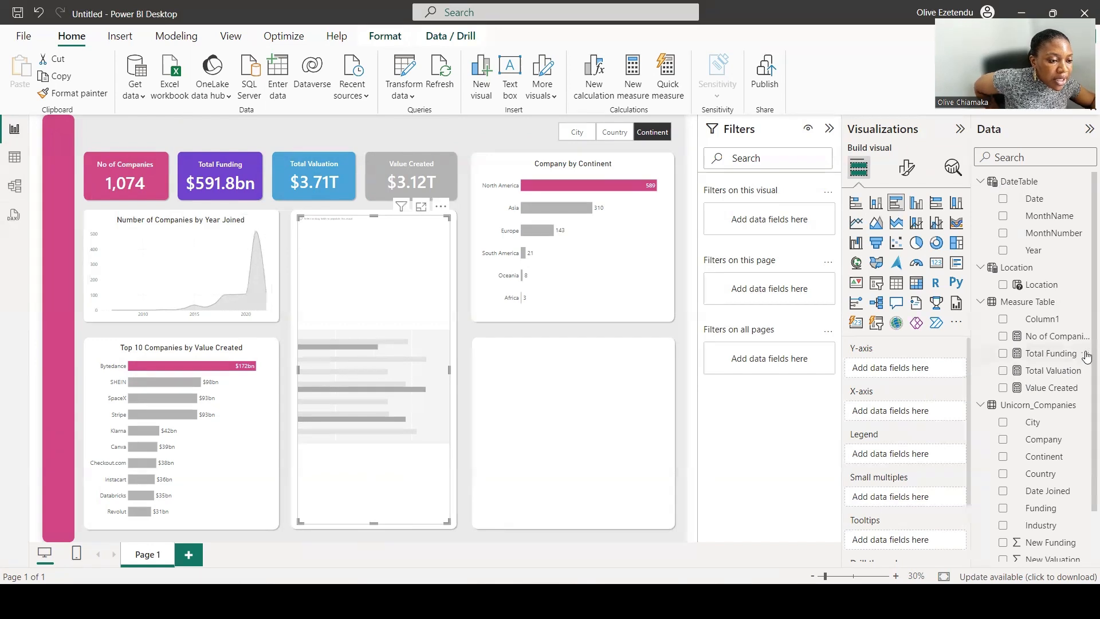
click(1004, 526)
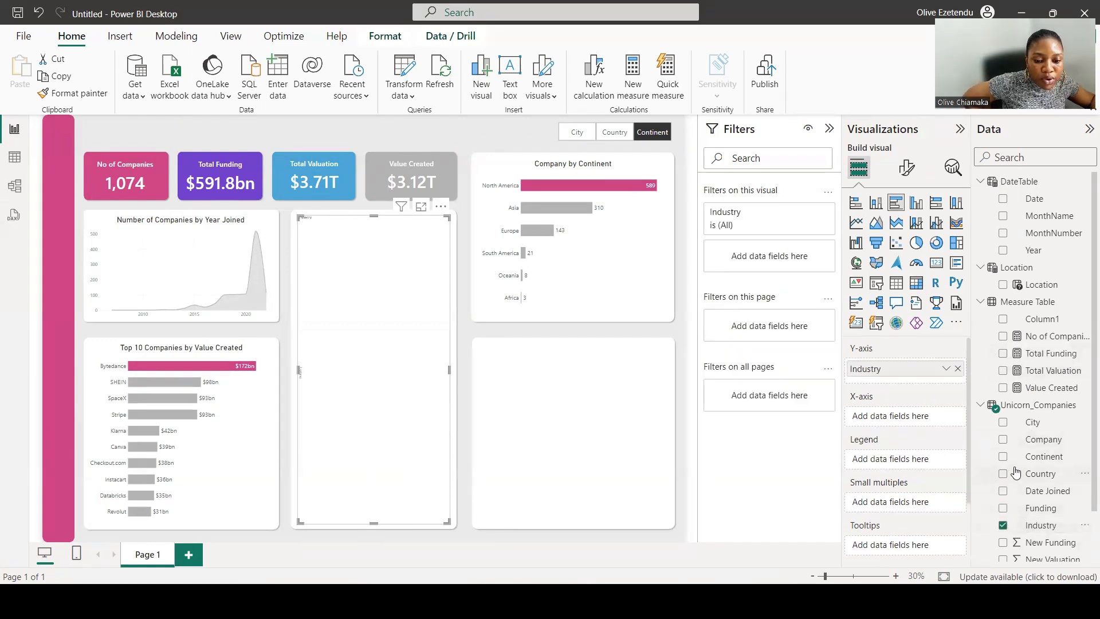
click(1002, 336)
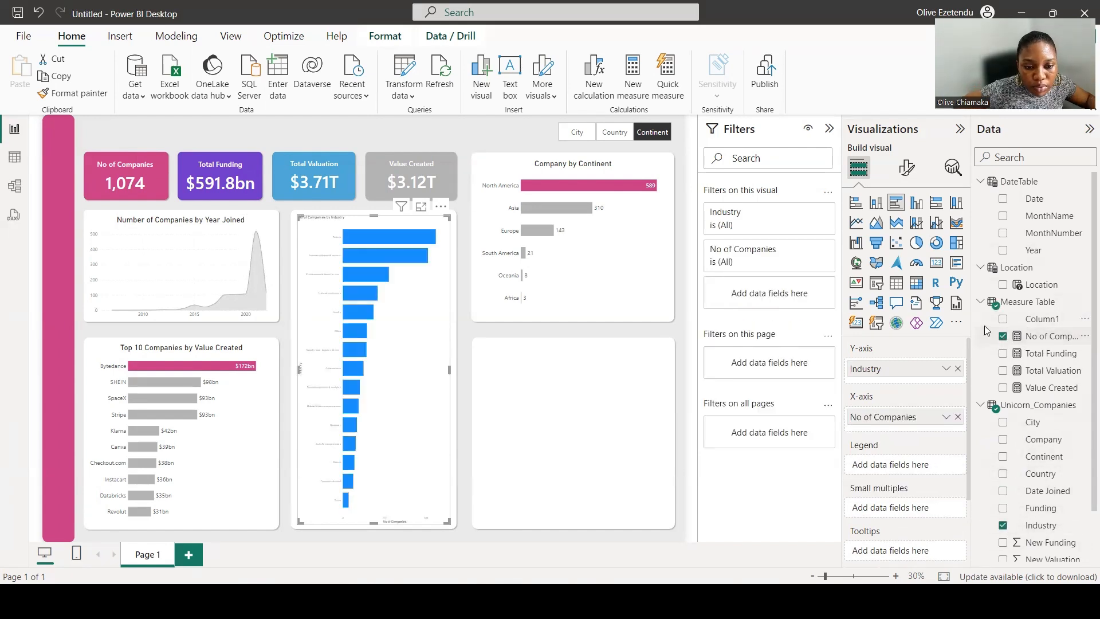
Set the bar chart's Y-axis label font size to 20 and turn off the Y-axis title.
click(907, 169)
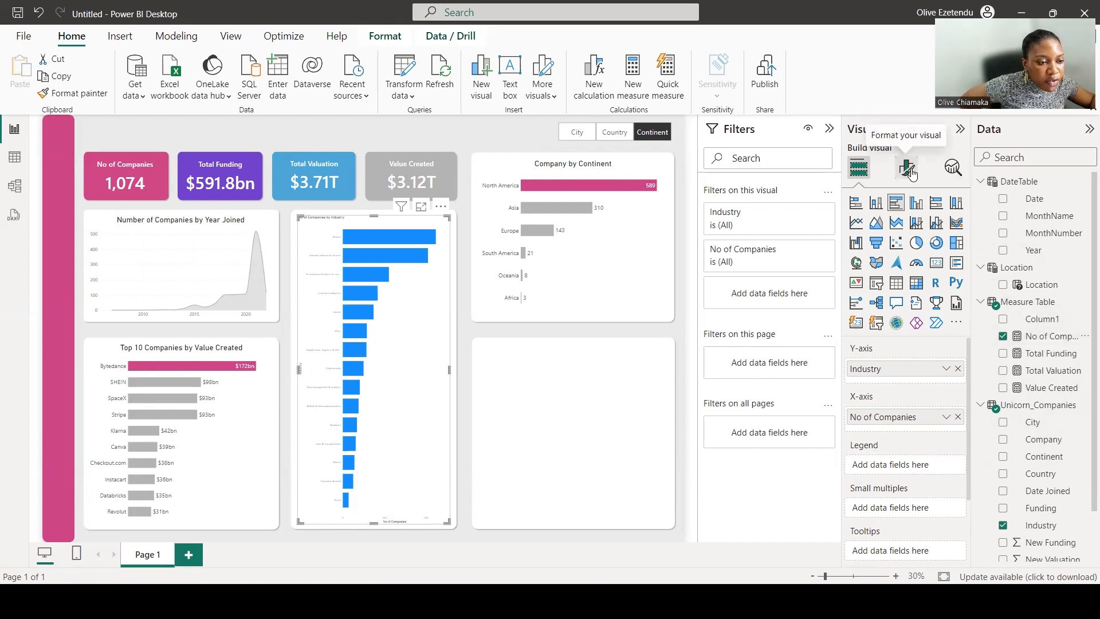
click(867, 272)
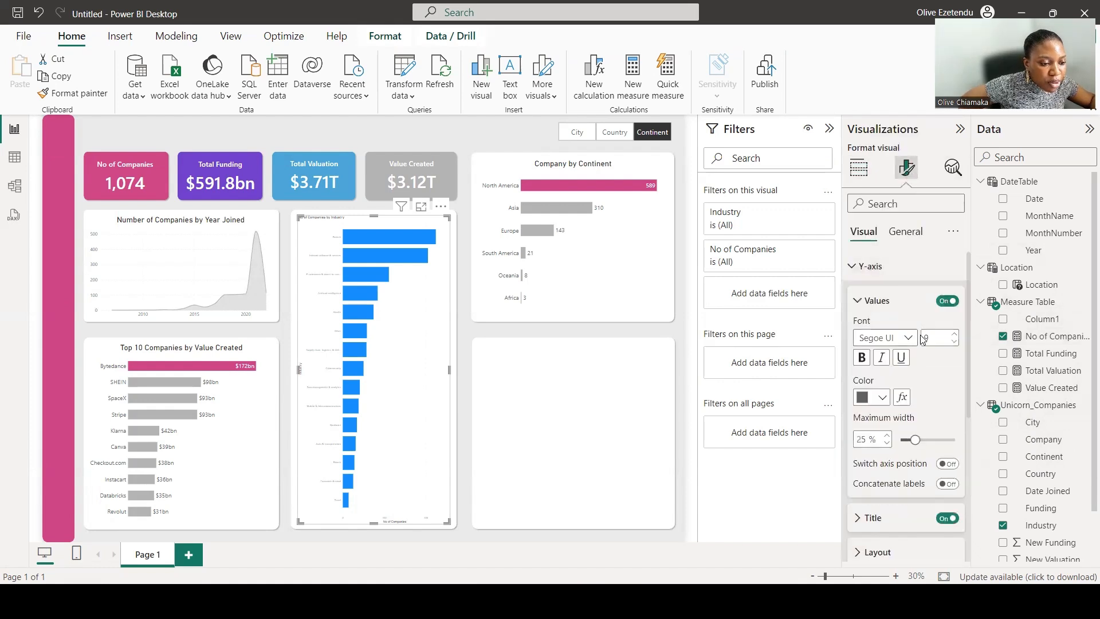
double_click(928, 338)
text(2)
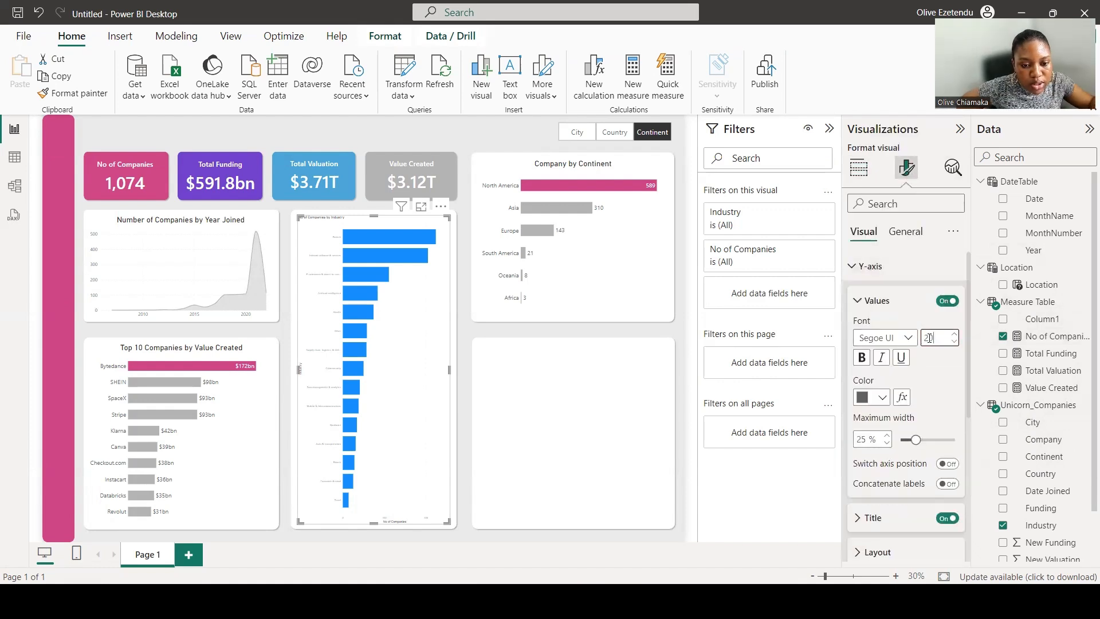
text(0)
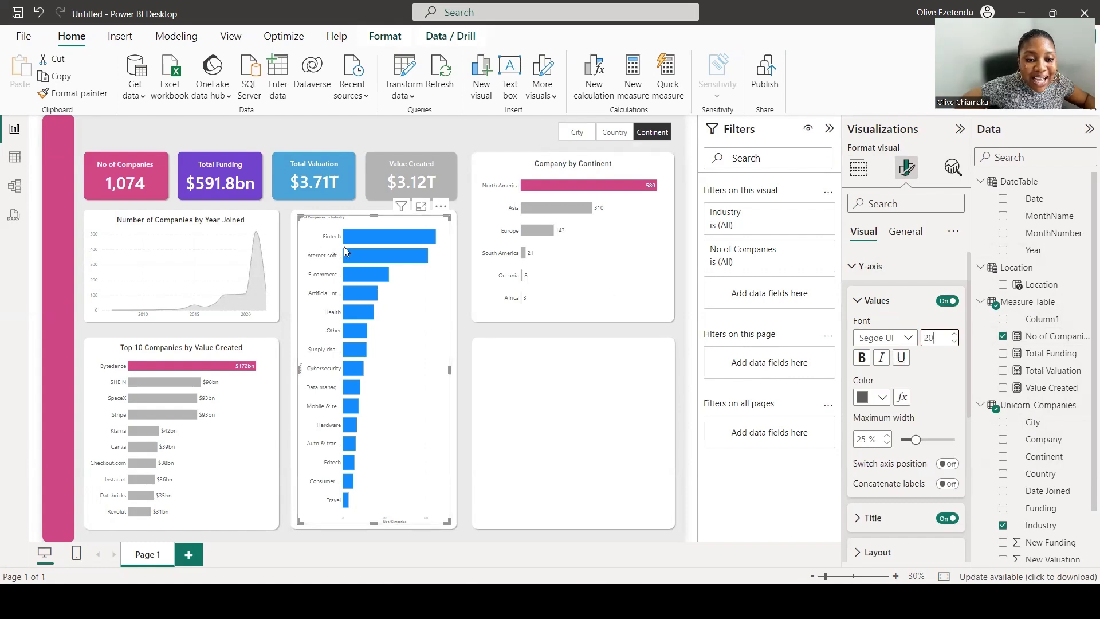
scroll(936, 441, down, 3)
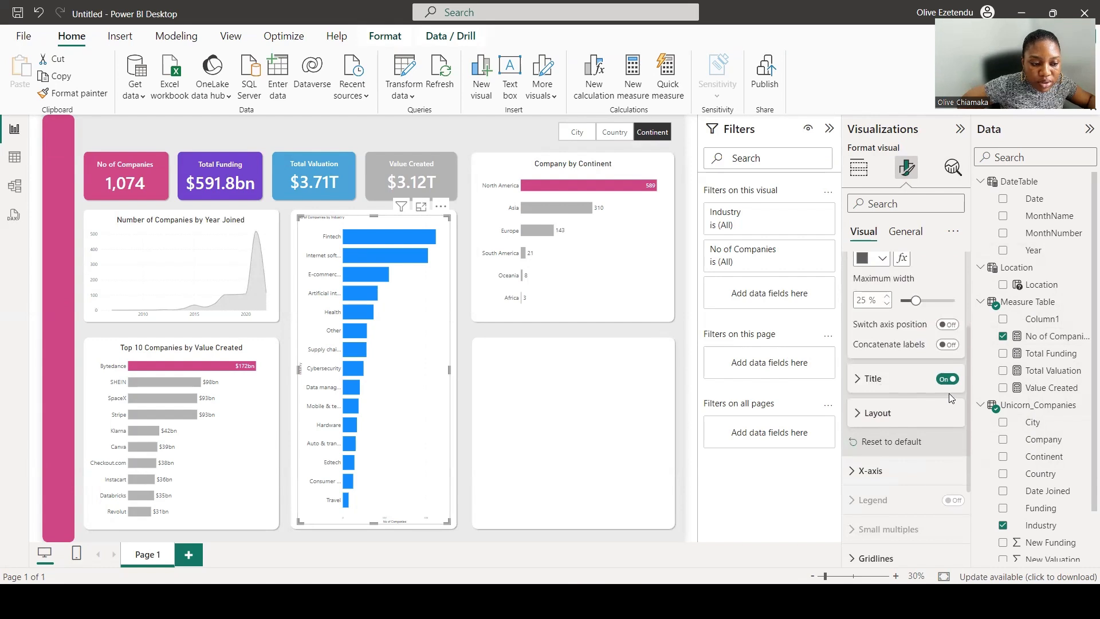
click(947, 379)
Turn off the bar chart's X-axis values and X-axis title.
scroll(888, 390, down, 2)
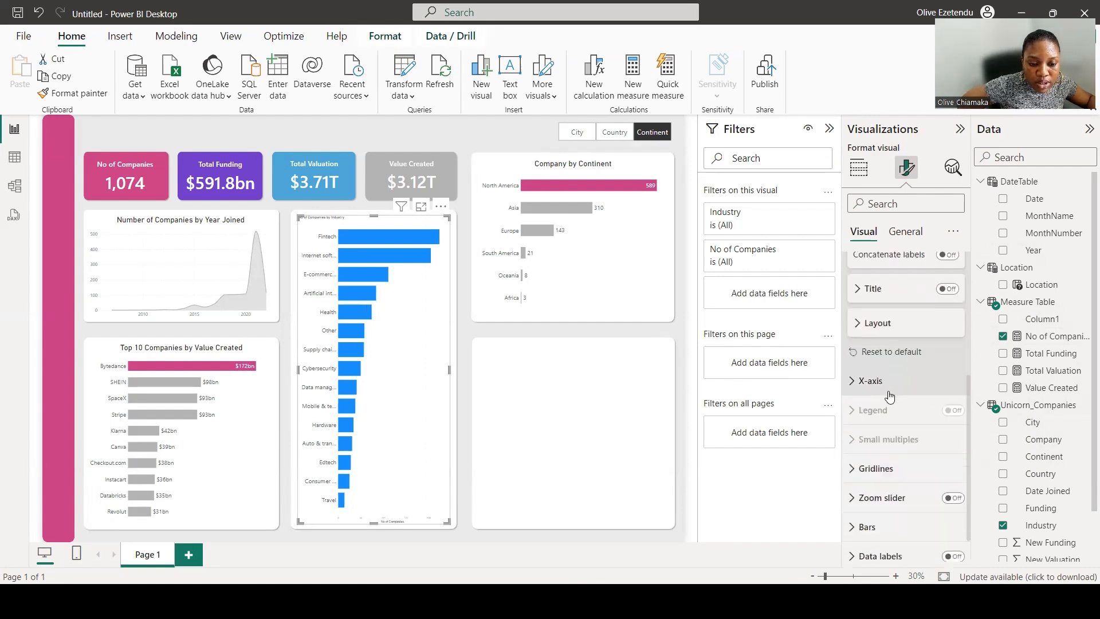
scroll(890, 457, down, 1)
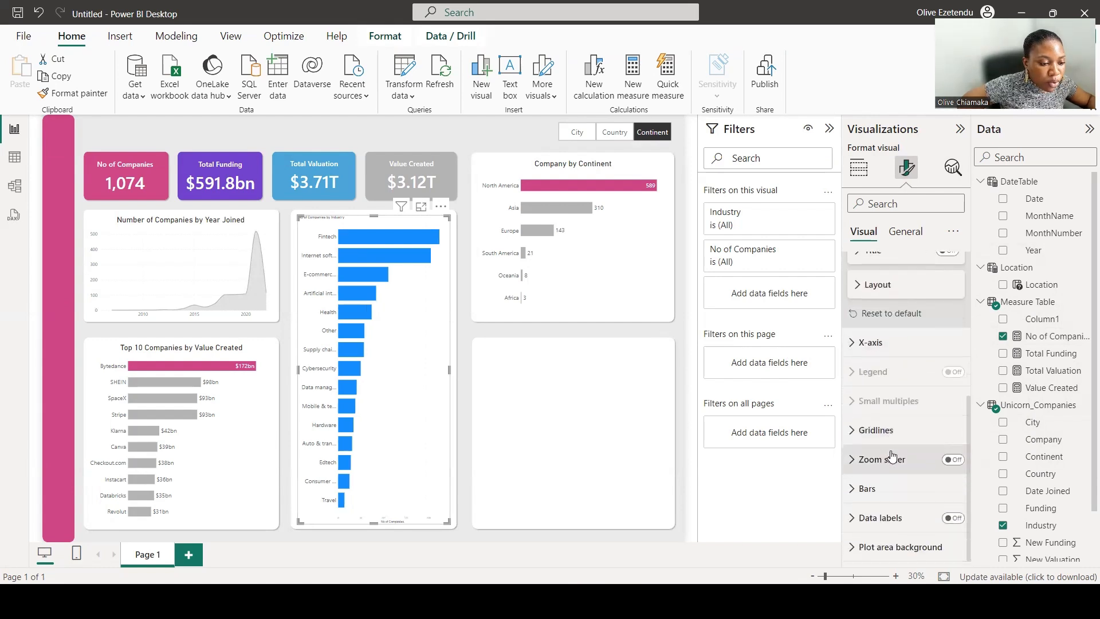
click(851, 347)
scroll(916, 400, down, 4)
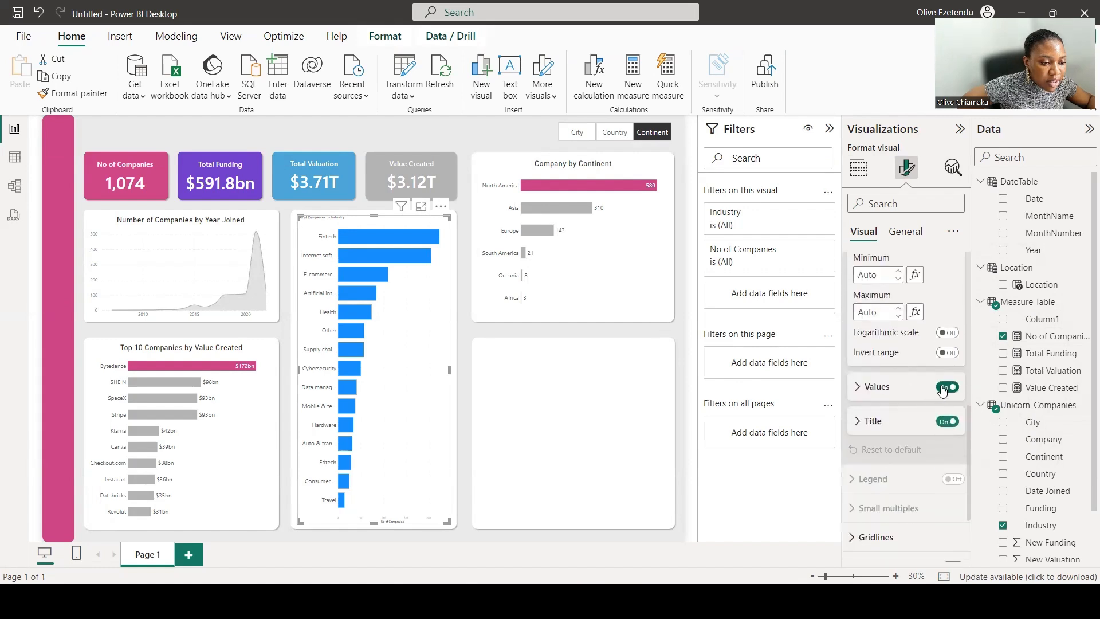
click(946, 387)
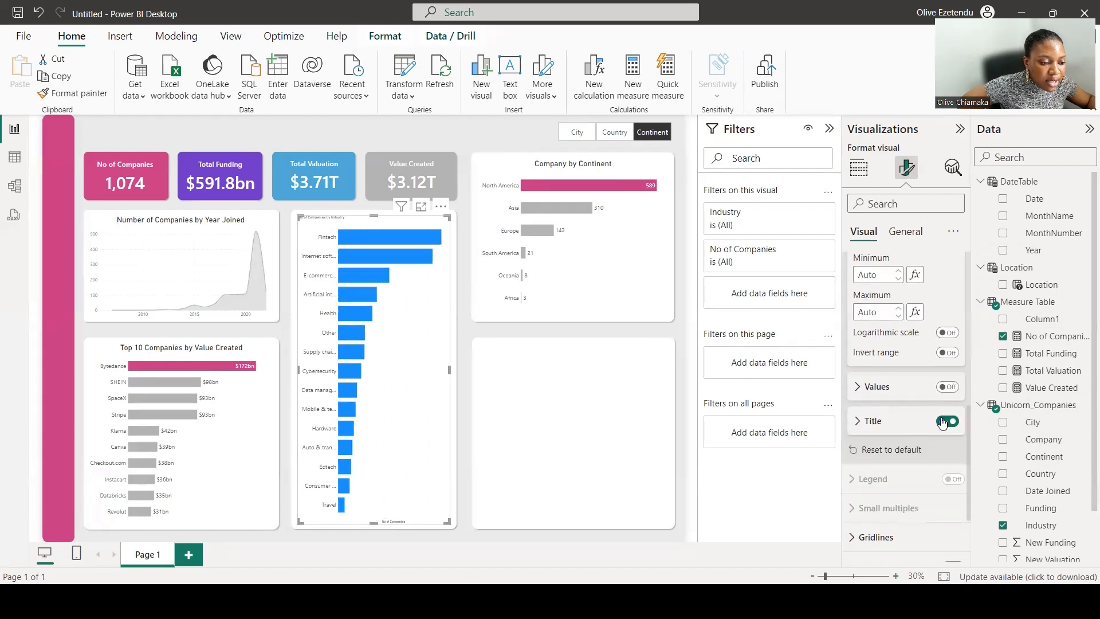
click(943, 421)
Turn on the bar chart's data labels and set their value font size to 20.
scroll(940, 424, down, 3)
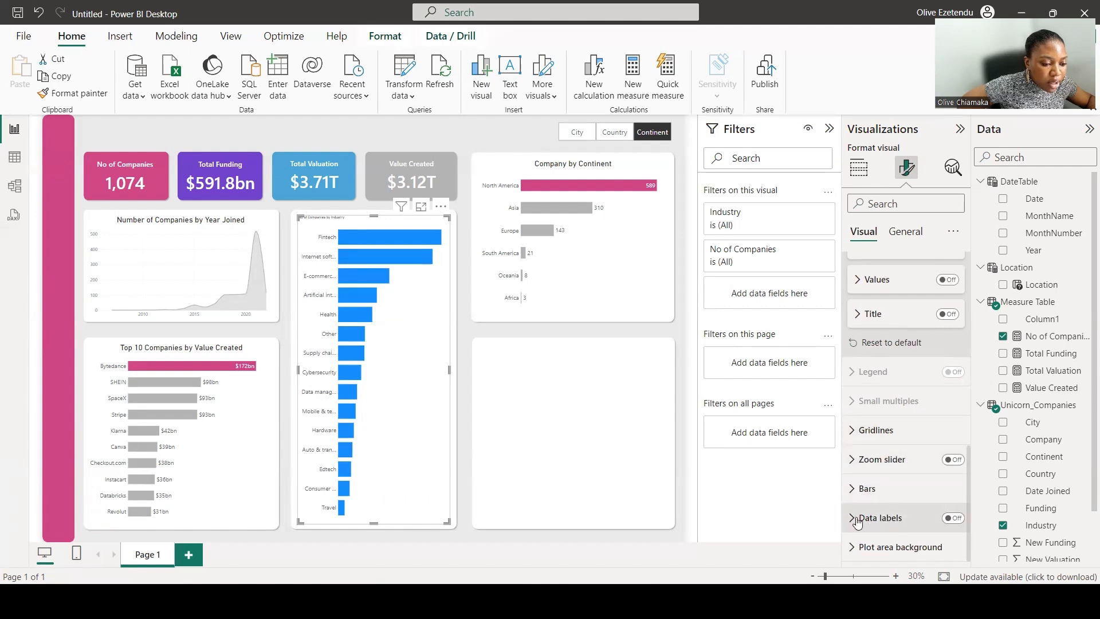
click(951, 518)
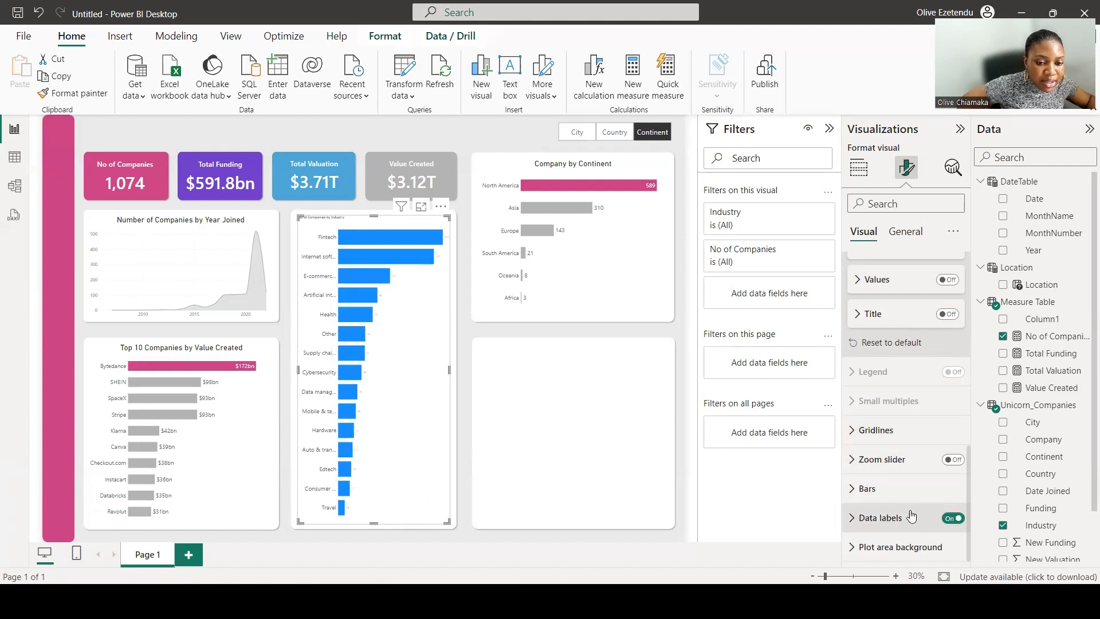
click(854, 518)
scroll(885, 469, down, 3)
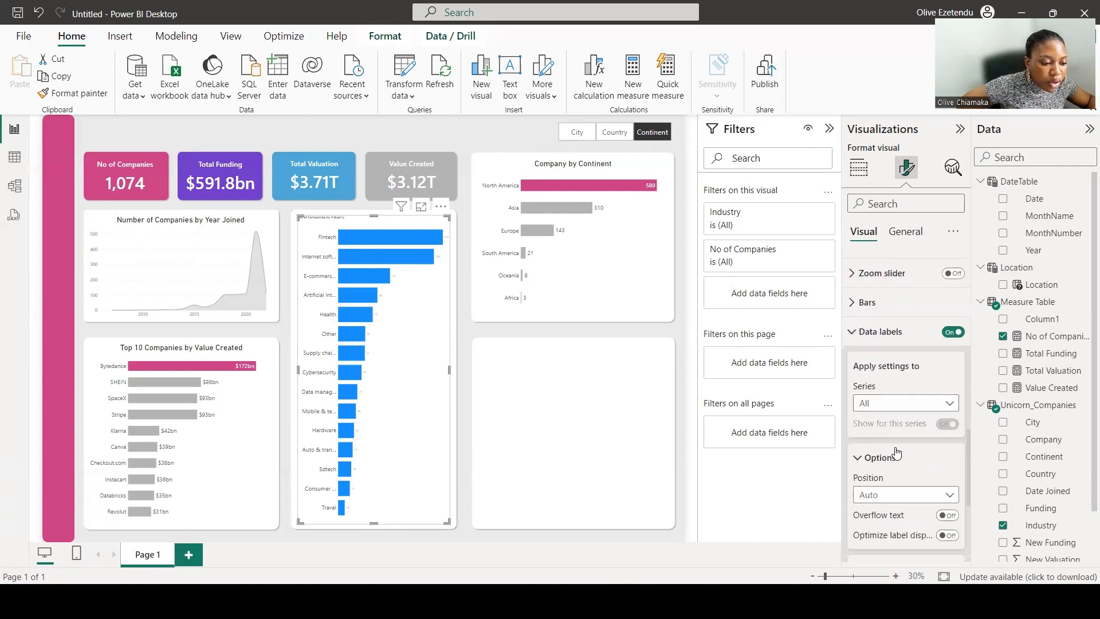
scroll(901, 435, down, 2)
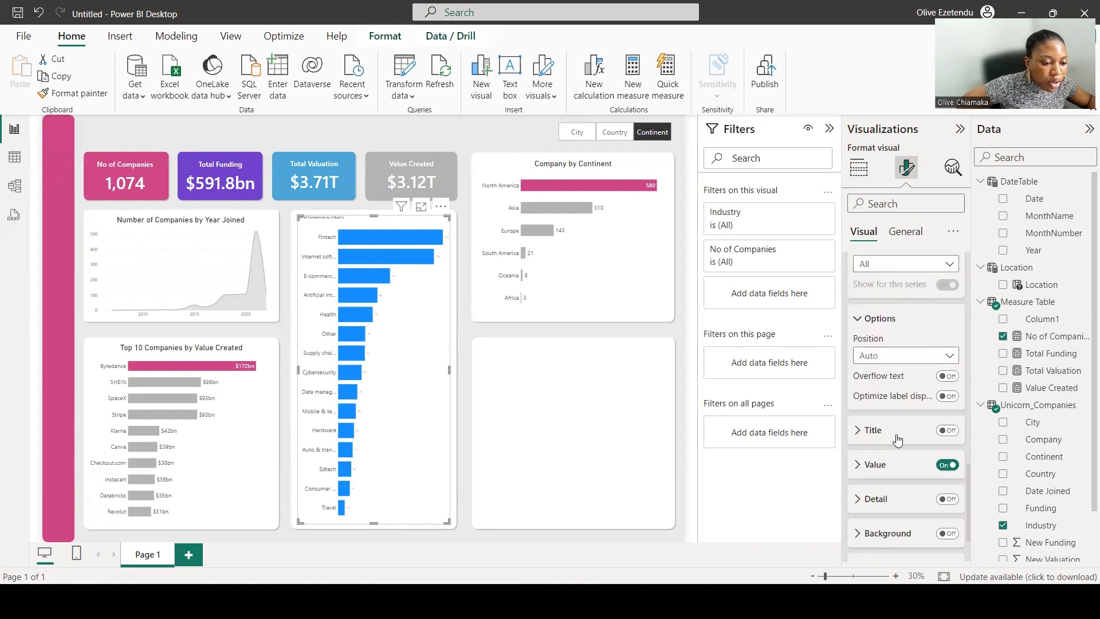
click(870, 465)
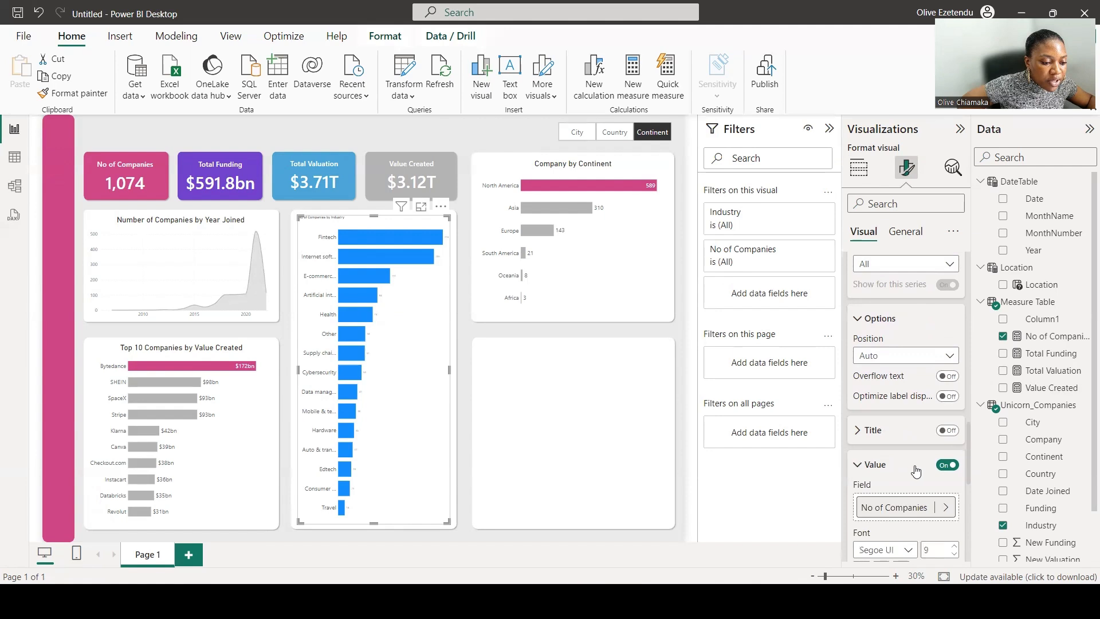
scroll(922, 463, down, 2)
double_click(934, 411)
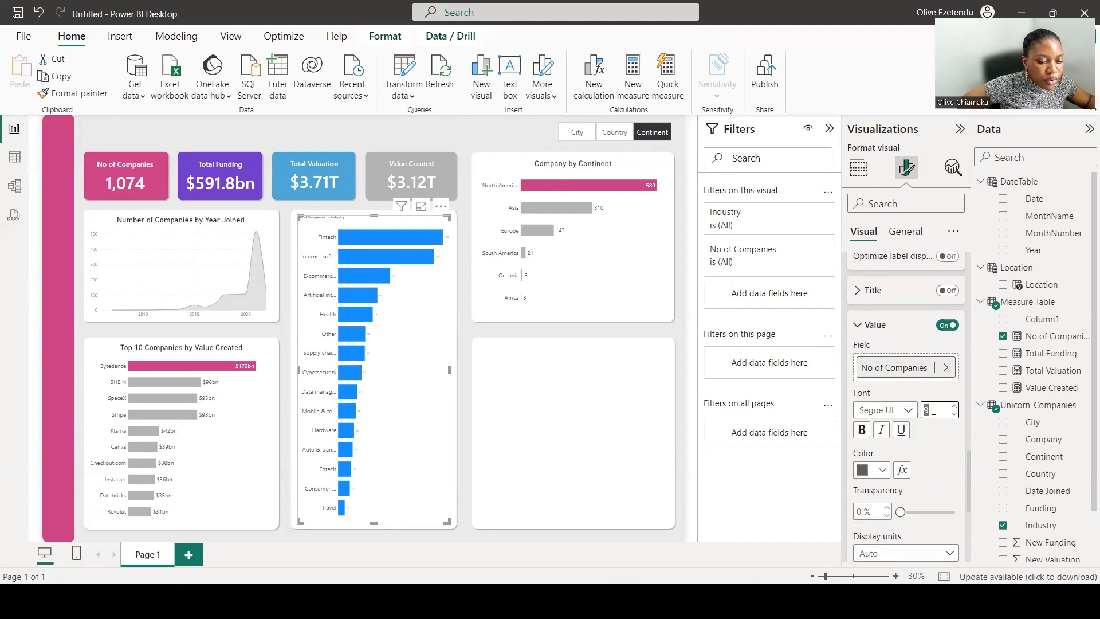
text(20)
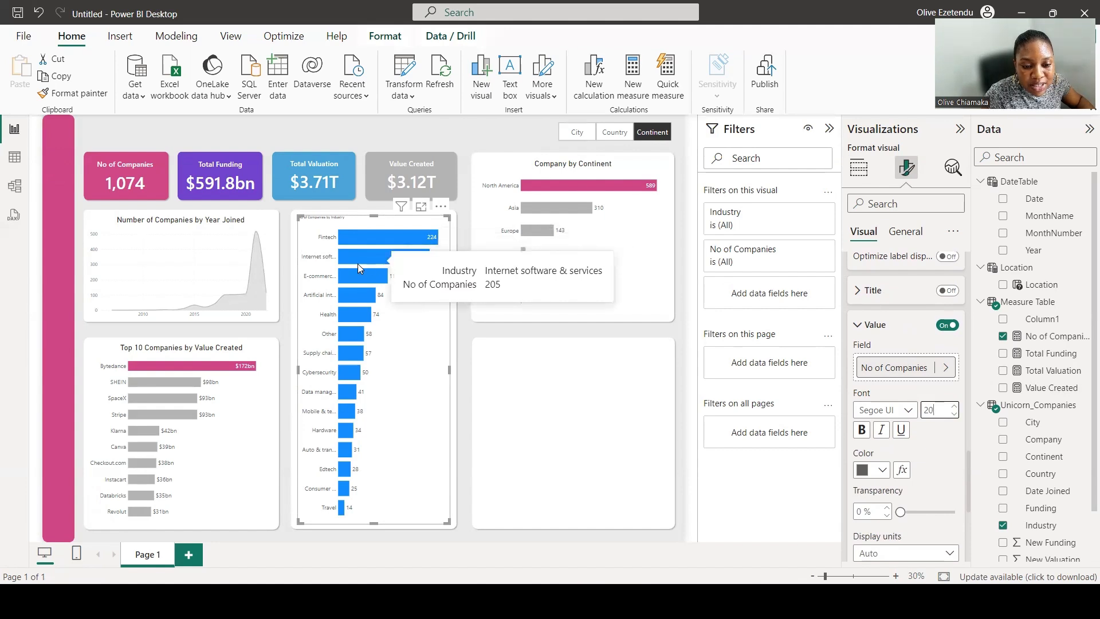
mouse_move(359, 281)
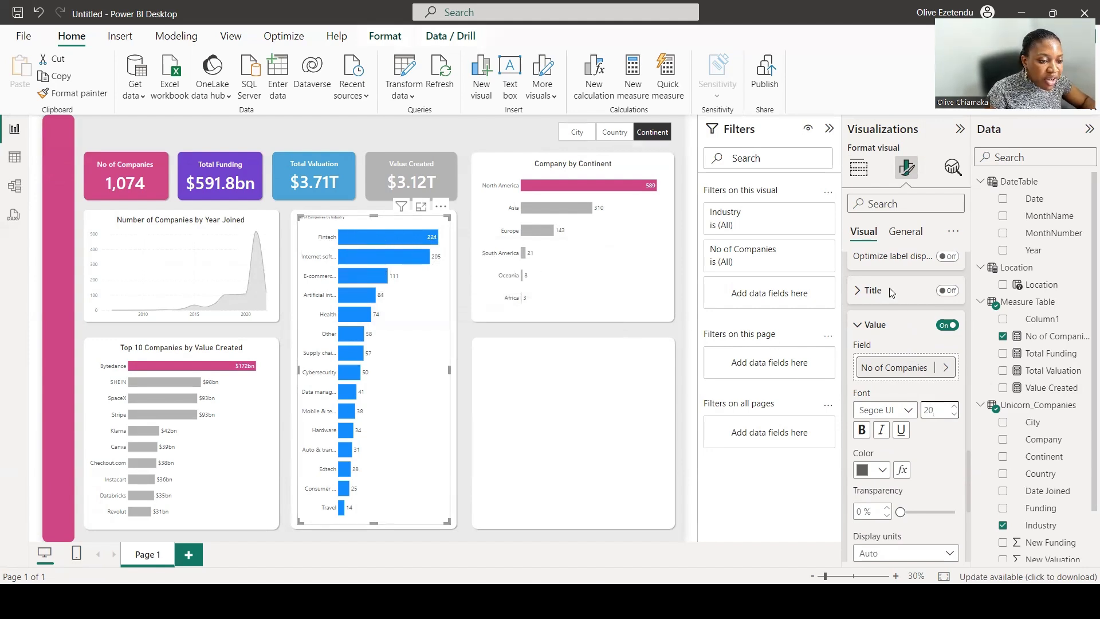
Widen the bar chart's space between categories to 44%.
scroll(895, 321, up, 5)
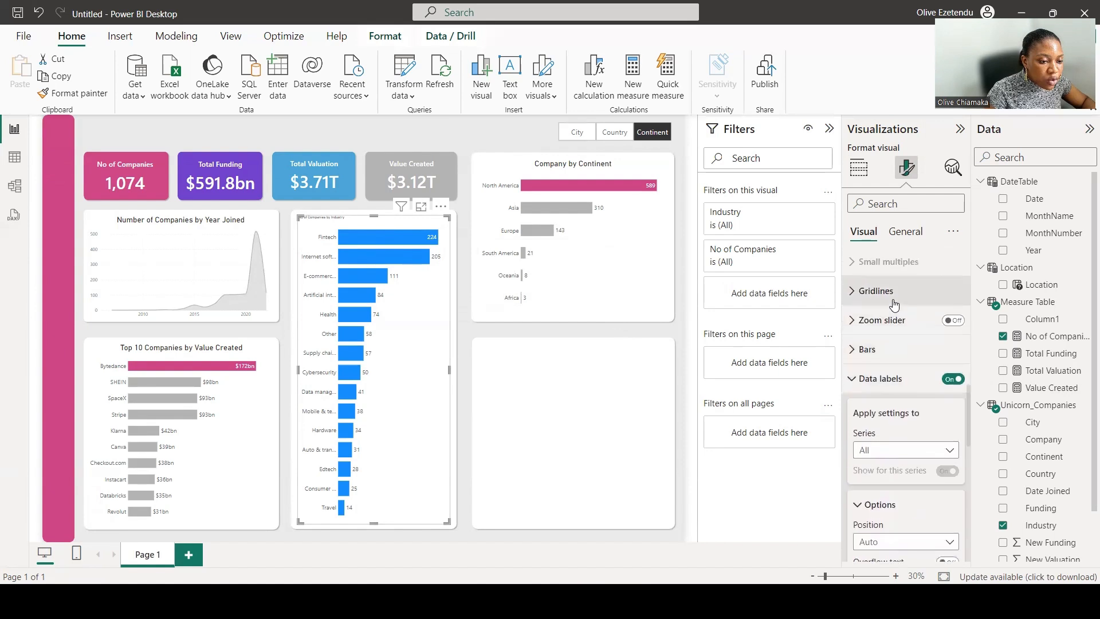
click(897, 349)
scroll(911, 358, down, 3)
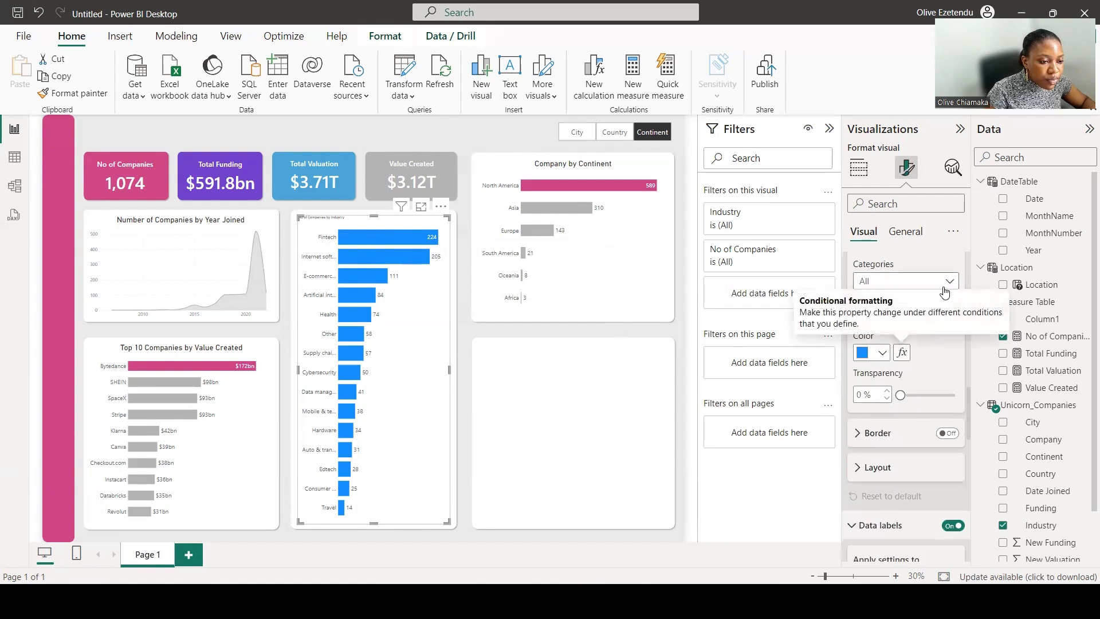
click(877, 468)
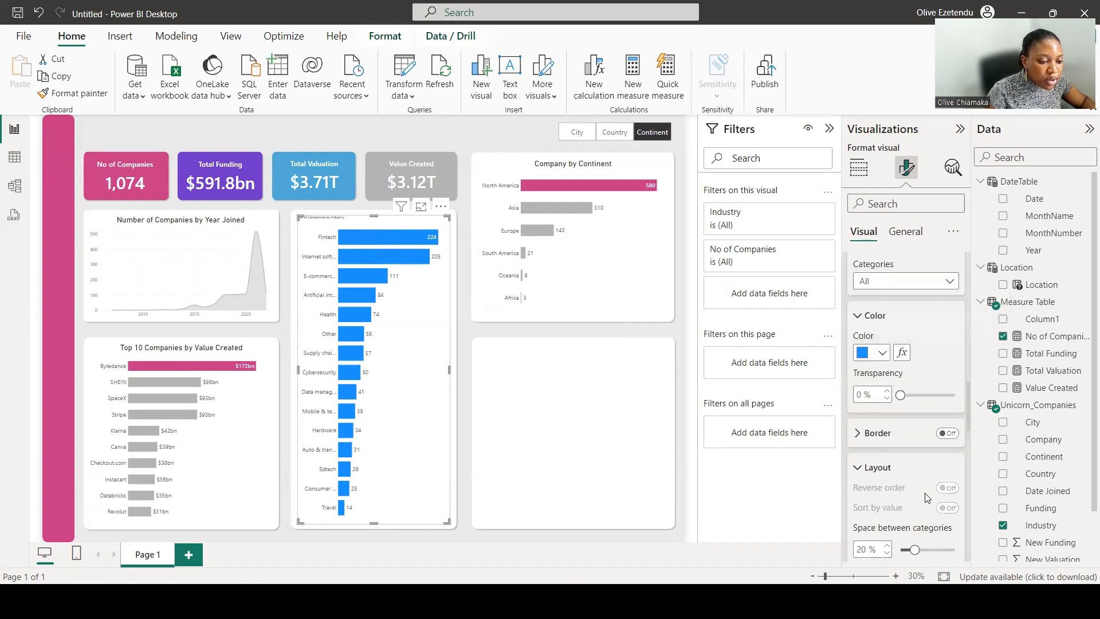
scroll(927, 499, down, 1)
drag(911, 503, 936, 504)
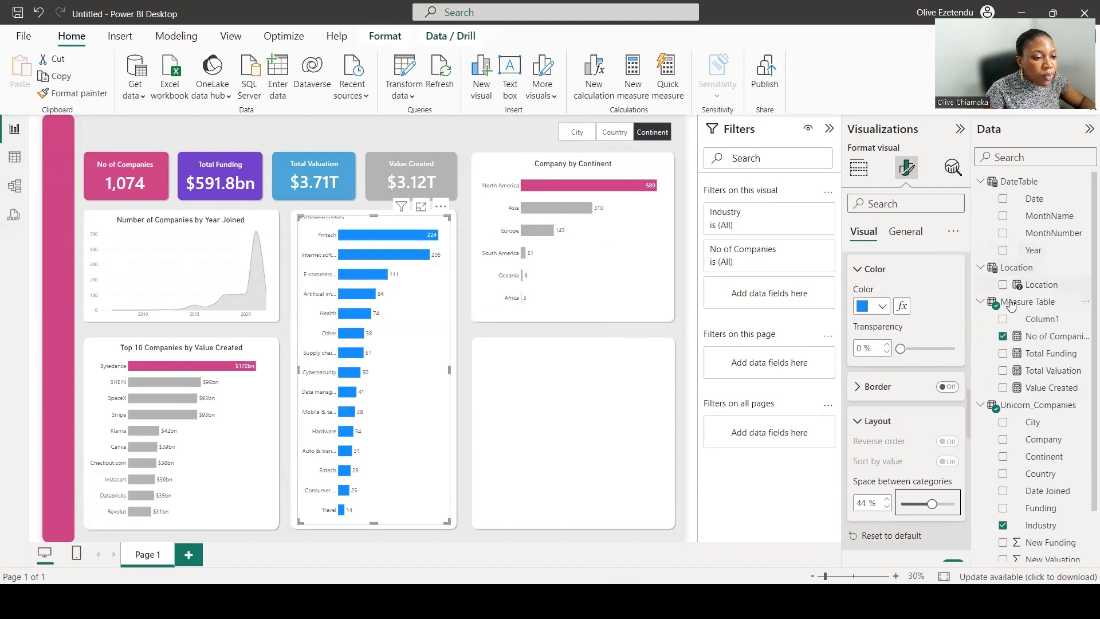
Create a new measure named Hold in the Measure Table with the formula Hold = 0.
click(981, 182)
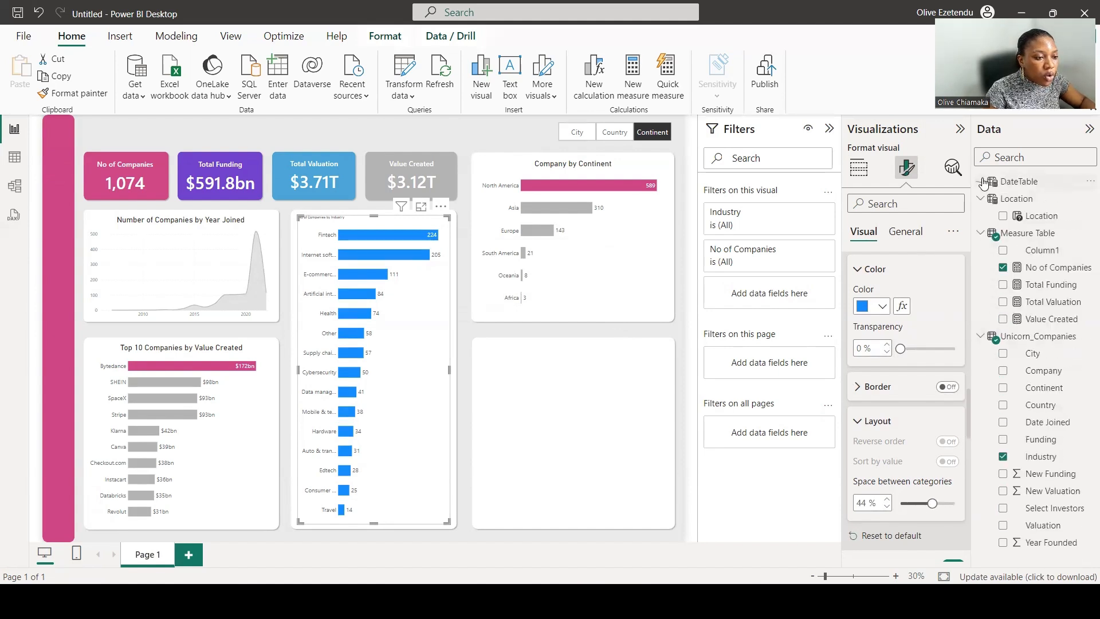
click(983, 200)
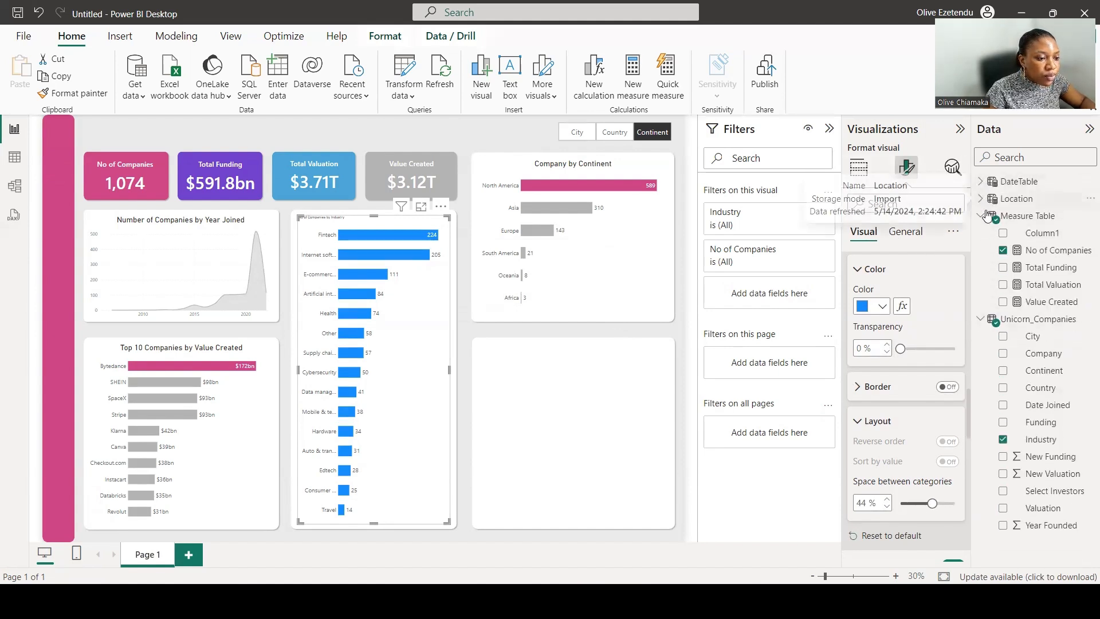
click(1051, 221)
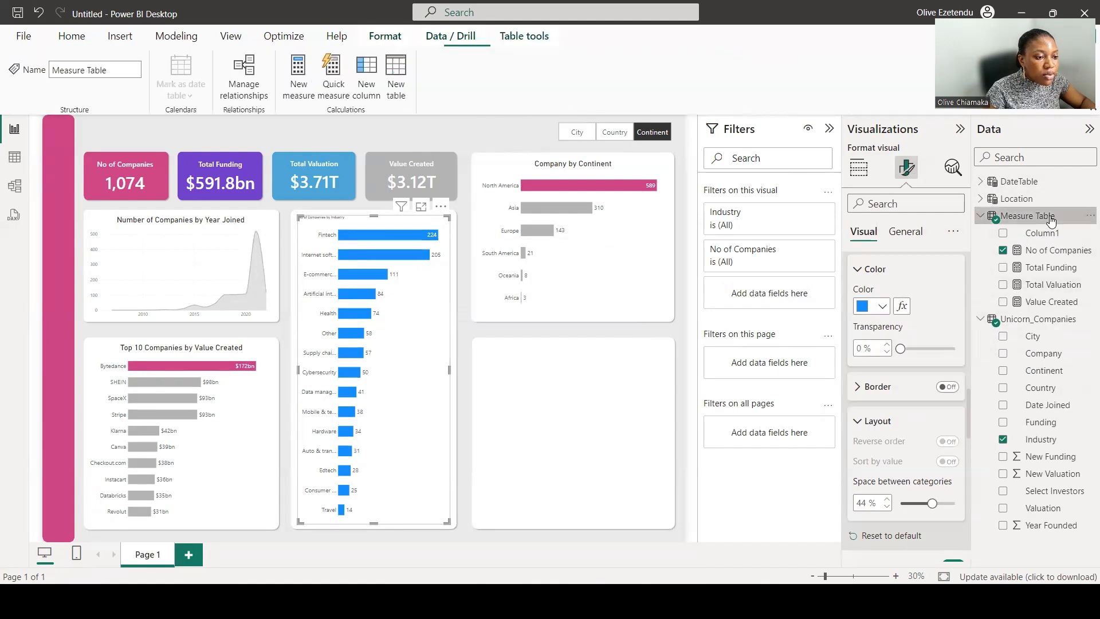
click(298, 69)
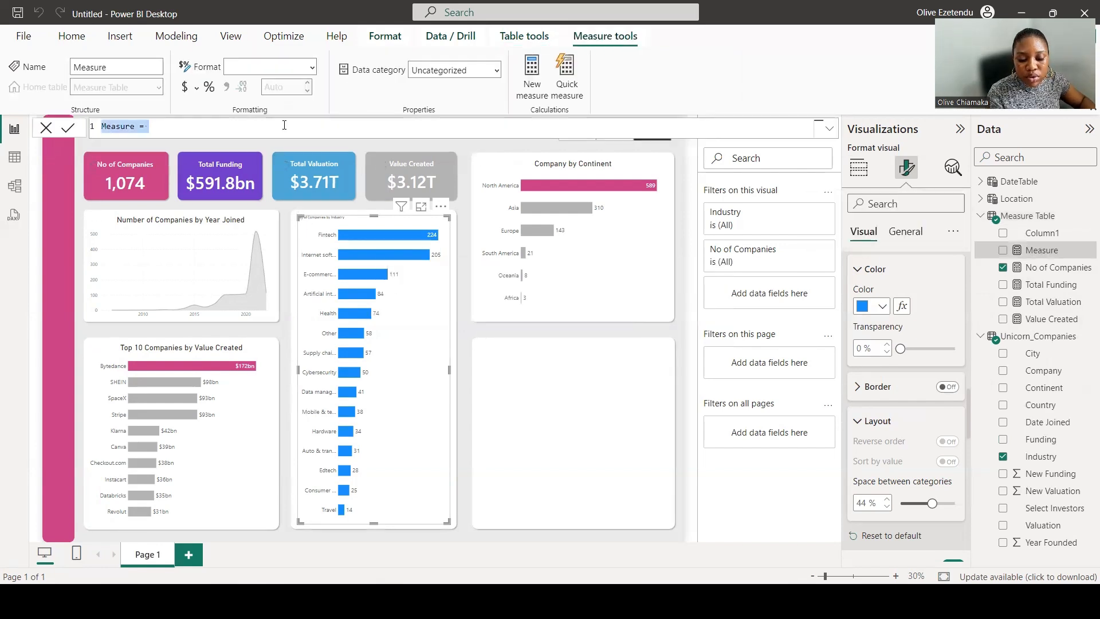
text(Hols)
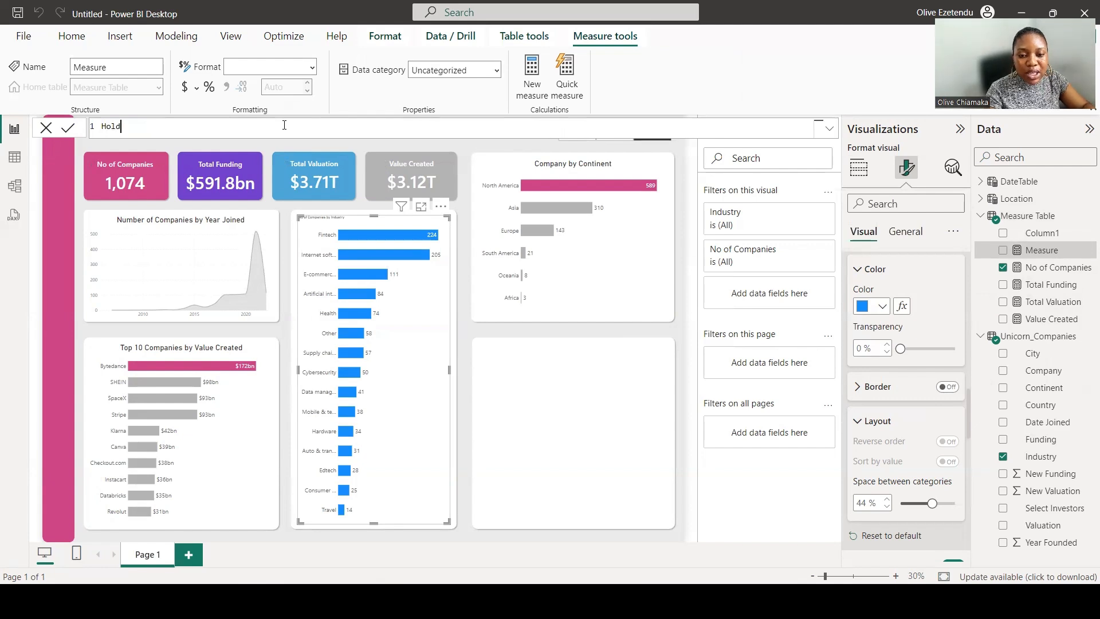
text( = o)
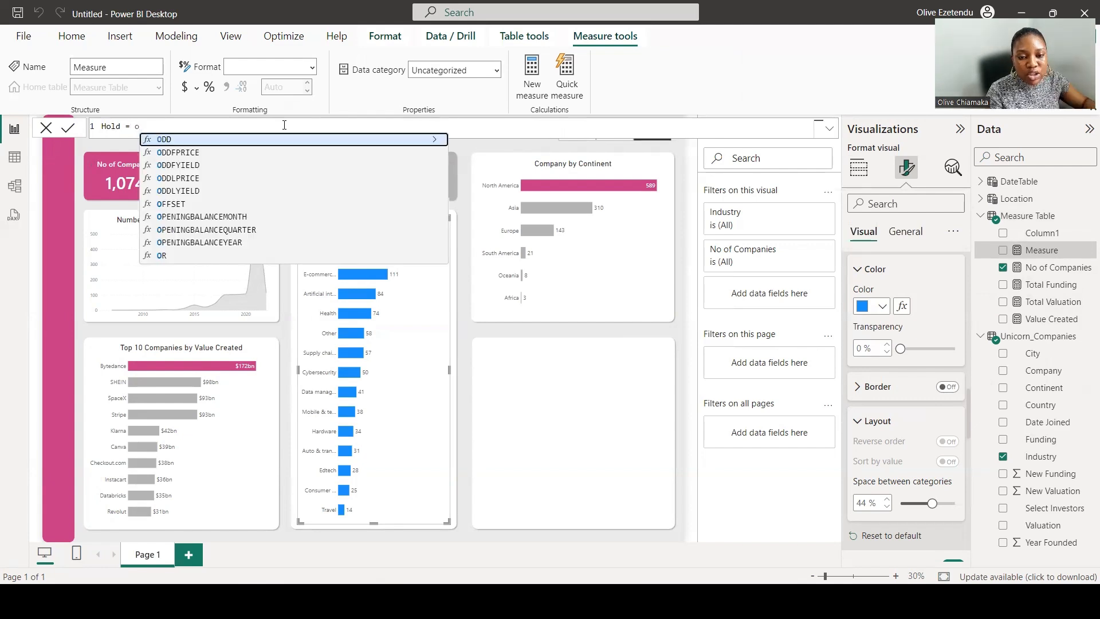
key(BackSpace)
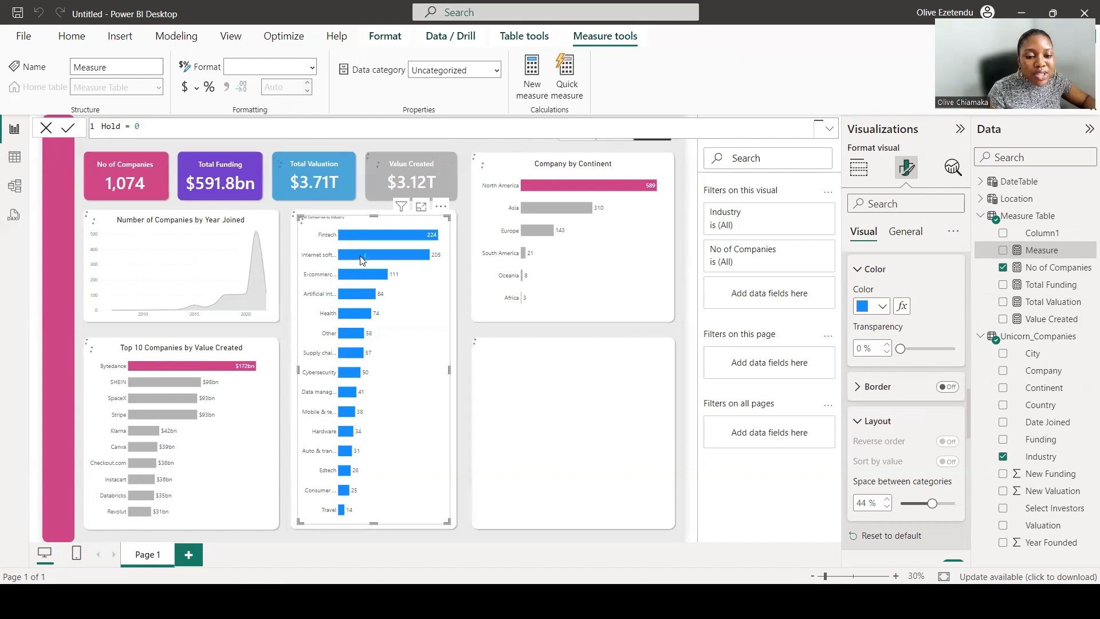
key(Return)
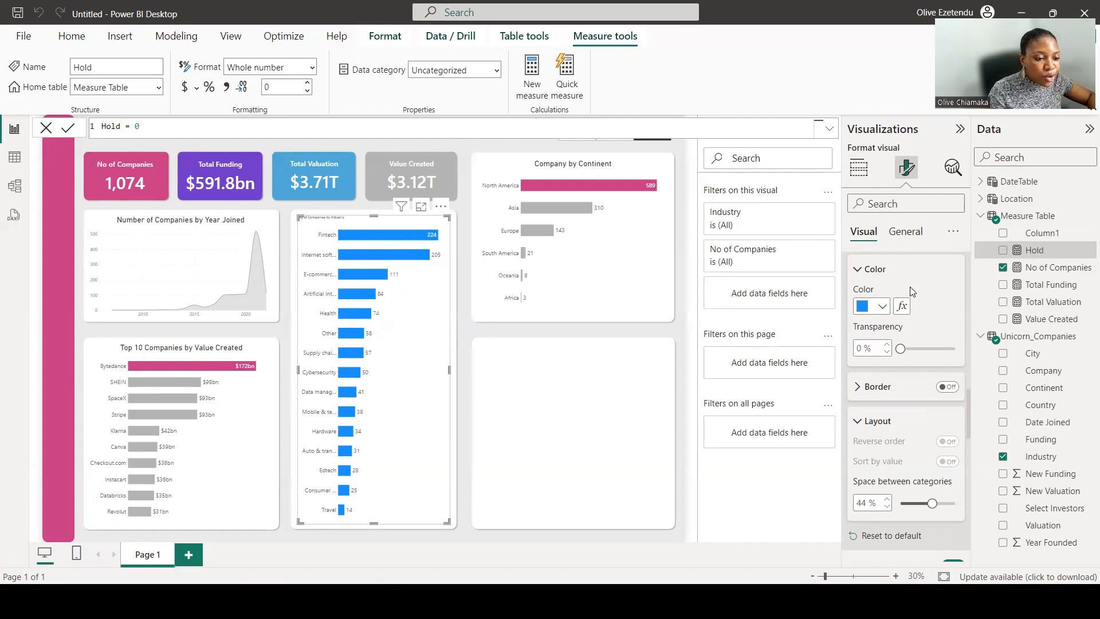
Add the Hold measure to the industry bar chart's X-axis and move it above No of Companies.
click(859, 169)
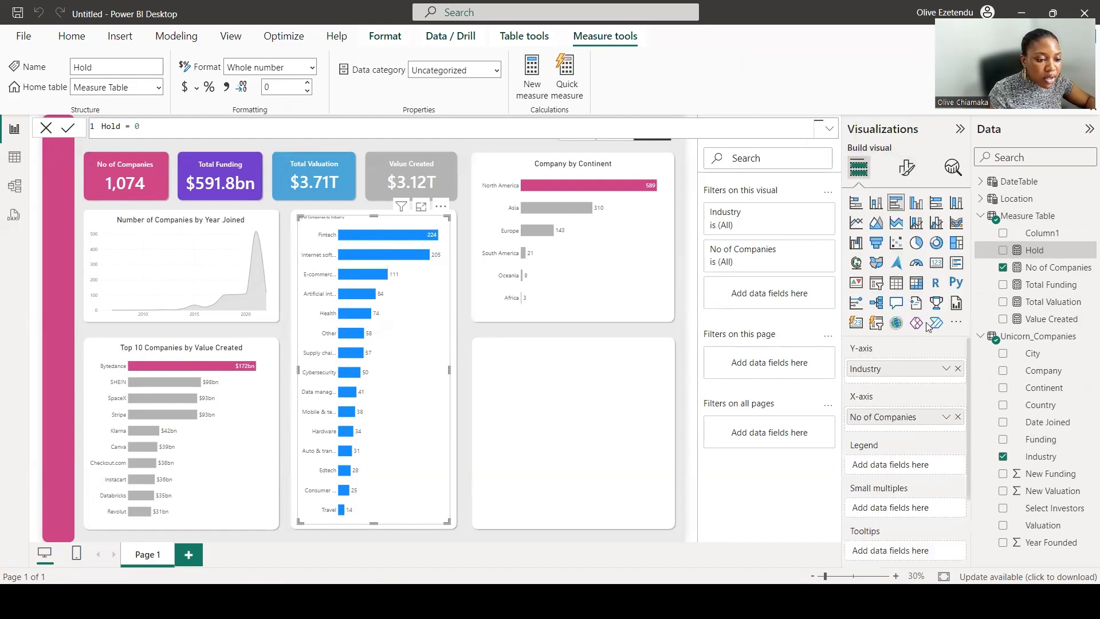
click(1002, 250)
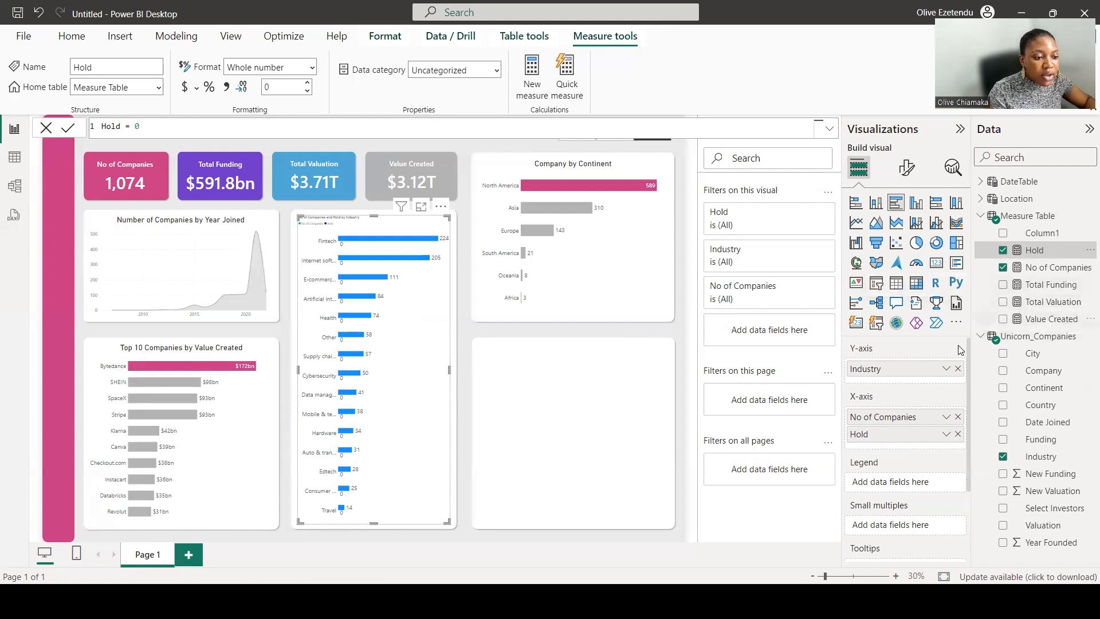
drag(885, 435, 892, 417)
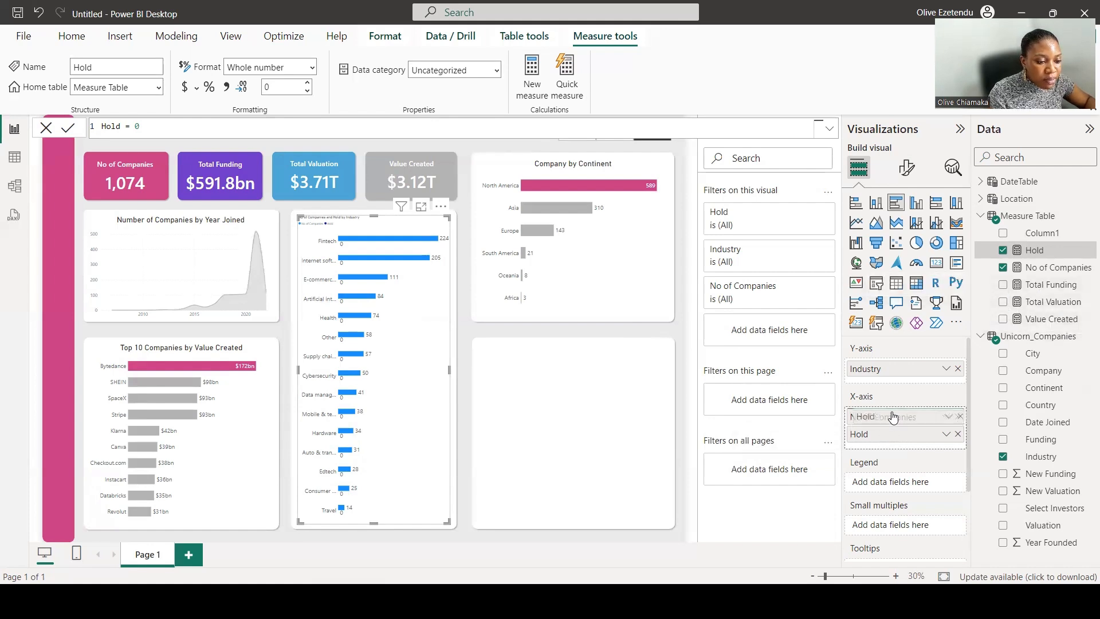
Turn off the industry bar chart's legend.
click(906, 167)
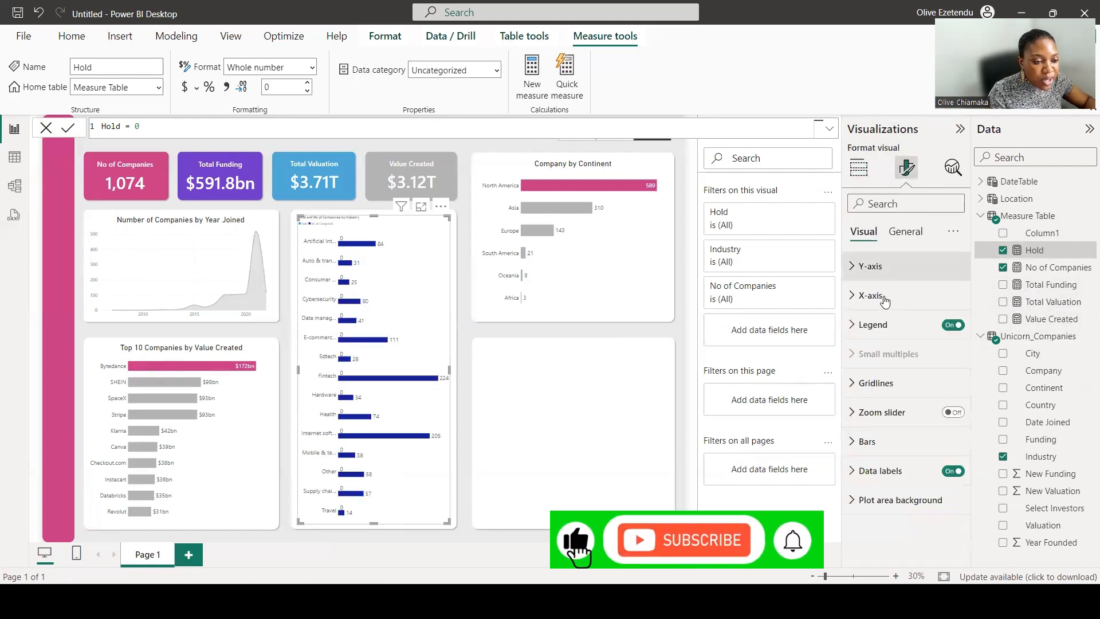
click(952, 324)
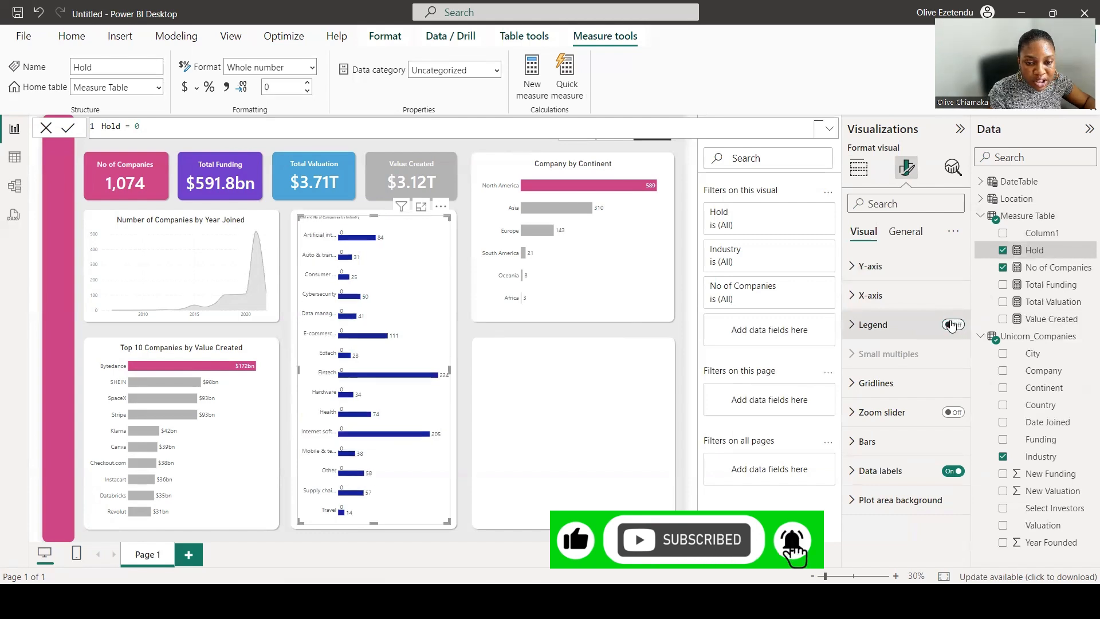
click(952, 324)
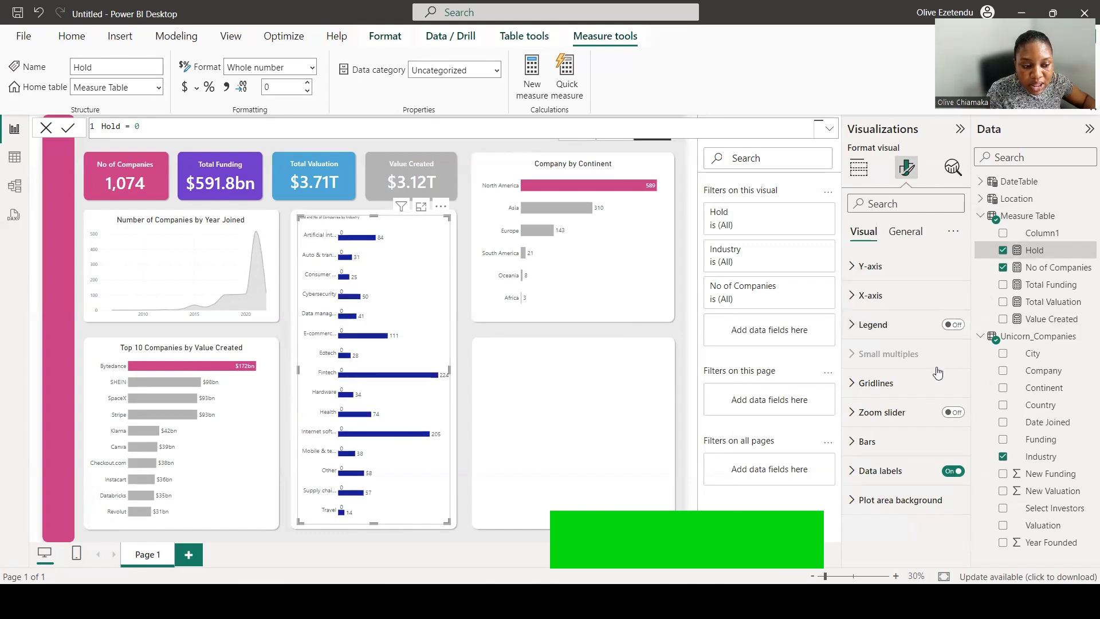
Expand the bar chart's Y-axis settings and toggle its values switch.
click(854, 267)
click(946, 300)
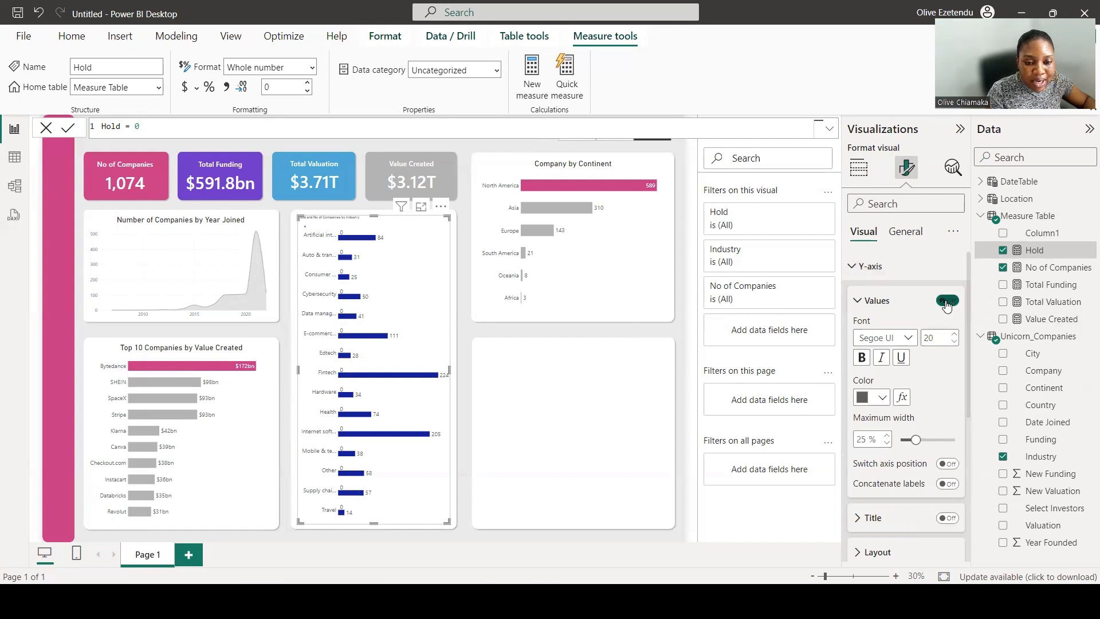
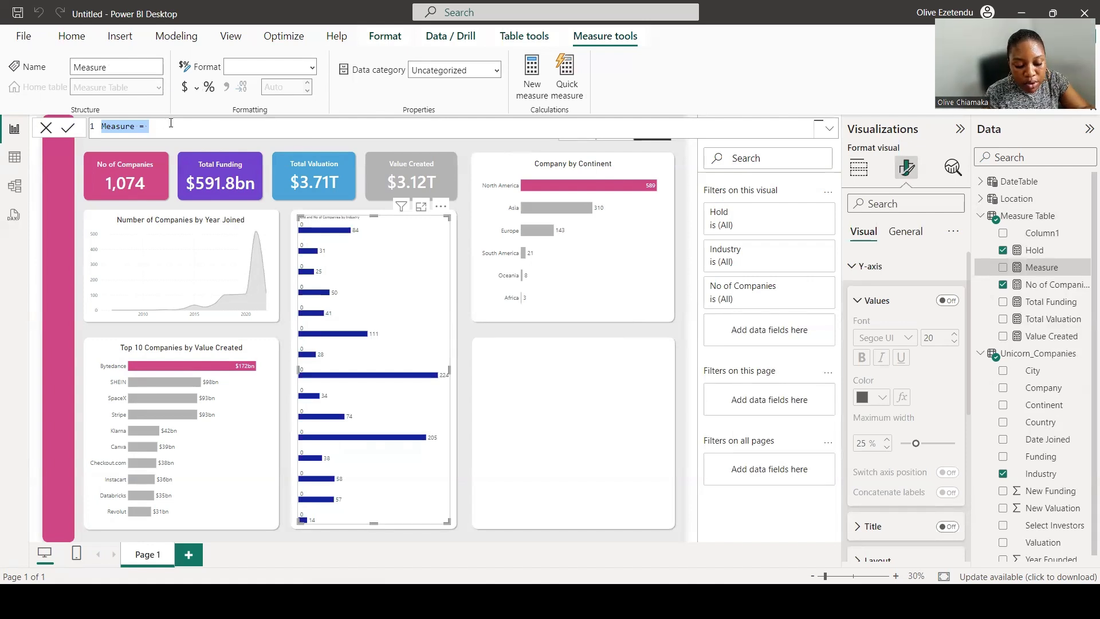
Define the new measure as Industry = SELECTEDVALUE(Unicorn_Companies[Industry]).
text(Com)
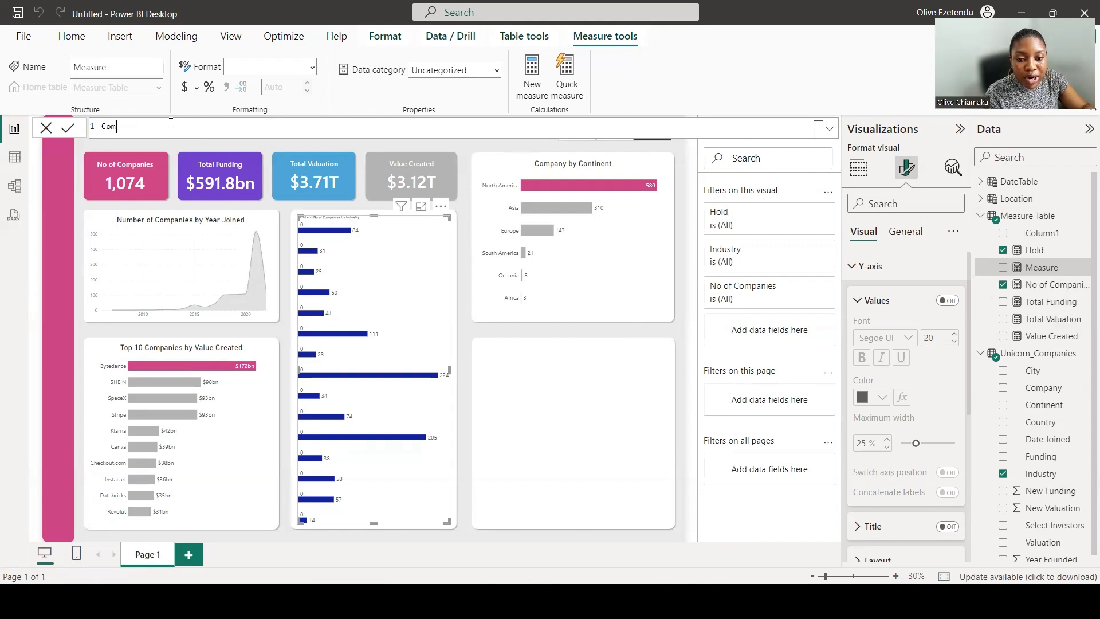
key(BackSpace)
key(BackSpace)
text(In)
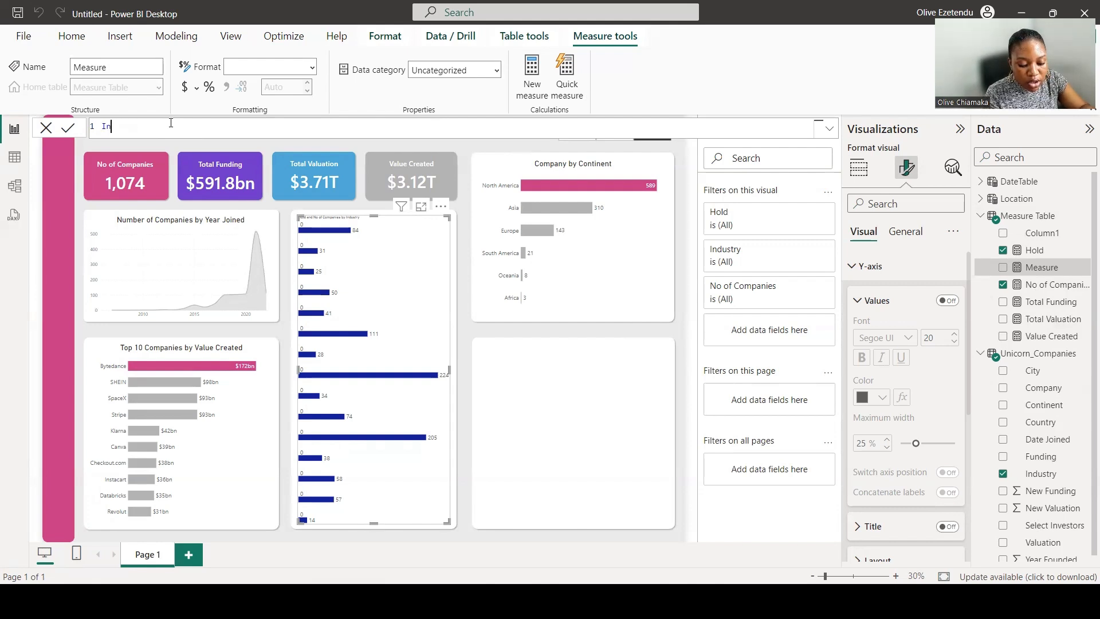
text(dustry )
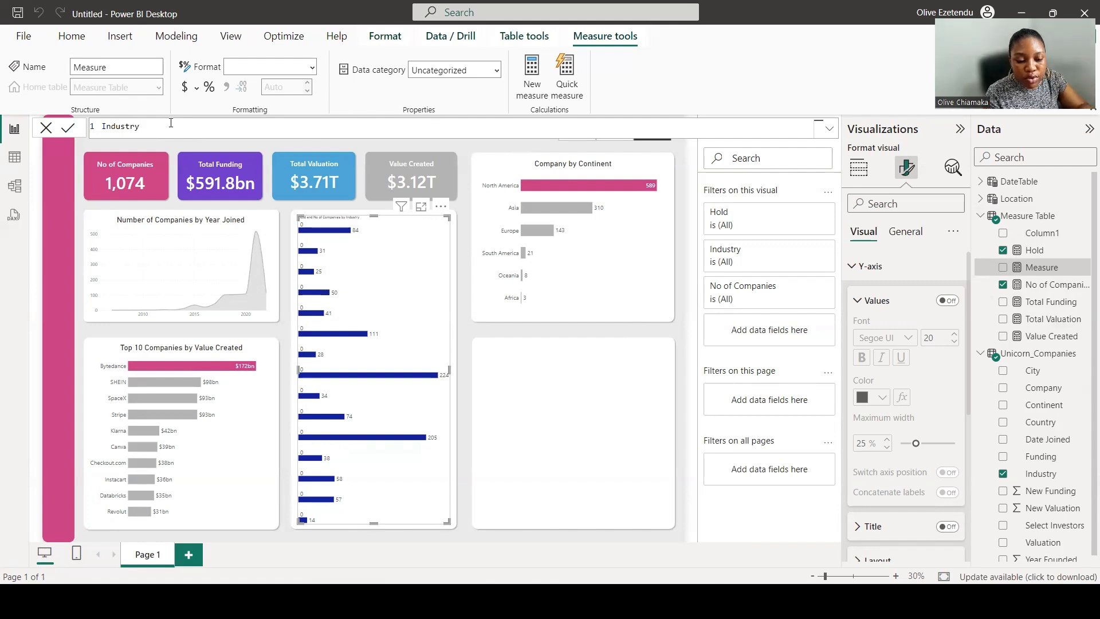
text(= Se)
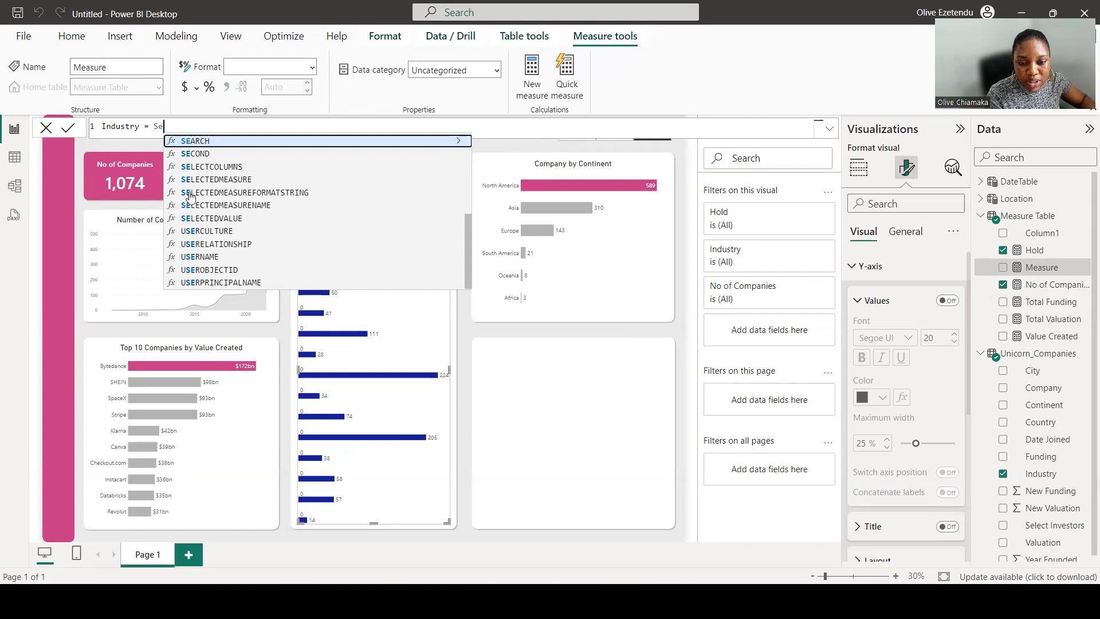
click(205, 221)
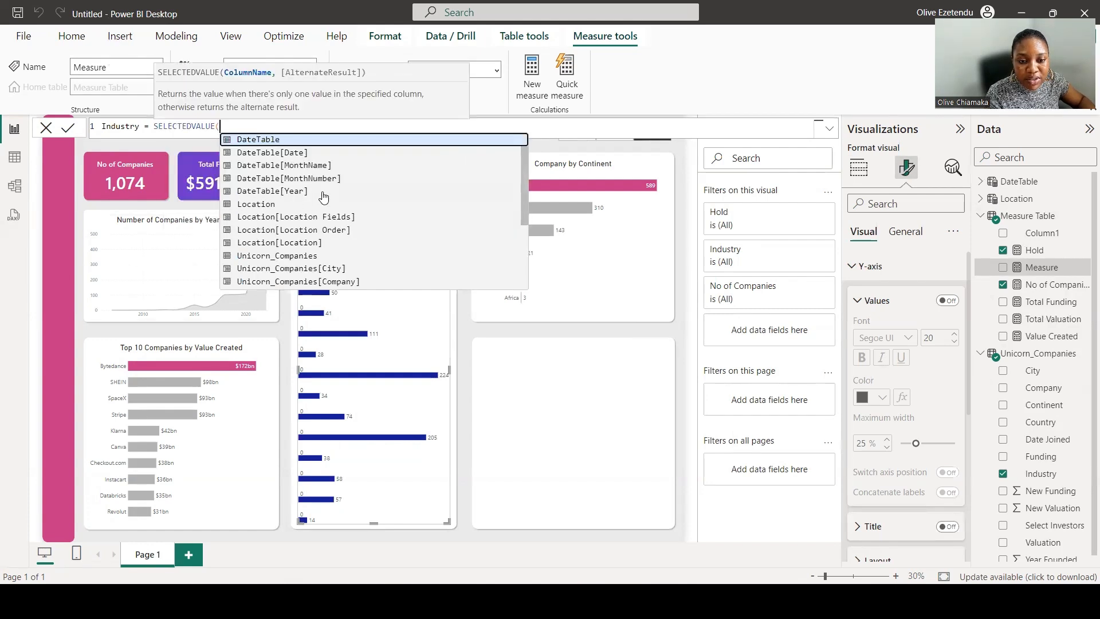
scroll(338, 218, down, 4)
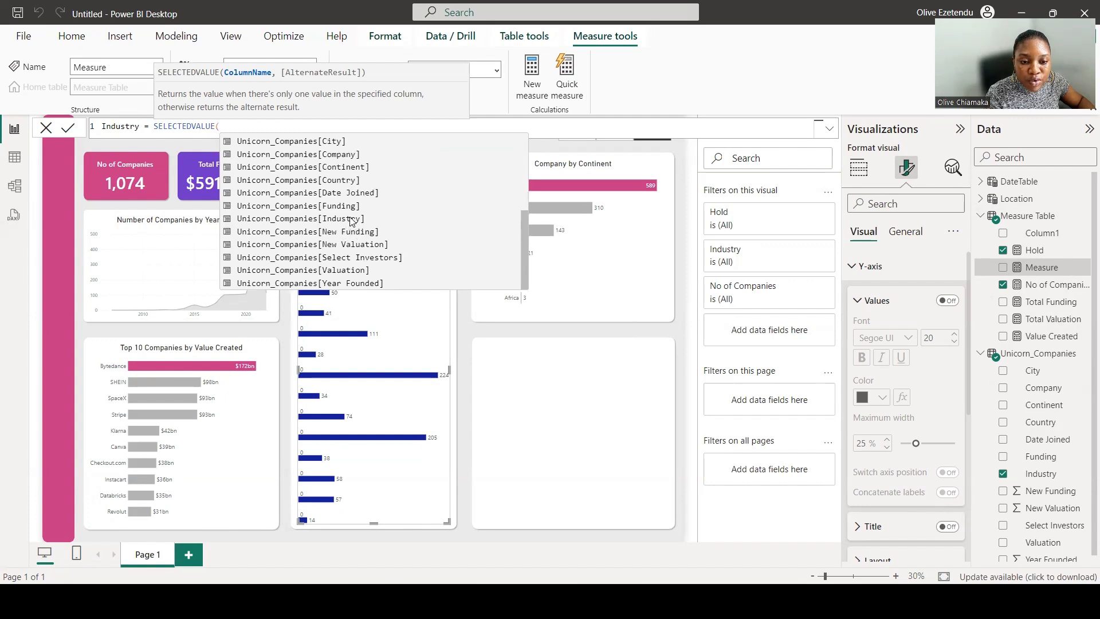
click(351, 219)
text())
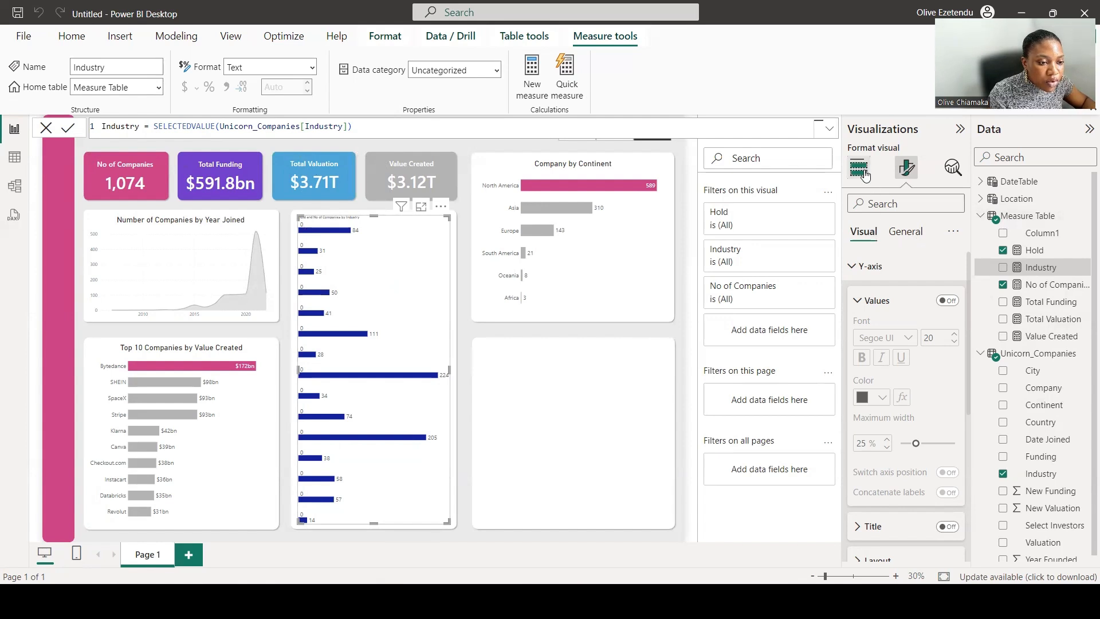
Set the Hold series' data label value field to the Industry measure with font size 25 on the industry bar chart.
scroll(899, 286, down, 4)
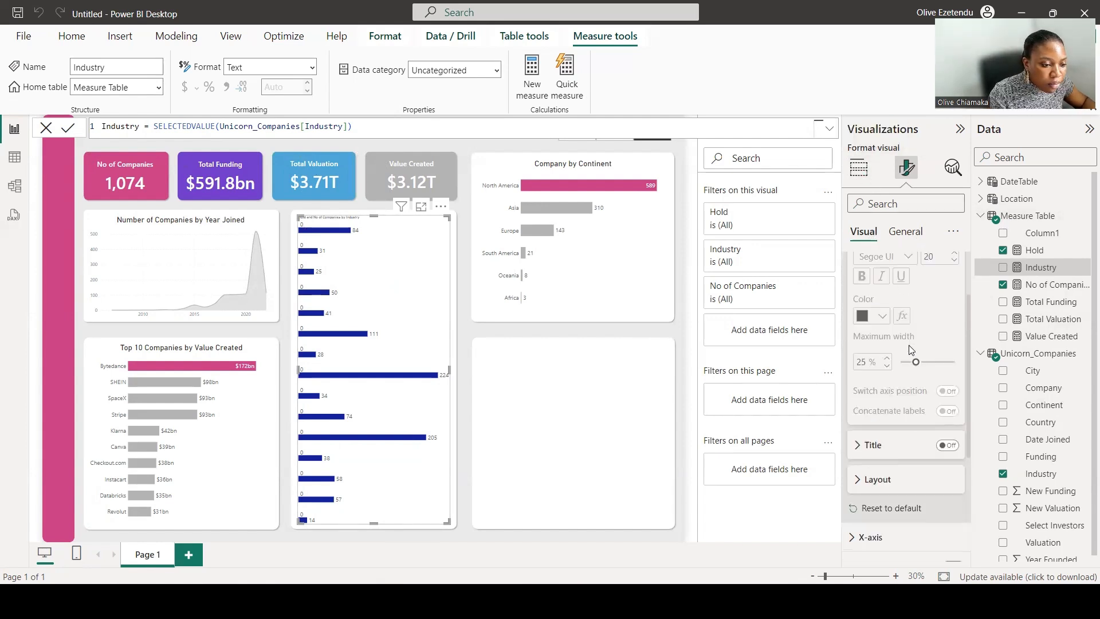
scroll(911, 350, down, 1)
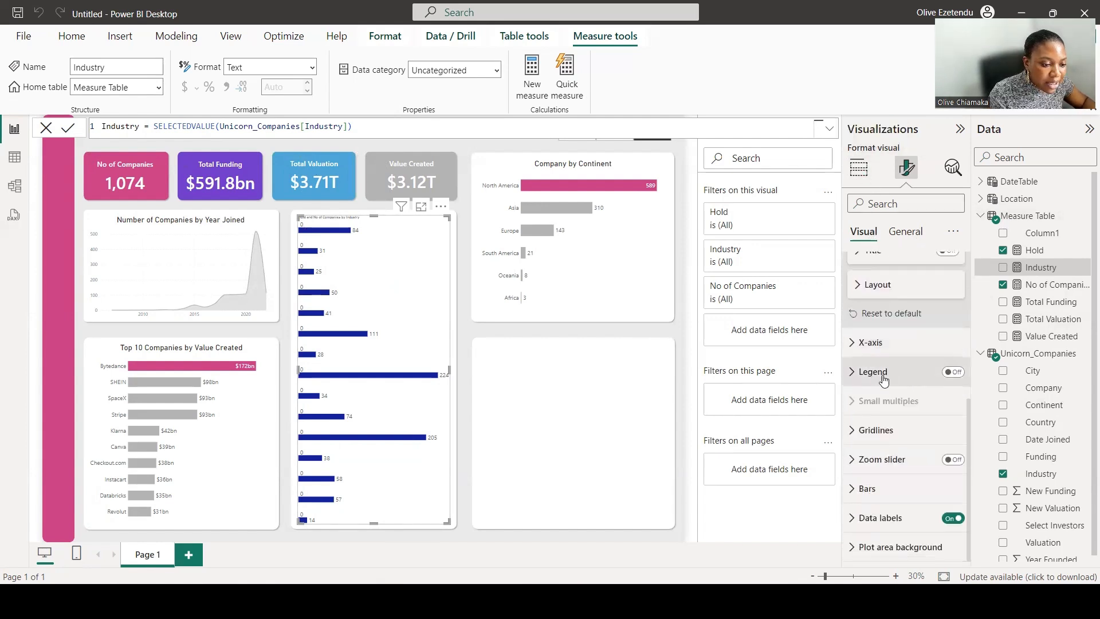
click(880, 517)
scroll(890, 412, down, 4)
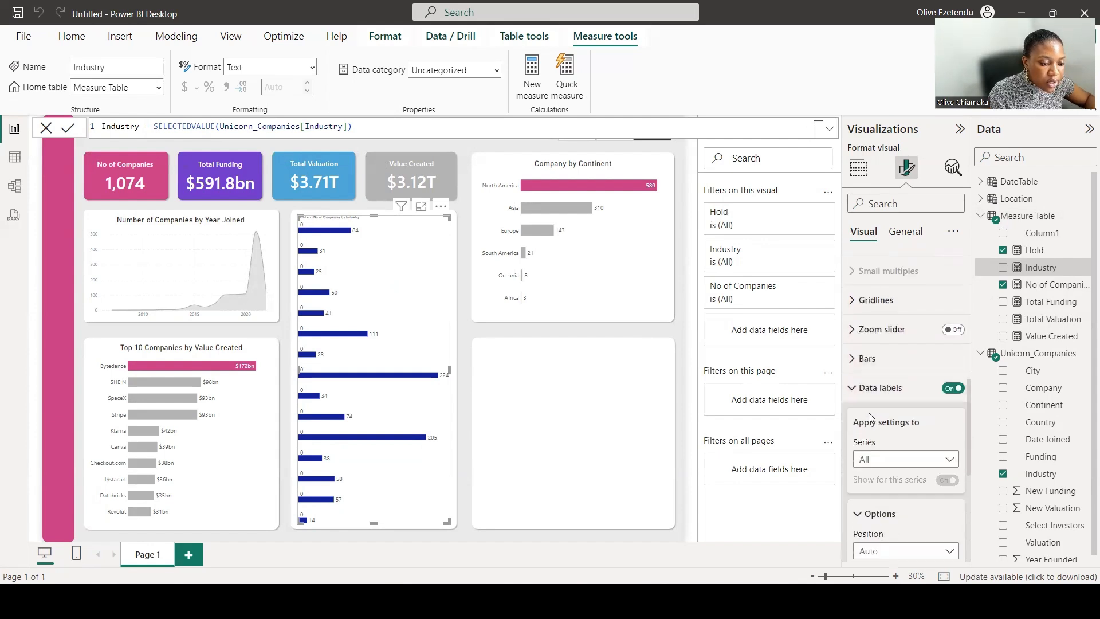
click(895, 405)
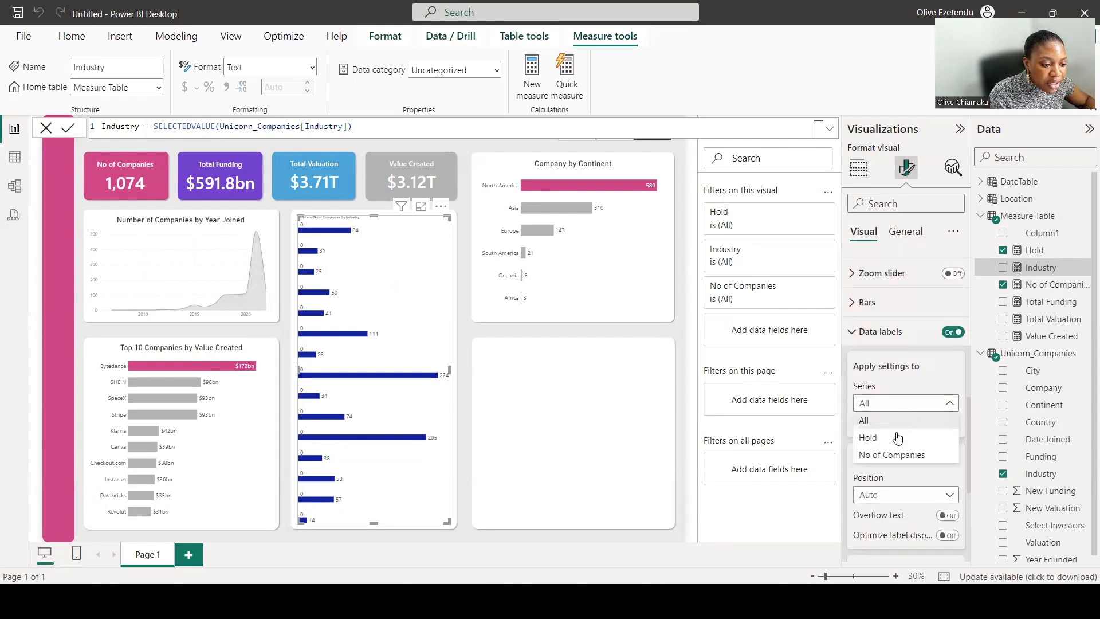
click(895, 438)
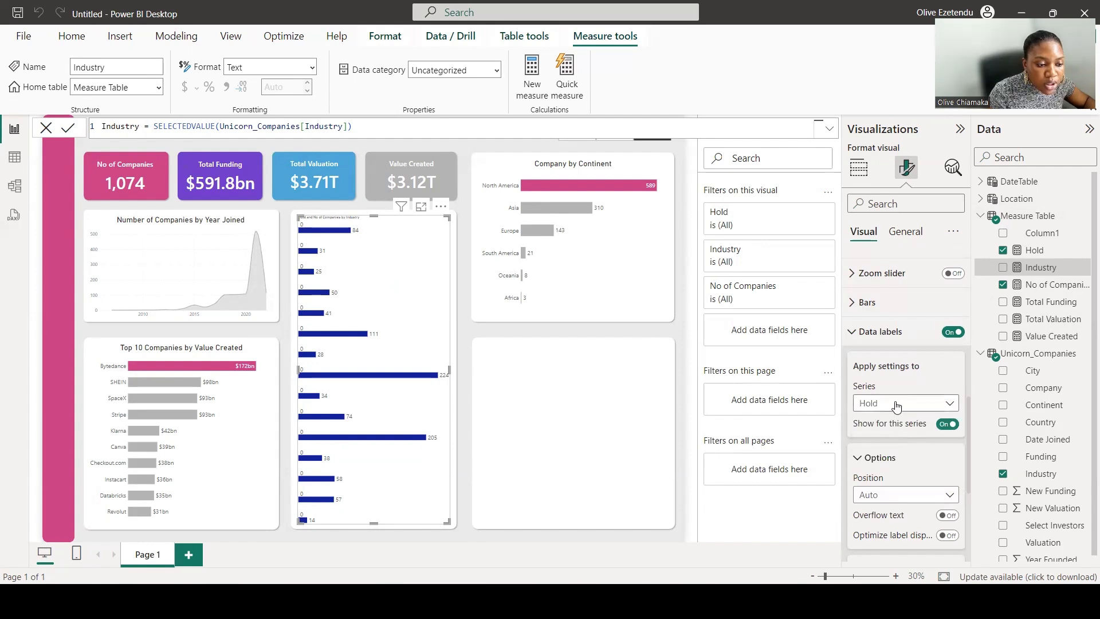
scroll(897, 405, down, 3)
scroll(896, 406, down, 1)
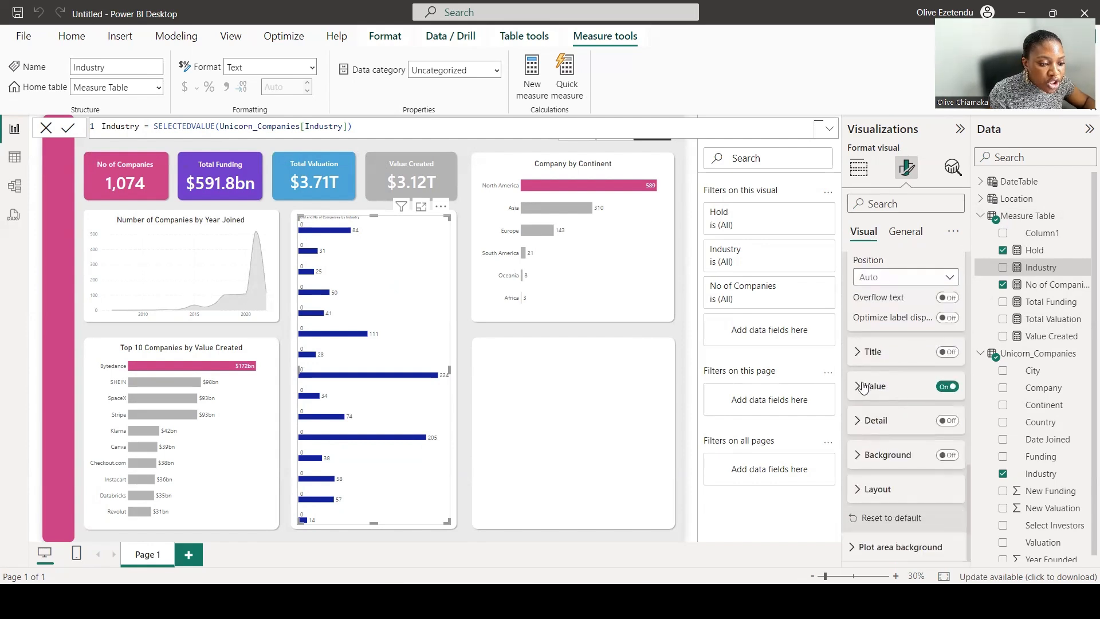
click(863, 387)
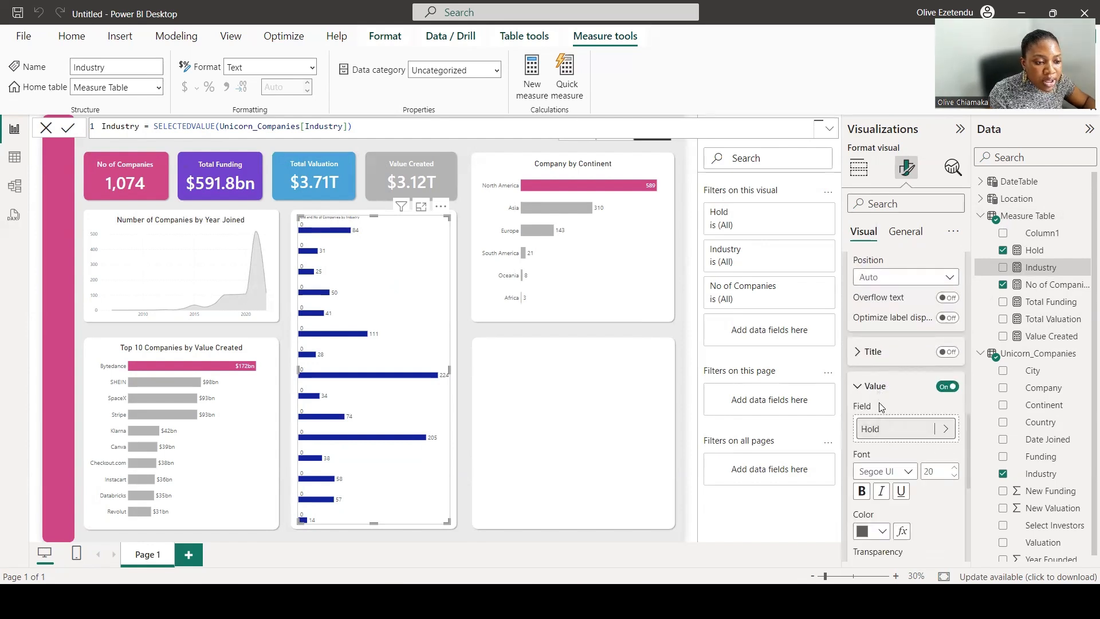
click(897, 428)
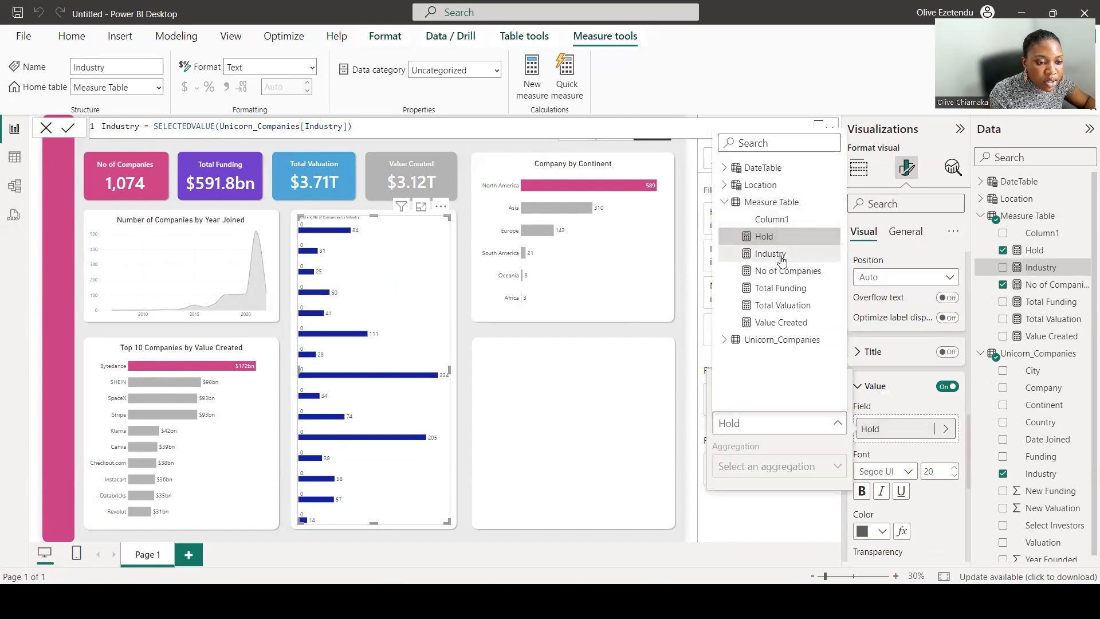
click(783, 261)
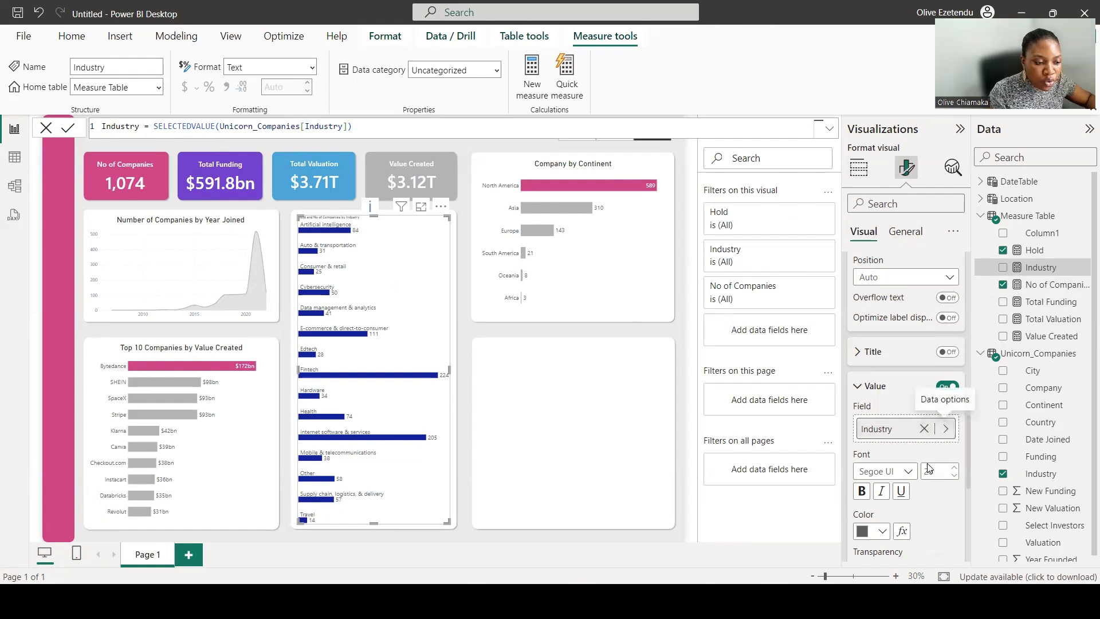
click(945, 472)
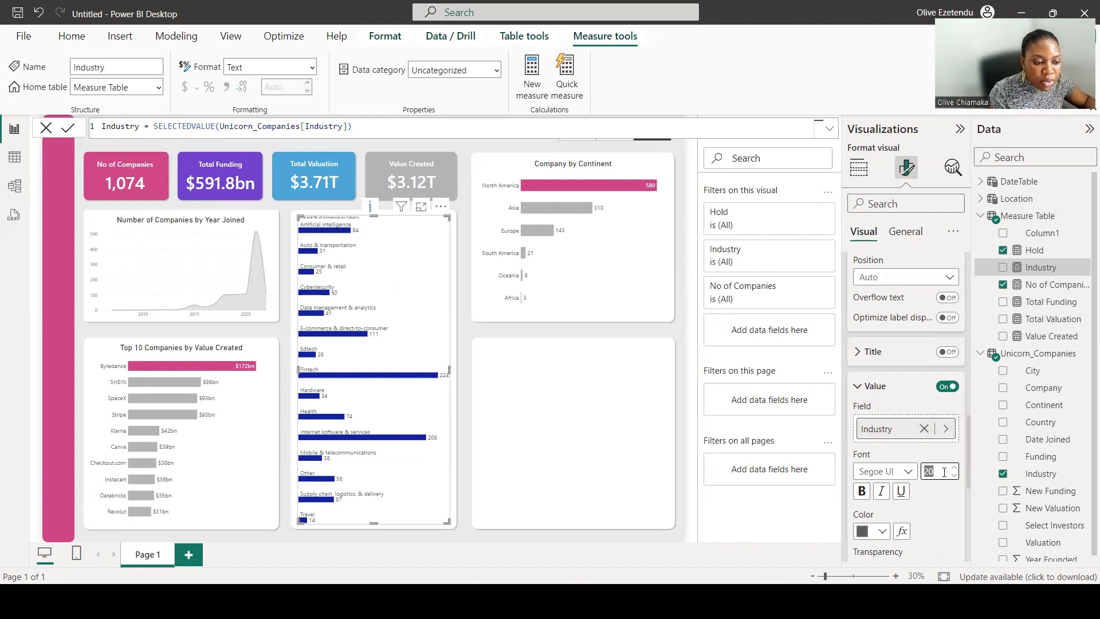
text(25)
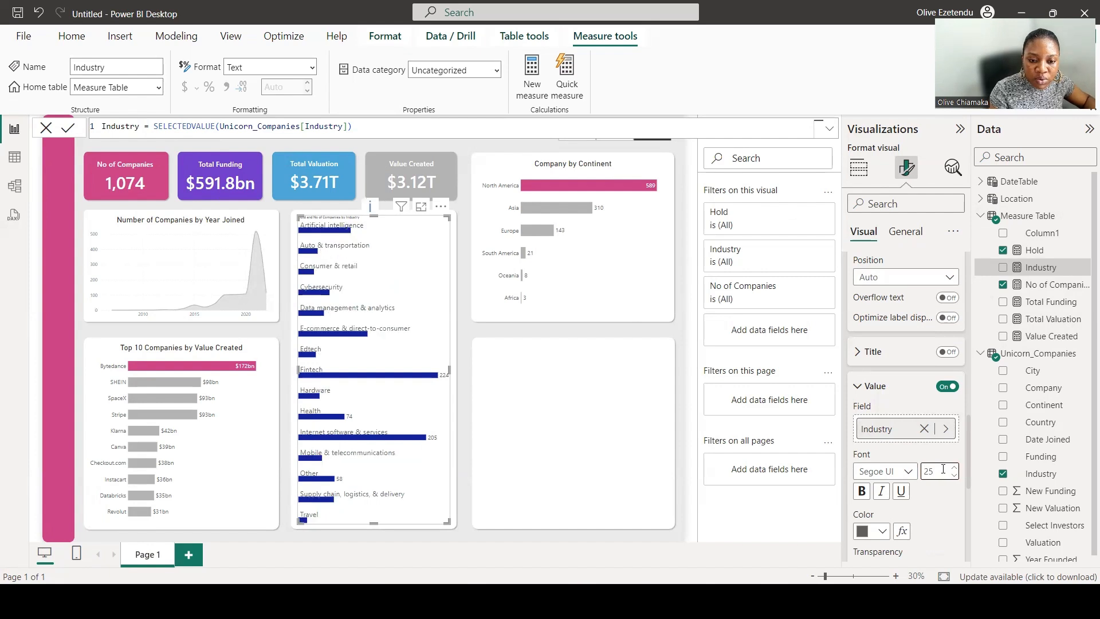
Set the bar chart's space between categories to 15%.
scroll(910, 412, up, 3)
click(896, 371)
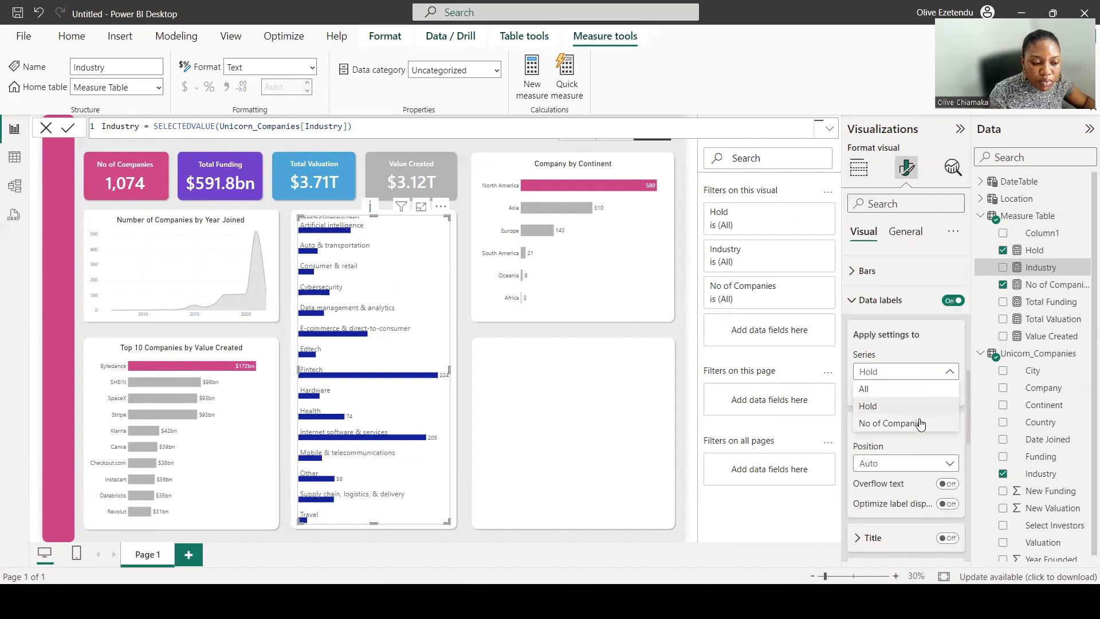
click(855, 276)
click(857, 276)
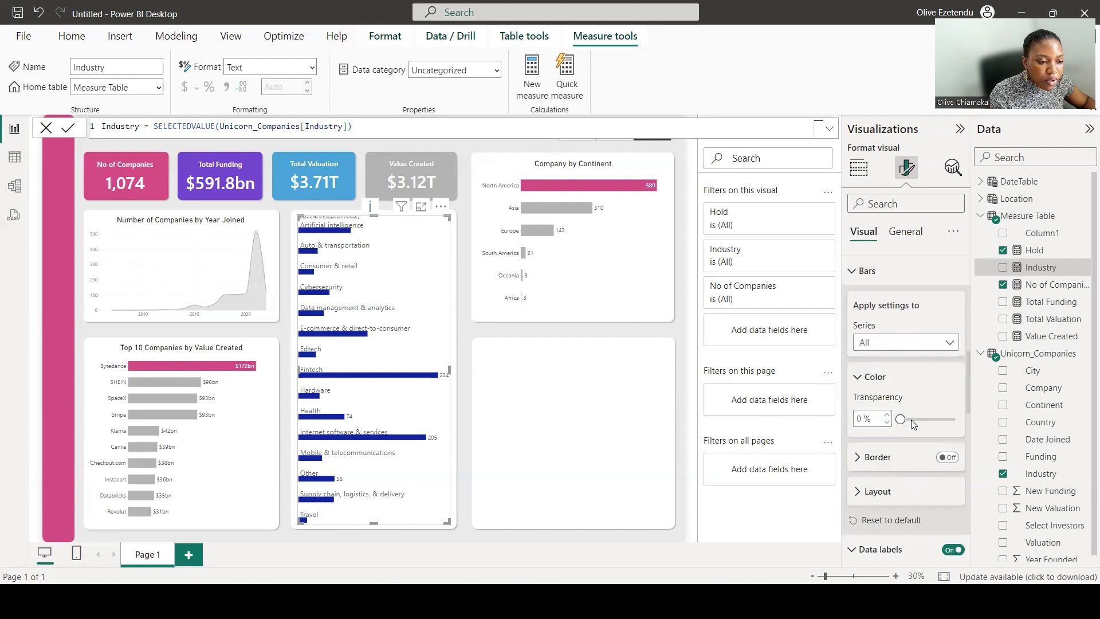
click(903, 491)
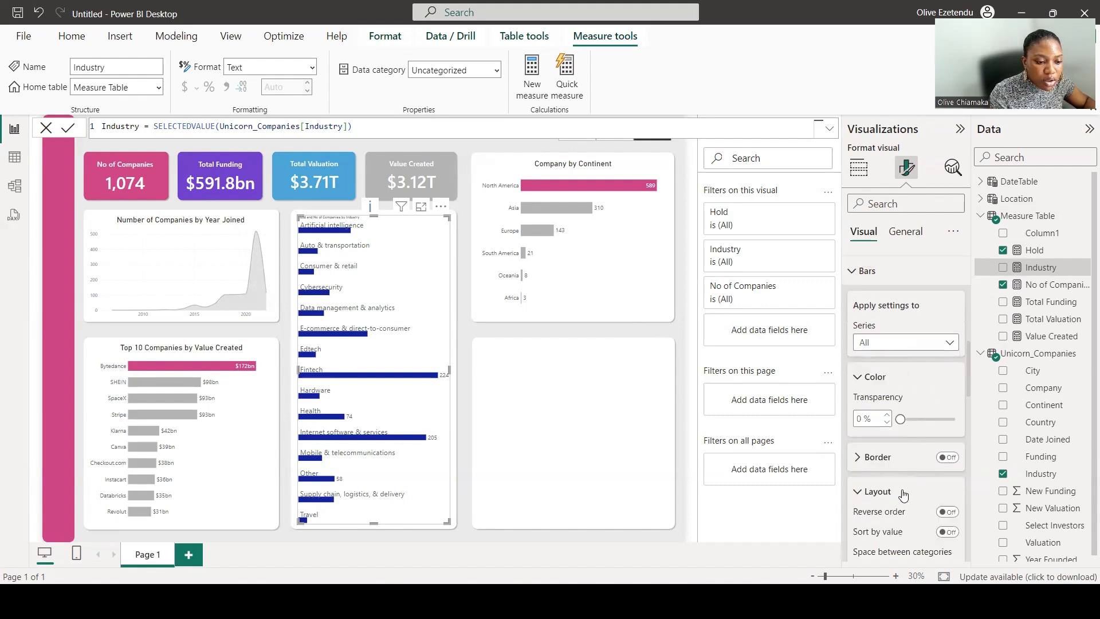
scroll(920, 436, down, 2)
scroll(918, 517, down, 2)
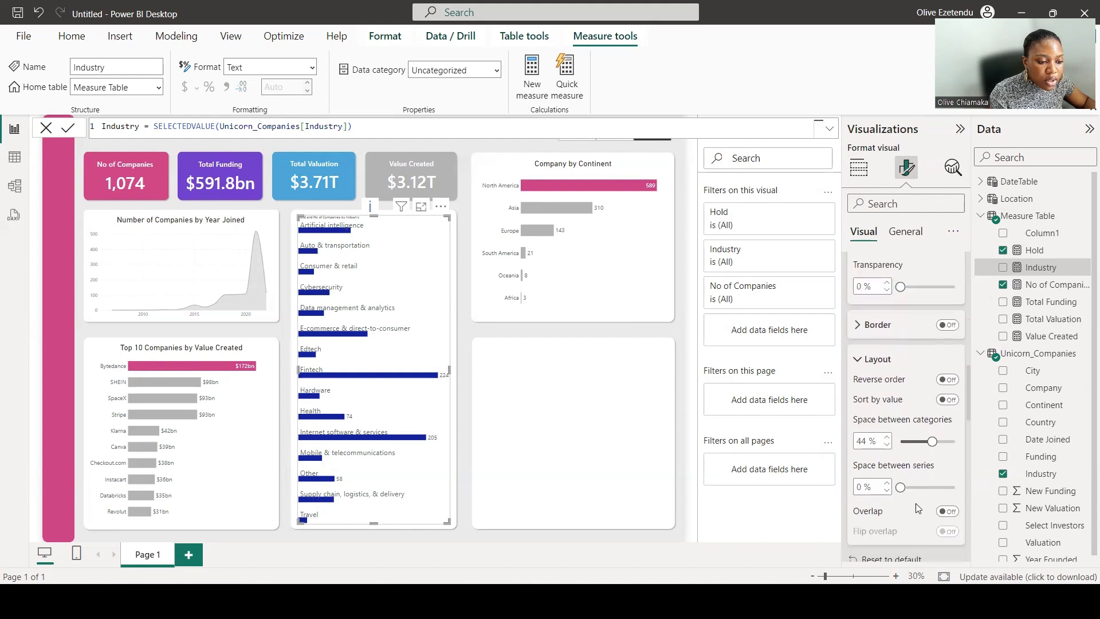
drag(932, 388, 910, 389)
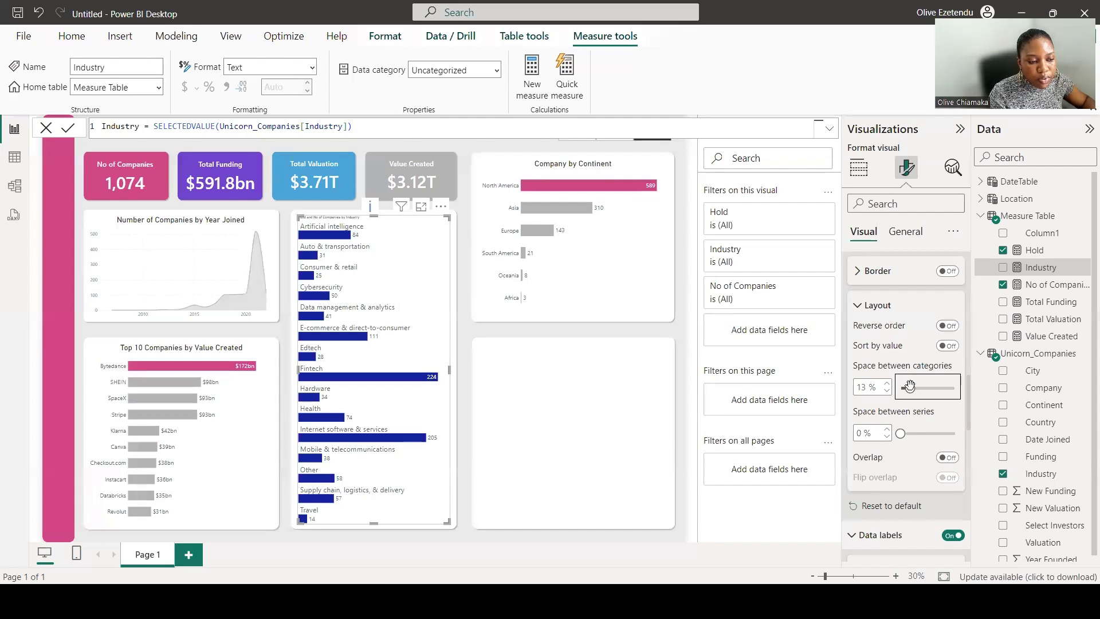
drag(910, 385, 912, 387)
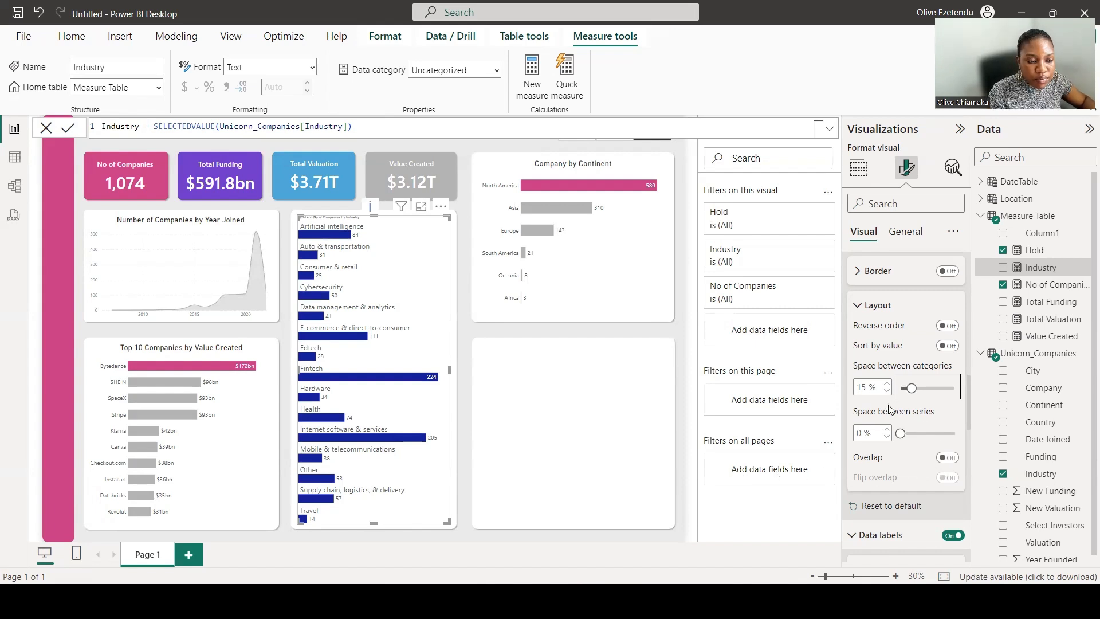
Review the bar chart's bars and data label format settings.
scroll(888, 409, down, 8)
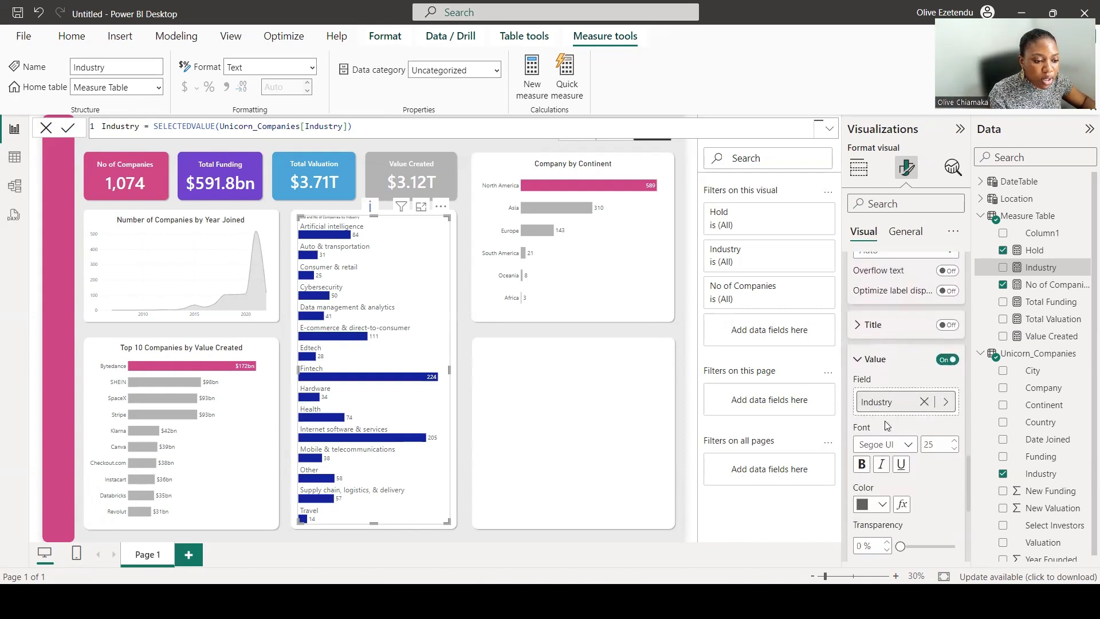
scroll(887, 427, down, 2)
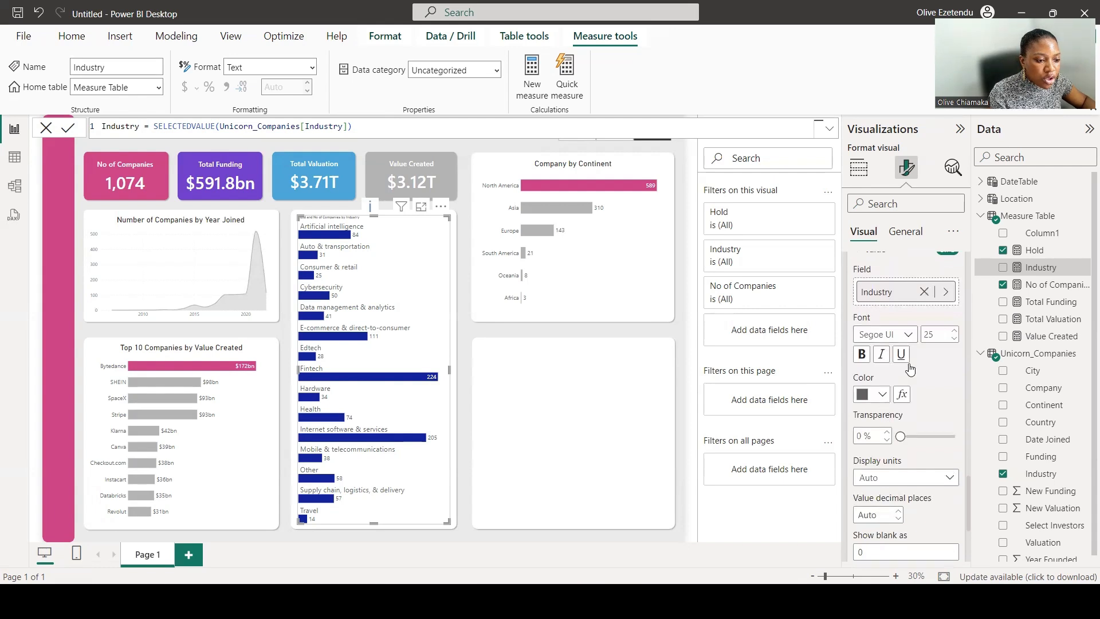
scroll(908, 367, up, 3)
scroll(909, 370, up, 3)
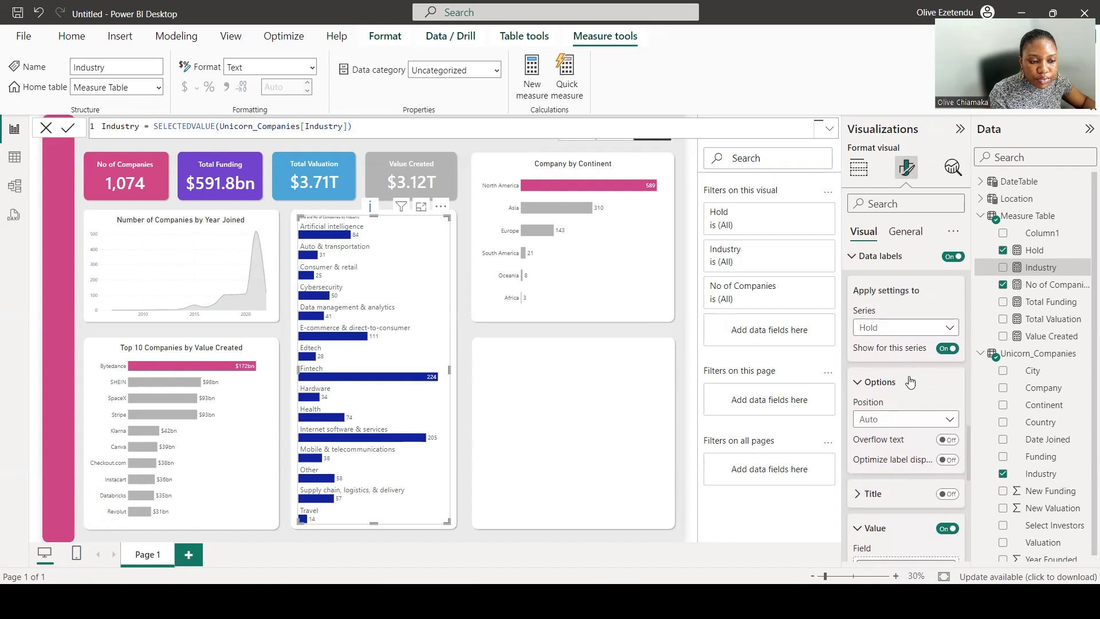
scroll(909, 389, up, 6)
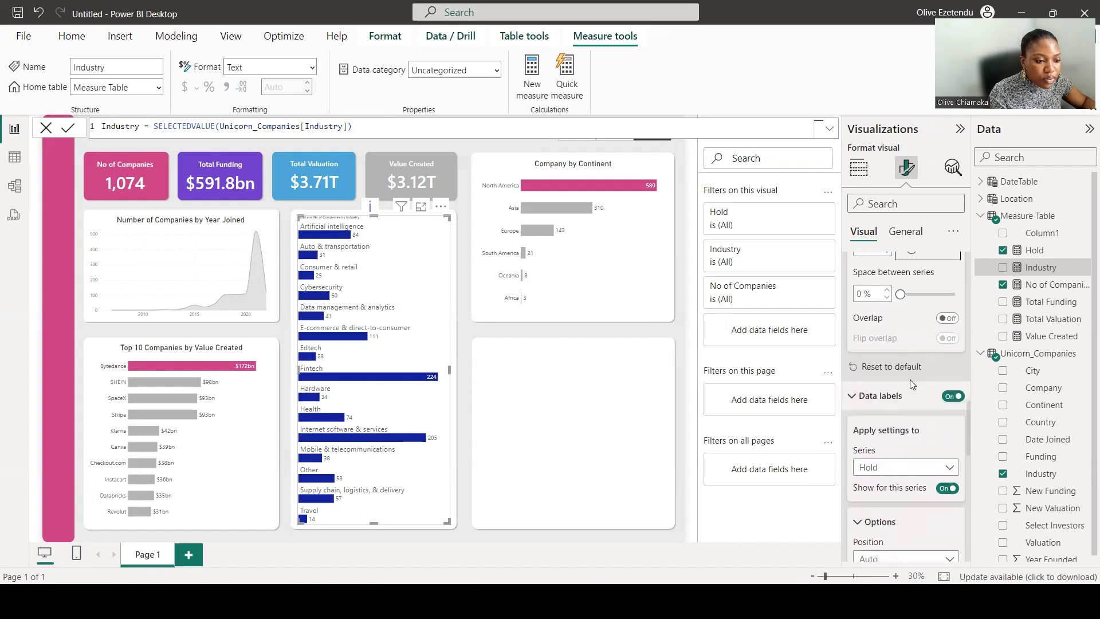
scroll(911, 382, up, 5)
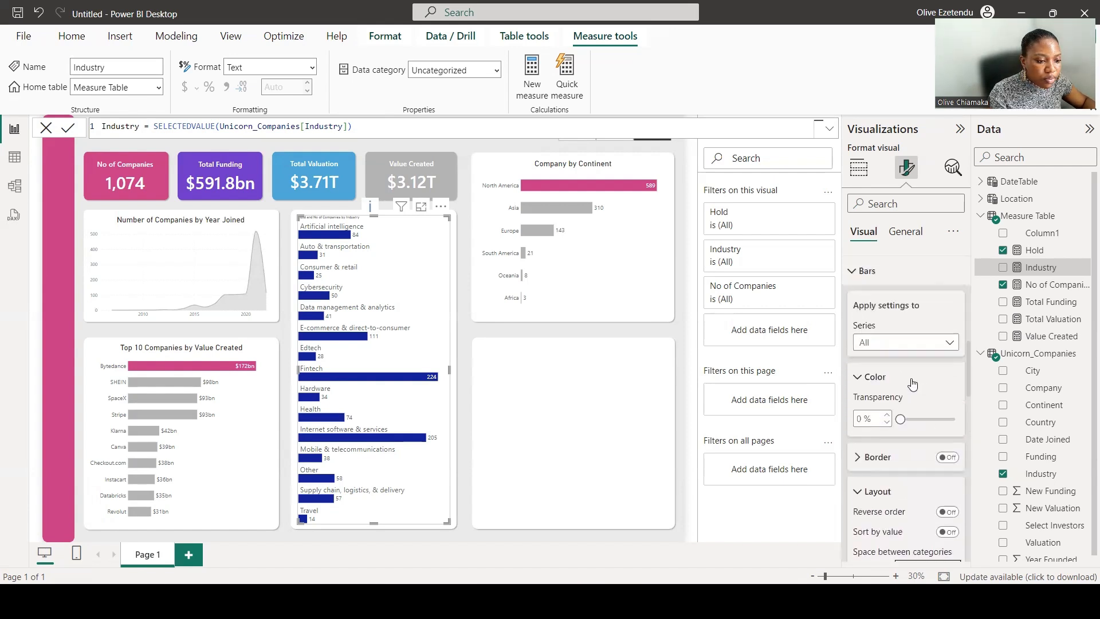
scroll(912, 385, up, 1)
scroll(910, 390, down, 1)
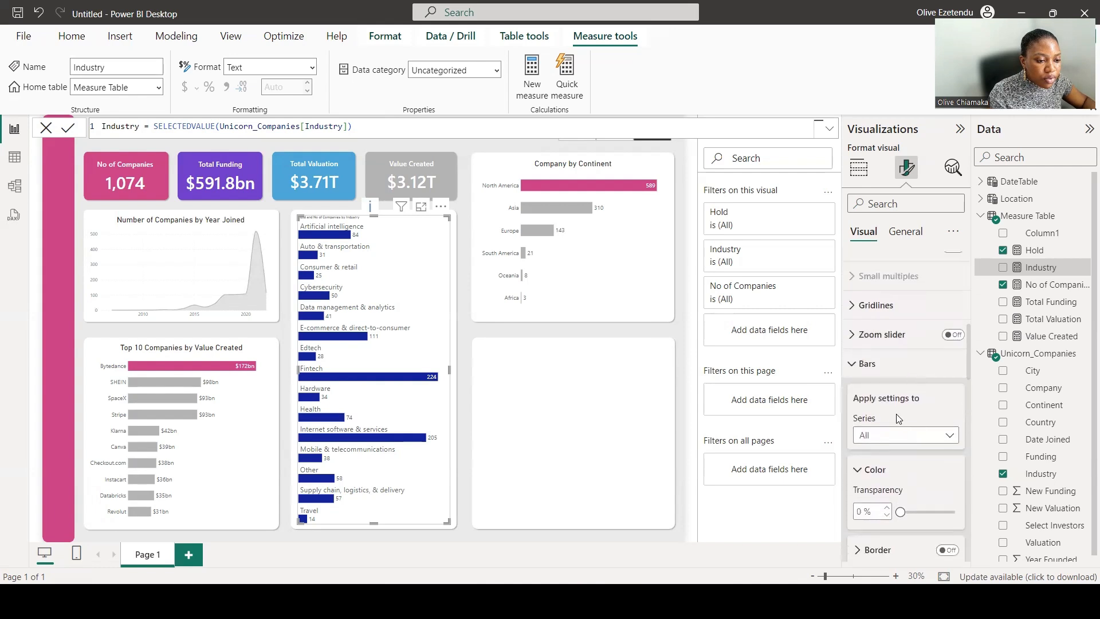
Set the No of Companies series' bar colour to grey.
click(949, 436)
click(920, 487)
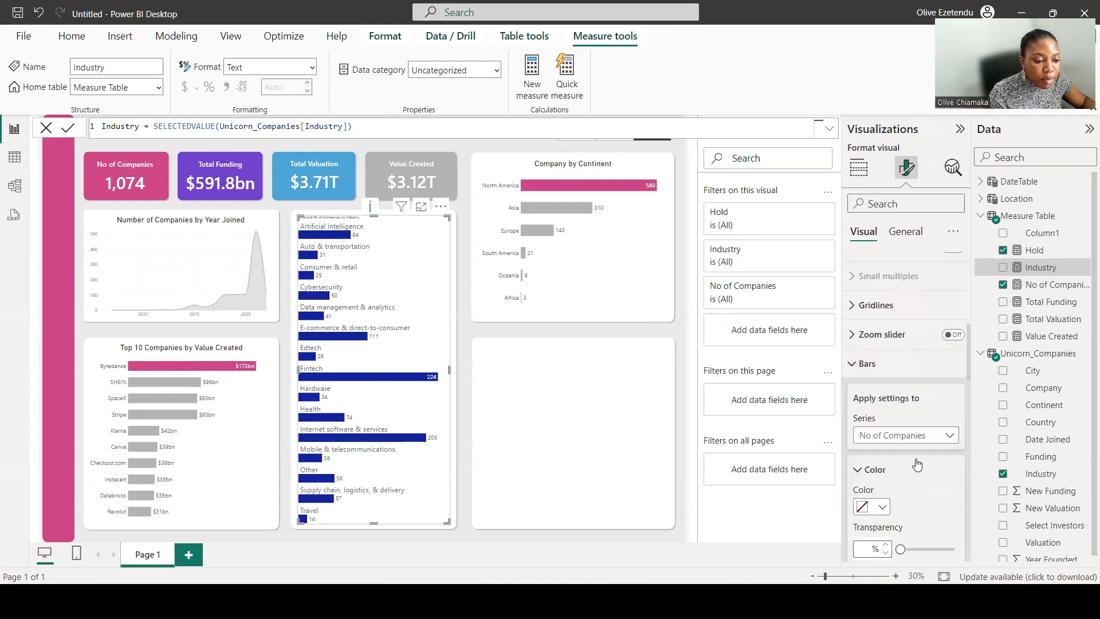
scroll(885, 378, down, 2)
click(883, 369)
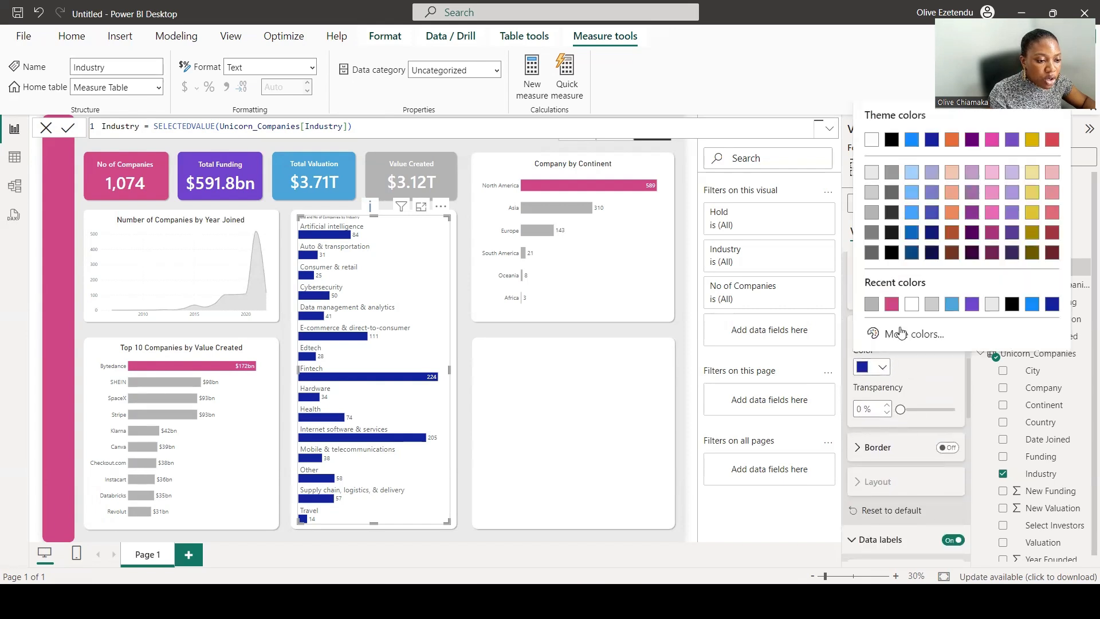
click(871, 304)
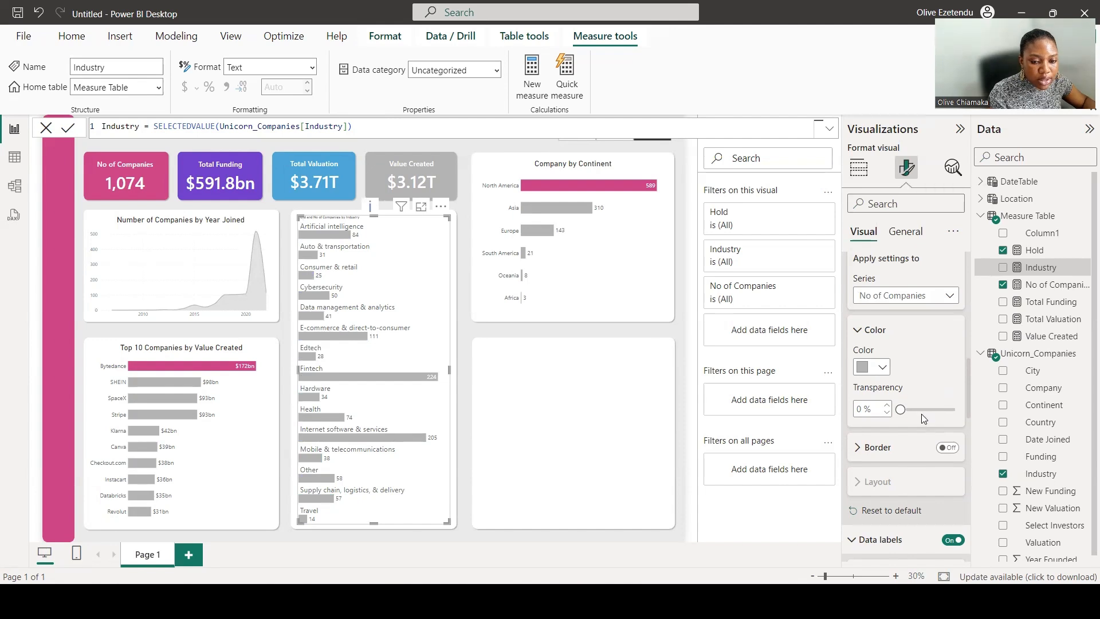
Retitle the industry bar chart "No of Companies by Industry" and set the title font size to 30.
scroll(919, 400, down, 5)
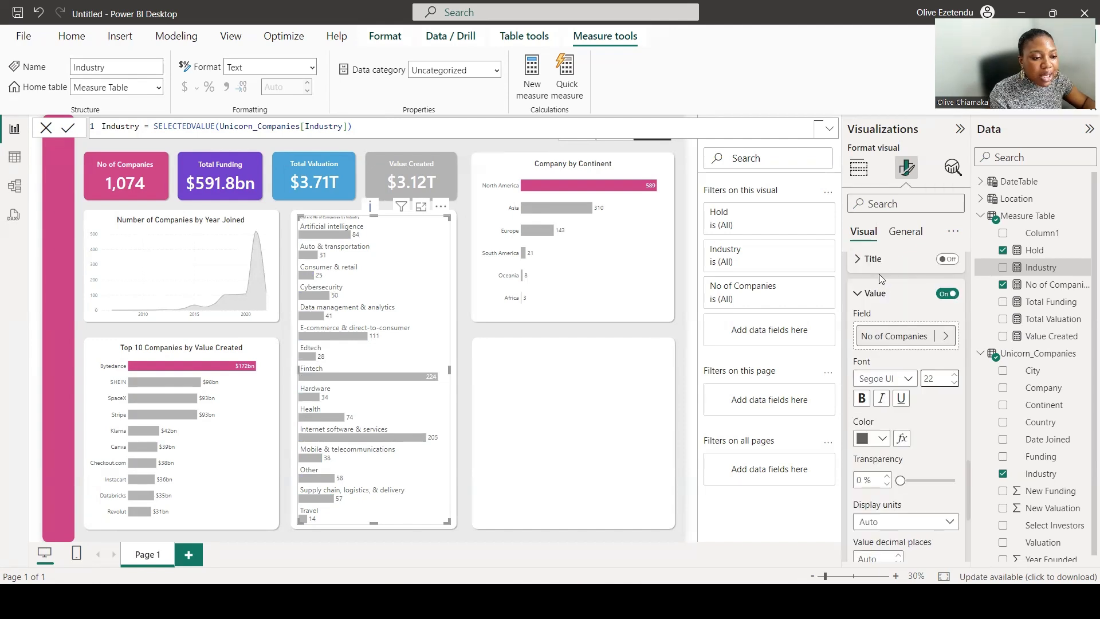
click(903, 232)
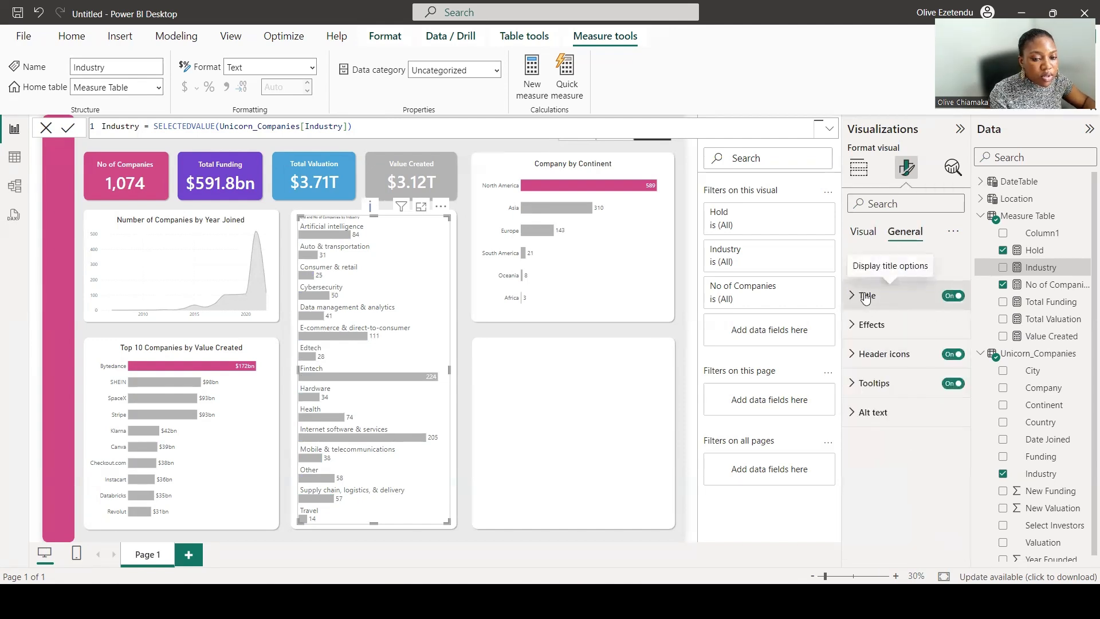
click(865, 297)
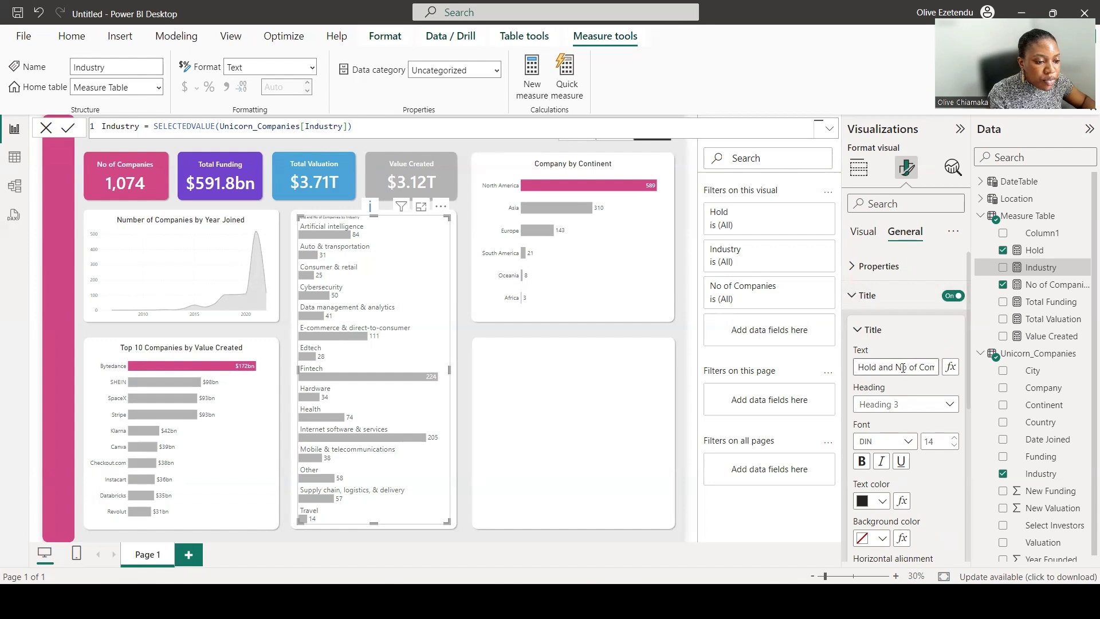
drag(917, 367, 853, 367)
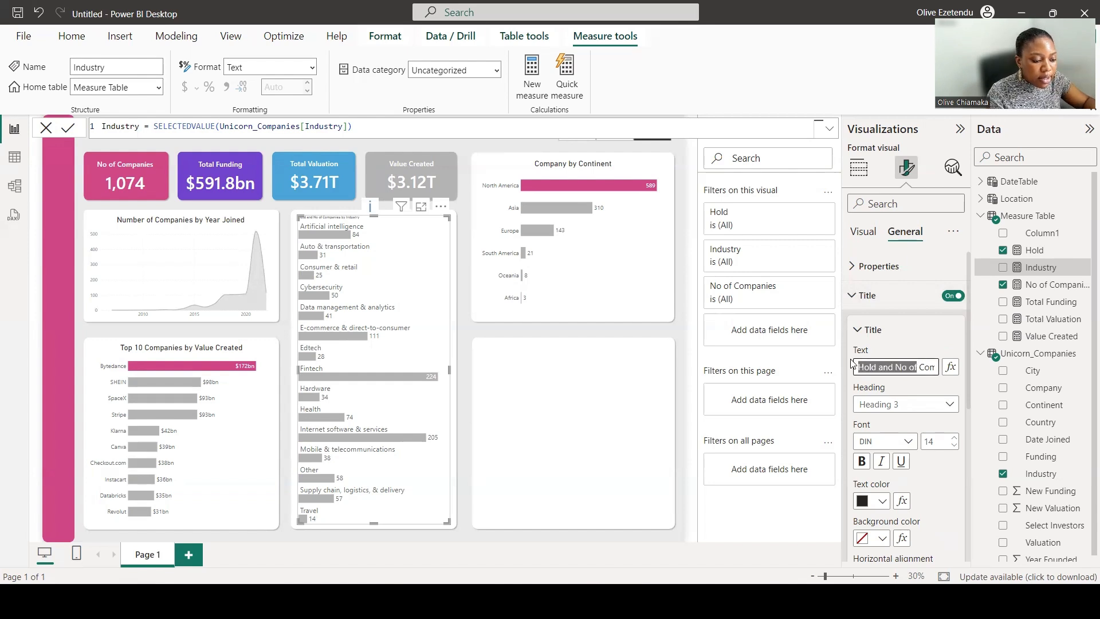
key(BackSpace)
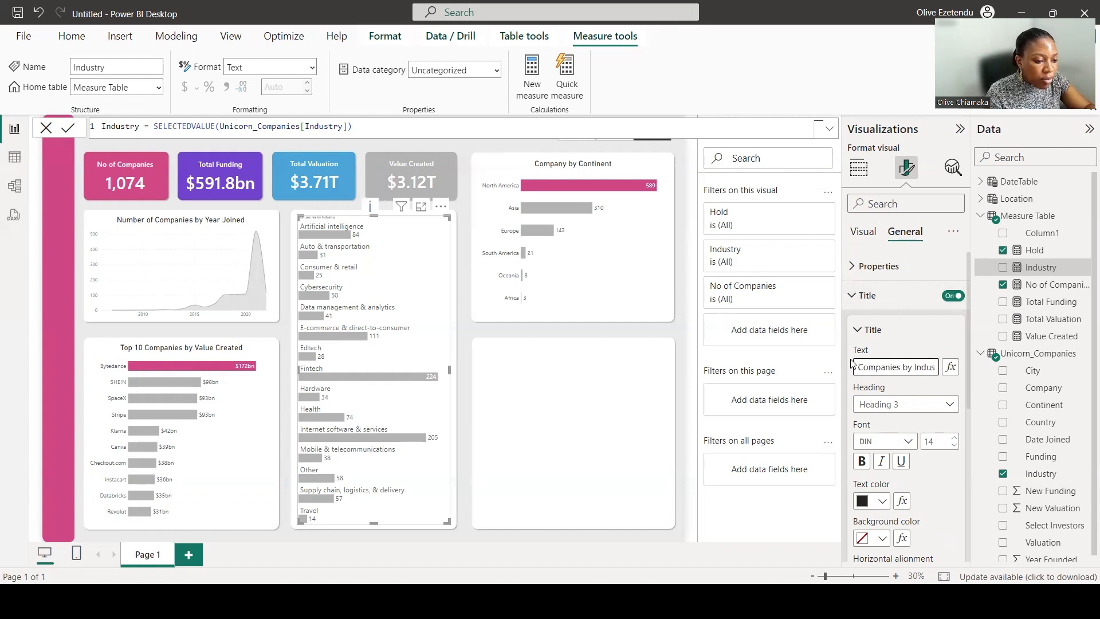
text(No of)
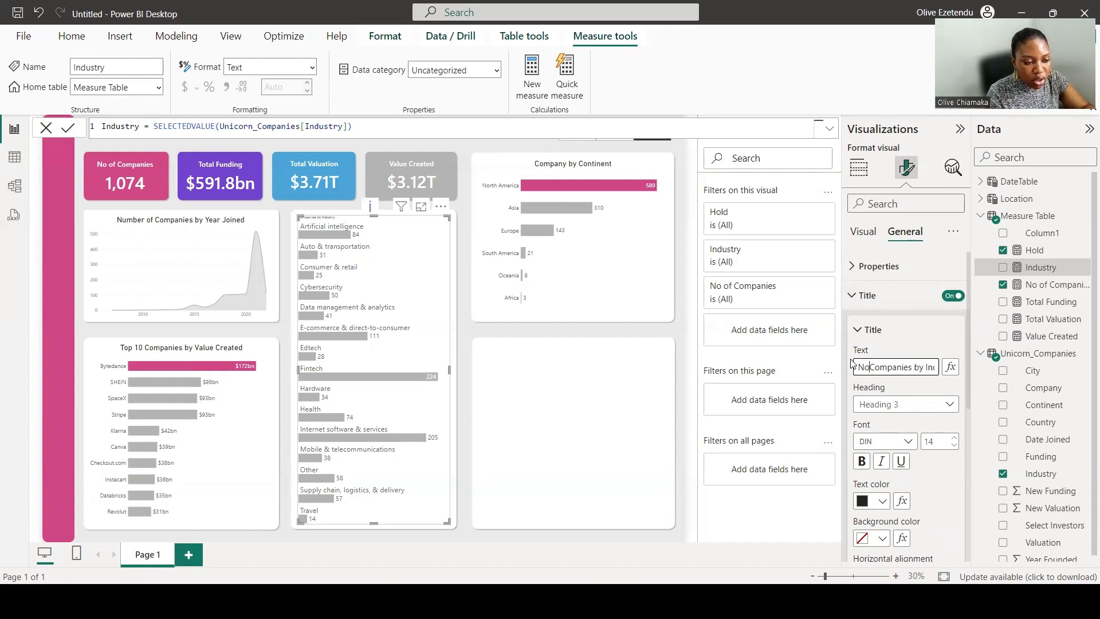
double_click(940, 442)
text(30)
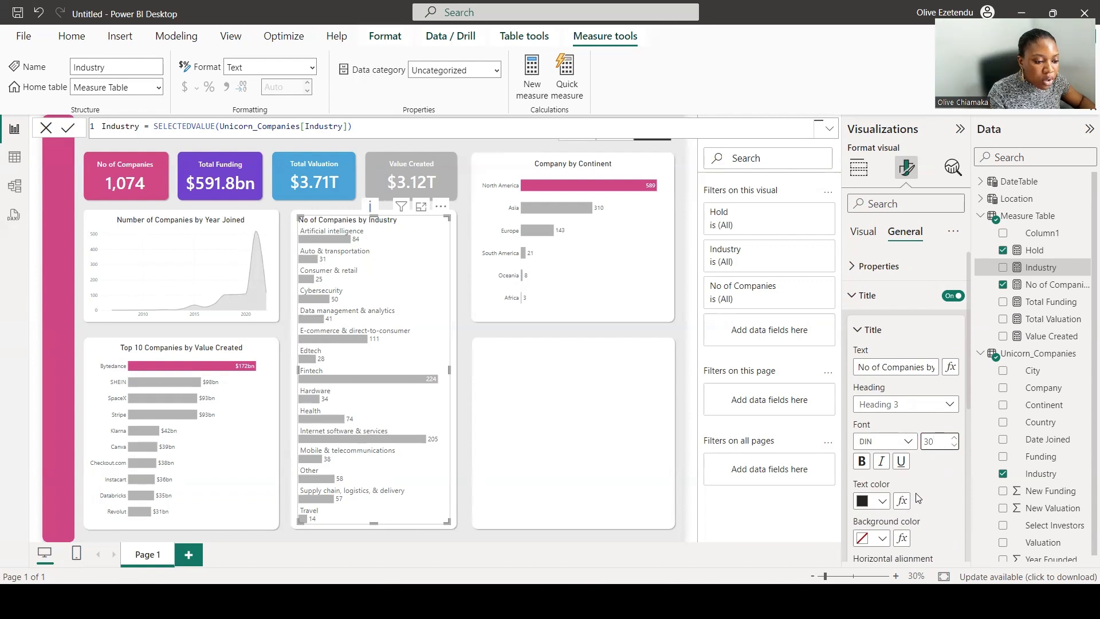
Center the industry bar chart's title horizontally.
scroll(922, 496, down, 1)
scroll(922, 499, down, 3)
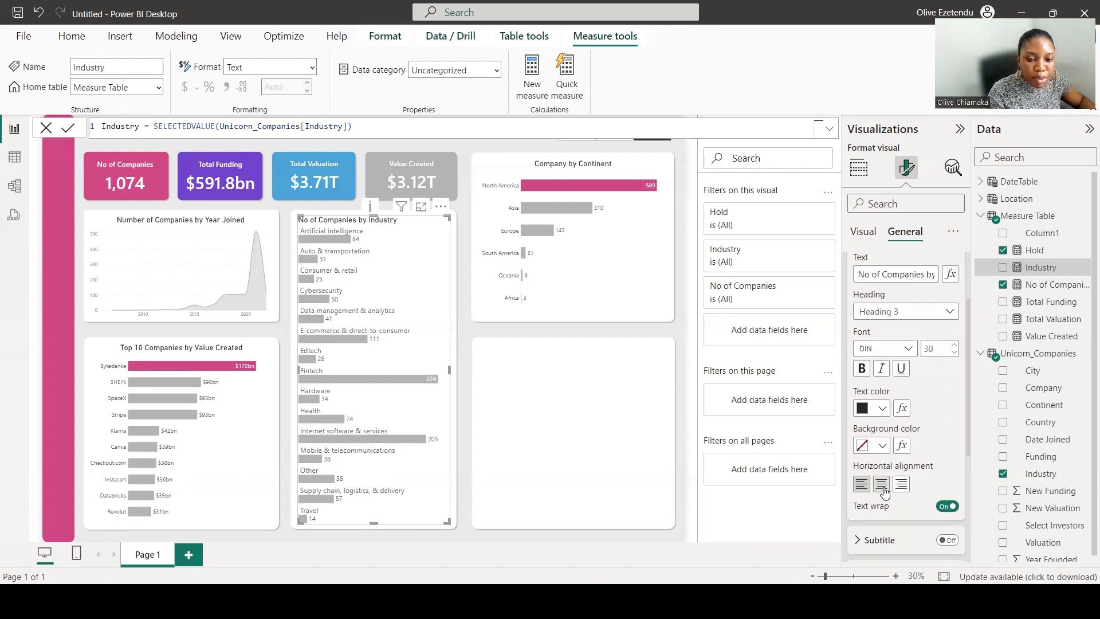
click(881, 484)
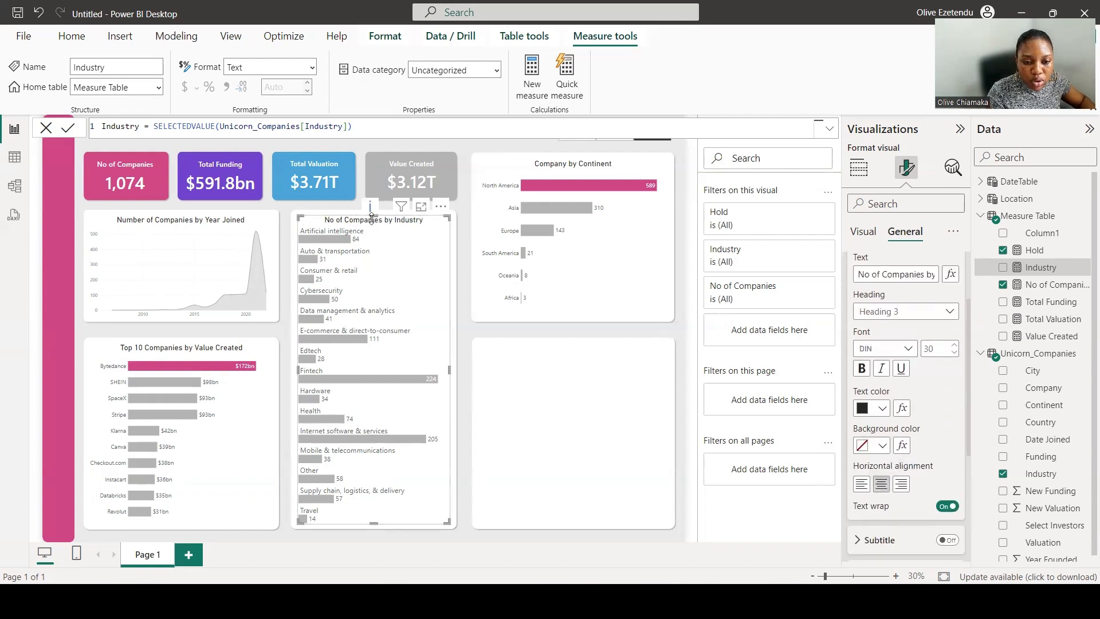
click(689, 516)
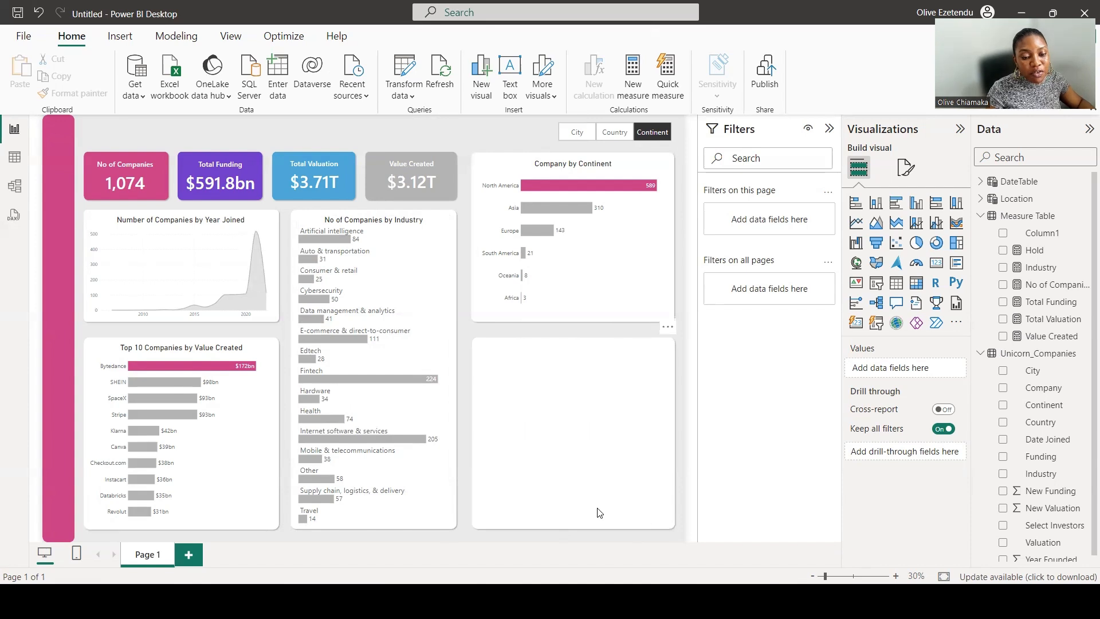
Sort the industry bar chart's axis by No of Companies.
click(426, 275)
click(440, 206)
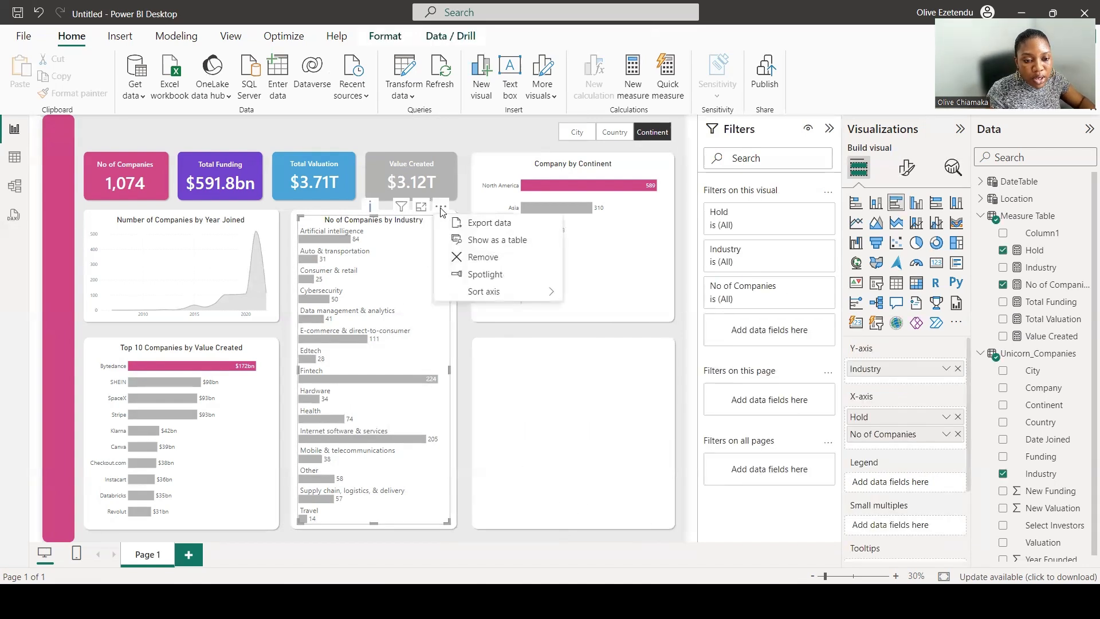
mouse_move(486, 291)
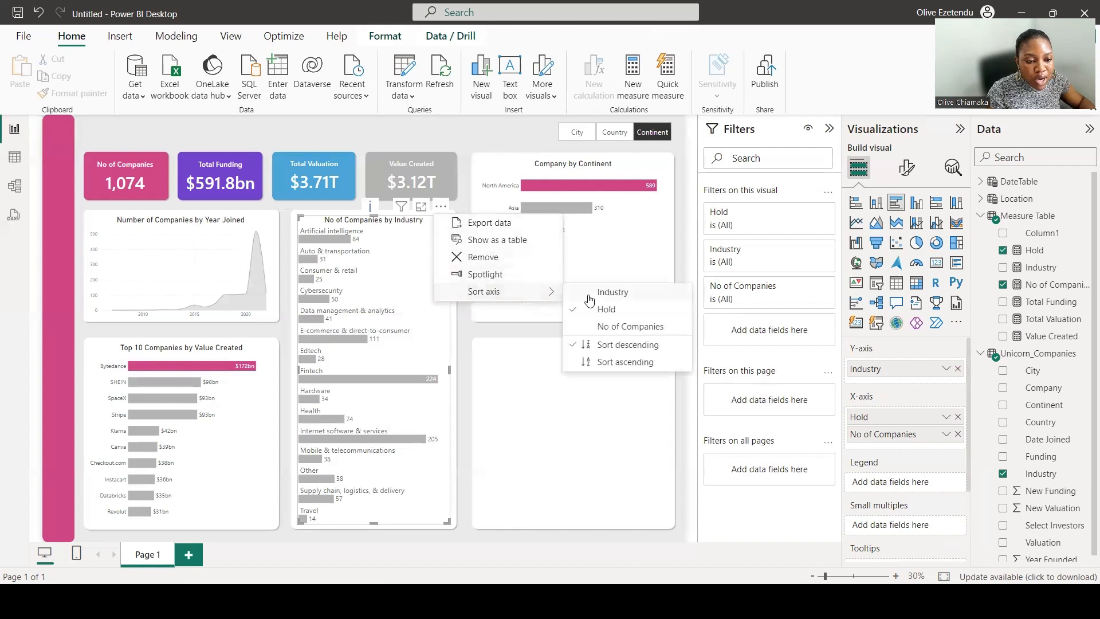
click(607, 328)
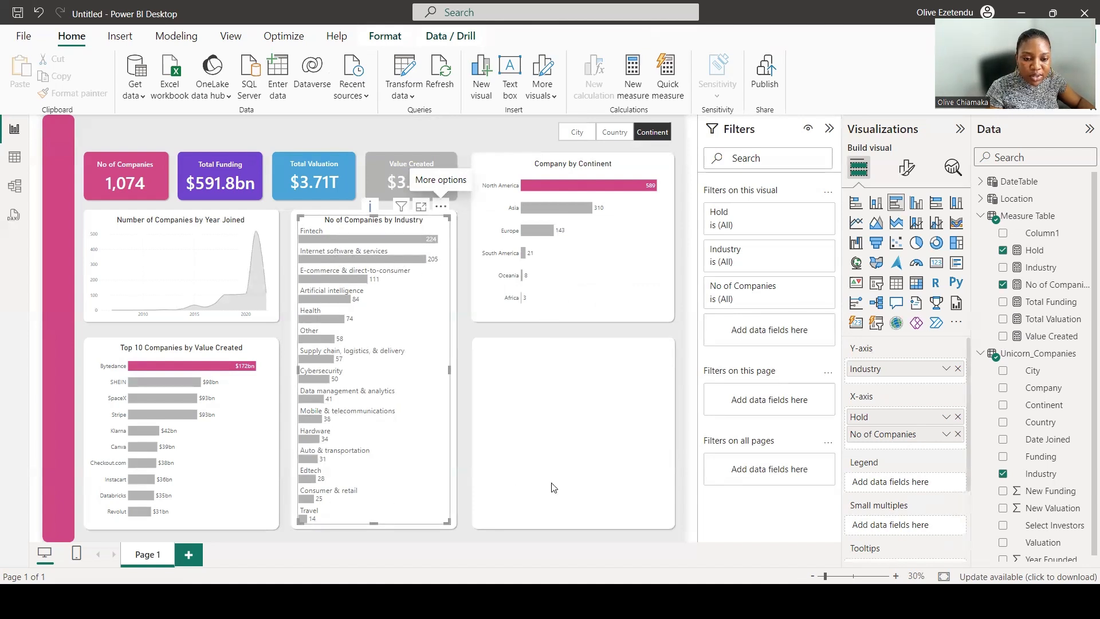
click(552, 424)
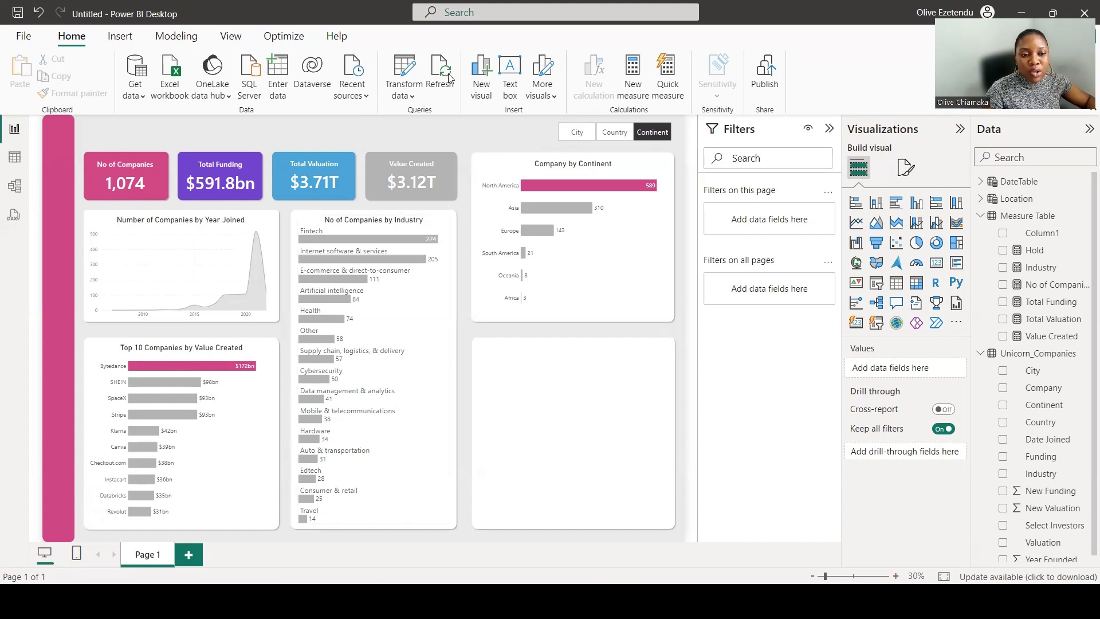
Open the data in Power Query Editor to transform the Unicorn_Companies query.
click(120, 36)
click(74, 36)
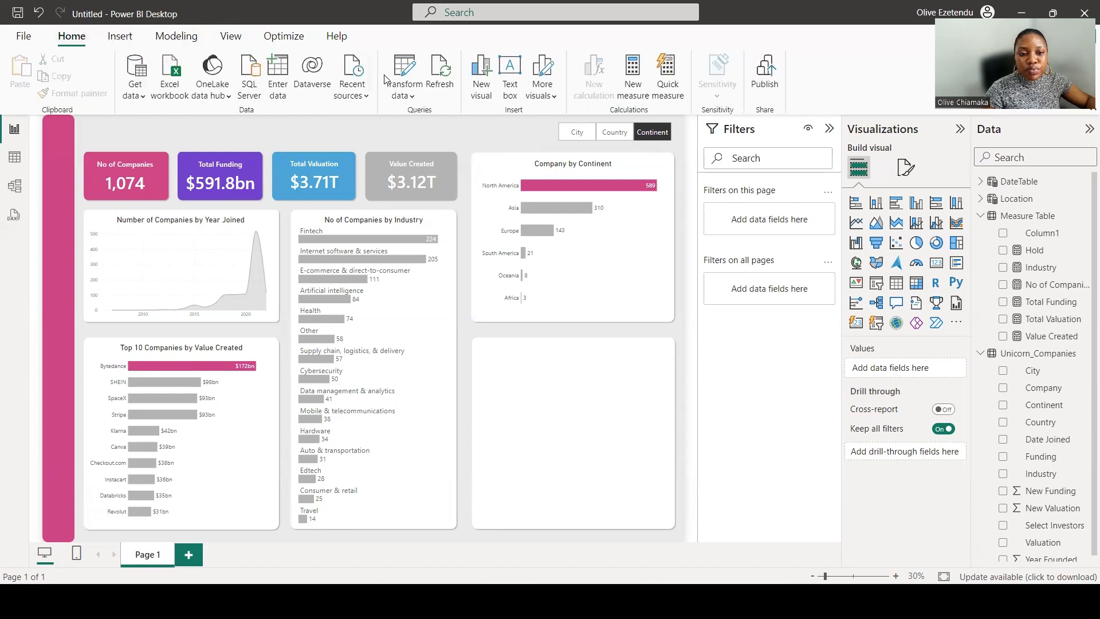
click(405, 70)
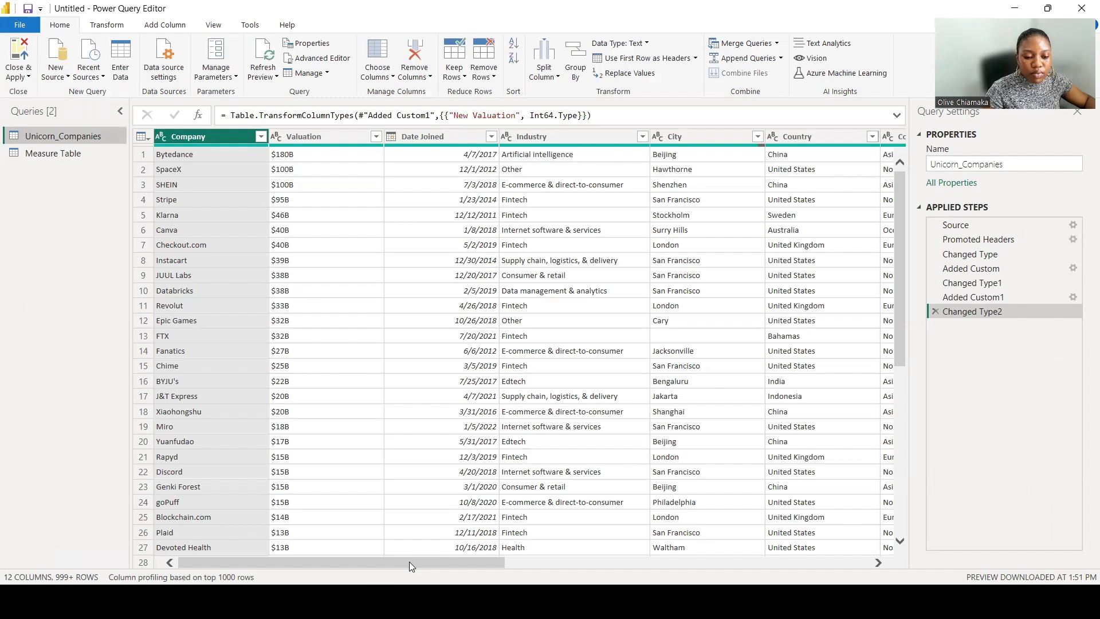
Add an Age column calculated from the Date Joined column.
drag(409, 564, 480, 578)
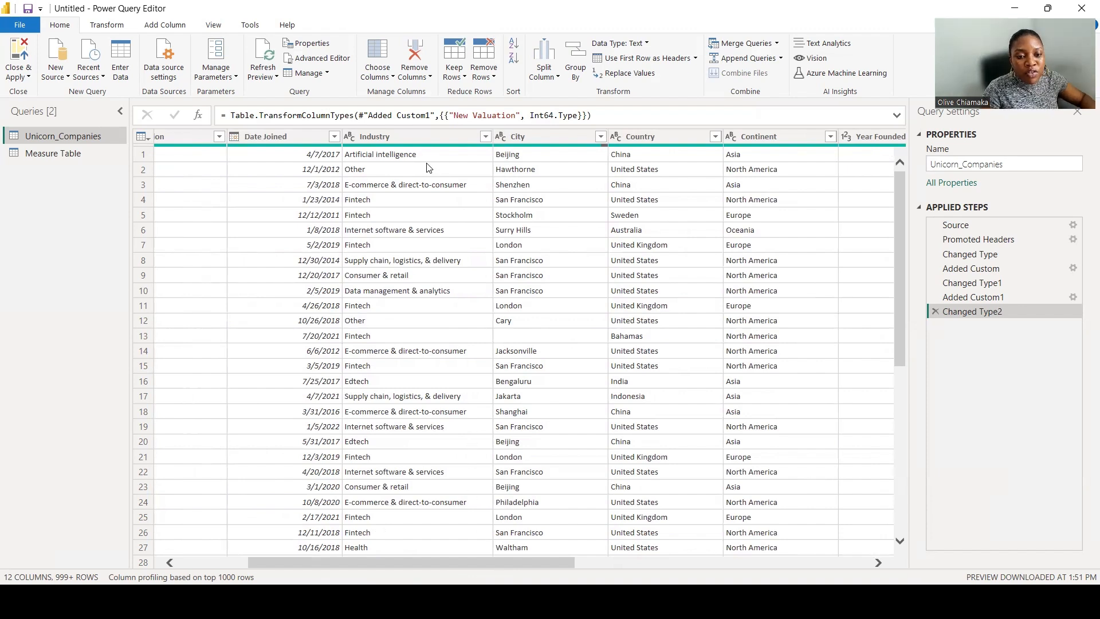
click(285, 137)
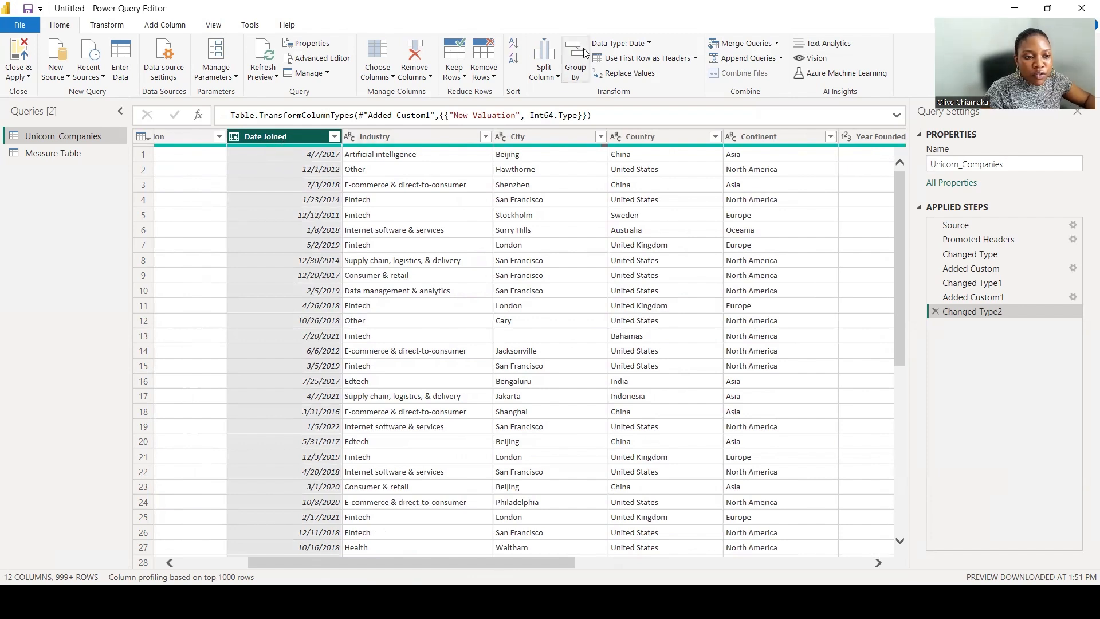
click(162, 25)
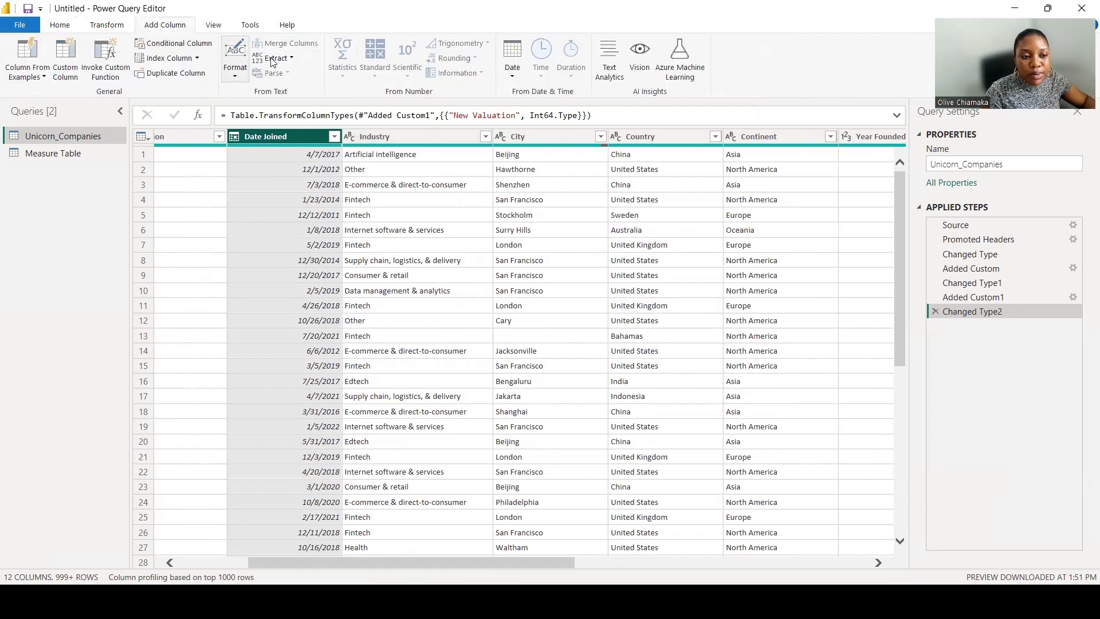
click(514, 79)
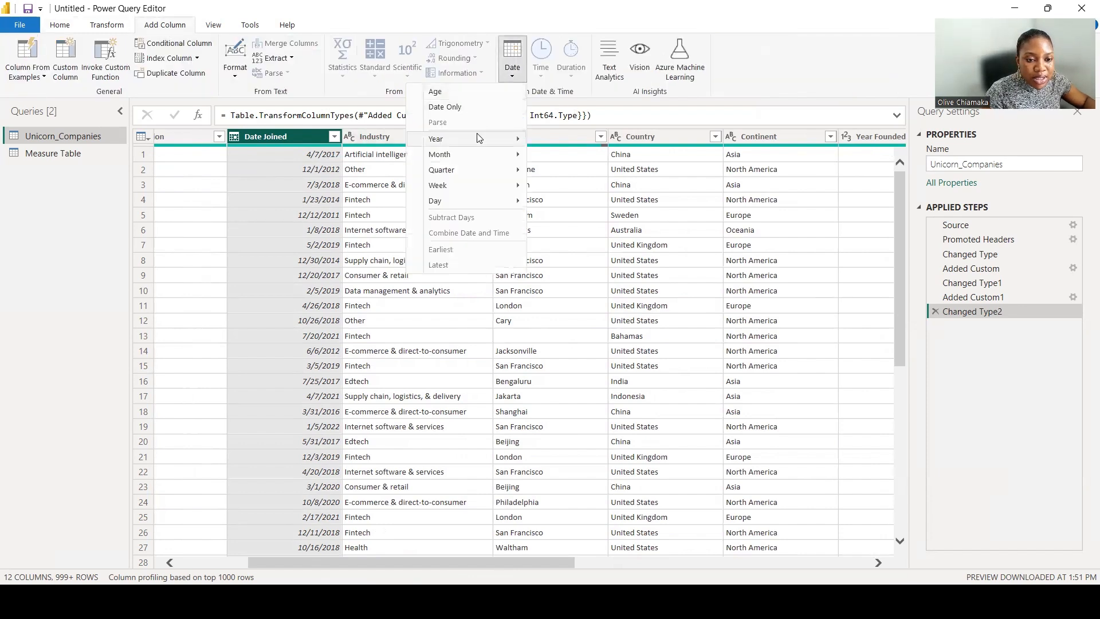
mouse_move(466, 144)
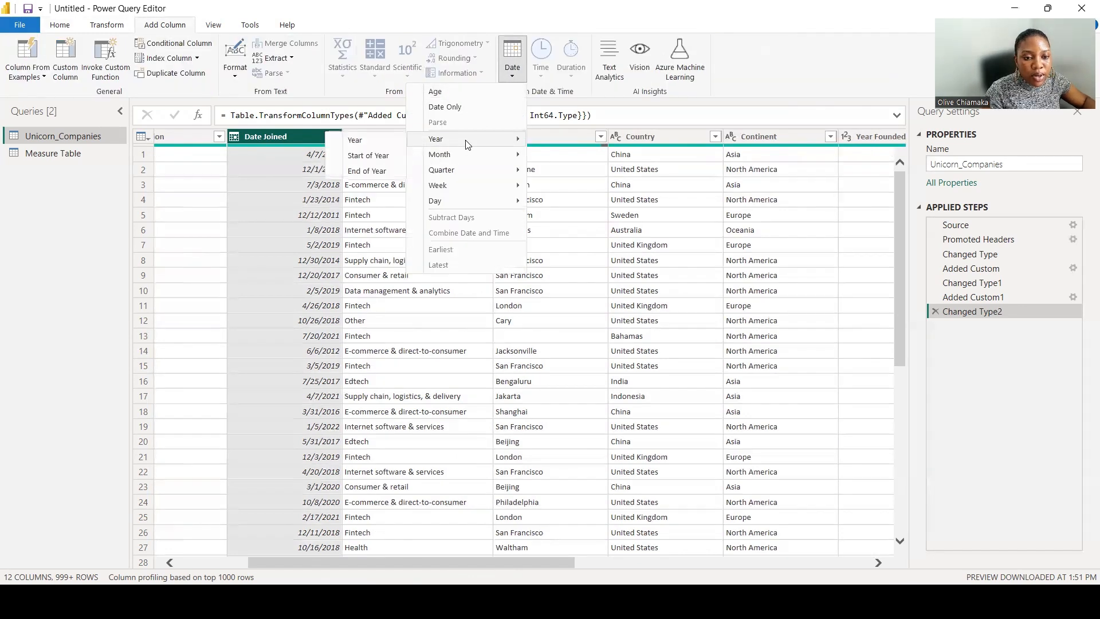
click(461, 93)
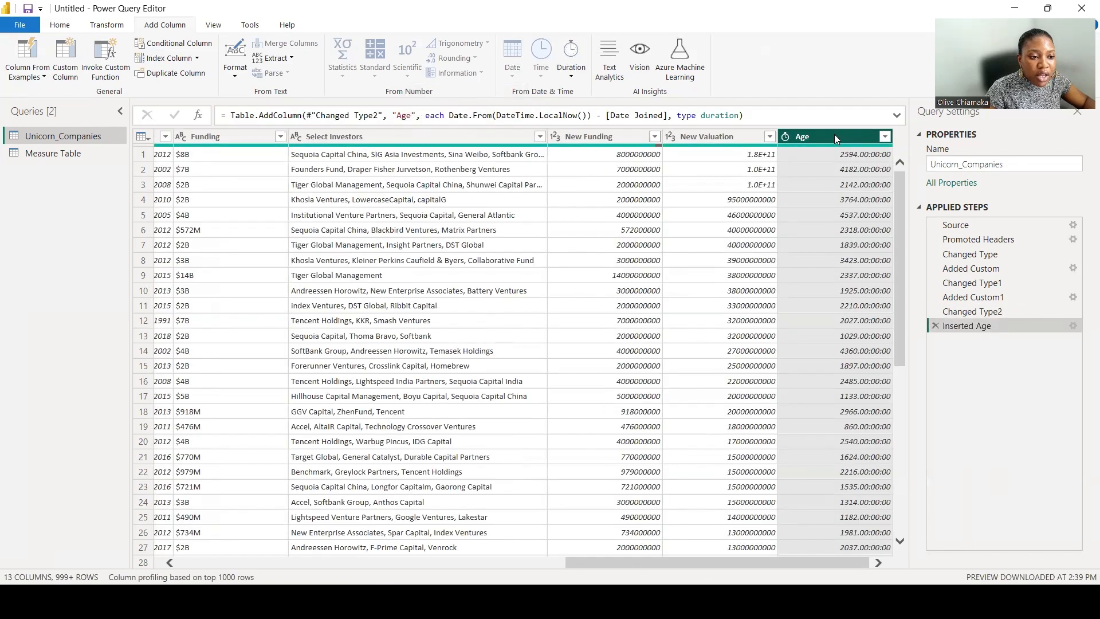
Add a Total Years column from the Age duration and round its values down.
click(572, 77)
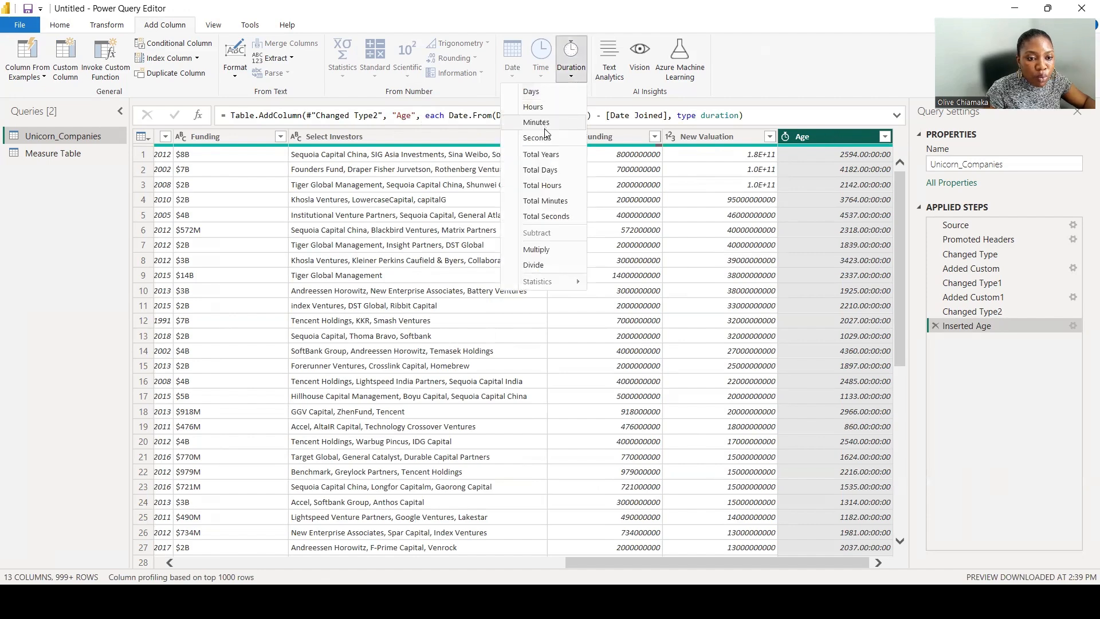
click(547, 156)
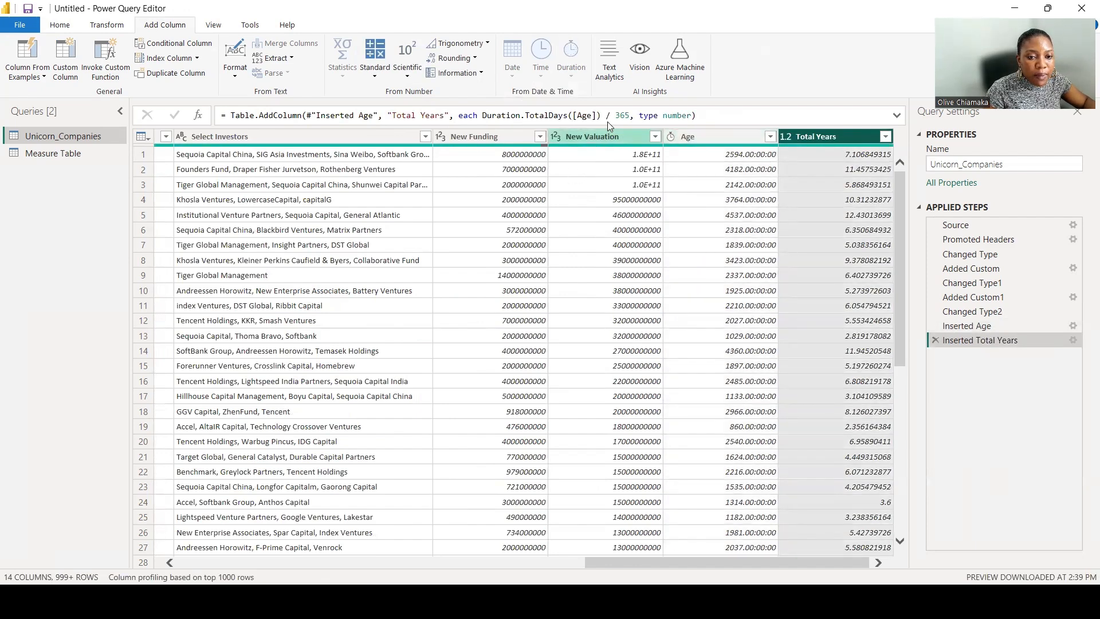
click(111, 27)
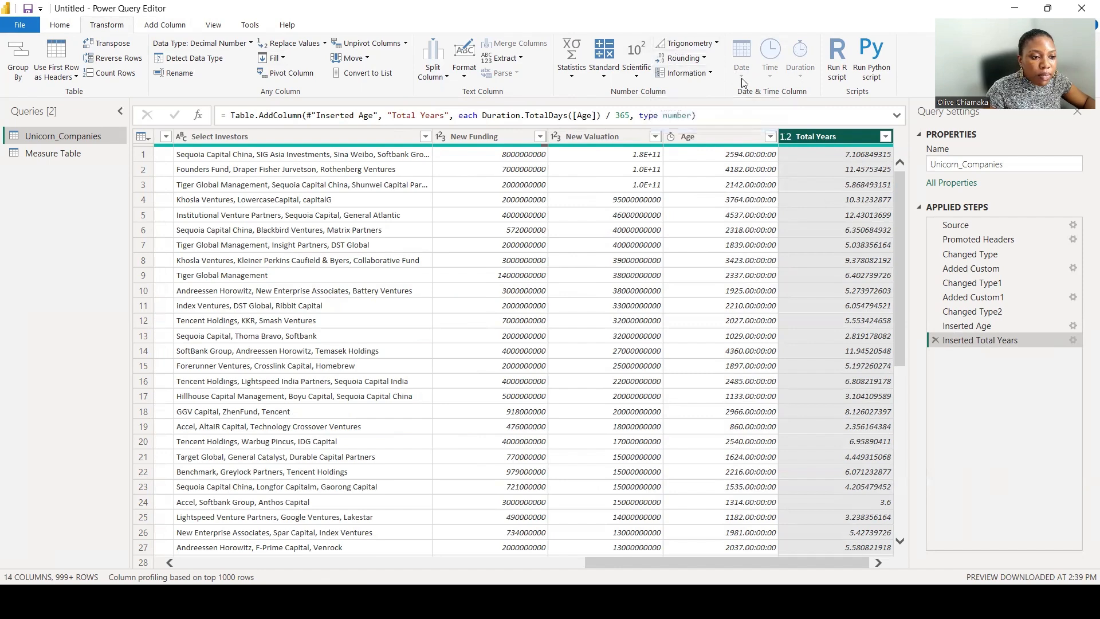
click(684, 59)
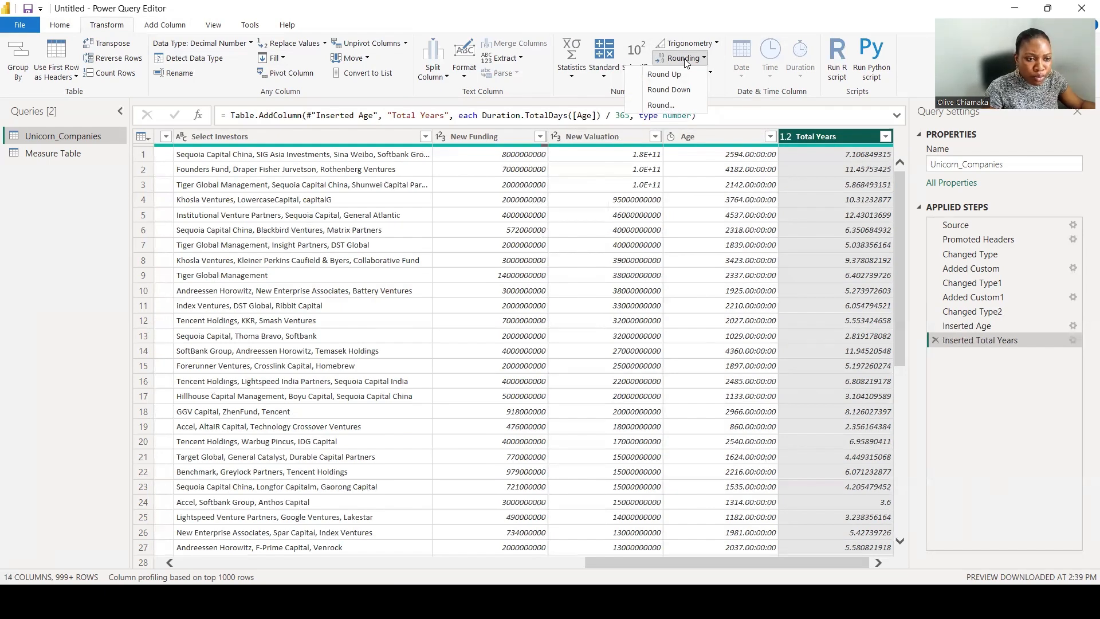
click(673, 90)
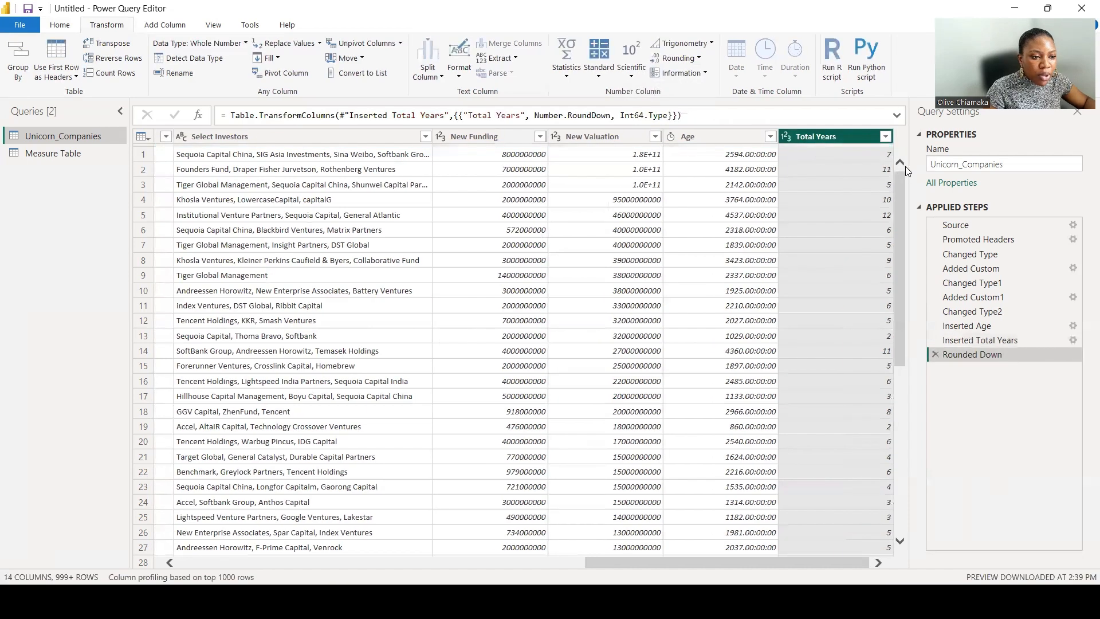
Rename the Total Years column to "Years date Joined".
double_click(838, 135)
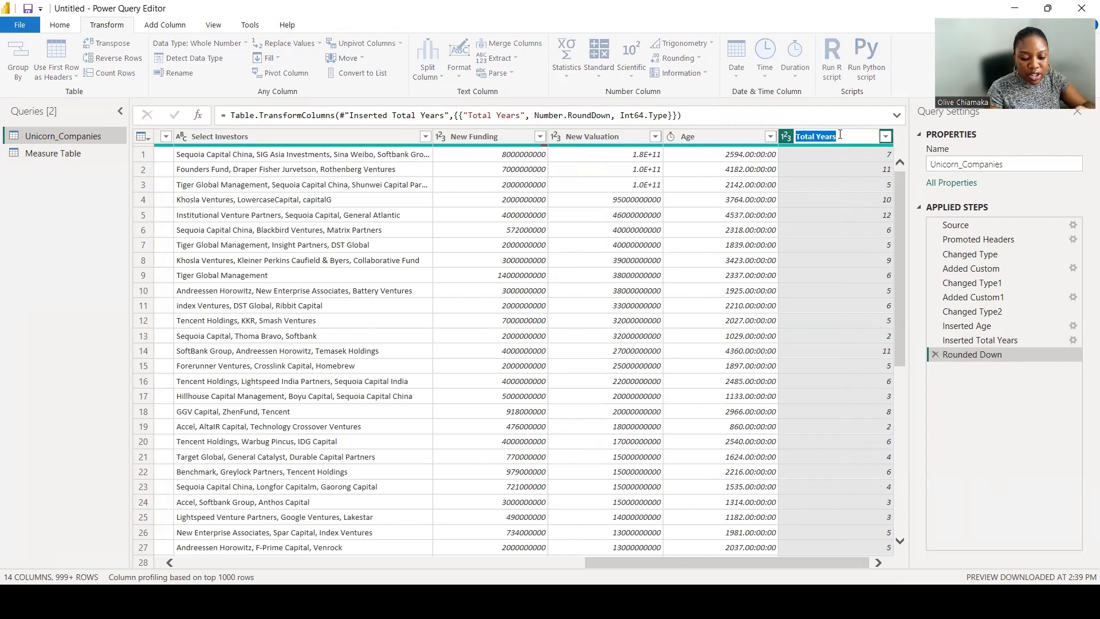
text(Years date Joined)
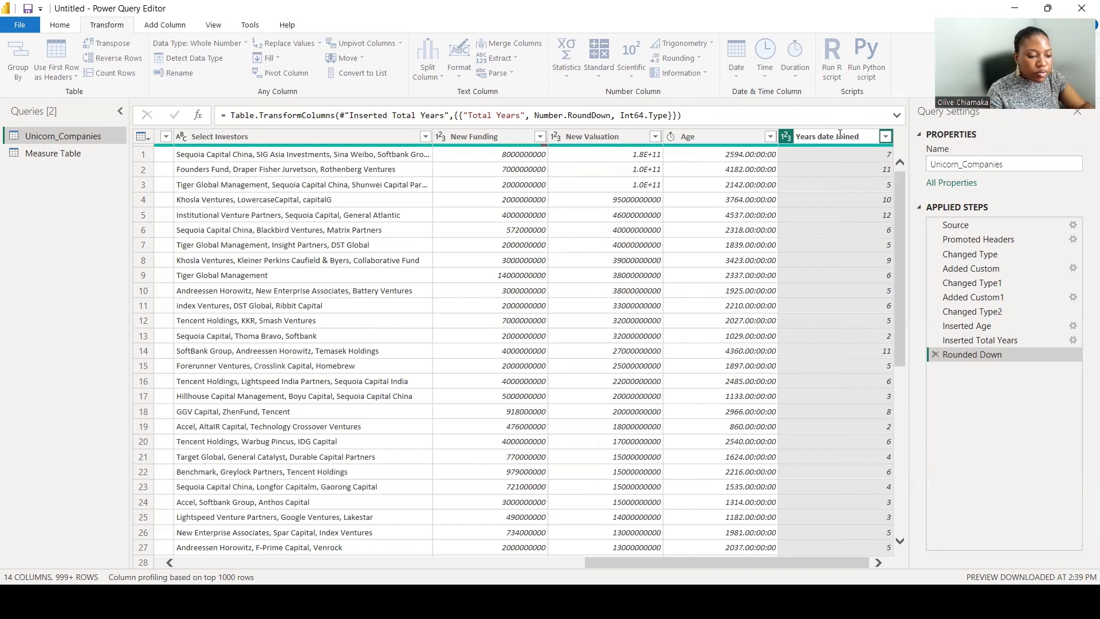
key(Return)
Remove the Age column from the query.
right_click(722, 138)
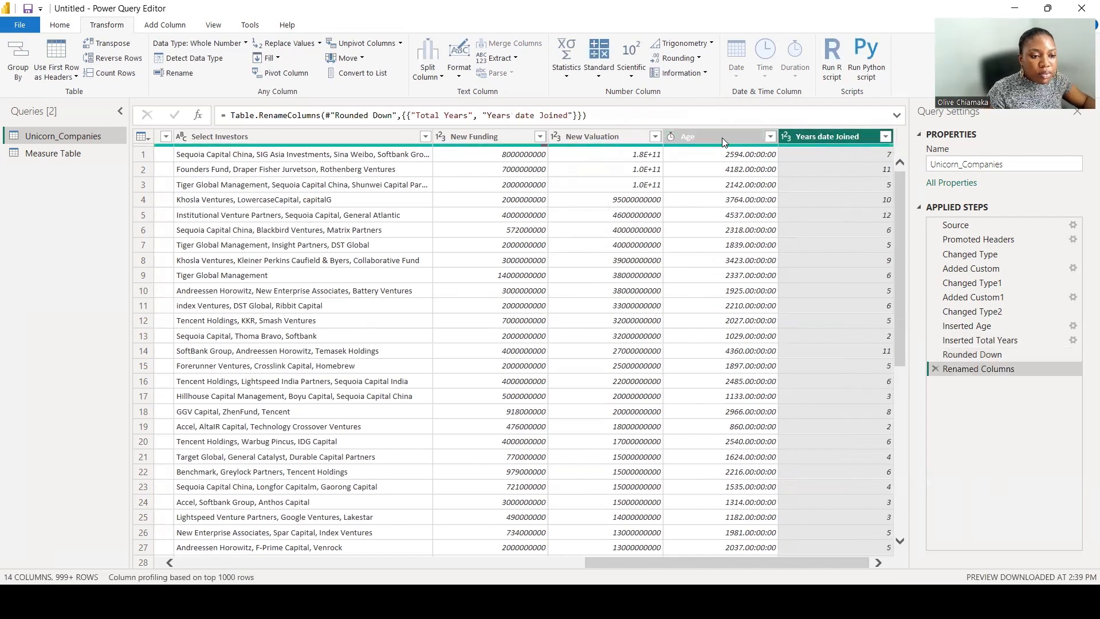
click(757, 164)
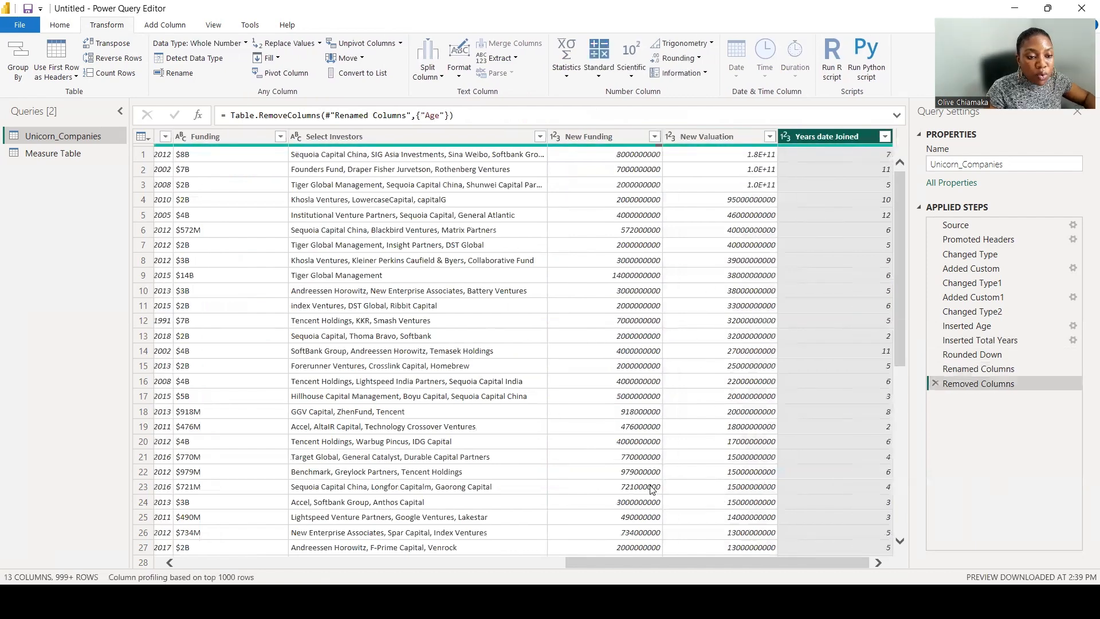
Change the Year Founded column's type to Date, then delete that applied step.
drag(673, 563, 507, 508)
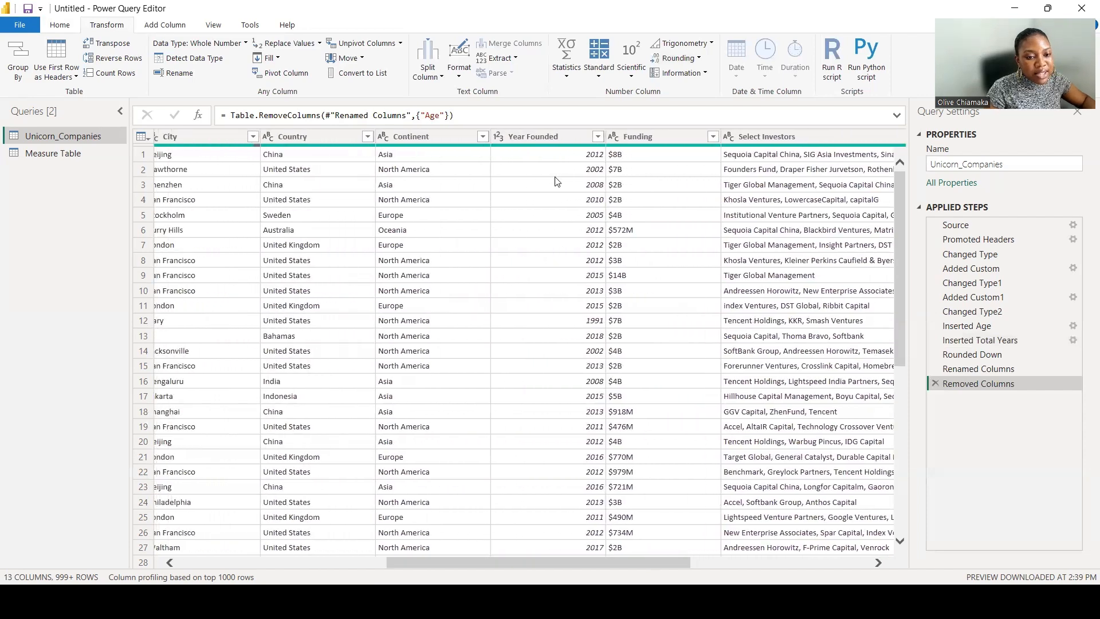
click(534, 136)
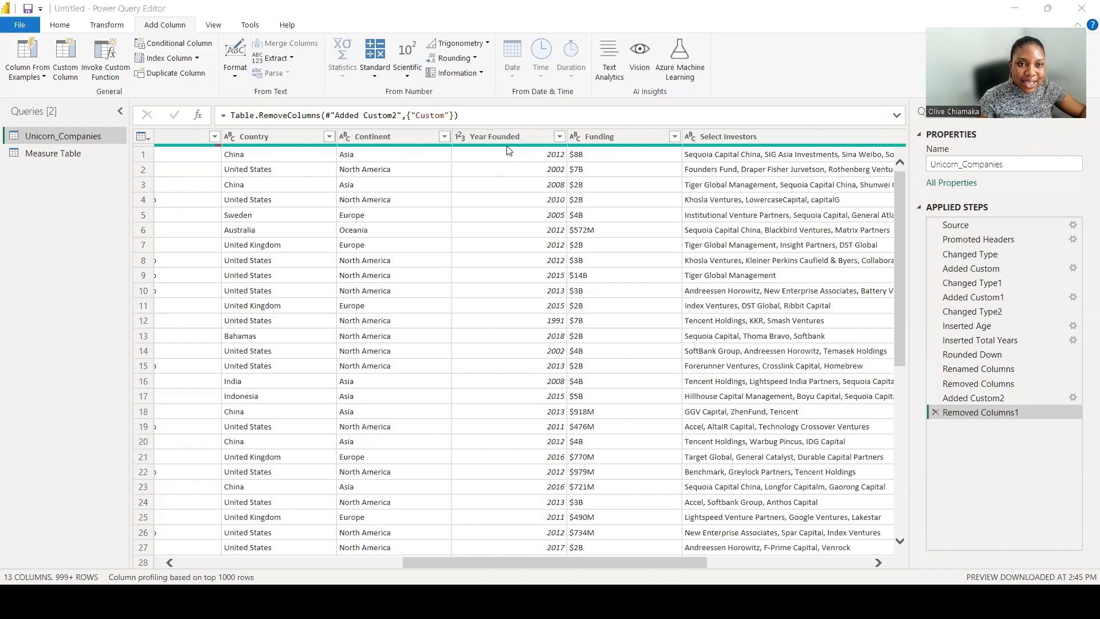
right_click(510, 136)
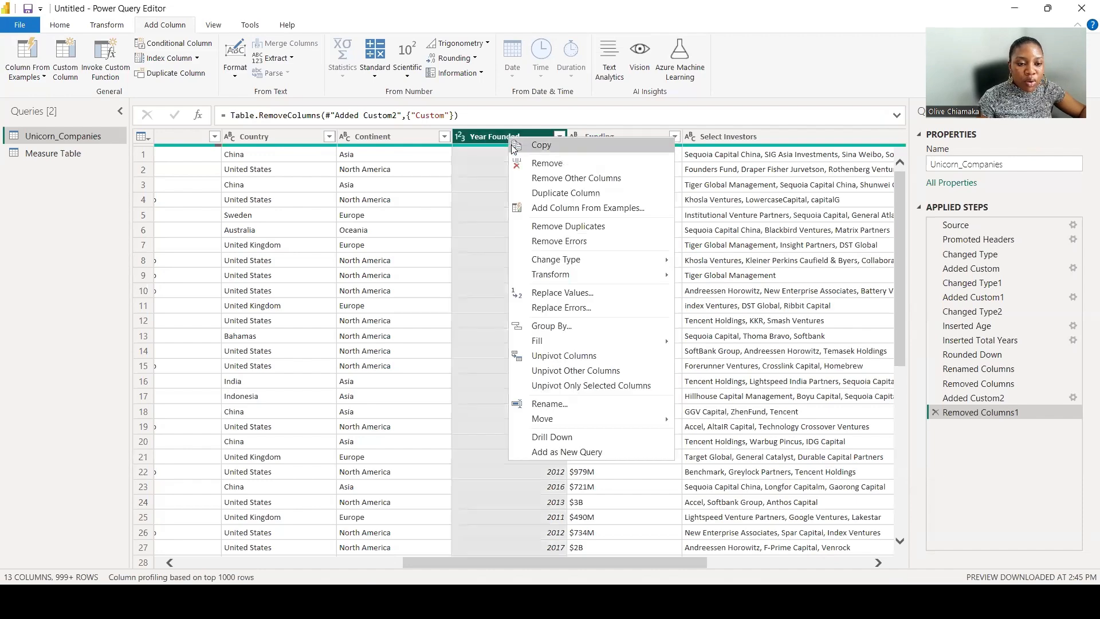
mouse_move(577, 265)
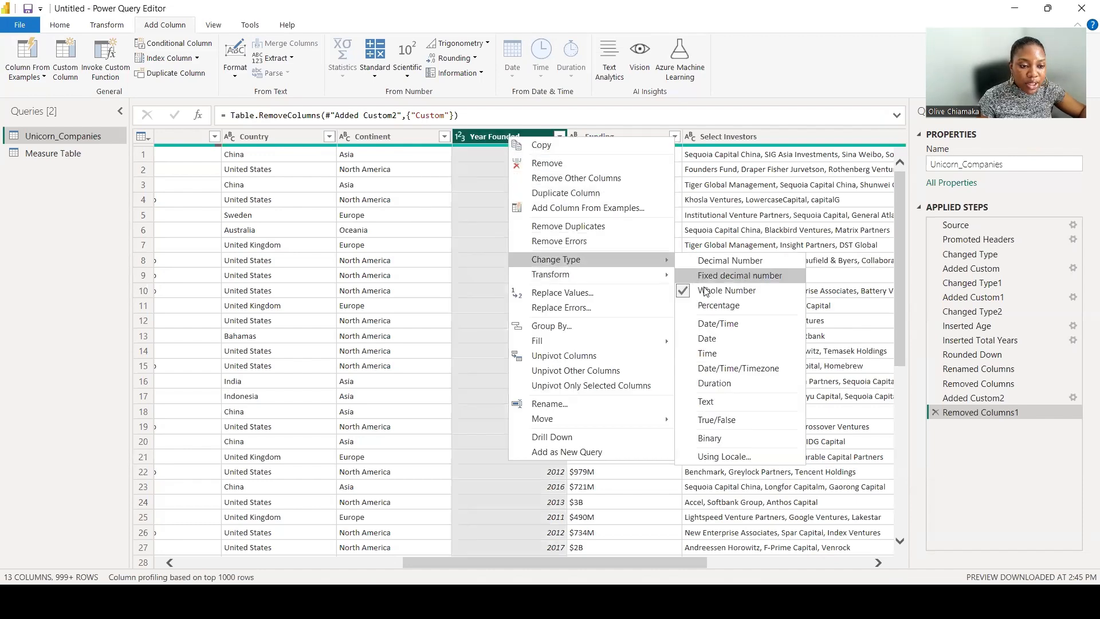
click(717, 340)
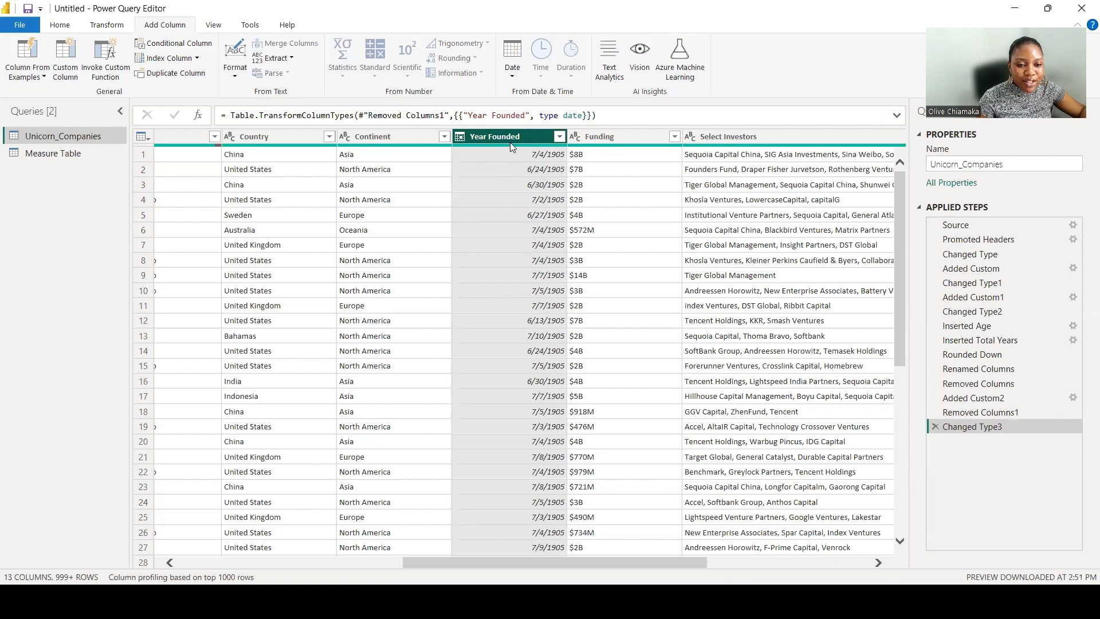
click(935, 426)
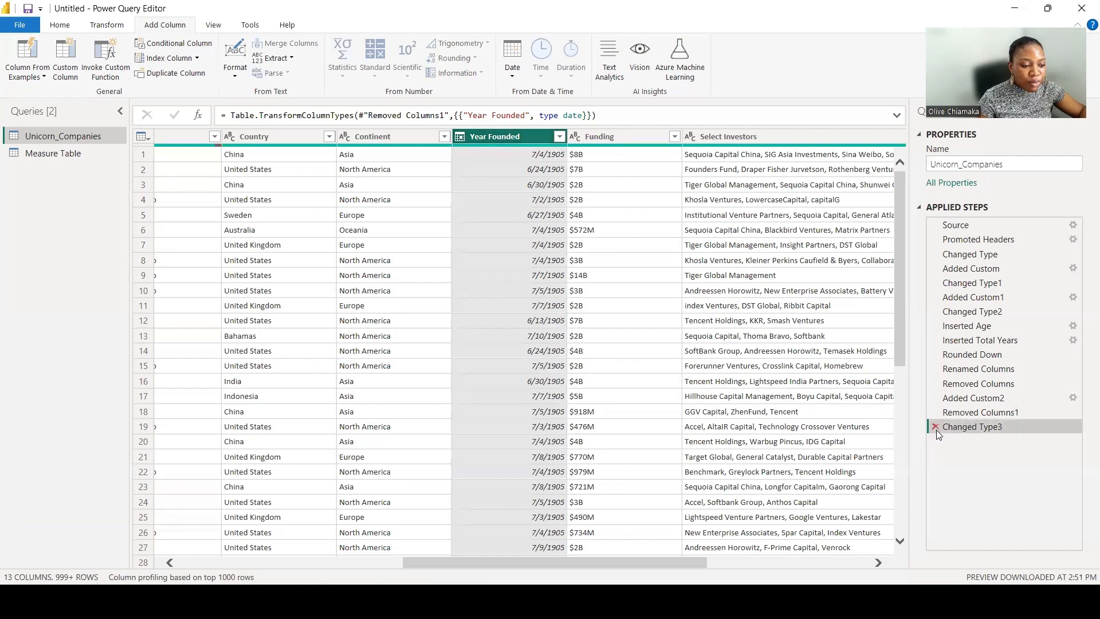
Start a custom column and name it "New Year Founded".
click(70, 63)
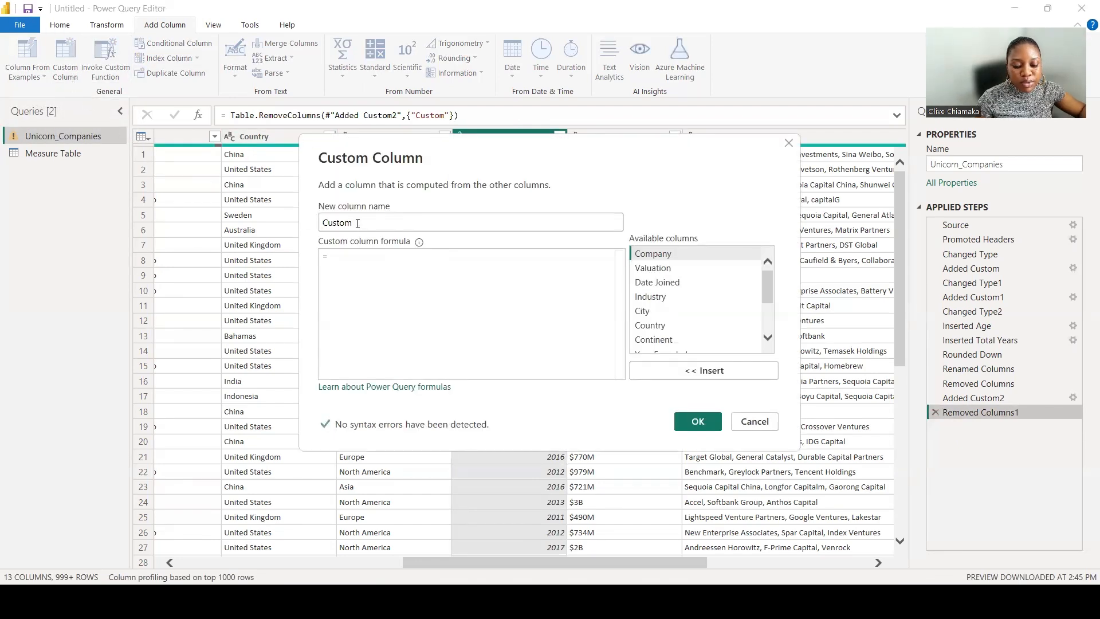
click(357, 223)
key(Home)
text(New )
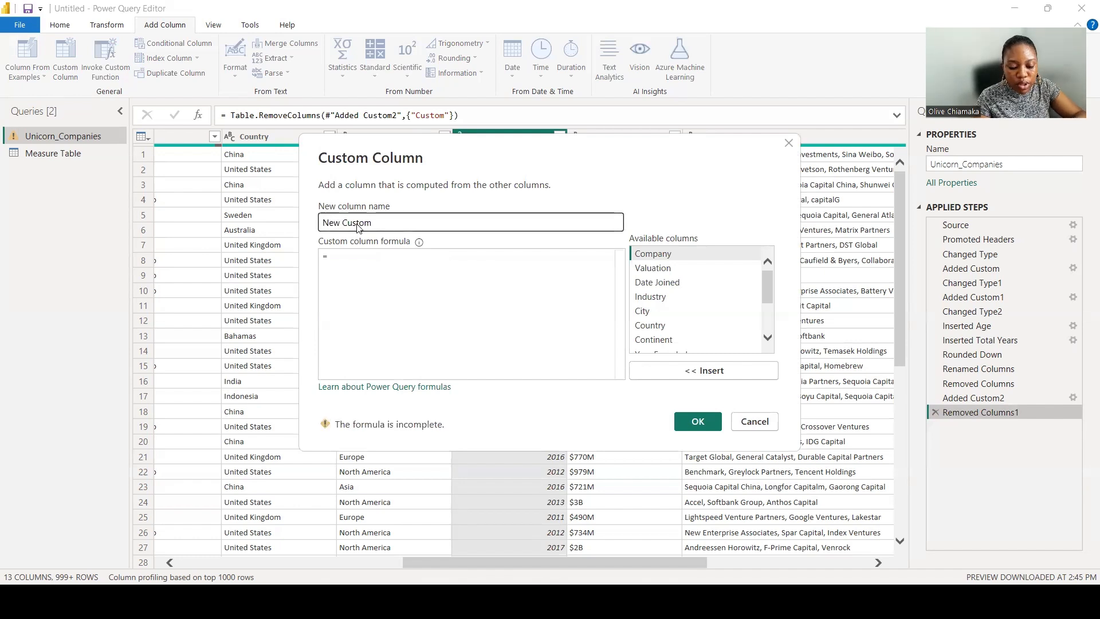
text(Year F)
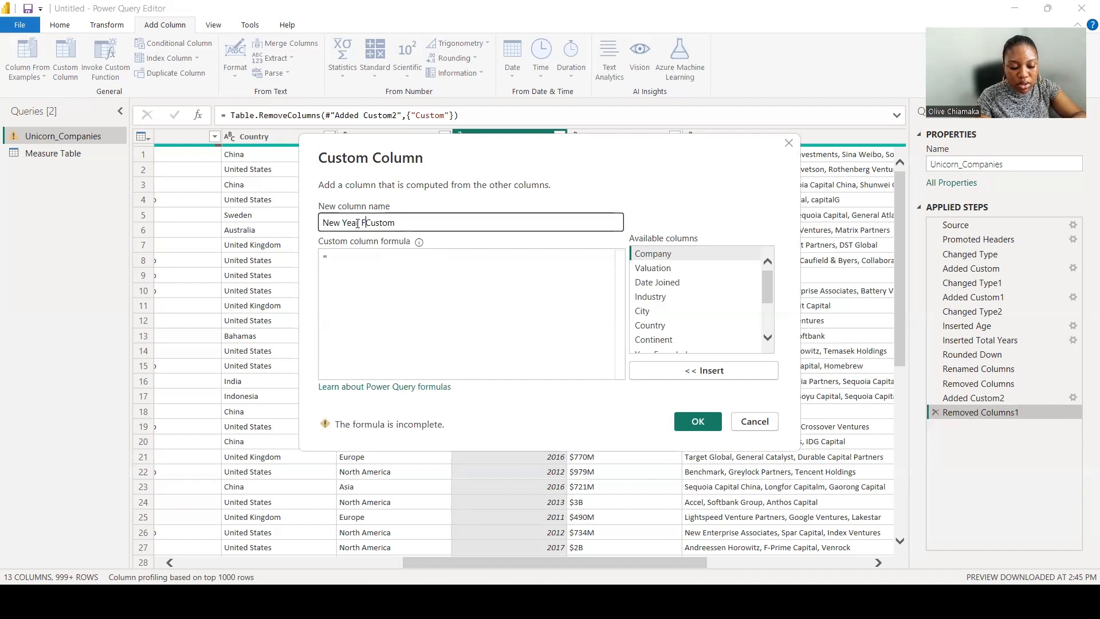
text(ounded)
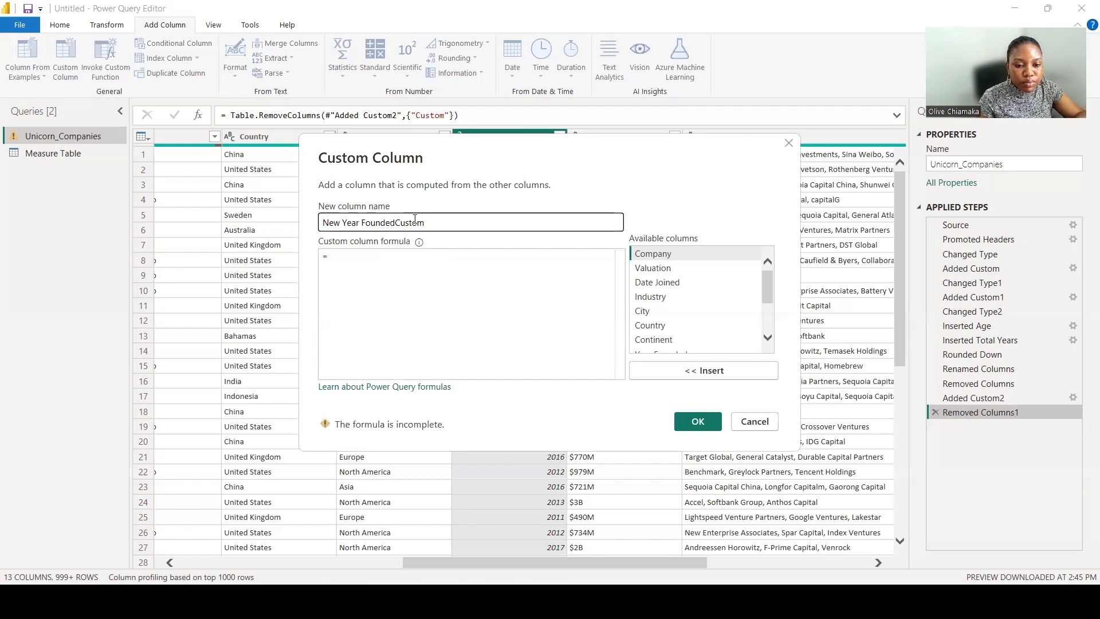
drag(425, 224, 396, 225)
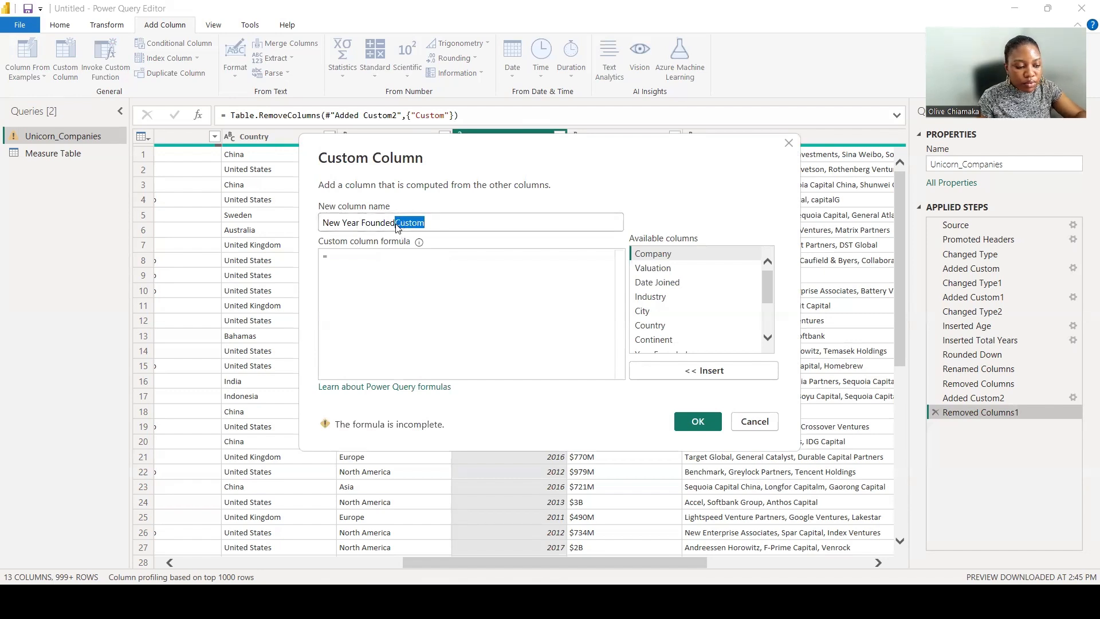
key(BackSpace)
click(365, 254)
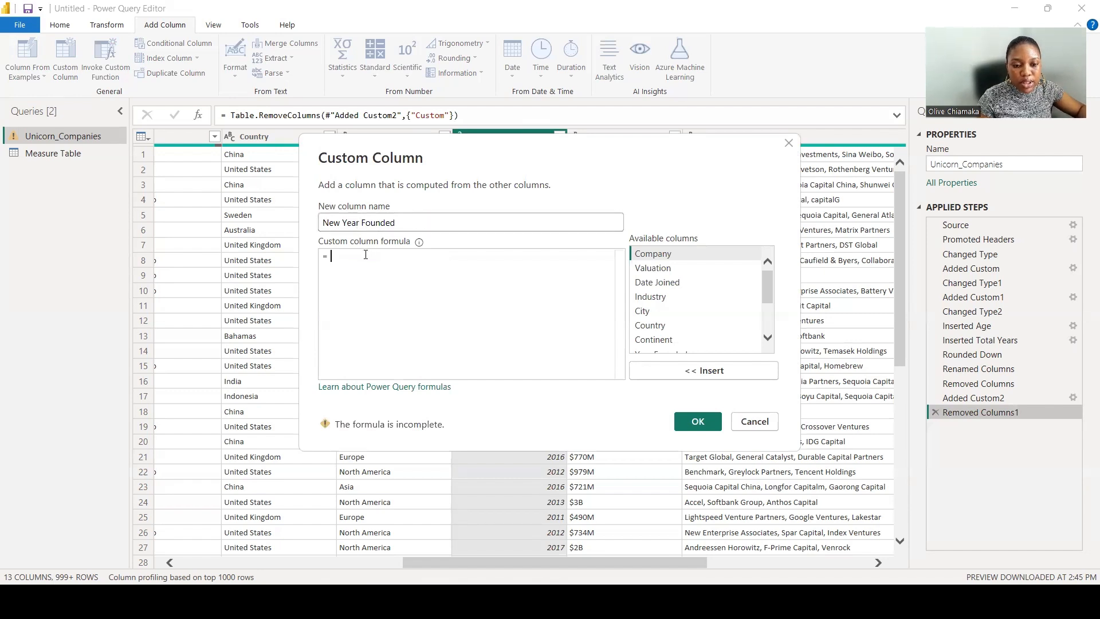
Enter the formula #date([Year Founded], 1, 1) for the New Year Founded column and confirm it.
text(#date)
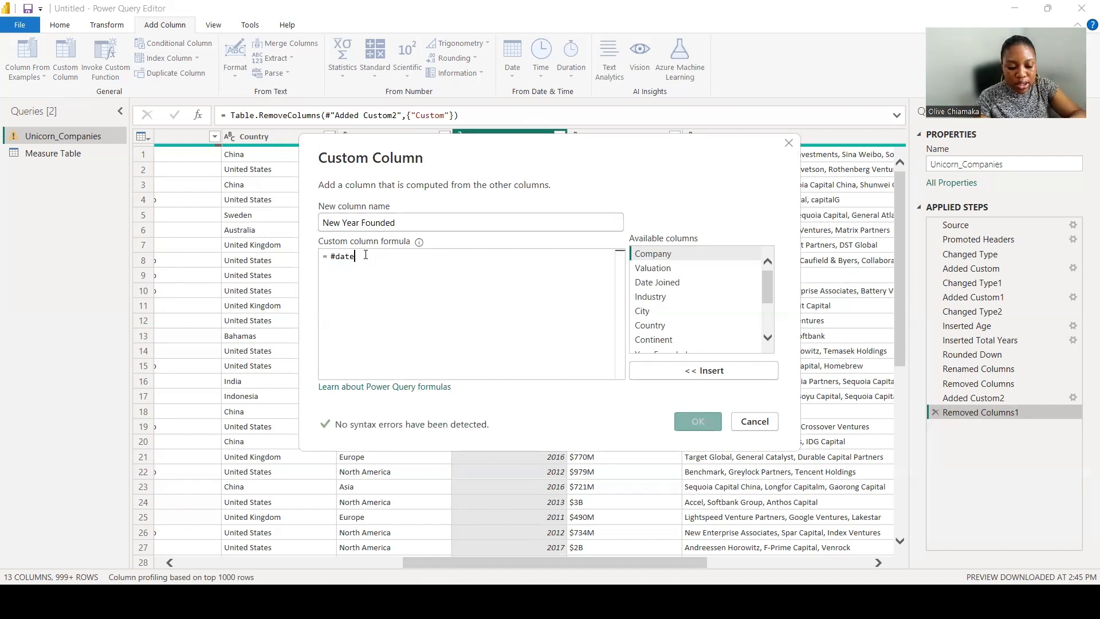
text(()
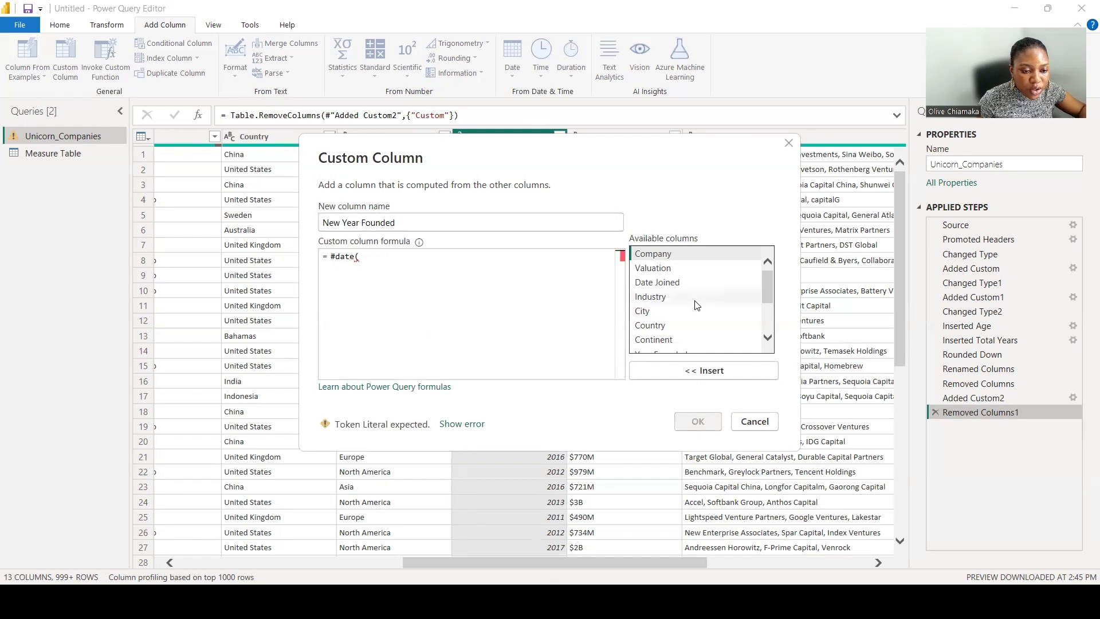
scroll(697, 305, down, 2)
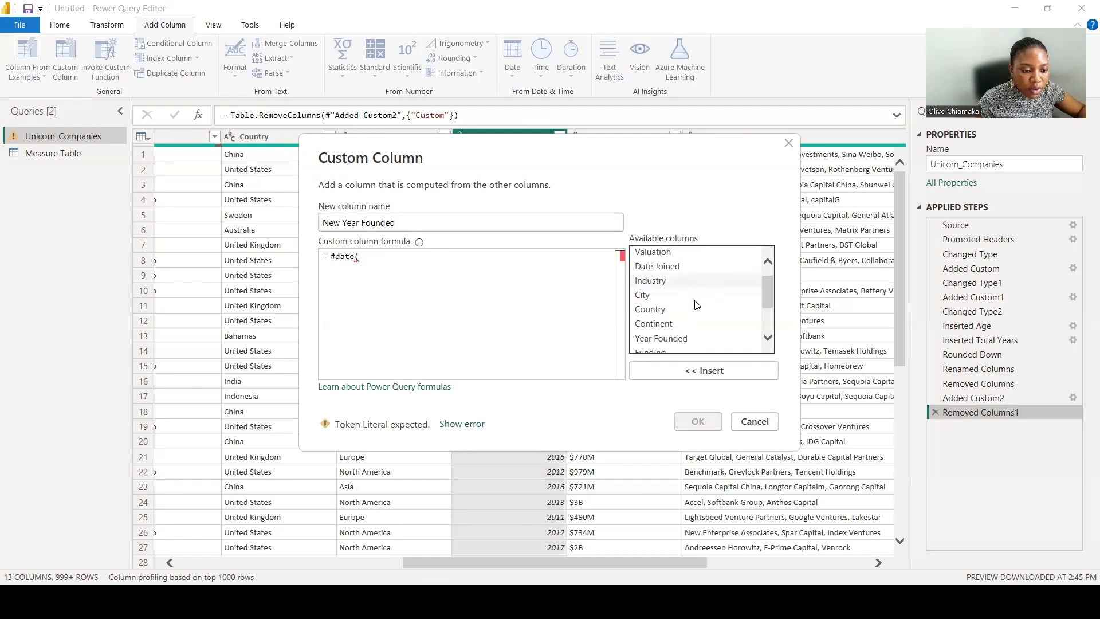
click(689, 323)
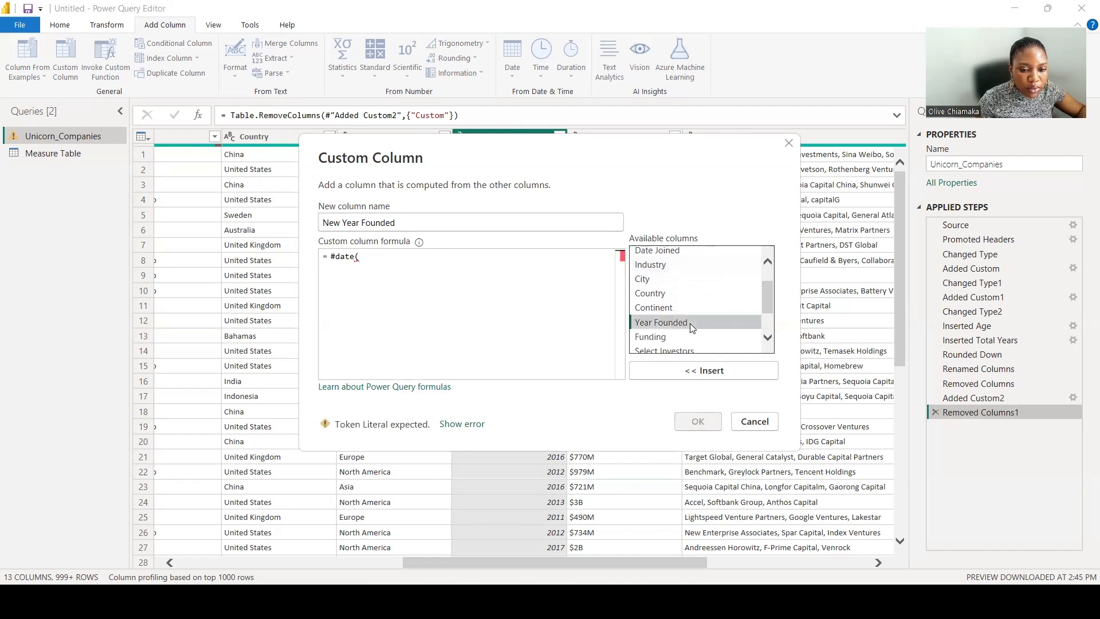
click(701, 368)
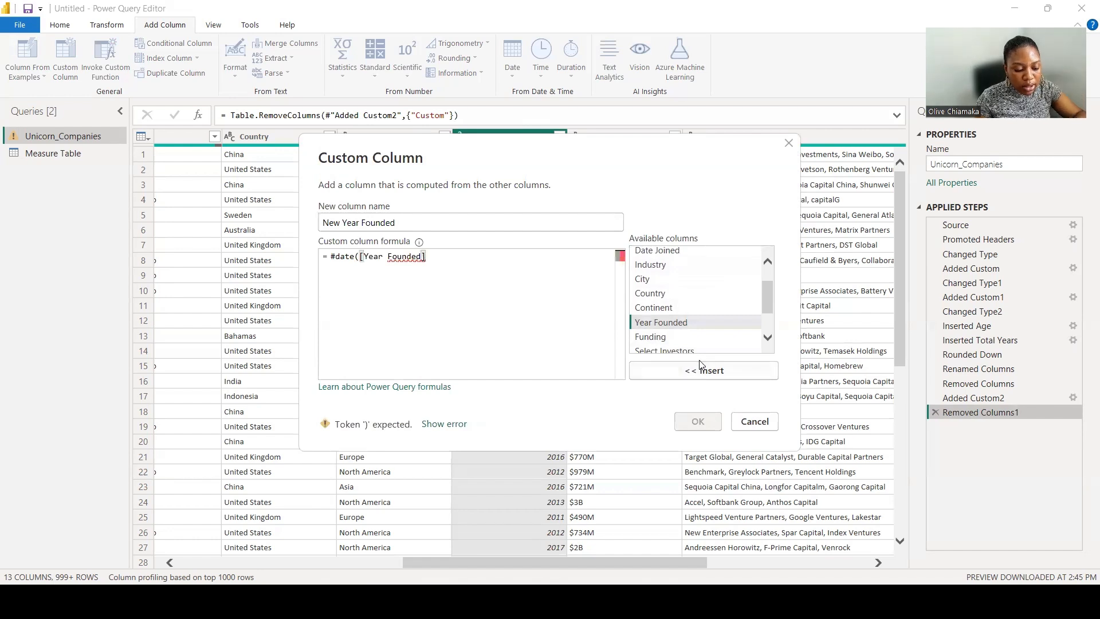
text(, 1, )
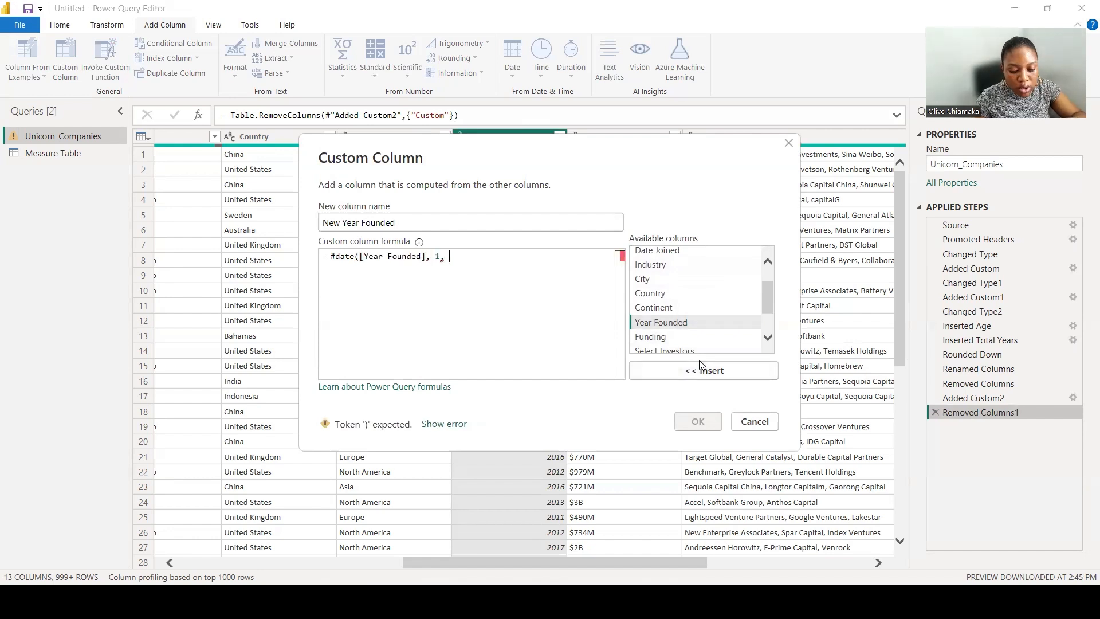
text(1)
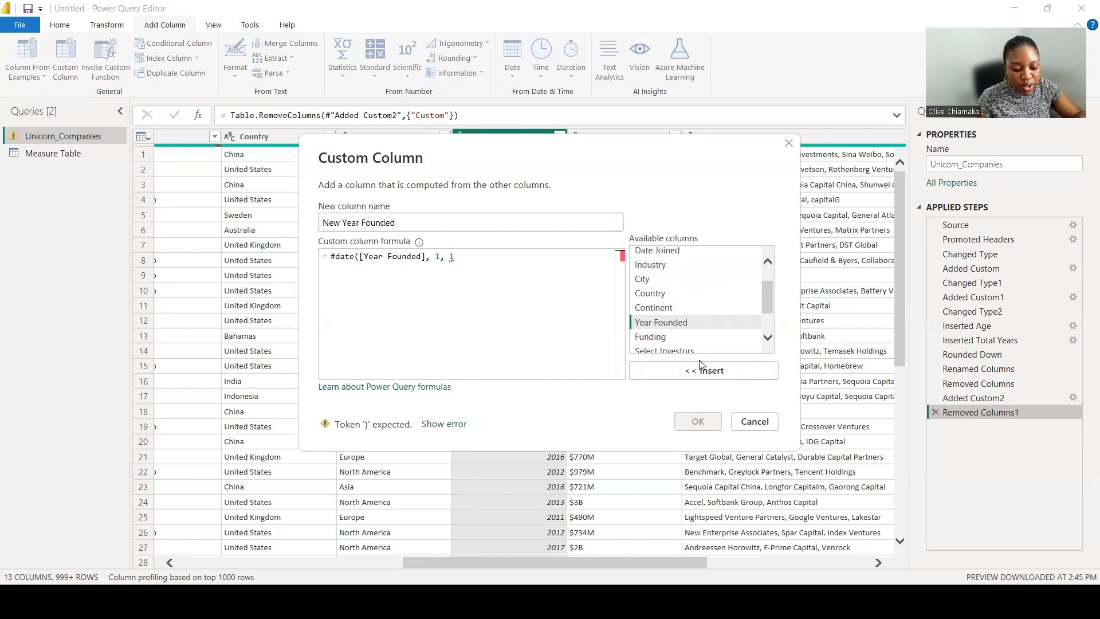
text())
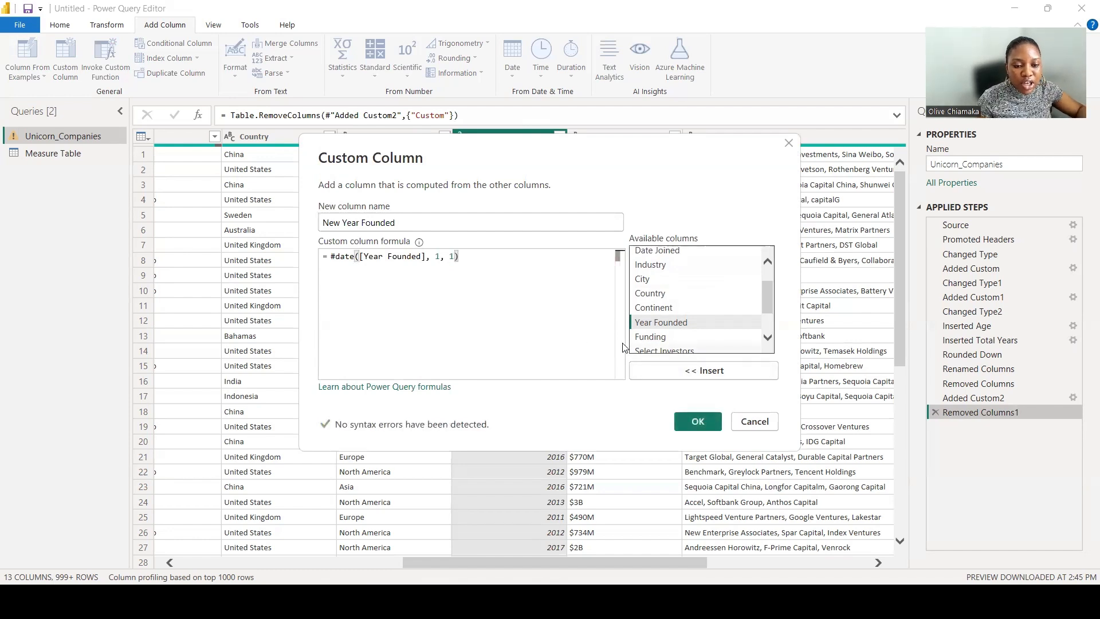
click(701, 423)
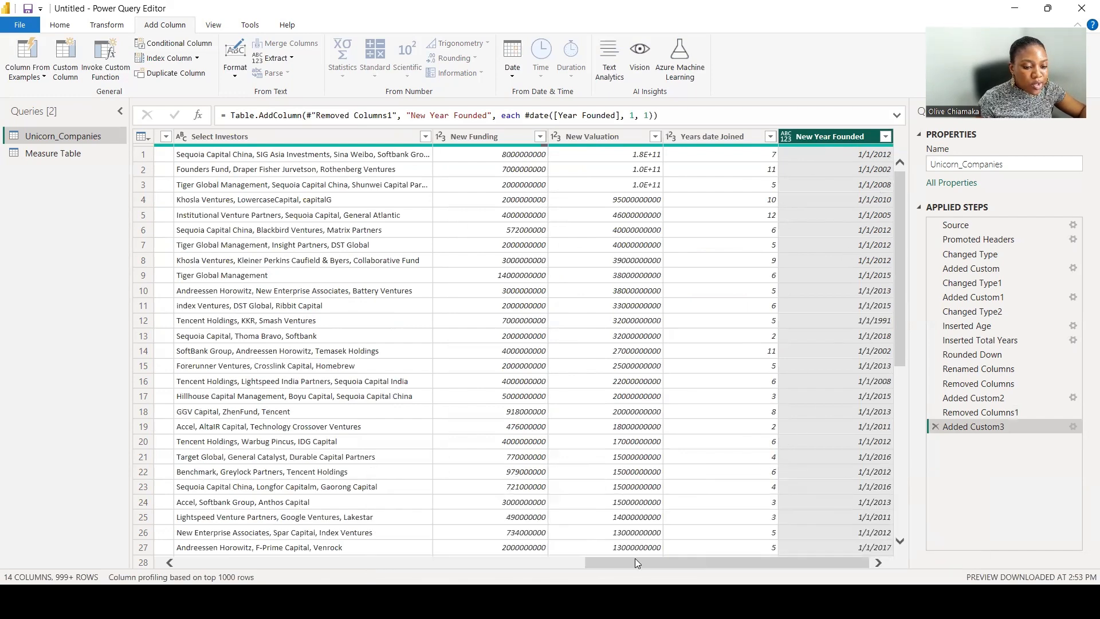
Change the New Year Founded column's data type to Date.
drag(648, 564, 453, 555)
scroll(490, 496, left, 1)
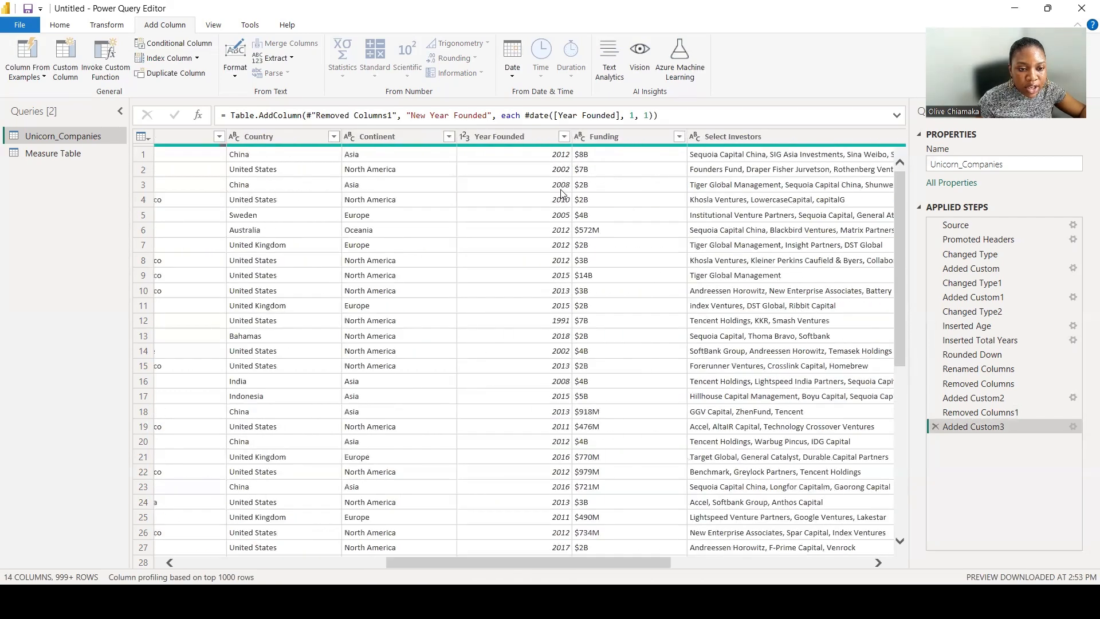
drag(528, 565, 819, 583)
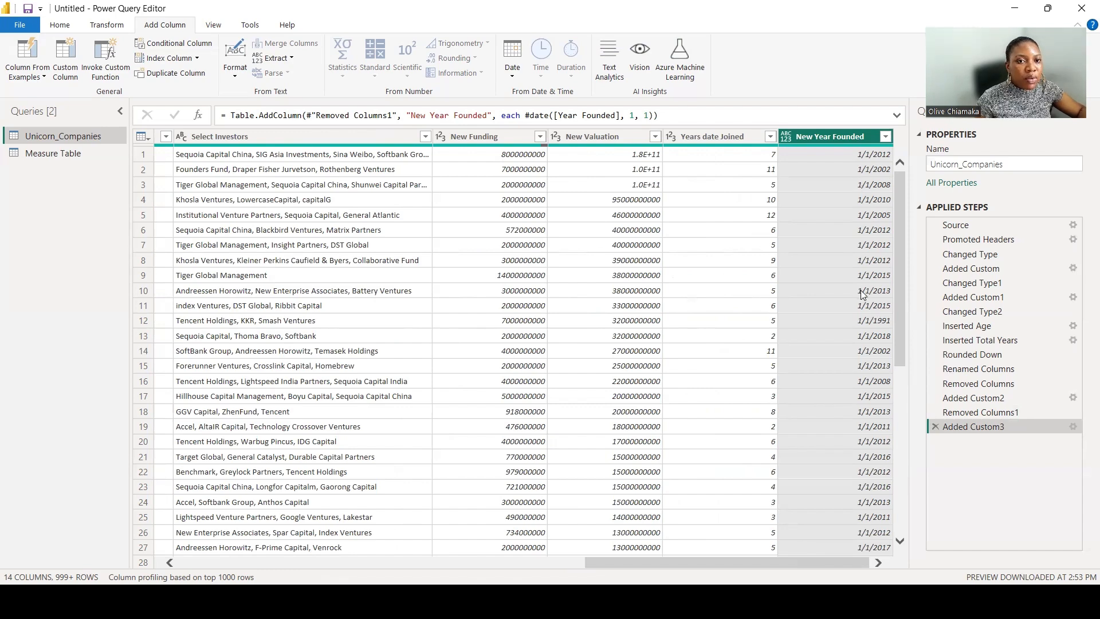
right_click(822, 134)
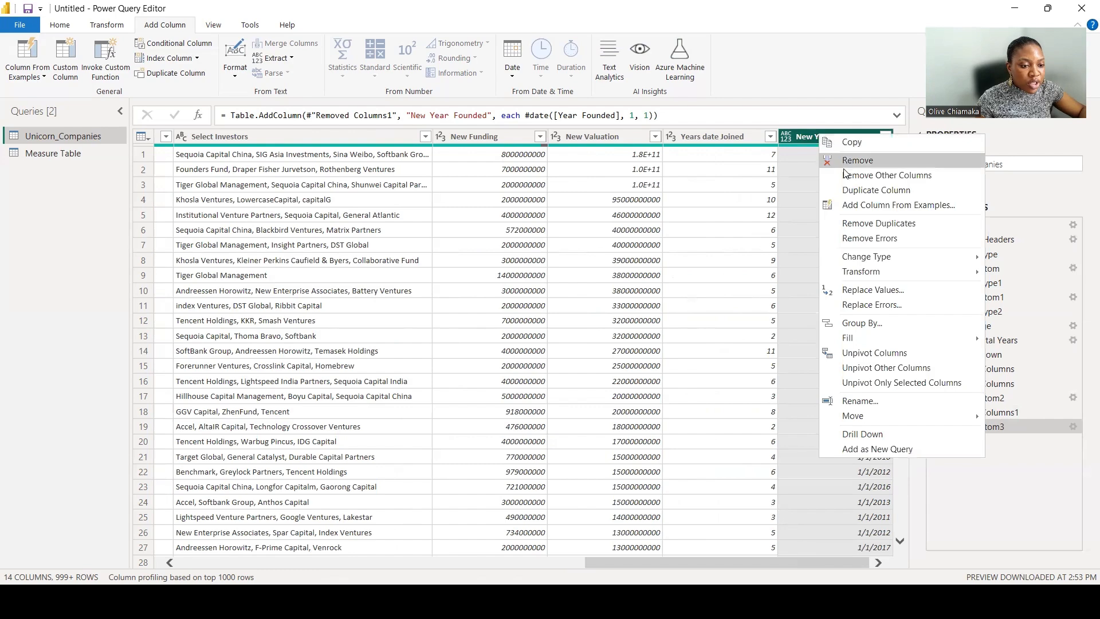
mouse_move(859, 256)
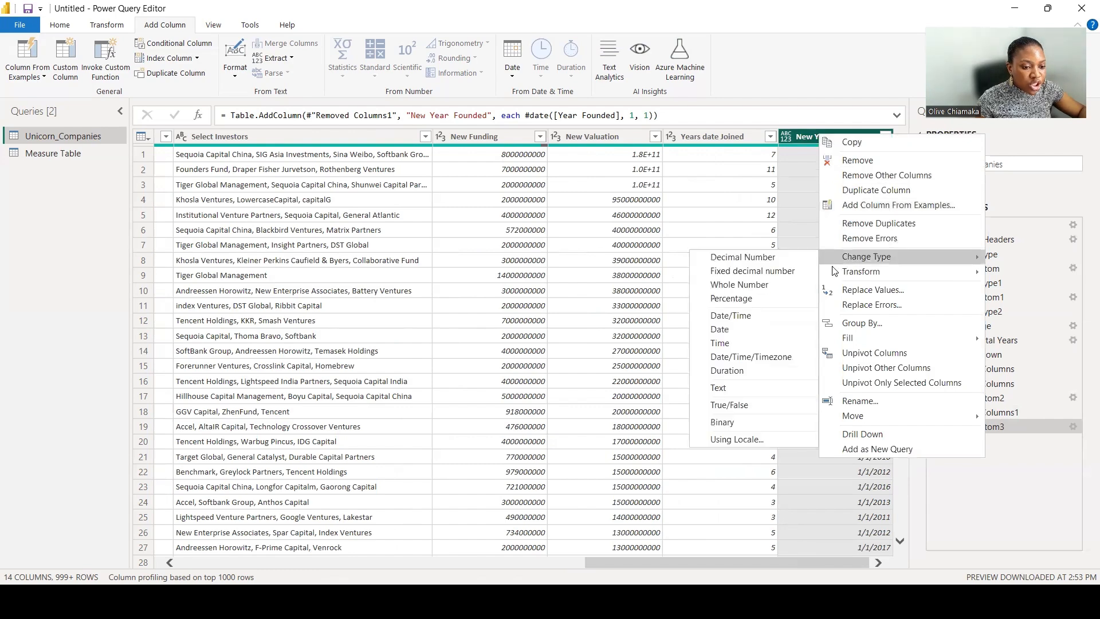
click(749, 329)
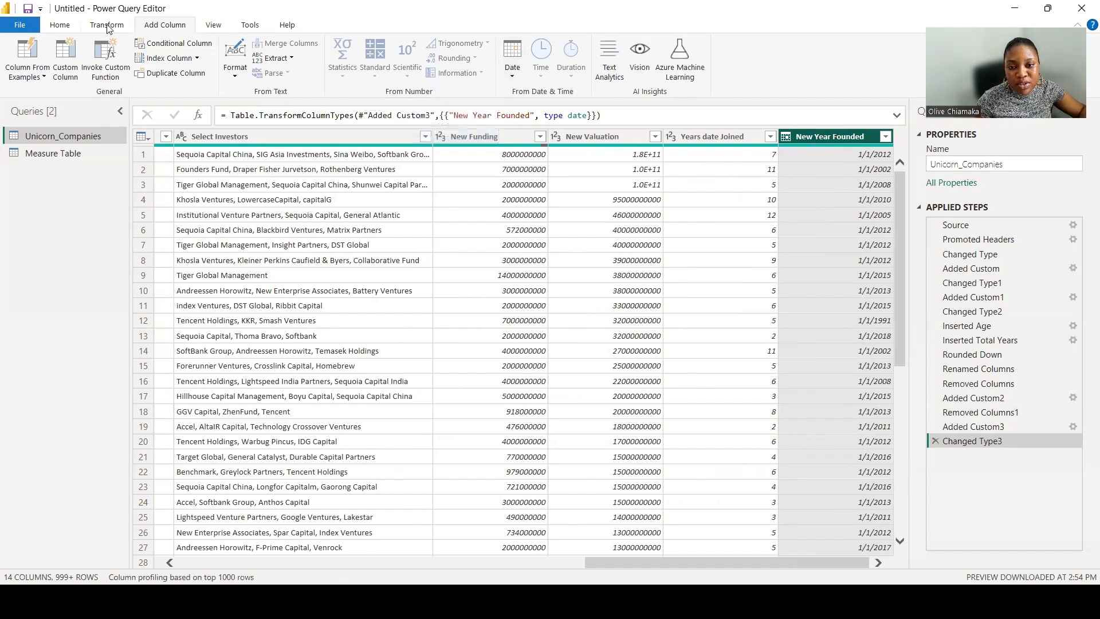
Add an Age column calculated from the New Year Founded date.
click(516, 68)
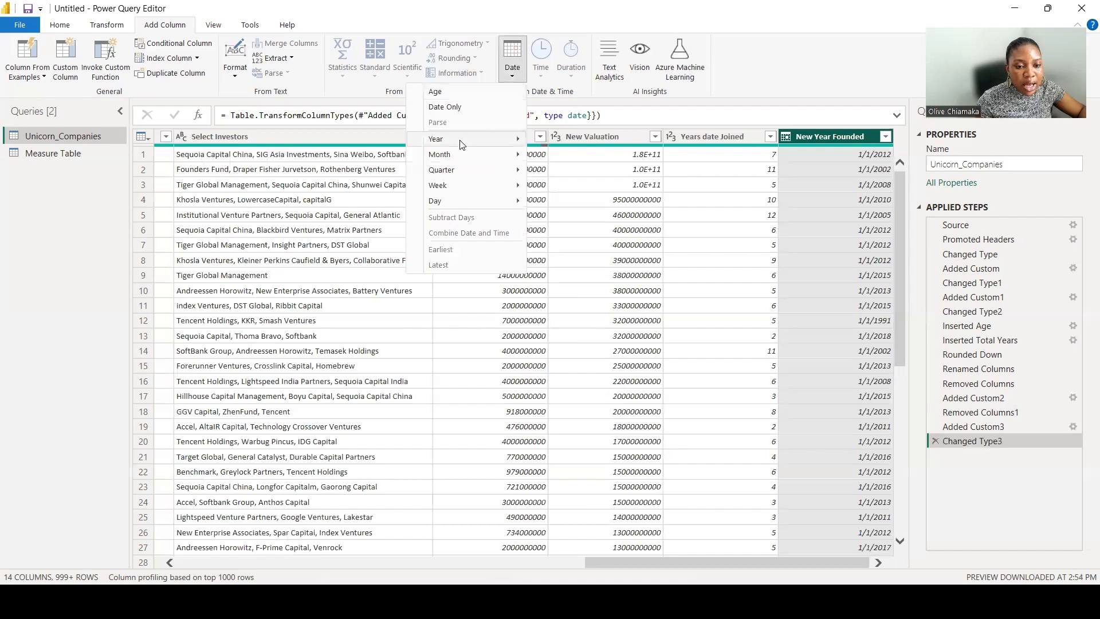
click(461, 92)
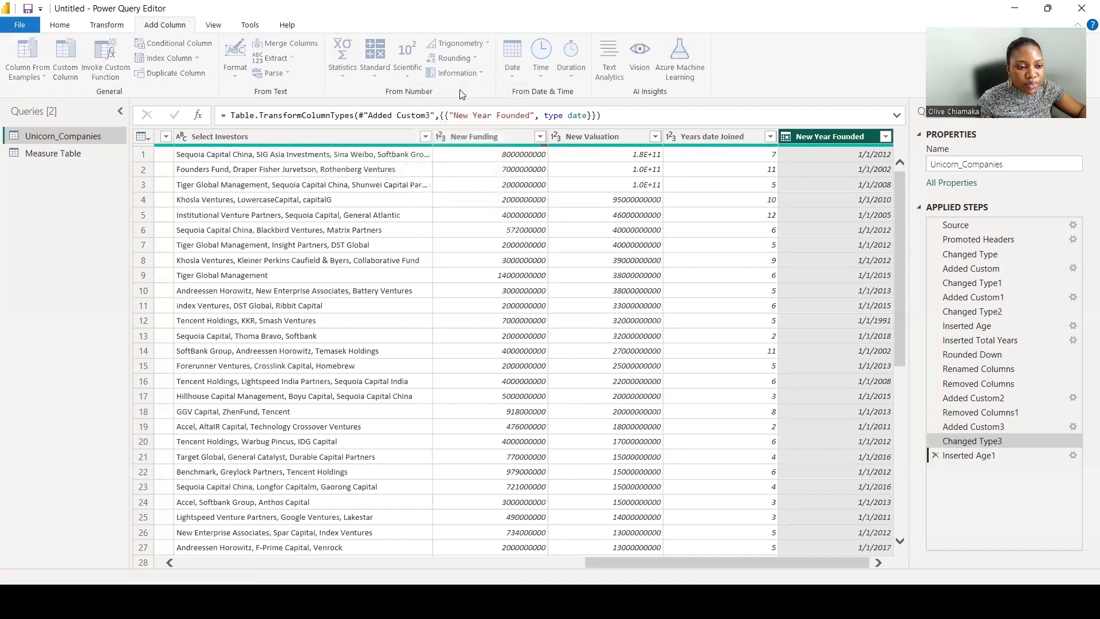
click(107, 25)
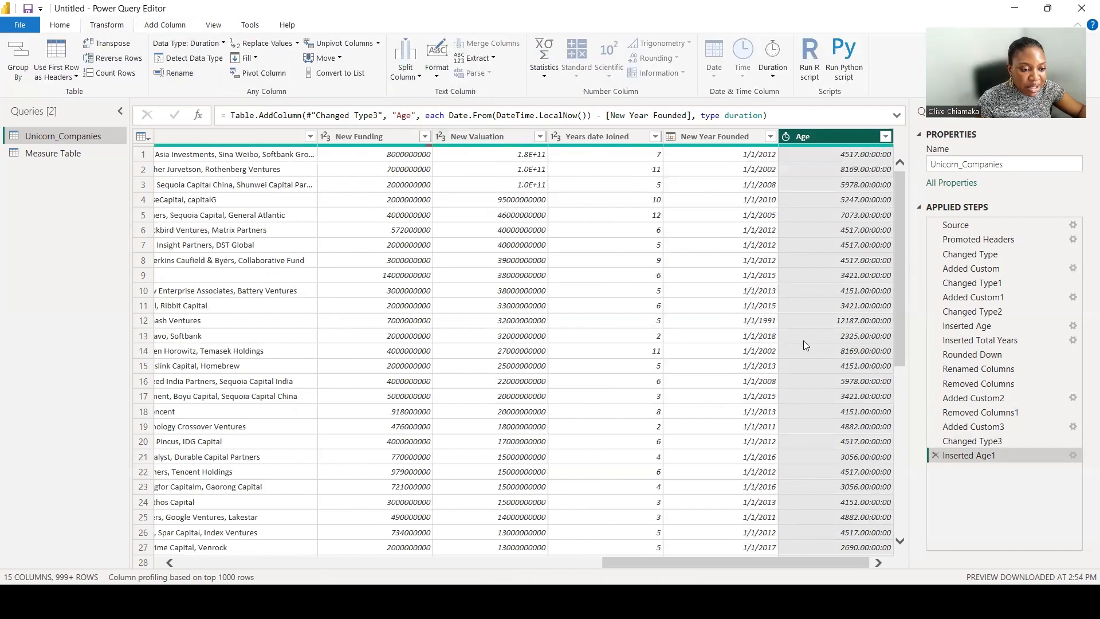
Convert the Age column to total years and round its values down.
click(774, 78)
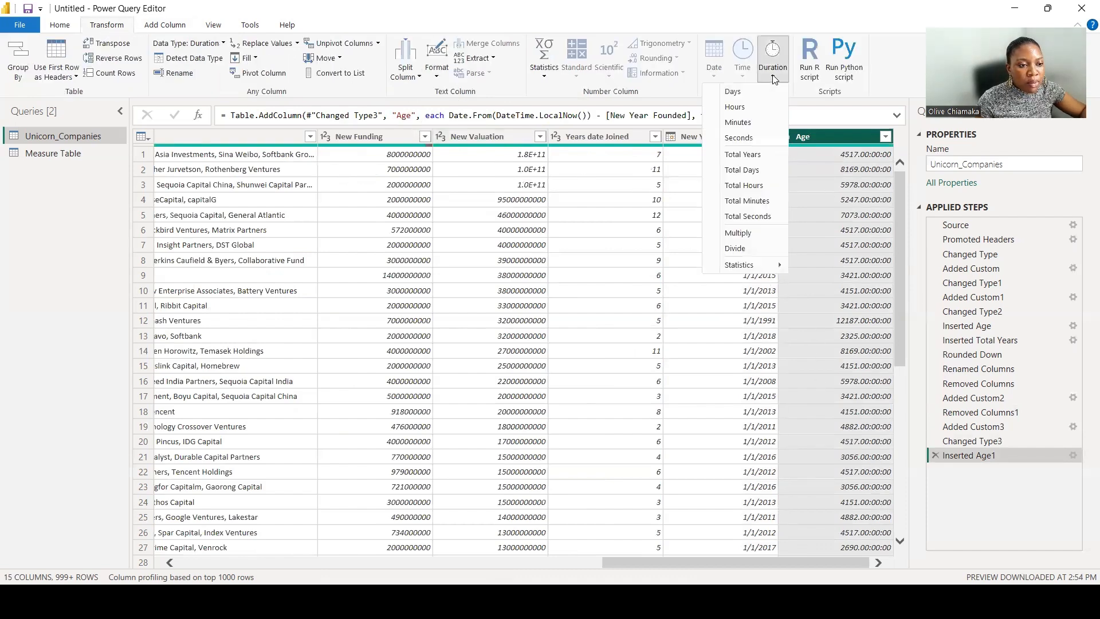
click(745, 155)
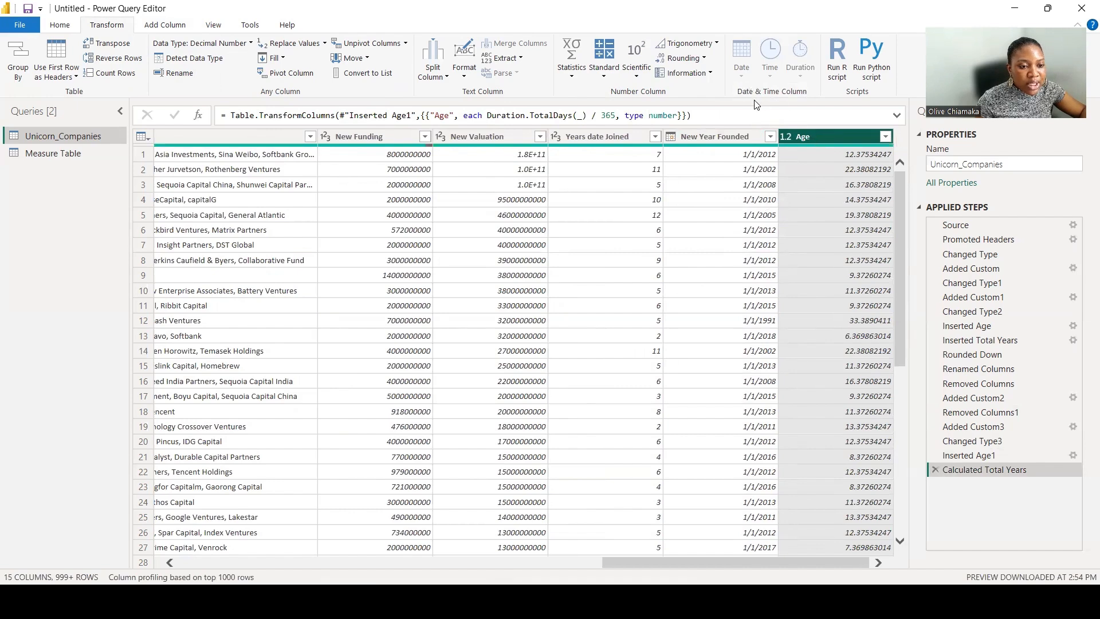
click(693, 59)
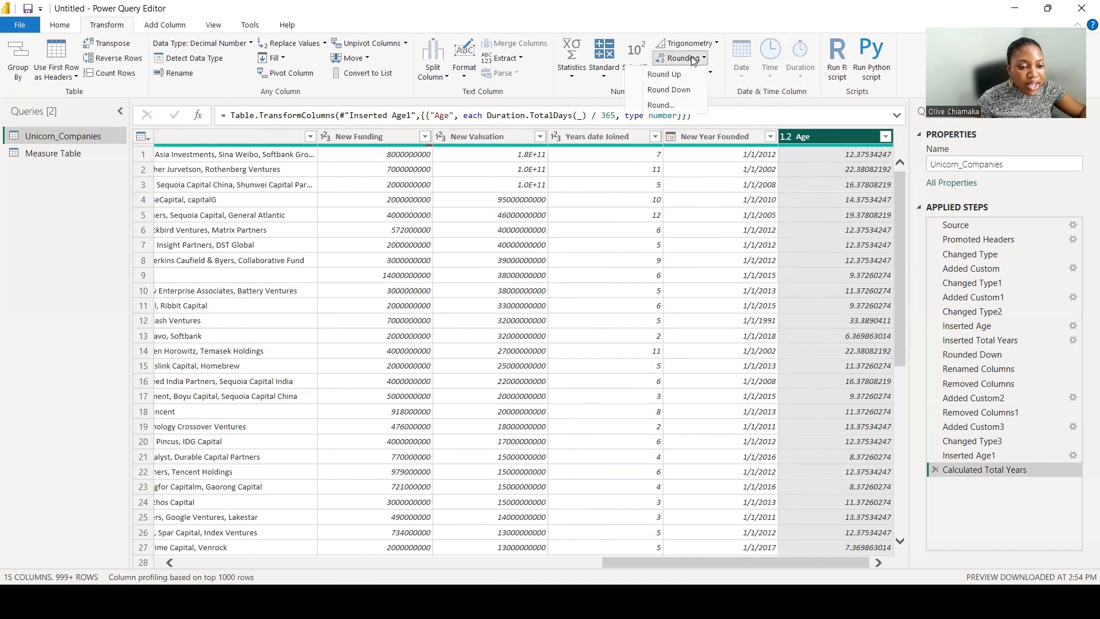
click(669, 89)
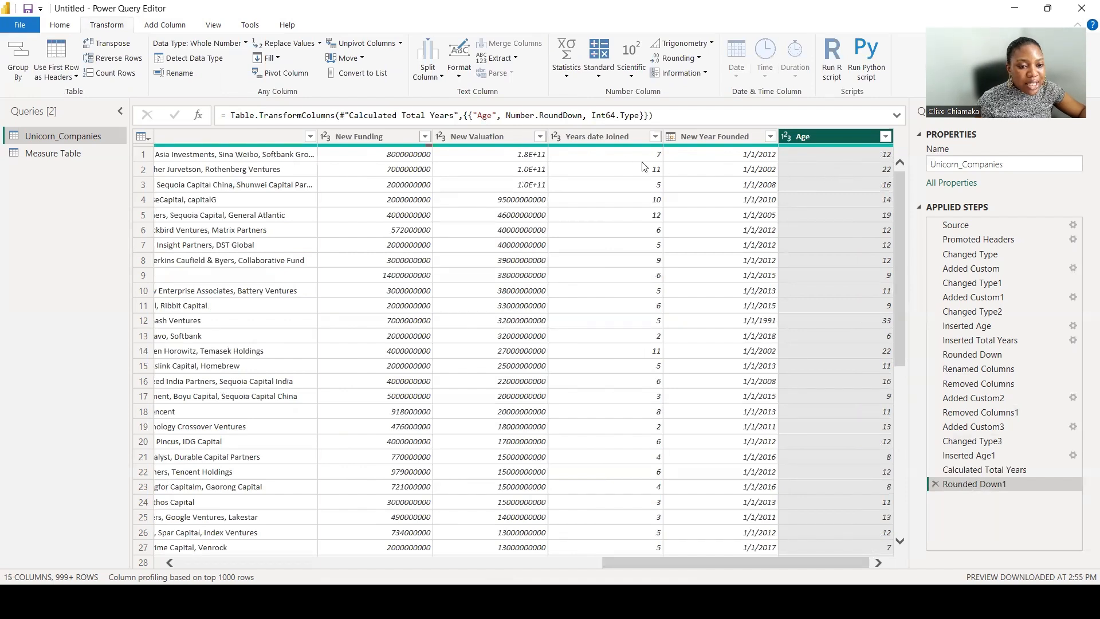
Rename the Age column to Years Year founded.
right_click(815, 136)
click(808, 138)
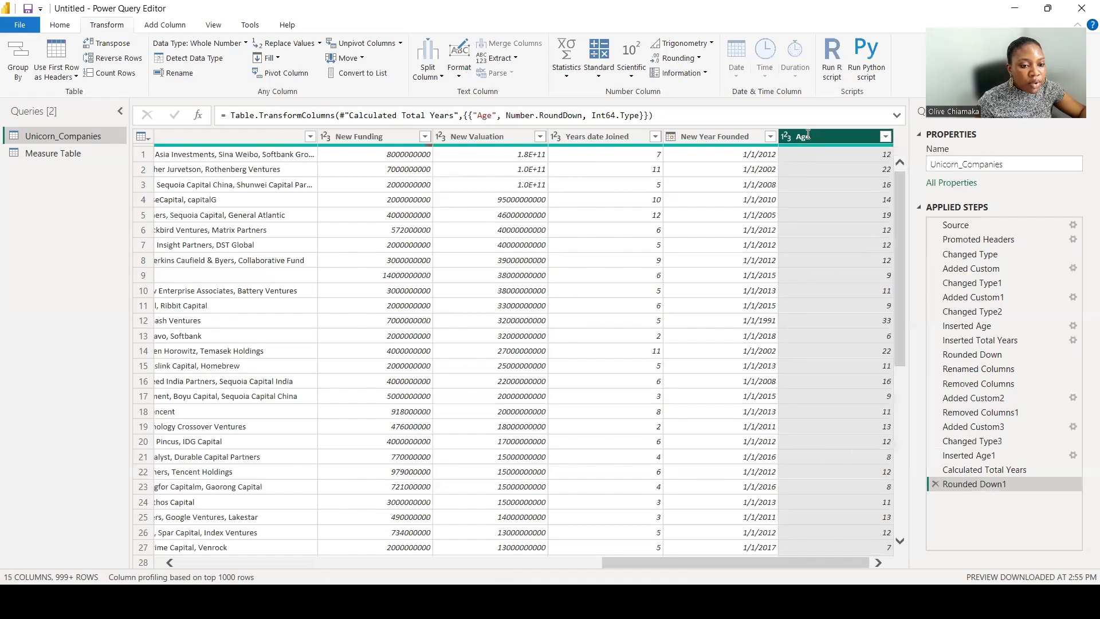
double_click(813, 136)
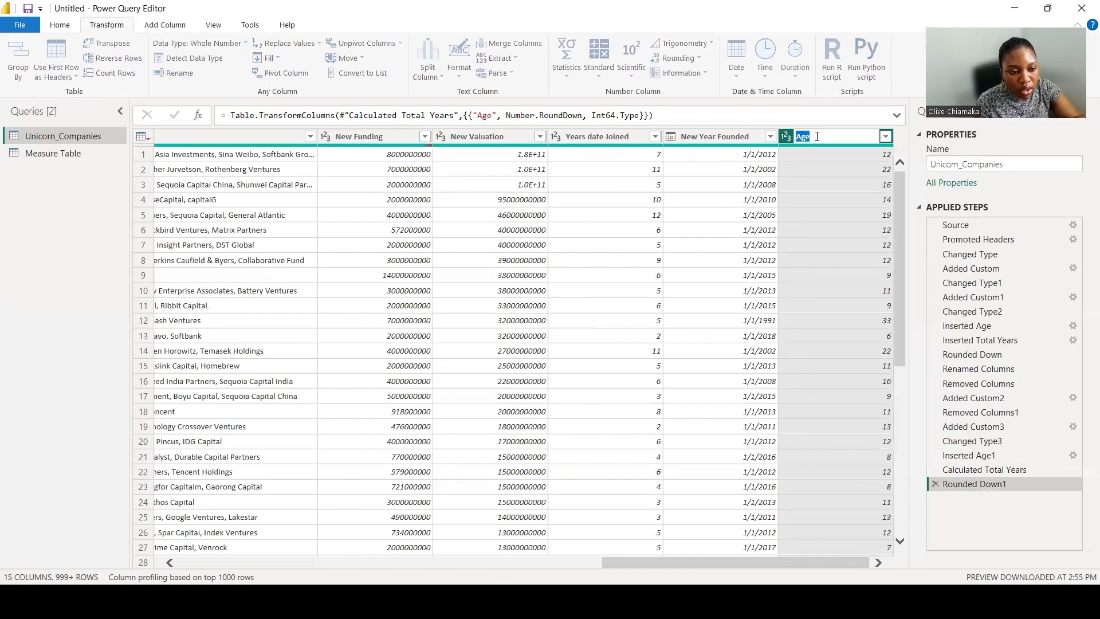
text(Y)
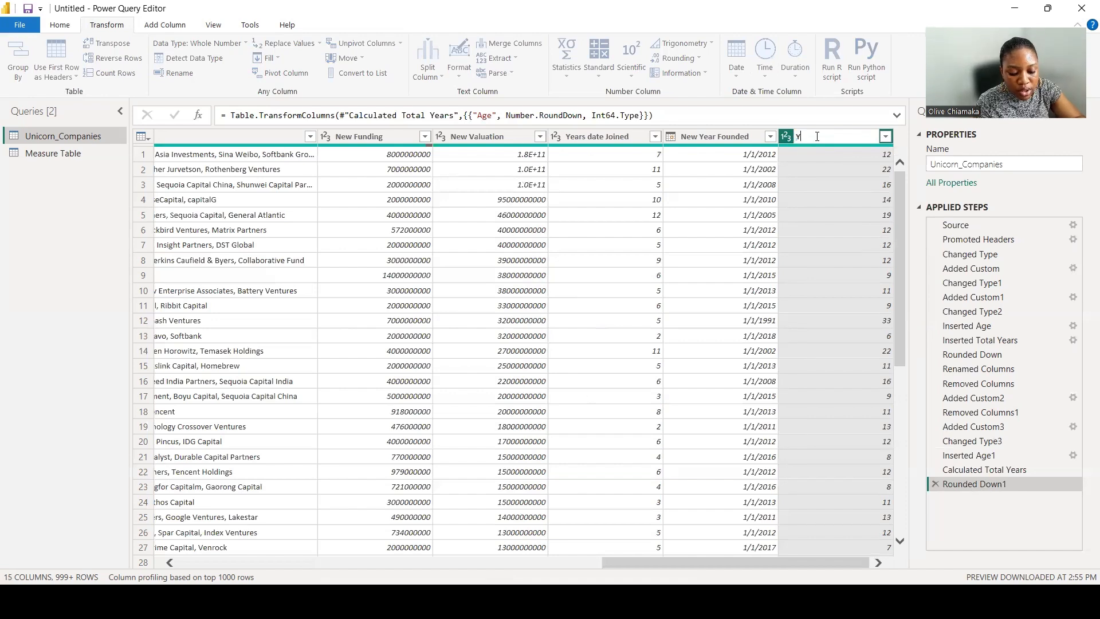
text(ears Year founde)
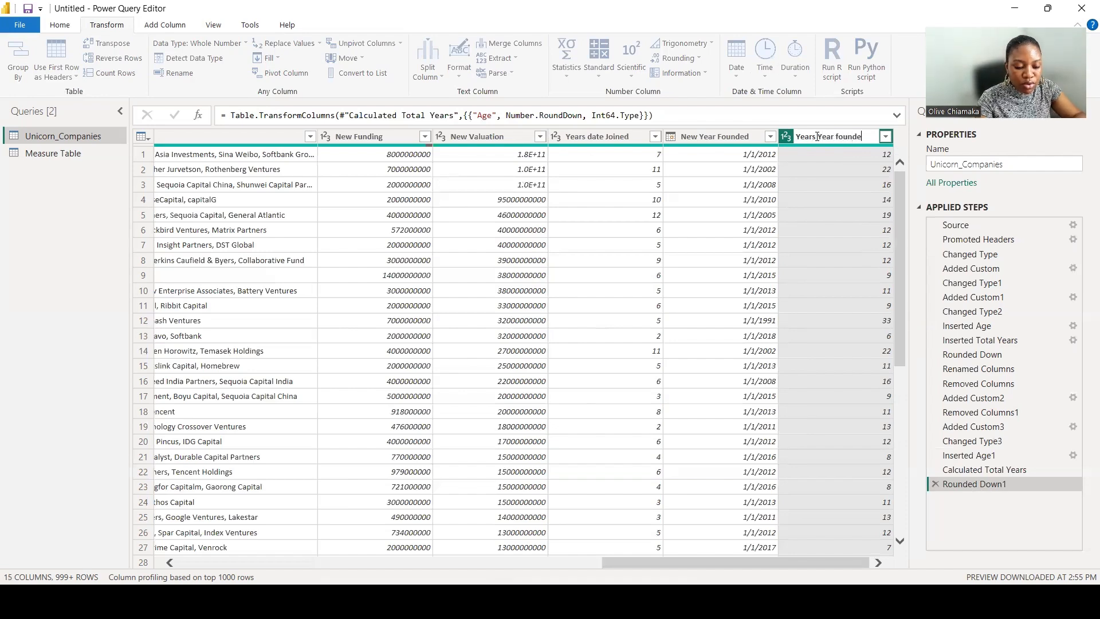
text(d)
key(Return)
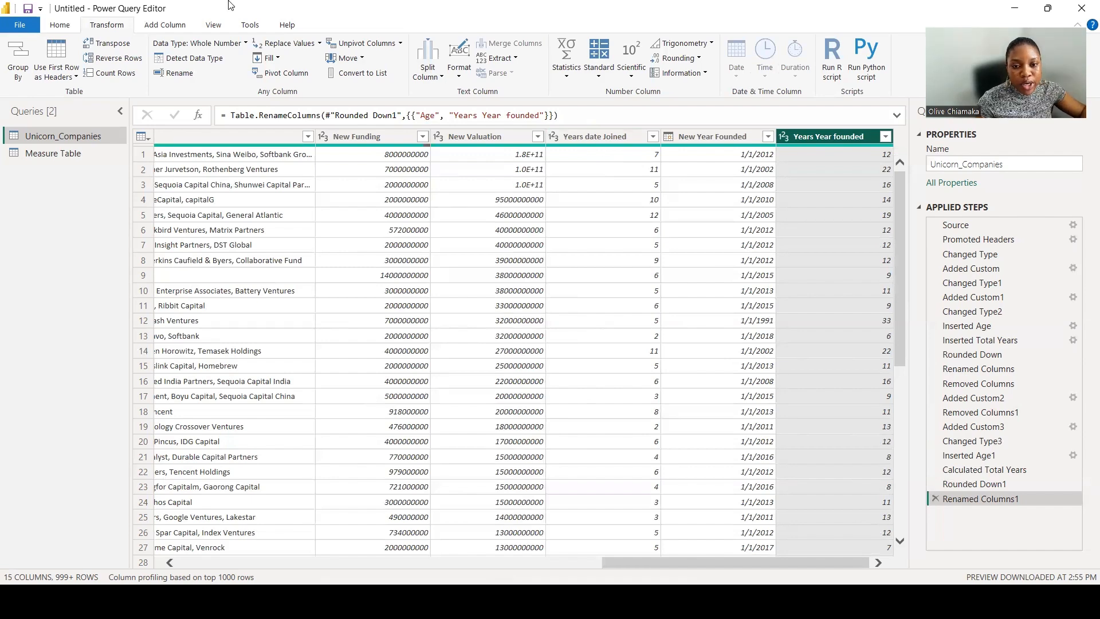
Add a custom column named Date Difference with the formula [Years Year founded] - [Years date Joined].
click(154, 26)
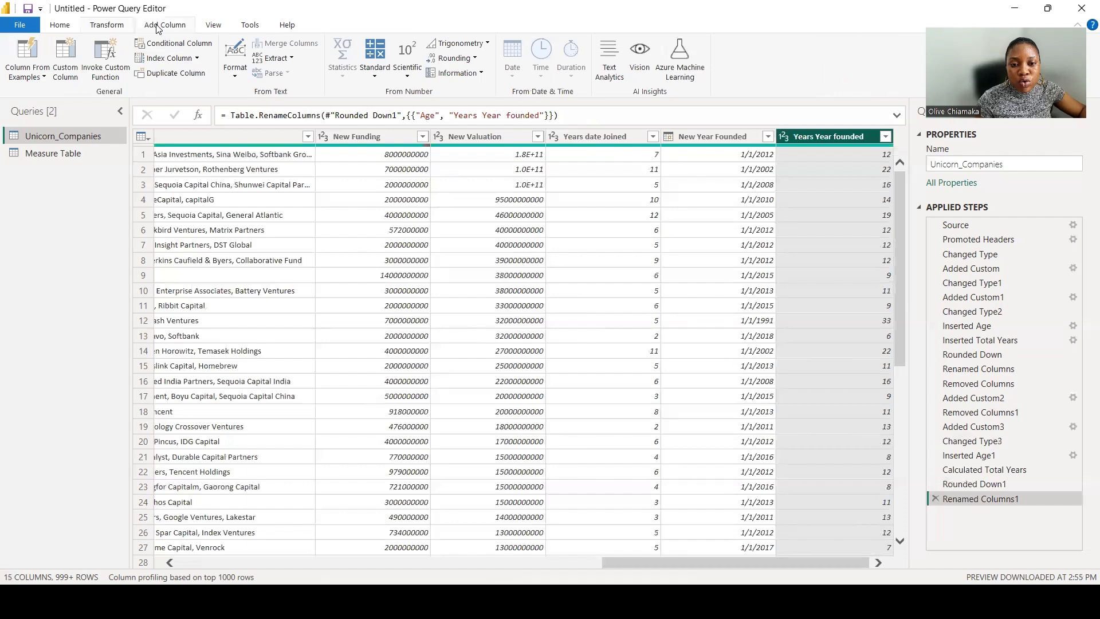
click(65, 60)
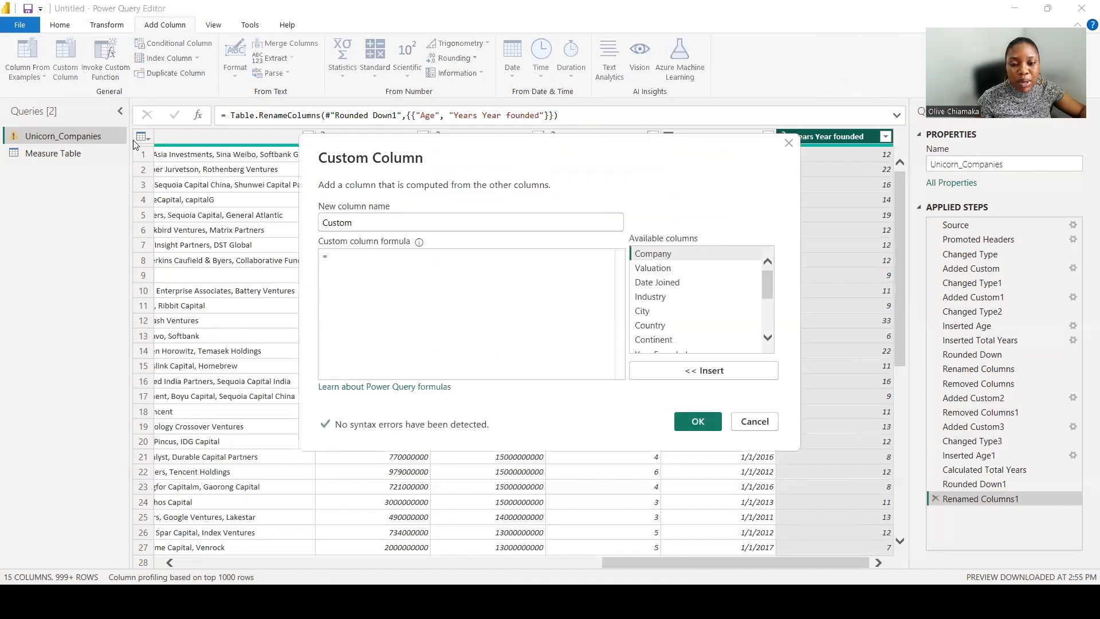
drag(354, 224, 294, 221)
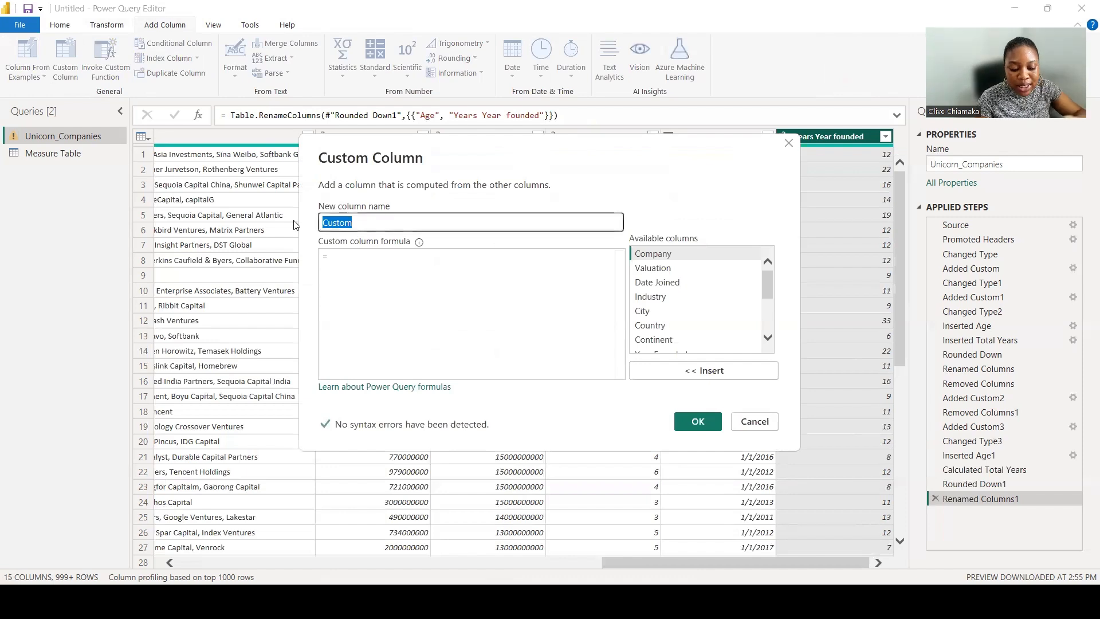
text(Date Difference)
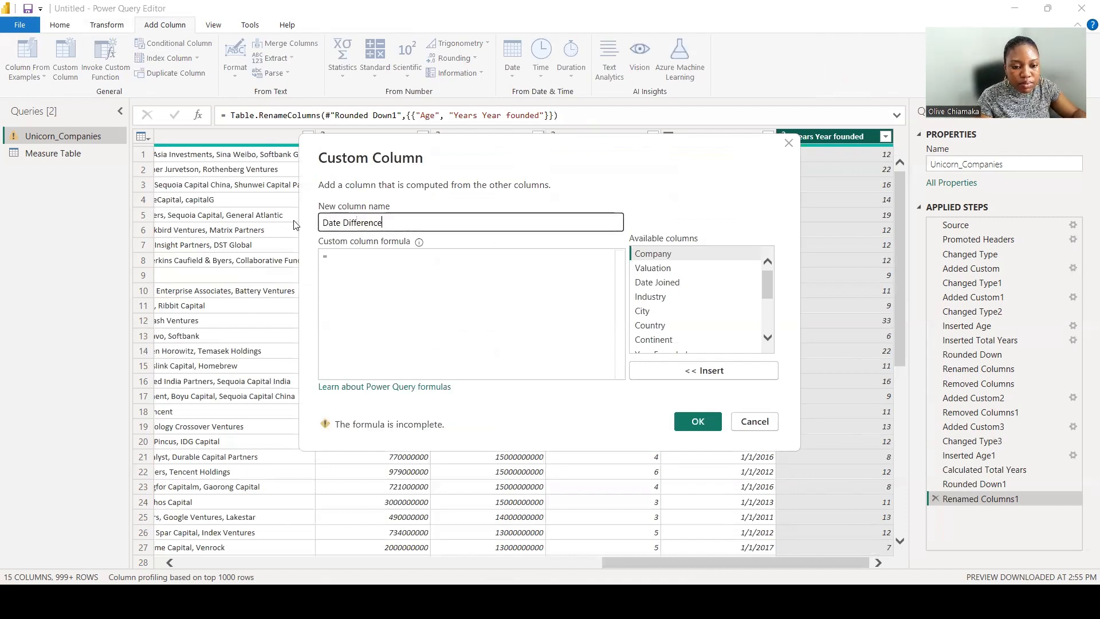
click(334, 252)
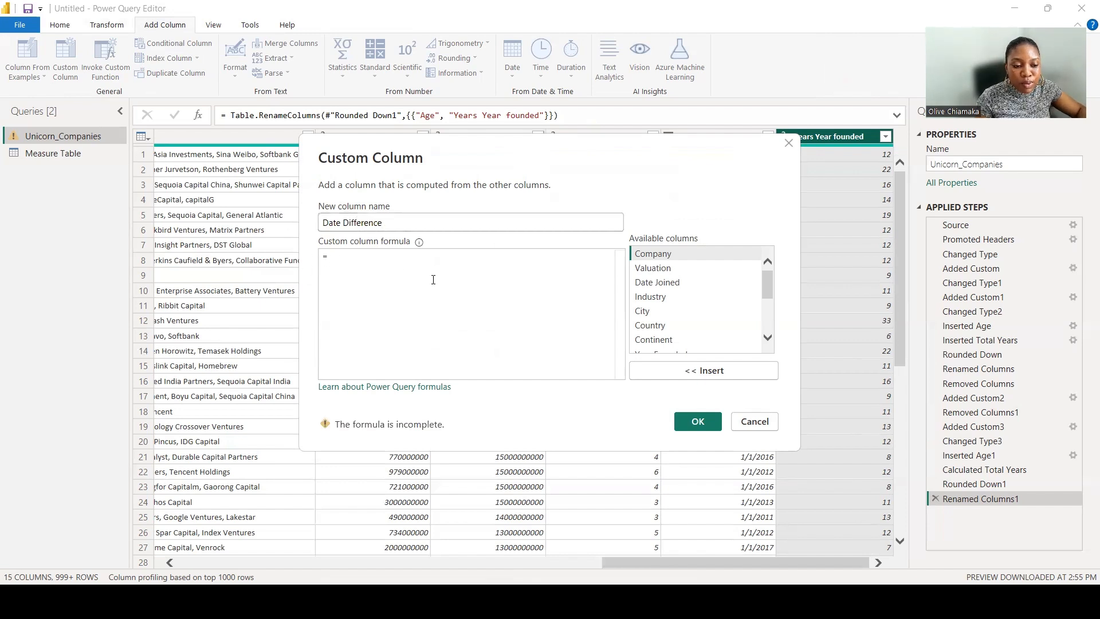
scroll(723, 312, down, 3)
scroll(724, 312, down, 1)
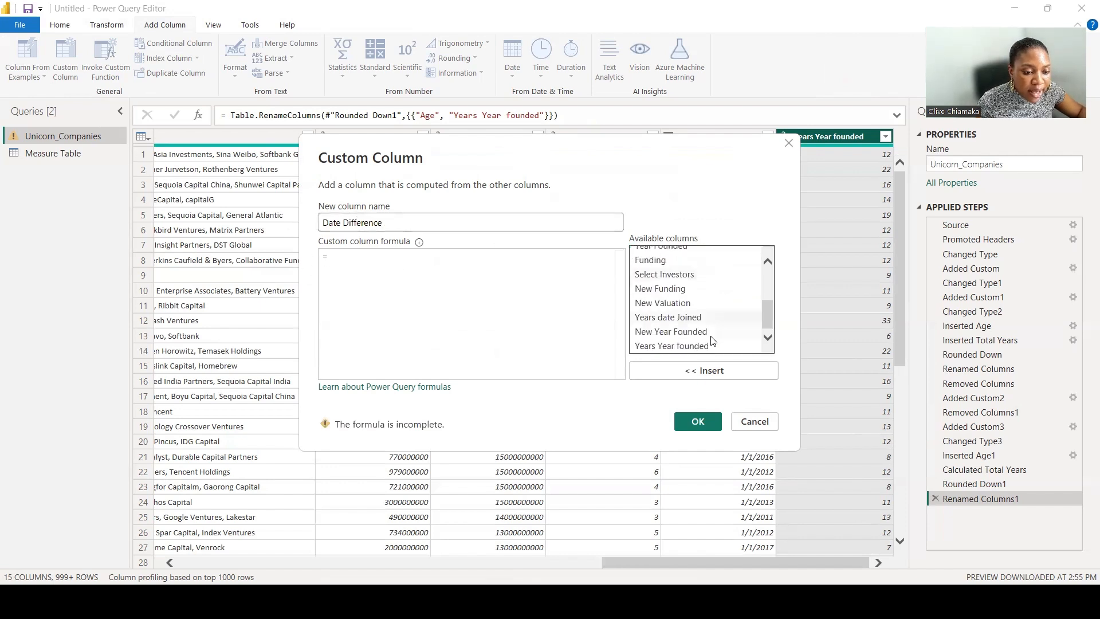
click(708, 347)
click(708, 370)
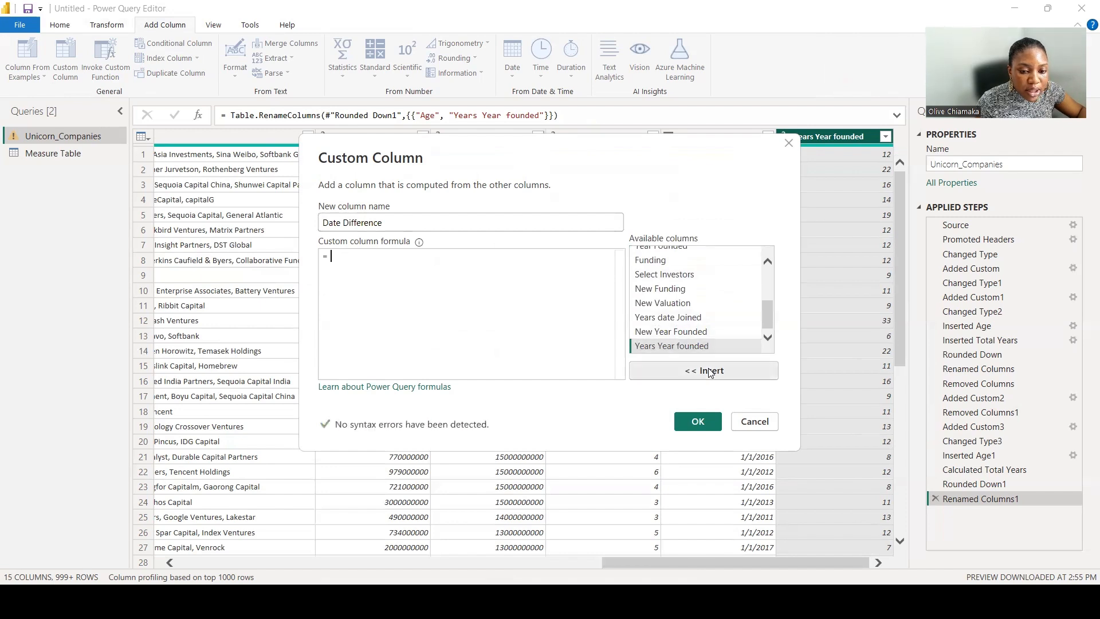
text(-)
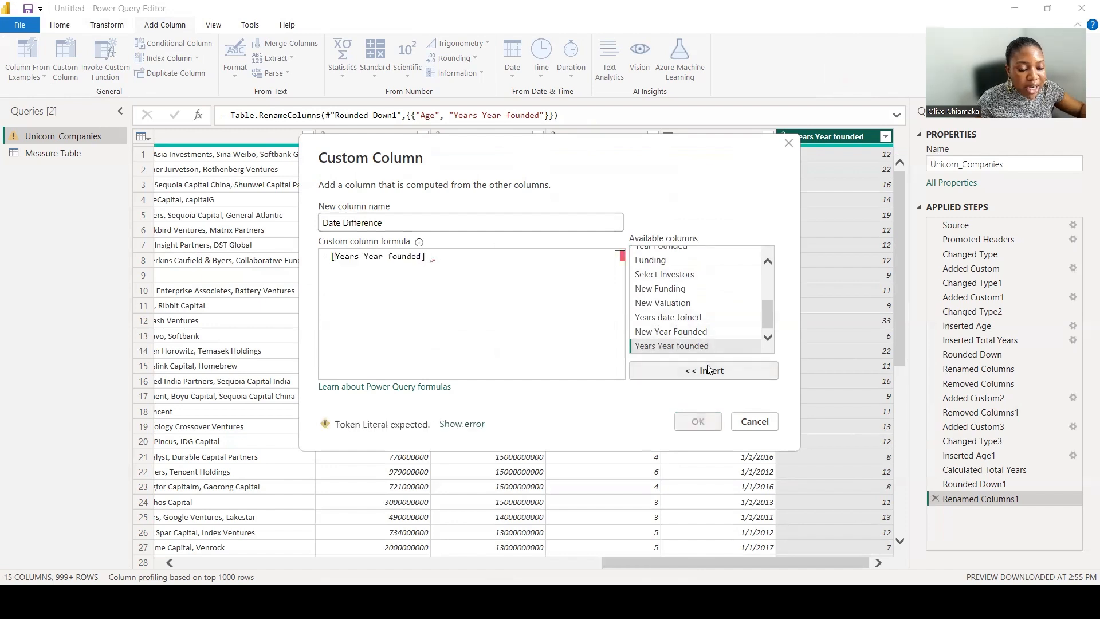
click(694, 318)
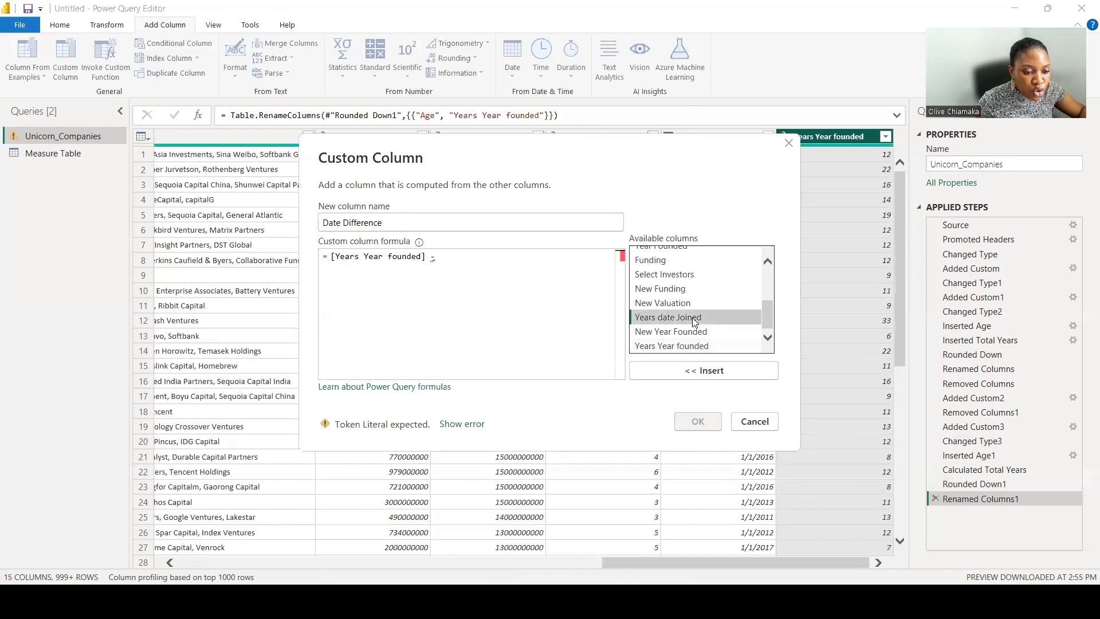
click(721, 370)
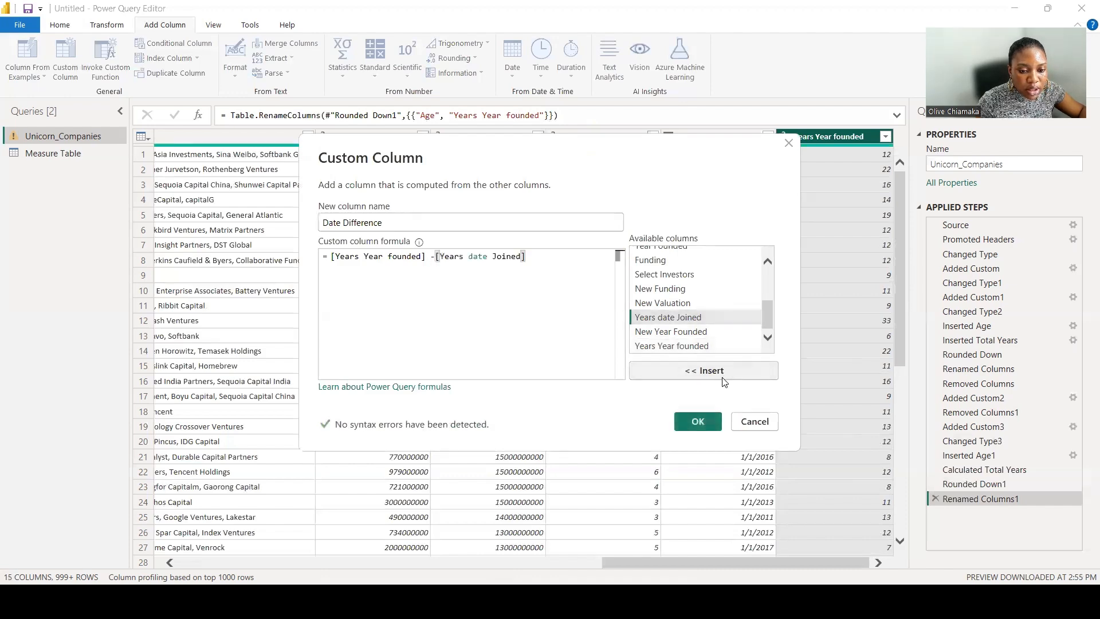
click(700, 421)
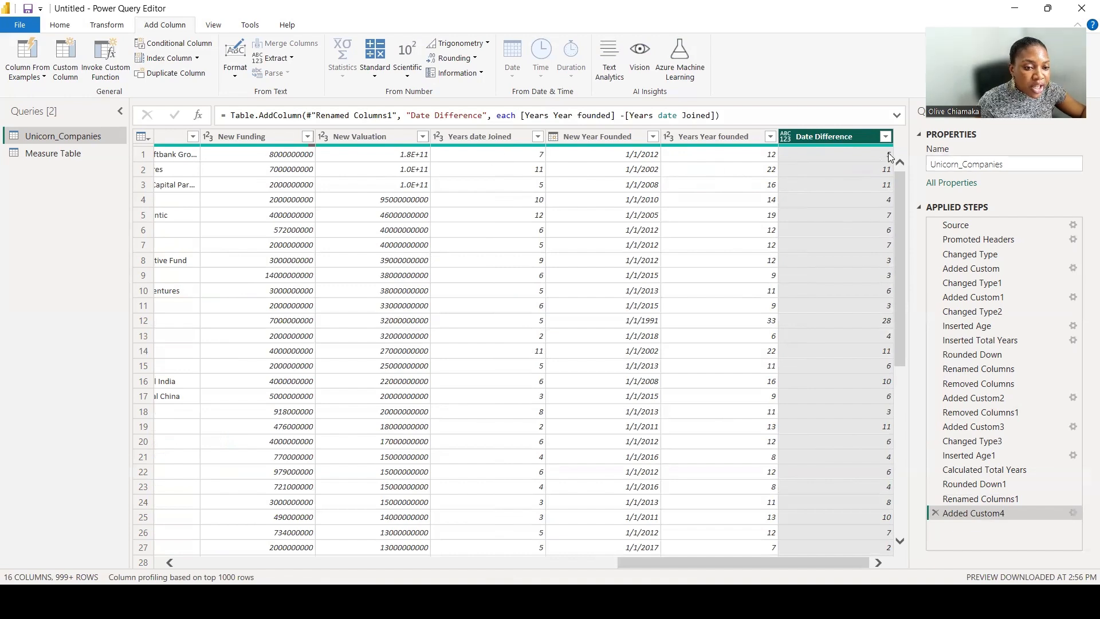
Change the Date Difference column's data type to Whole Number.
right_click(826, 141)
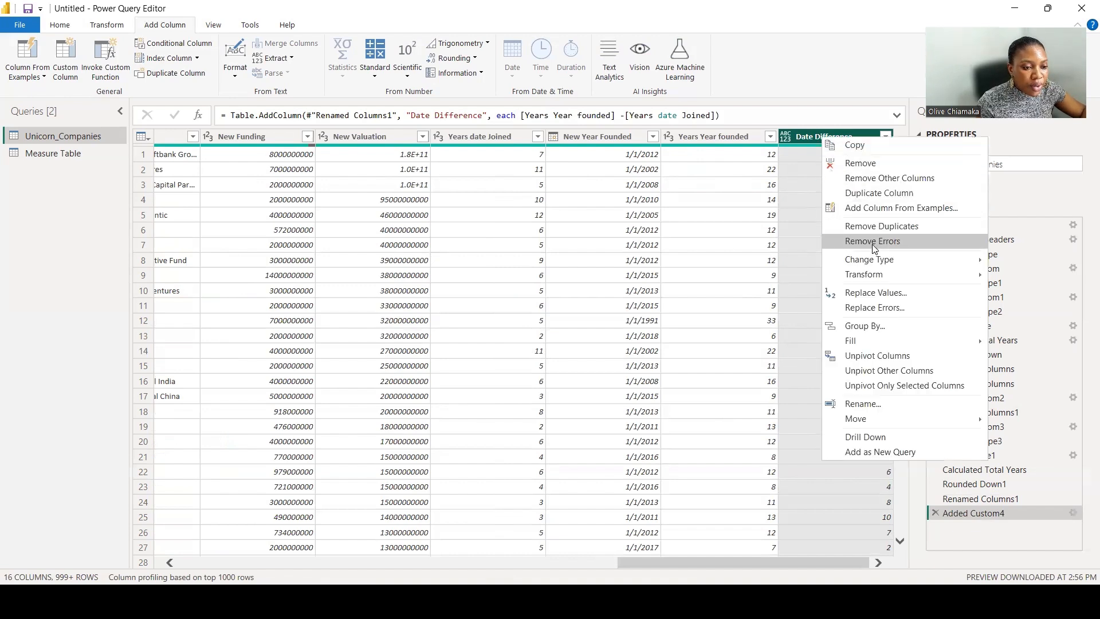
mouse_move(878, 262)
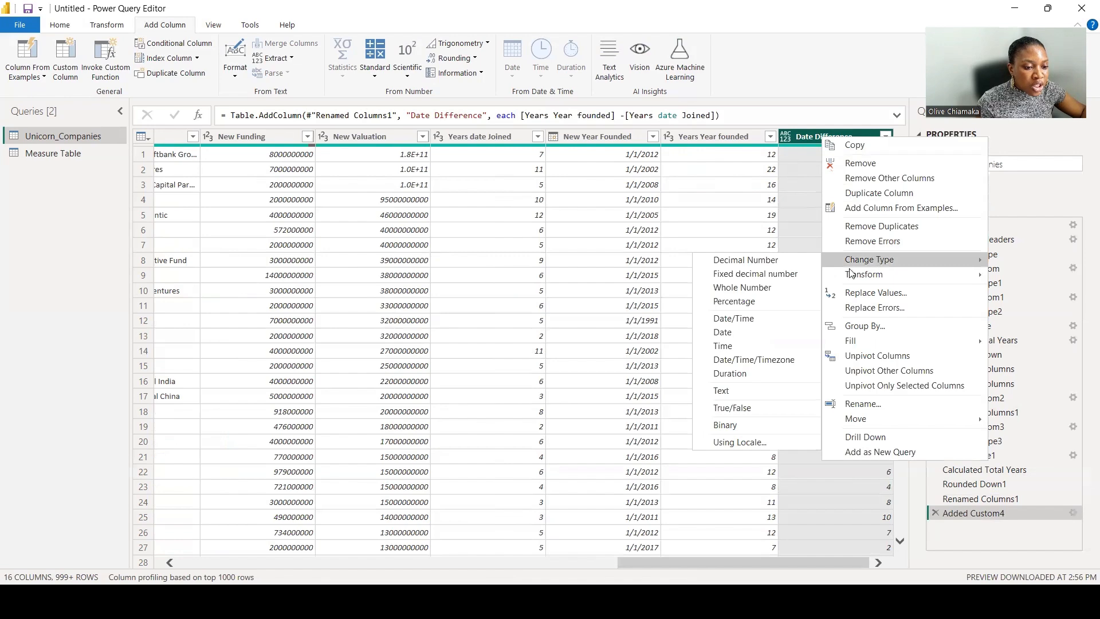
click(747, 288)
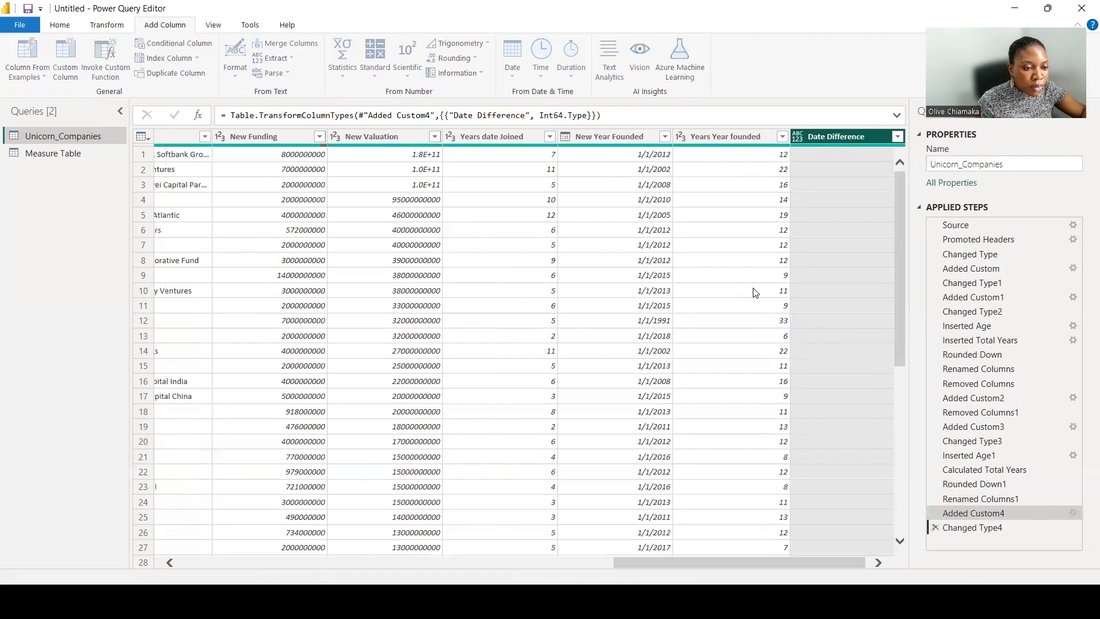
Close Power Query and apply the changes to the report.
click(60, 25)
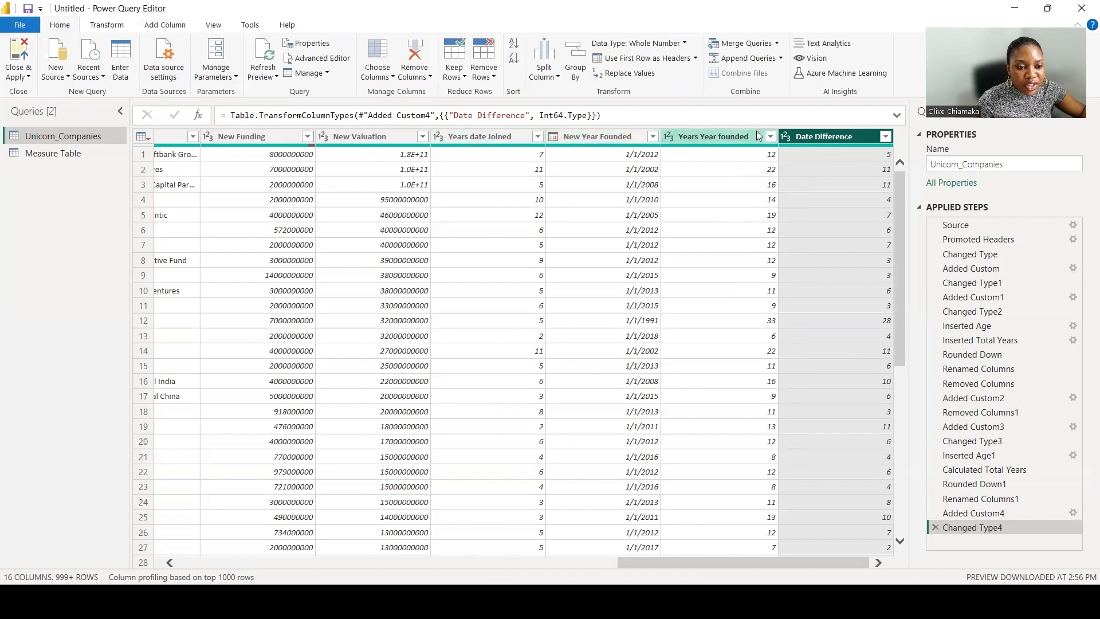
click(28, 77)
click(43, 93)
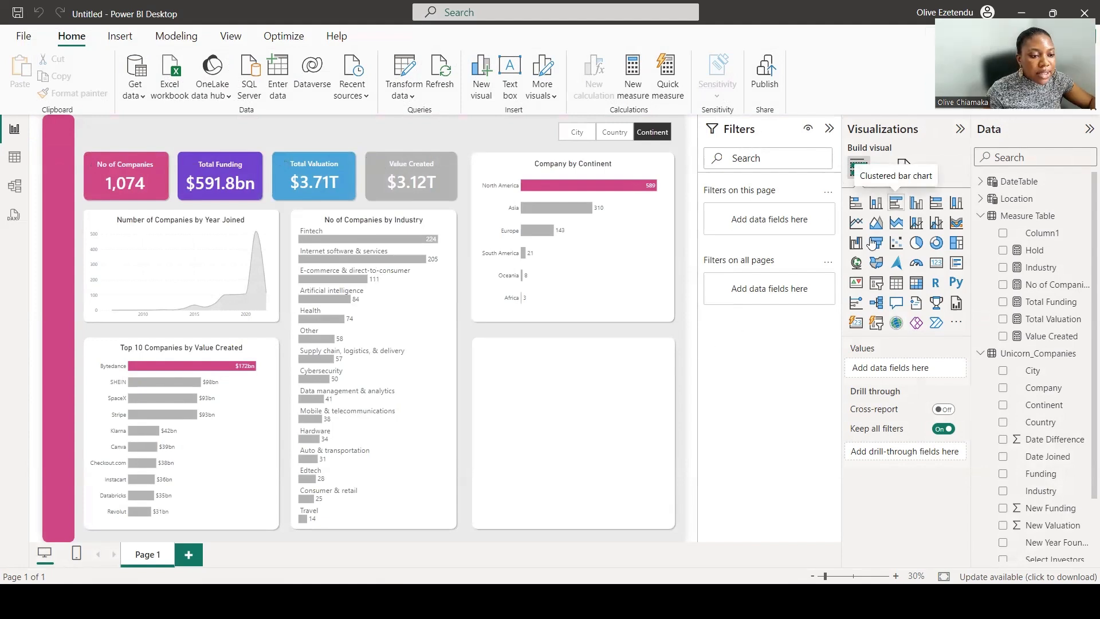
Copy the No of Companies by Industry bar chart and fit the duplicate into the empty lower-right tile.
click(880, 208)
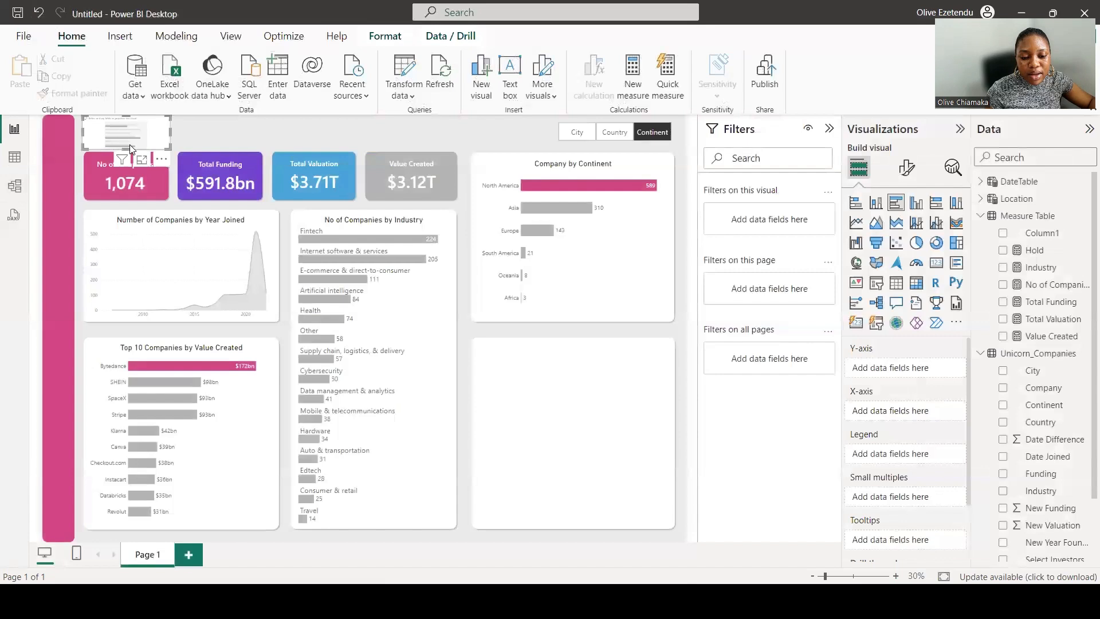
click(422, 368)
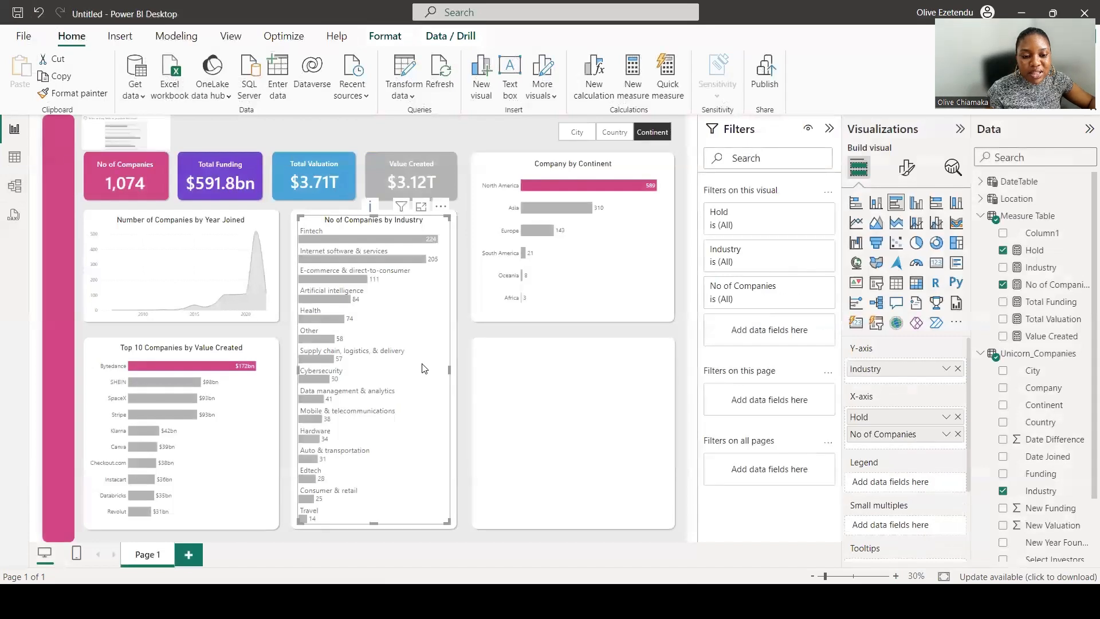
key(ctrl+c)
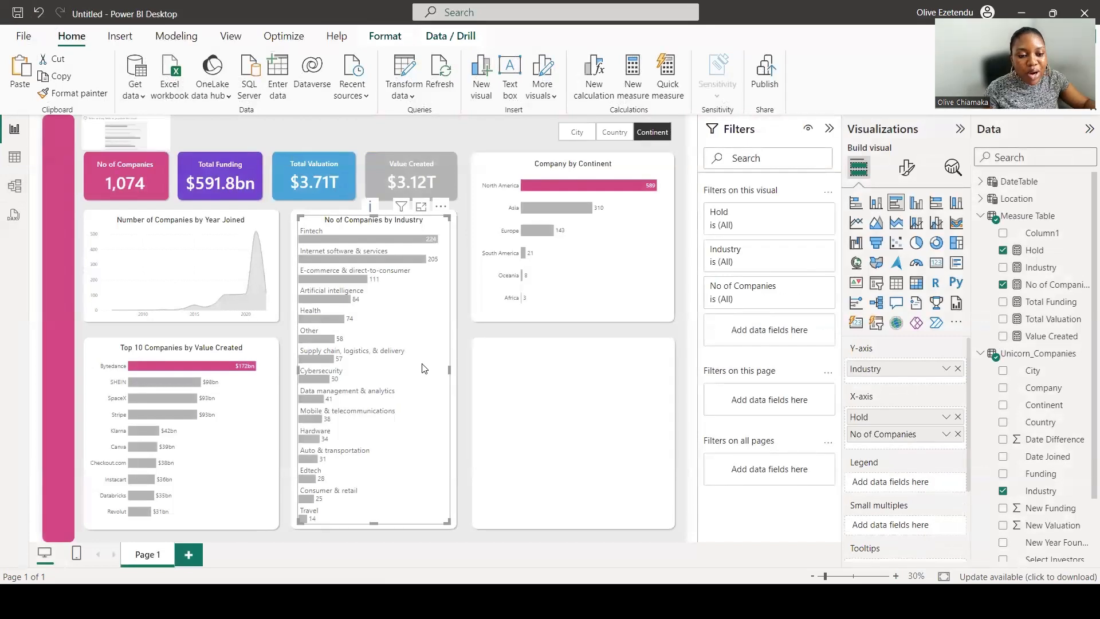
key(ctrl+v)
drag(375, 227, 566, 431)
drag(554, 541, 554, 523)
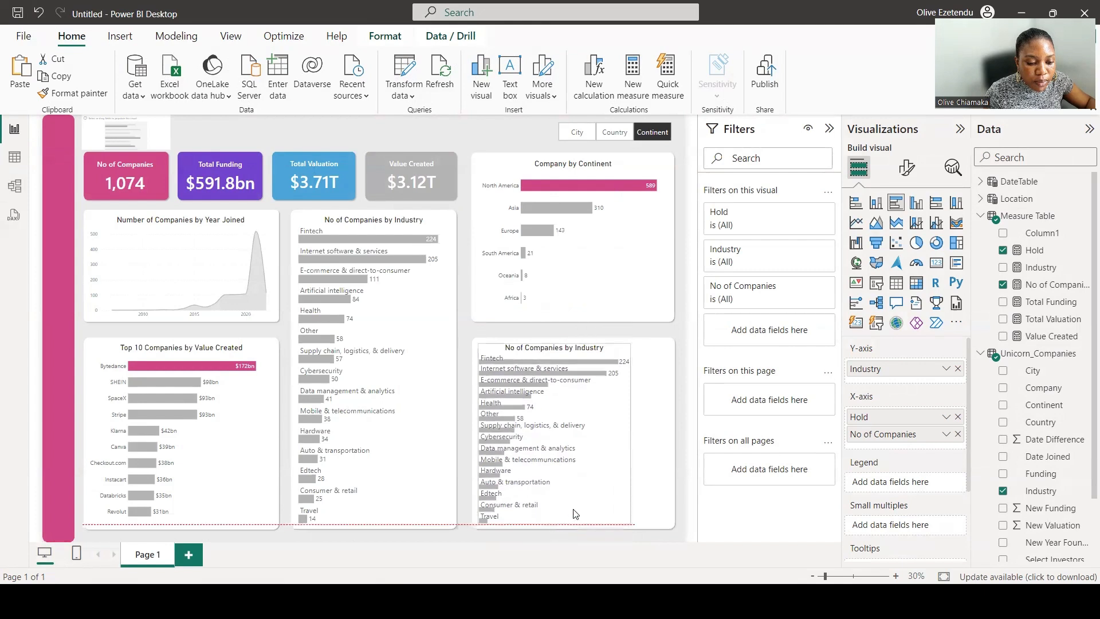
drag(629, 434, 664, 444)
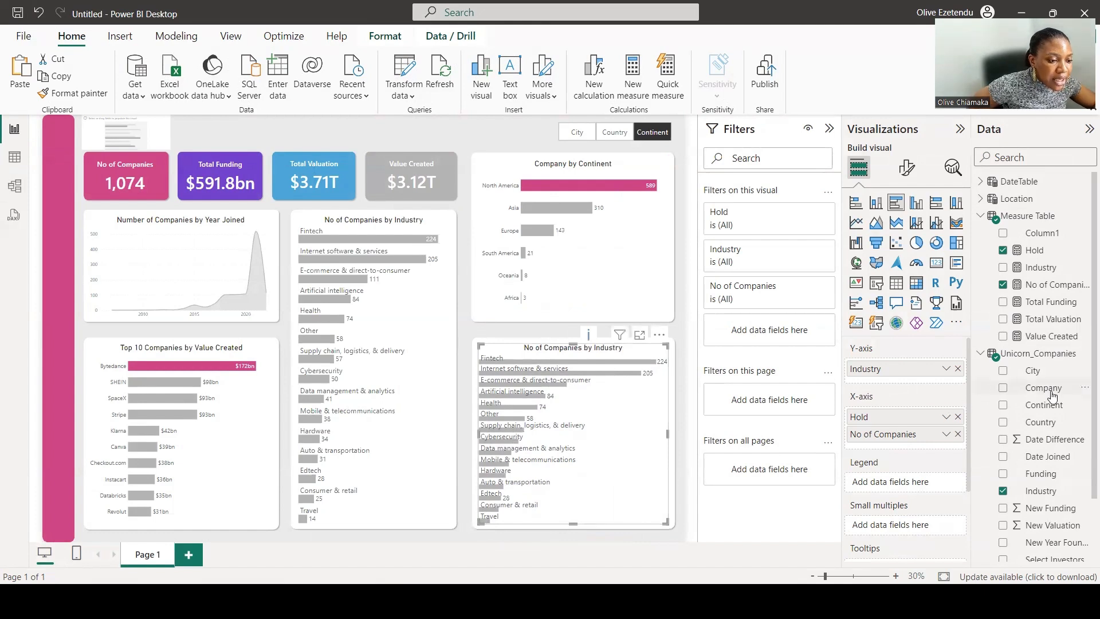
Rebuild the copied chart with Company on the Y-axis and Date Difference on the X-axis, removing Industry and No of Companies.
click(1003, 439)
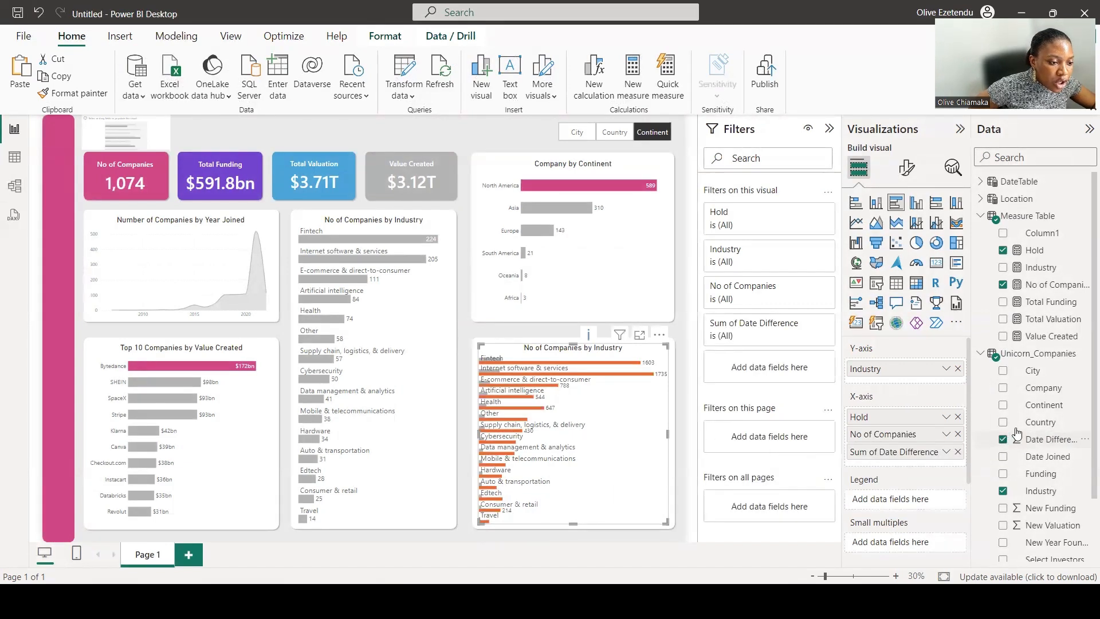
click(1003, 389)
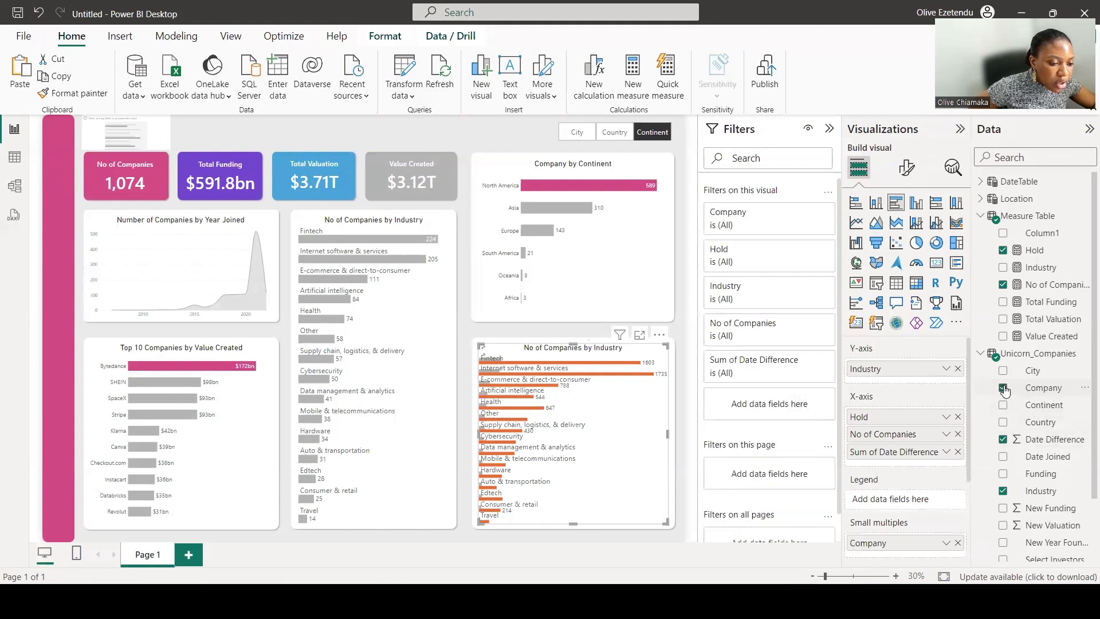
drag(902, 543, 899, 382)
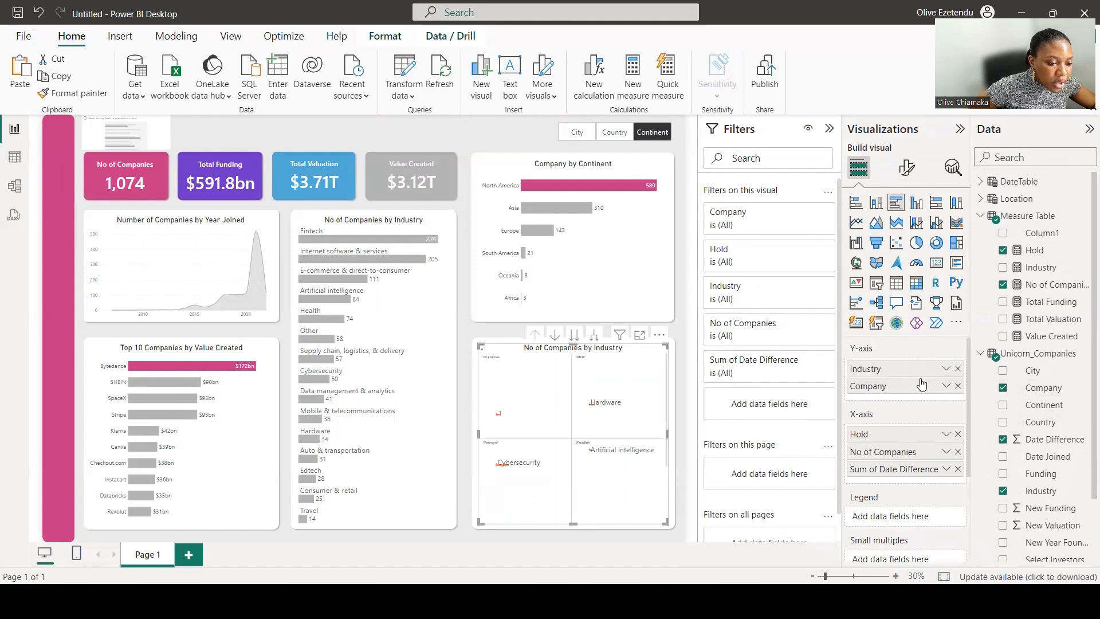
click(957, 369)
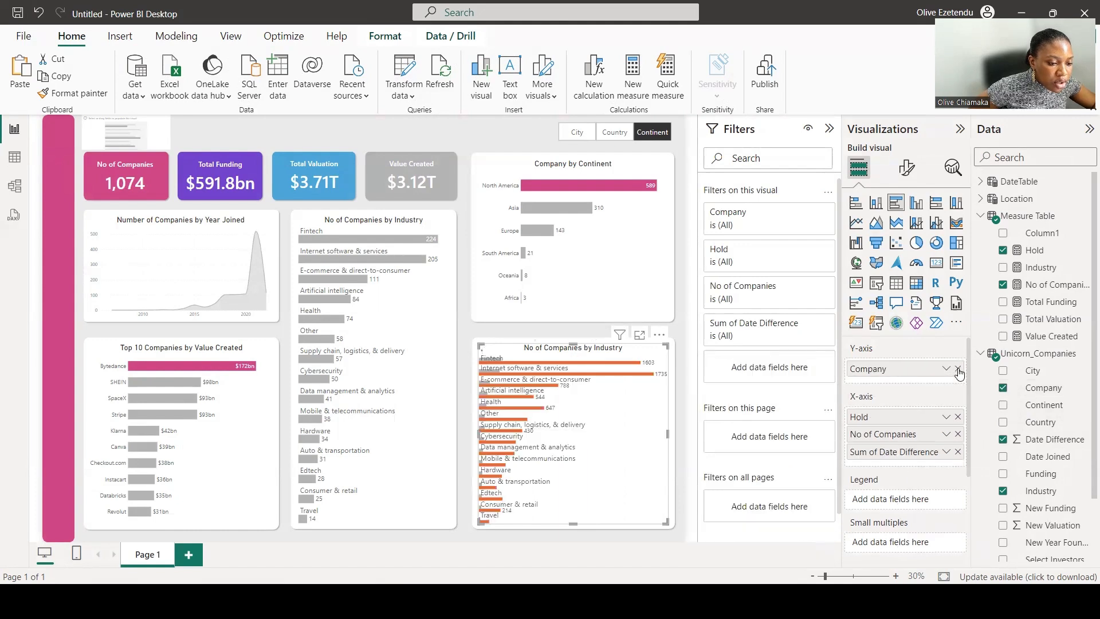
click(959, 434)
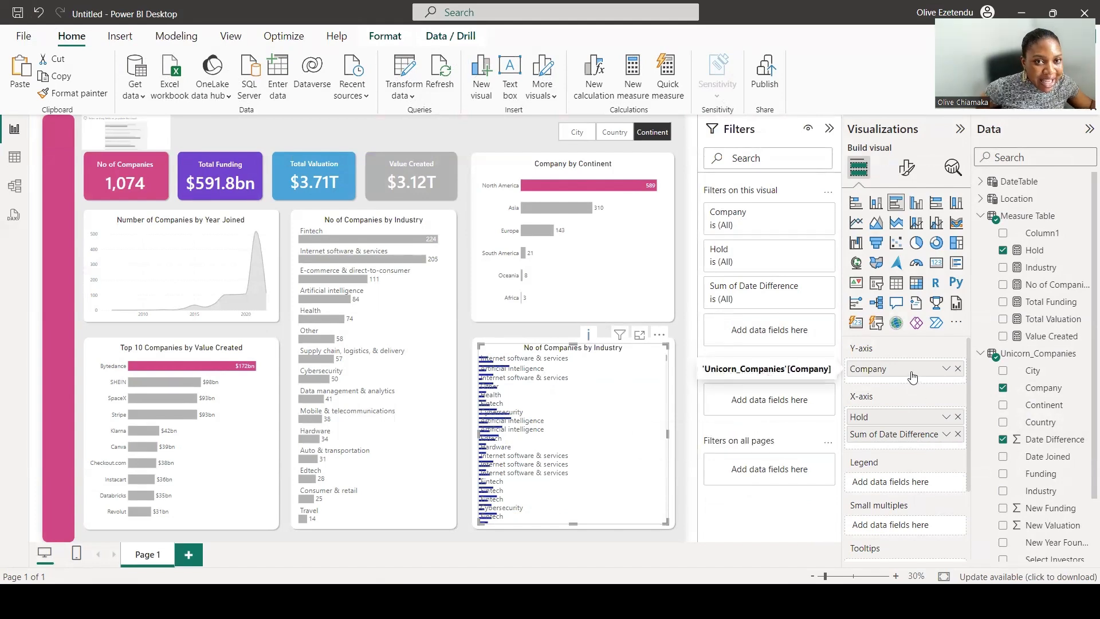
Apply a Top N filter on Company to show the top 10 companies by Sum of Date Difference.
click(806, 214)
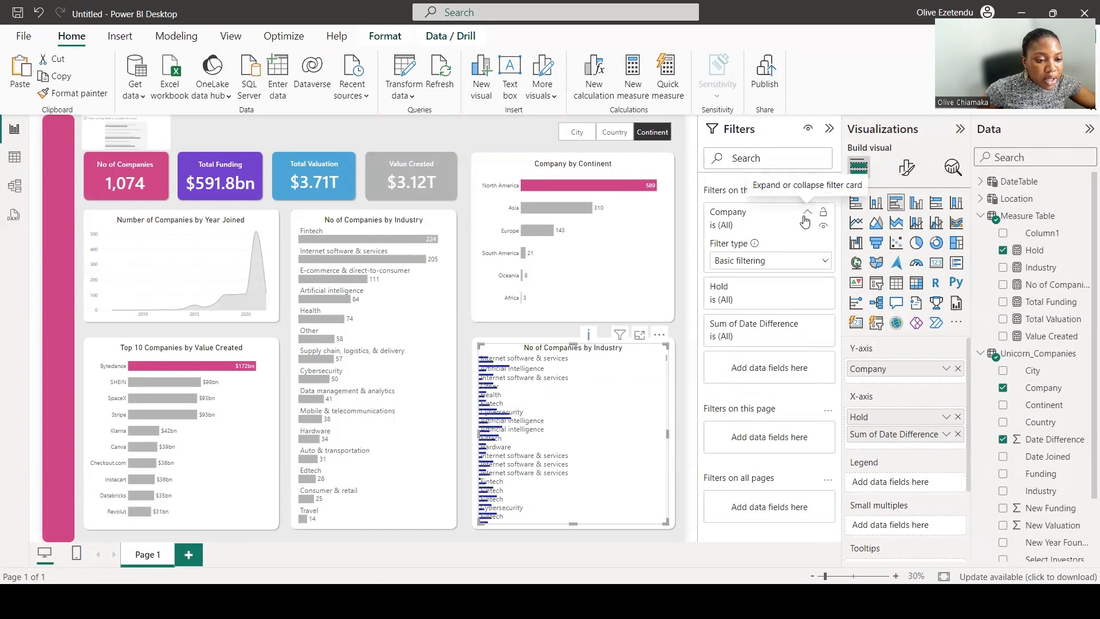
click(795, 261)
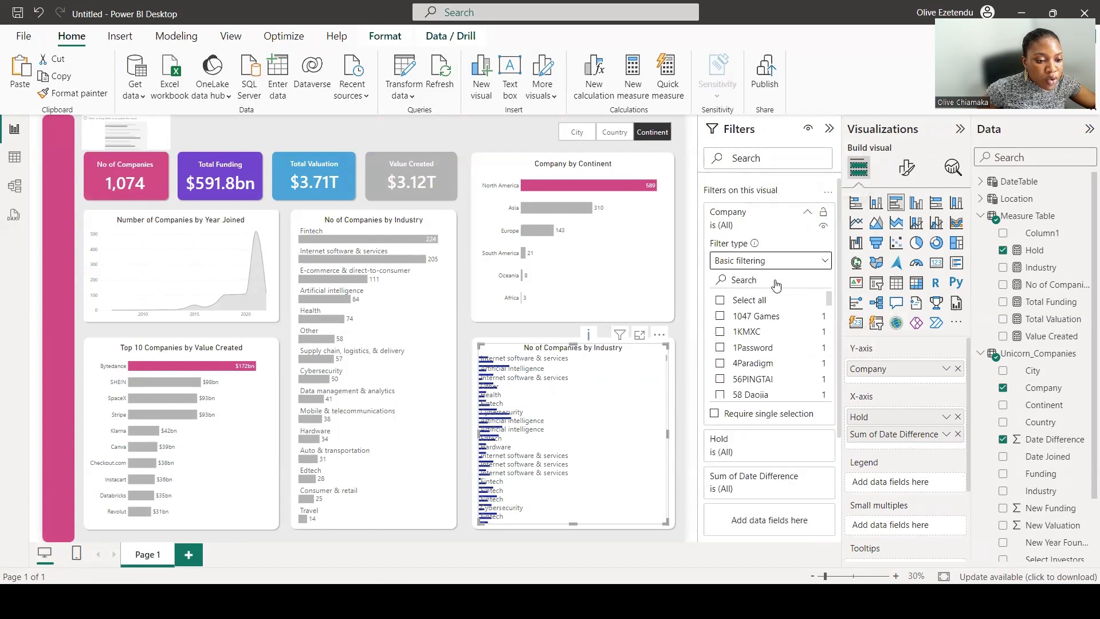
click(757, 317)
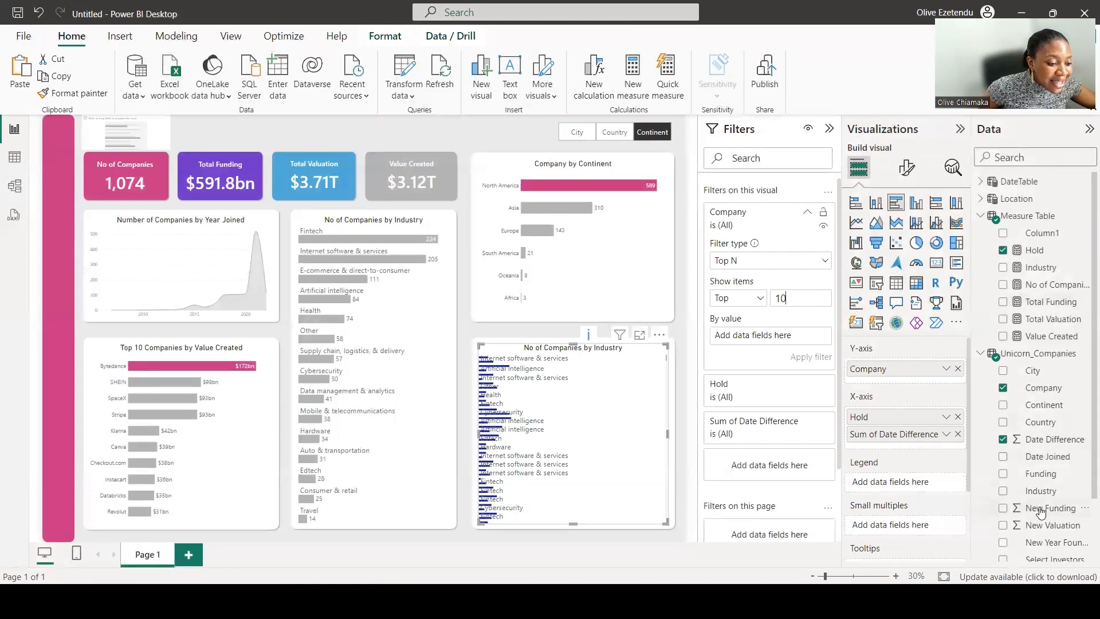
scroll(1039, 509, down, 3)
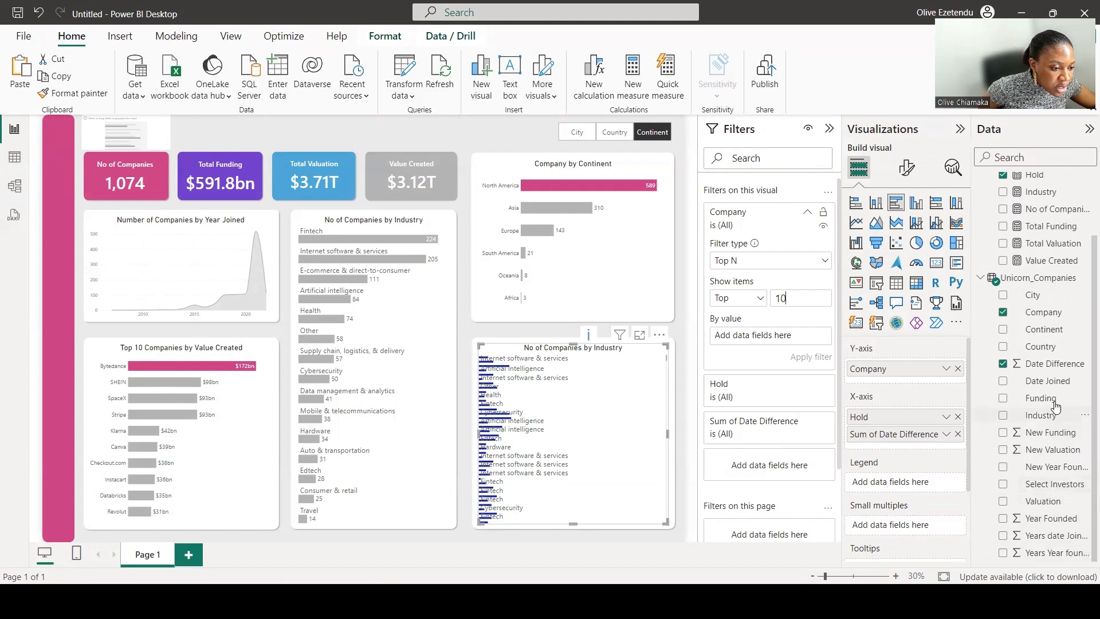
drag(1058, 364, 807, 332)
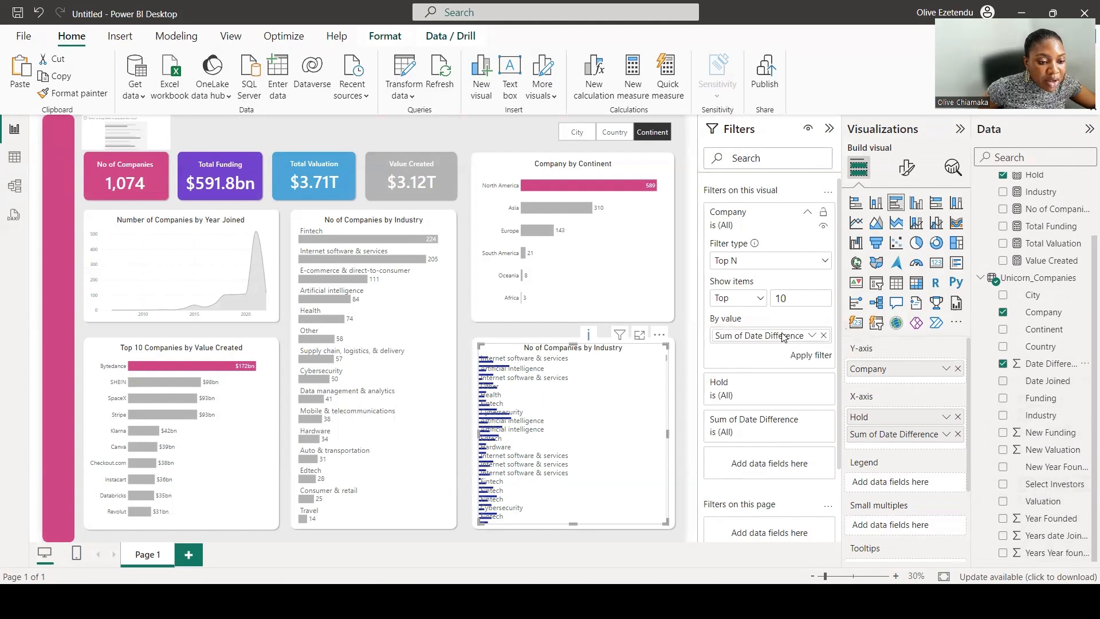
click(804, 357)
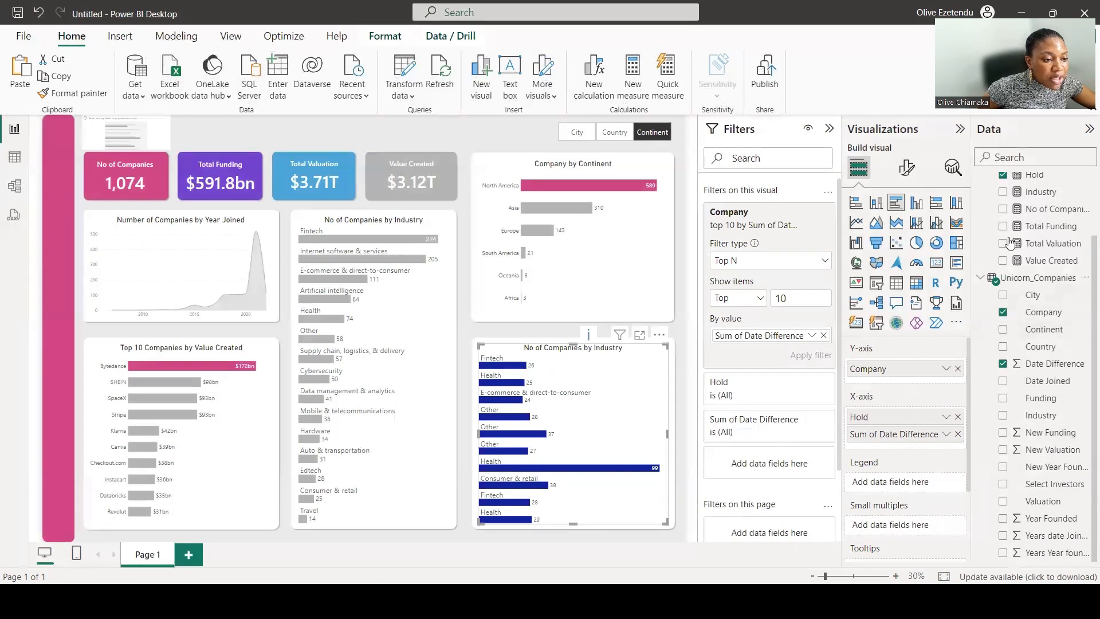
Create a measure in Measure Table: Company = SELECTEDVALUE(Unicorn_Companies[Company]).
scroll(1051, 192, up, 3)
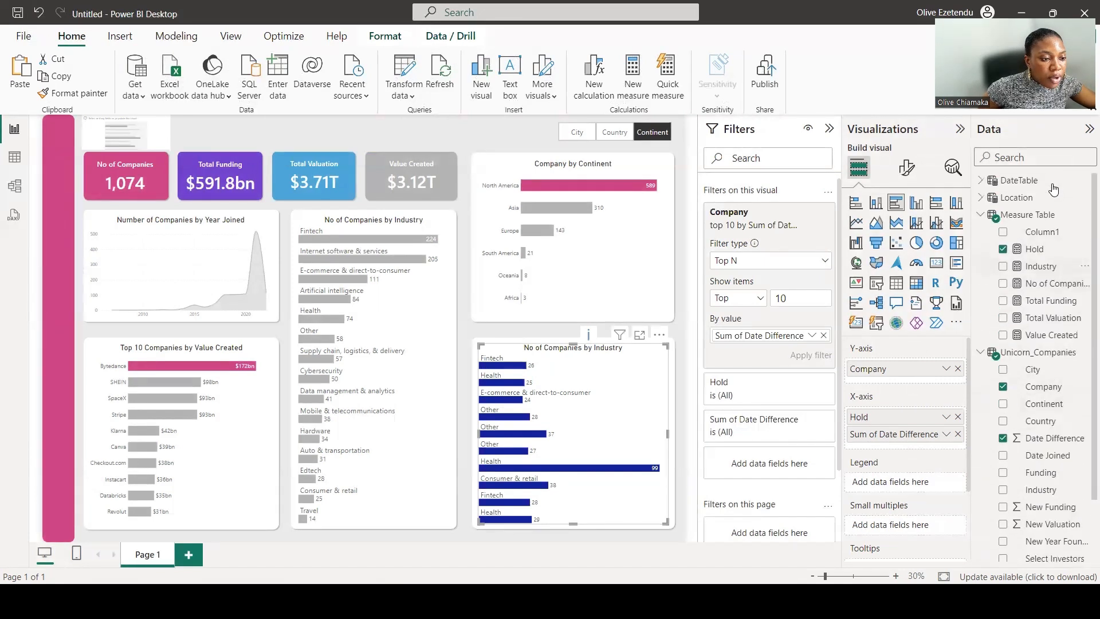
click(1024, 217)
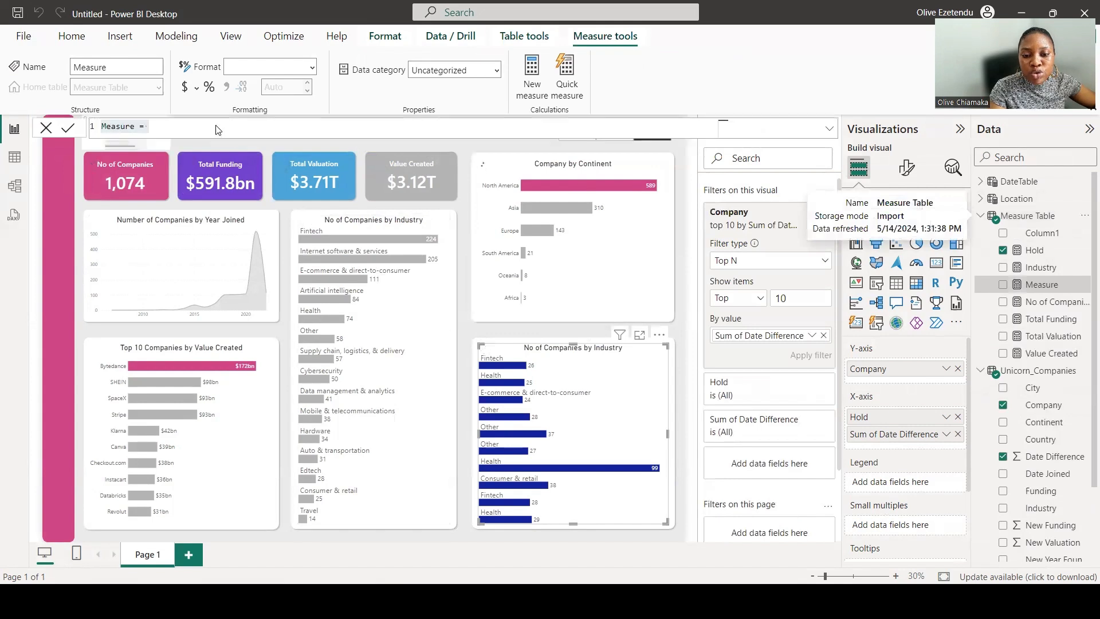
text(In)
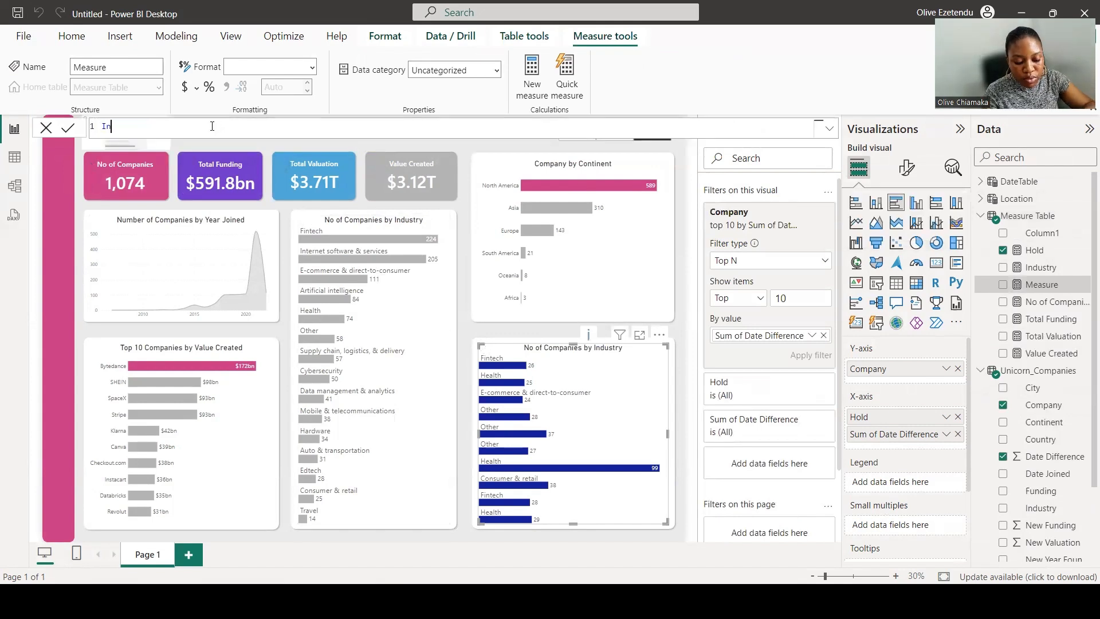
key(BackSpace)
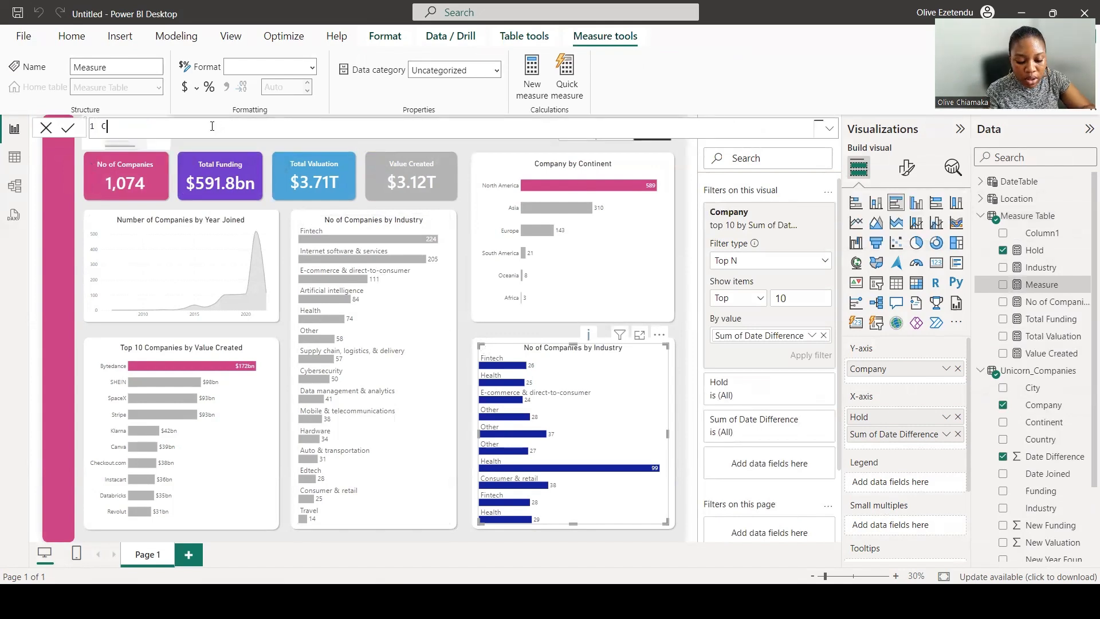
text(Compant)
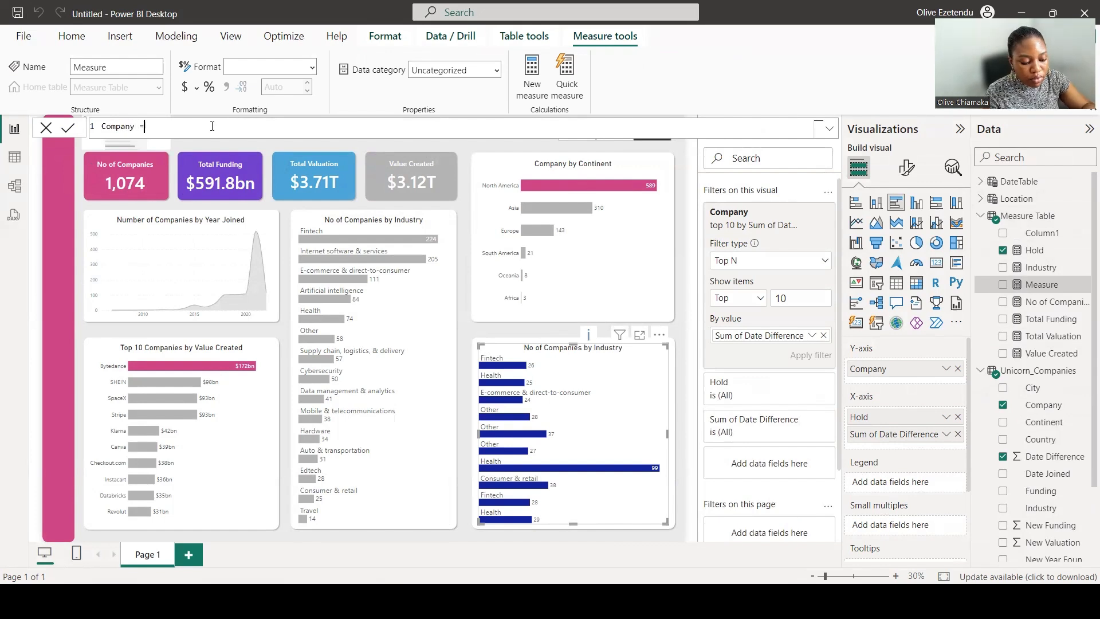
text( sel)
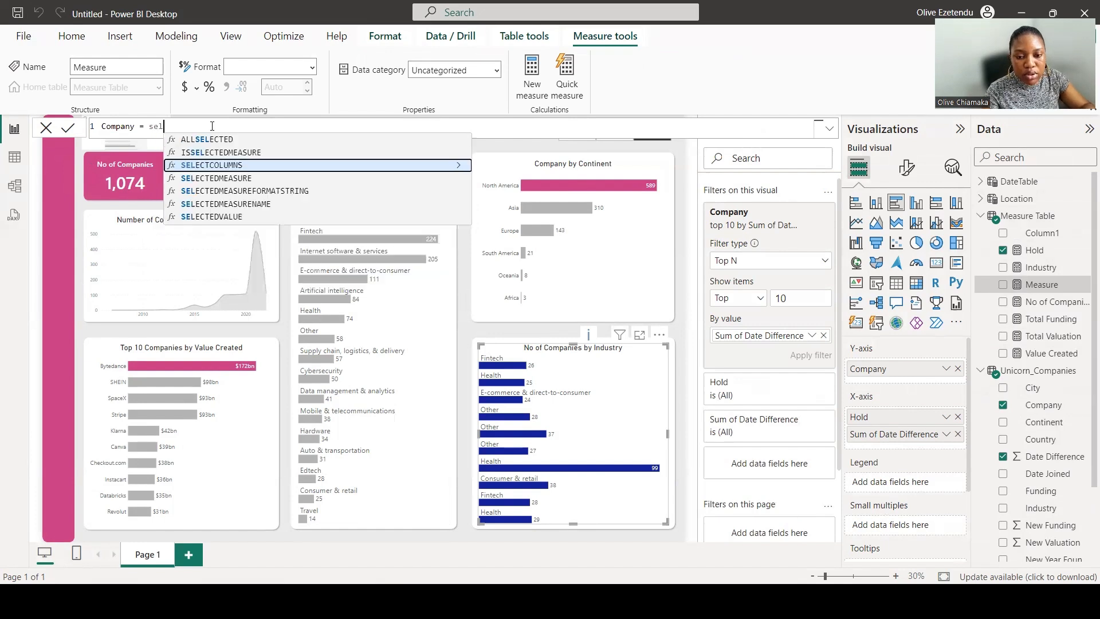
click(222, 218)
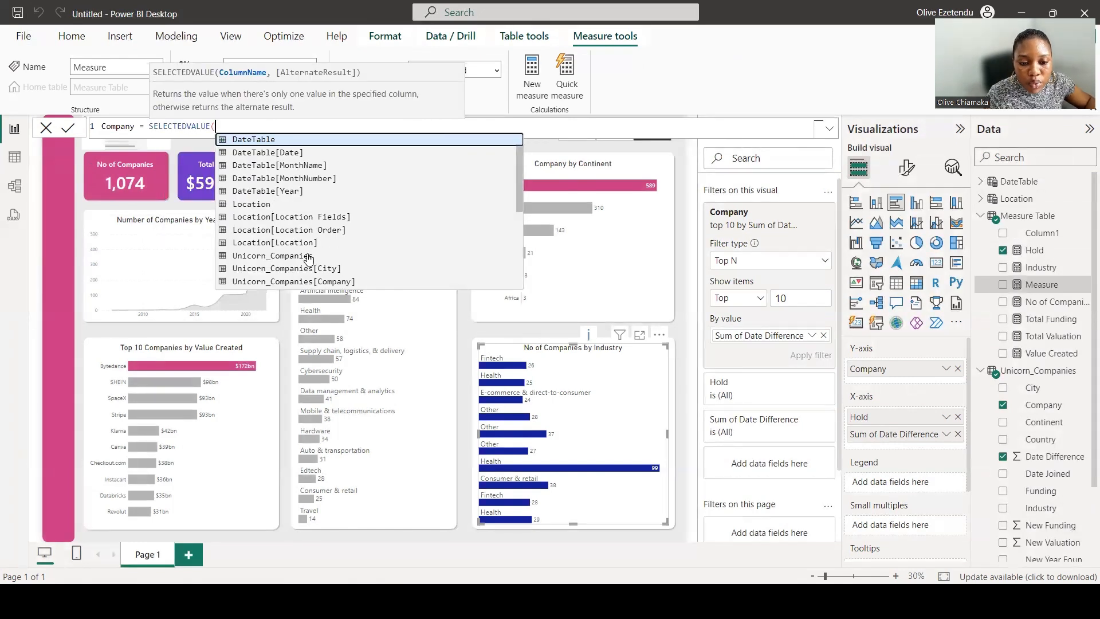
click(347, 281)
text())
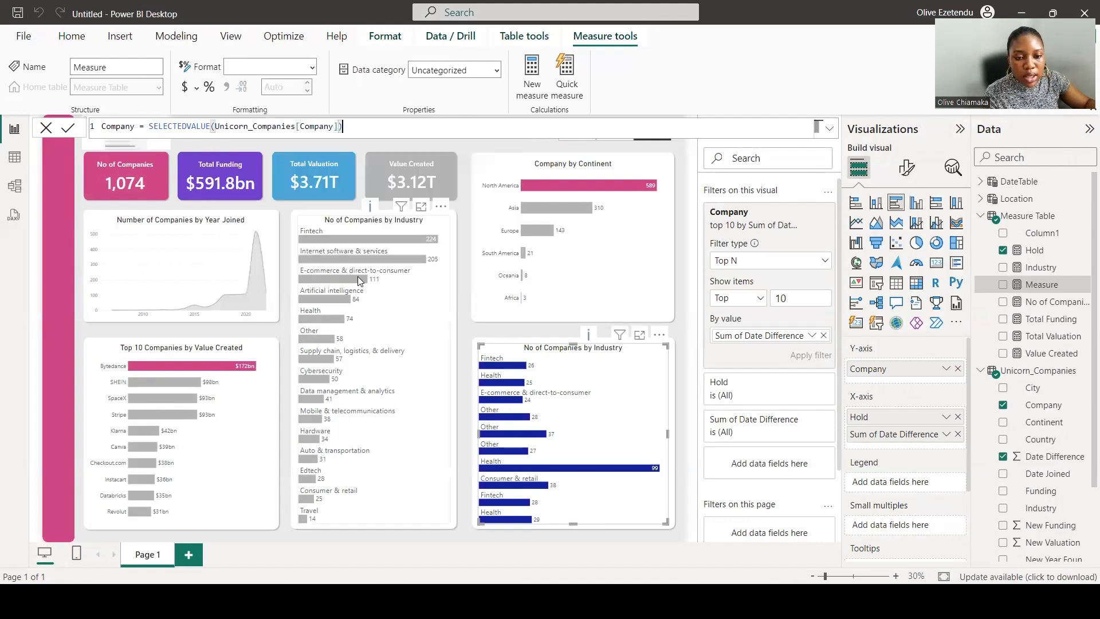
key(Return)
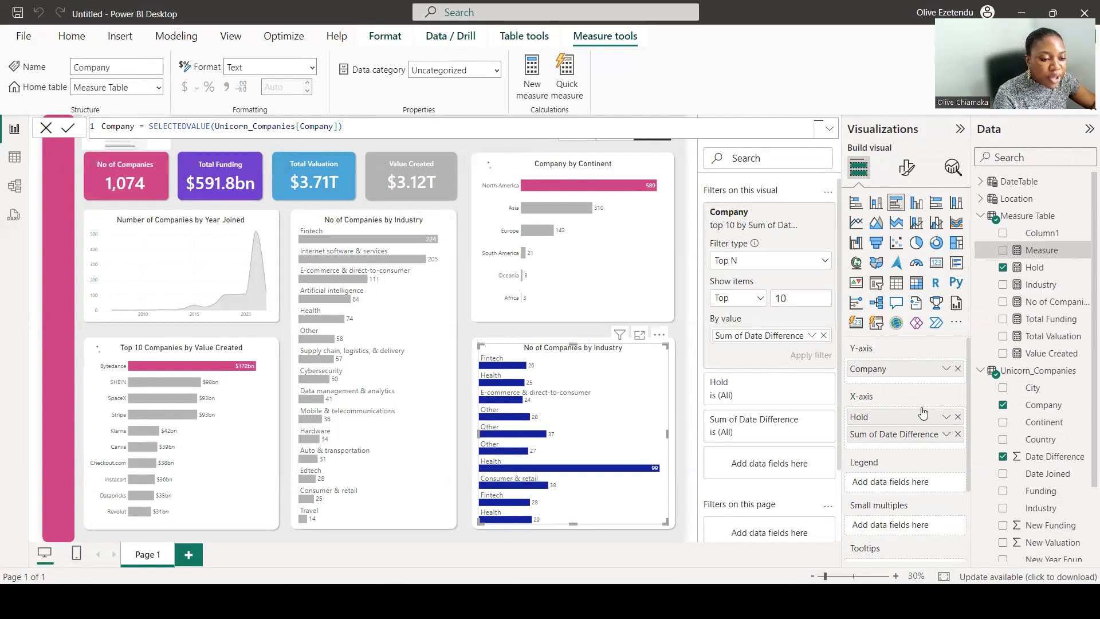
Set the chart's data labels for the Hold series to use the Company measure as their value field.
click(906, 168)
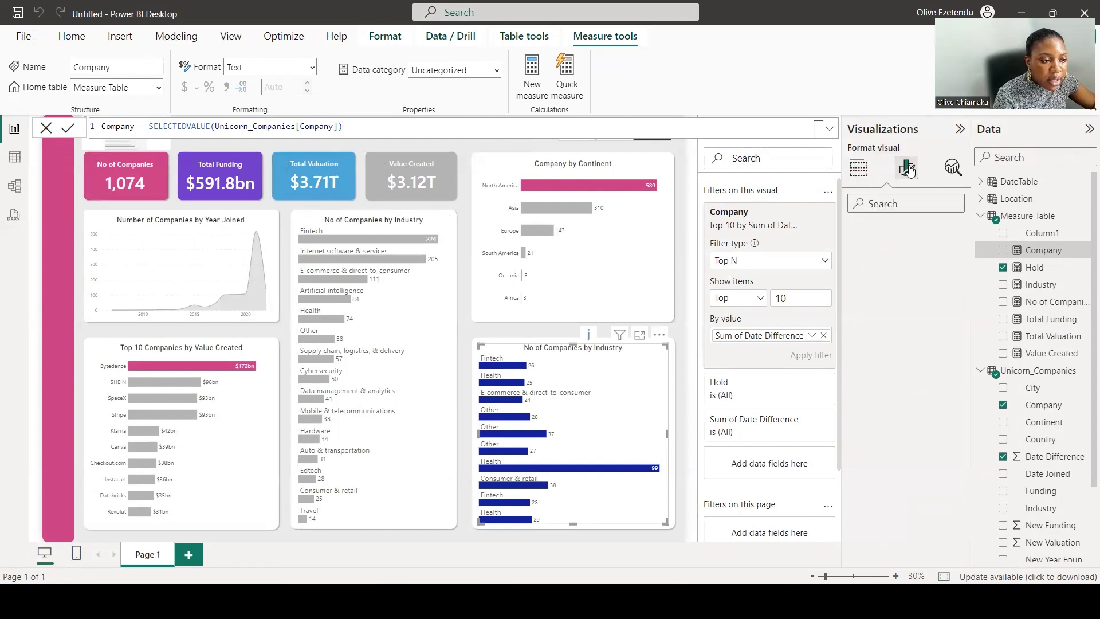
click(879, 471)
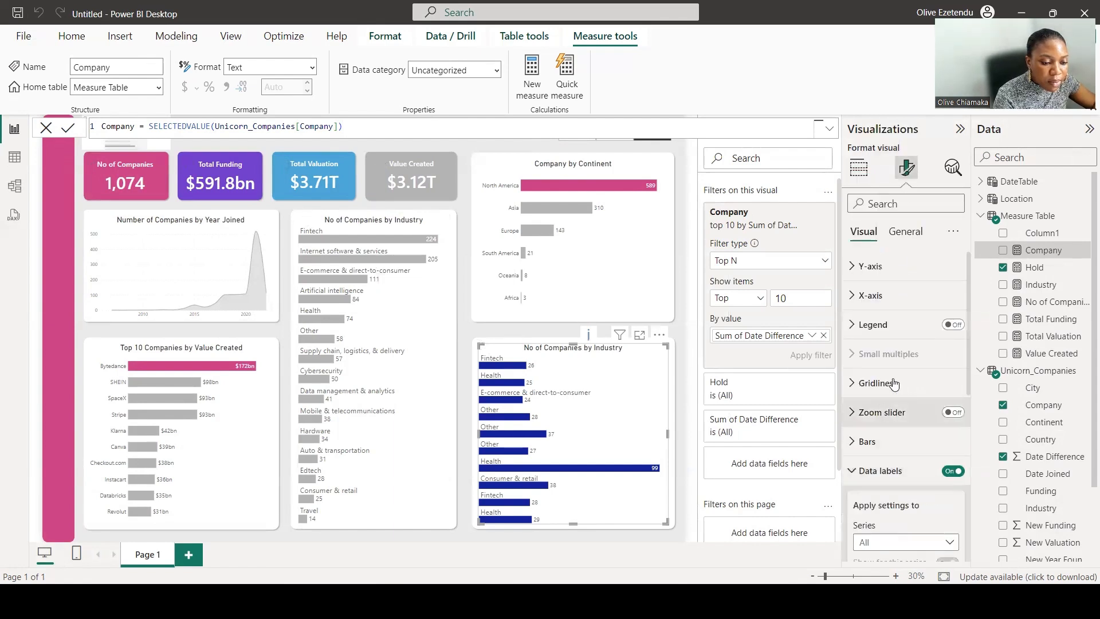
scroll(894, 383, down, 3)
scroll(897, 336, down, 2)
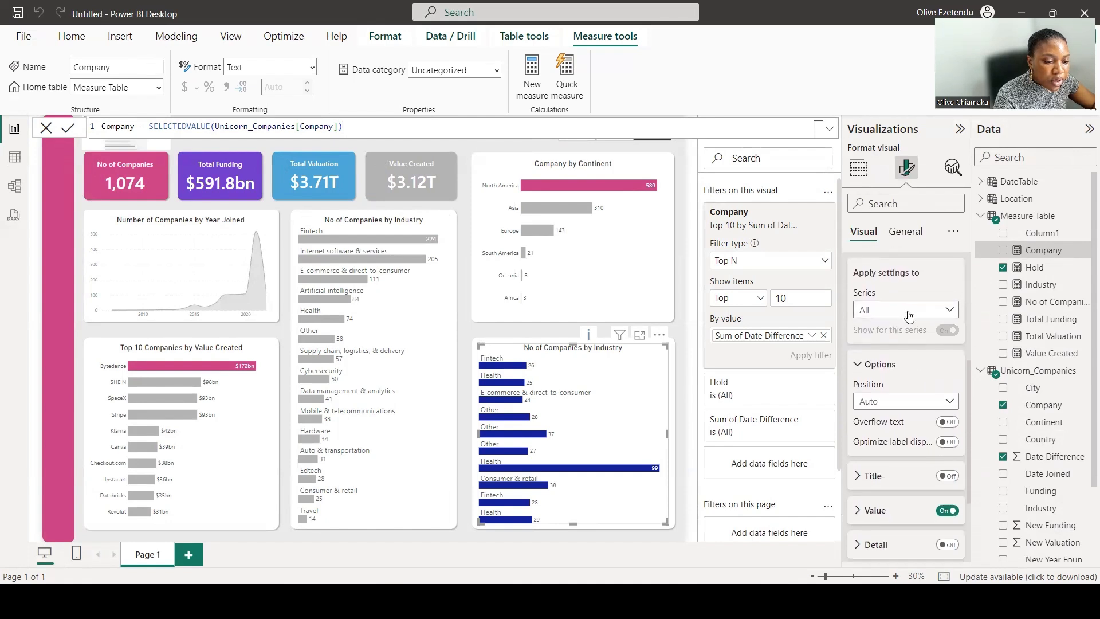
scroll(906, 312, down, 3)
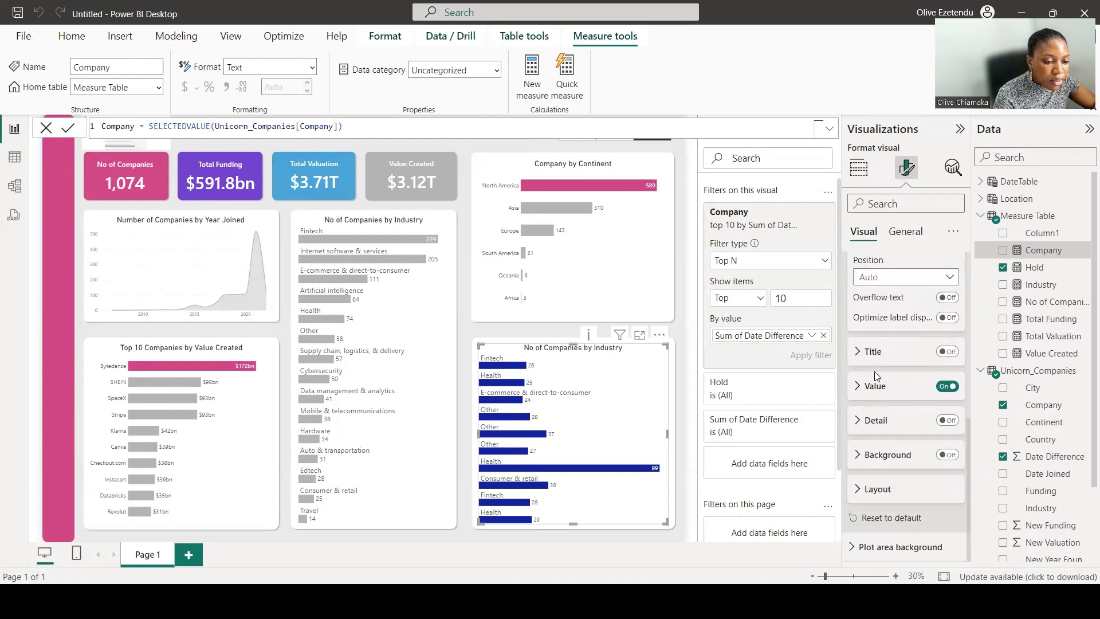
click(863, 390)
scroll(893, 367, up, 5)
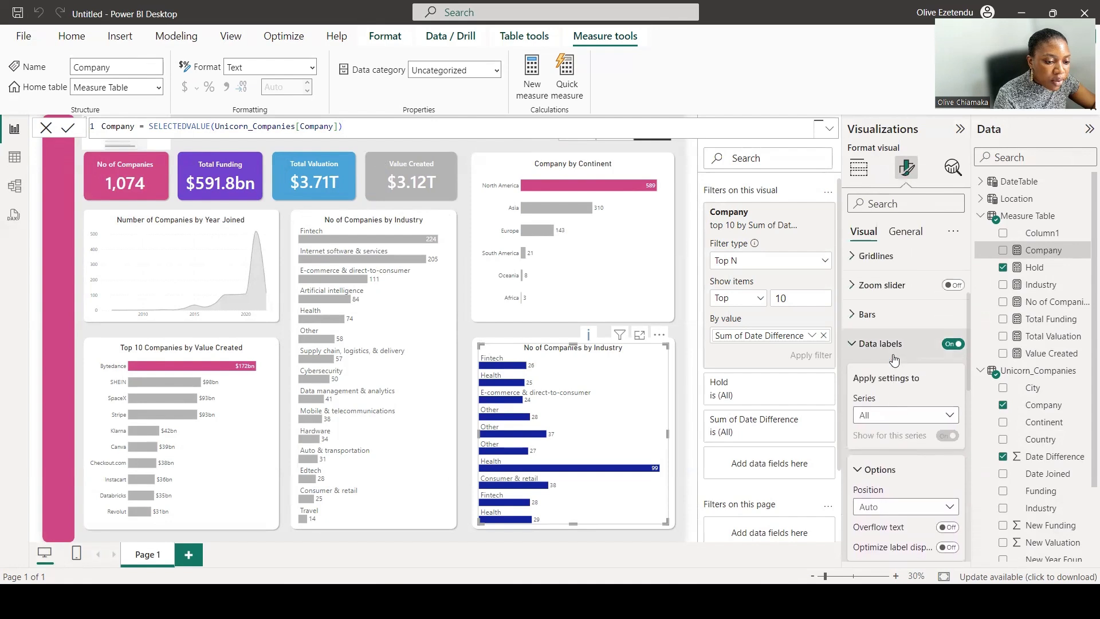
click(916, 420)
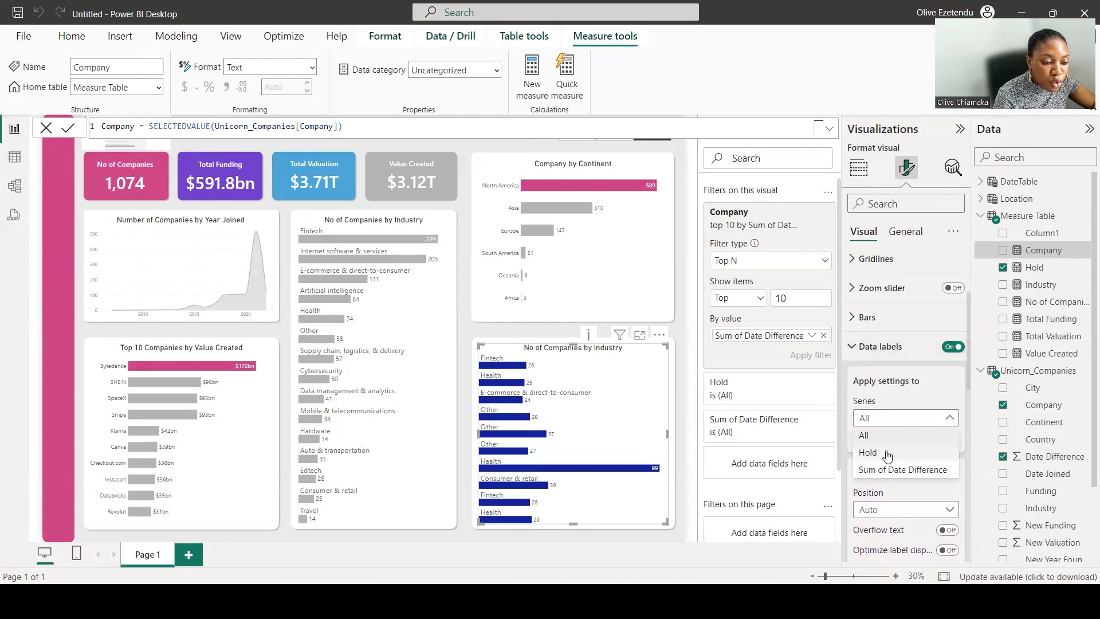
click(886, 452)
scroll(900, 388, down, 5)
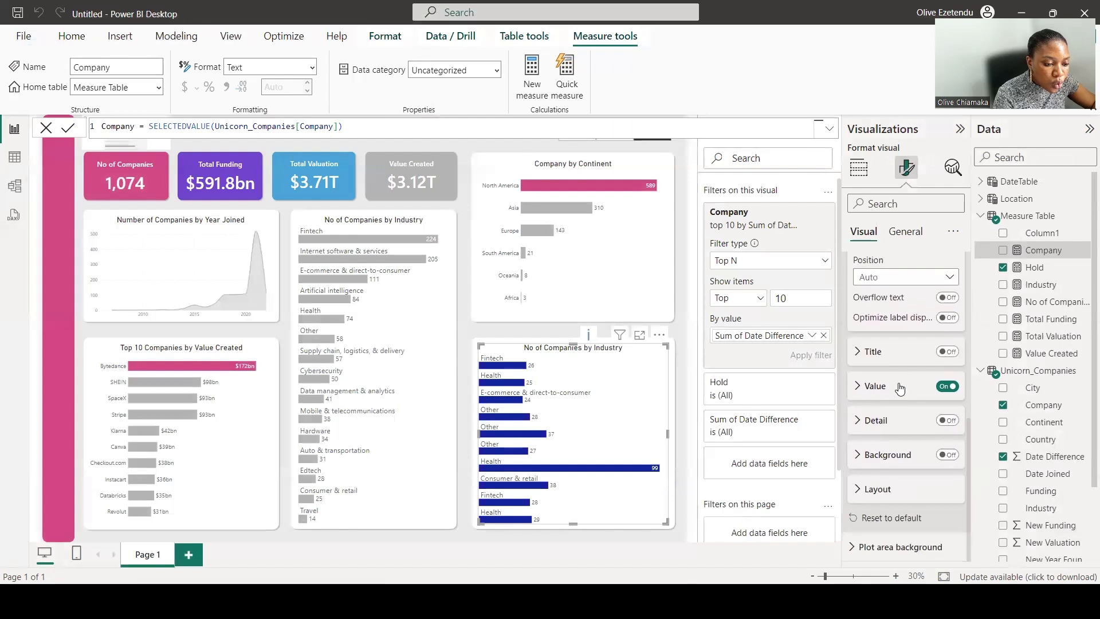
click(875, 386)
scroll(888, 355, down, 3)
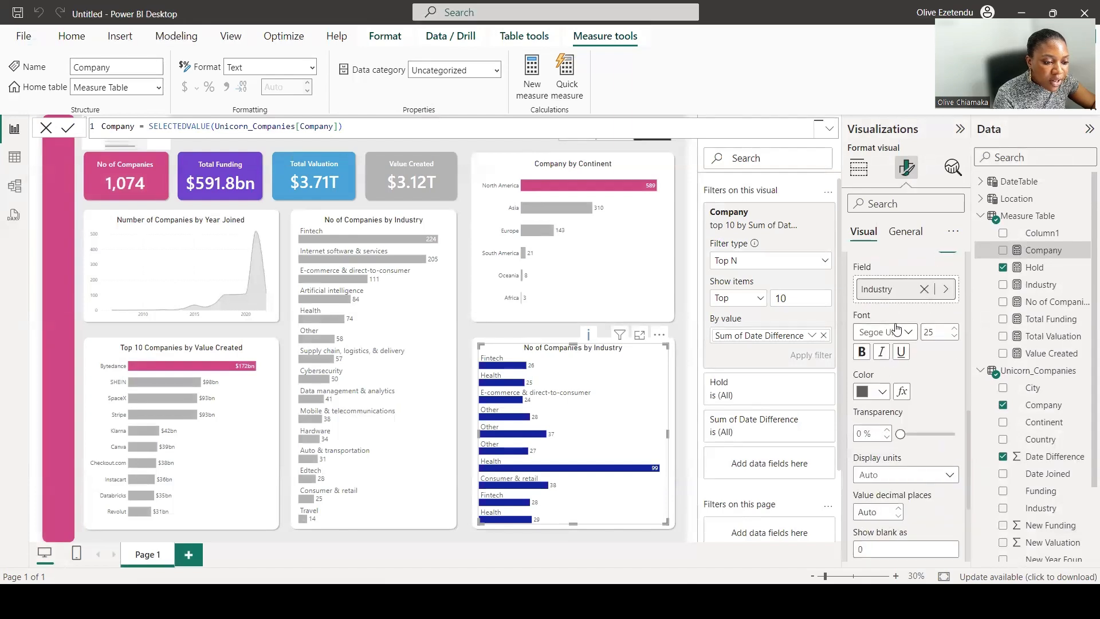
click(891, 291)
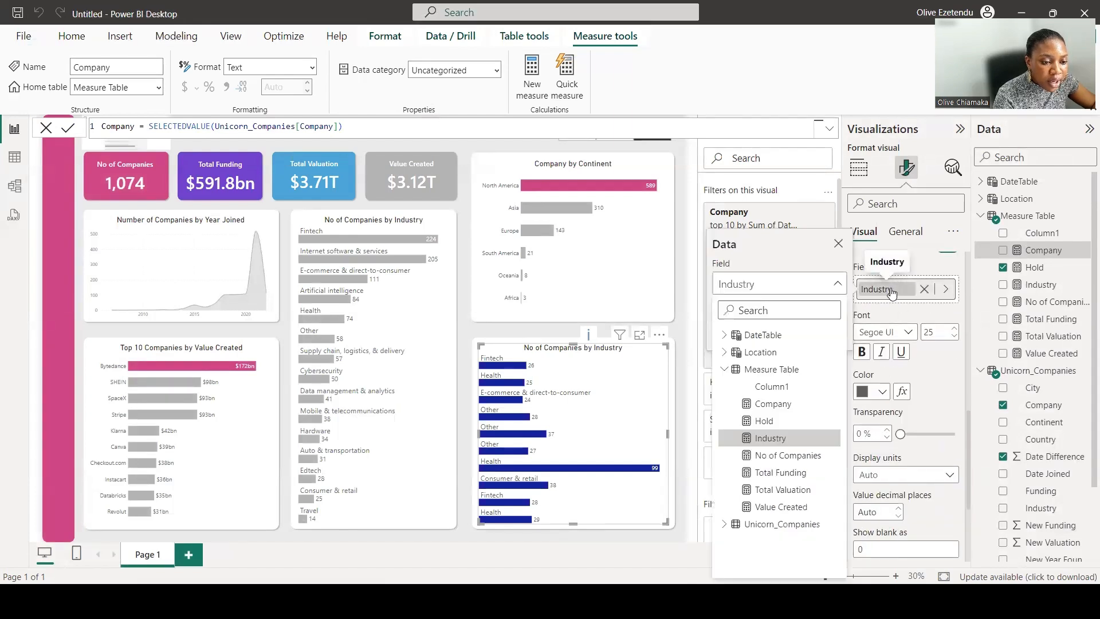
click(788, 405)
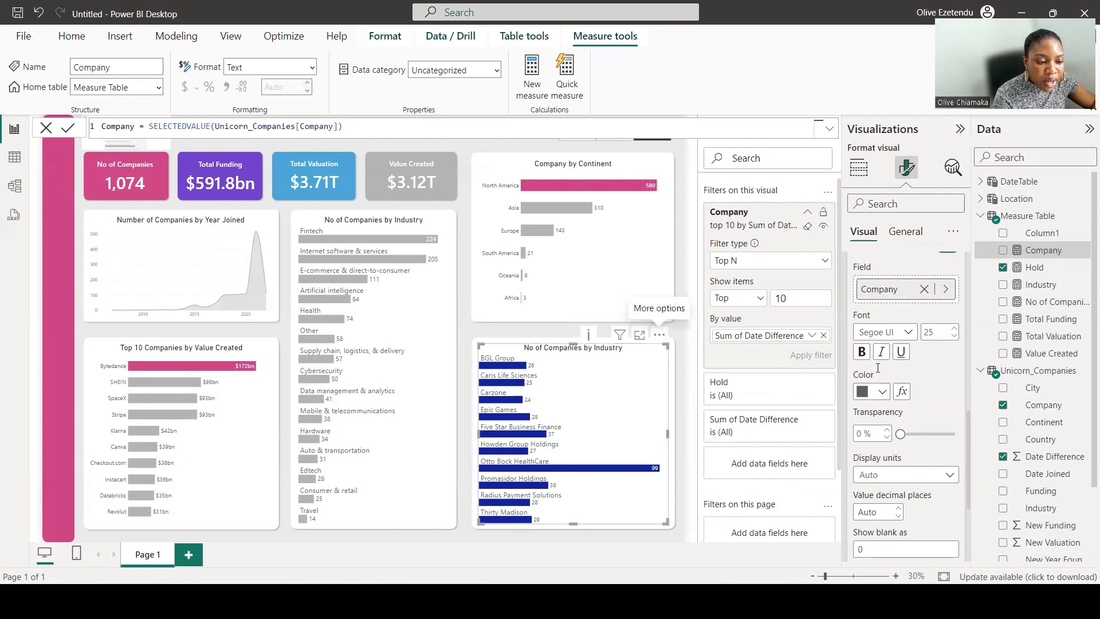
Colour the Sum of Date Difference bars grey.
scroll(915, 315, up, 5)
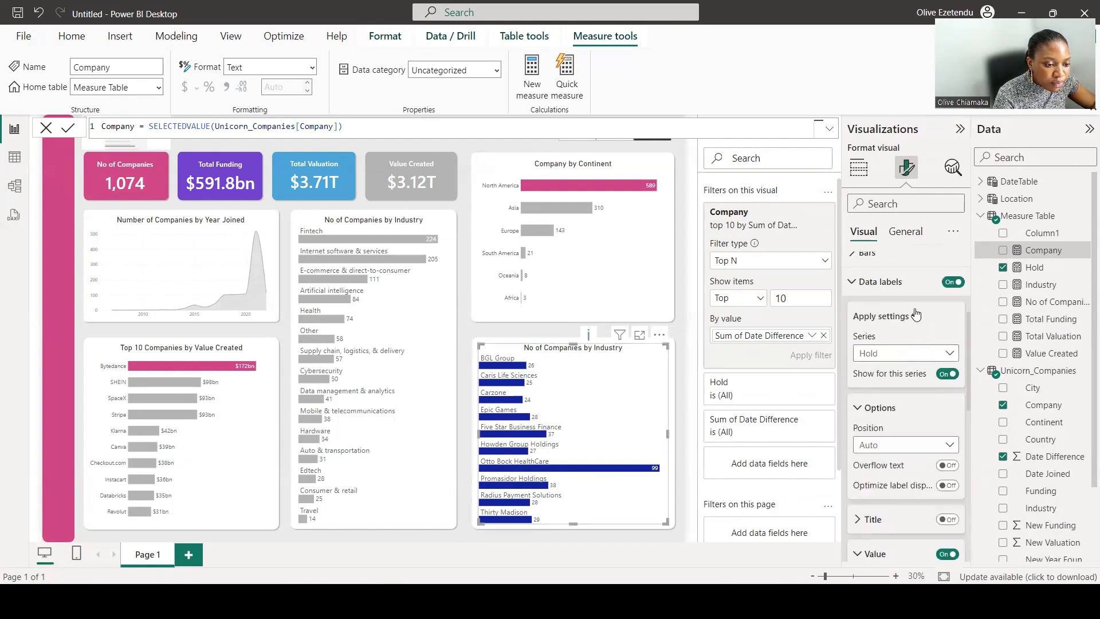
scroll(915, 315, up, 1)
click(856, 318)
scroll(903, 334, down, 1)
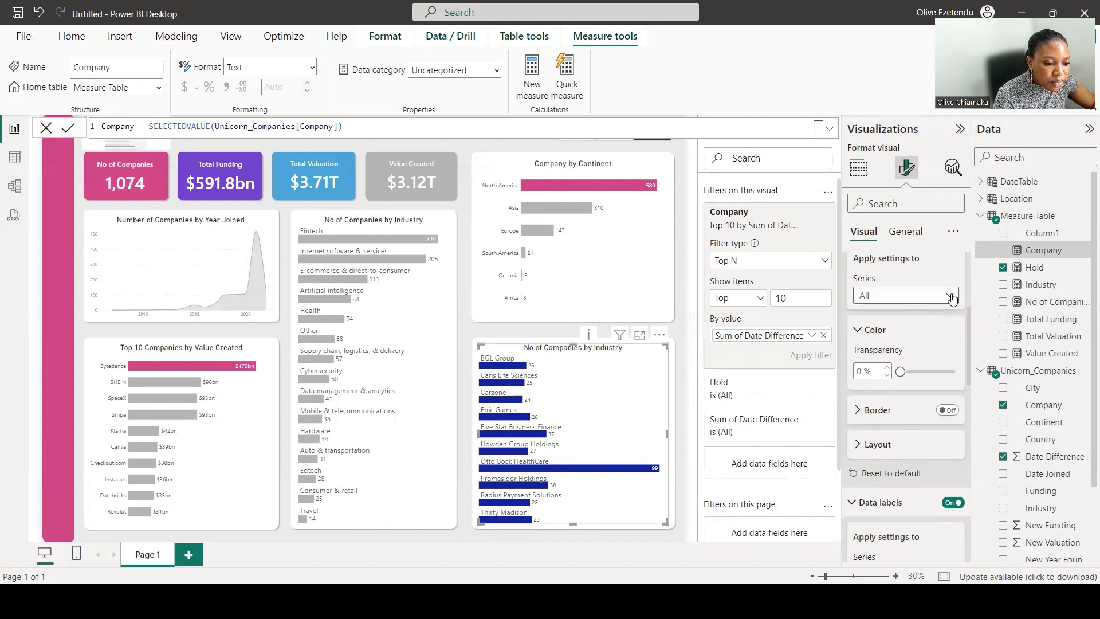
click(950, 297)
click(919, 346)
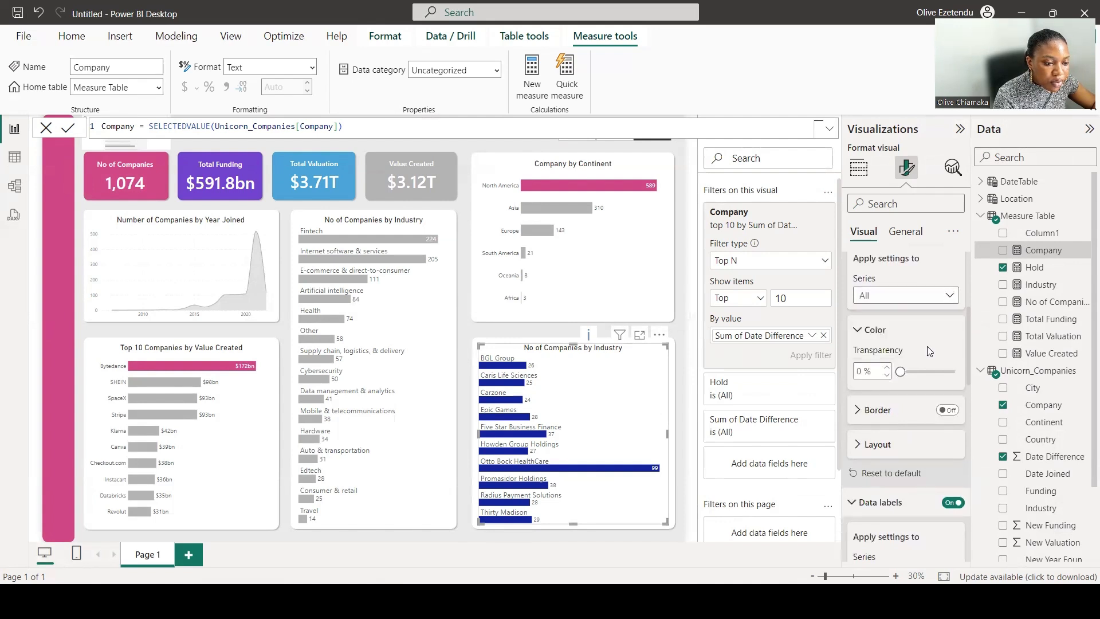
click(882, 367)
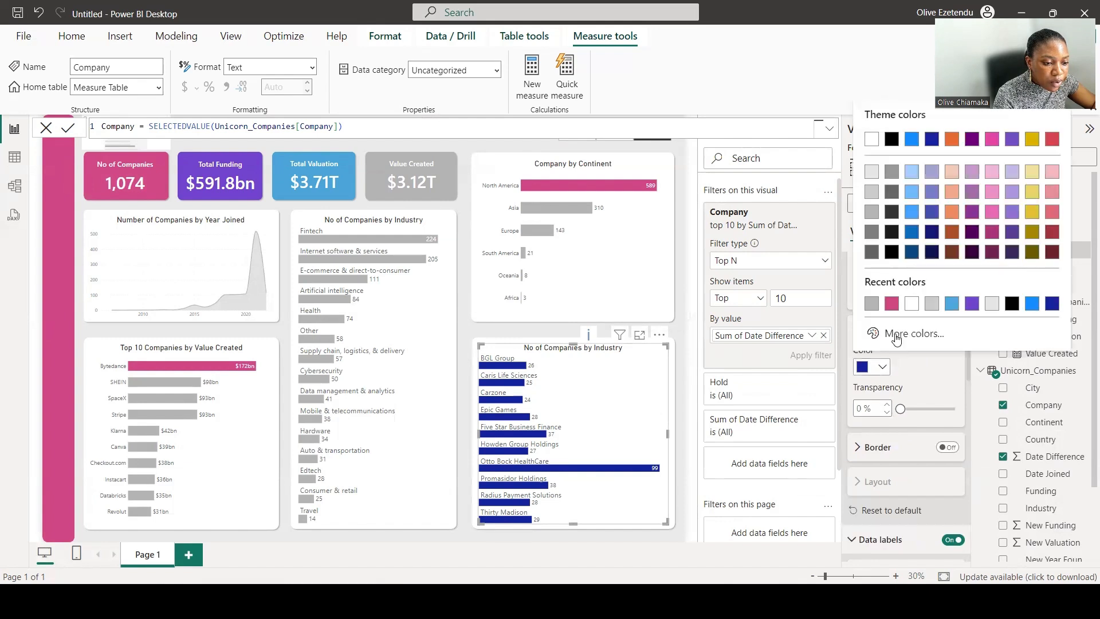
click(870, 304)
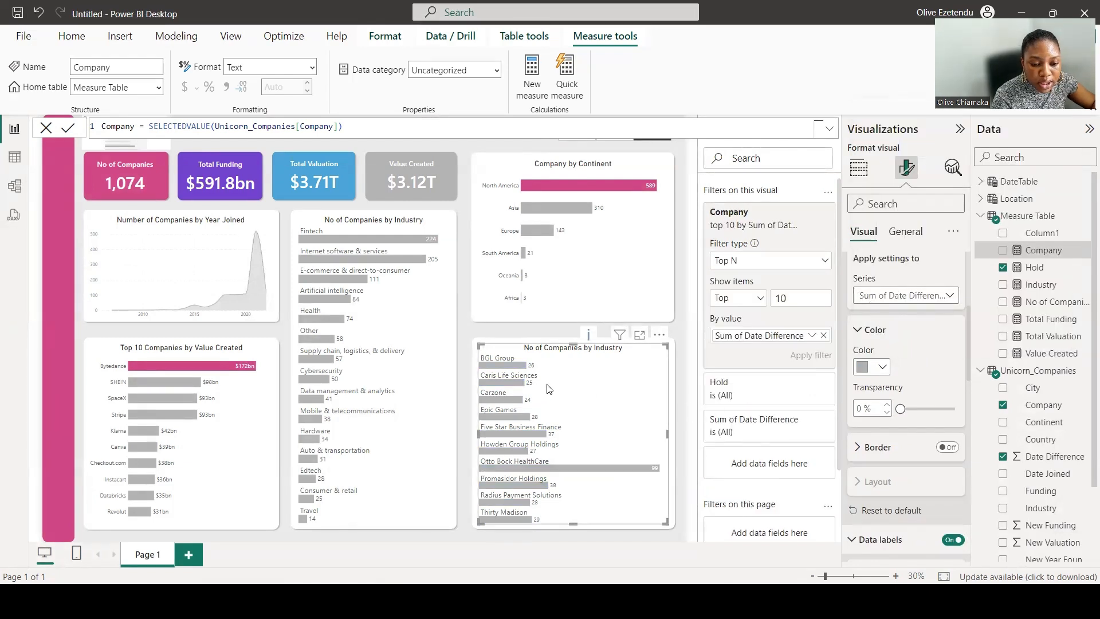
Sort the chart's axis by Sum of Date Difference.
click(659, 335)
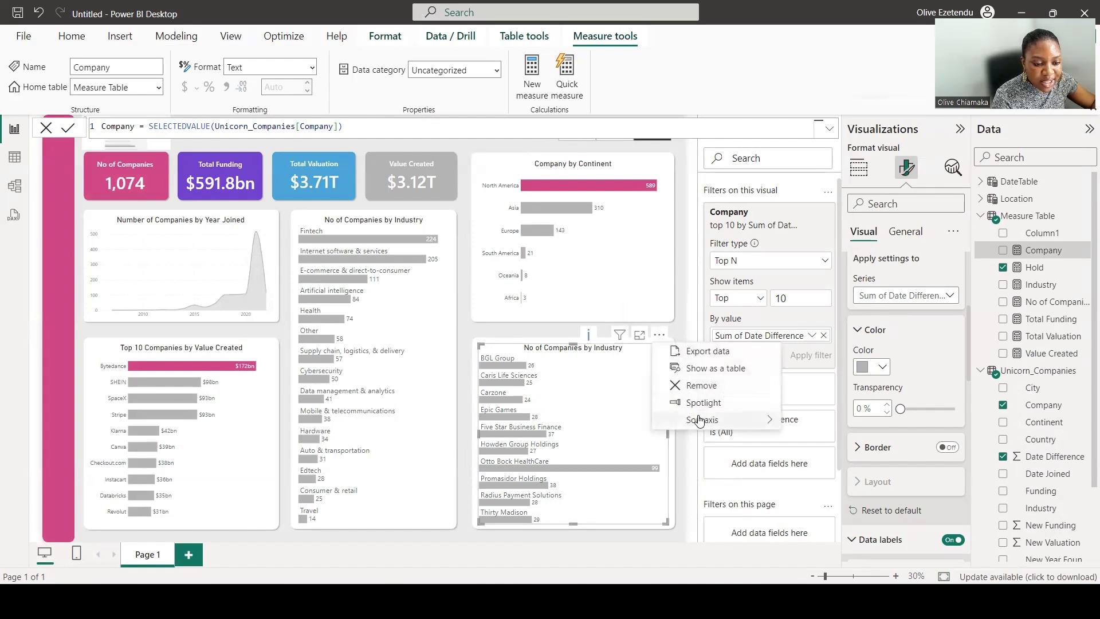
mouse_move(711, 420)
click(829, 455)
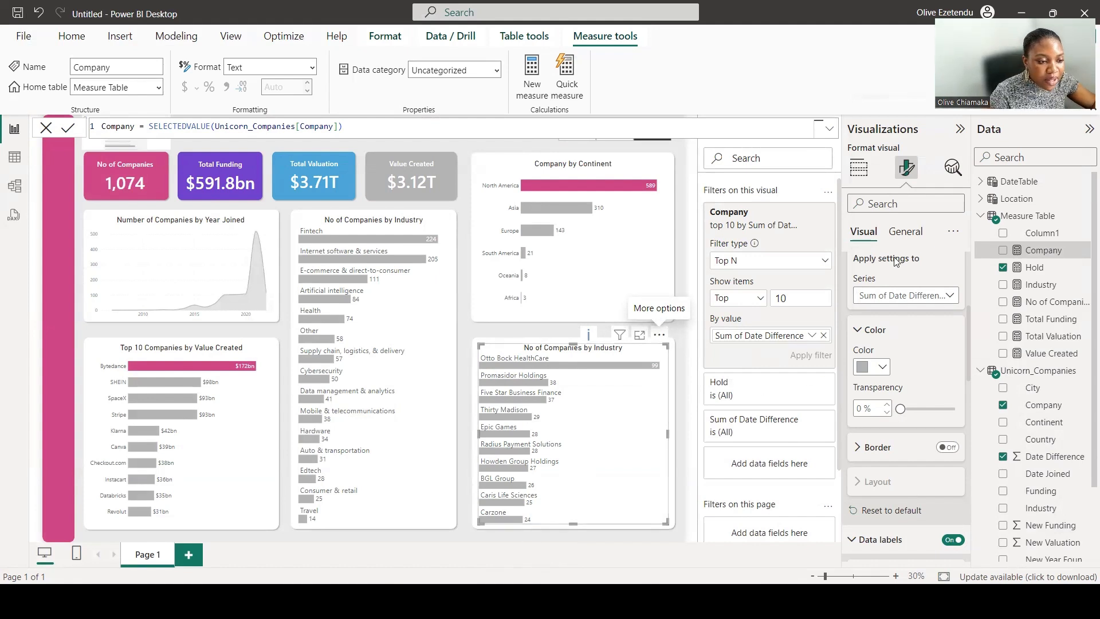
Retitle the chart "Top 10 Companies it took the longest to join the Unicorn Companies".
click(916, 232)
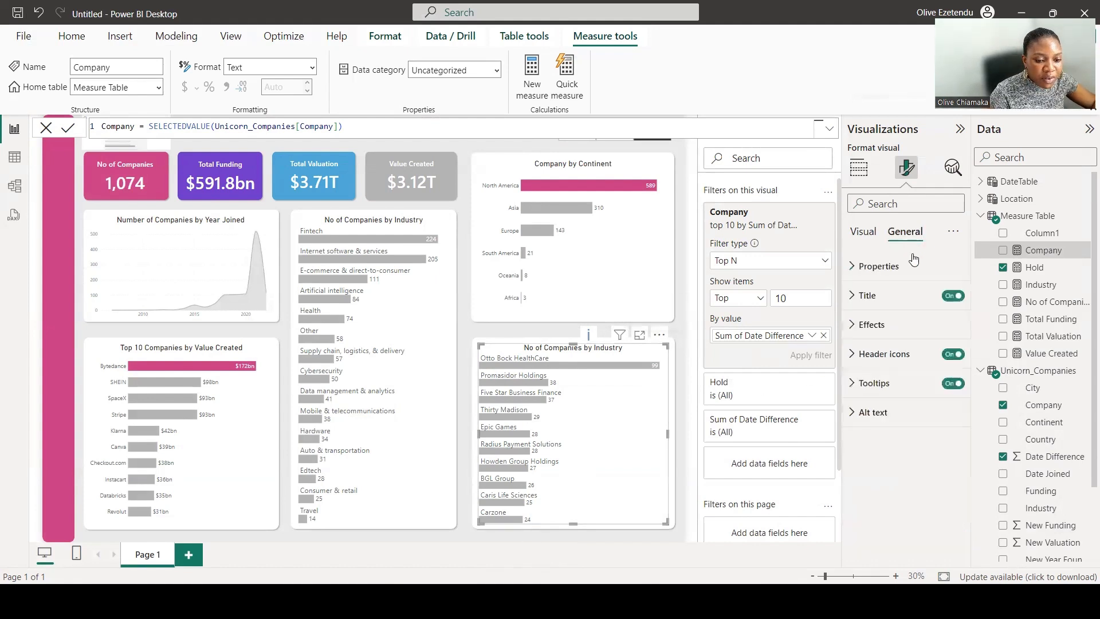
click(860, 299)
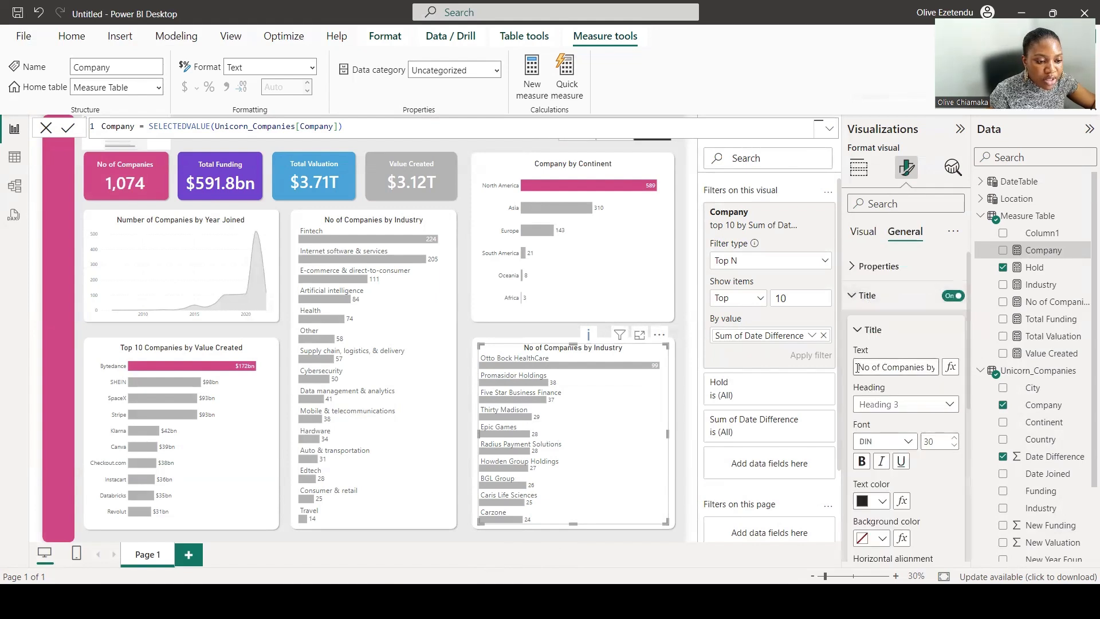
drag(857, 367, 873, 367)
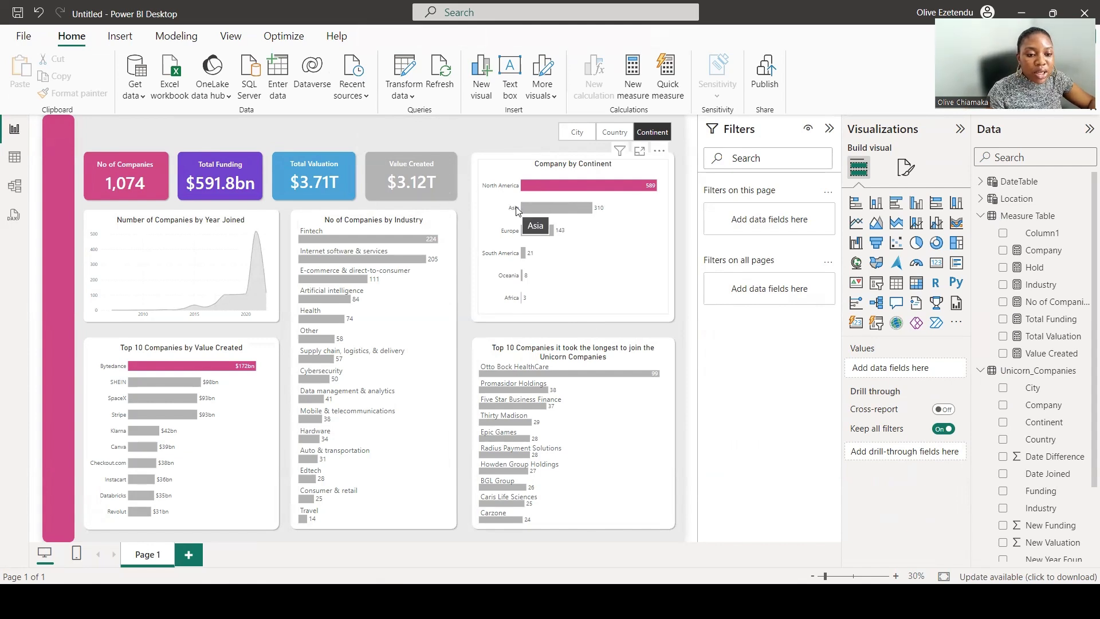
Switch the location chart between Country, City and Continent to check the toggle buttons.
click(614, 132)
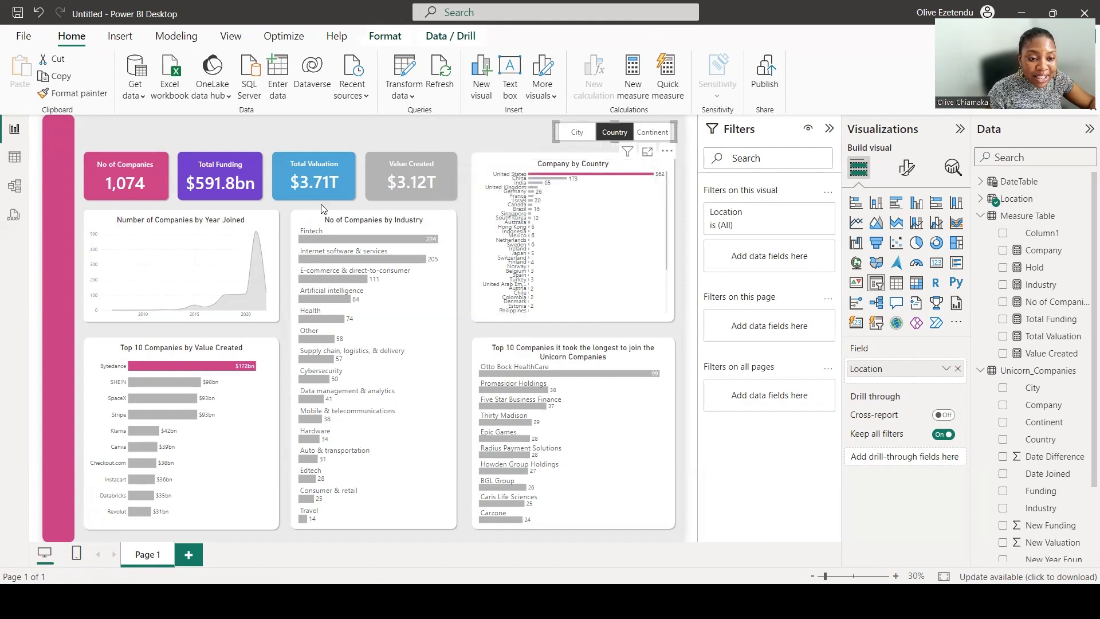
click(576, 134)
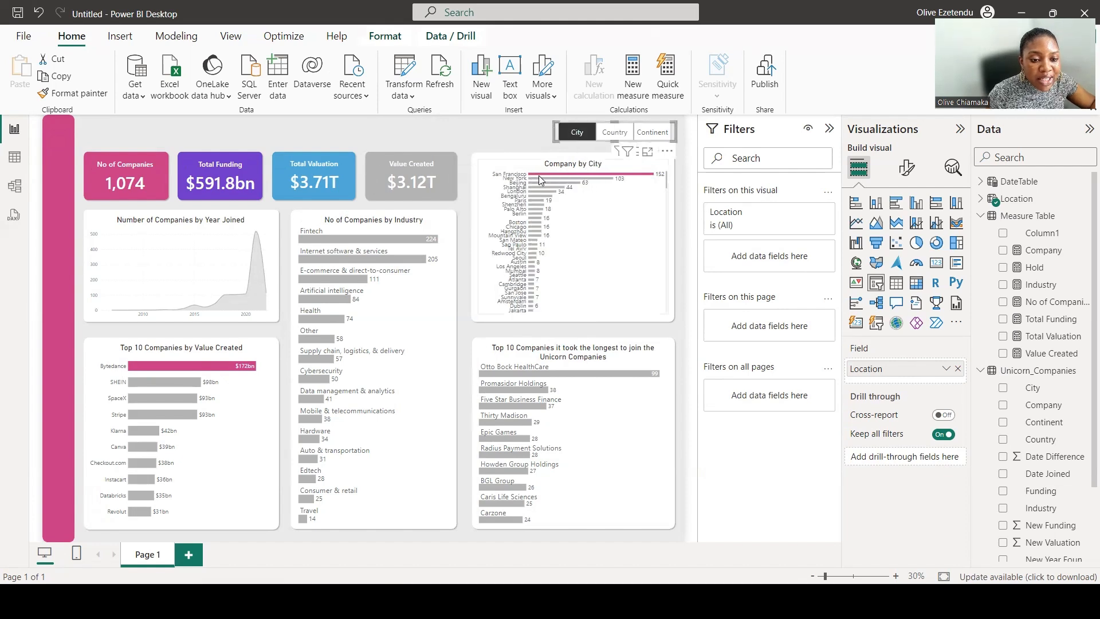
click(653, 132)
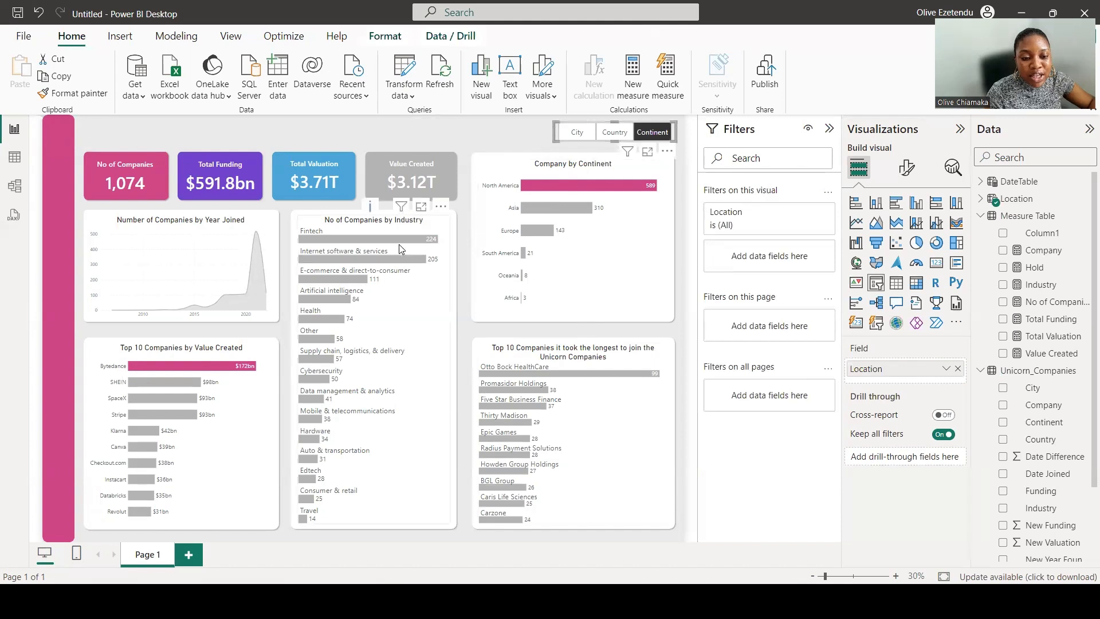
mouse_move(429, 244)
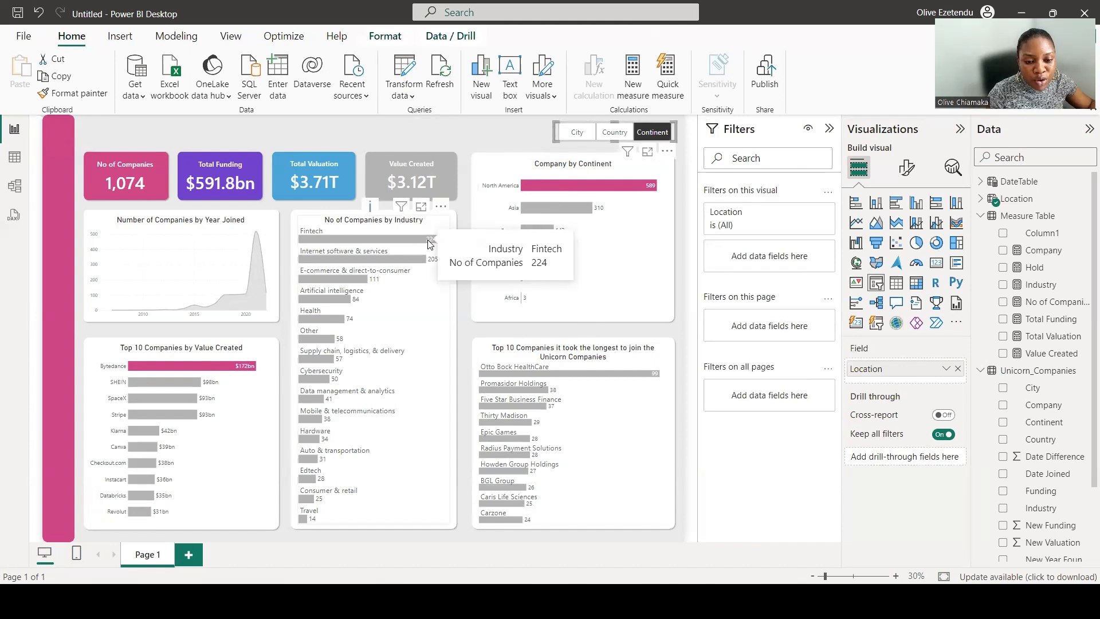